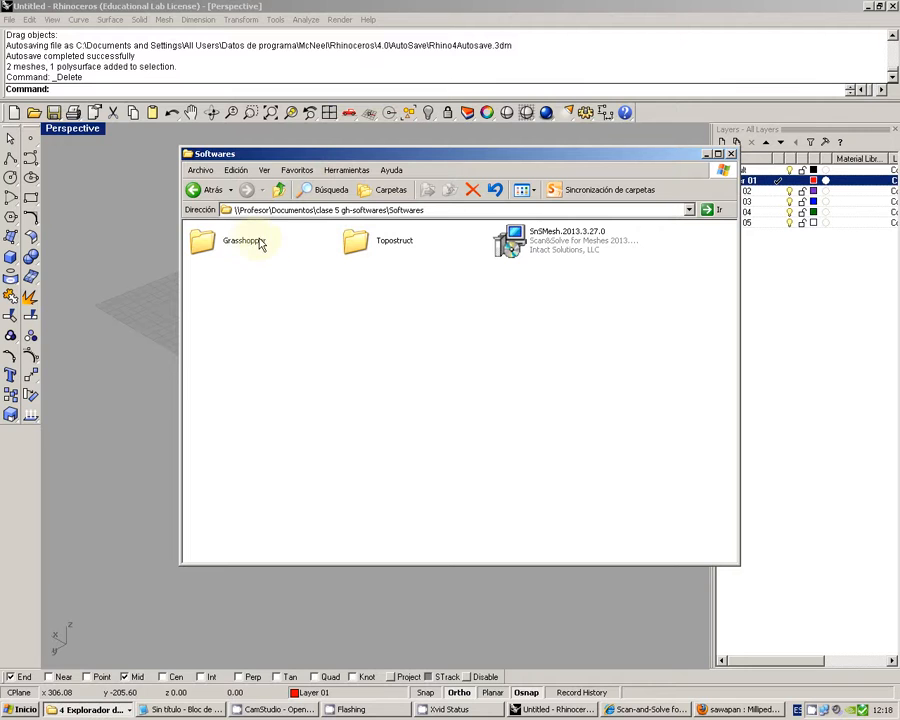
# Open the Millipede_docs_03 PDF from the Millipede folder inside the Grasshopper folder.
pyautogui.doubleClick(250, 245)
pyautogui.click(527, 250)
pyautogui.doubleClick(527, 250)
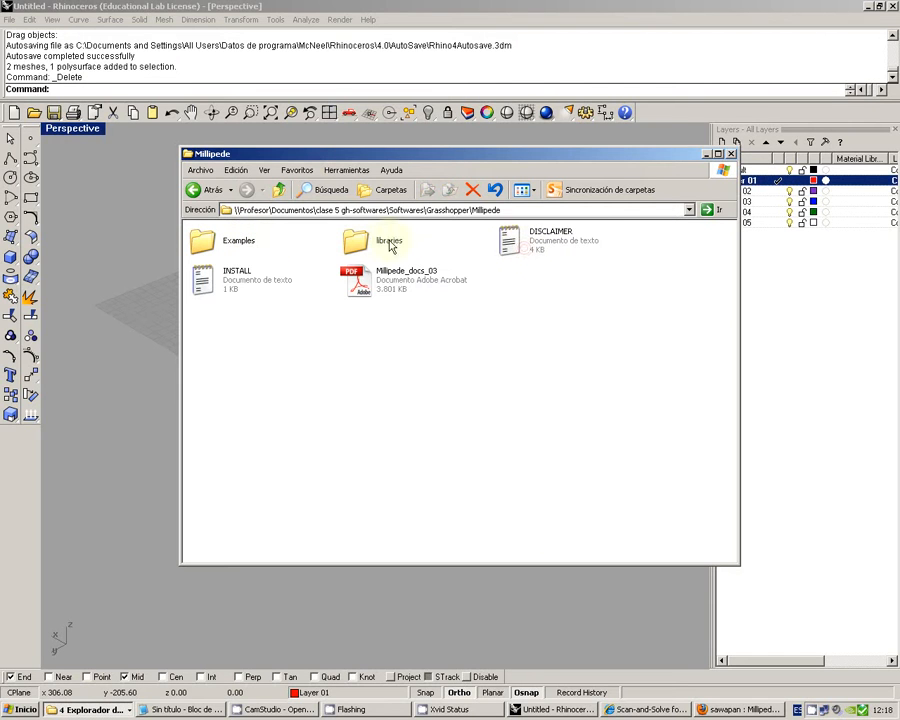
pyautogui.doubleClick(371, 287)
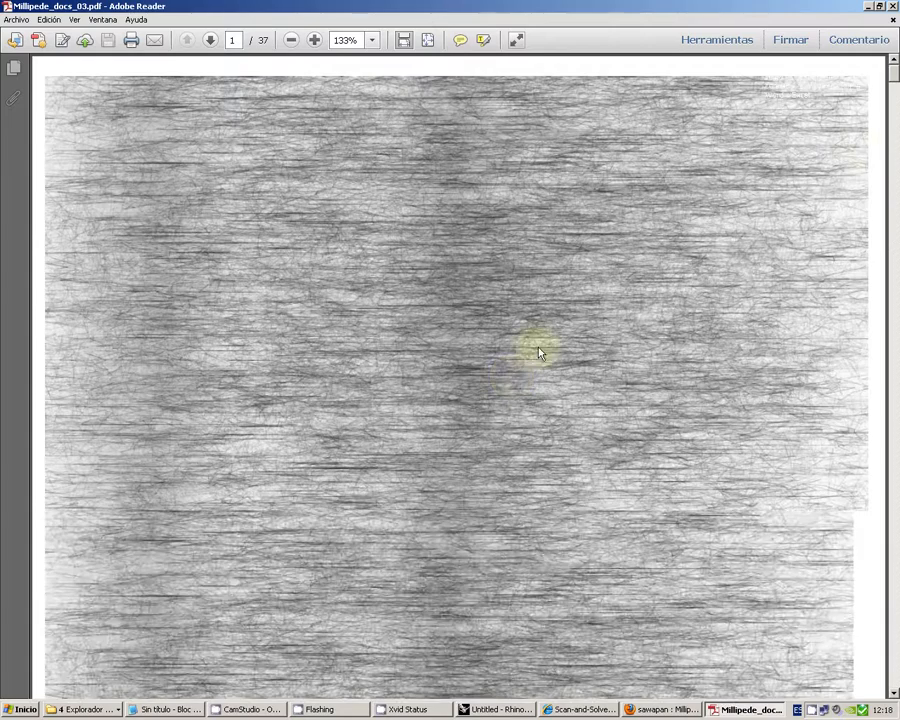
# Look through the Millipede manual's component chapters, from boundary conditions and solver to 2D plate analysis and topology optimization.
pyautogui.click(725, 203)
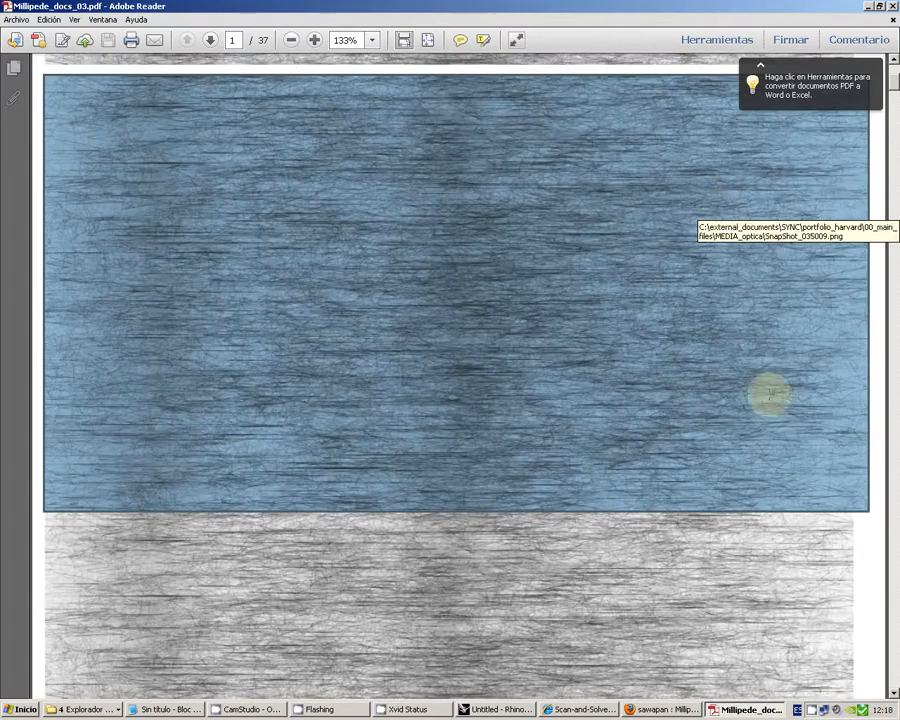
pyautogui.scroll(-20, 765, 396)
pyautogui.scroll(-20, 770, 392)
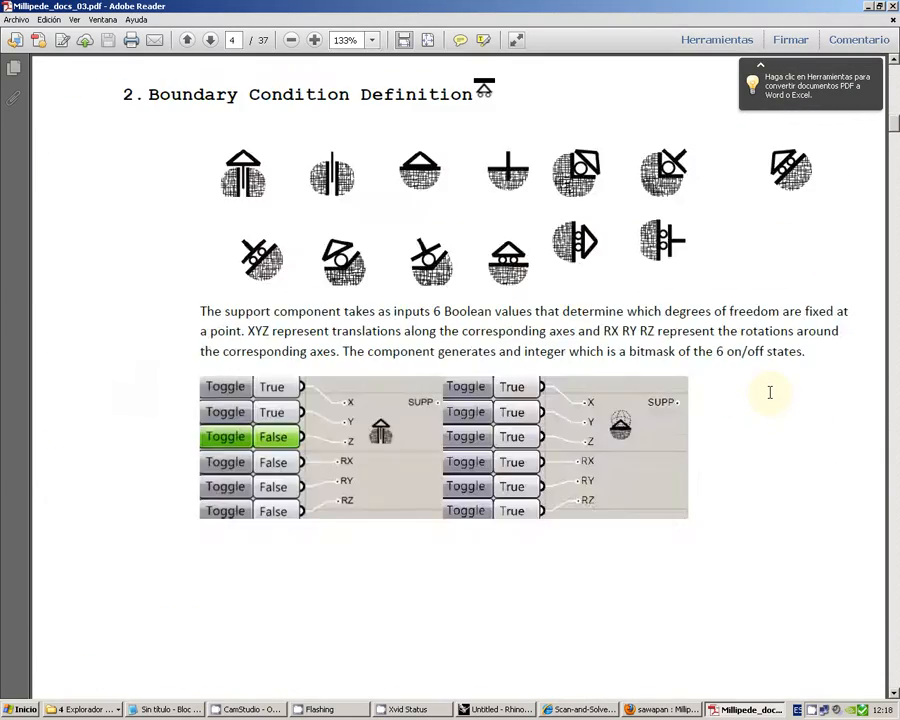
pyautogui.scroll(-20, 770, 392)
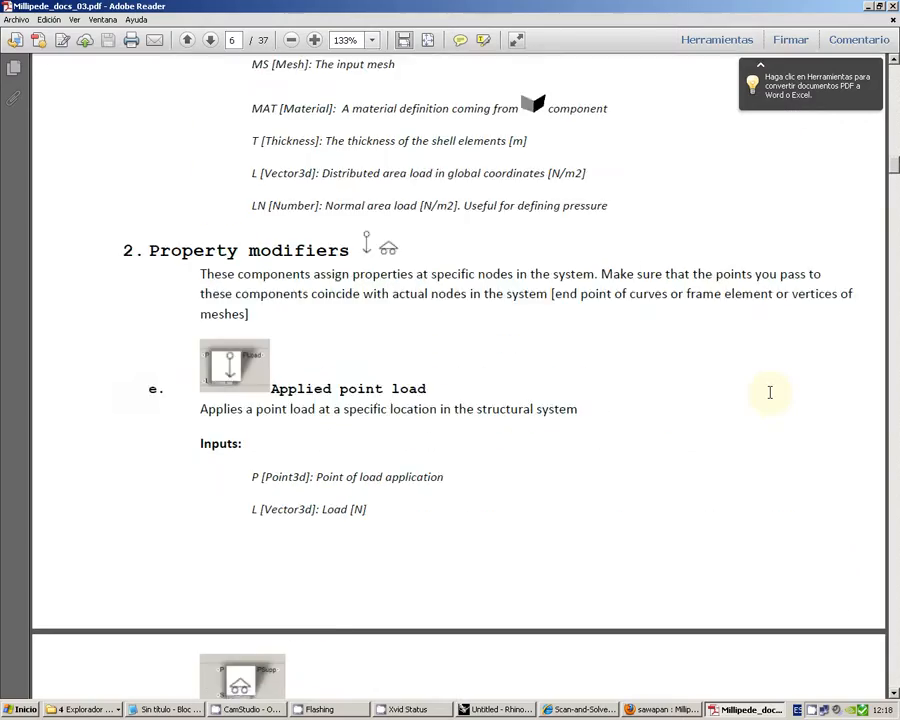
pyautogui.scroll(-20, 770, 392)
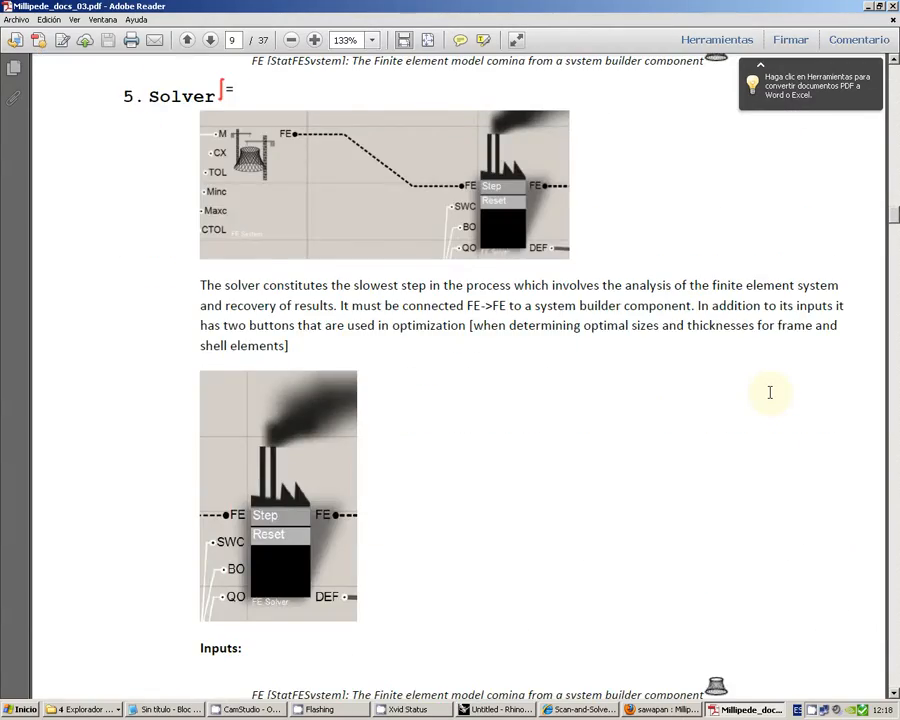
pyautogui.scroll(-18, 770, 392)
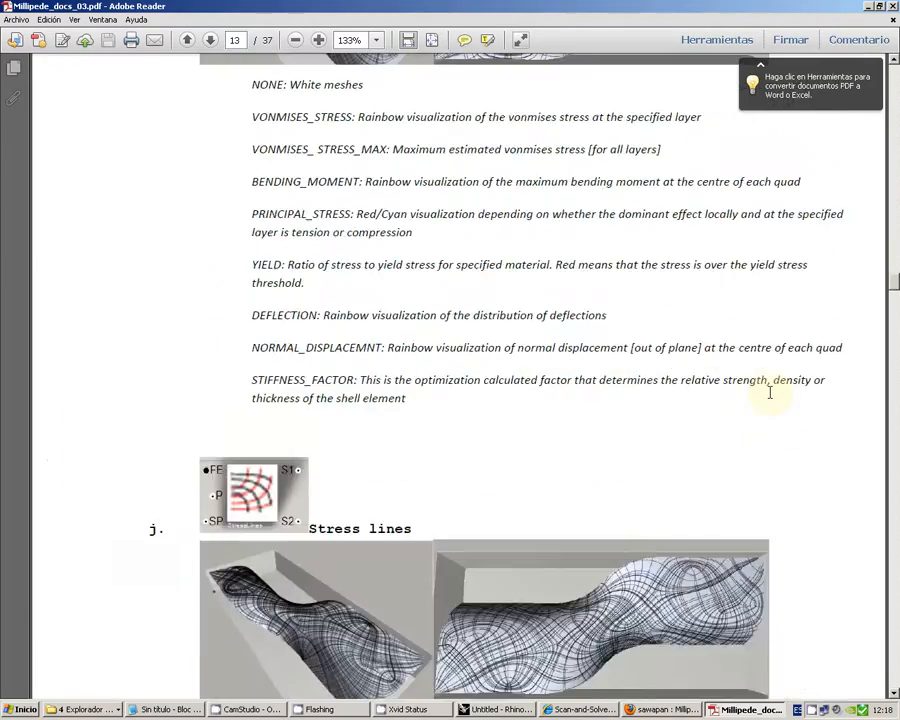
pyautogui.scroll(4, 597, 248)
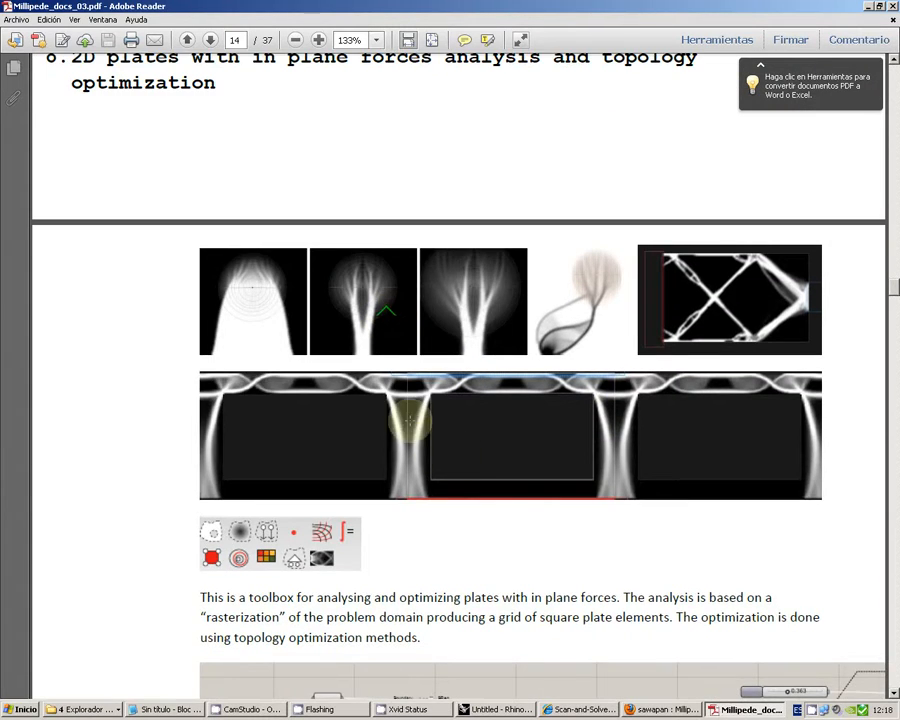
pyautogui.scroll(3, 480, 412)
pyautogui.scroll(-6, 505, 370)
# Review the manual's example definitions from 000_simpleframes.gh through 008_topostruct3d.gh.
pyautogui.moveTo(893, 290); pyautogui.dragTo(880, 548)
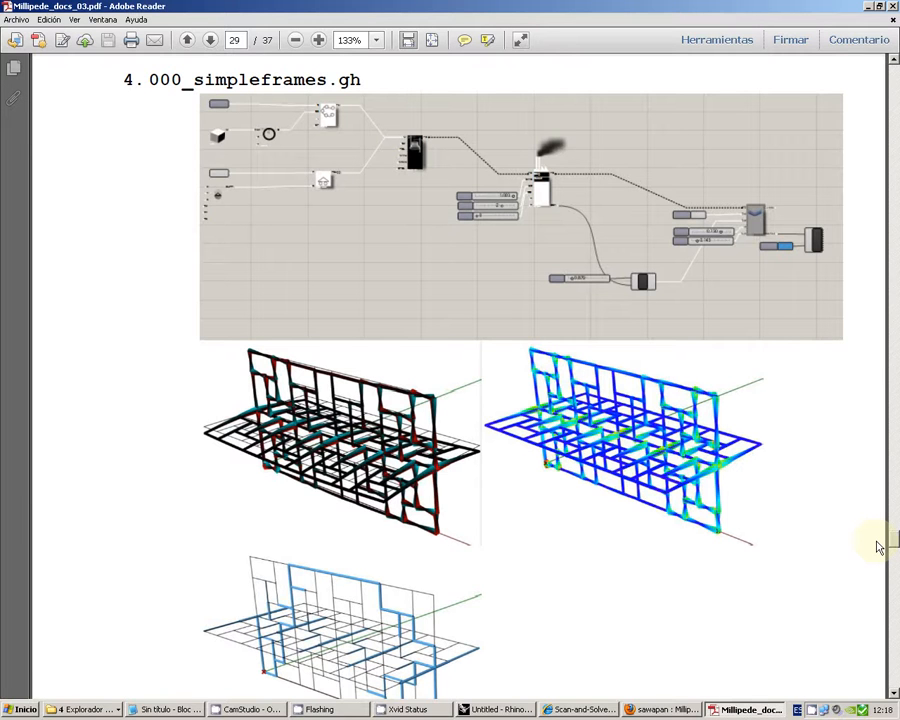
pyautogui.moveTo(880, 548)
pyautogui.mouseDown()
pyautogui.moveTo(880, 540)
pyautogui.moveTo(880, 565)
pyautogui.moveTo(876, 559)
pyautogui.mouseUp()
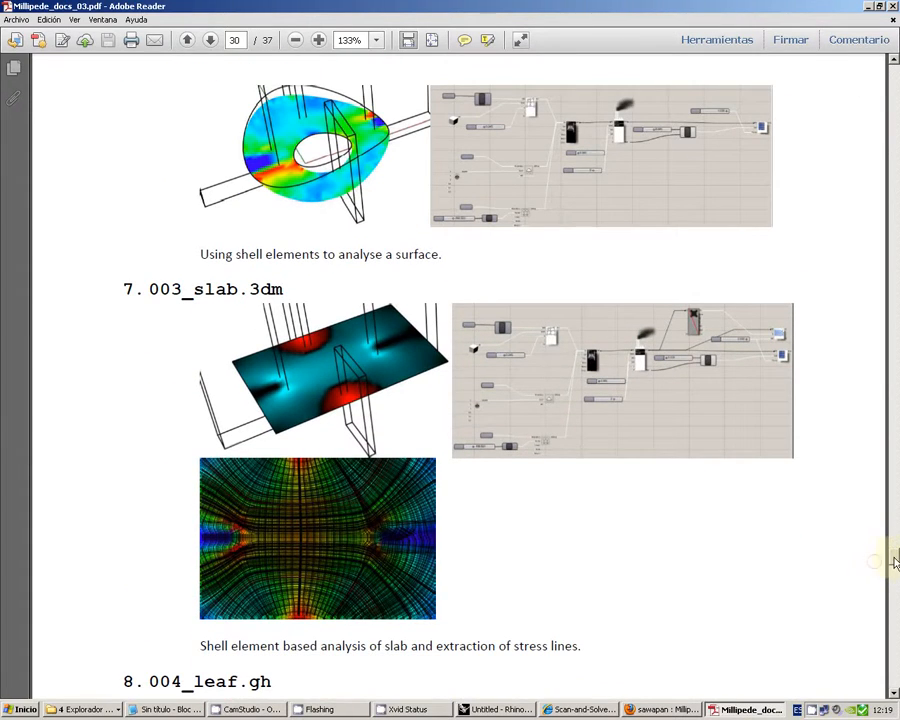
pyautogui.scroll(-10, 765, 516)
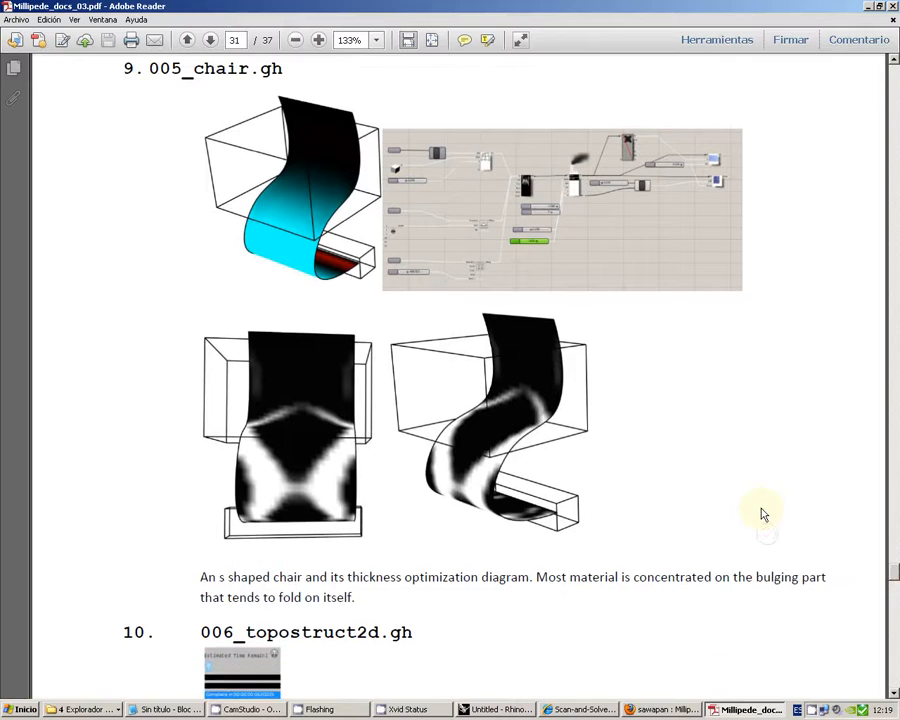
pyautogui.scroll(-2, 762, 514)
pyautogui.scroll(7, 762, 514)
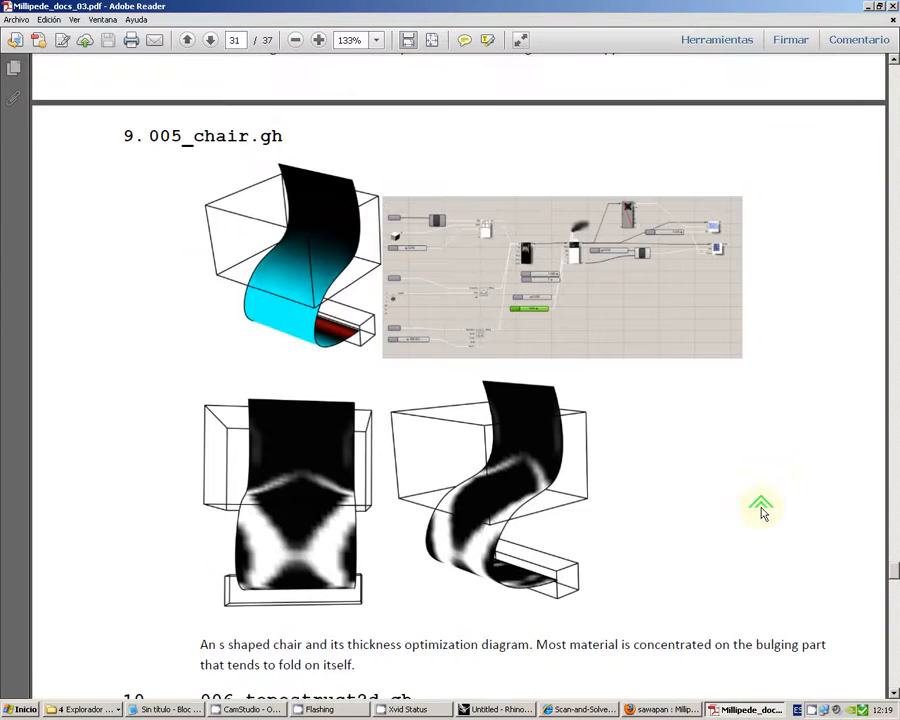
pyautogui.scroll(-5, 762, 512)
pyautogui.scroll(-10, 760, 511)
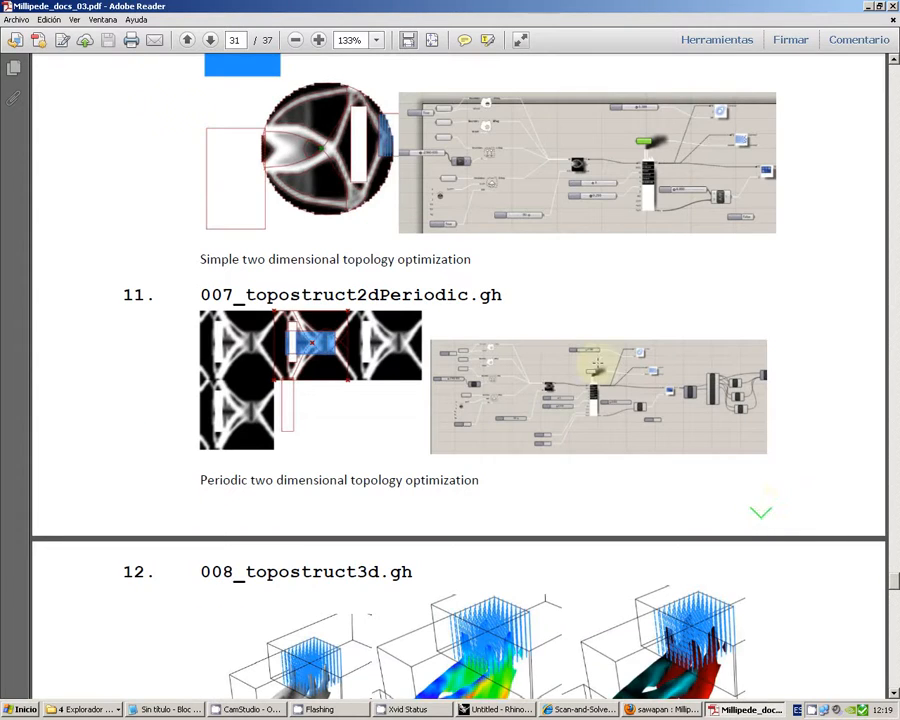
pyautogui.scroll(-10, 380, 295)
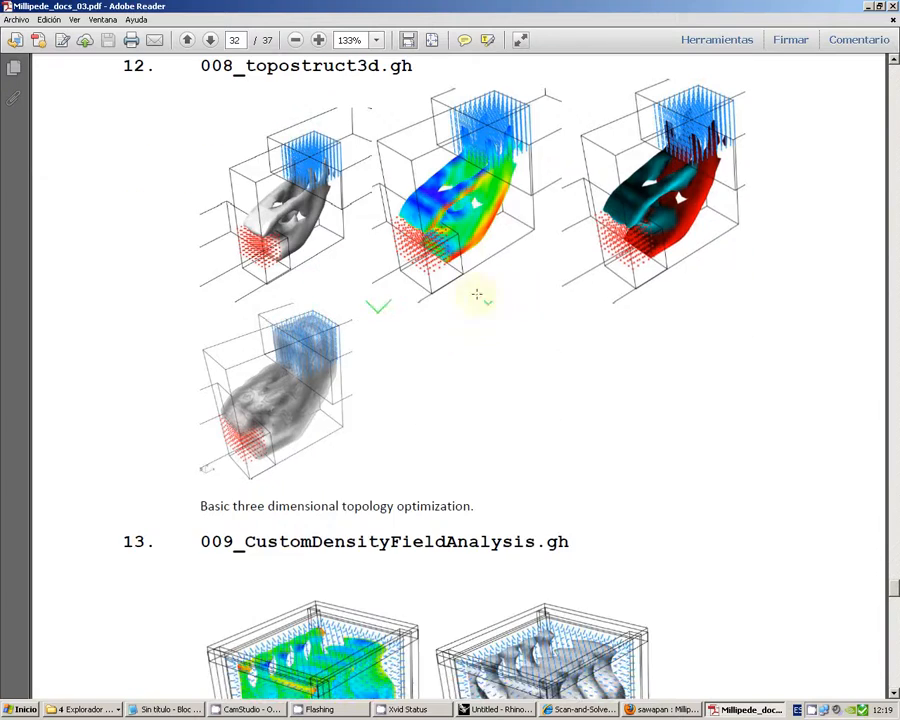
pyautogui.scroll(1, 400, 285)
pyautogui.scroll(-12, 360, 408)
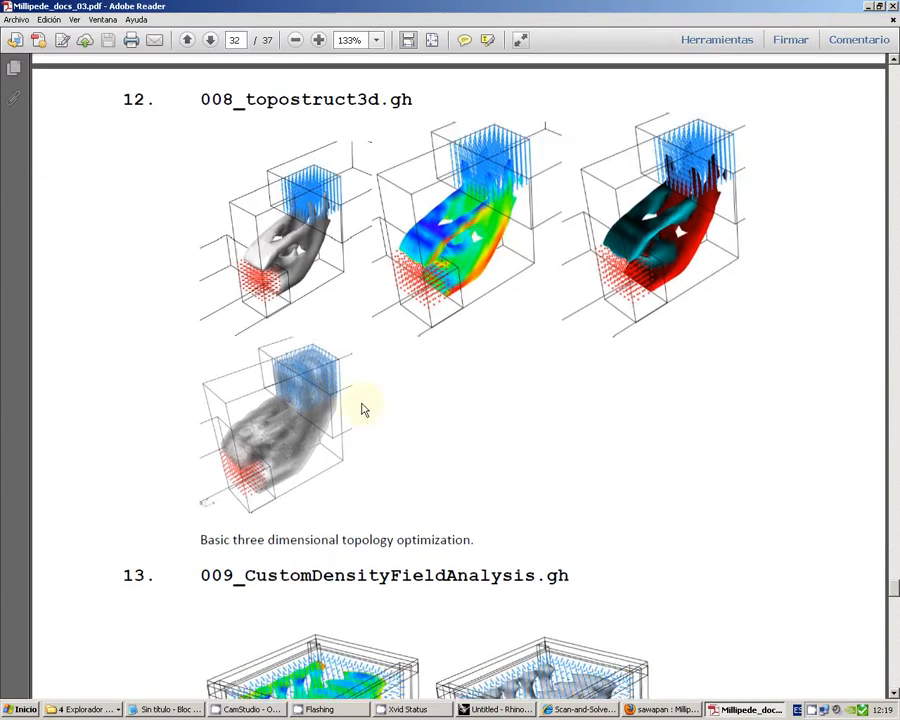
# Examine the manual's remaining examples, from 009_CustomDensityFieldAnalysis.gh through 025_readingresults.gh.
pyautogui.scroll(-15, 411, 354)
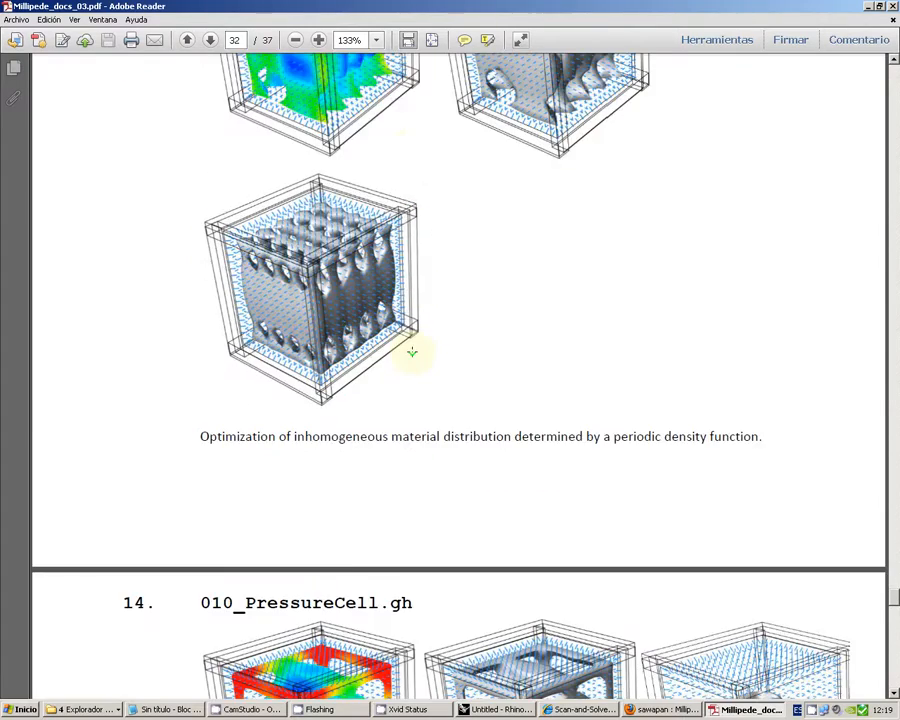
pyautogui.scroll(-15, 411, 352)
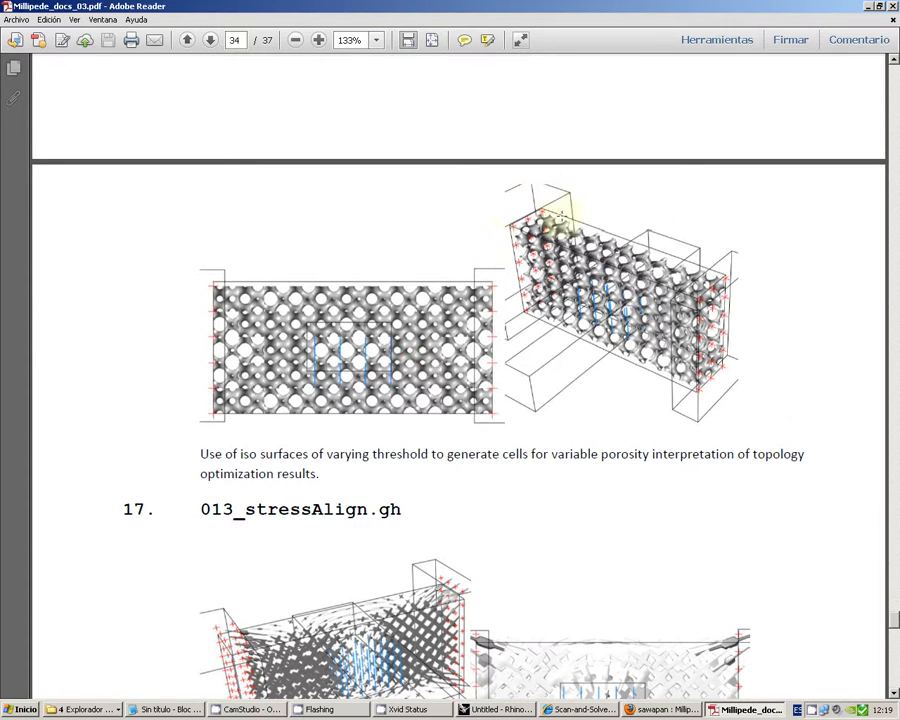
pyautogui.scroll(-1, 430, 342)
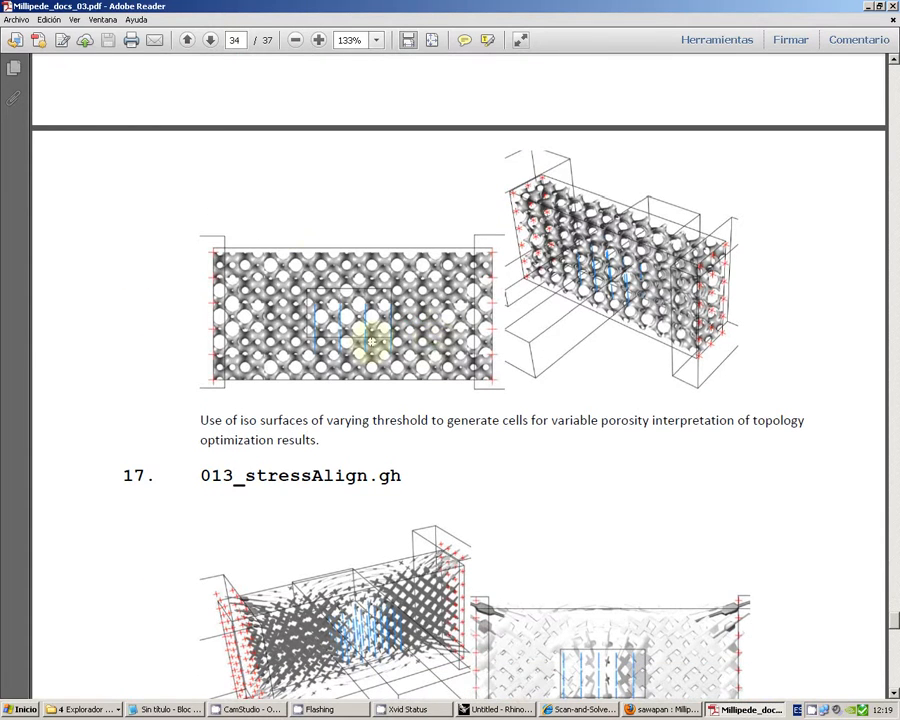
pyautogui.scroll(-15, 430, 318)
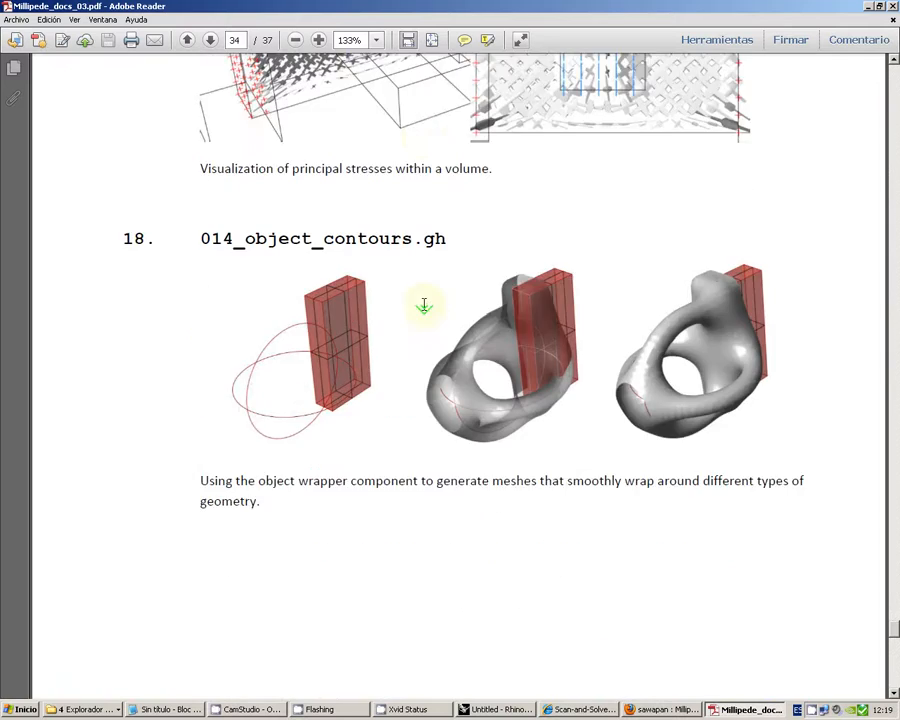
pyautogui.scroll(-20, 424, 305)
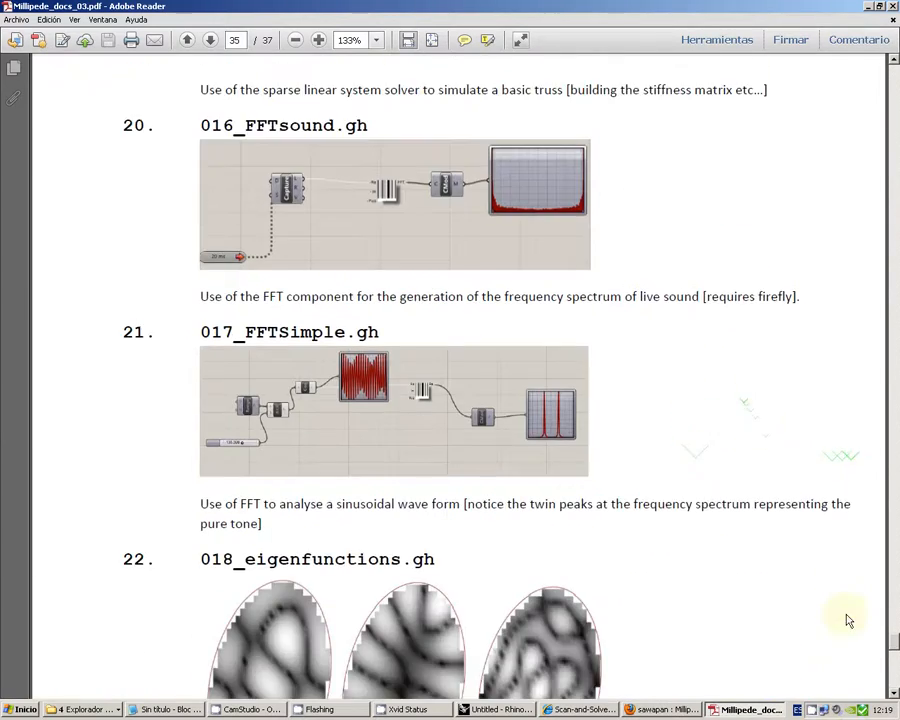
pyautogui.scroll(-20, 847, 621)
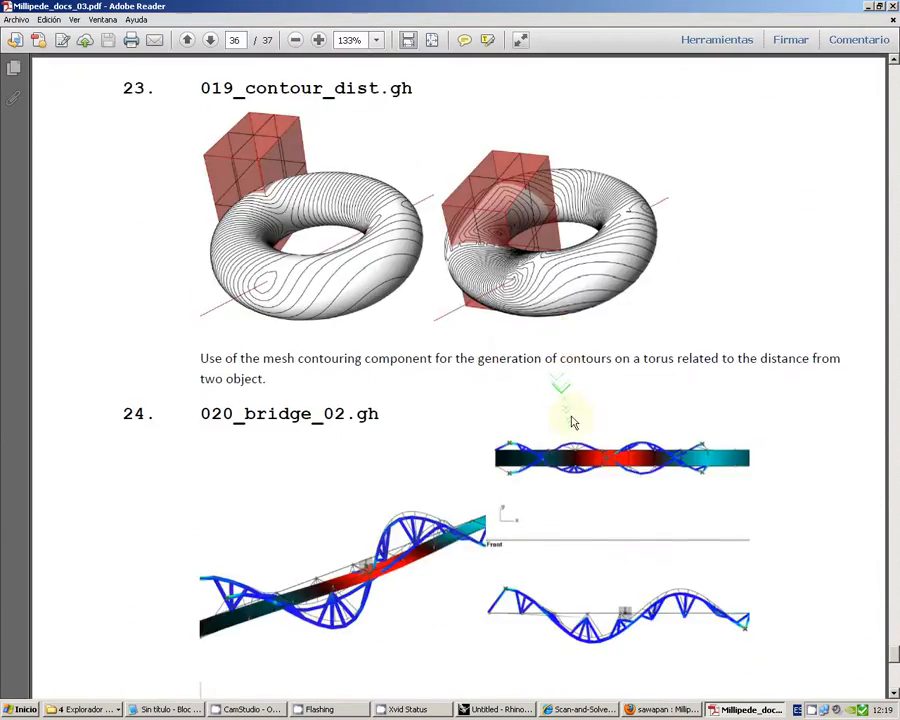
pyautogui.scroll(-15, 572, 422)
pyautogui.scroll(-4, 604, 312)
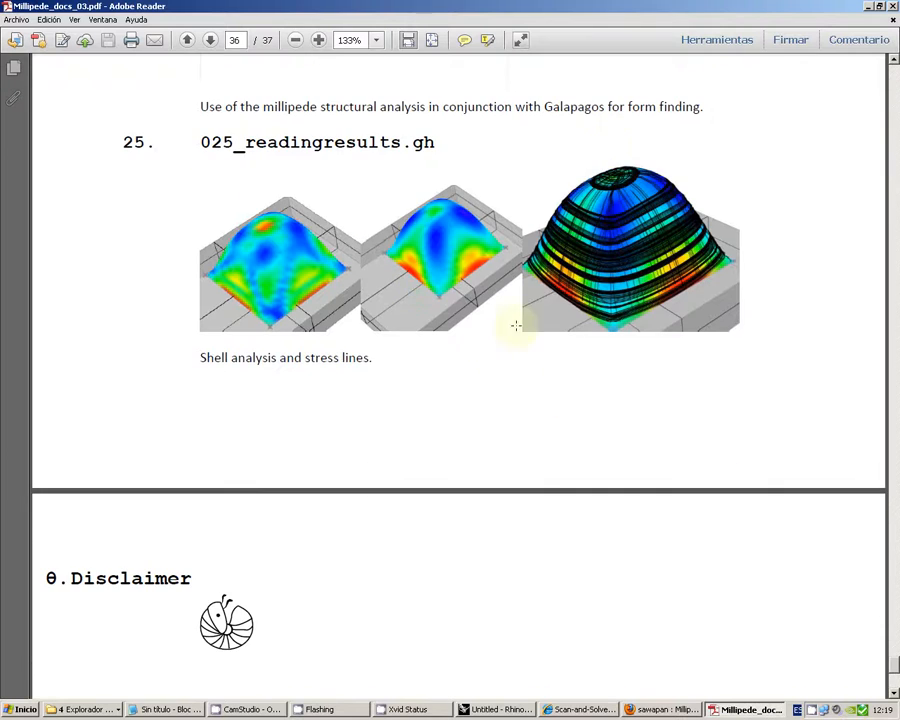
pyautogui.scroll(-4, 787, 562)
pyautogui.scroll(6, 703, 446)
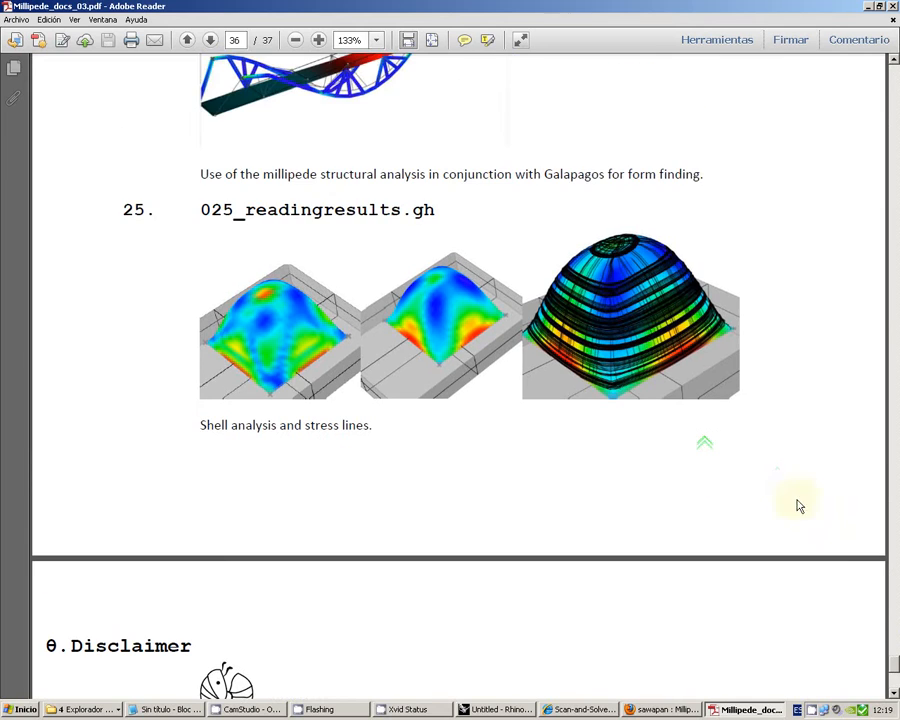
pyautogui.scroll(20, 716, 309)
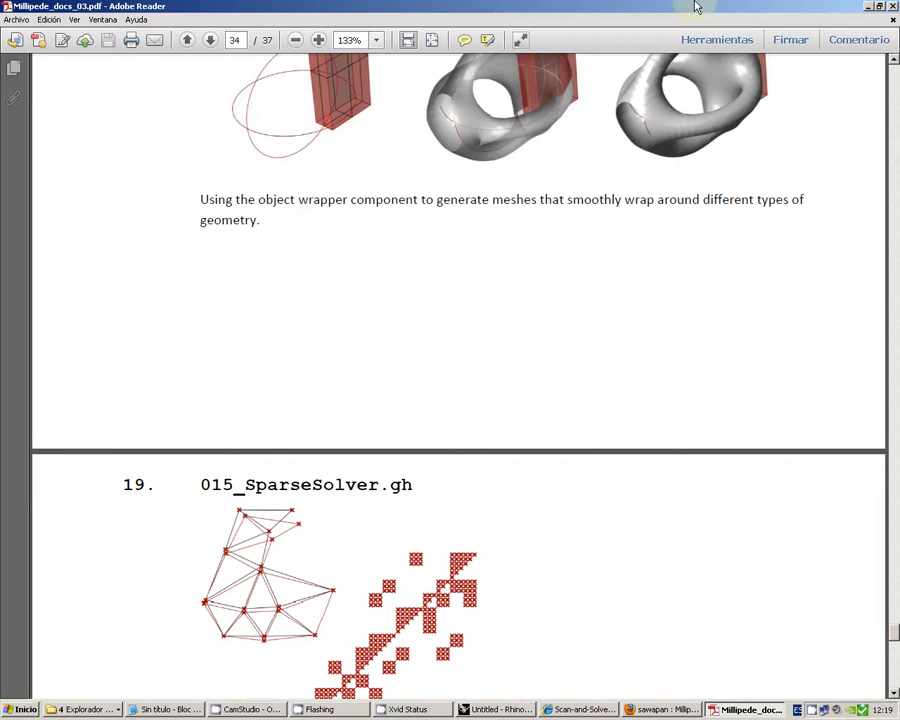
# Close the Millipede manual and switch back to the Rhinoceros window.
pyautogui.click(893, 6)
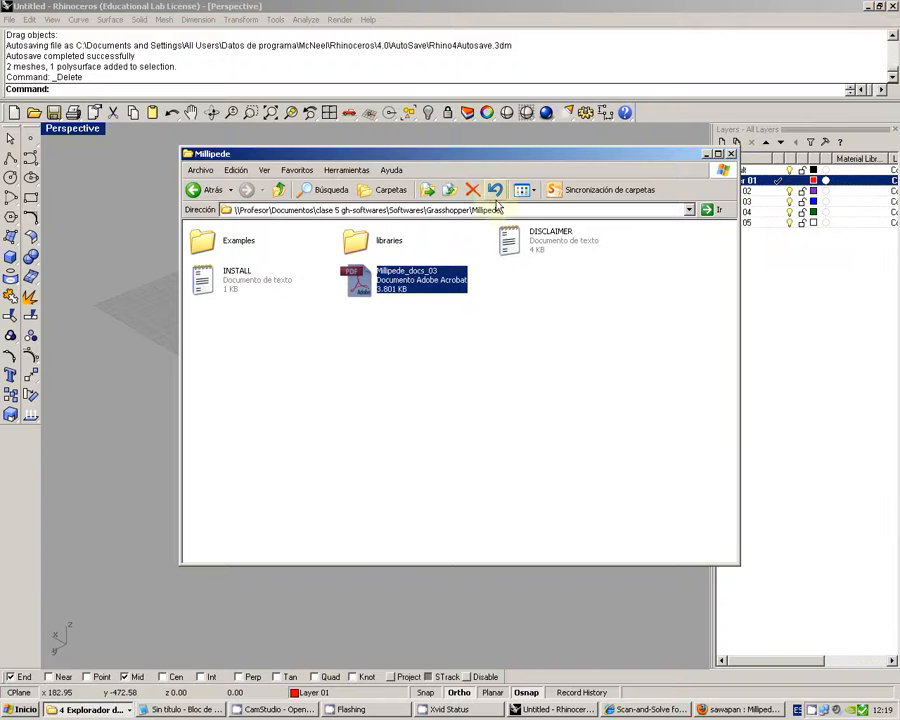
pyautogui.click(428, 352)
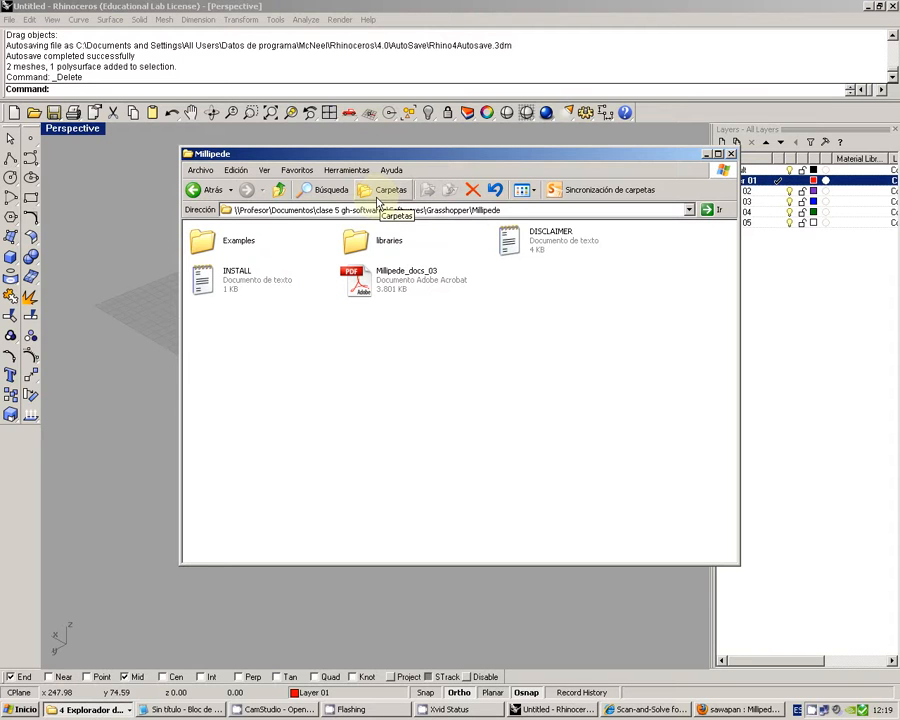
pyautogui.click(122, 213)
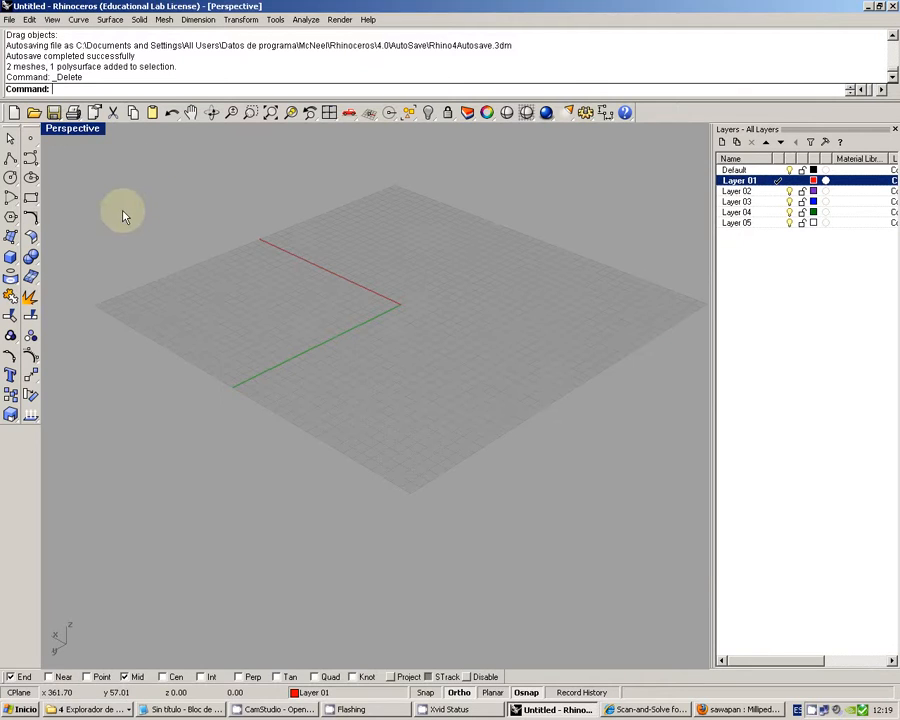
# Launch Grasshopper from the Rhinoceros command line and accept its license agreement.
pyautogui.write('Grasshopper')
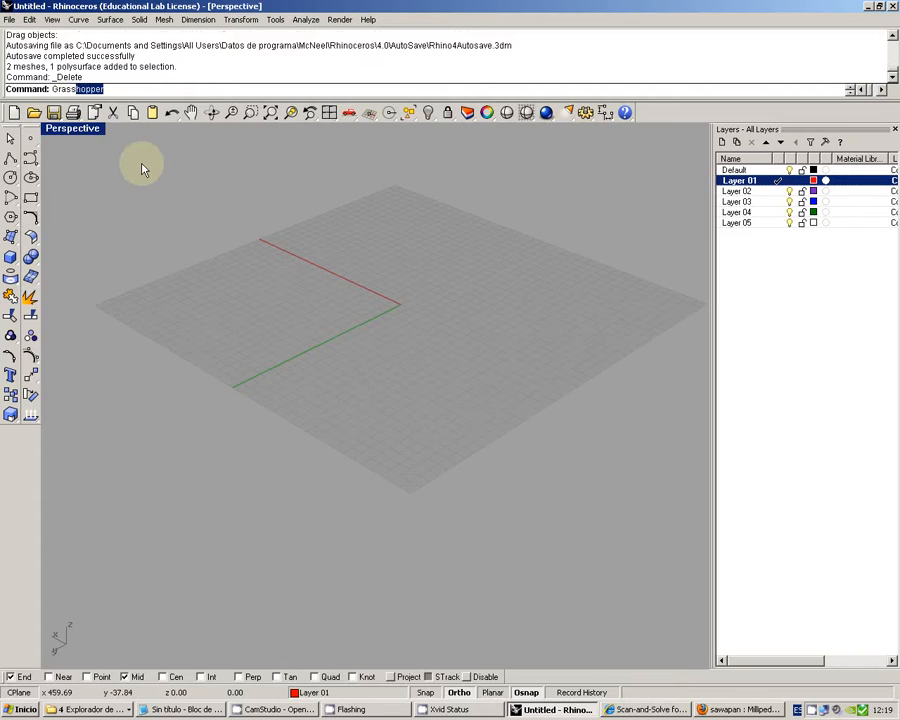
pyautogui.press('Return')
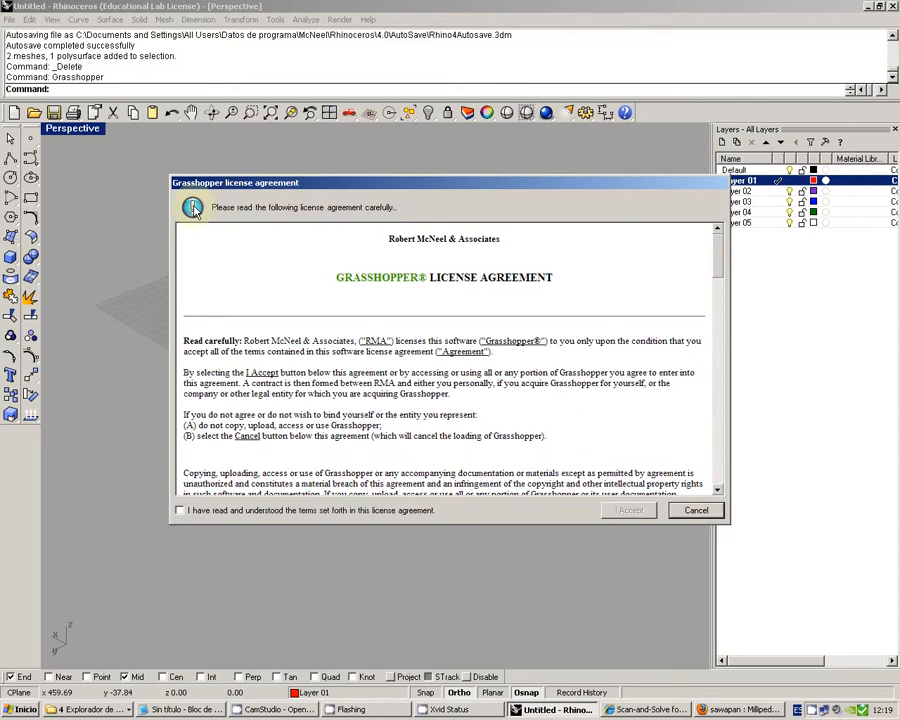
pyautogui.click(330, 510)
pyautogui.click(631, 514)
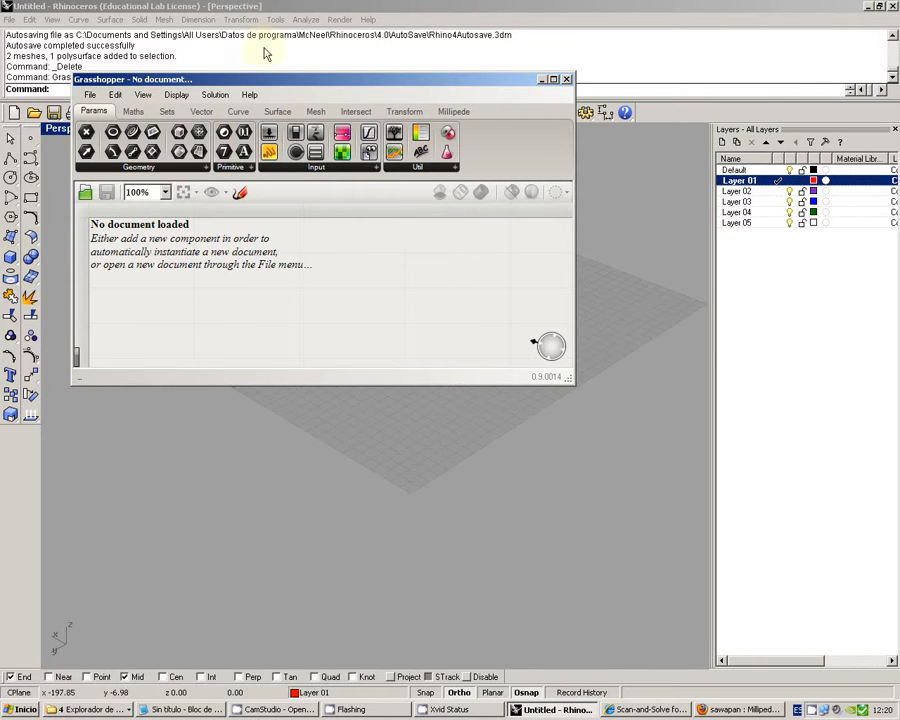
# Reposition the Grasshopper window and enlarge it to cover most of the Perspective viewport.
pyautogui.moveTo(302, 79); pyautogui.dragTo(608, 30)
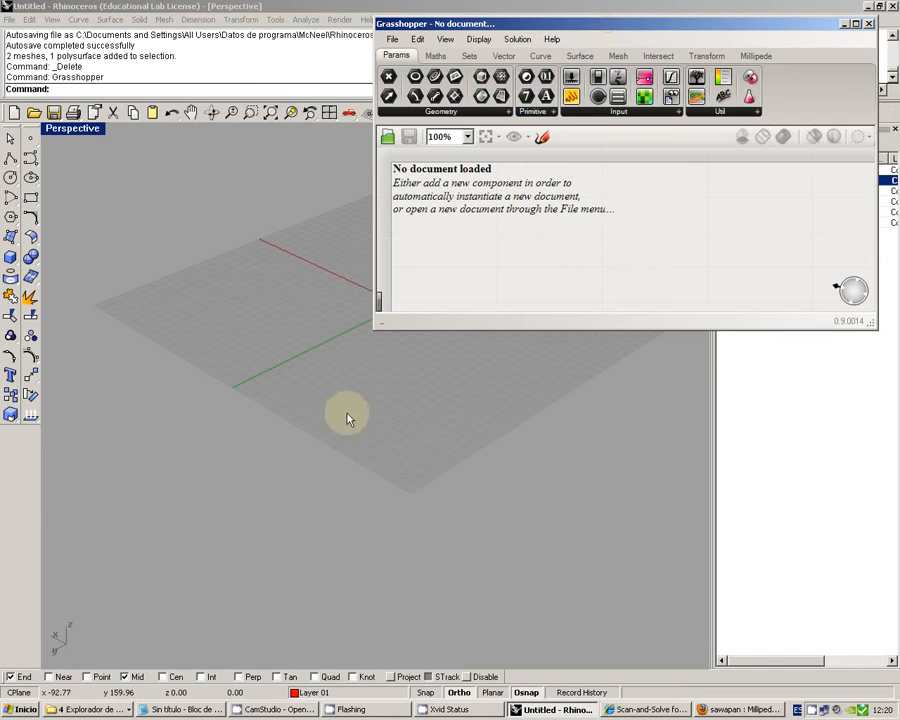
pyautogui.moveTo(481, 329); pyautogui.dragTo(518, 636)
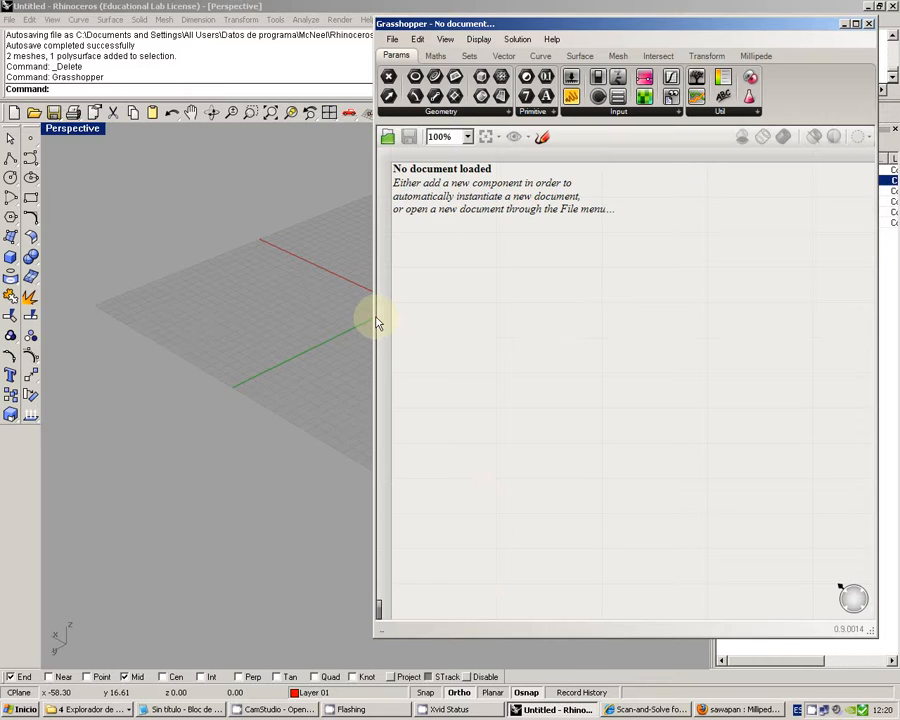
pyautogui.moveTo(377, 322); pyautogui.dragTo(283, 313)
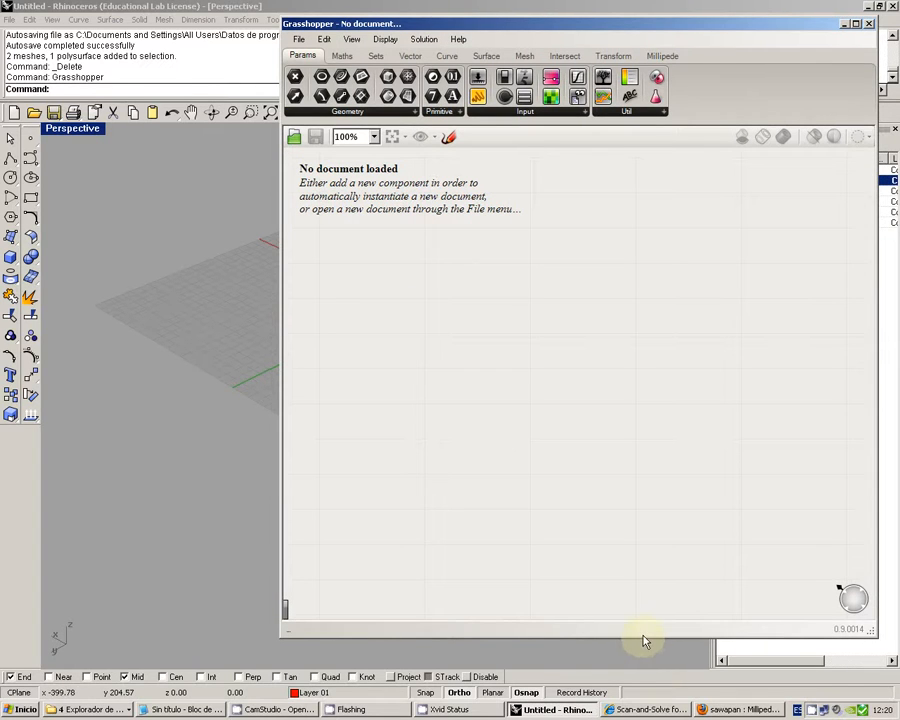
pyautogui.moveTo(645, 641); pyautogui.dragTo(647, 684)
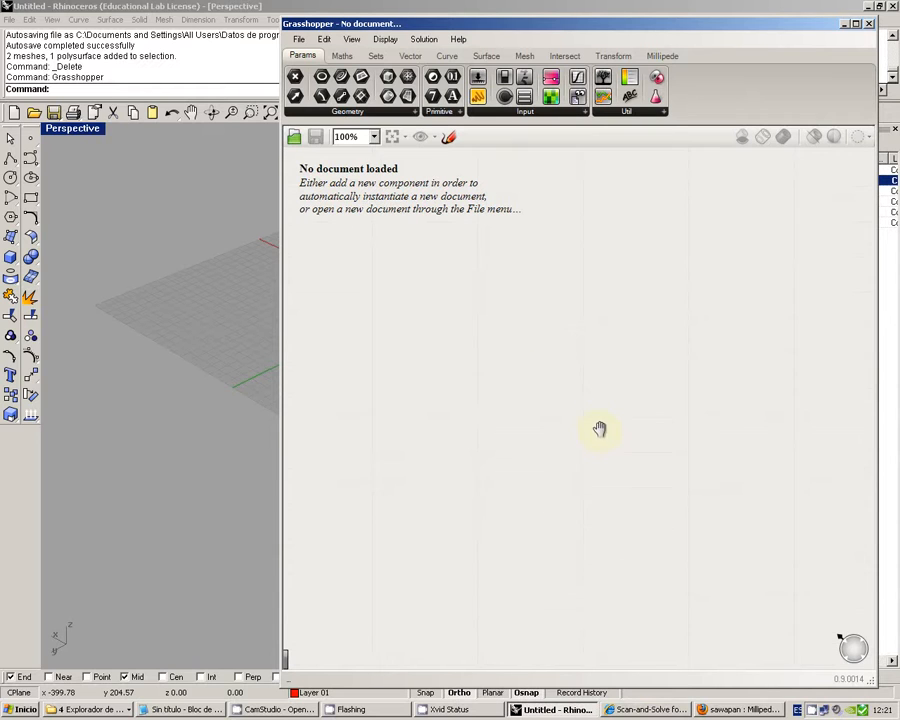
pyautogui.moveTo(599, 429); pyautogui.dragTo(585, 406, button='right')
pyautogui.moveTo(281, 287); pyautogui.dragTo(156, 279)
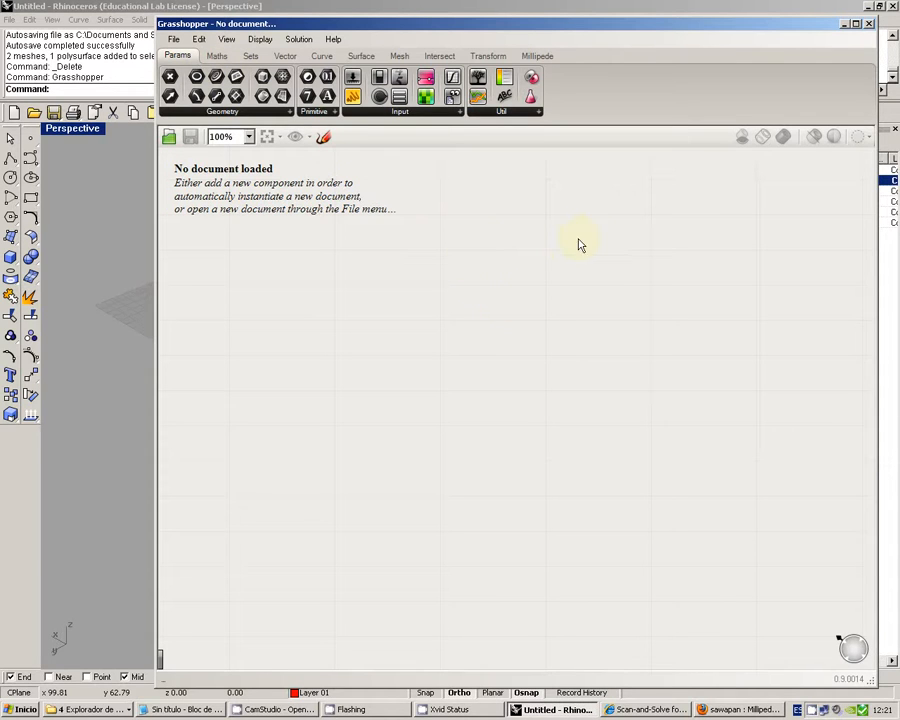
# Sketch a freehand vertical trunk line on the Grasshopper canvas and mark it with three short cross ticks.
pyautogui.click(324, 138)
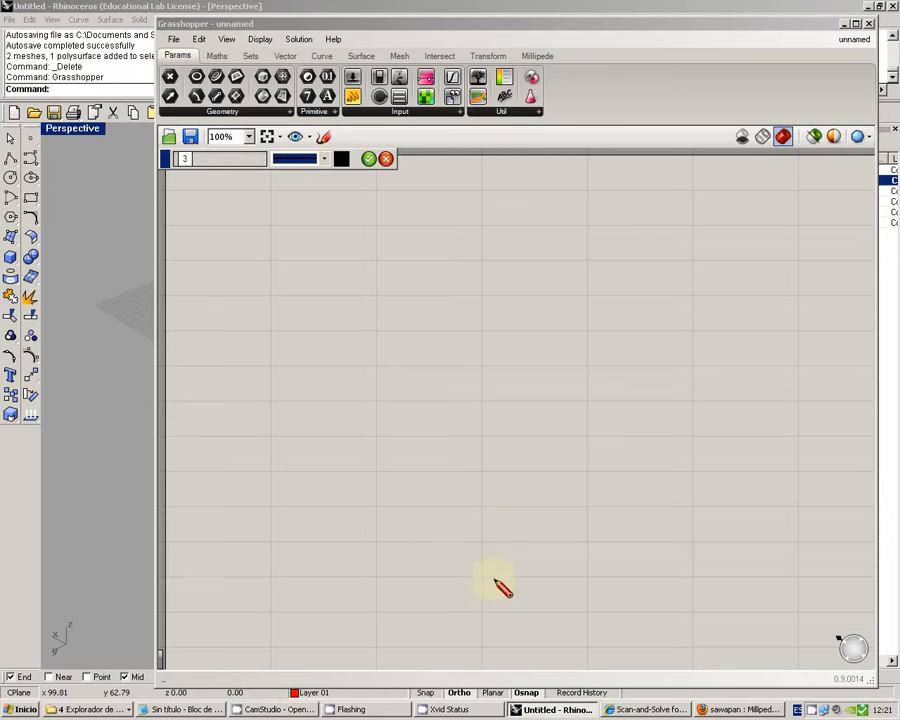
pyautogui.moveTo(483, 612); pyautogui.dragTo(477, 284)
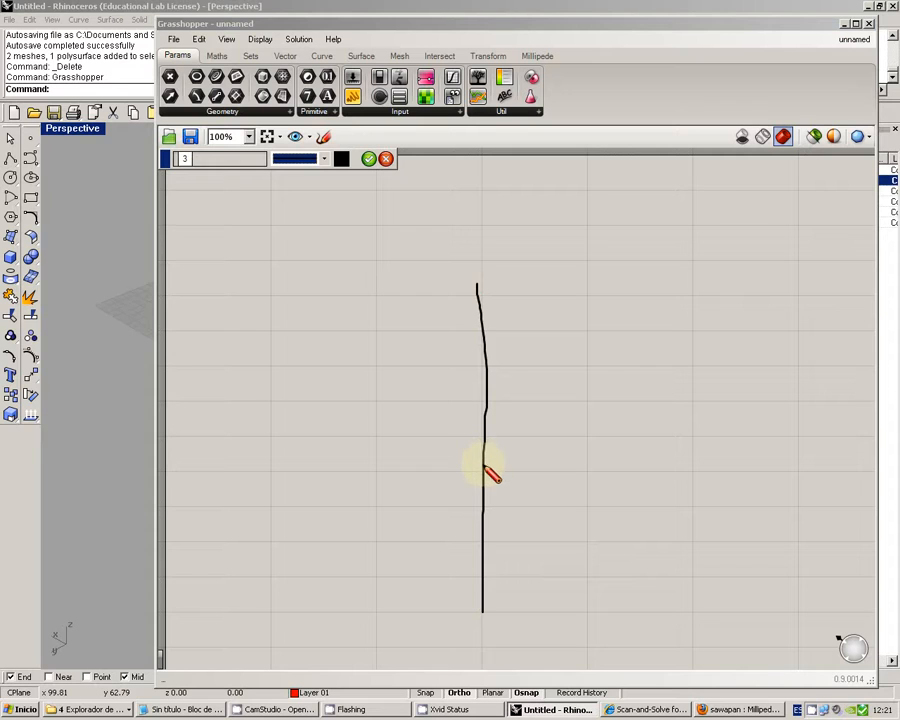
pyautogui.moveTo(474, 472); pyautogui.dragTo(498, 472)
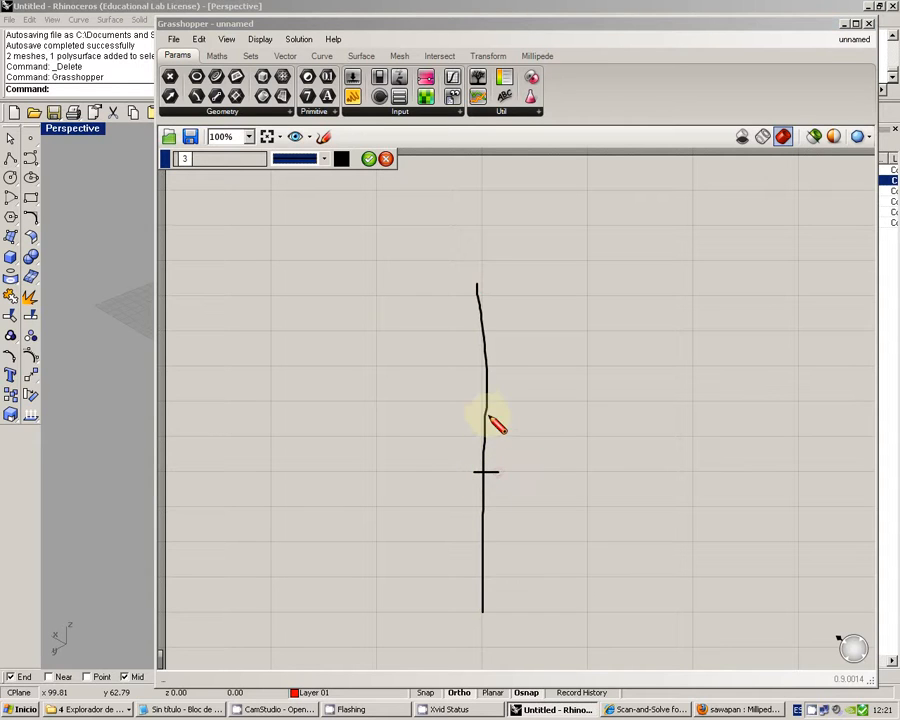
pyautogui.moveTo(477, 385); pyautogui.dragTo(500, 385)
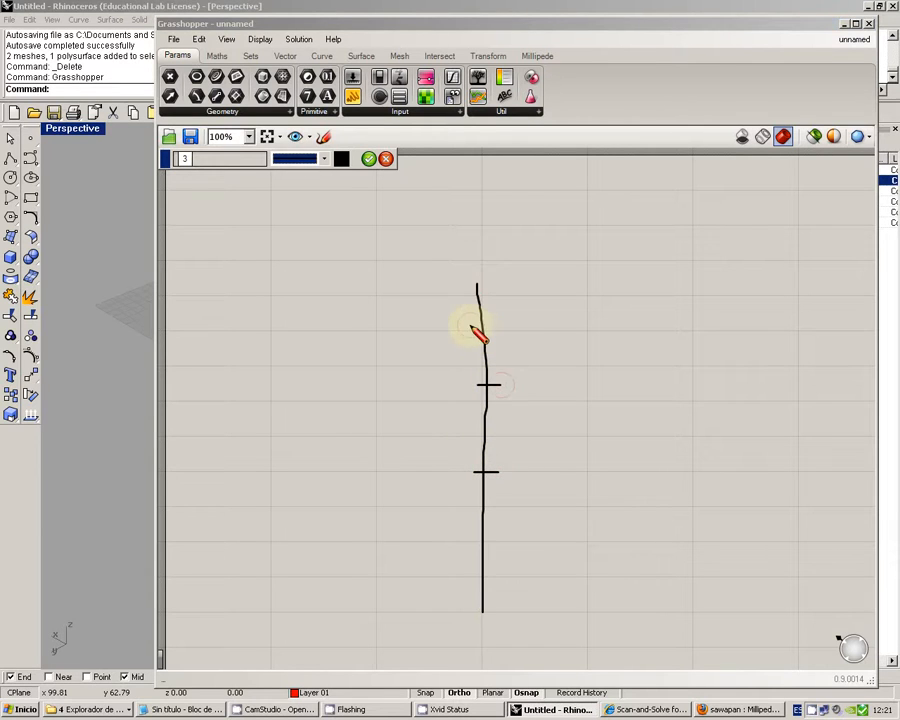
pyautogui.moveTo(470, 325); pyautogui.dragTo(498, 325)
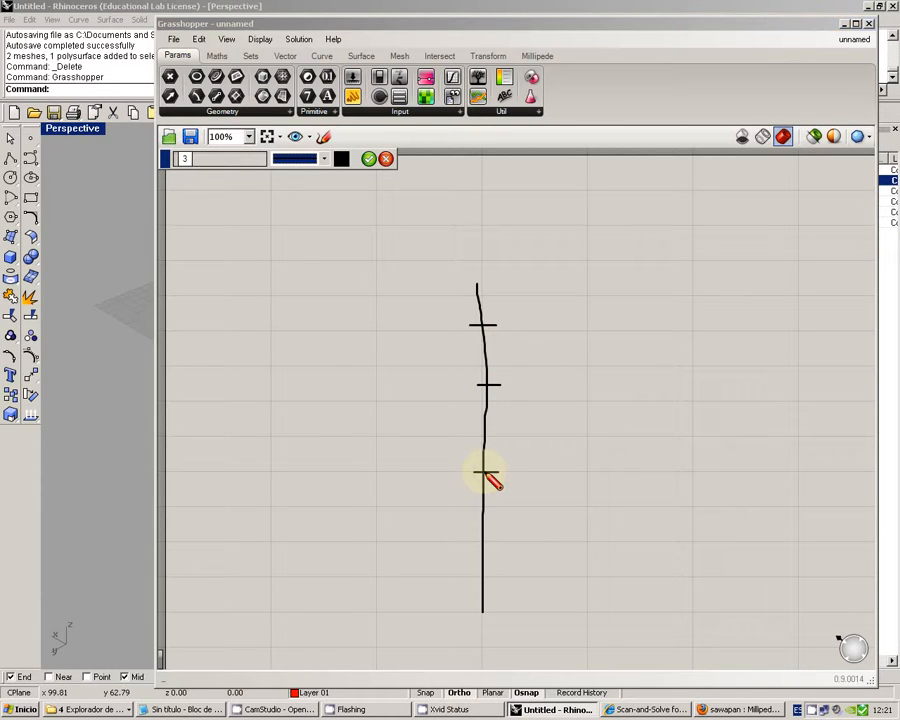
# Sketch one slanted branch from each trunk tick and mark angle α between the lowest branch and a horizontal line.
pyautogui.moveTo(488, 474); pyautogui.dragTo(591, 352)
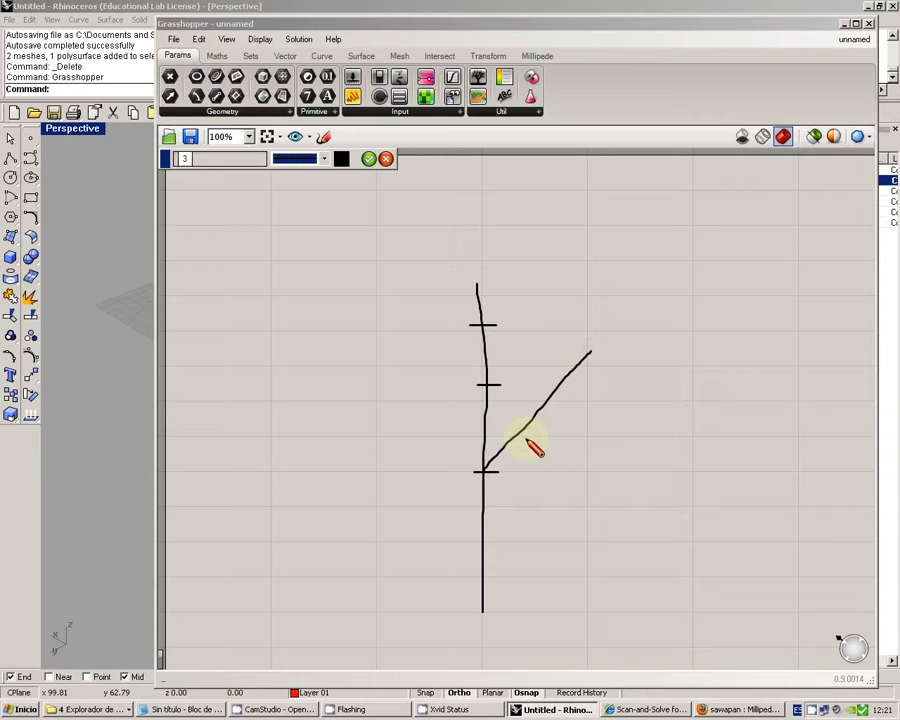
pyautogui.moveTo(528, 442)
pyautogui.mouseDown()
pyautogui.moveTo(532, 464)
pyautogui.moveTo(527, 450)
pyautogui.moveTo(516, 453)
pyautogui.moveTo(583, 467)
pyautogui.mouseUp()
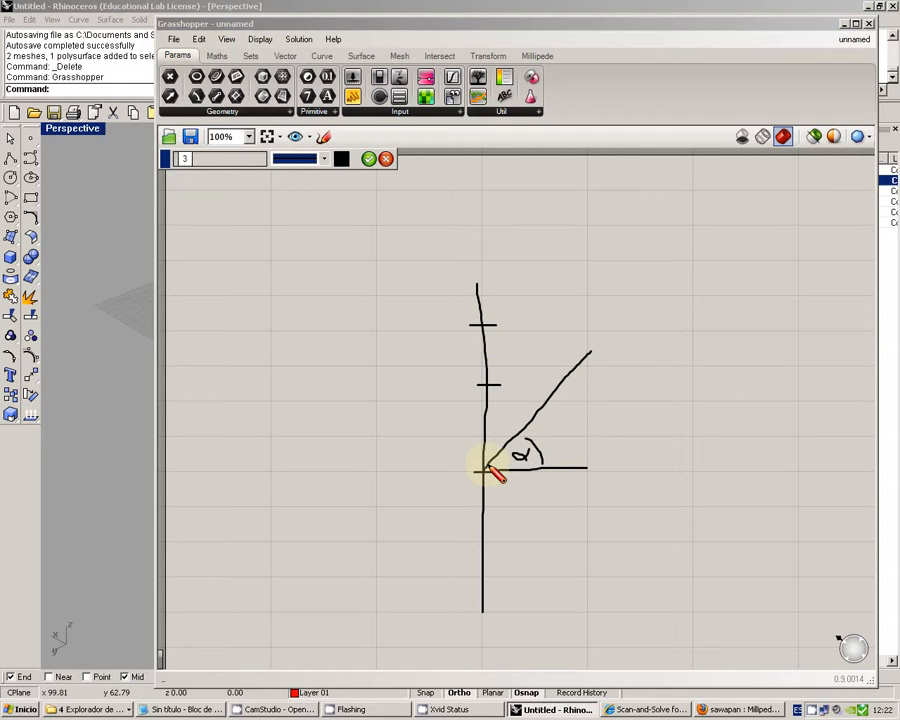
pyautogui.moveTo(481, 385); pyautogui.dragTo(382, 259)
pyautogui.moveTo(483, 322); pyautogui.dragTo(585, 207)
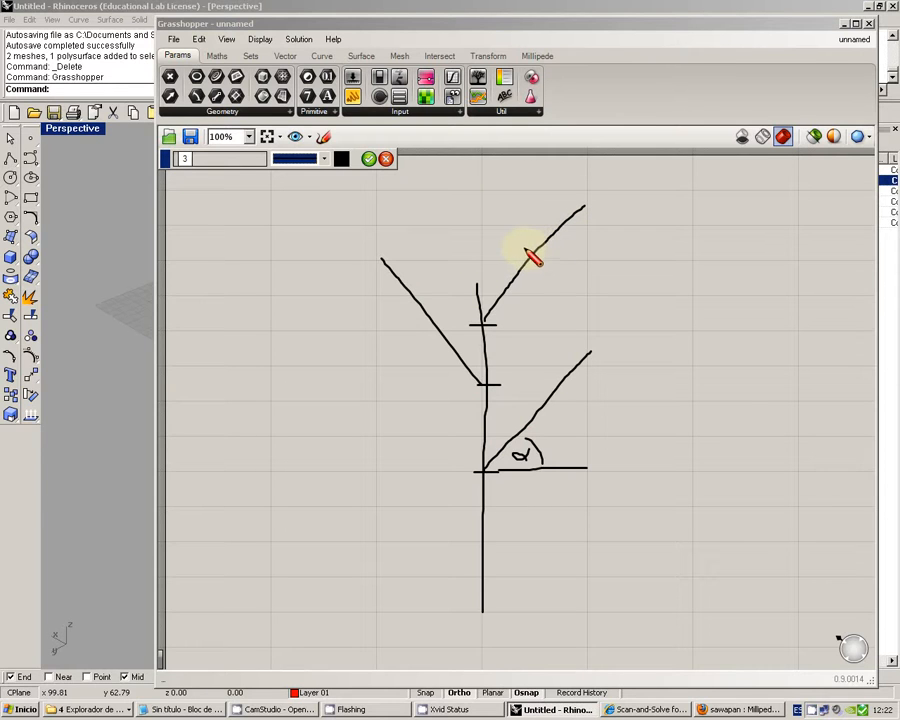
# Add twigs to the uppermost branch and thickness outlines to the trunk and lowest branch, and discard the whole sketch.
pyautogui.moveTo(526, 249)
pyautogui.mouseDown()
pyautogui.moveTo(536, 260)
pyautogui.moveTo(577, 216)
pyautogui.mouseUp()
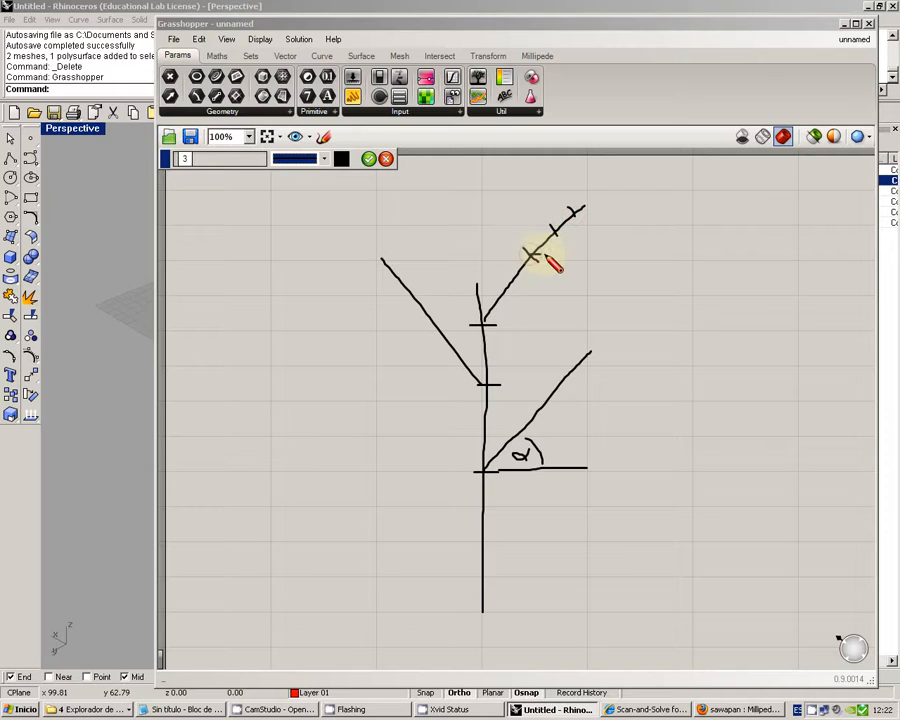
pyautogui.moveTo(547, 254)
pyautogui.mouseDown()
pyautogui.moveTo(600, 248)
pyautogui.moveTo(552, 181)
pyautogui.mouseUp()
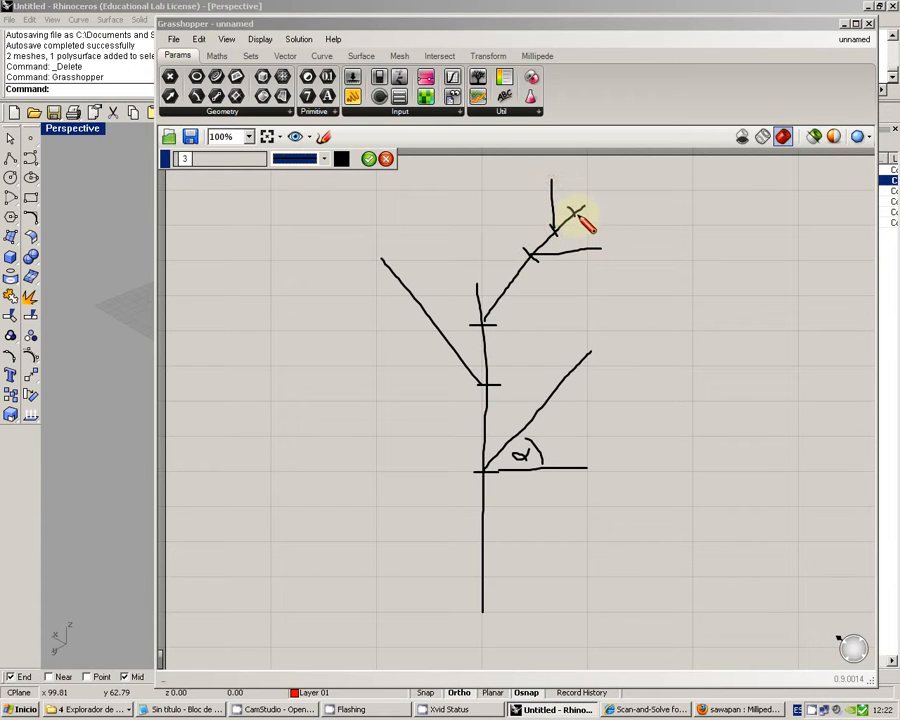
pyautogui.moveTo(555, 230); pyautogui.dragTo(626, 208)
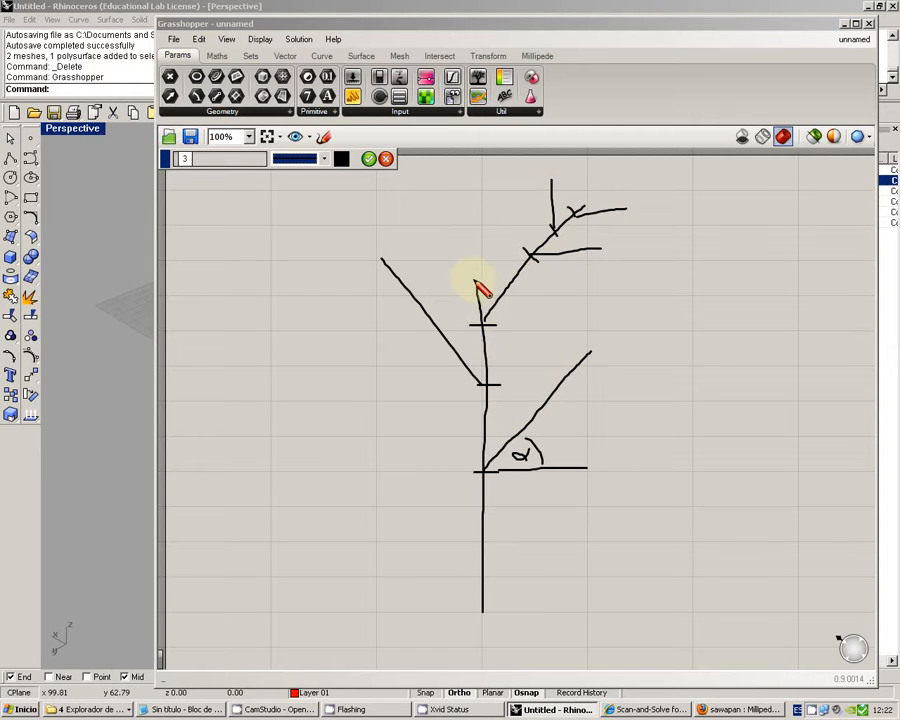
pyautogui.moveTo(476, 295)
pyautogui.mouseDown()
pyautogui.moveTo(468, 287)
pyautogui.moveTo(478, 603)
pyautogui.moveTo(487, 468)
pyautogui.moveTo(593, 354)
pyautogui.moveTo(482, 470)
pyautogui.mouseUp()
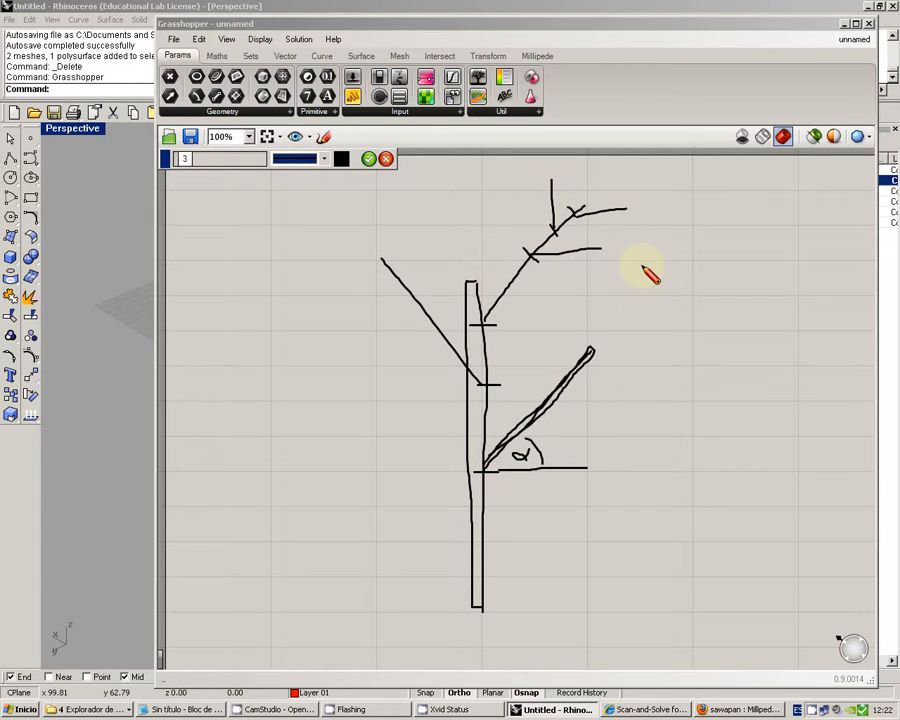
pyautogui.click(387, 160)
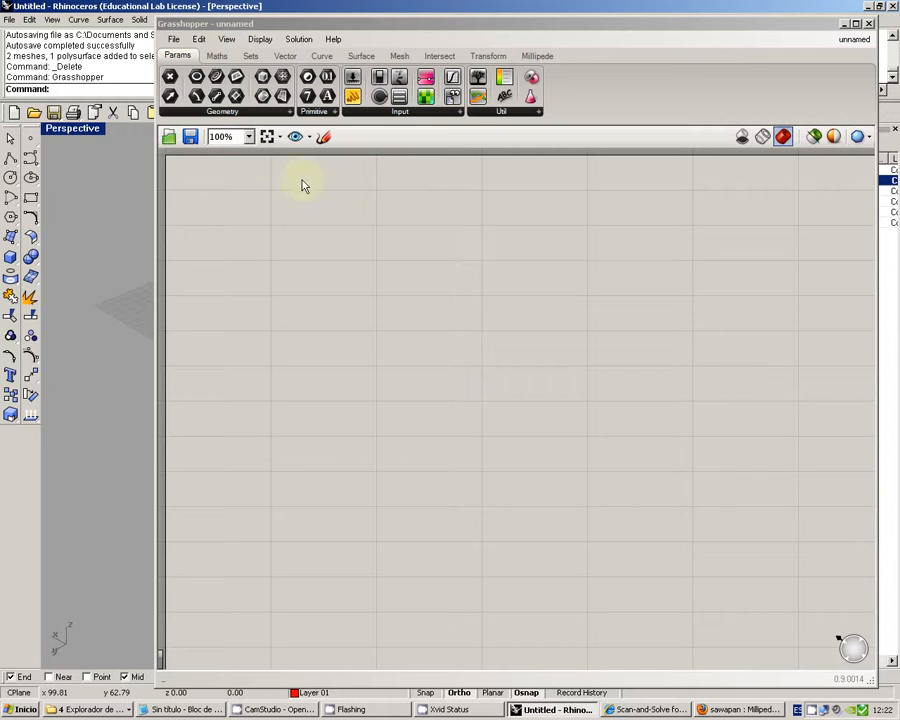
# Narrow the Grasshopper window so that the Perspective viewport's origin and axes can be seen beside it.
pyautogui.moveTo(155, 235); pyautogui.dragTo(383, 225)
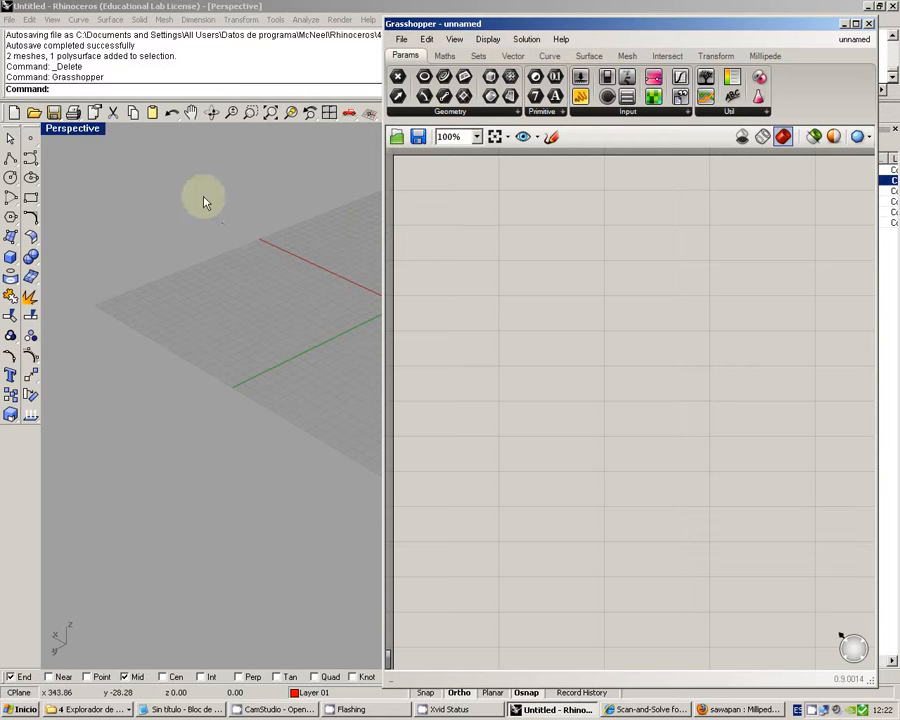
pyautogui.keyDown('shift'); pyautogui.moveTo(322, 252); pyautogui.dragTo(198, 380, button='right'); pyautogui.keyUp('shift')
pyautogui.keyDown('shift'); pyautogui.moveTo(207, 334); pyautogui.dragTo(196, 460, button='right'); pyautogui.keyUp('shift')
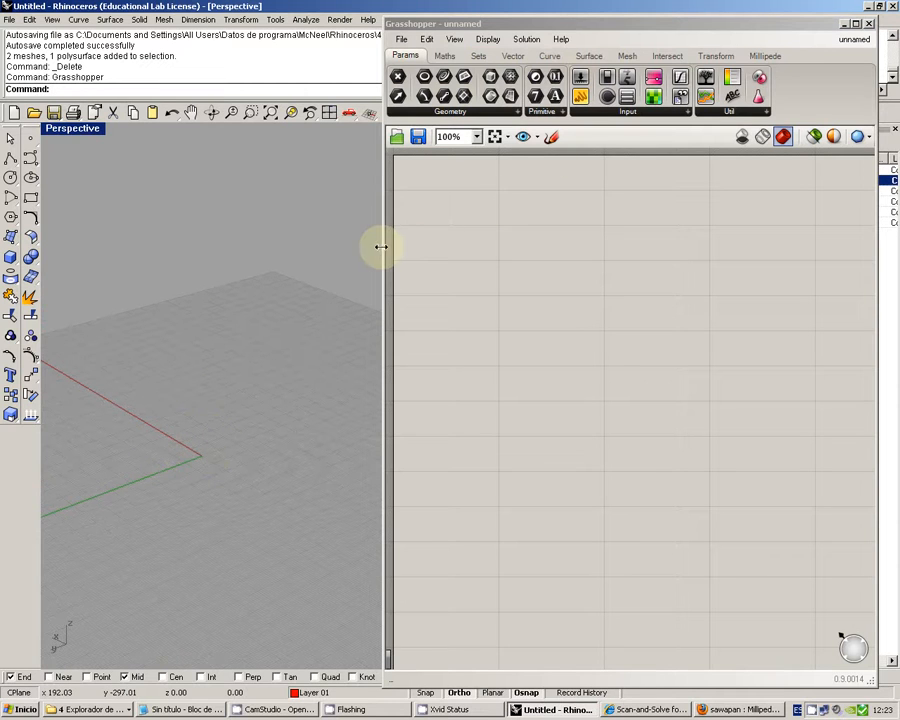
pyautogui.moveTo(388, 253); pyautogui.dragTo(346, 245)
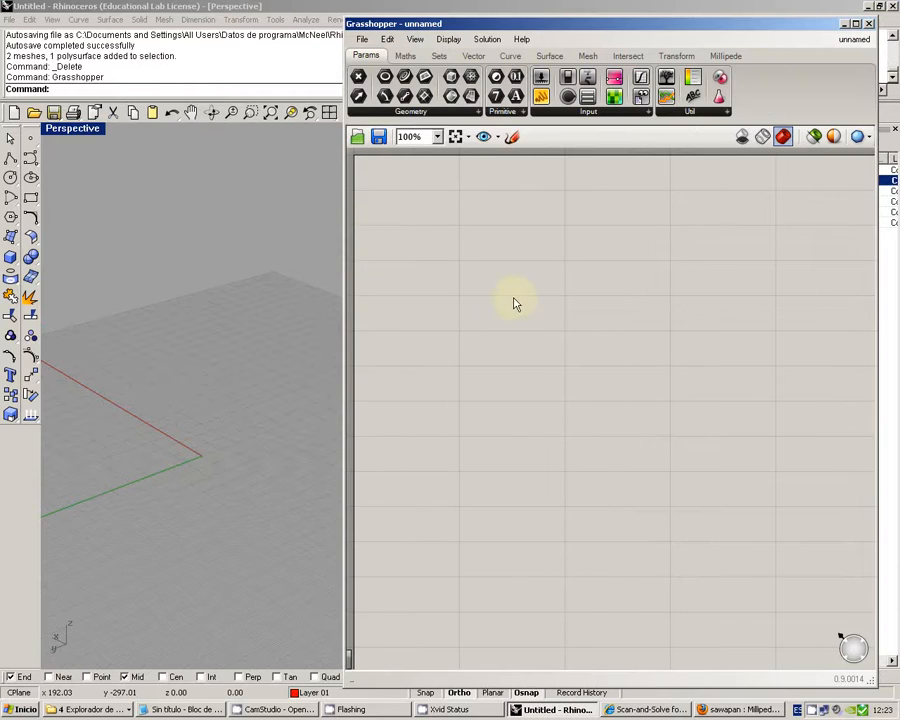
# Add a Line SDL component to the middle of the Grasshopper canvas.
pyautogui.click(512, 57)
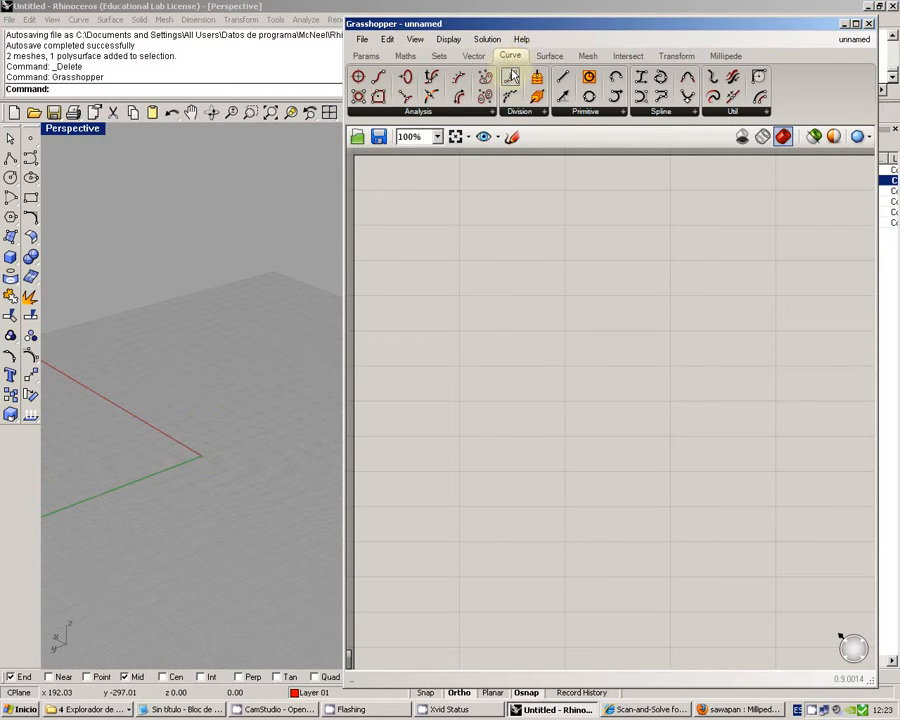
pyautogui.click(594, 113)
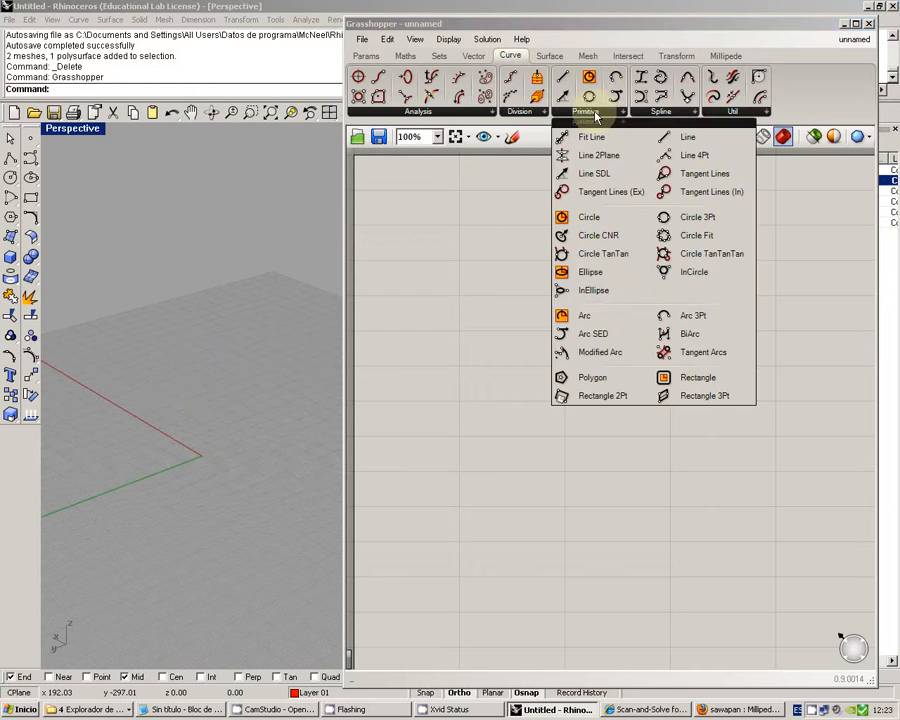
pyautogui.click(617, 177)
pyautogui.click(541, 376)
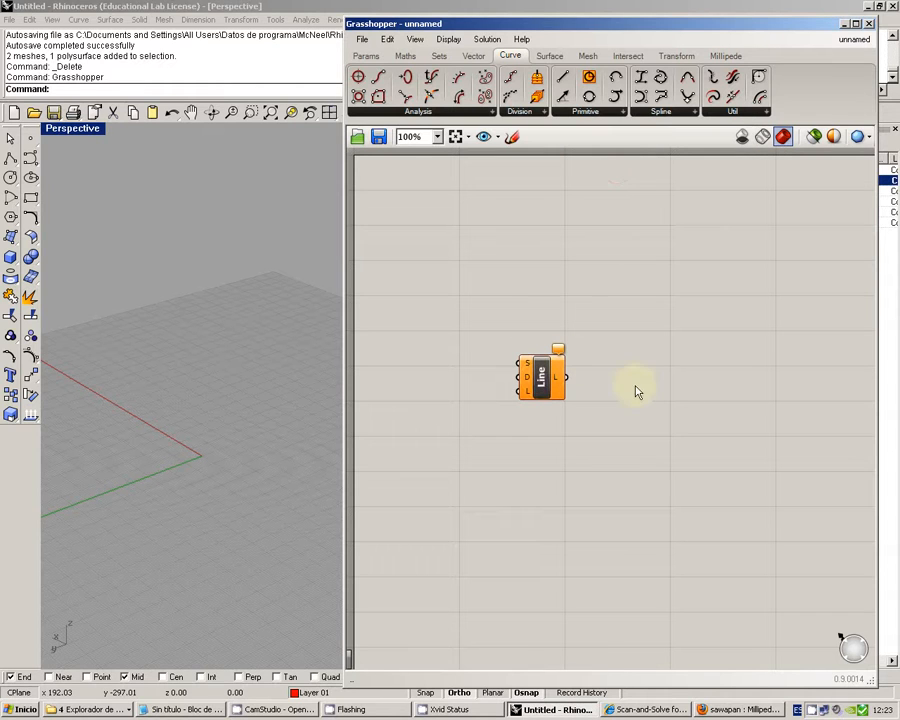
# Search for the "line sdl" component by name from the canvas, and dismiss the search without adding it.
pyautogui.doubleClick(629, 462)
pyautogui.write('l')
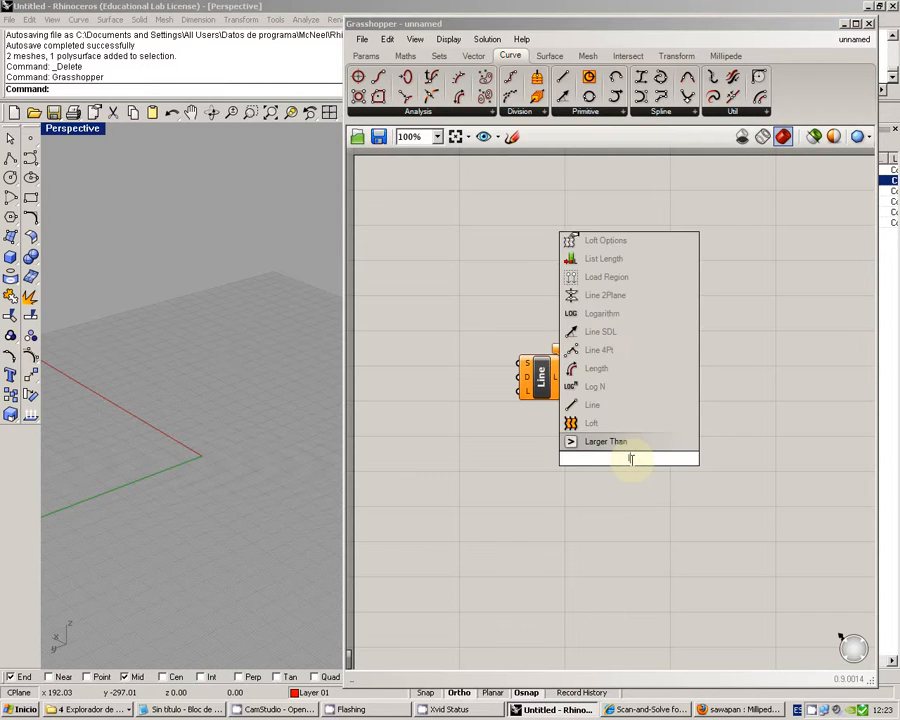
pyautogui.write('ine sdl')
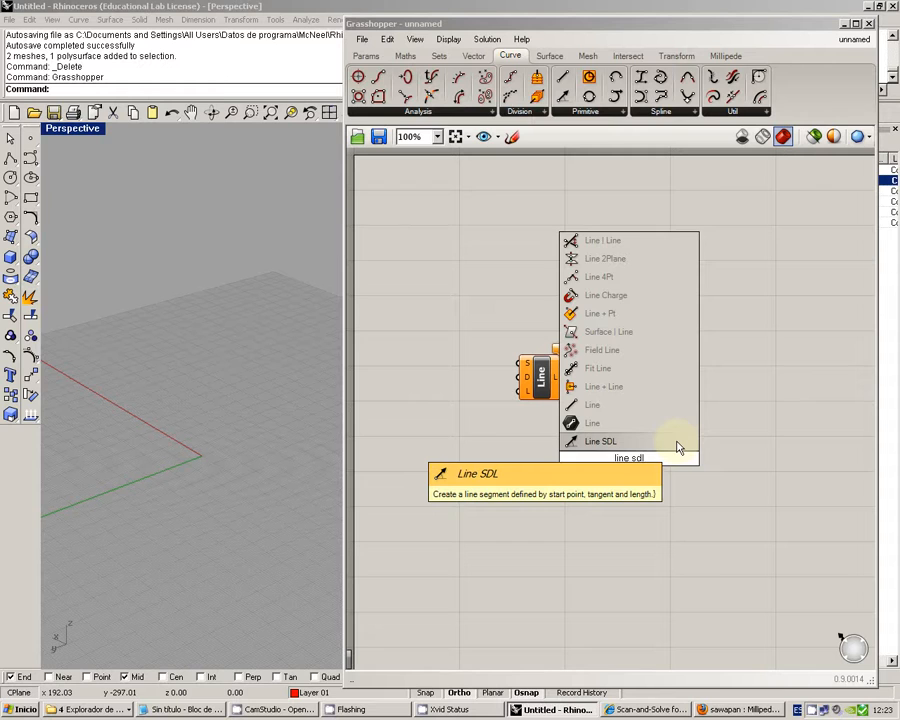
pyautogui.press('Escape')
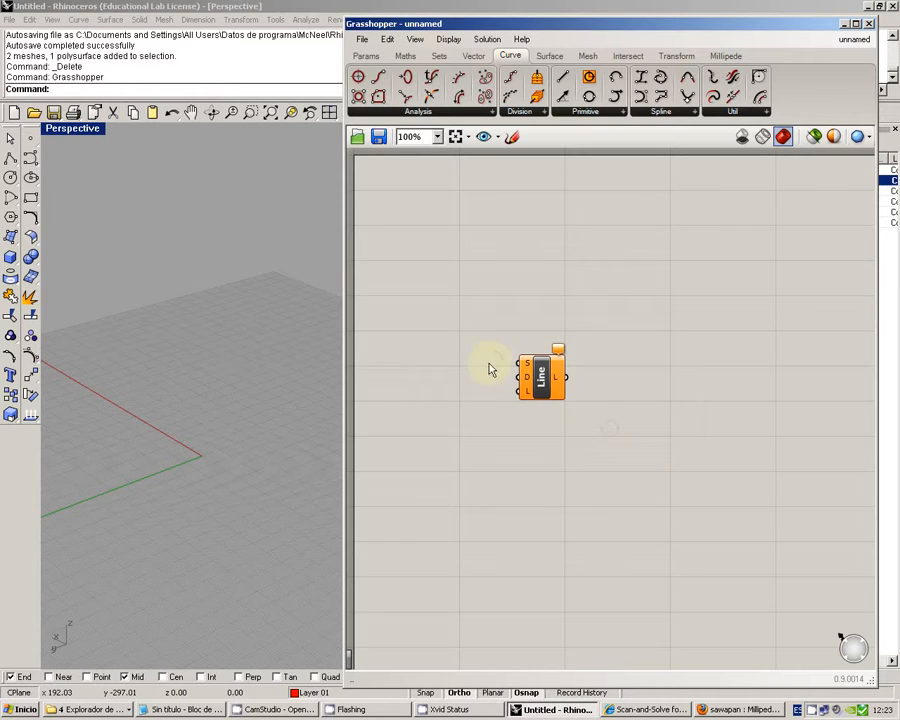
# Add a Point XYZ component to the canvas on the input side of the Line SDL component.
pyautogui.moveTo(489, 364); pyautogui.dragTo(509, 367, button='right')
pyautogui.scroll(2, 509, 372)
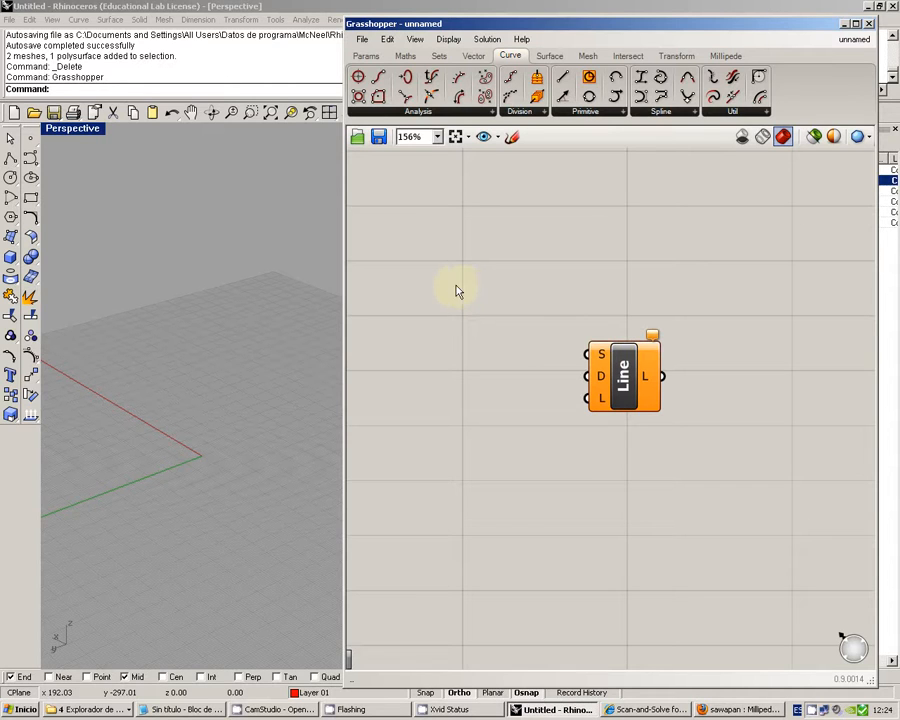
pyautogui.click(474, 58)
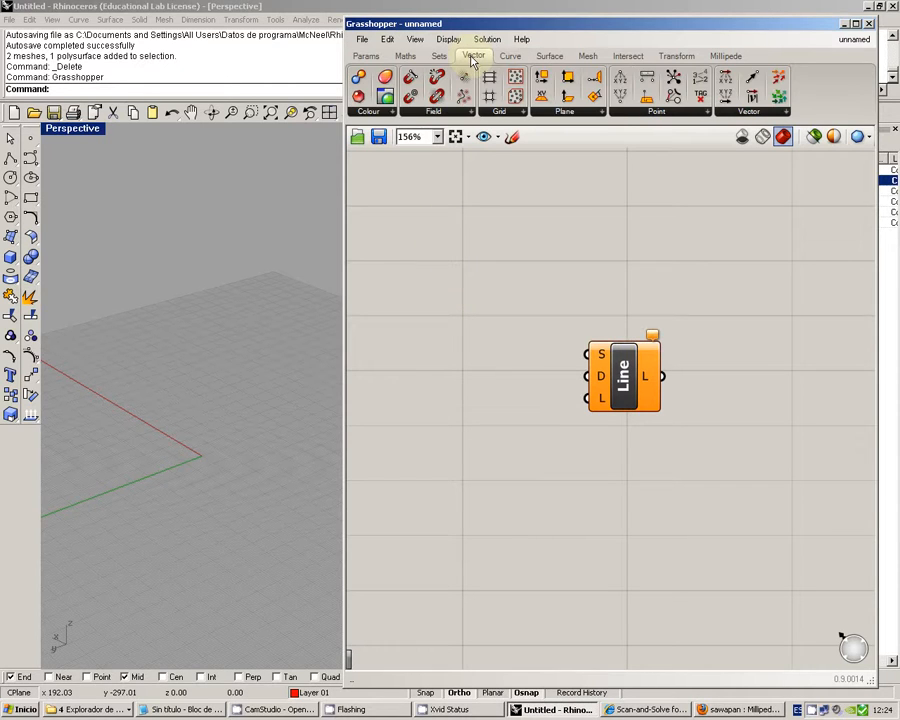
pyautogui.click(659, 116)
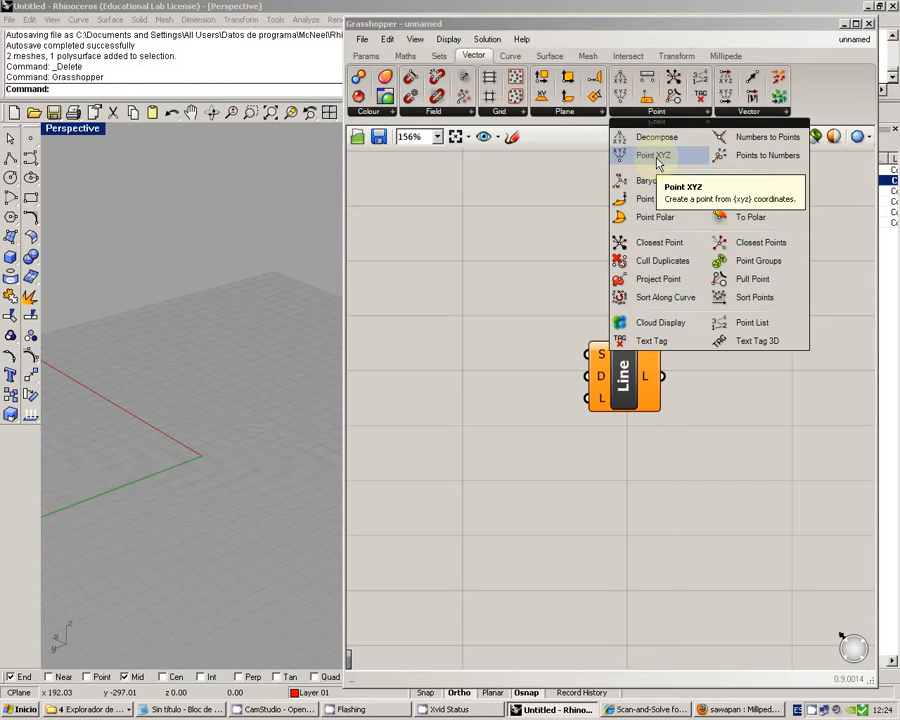
pyautogui.moveTo(658, 160); pyautogui.dragTo(476, 314)
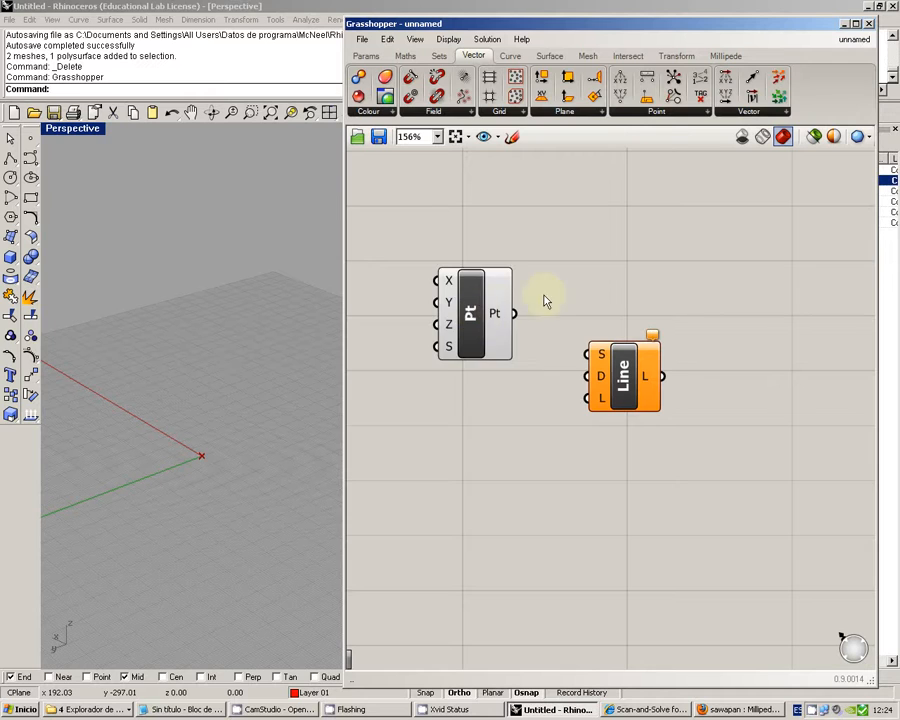
# Connect the Point XYZ output to the Line SDL start input and place the line component level with the point.
pyautogui.moveTo(565, 285); pyautogui.dragTo(625, 262, button='right')
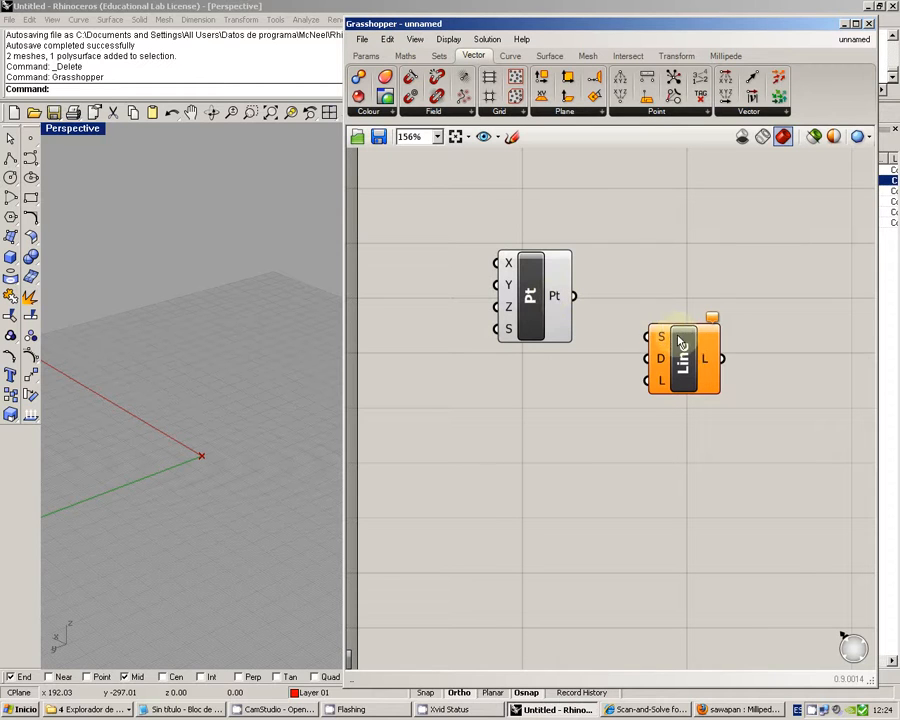
pyautogui.moveTo(688, 339); pyautogui.dragTo(710, 331)
pyautogui.click(612, 328)
pyautogui.moveTo(577, 300); pyautogui.dragTo(677, 326)
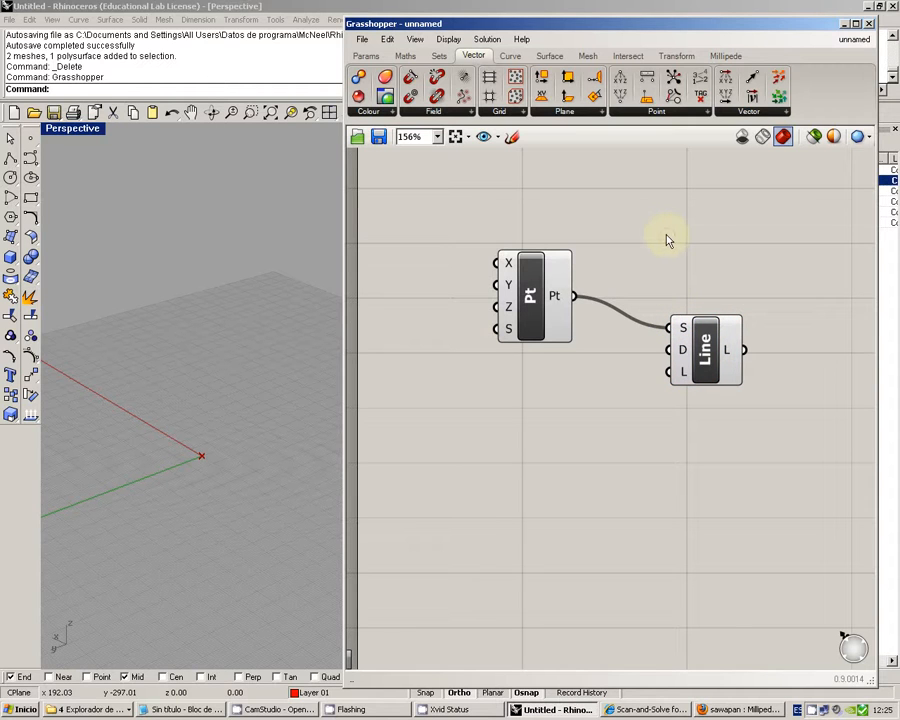
pyautogui.moveTo(707, 348); pyautogui.dragTo(718, 315)
pyautogui.click(666, 366)
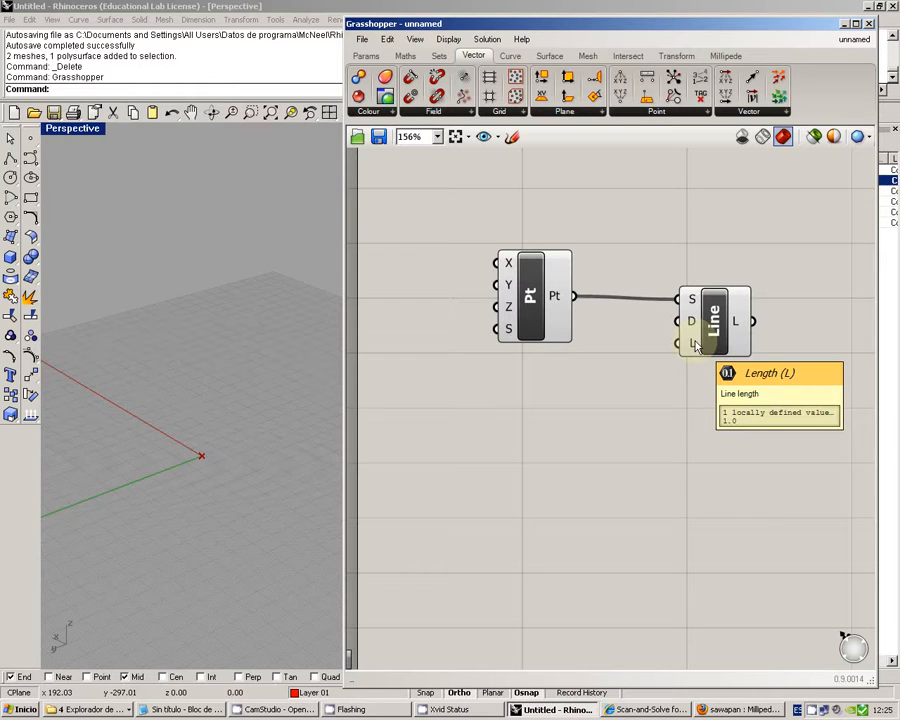
# Examine the generated line at the origin in the Perspective viewport and highlight it by selecting its component.
pyautogui.click(248, 447)
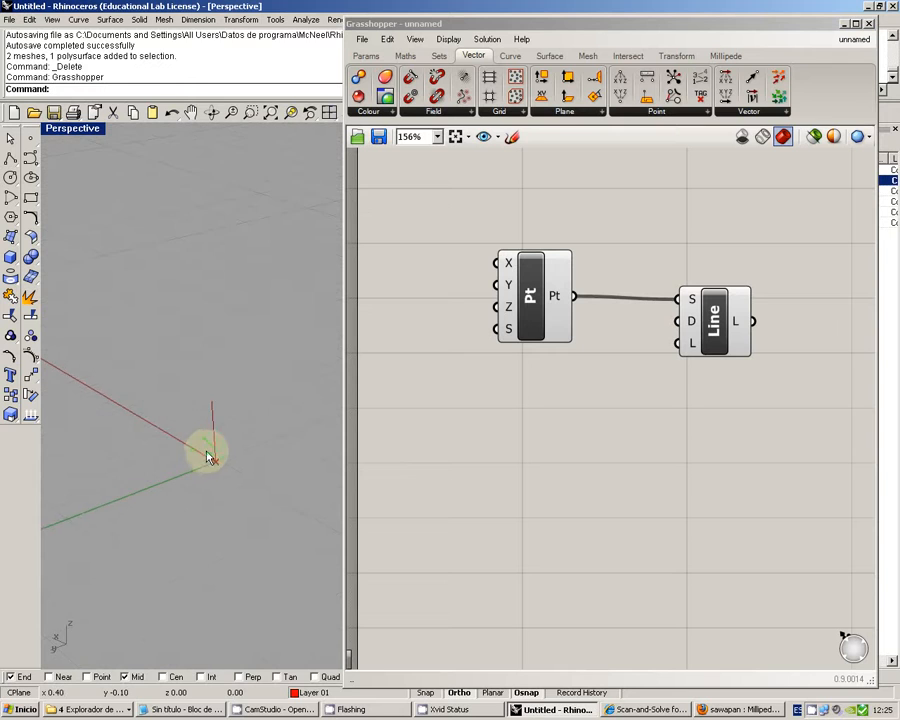
pyautogui.scroll(5, 206, 447)
pyautogui.rightClick(202, 445)
pyautogui.scroll(-4, 199, 440)
pyautogui.scroll(2, 197, 429)
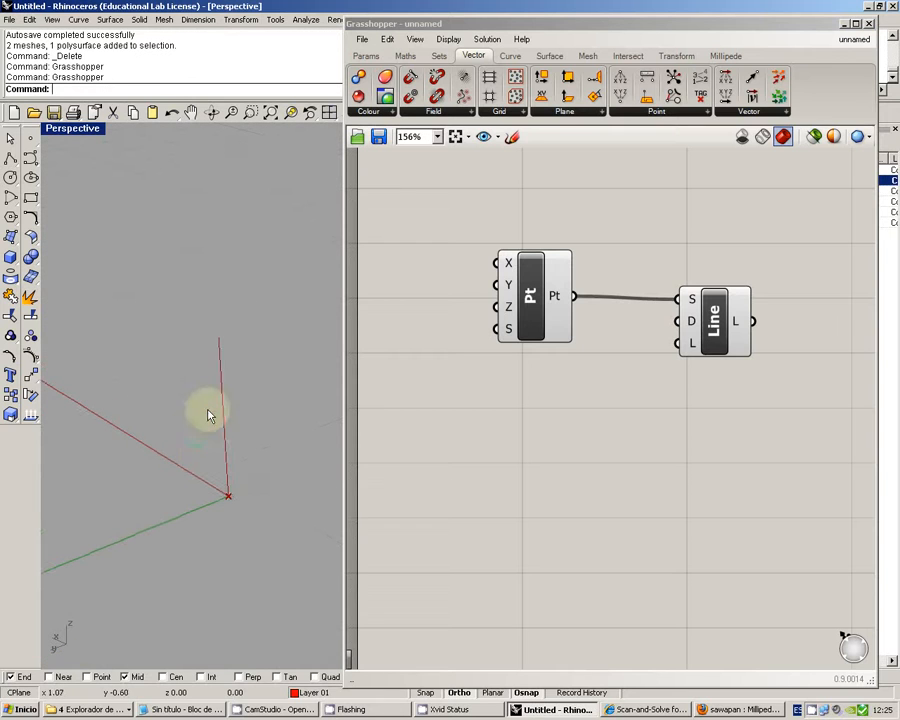
pyautogui.click(714, 320)
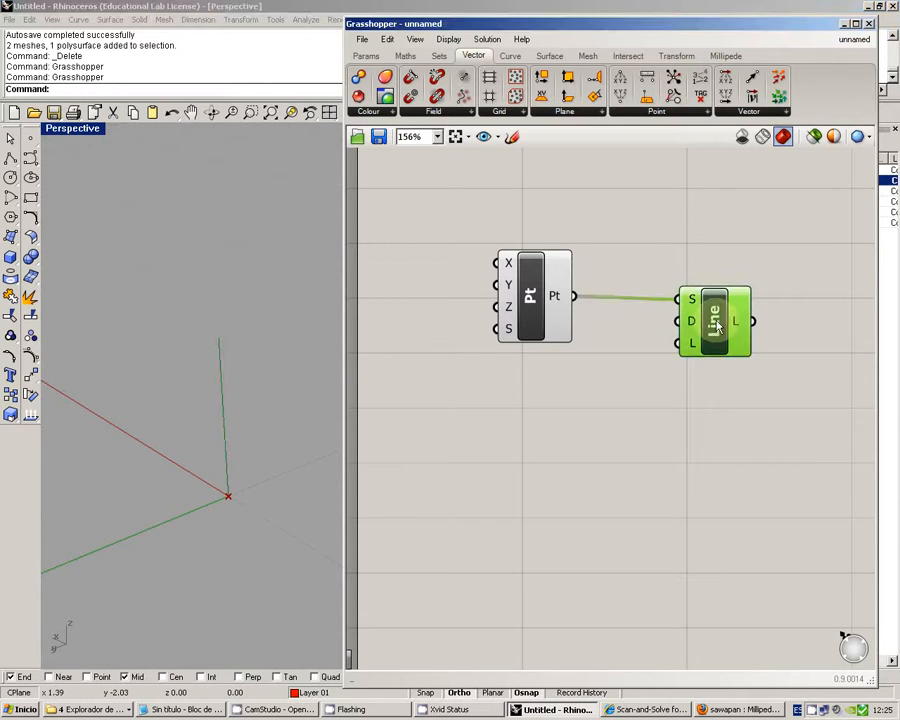
pyautogui.click(603, 482)
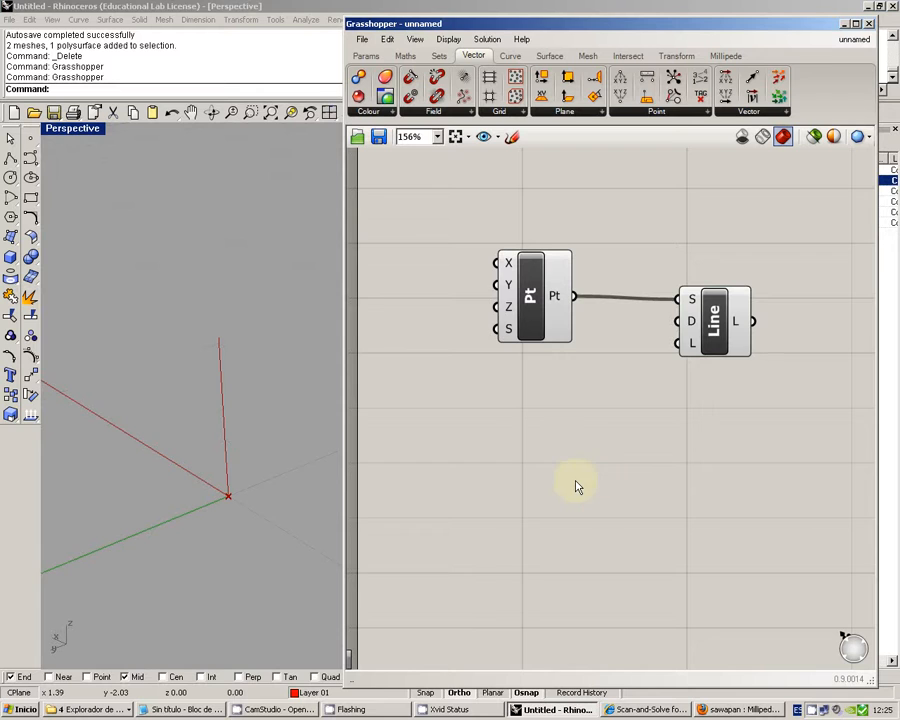
# Move the Point XYZ component farther away from the Line SDL component to free space between them.
pyautogui.moveTo(536, 300); pyautogui.dragTo(448, 270)
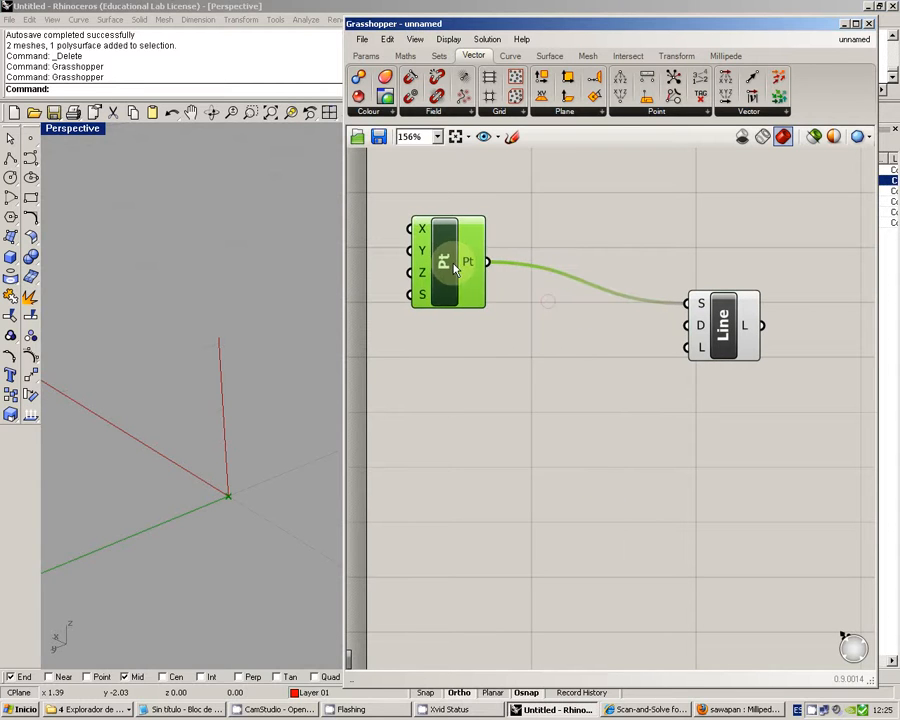
pyautogui.click(669, 356)
pyautogui.moveTo(703, 335)
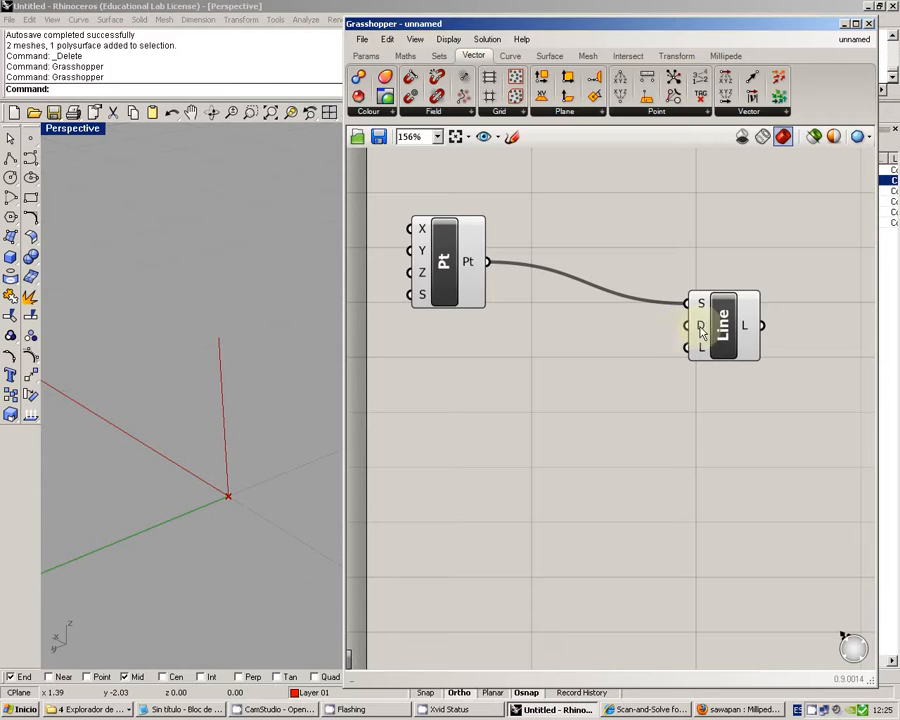
# Add a number slider set to 150, connect it to the Line SDL length input, and move the Point XYZ component closer to the line component.
pyautogui.doubleClick(548, 372)
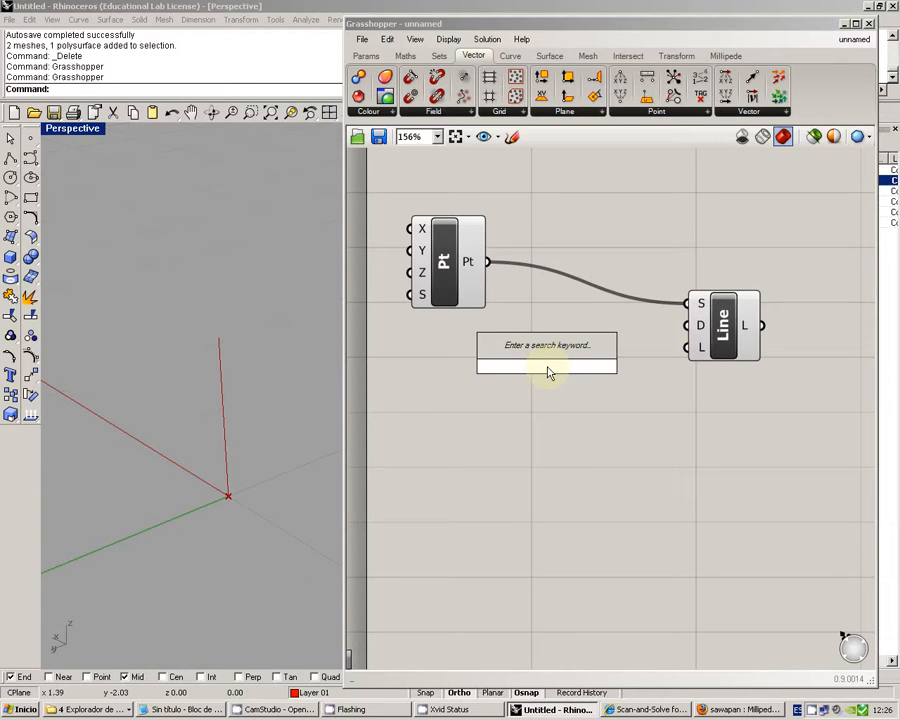
pyautogui.write('150')
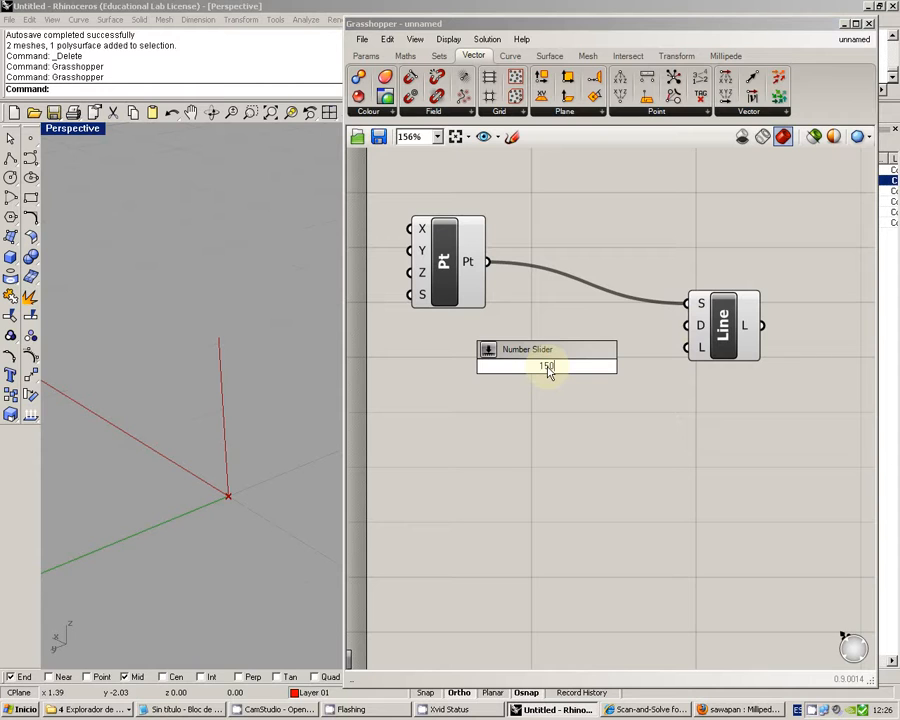
pyautogui.press('Return')
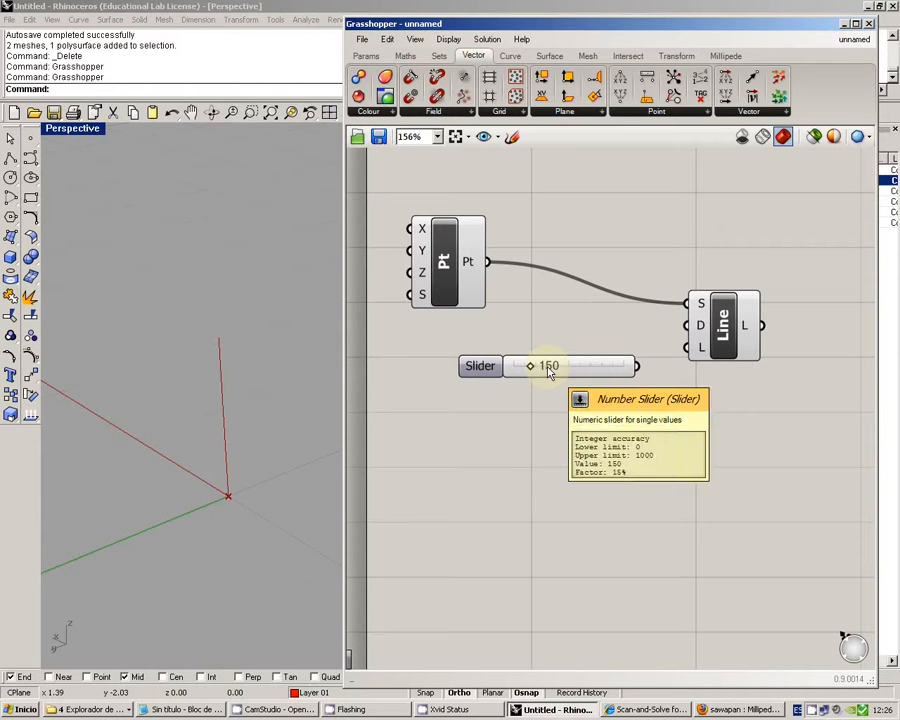
pyautogui.moveTo(640, 368); pyautogui.dragTo(686, 347)
pyautogui.moveTo(320, 360); pyautogui.dragTo(257, 354, button='right')
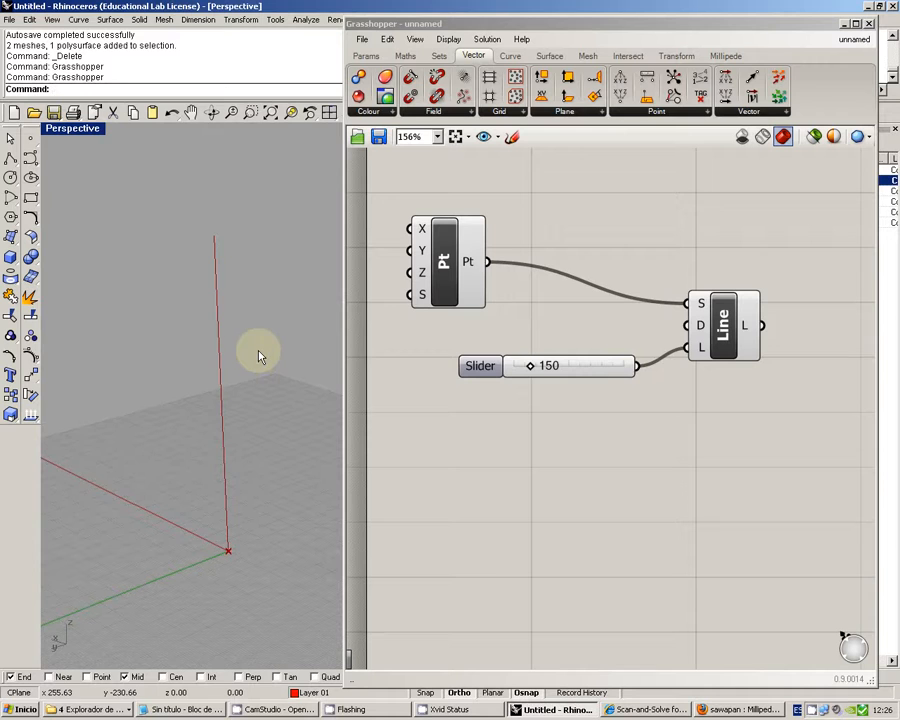
pyautogui.moveTo(449, 281); pyautogui.dragTo(497, 320)
# Sketch a vertical trunk line with three short cross marks on the canvas above the Line SDL component and keep the sketch.
pyautogui.moveTo(691, 446); pyautogui.dragTo(579, 402, button='right')
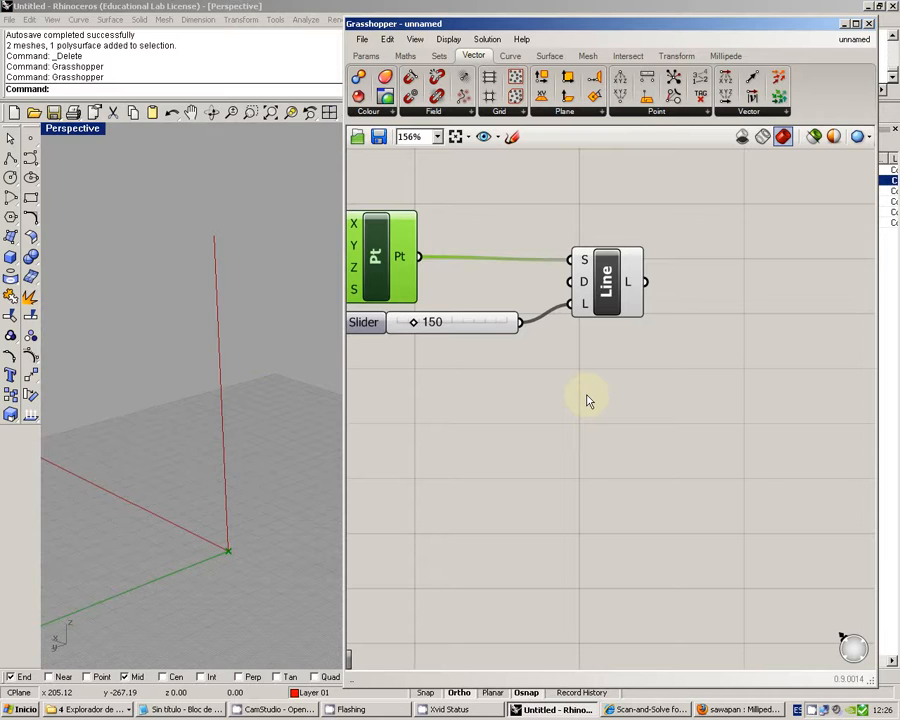
pyautogui.moveTo(577, 385); pyautogui.dragTo(580, 480, button='right')
pyautogui.scroll(-2, 562, 317)
pyautogui.scroll(3, 564, 271)
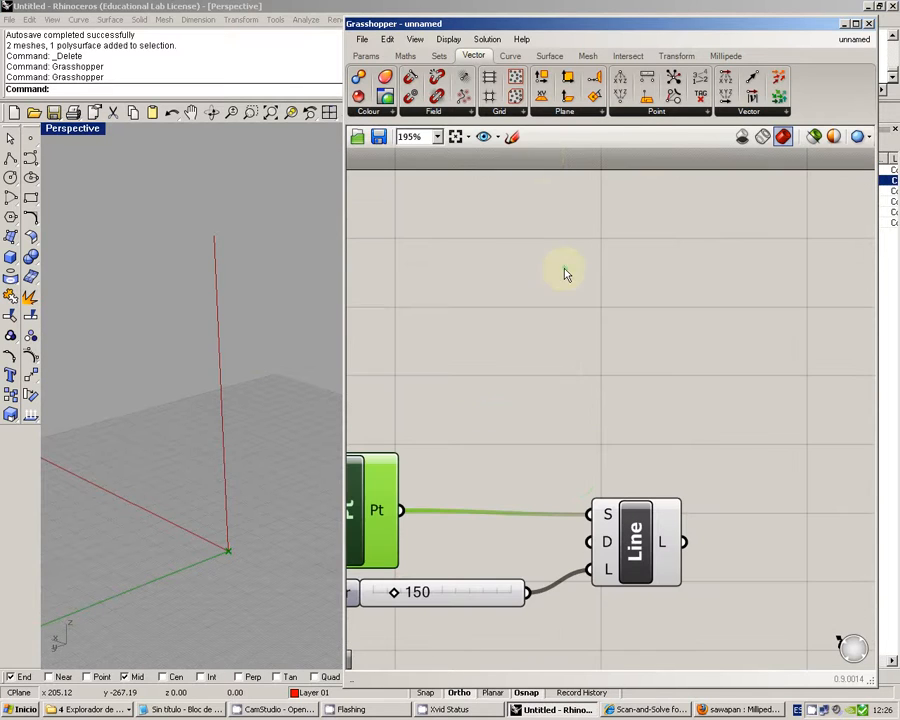
pyautogui.click(512, 140)
pyautogui.moveTo(591, 452); pyautogui.dragTo(597, 188)
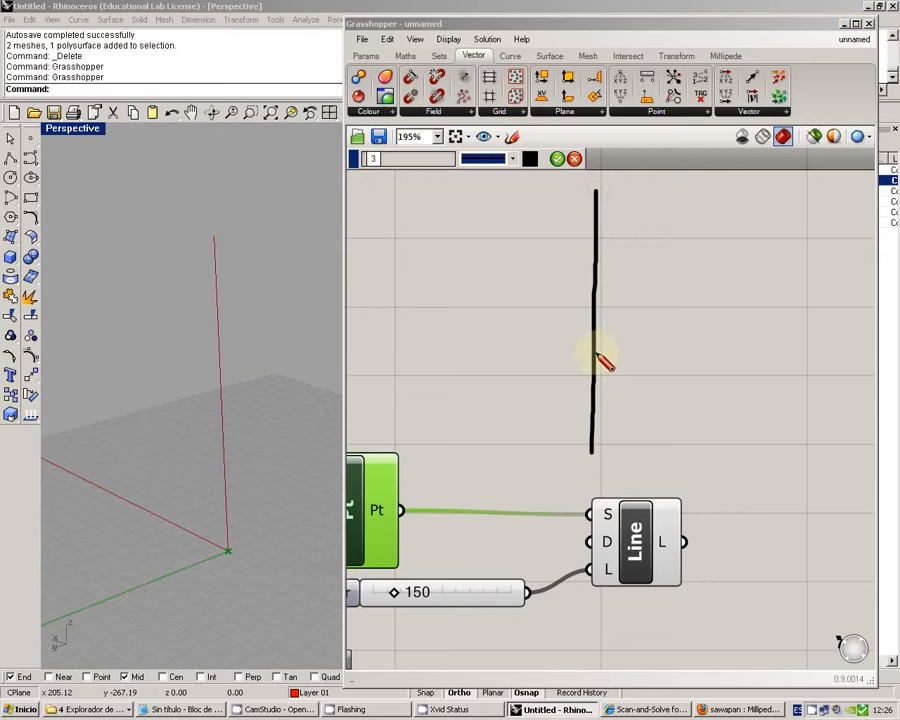
pyautogui.moveTo(589, 342); pyautogui.dragTo(604, 342)
pyautogui.moveTo(587, 266); pyautogui.dragTo(604, 266)
pyautogui.moveTo(588, 206); pyautogui.dragTo(604, 206)
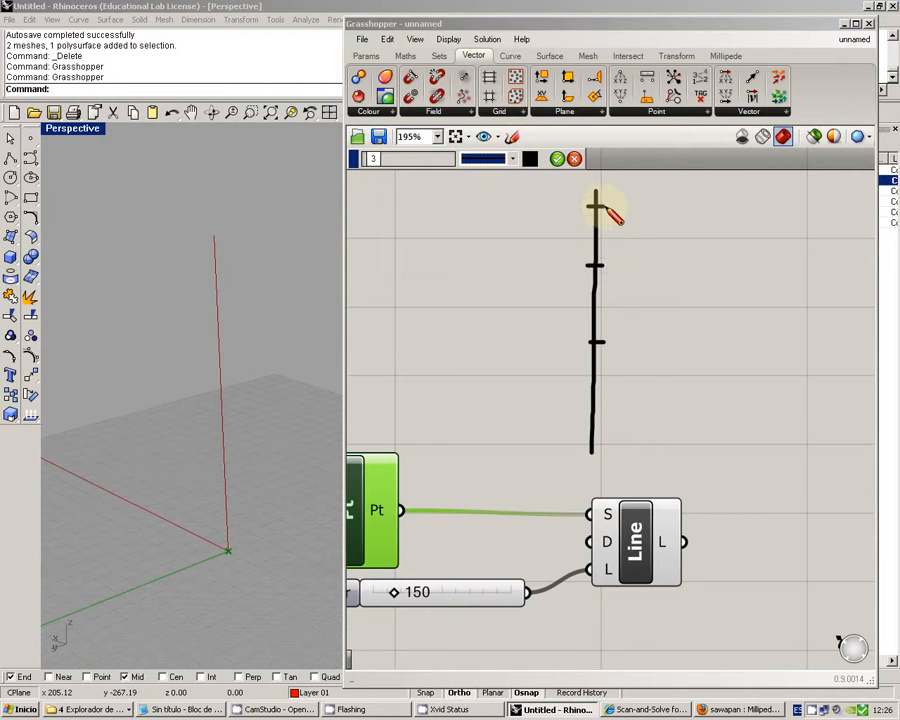
pyautogui.click(557, 158)
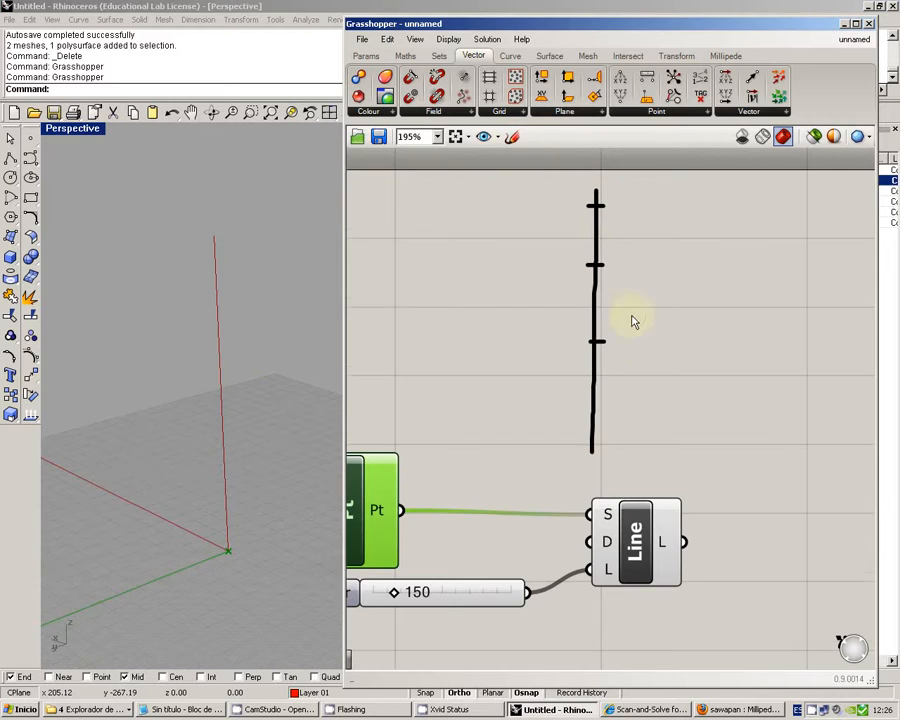
# Add an Evaluate Curve component after the Line SDL component and connect the line output to its curve input.
pyautogui.scroll(-3, 625, 313)
pyautogui.moveTo(659, 412); pyautogui.dragTo(569, 382, button='right')
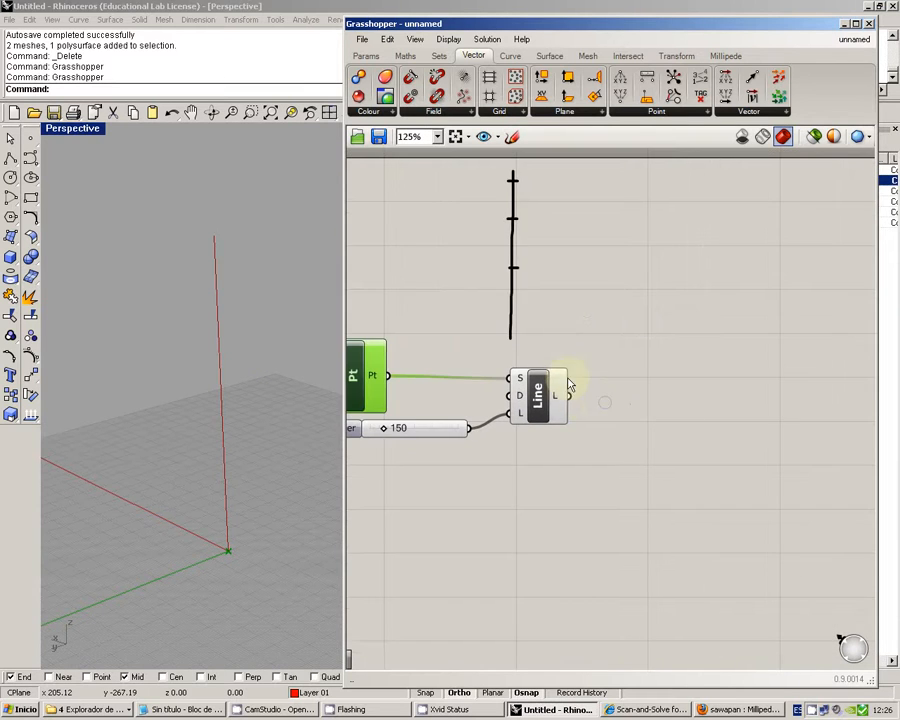
pyautogui.moveTo(616, 418); pyautogui.dragTo(586, 400, button='right')
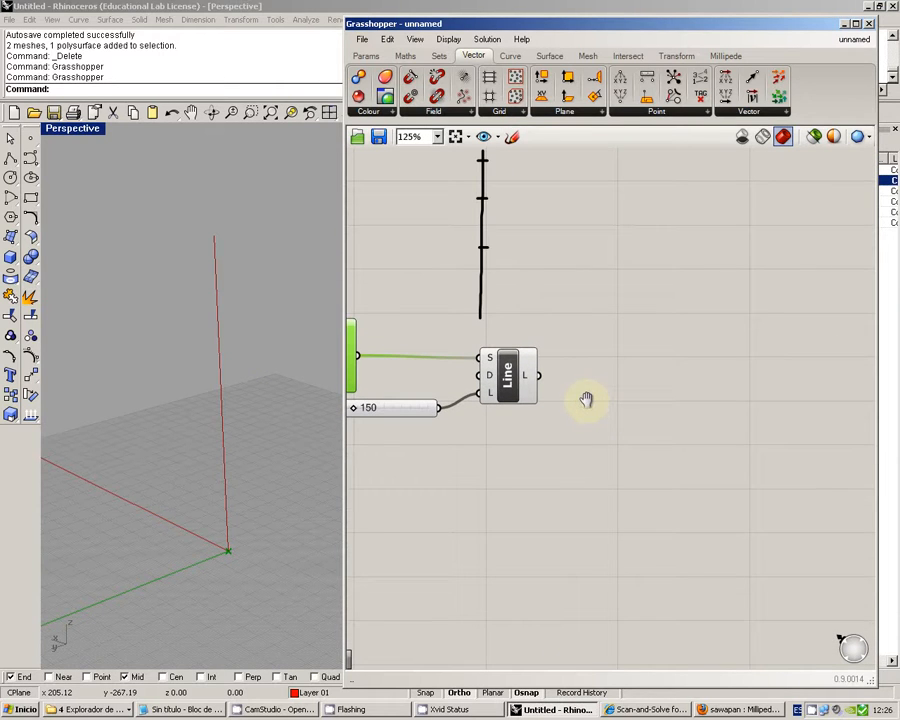
pyautogui.click(512, 57)
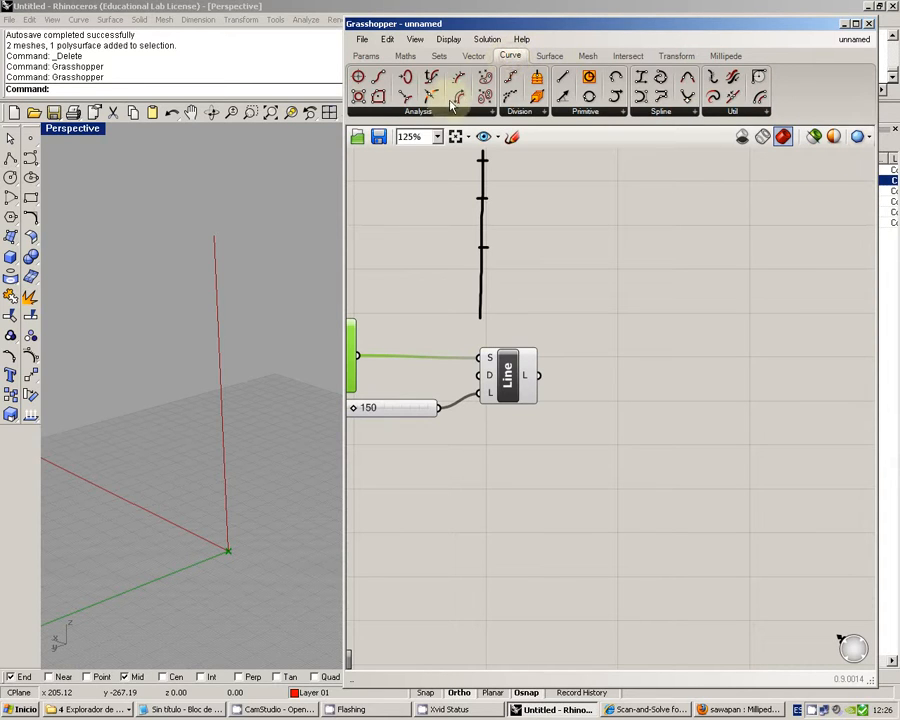
pyautogui.click(526, 114)
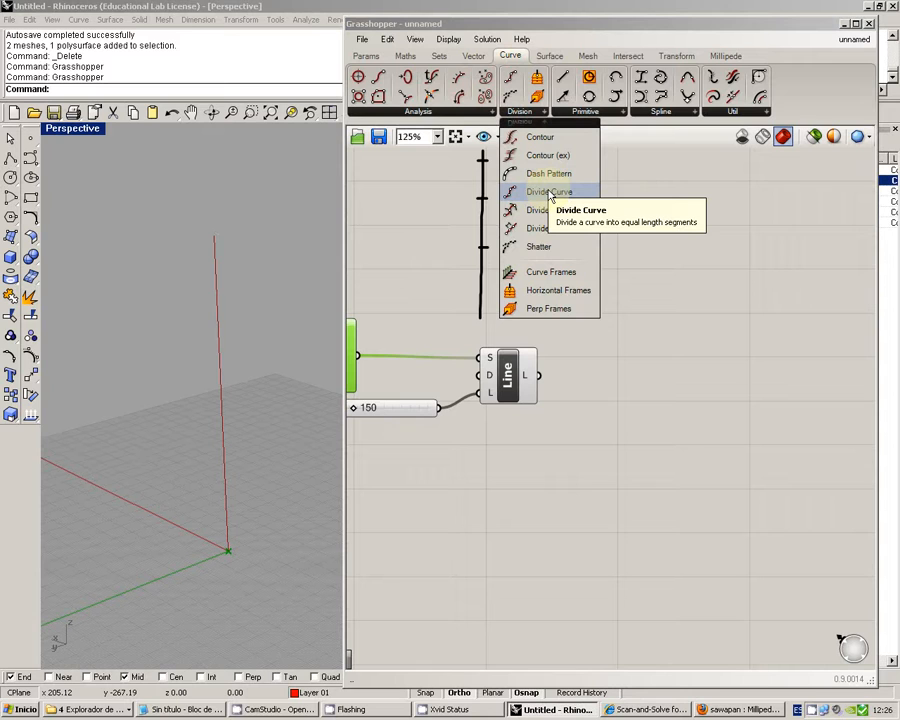
pyautogui.click(453, 113)
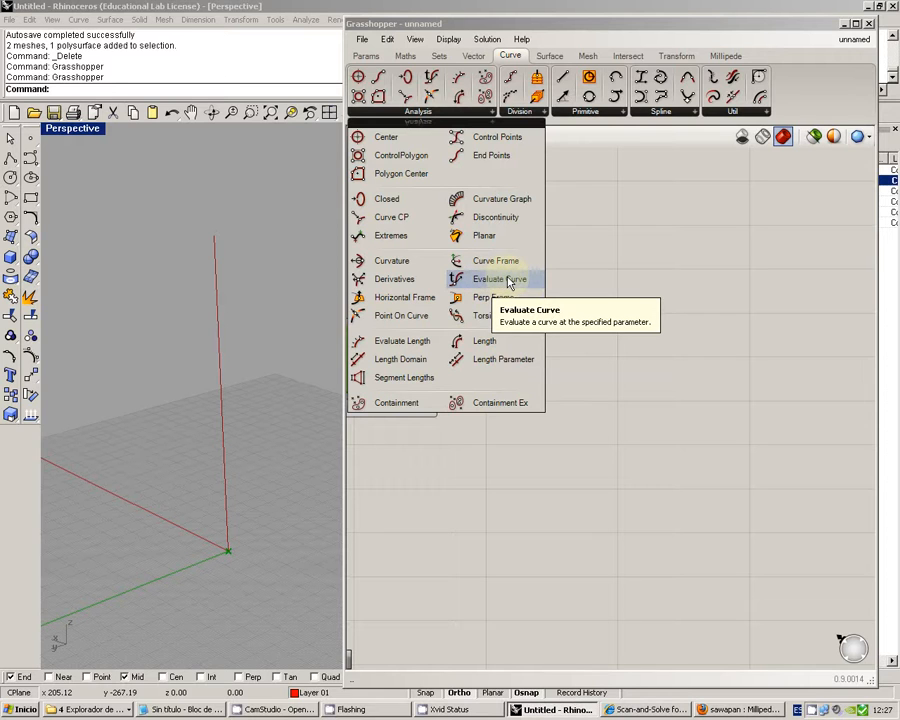
pyautogui.moveTo(509, 283); pyautogui.dragTo(669, 418)
pyautogui.click(575, 426)
pyautogui.moveTo(575, 425); pyautogui.dragTo(586, 380, button='right')
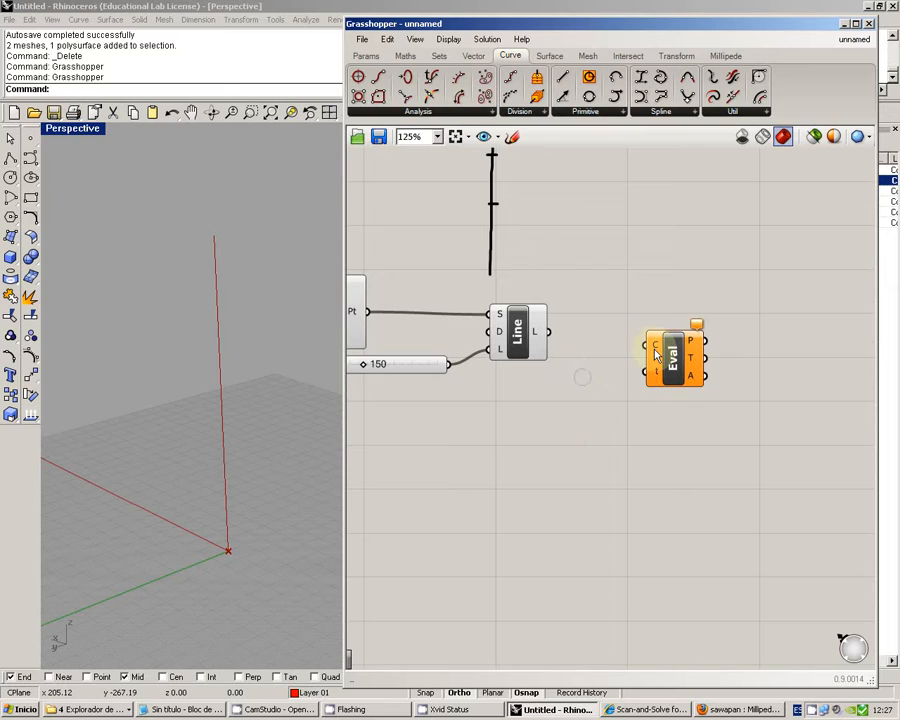
pyautogui.moveTo(548, 331); pyautogui.dragTo(648, 358)
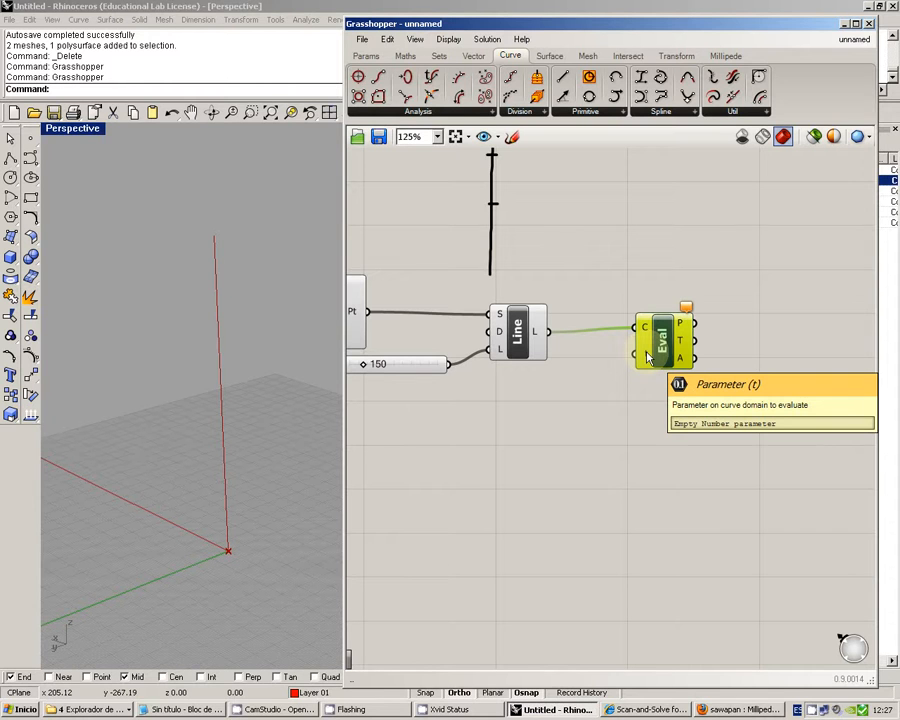
# Sketch a wavy curve on the canvas below the components and mark its start as 0 and its end as 1.
pyautogui.moveTo(614, 390); pyautogui.dragTo(523, 357, button='right')
pyautogui.scroll(-3, 545, 368)
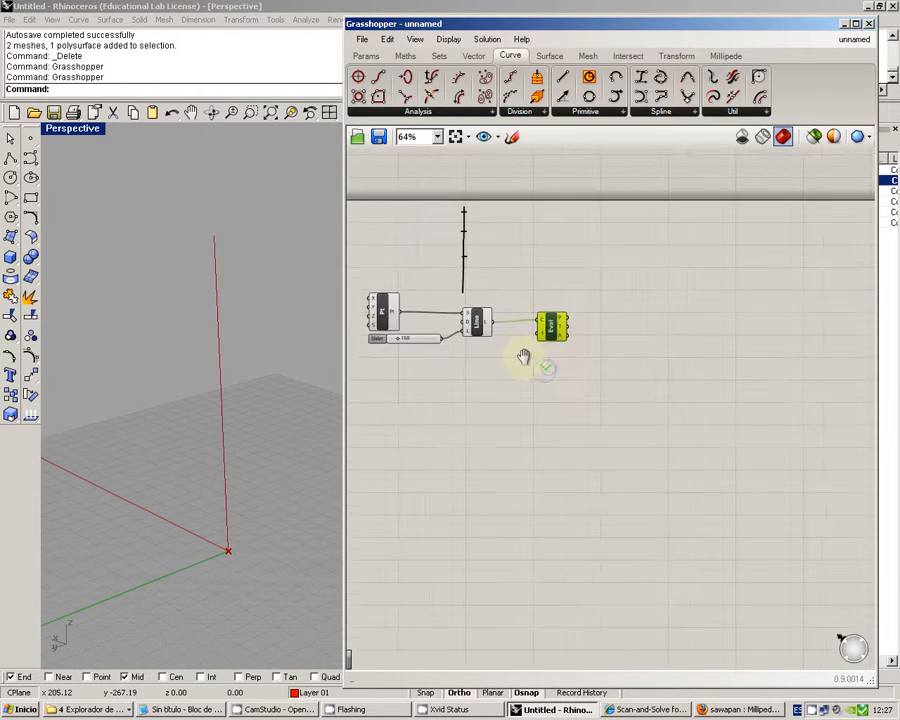
pyautogui.scroll(3, 501, 341)
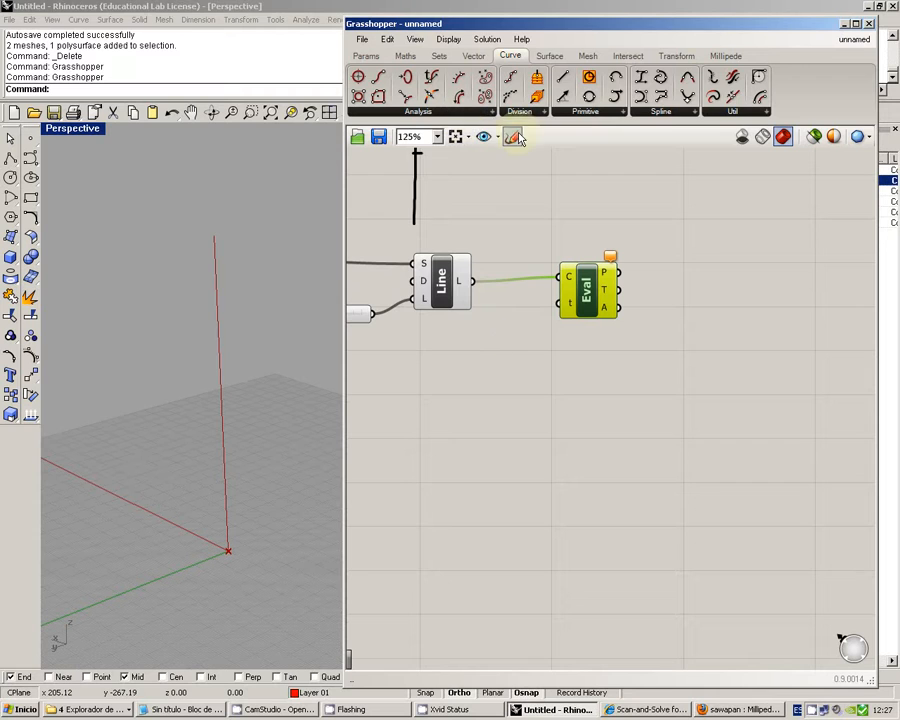
pyautogui.click(512, 138)
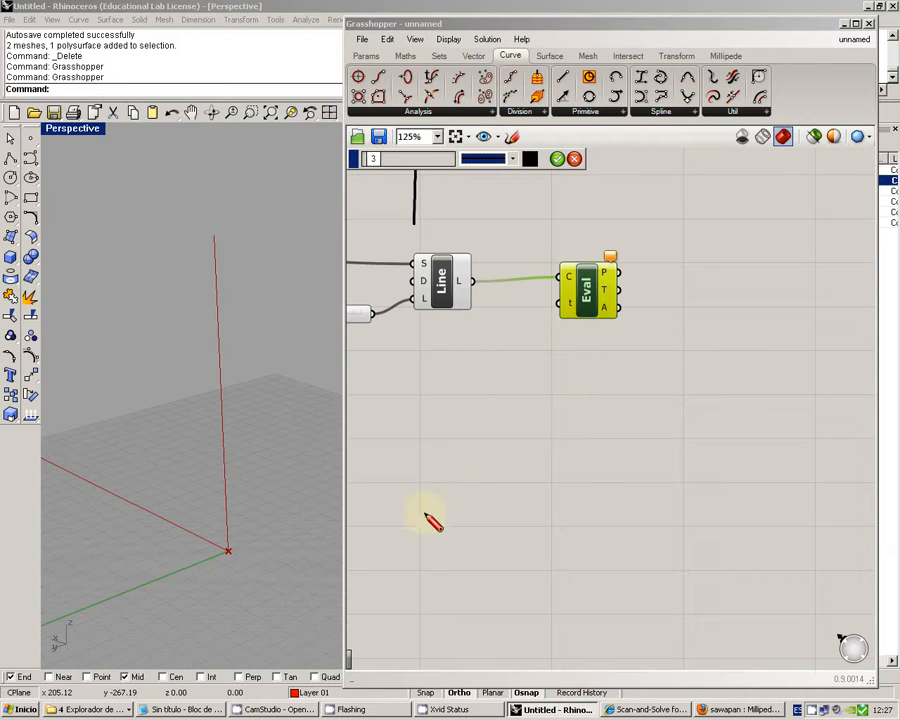
pyautogui.moveTo(406, 523)
pyautogui.mouseDown()
pyautogui.moveTo(449, 423)
pyautogui.moveTo(632, 486)
pyautogui.moveTo(718, 414)
pyautogui.mouseUp()
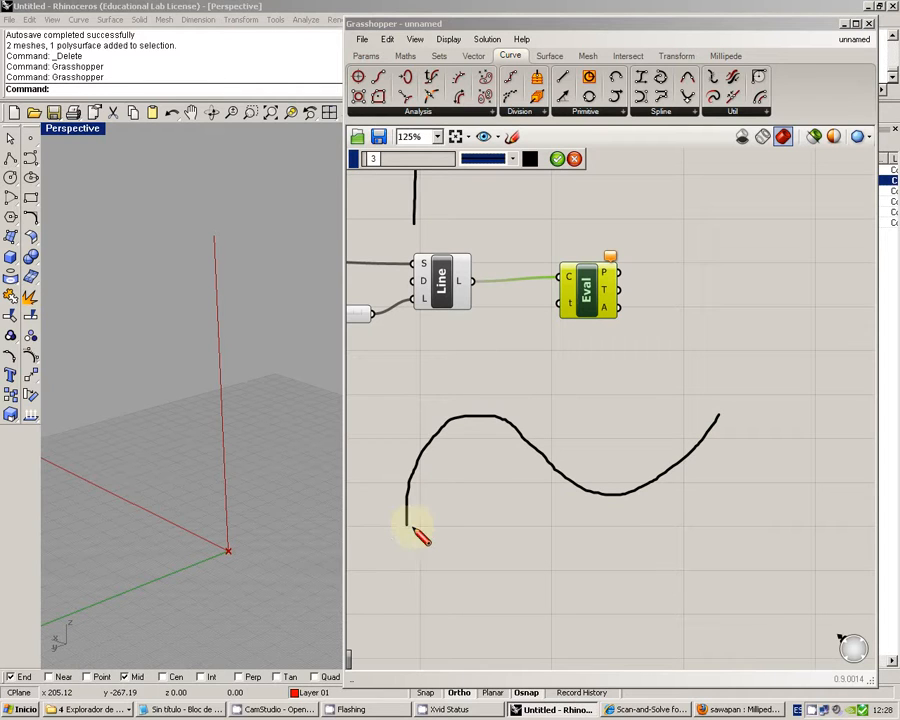
pyautogui.moveTo(397, 523)
pyautogui.mouseDown()
pyautogui.moveTo(426, 525)
pyautogui.moveTo(436, 510)
pyautogui.mouseUp()
pyautogui.moveTo(713, 406)
pyautogui.mouseDown()
pyautogui.moveTo(747, 422)
pyautogui.moveTo(749, 460)
pyautogui.mouseUp()
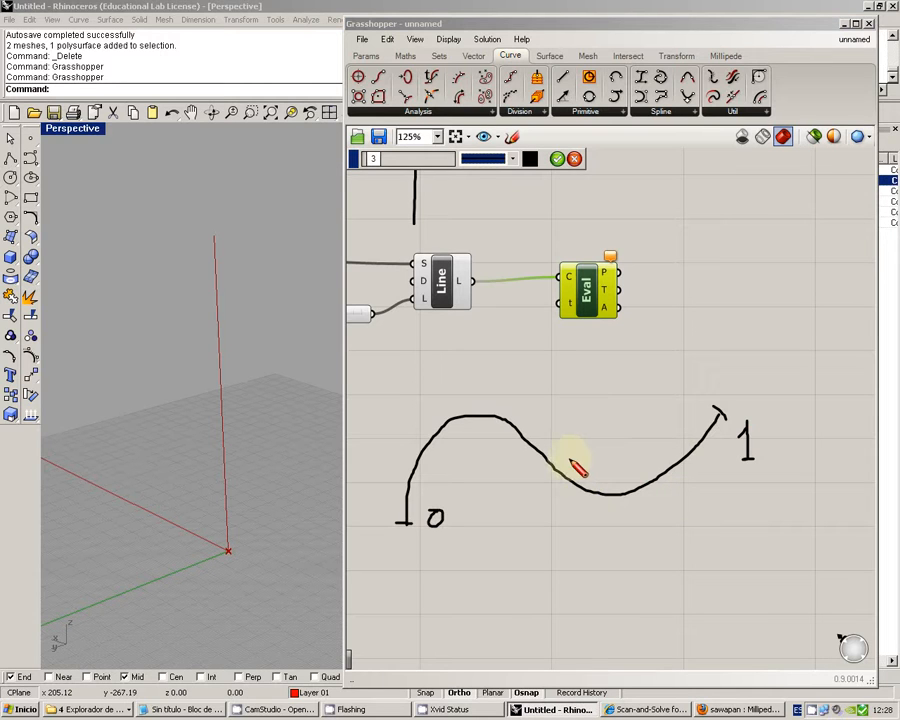
# Mark the positions 0.5, 0.75 and 0.25 along the sketched wavy curve, and discard the sketch.
pyautogui.moveTo(557, 481); pyautogui.dragTo(557, 443)
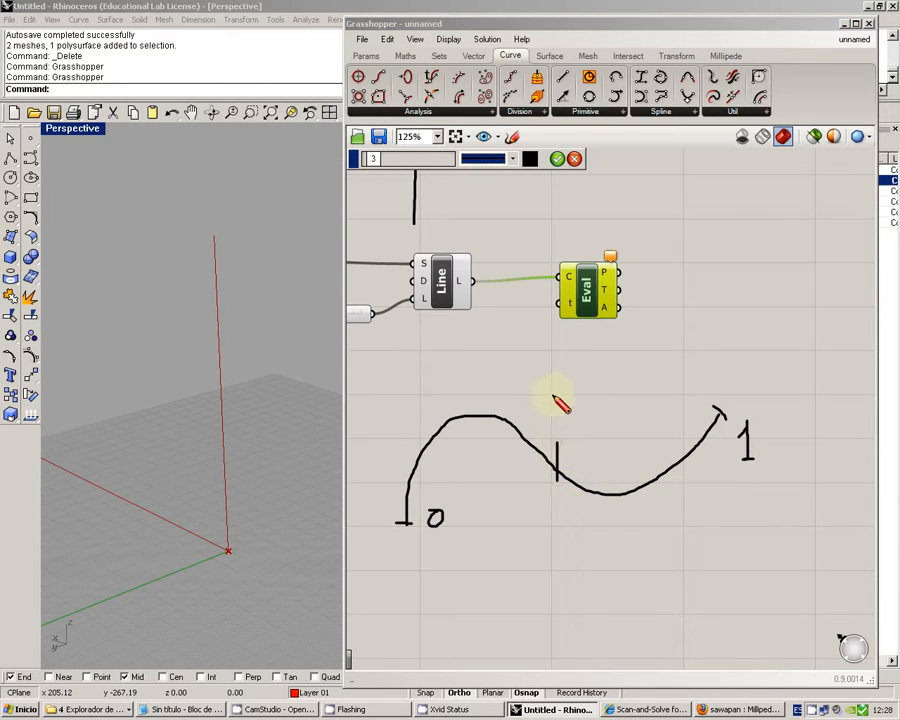
pyautogui.moveTo(554, 396); pyautogui.dragTo(558, 408)
pyautogui.moveTo(565, 409); pyautogui.dragTo(580, 394)
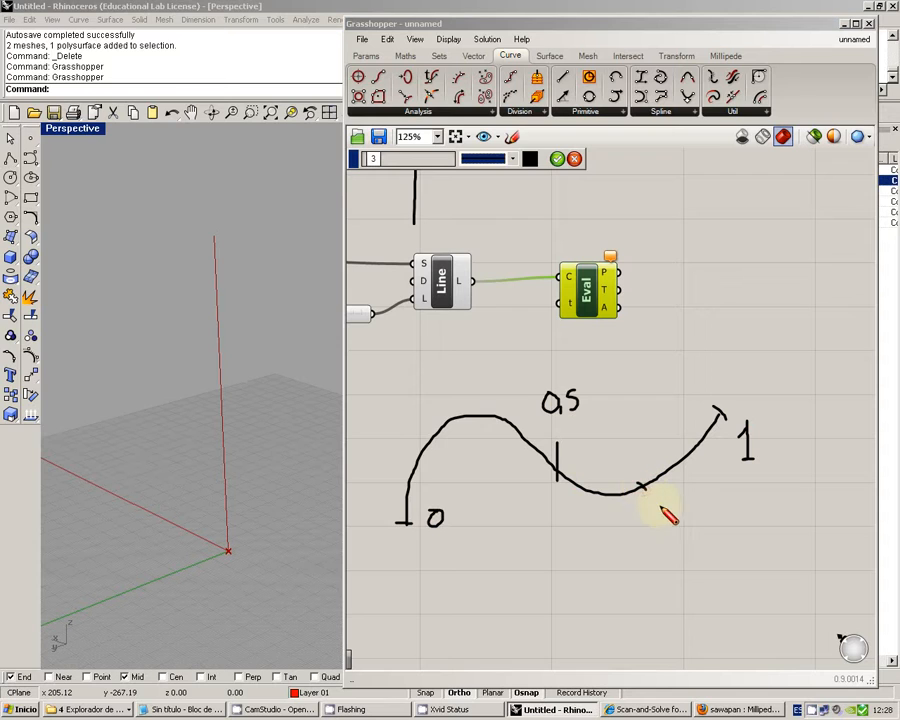
pyautogui.moveTo(666, 504)
pyautogui.mouseDown()
pyautogui.moveTo(680, 528)
pyautogui.moveTo(698, 530)
pyautogui.moveTo(720, 530)
pyautogui.moveTo(728, 508)
pyautogui.mouseUp()
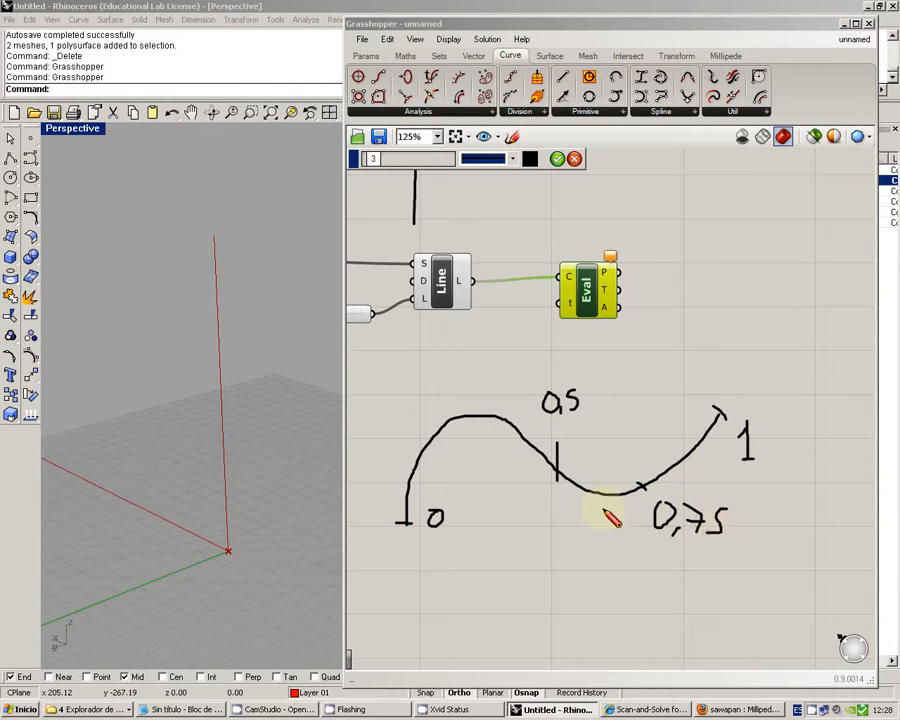
pyautogui.moveTo(444, 406); pyautogui.dragTo(456, 424)
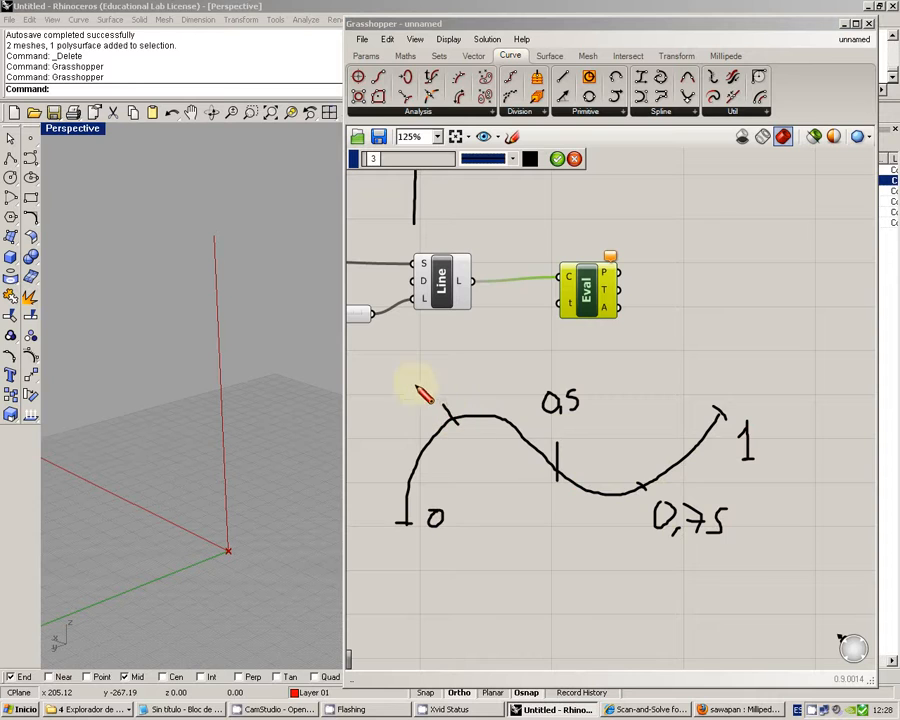
pyautogui.moveTo(413, 377)
pyautogui.mouseDown()
pyautogui.moveTo(436, 388)
pyautogui.moveTo(452, 368)
pyautogui.moveTo(455, 392)
pyautogui.mouseUp()
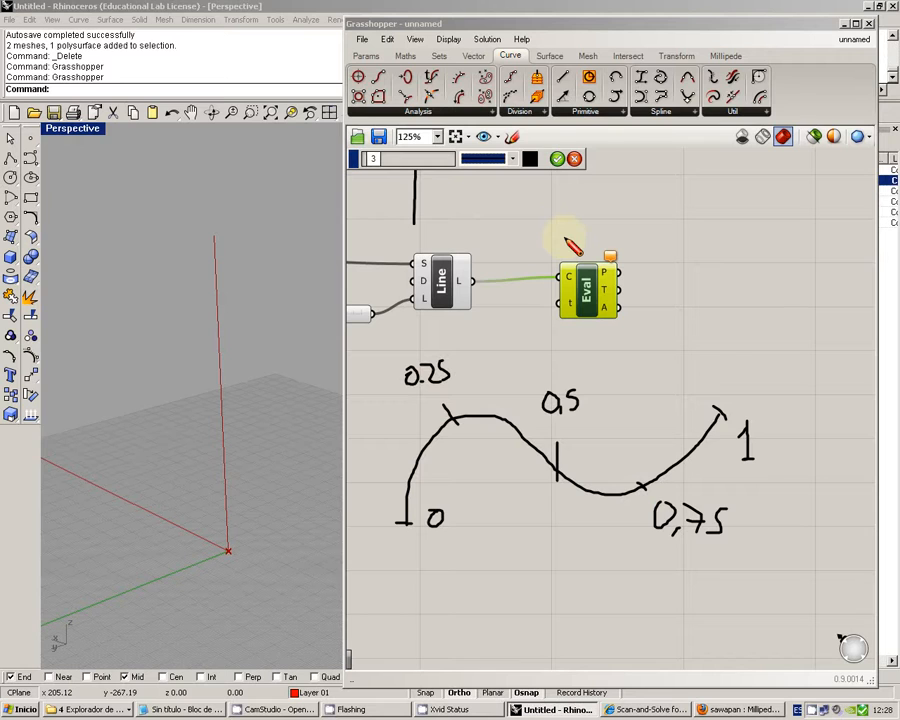
pyautogui.click(575, 160)
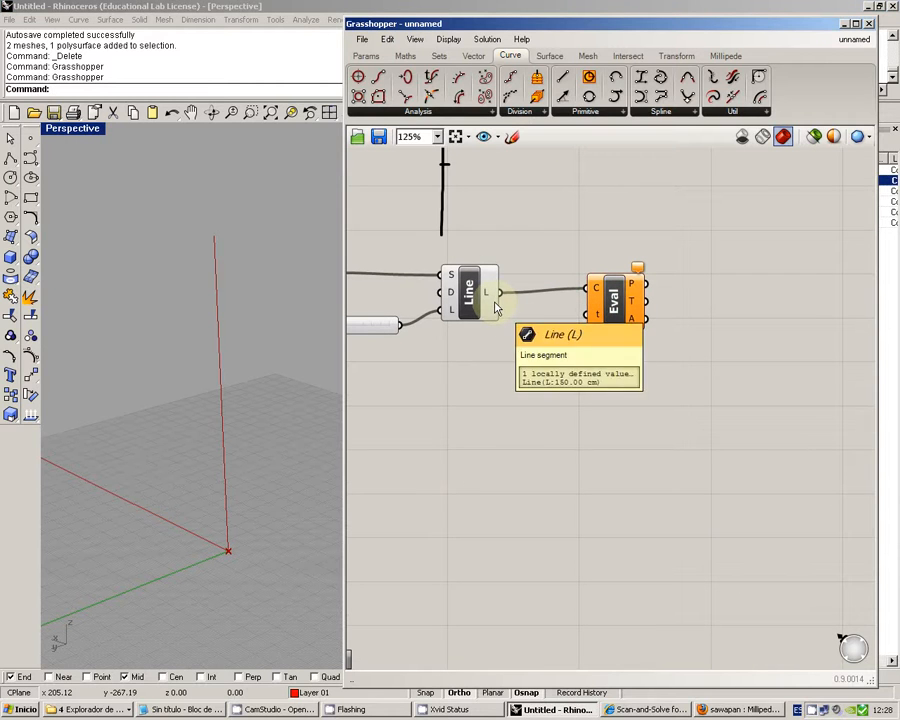
# Move the Evaluate Curve component farther away from the Line SDL component to free space between them.
pyautogui.moveTo(254, 374); pyautogui.dragTo(243, 382, button='right')
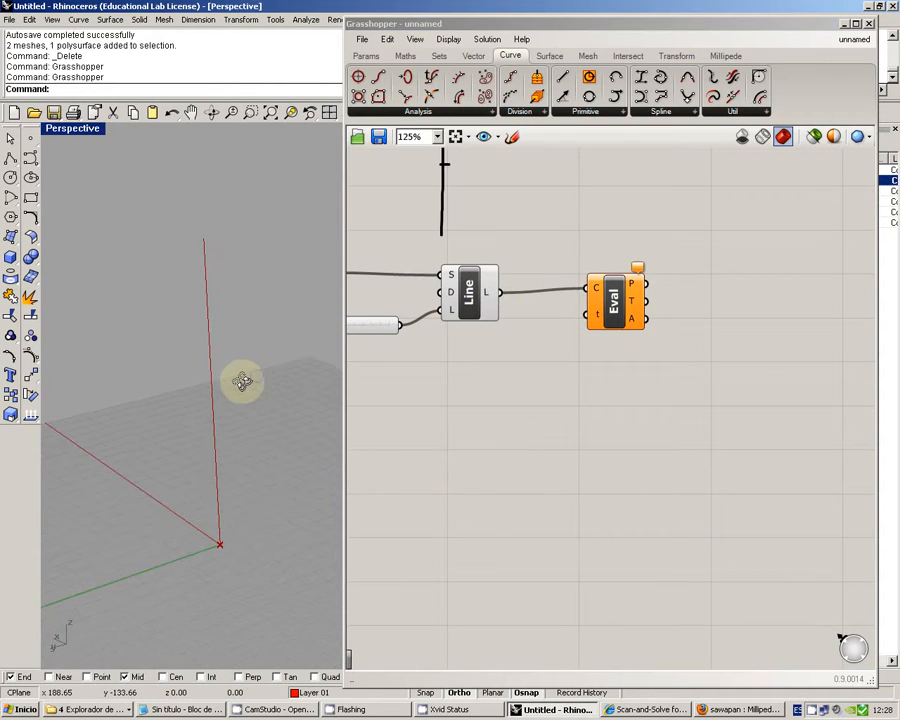
pyautogui.moveTo(495, 351); pyautogui.dragTo(479, 358, button='right')
pyautogui.click(587, 314)
pyautogui.moveTo(587, 314); pyautogui.dragTo(662, 316)
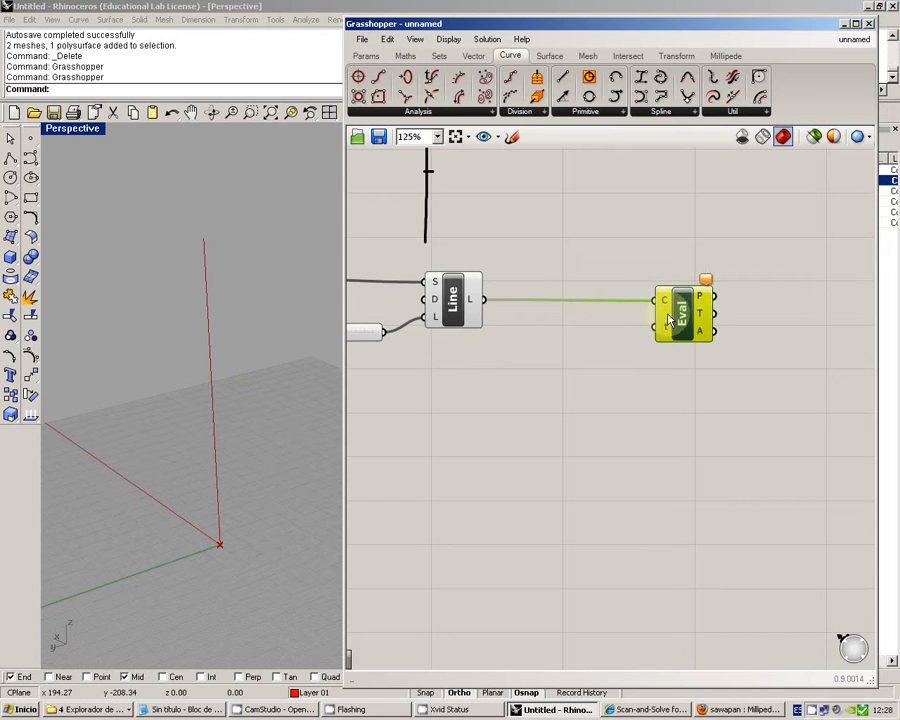
pyautogui.click(615, 352)
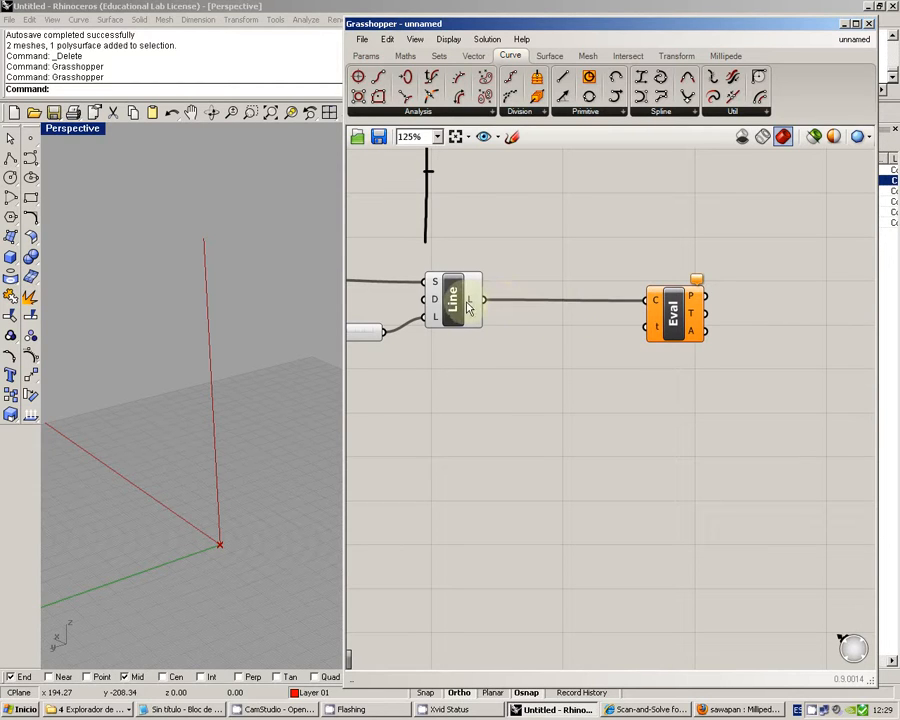
# Add a Domain parameter to the canvas between the Line SDL and Evaluate Curve components.
pyautogui.moveTo(472, 304)
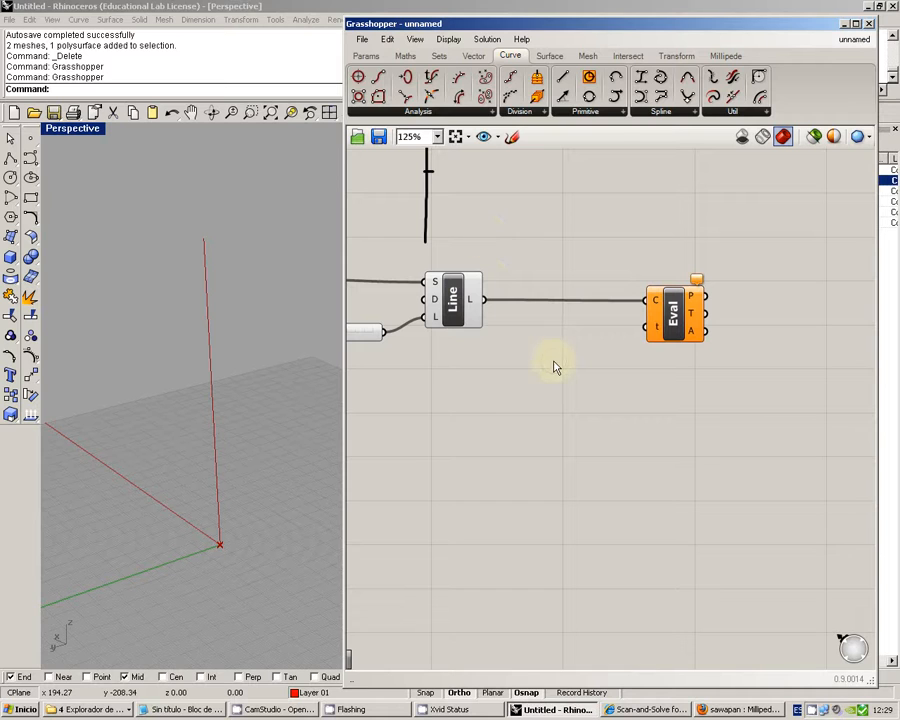
pyautogui.doubleClick(553, 361)
pyautogui.write('dom')
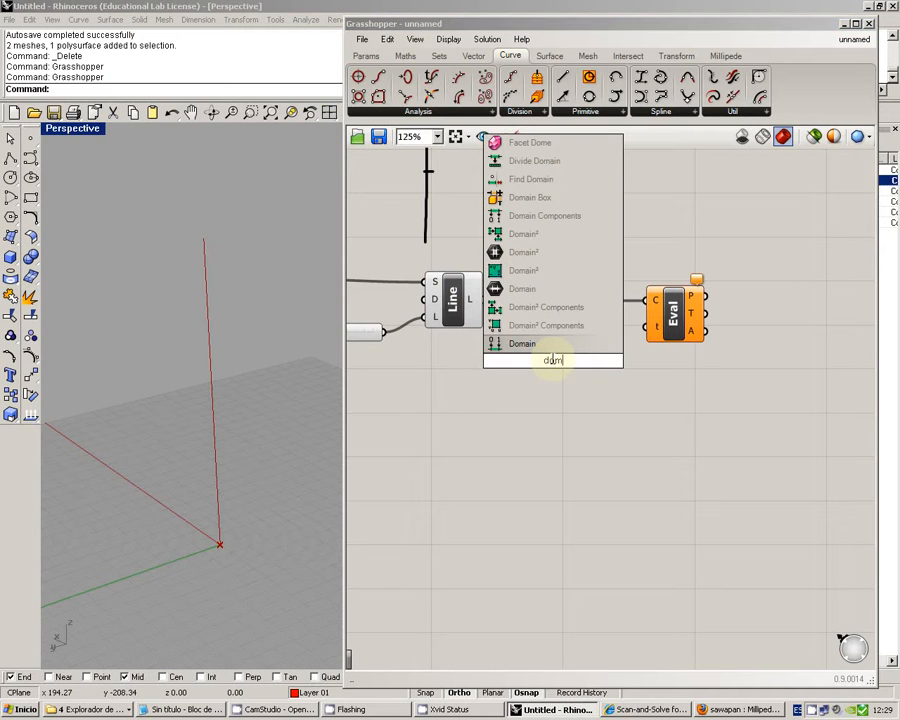
pyautogui.click(525, 291)
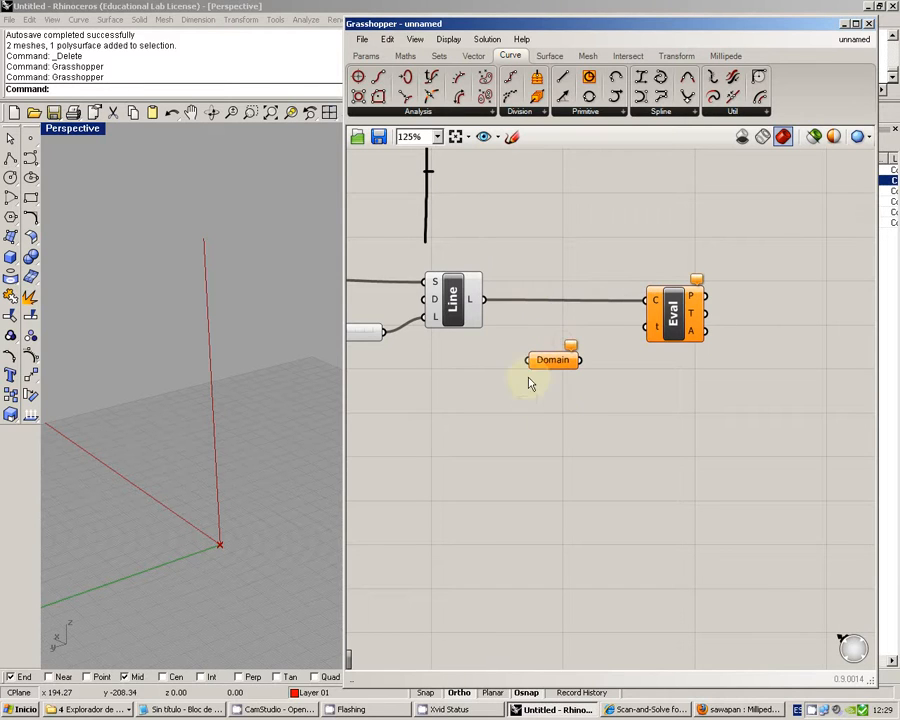
# Sketch a four-sided surface outline below the components, with a parallel curve along its lower edge marked 0 and 1.
pyautogui.moveTo(521, 407); pyautogui.dragTo(518, 371, button='right')
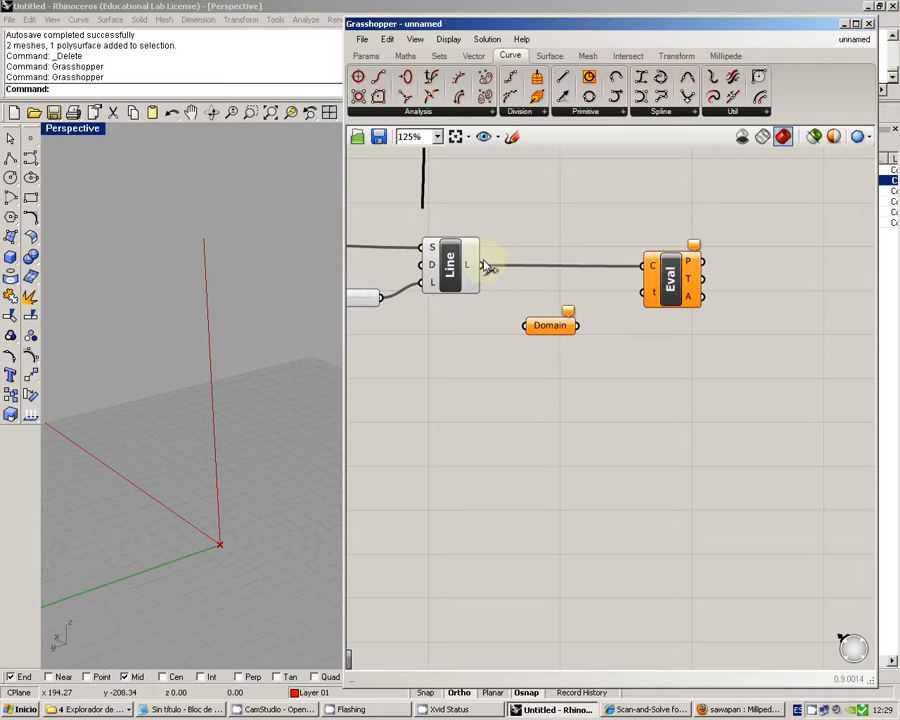
pyautogui.click(512, 136)
pyautogui.moveTo(476, 395)
pyautogui.mouseDown()
pyautogui.moveTo(512, 446)
pyautogui.moveTo(452, 578)
pyautogui.moveTo(480, 398)
pyautogui.moveTo(697, 457)
pyautogui.moveTo(676, 580)
pyautogui.moveTo(448, 581)
pyautogui.moveTo(412, 640)
pyautogui.mouseUp()
pyautogui.moveTo(675, 635); pyautogui.dragTo(660, 660)
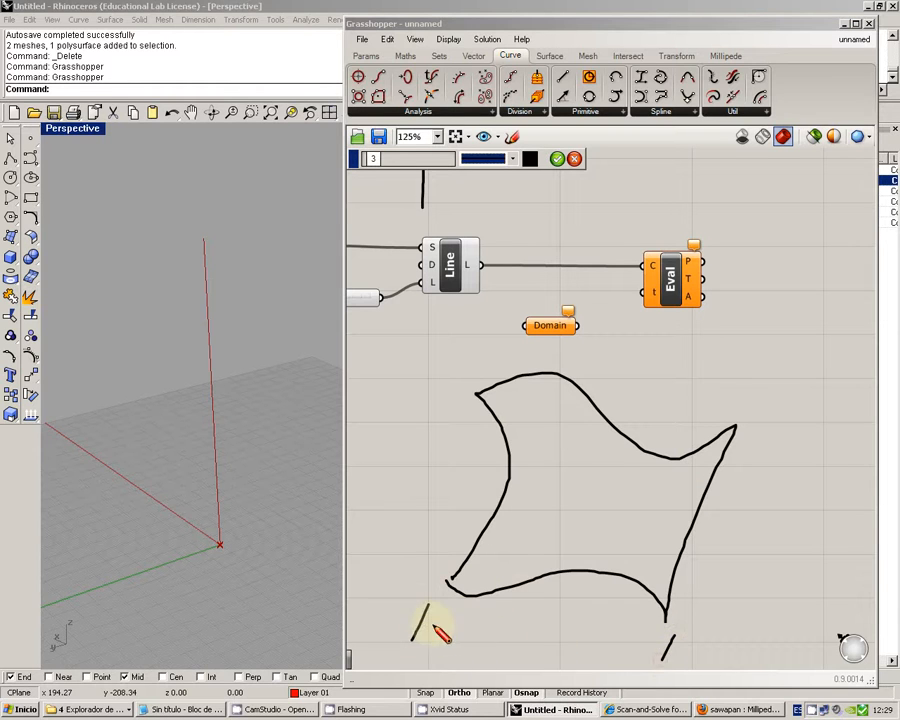
pyautogui.moveTo(420, 637)
pyautogui.mouseDown()
pyautogui.moveTo(645, 617)
pyautogui.moveTo(670, 632)
pyautogui.mouseUp()
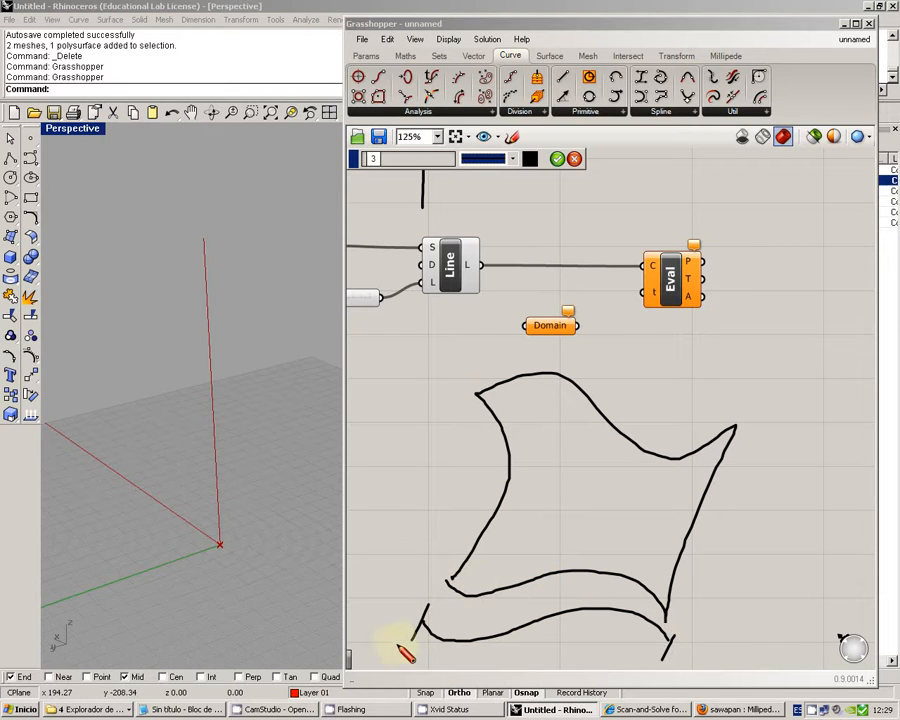
pyautogui.moveTo(396, 640)
pyautogui.mouseDown()
pyautogui.moveTo(390, 652)
pyautogui.moveTo(396, 640)
pyautogui.mouseUp()
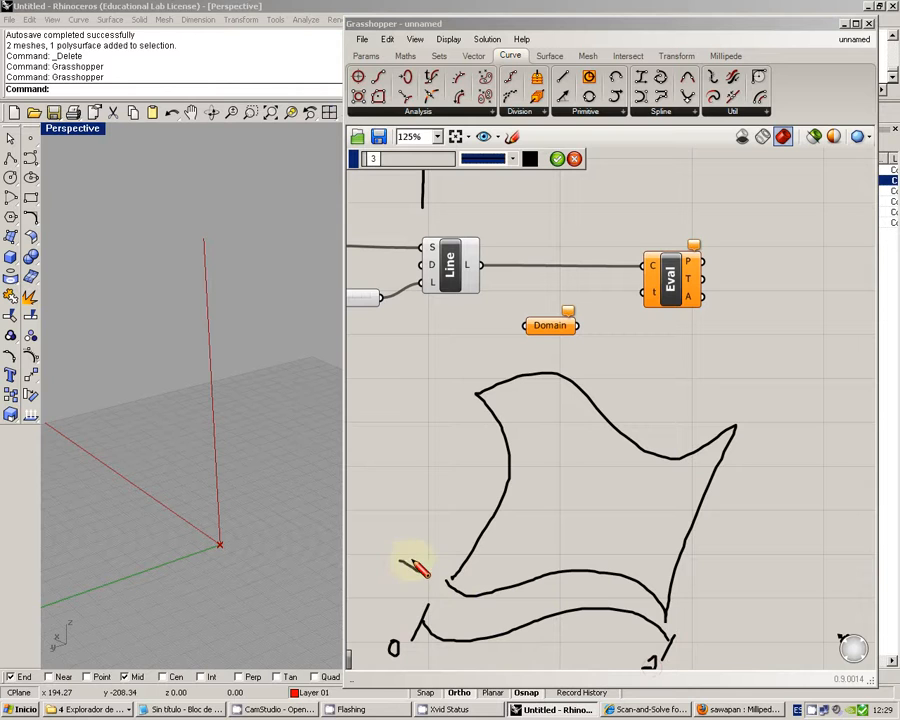
# Sketch a second parallel curve beside the surface outline's side edge and write UV next to the outline.
pyautogui.moveTo(414, 568); pyautogui.dragTo(468, 528)
pyautogui.moveTo(416, 405)
pyautogui.mouseDown()
pyautogui.moveTo(436, 392)
pyautogui.moveTo(462, 530)
pyautogui.mouseUp()
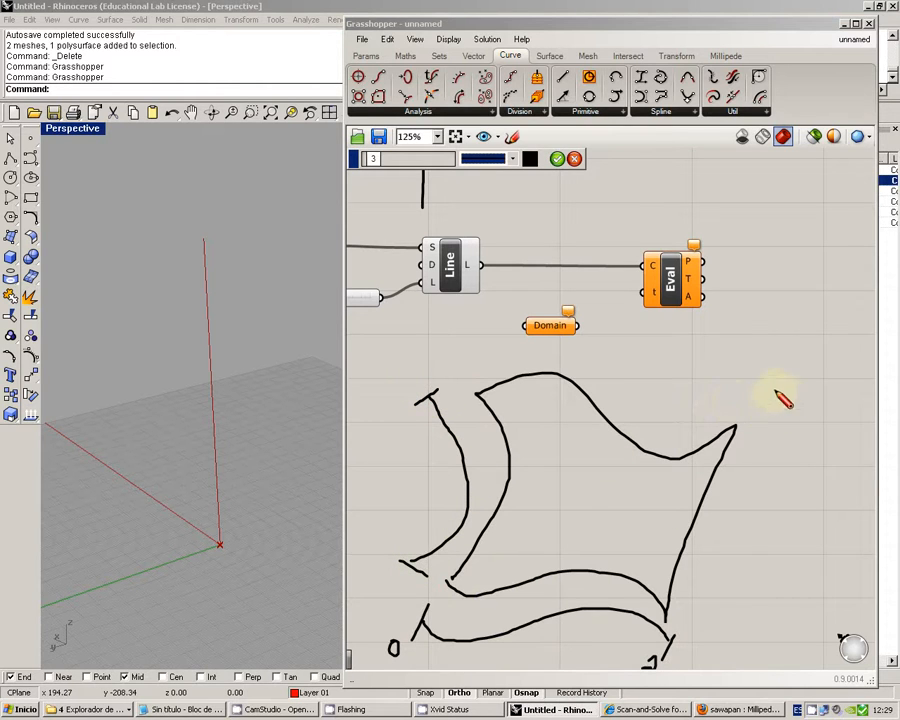
pyautogui.moveTo(750, 364)
pyautogui.mouseDown()
pyautogui.moveTo(762, 386)
pyautogui.moveTo(778, 360)
pyautogui.moveTo(826, 388)
pyautogui.mouseUp()
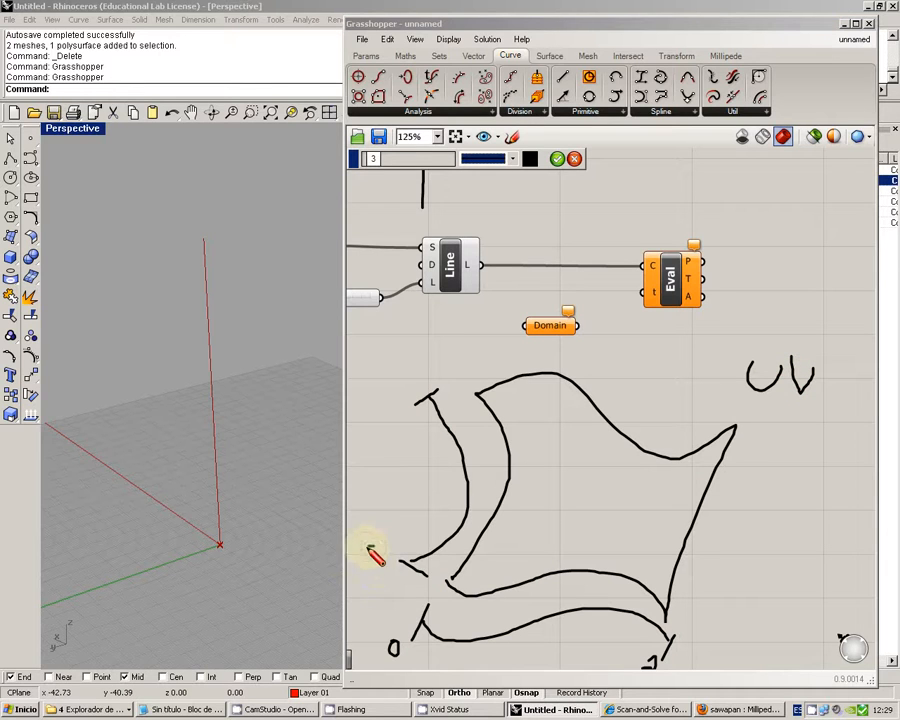
# Mark the side curve's ends 0 and 1, draw arrows for the two surface directions, and discard the sketch.
pyautogui.moveTo(369, 546); pyautogui.dragTo(370, 548)
pyautogui.moveTo(391, 381); pyautogui.dragTo(412, 396)
pyautogui.moveTo(497, 549); pyautogui.dragTo(548, 546)
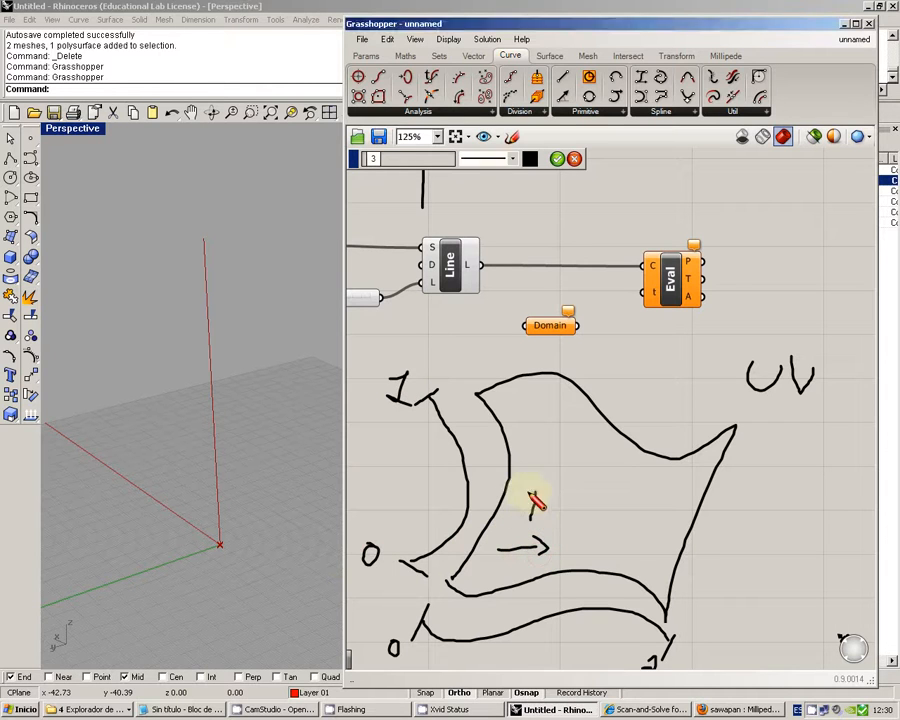
pyautogui.moveTo(530, 490); pyautogui.dragTo(537, 518)
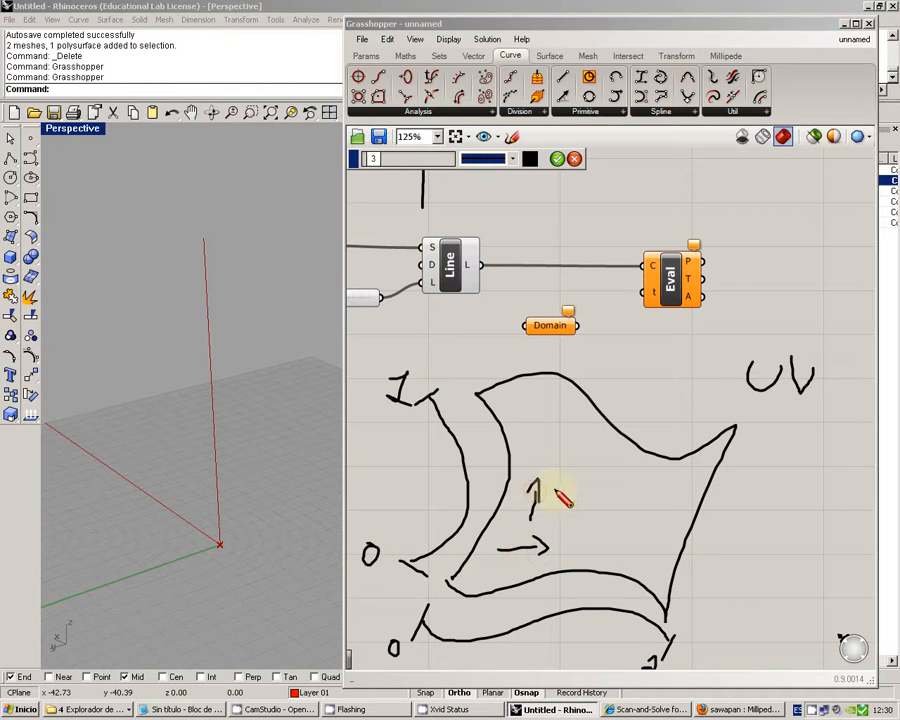
pyautogui.click(575, 158)
# Connect the Line SDL output to the Domain parameter, place Domain below the Line component, and inspect its value.
pyautogui.moveTo(568, 378); pyautogui.dragTo(562, 423, button='right')
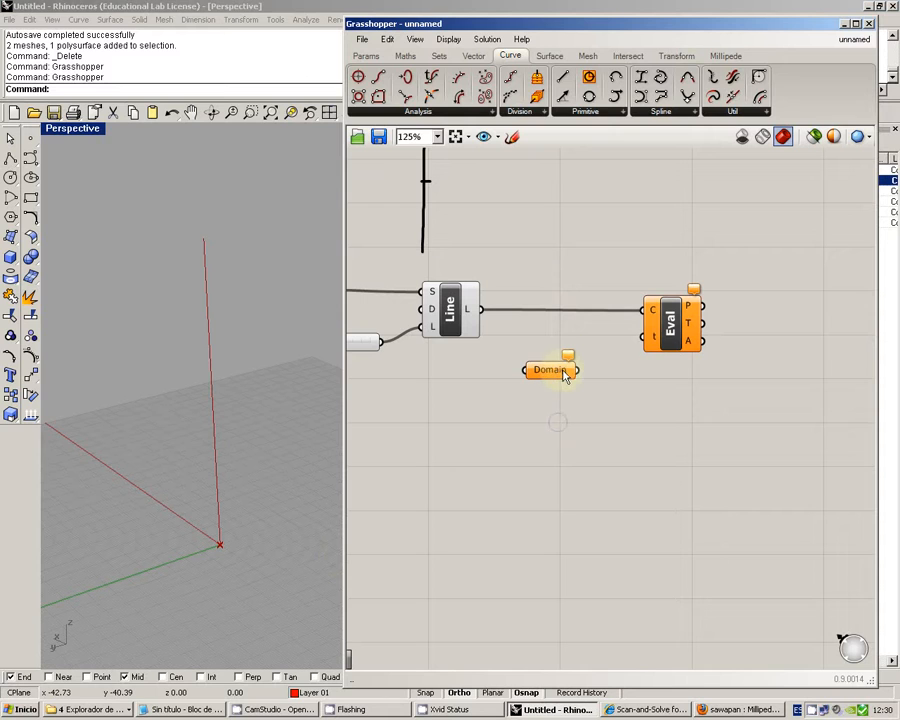
pyautogui.moveTo(493, 316); pyautogui.dragTo(524, 370)
pyautogui.moveTo(557, 373); pyautogui.dragTo(514, 399)
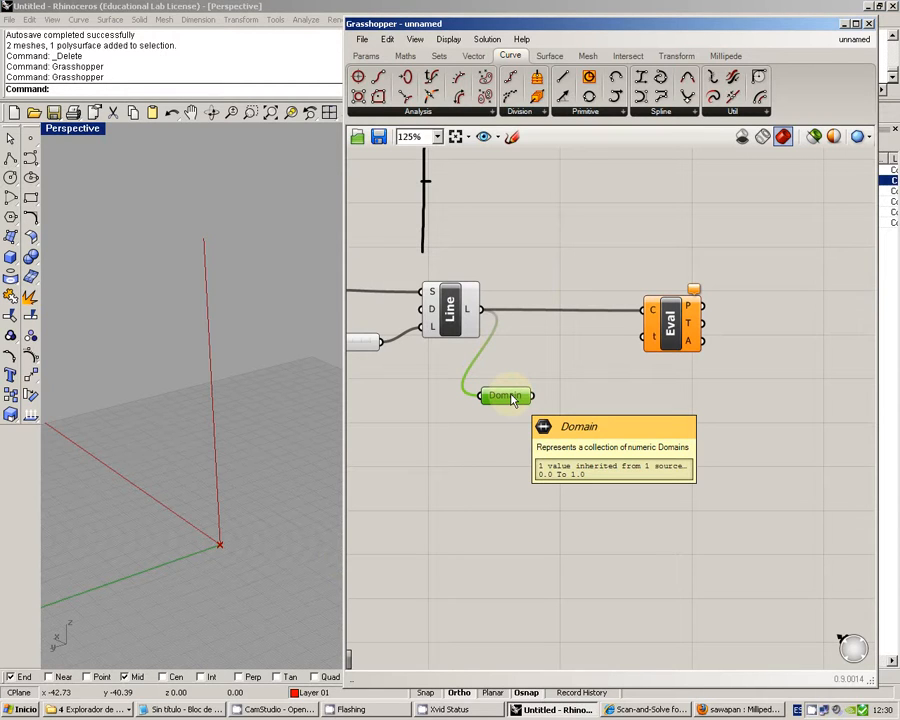
# Draw a degree-3 control-point curve near the origin in the Rhino Perspective viewport.
pyautogui.click(249, 380)
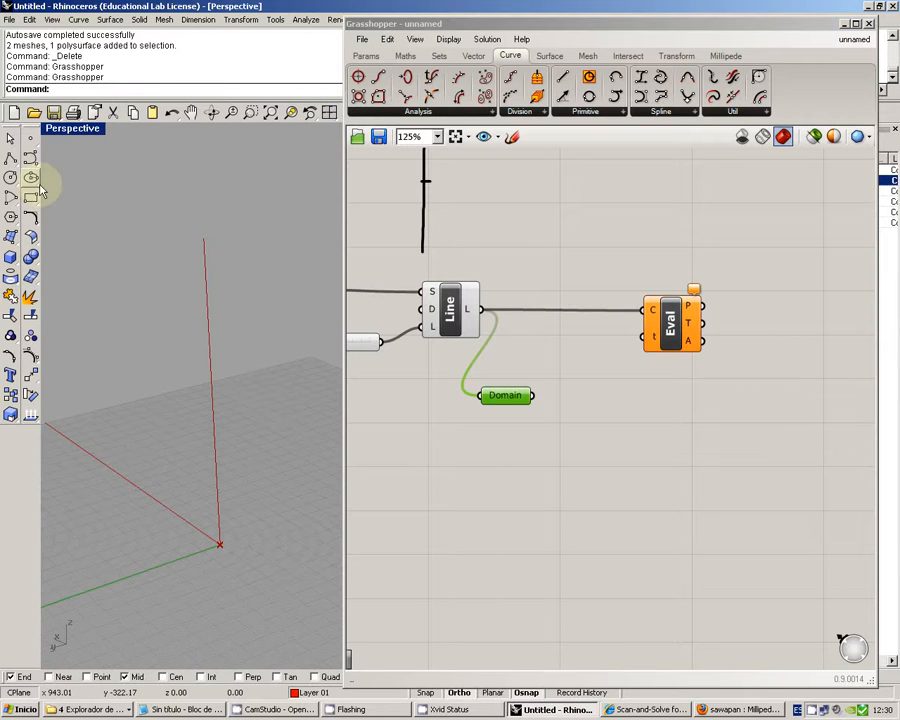
pyautogui.click(11, 158)
pyautogui.click(132, 566)
pyautogui.click(65, 415)
pyautogui.click(169, 463)
pyautogui.click(203, 556)
pyautogui.click(257, 525)
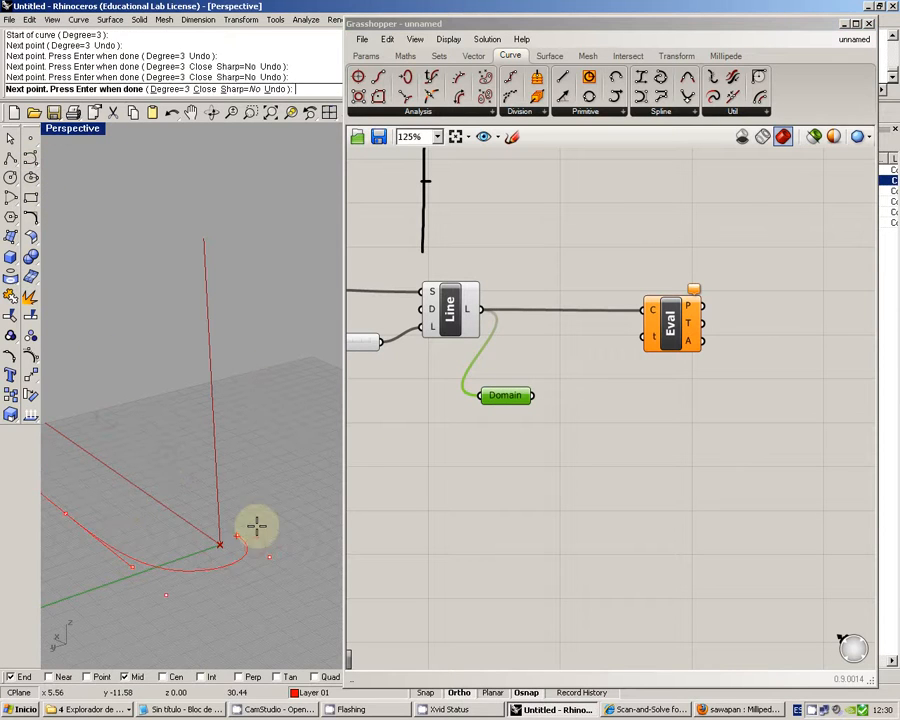
pyautogui.click(257, 496)
pyautogui.press('Escape')
# Draw a second degree-3 curve winding around the origin, using six control points.
pyautogui.rightClick(122, 390)
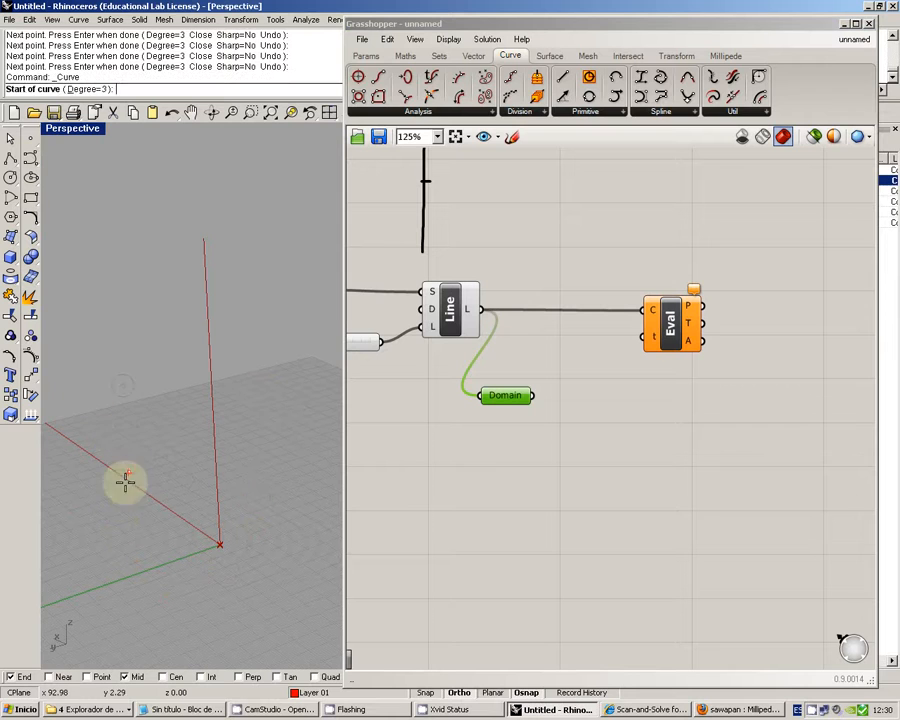
pyautogui.click(113, 519)
pyautogui.click(148, 412)
pyautogui.click(184, 497)
pyautogui.click(222, 583)
pyautogui.click(281, 553)
pyautogui.click(282, 487)
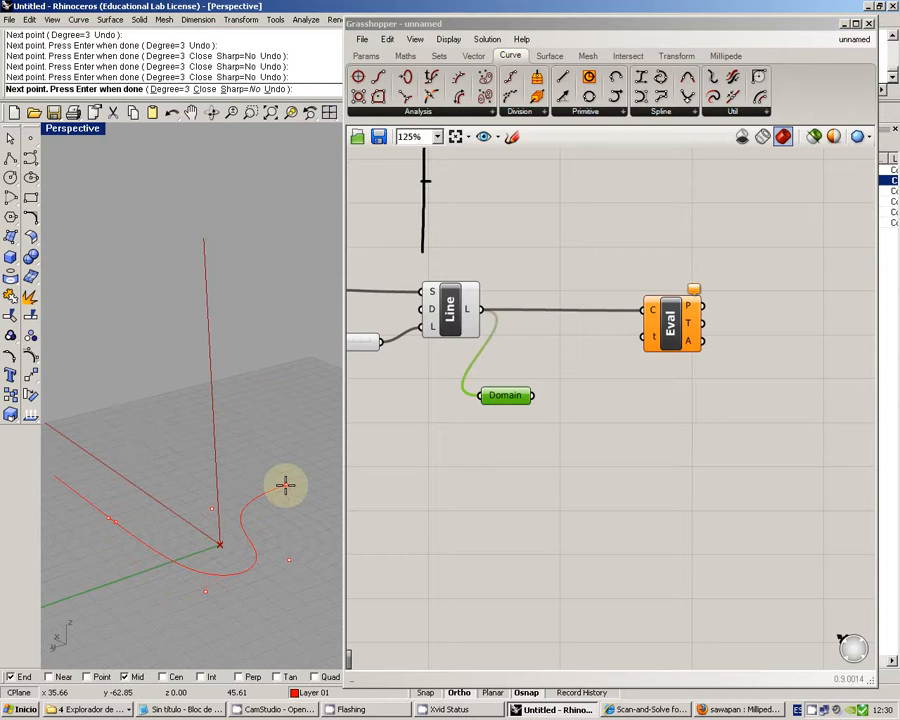
pyautogui.press('Escape')
# Draw a third degree-3 curve that crosses the green axis and loops past the origin.
pyautogui.moveTo(255, 500); pyautogui.dragTo(125, 563, button='right')
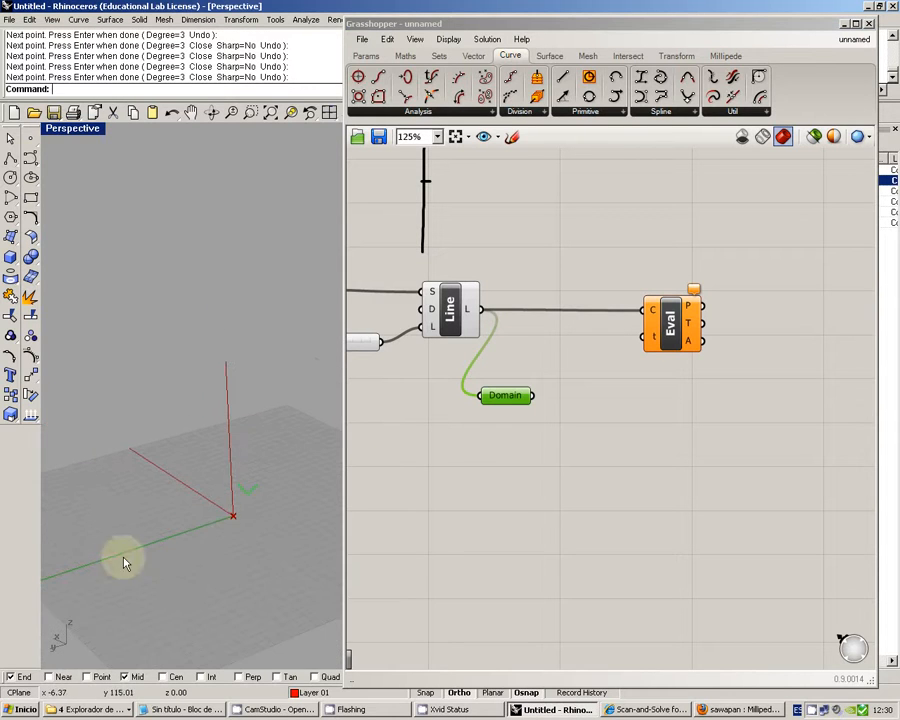
pyautogui.click(30, 157)
pyautogui.click(43, 555)
pyautogui.click(187, 492)
pyautogui.click(168, 532)
pyautogui.click(214, 564)
pyautogui.click(278, 535)
pyautogui.click(306, 460)
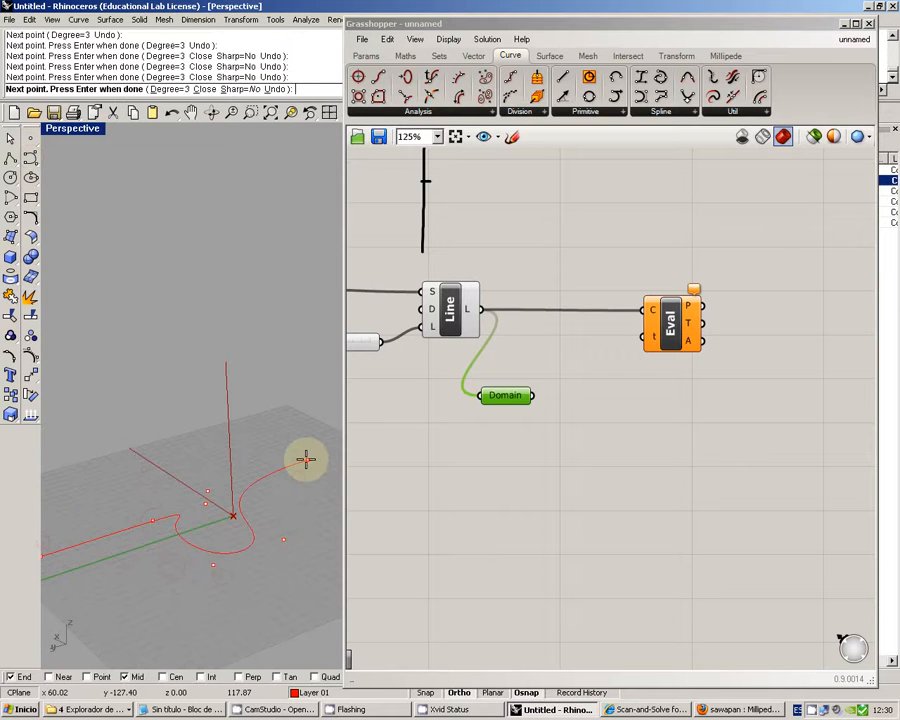
pyautogui.press('Escape')
# Draw a fourth degree-3 curve starting near the far end of the horizontal red line, using five control points.
pyautogui.rightClick(202, 450)
pyautogui.click(113, 440)
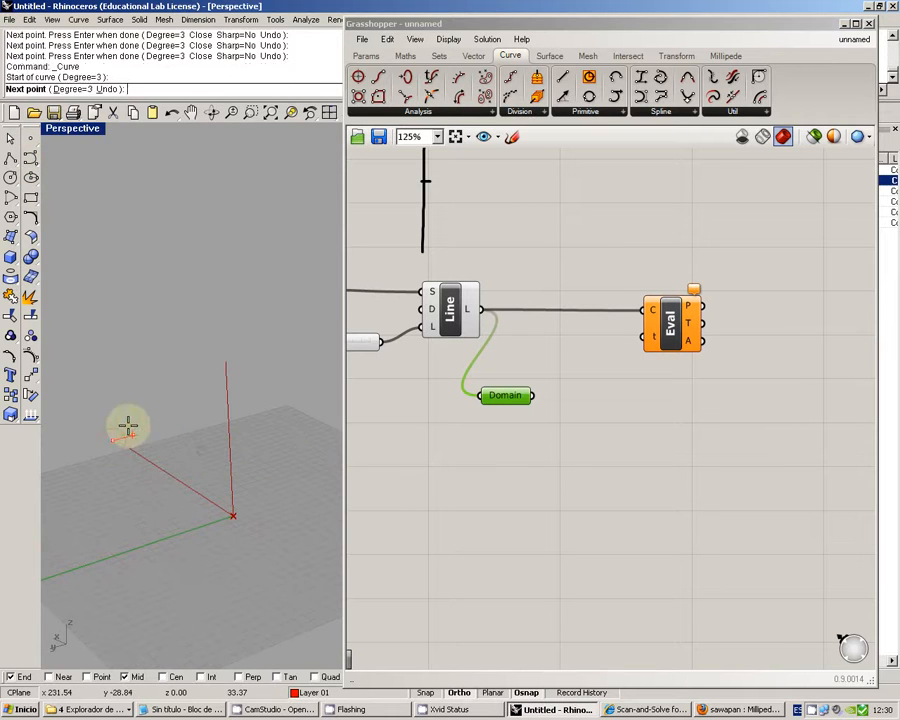
pyautogui.click(218, 412)
pyautogui.click(224, 542)
pyautogui.click(288, 514)
pyautogui.click(304, 442)
pyautogui.press('Escape')
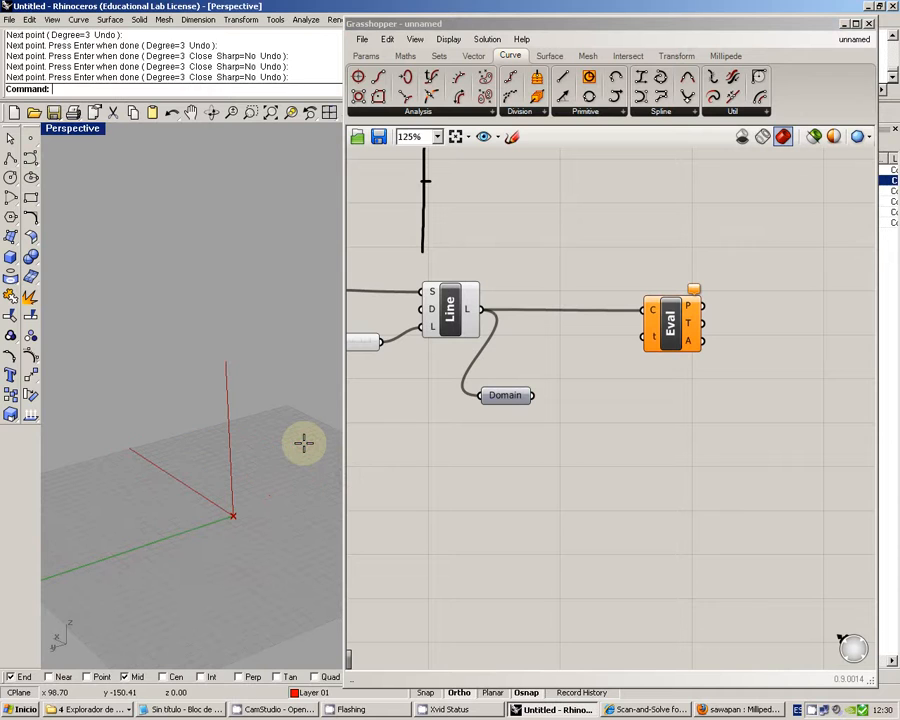
# Minimize the Grasshopper window and draw a large S-shaped degree-3 curve beside the existing lines with six control points.
pyautogui.doubleClick(603, 22)
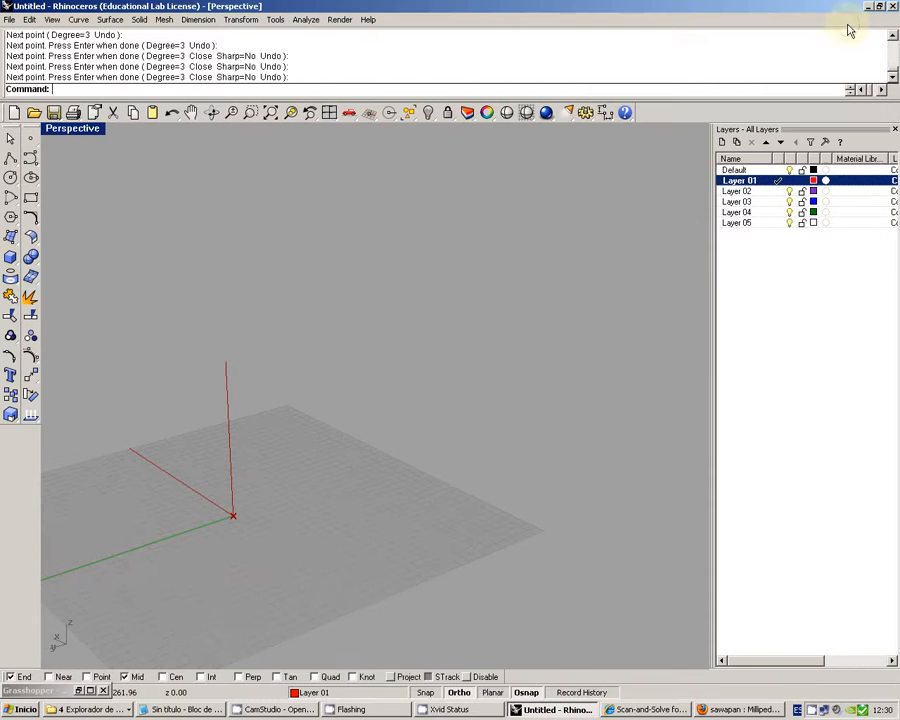
pyautogui.rightClick(283, 441)
pyautogui.click(357, 421)
pyautogui.click(422, 449)
pyautogui.click(288, 566)
pyautogui.click(380, 613)
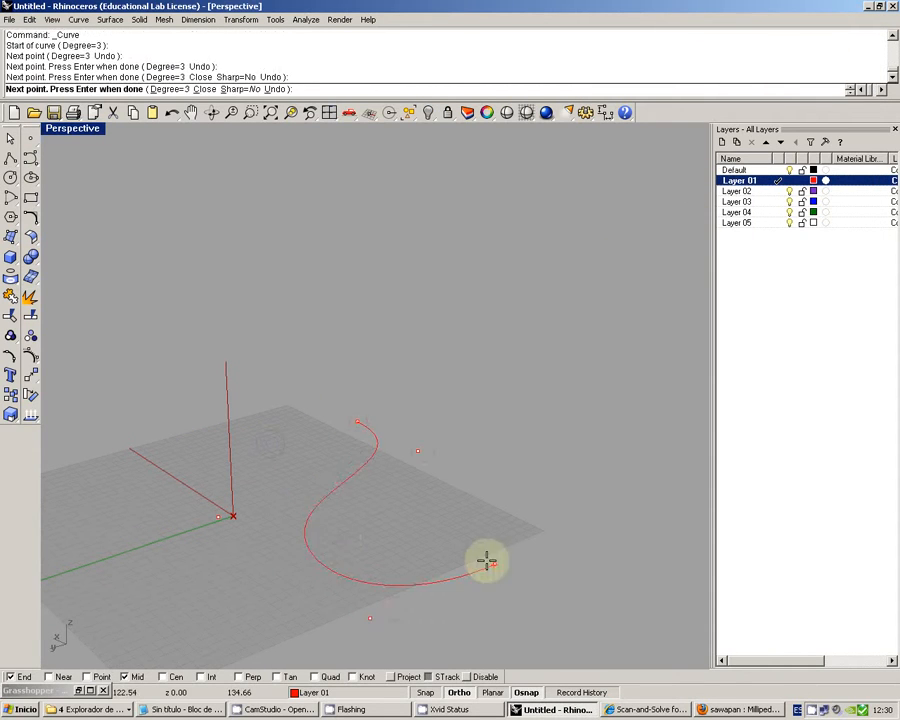
pyautogui.click(540, 528)
pyautogui.click(565, 490)
pyautogui.press('Escape')
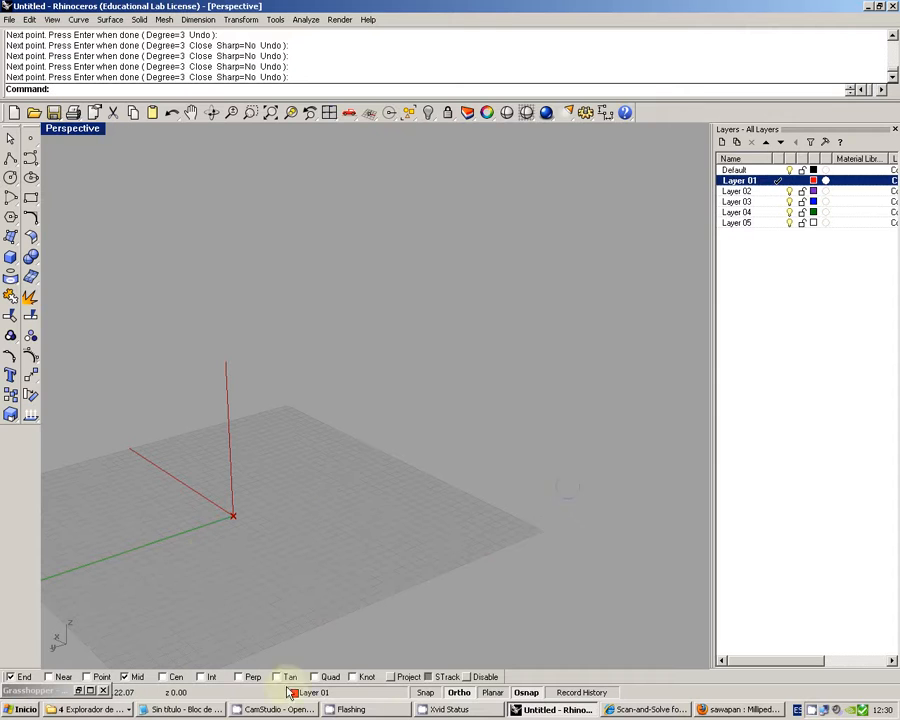
# Restore the Grasshopper window, move Domain nearer the Line component's output level, and set the Perspective viewport to Shaded display.
pyautogui.doubleClick(45, 691)
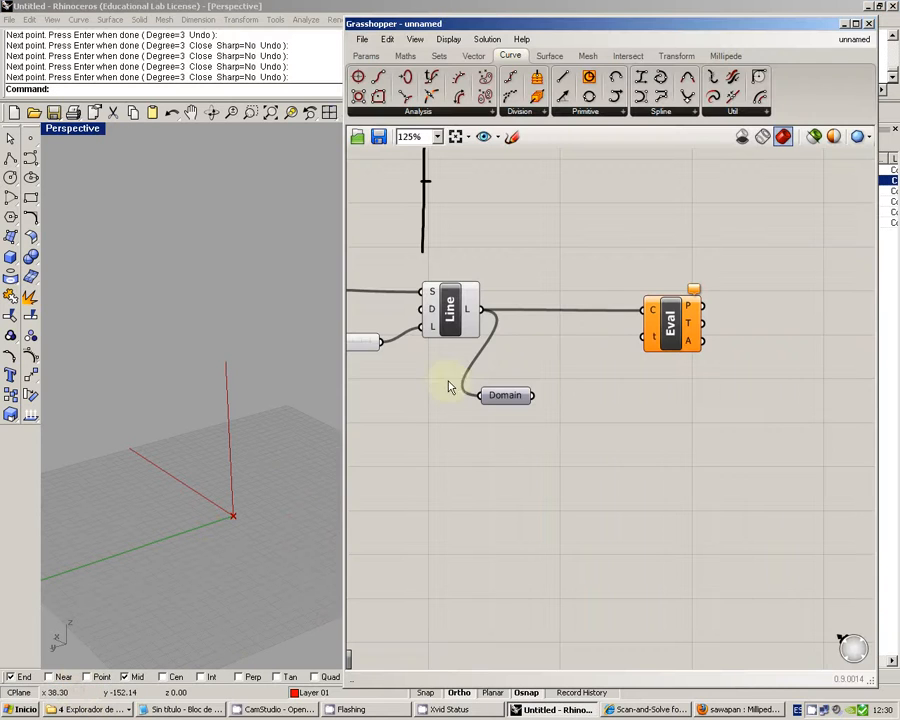
pyautogui.moveTo(526, 422); pyautogui.dragTo(577, 390)
pyautogui.click(72, 128)
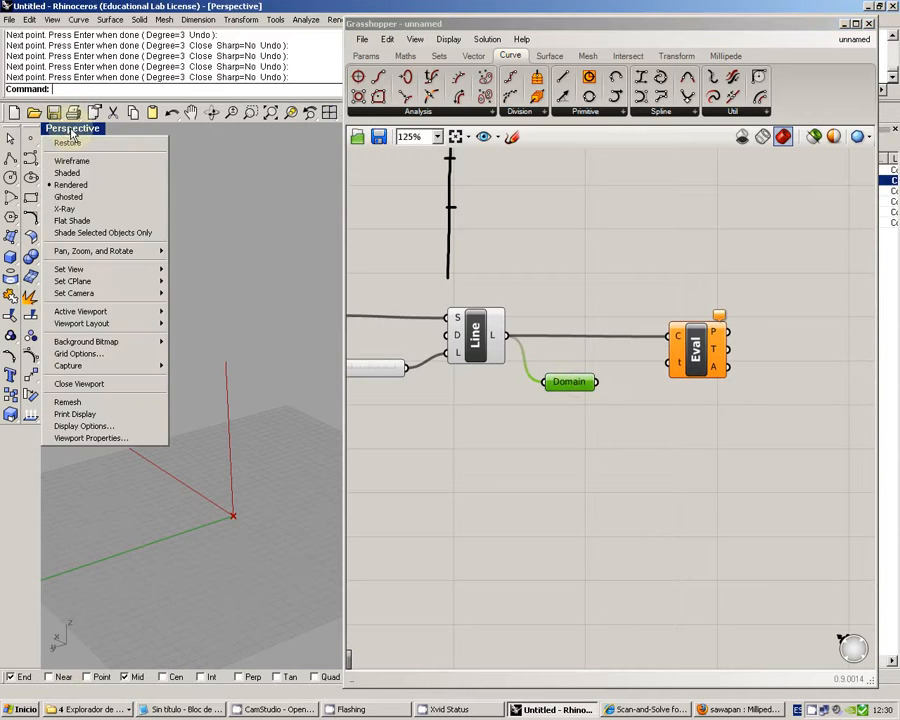
pyautogui.click(80, 175)
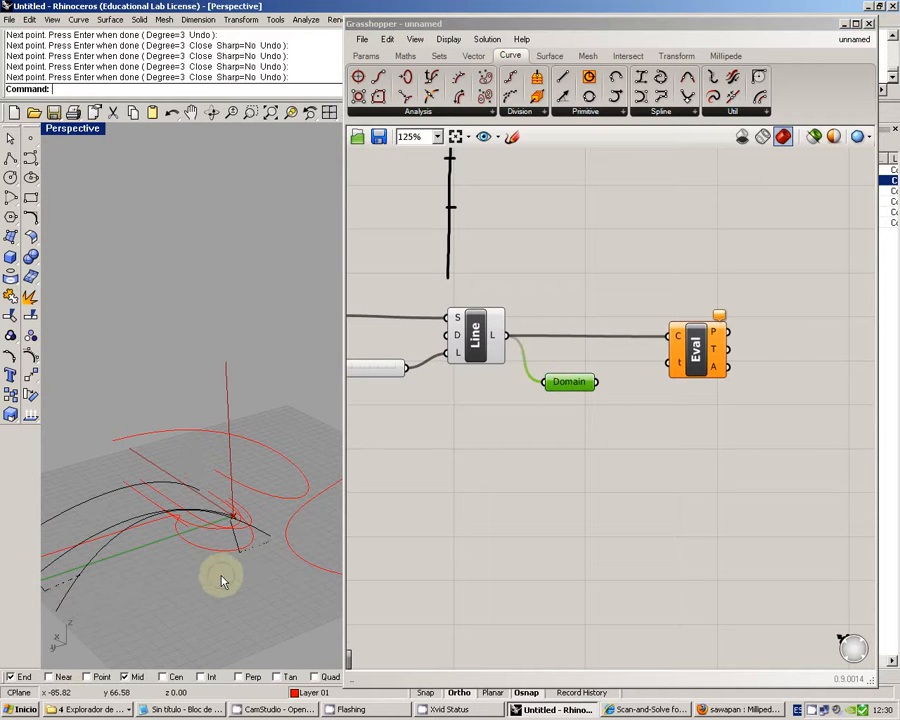
# Delete the curves and annotation leaders around the origin, keeping only the large S-shaped curve.
pyautogui.moveTo(221, 579); pyautogui.dragTo(157, 418, button='right')
pyautogui.click(254, 516)
pyautogui.moveTo(104, 396); pyautogui.dragTo(301, 555)
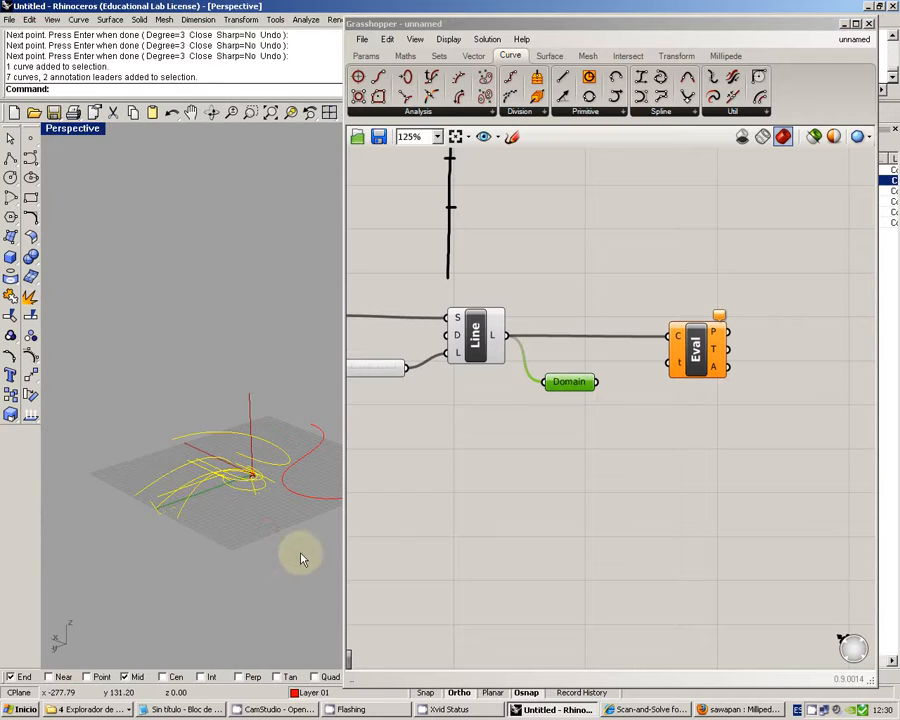
pyautogui.press('Delete')
pyautogui.scroll(5, 325, 478)
# Add a Curve parameter below the Line component and reference the S-shaped Rhino curve in it.
pyautogui.doubleClick(479, 463)
pyautogui.write('crv')
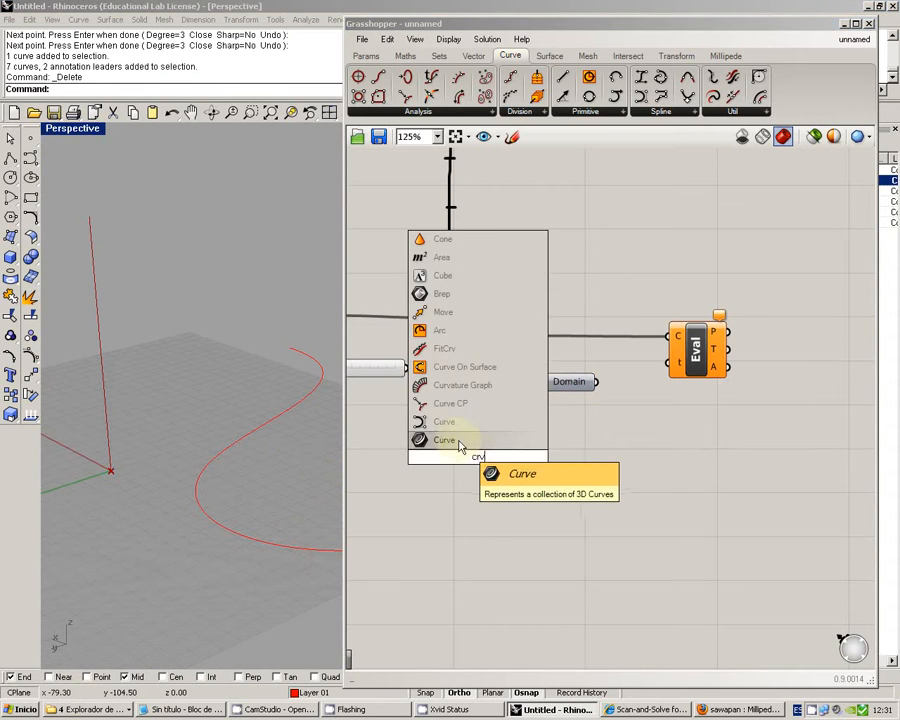
pyautogui.press('Return')
pyautogui.rightClick(474, 466)
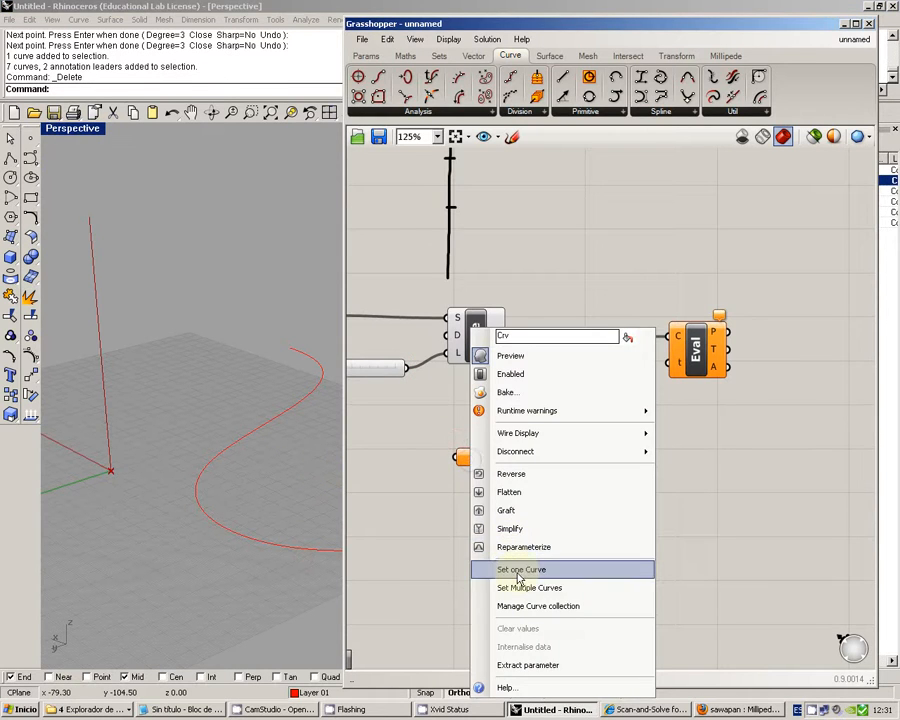
pyautogui.click(516, 568)
pyautogui.click(252, 548)
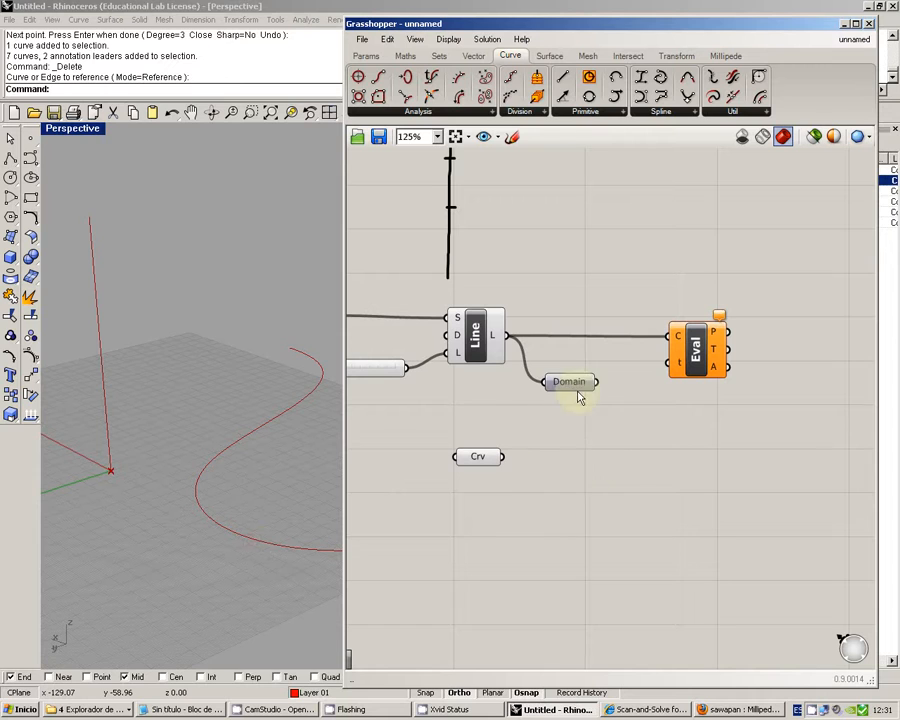
# Move the Domain parameter down beside the Curve parameter and replace its input with the Curve parameter's output.
pyautogui.moveTo(579, 394); pyautogui.dragTo(599, 460)
pyautogui.click(522, 490)
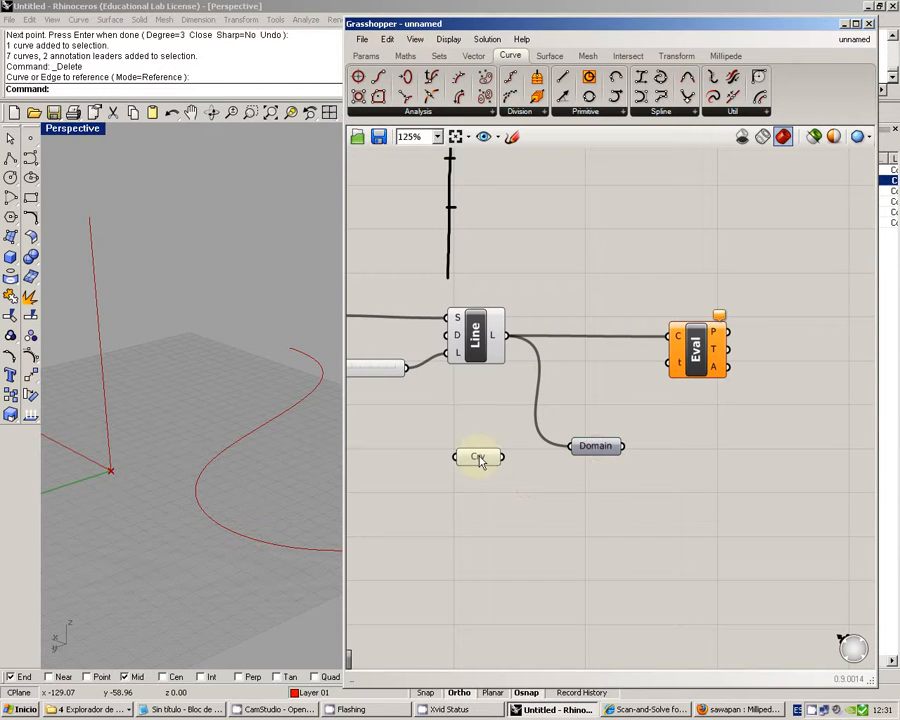
pyautogui.rightClick(479, 461)
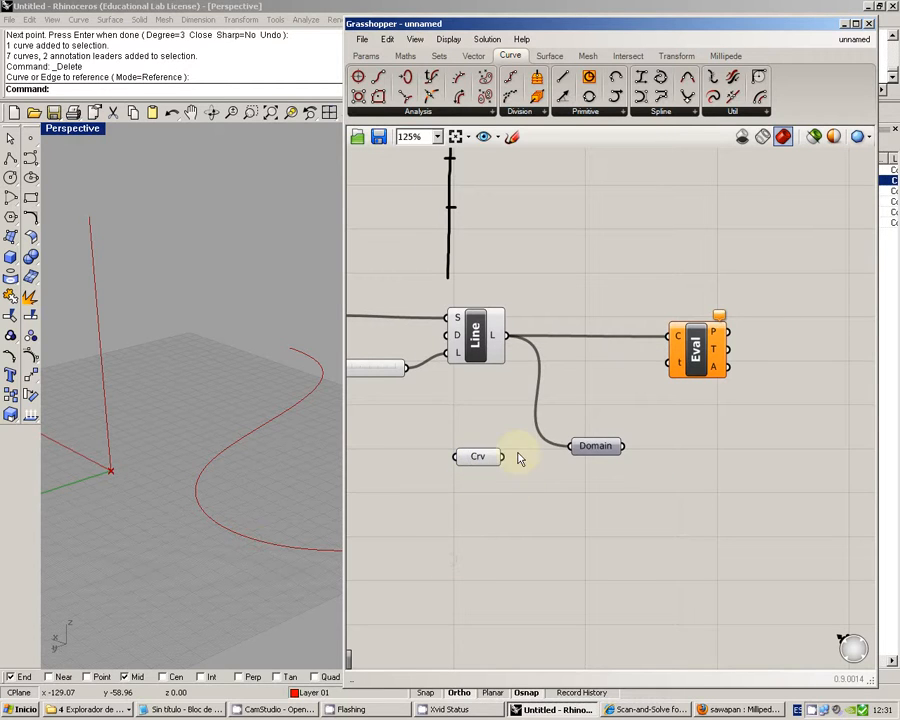
pyautogui.moveTo(505, 457); pyautogui.dragTo(570, 446)
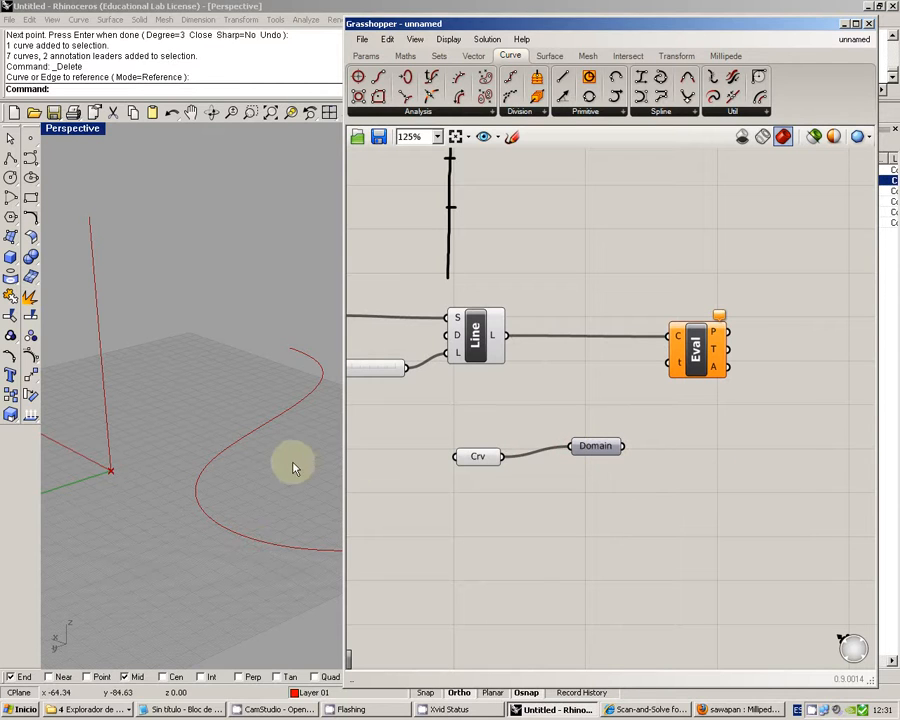
# Display the S-shaped curve's control points, examine them, and turn them off again.
pyautogui.click(240, 438)
pyautogui.click(31, 358)
pyautogui.scroll(-7, 146, 361)
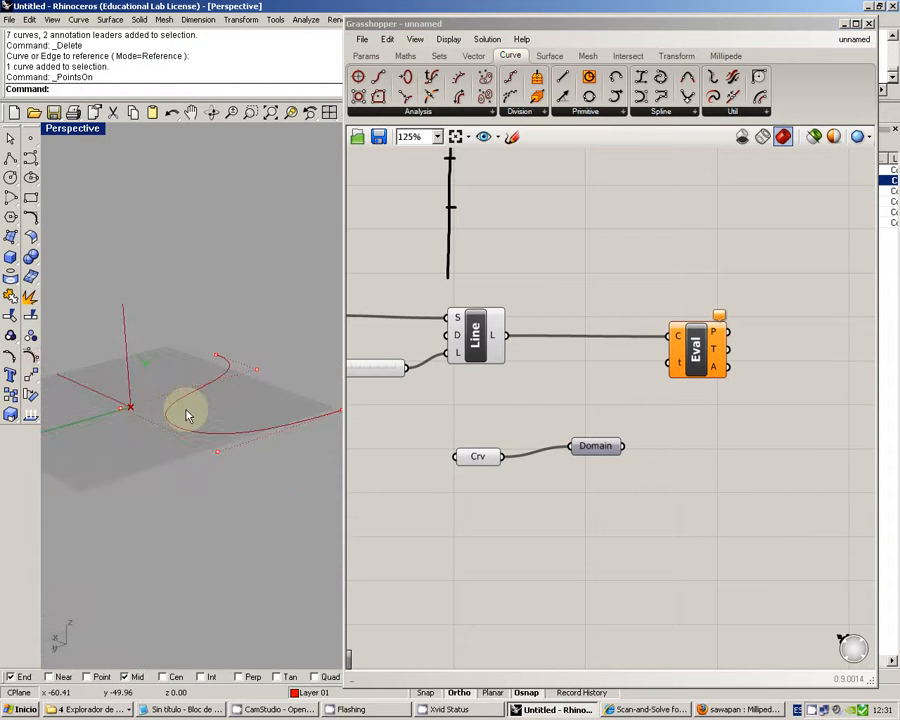
pyautogui.moveTo(187, 411); pyautogui.dragTo(145, 410, button='right')
pyautogui.scroll(-5, 204, 411)
pyautogui.scroll(4, 208, 433)
pyautogui.scroll(3, 145, 410)
pyautogui.press('Escape')
# Delete the S-shaped curve from the Rhino model and its Curve parameter from the Grasshopper canvas.
pyautogui.click(195, 469)
pyautogui.scroll(-5, 247, 378)
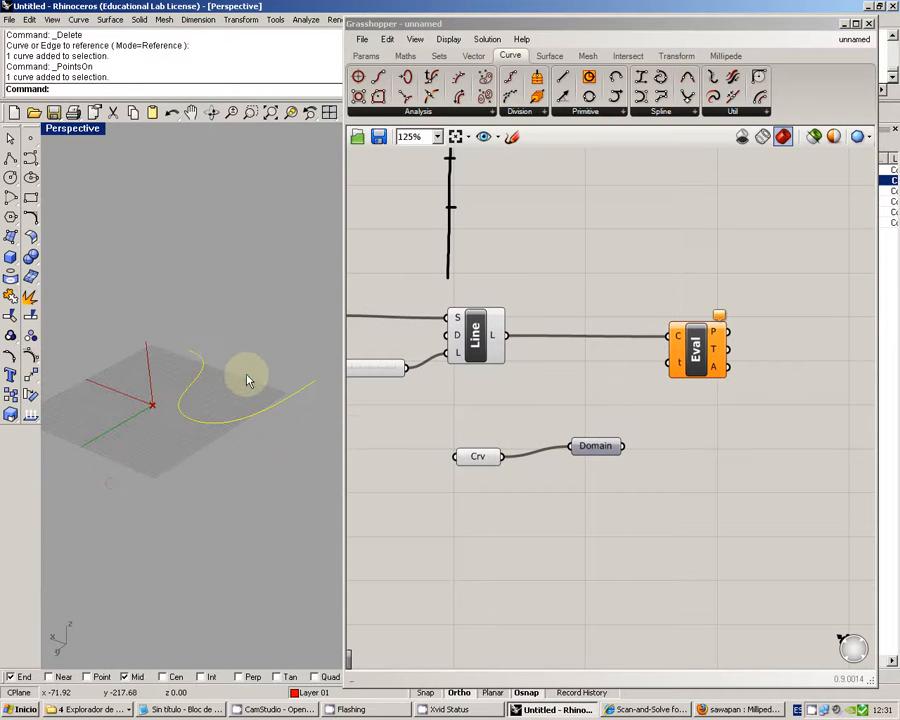
pyautogui.scroll(5, 168, 396)
pyautogui.moveTo(247, 378); pyautogui.dragTo(119, 378, button='right')
pyautogui.press('Delete')
pyautogui.scroll(4, 119, 378)
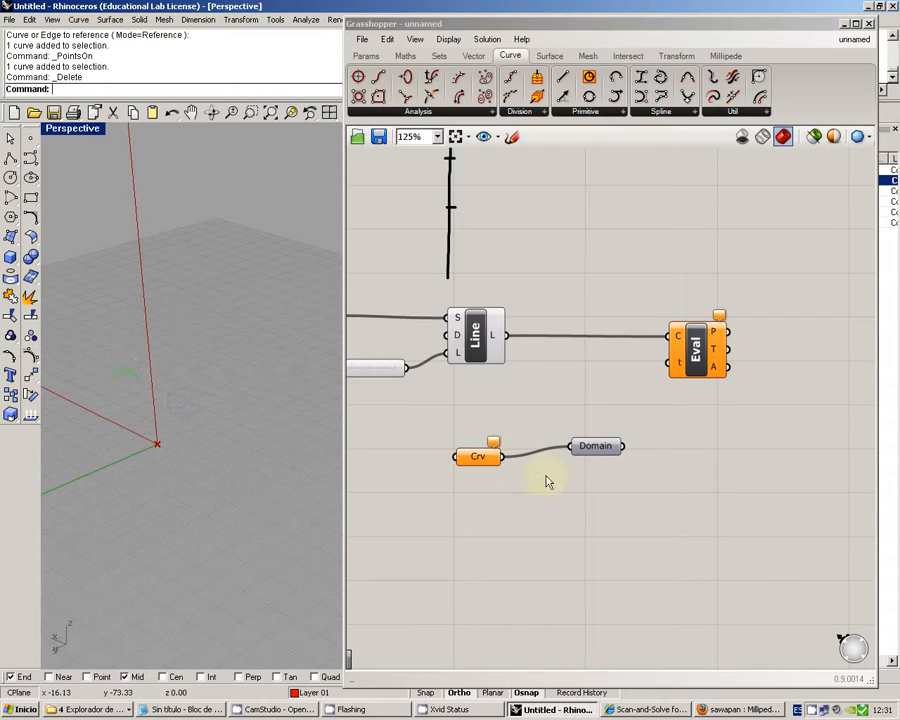
pyautogui.click(480, 457)
pyautogui.press('Delete')
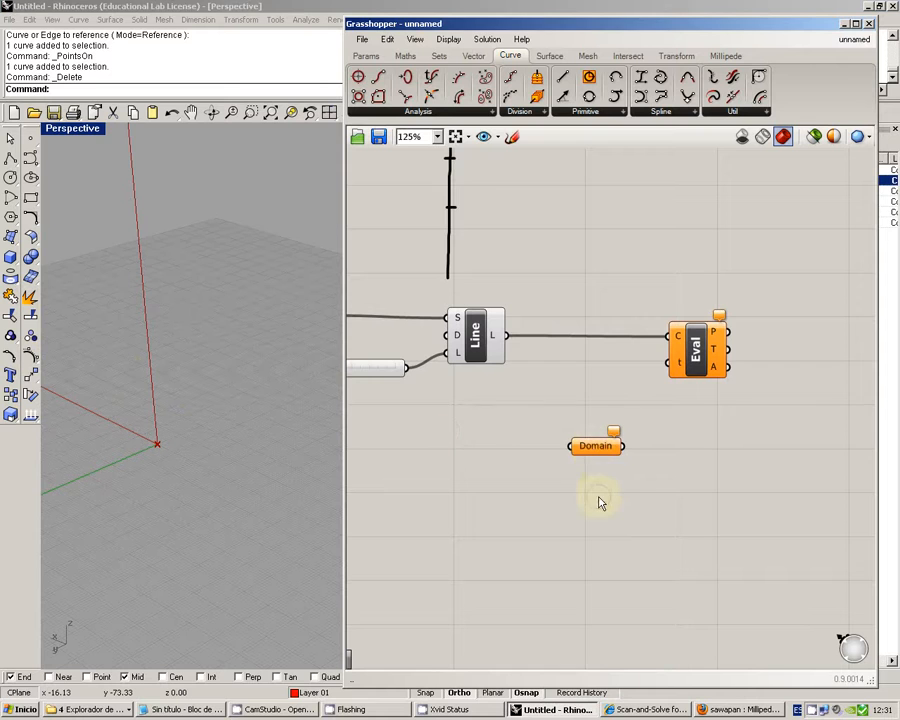
pyautogui.doubleClick(600, 503)
pyautogui.write('doma')
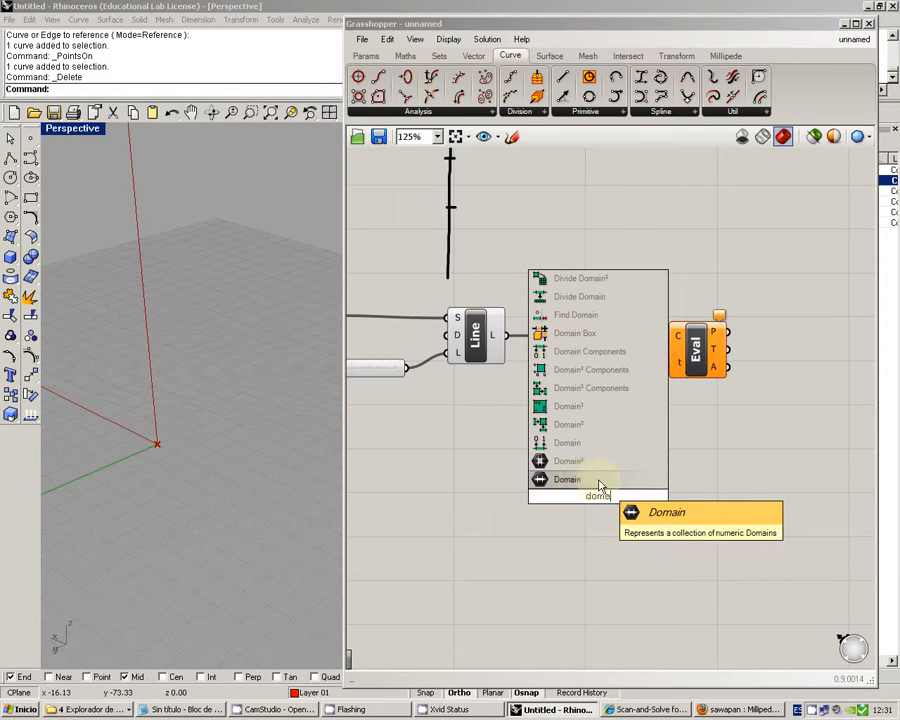
pyautogui.click(572, 481)
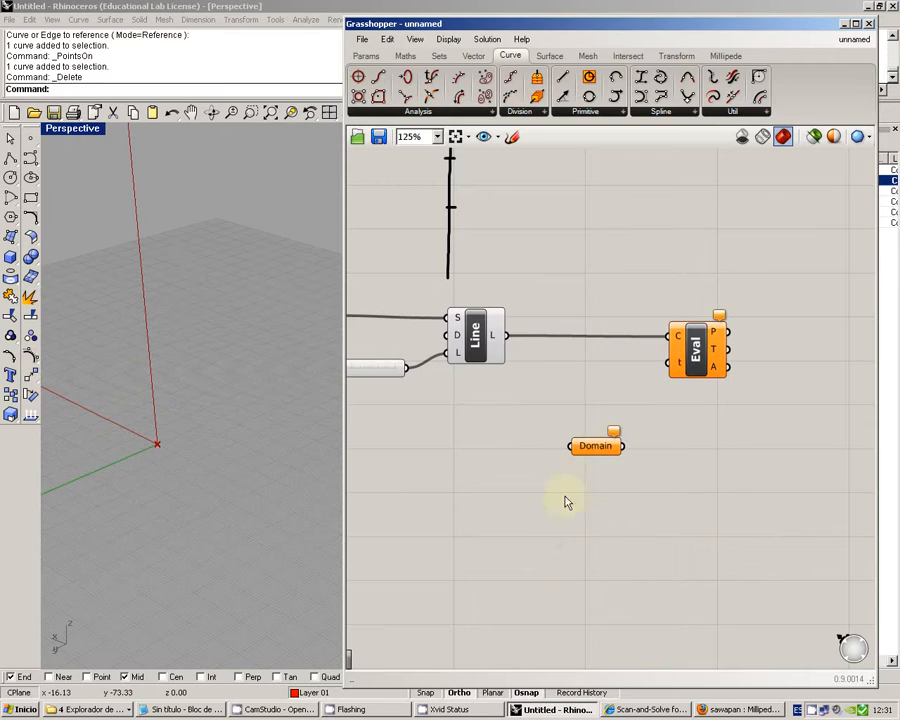
# Delete the unused Domain parameter and move the Evaluate Curve component closer to the Line component.
pyautogui.click(597, 447)
pyautogui.press('Delete')
pyautogui.moveTo(697, 343); pyautogui.dragTo(620, 343)
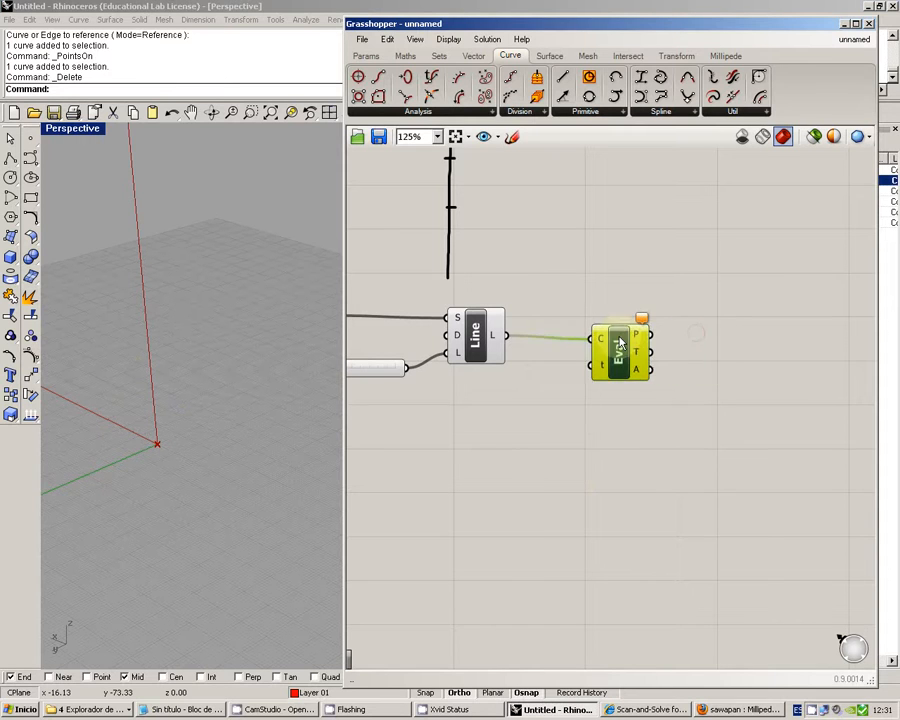
pyautogui.click(538, 422)
pyautogui.moveTo(496, 402); pyautogui.dragTo(532, 430, button='right')
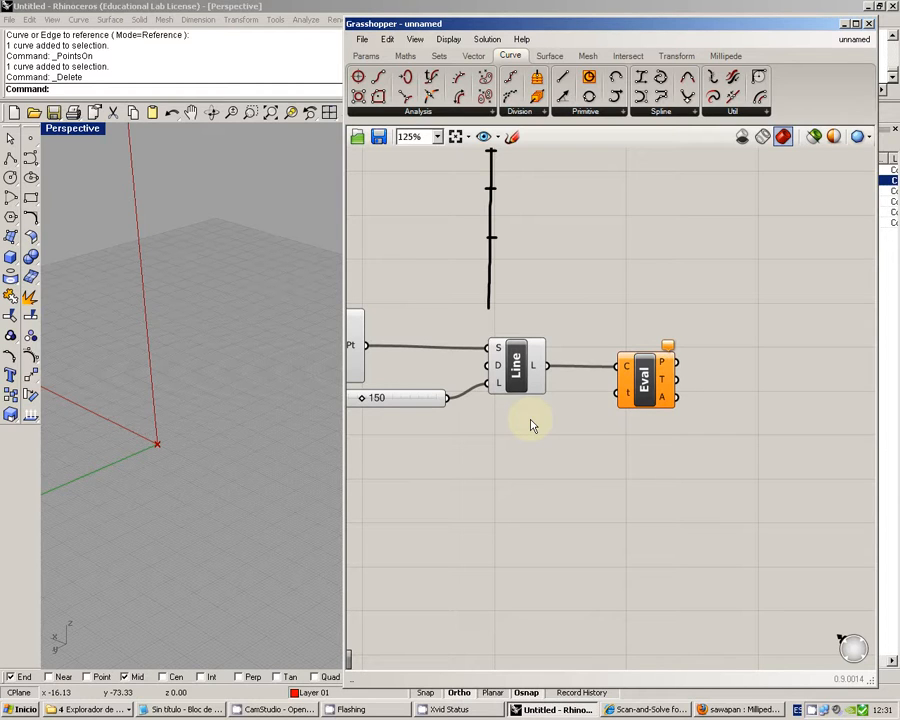
# Reparameterize the curve input of the Evaluate Curve component and move the component a little farther from Line.
pyautogui.rightClick(629, 370)
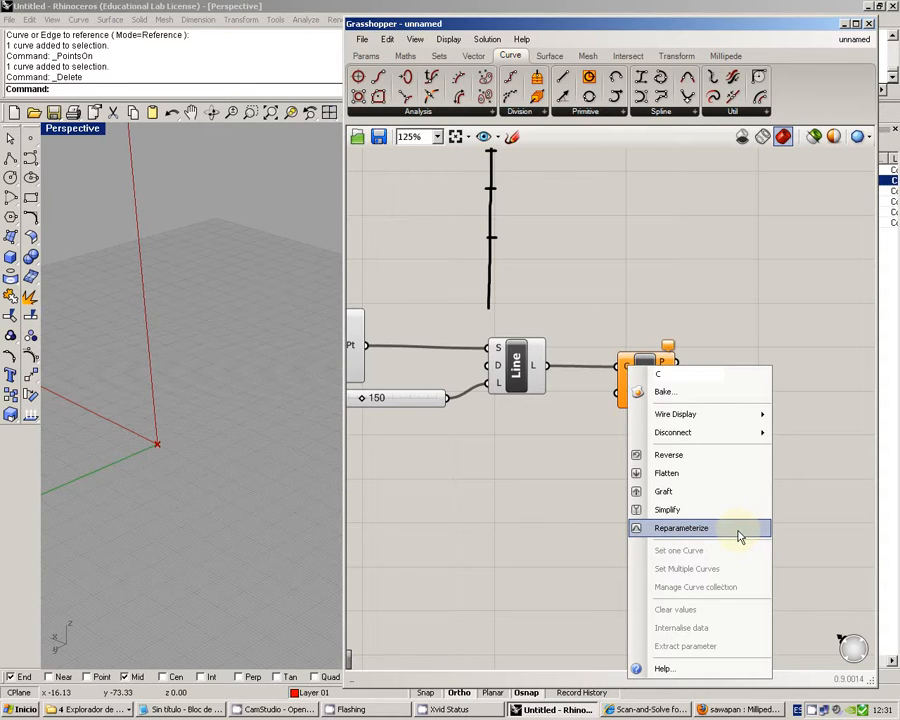
pyautogui.click(737, 530)
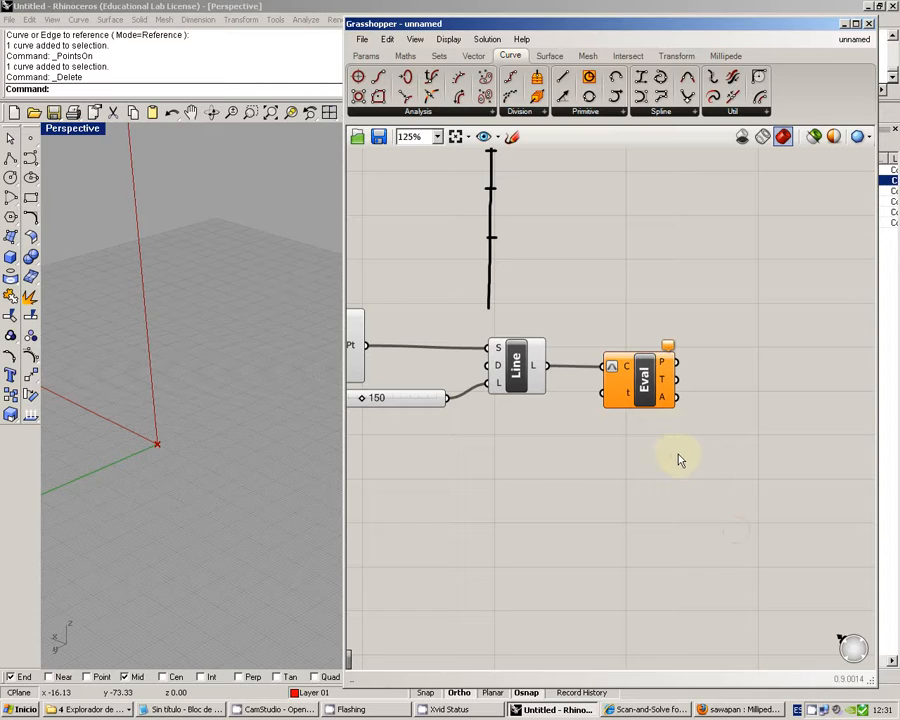
pyautogui.moveTo(649, 396); pyautogui.dragTo(683, 396)
pyautogui.moveTo(643, 421); pyautogui.dragTo(665, 425, button='right')
# Add a number slider with value 0.5 below the Line component and connect it to Evaluate Curve's t input.
pyautogui.moveTo(685, 399)
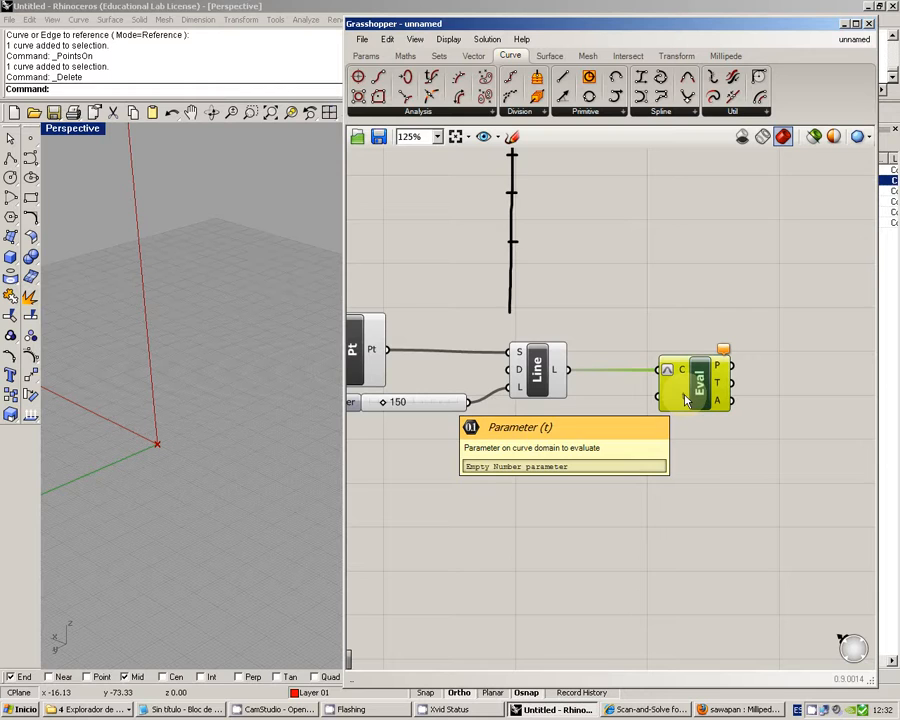
pyautogui.doubleClick(522, 512)
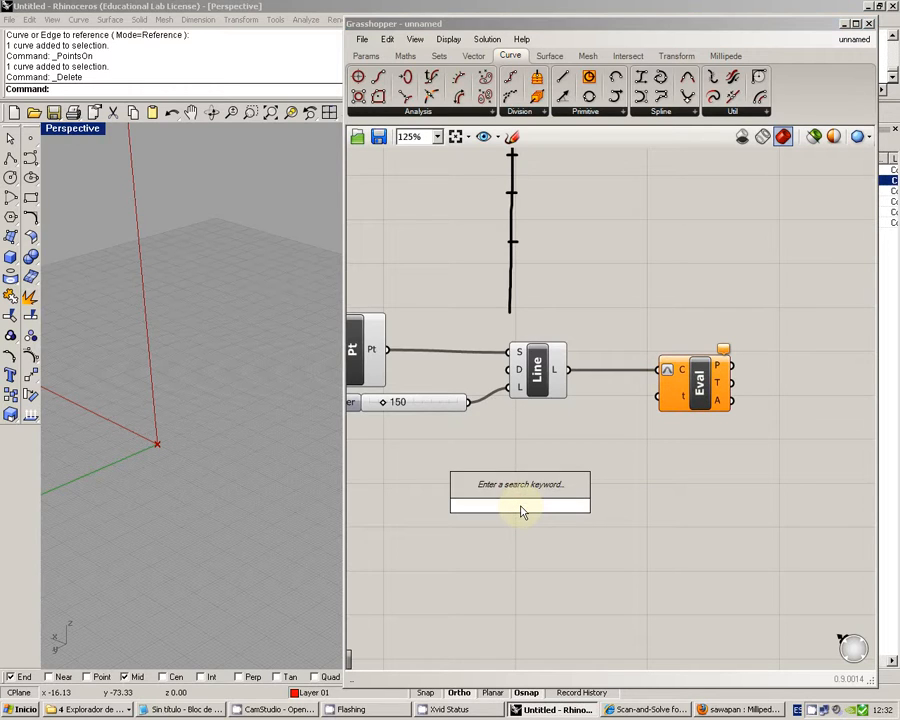
pyautogui.write('0.5')
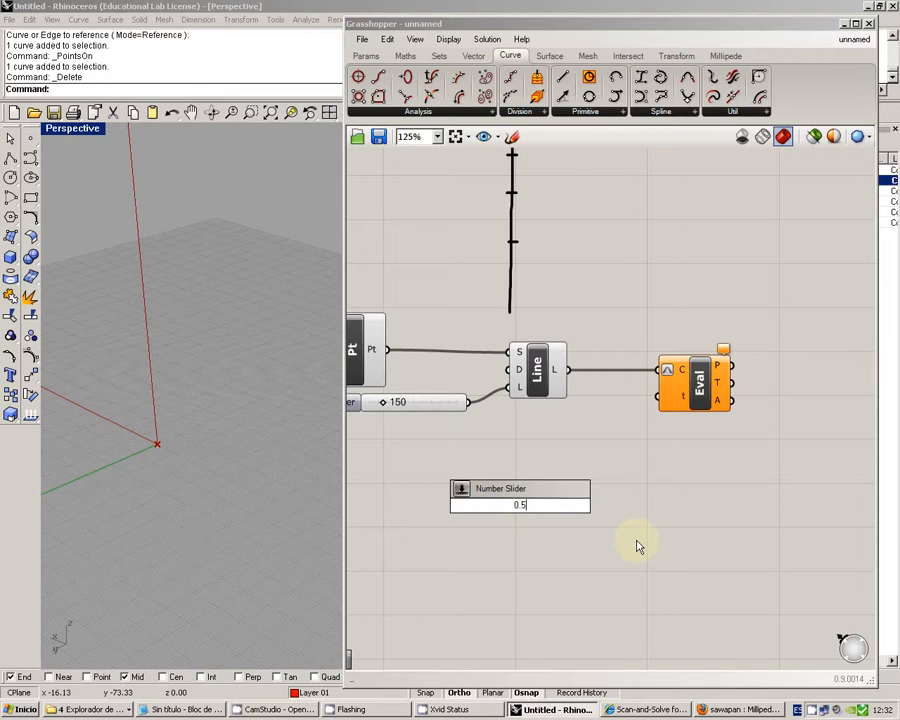
pyautogui.press('Return')
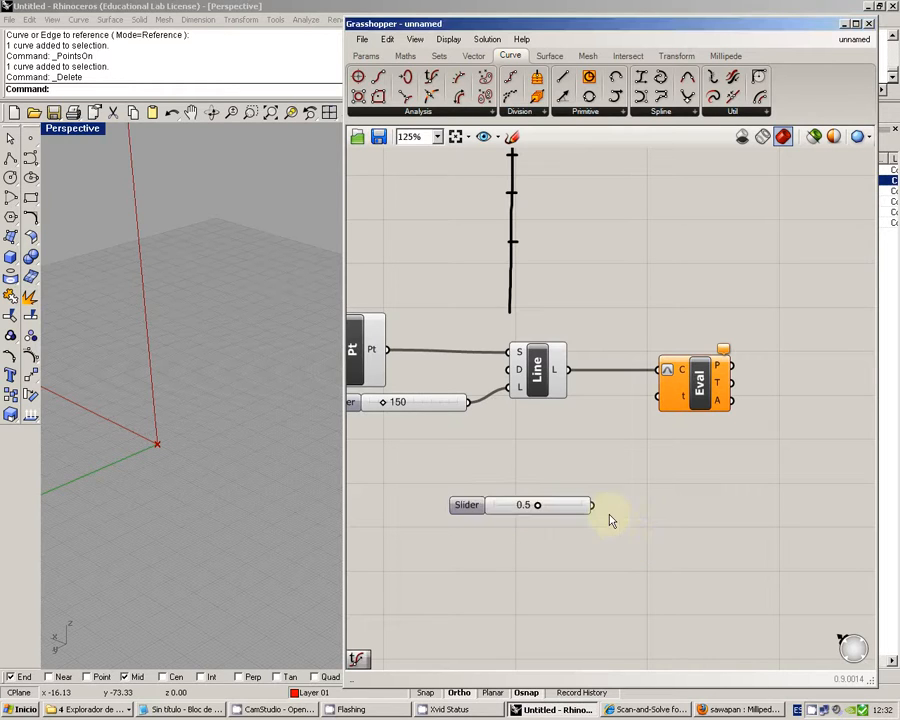
pyautogui.moveTo(592, 505); pyautogui.dragTo(658, 400)
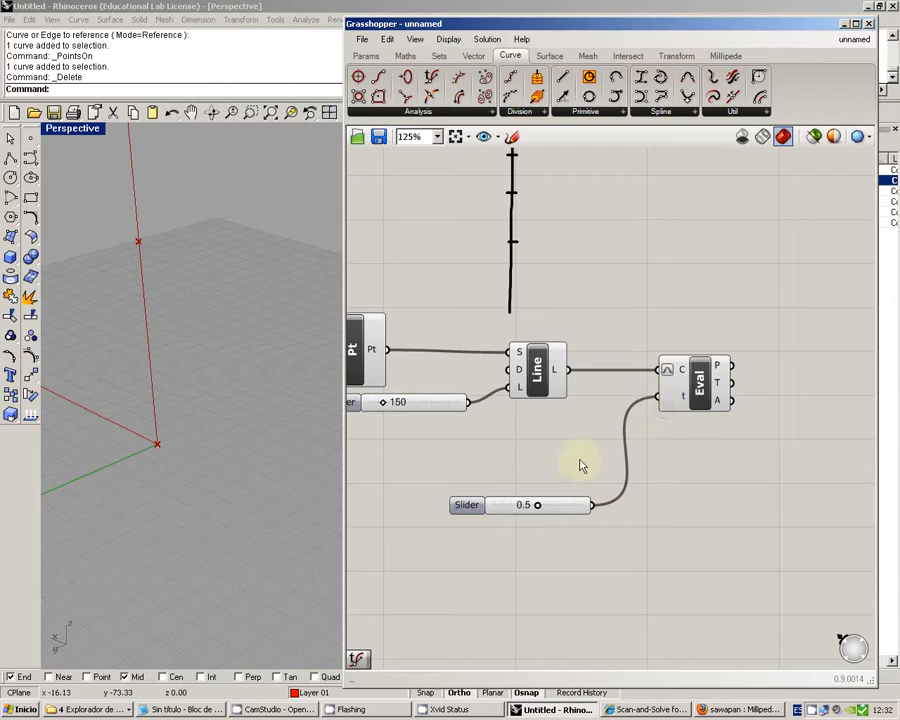
# Examine the evaluated point on the trunk line and move the 0.5 slider up closer to Evaluate Curve.
pyautogui.moveTo(281, 380); pyautogui.dragTo(207, 355, button='right')
pyautogui.scroll(4, 208, 355)
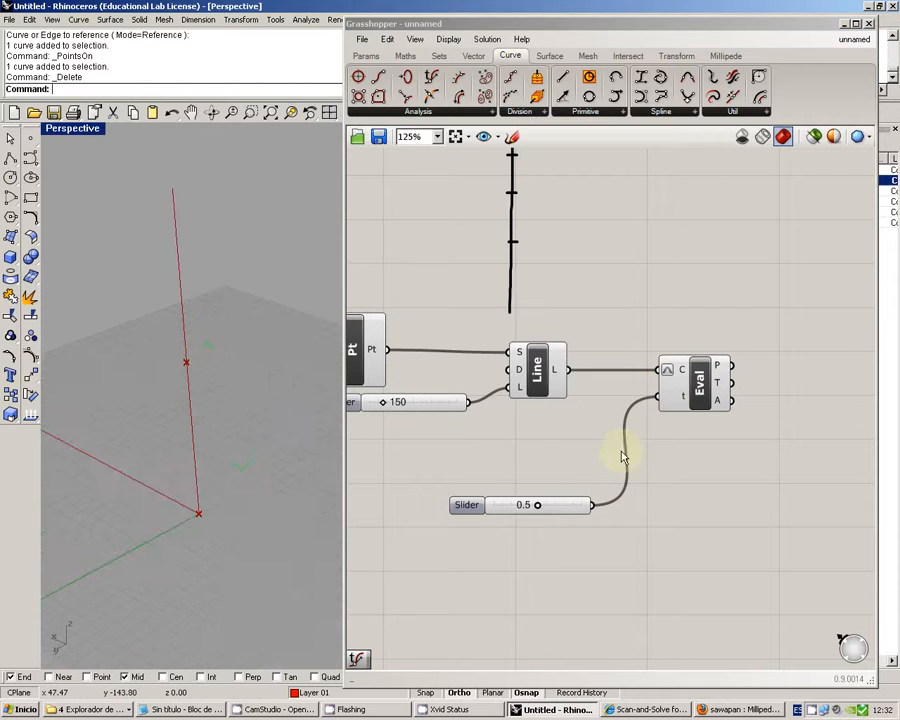
pyautogui.moveTo(565, 510); pyautogui.dragTo(595, 469)
pyautogui.moveTo(686, 401)
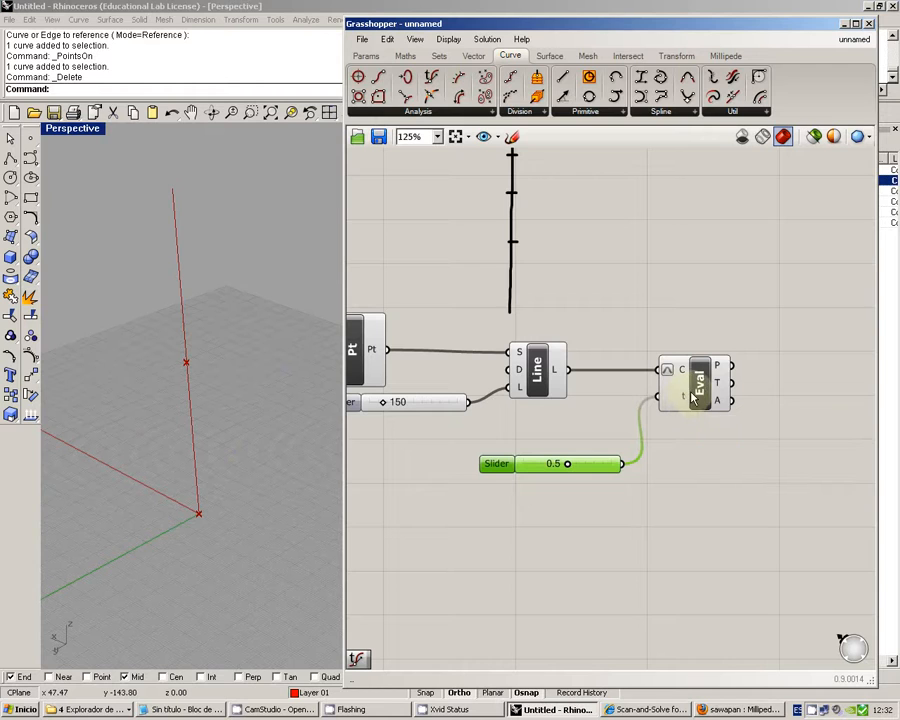
pyautogui.click(688, 456)
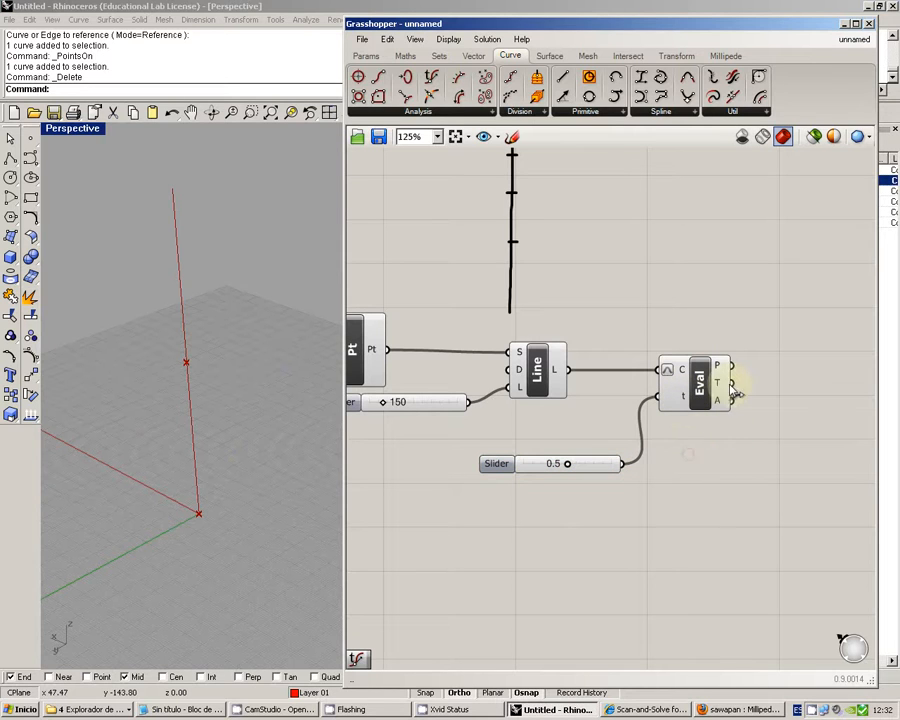
# Test the curve parameter slider at 1.0 and 0.5, and leave it at 0.6.
pyautogui.moveTo(722, 388)
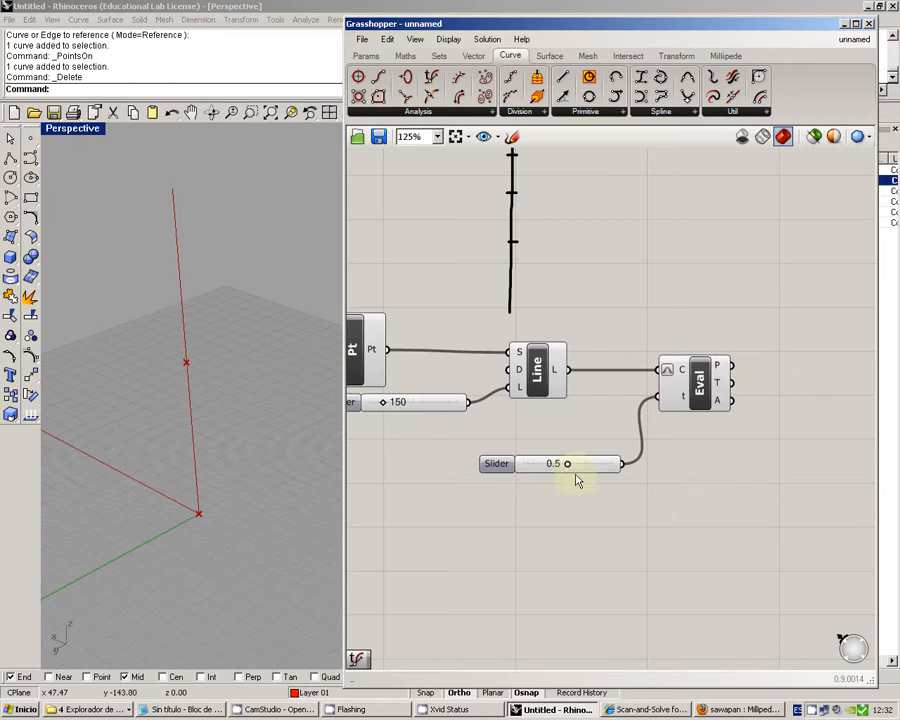
pyautogui.moveTo(568, 464); pyautogui.dragTo(617, 476)
pyautogui.click(600, 464)
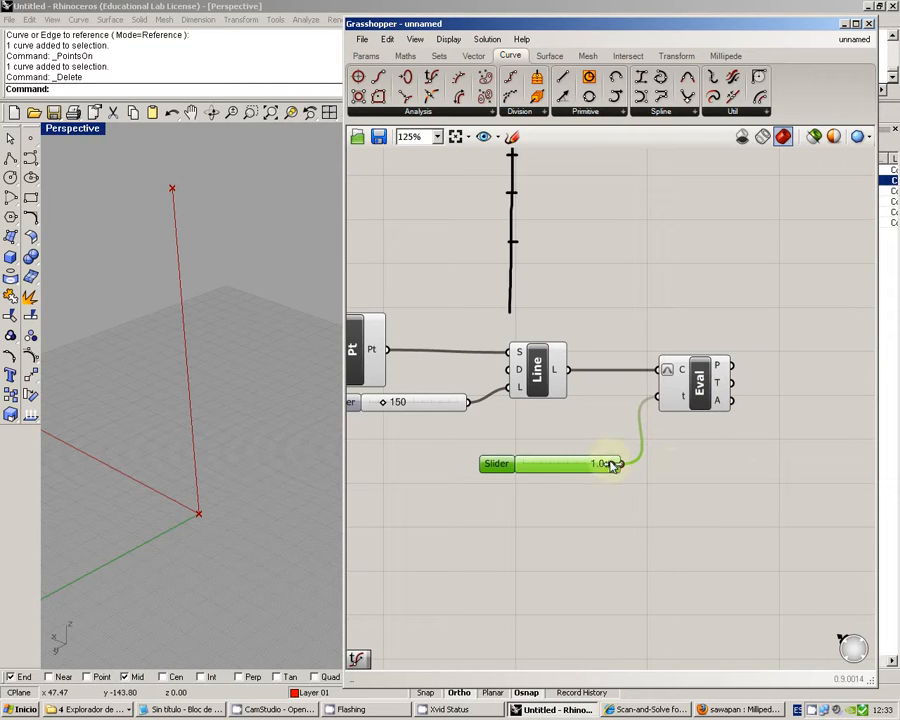
pyautogui.moveTo(612, 466); pyautogui.dragTo(567, 466)
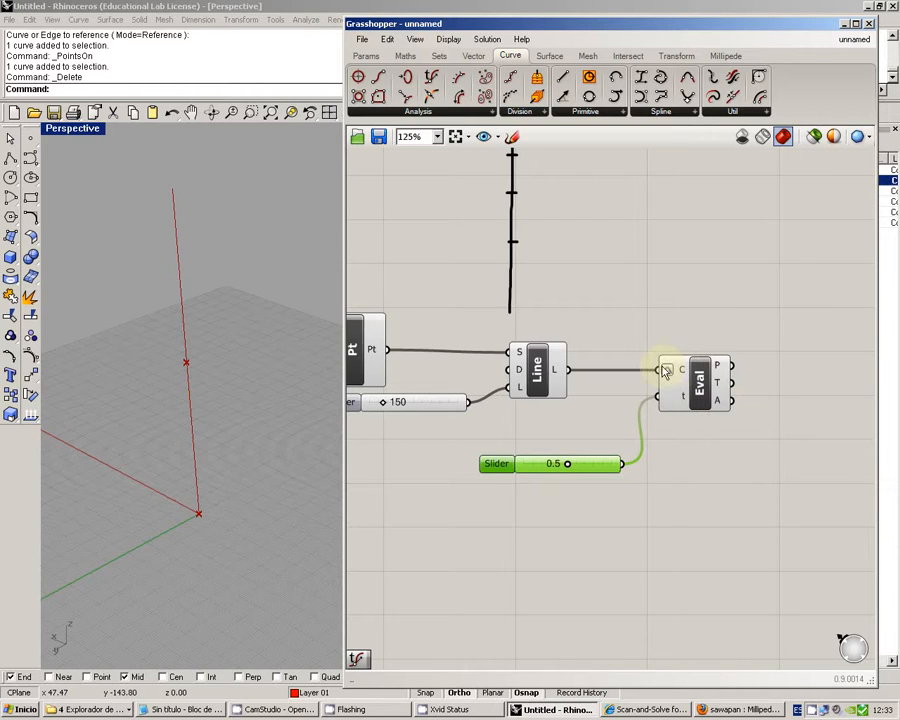
pyautogui.moveTo(713, 301)
pyautogui.mouseDown(button='right')
pyautogui.moveTo(689, 297)
pyautogui.moveTo(732, 300)
pyautogui.moveTo(720, 297)
pyautogui.moveTo(725, 319)
pyautogui.moveTo(711, 325)
pyautogui.moveTo(709, 311)
pyautogui.moveTo(730, 297)
pyautogui.mouseUp(button='right')
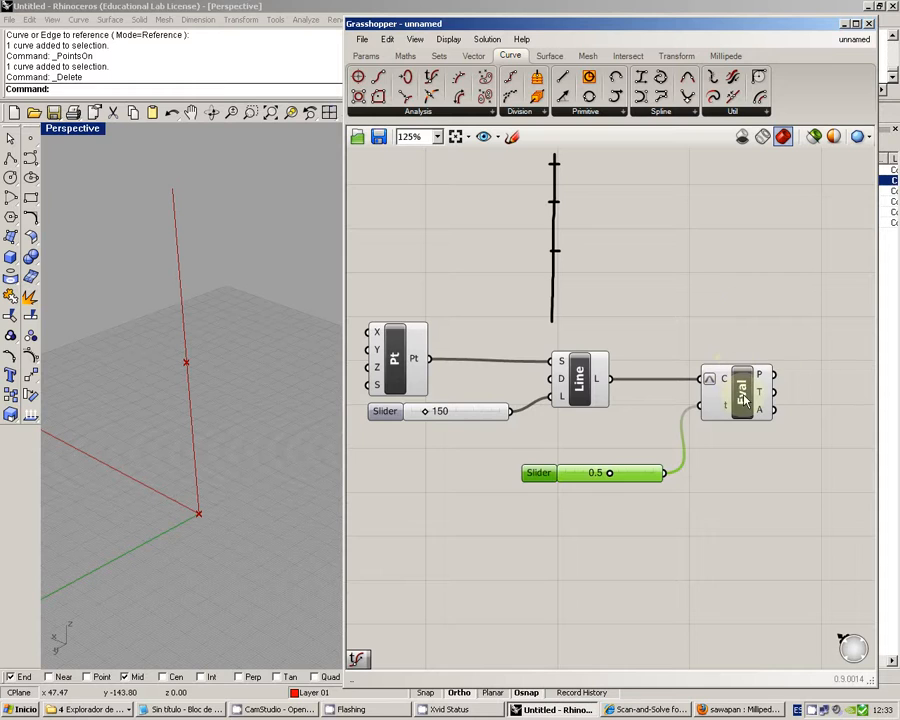
pyautogui.moveTo(601, 478)
pyautogui.mouseDown()
pyautogui.moveTo(635, 474)
pyautogui.moveTo(614, 474)
pyautogui.mouseUp()
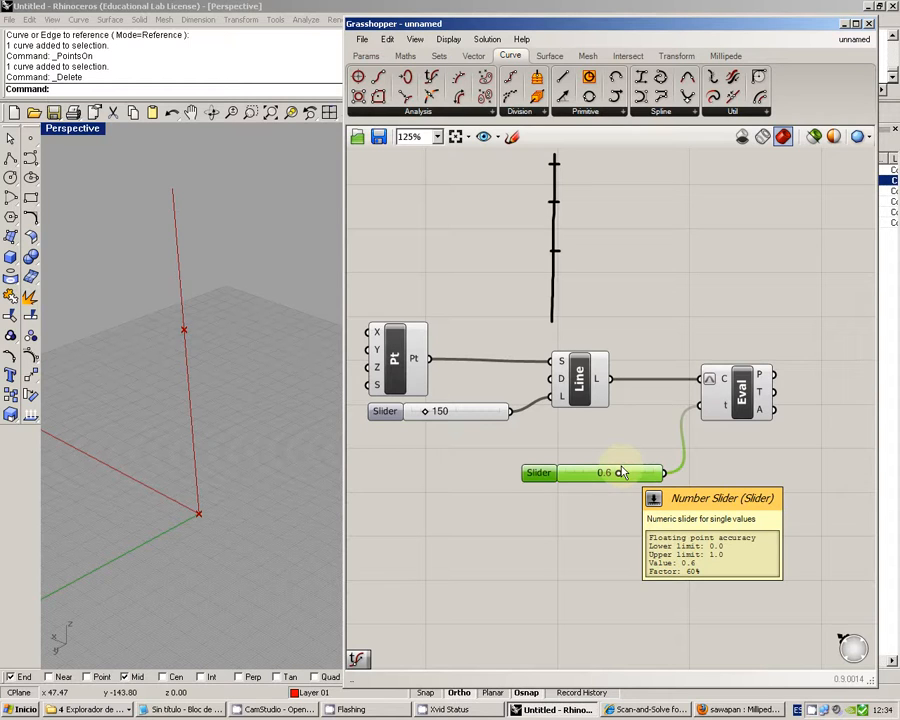
# Add a Perp Frame component, delete the Evaluate Curve component, and move Perp Frame into its place.
pyautogui.click(431, 113)
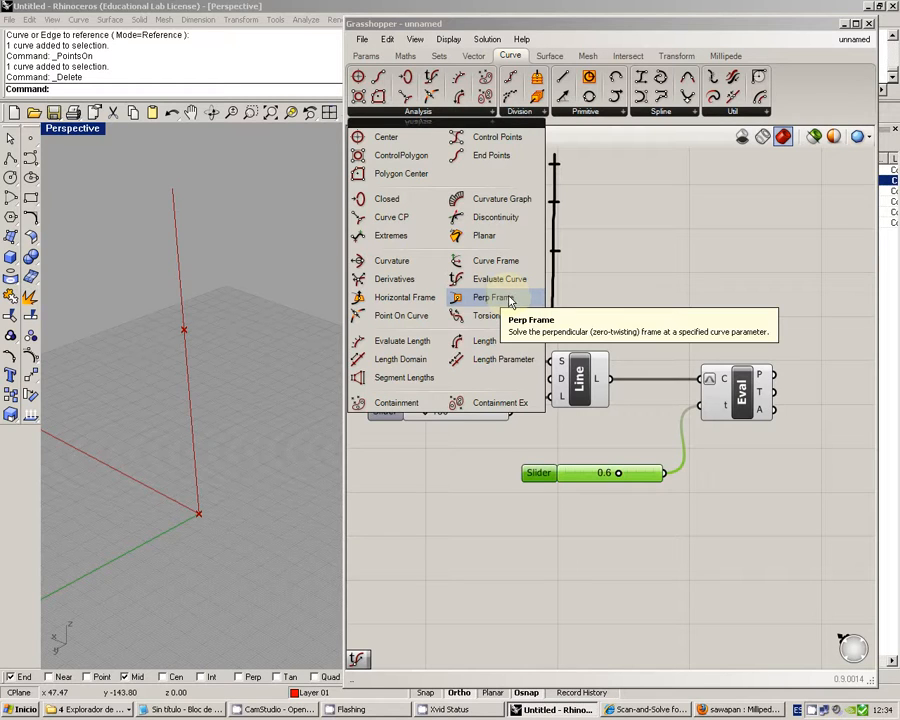
pyautogui.moveTo(510, 300); pyautogui.dragTo(735, 317)
pyautogui.click(741, 402)
pyautogui.moveTo(741, 402); pyautogui.dragTo(750, 407)
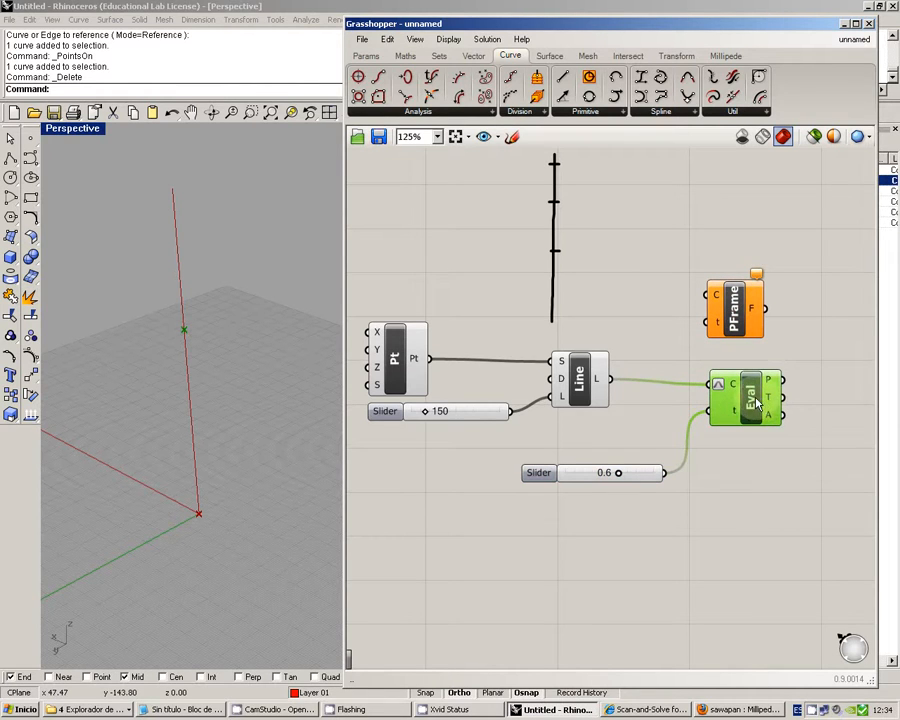
pyautogui.press('Delete')
pyautogui.moveTo(738, 302); pyautogui.dragTo(738, 386)
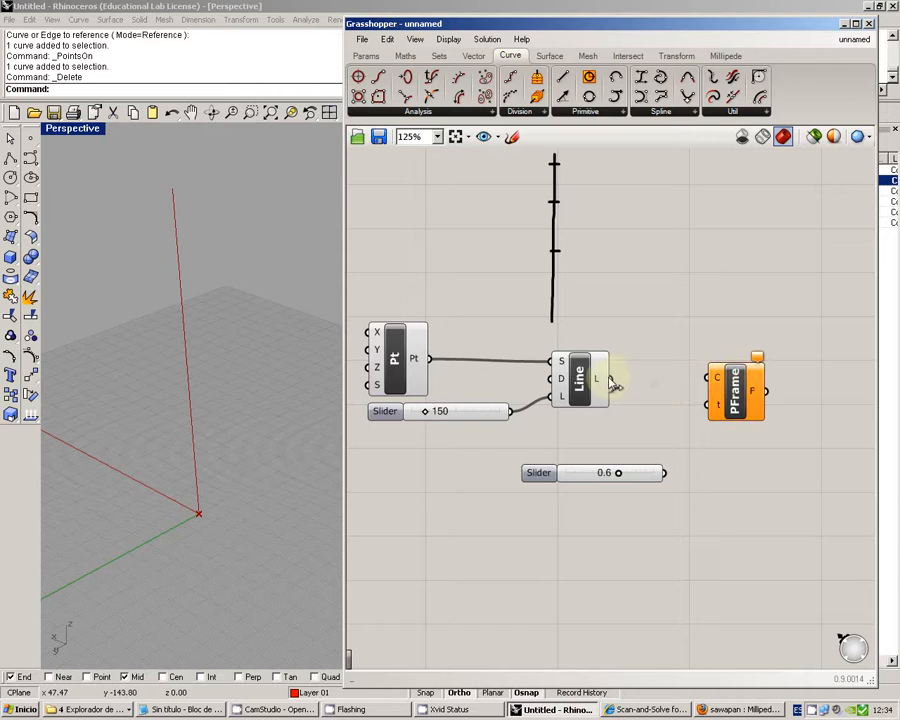
# Connect the Line output to Perp Frame's C input and the 0.6 slider to its t input.
pyautogui.moveTo(611, 378); pyautogui.dragTo(707, 378)
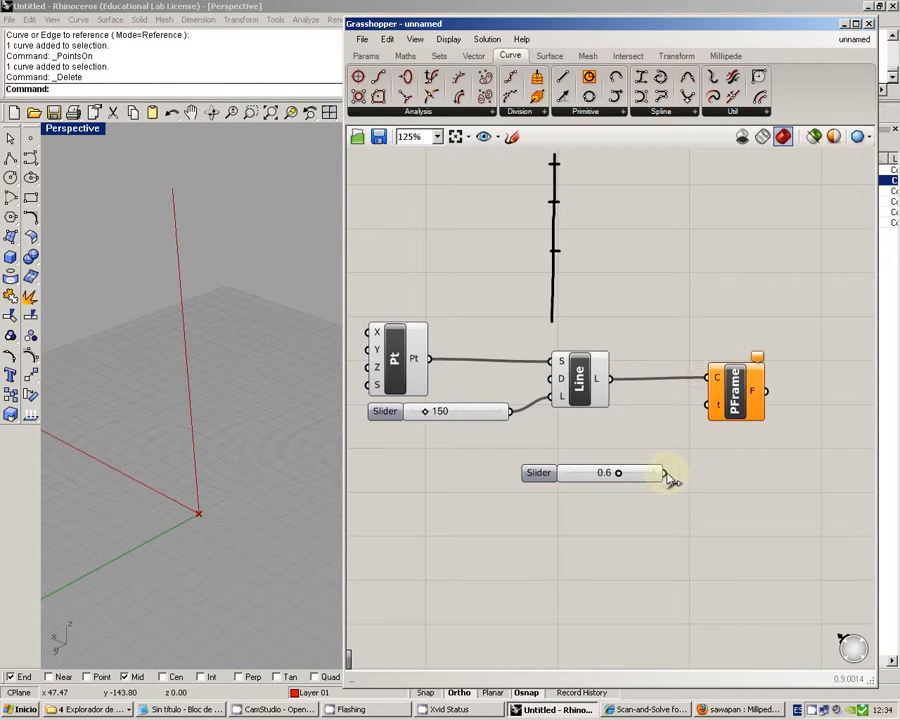
pyautogui.moveTo(664, 473); pyautogui.dragTo(709, 405)
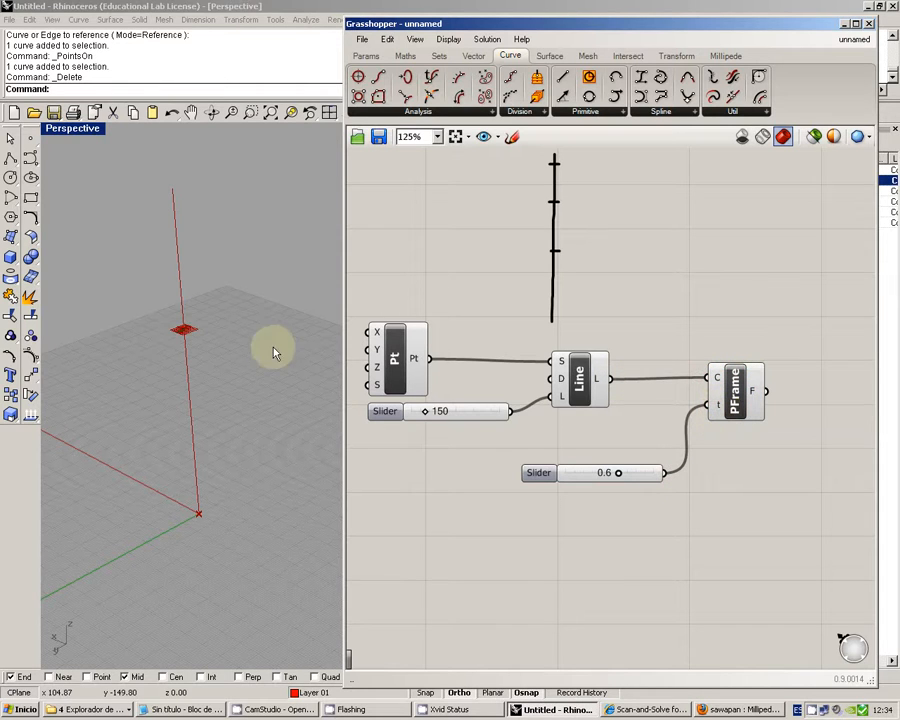
pyautogui.moveTo(262, 344); pyautogui.dragTo(200, 344, button='right')
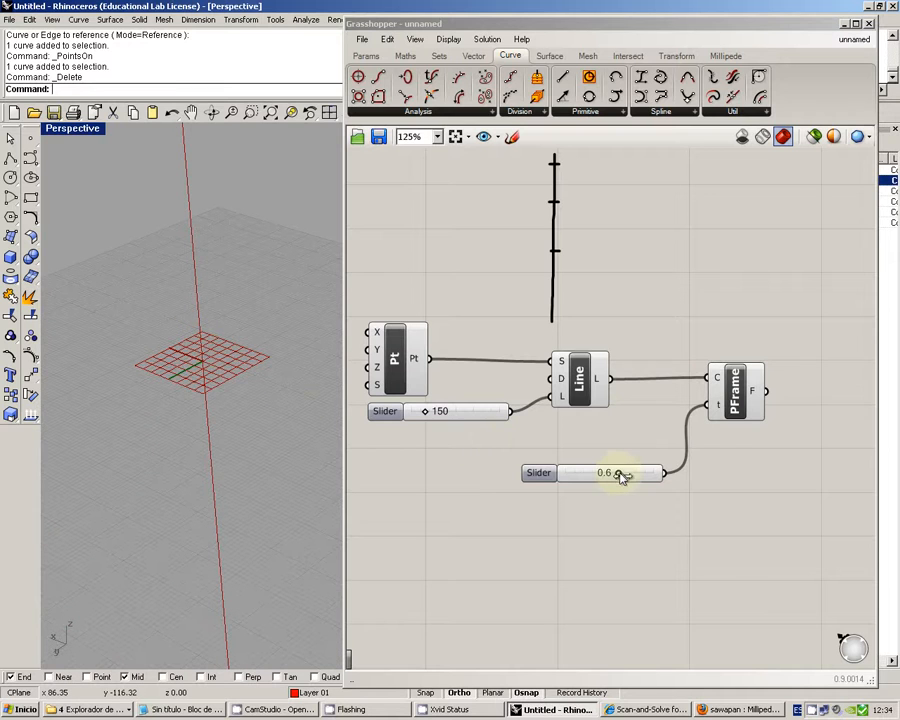
# Set the Perp Frame parameter slider to 0.7 and inspect the frame's orientation on the trunk line.
pyautogui.moveTo(624, 474)
pyautogui.mouseDown()
pyautogui.moveTo(633, 476)
pyautogui.moveTo(603, 472)
pyautogui.moveTo(619, 472)
pyautogui.mouseUp()
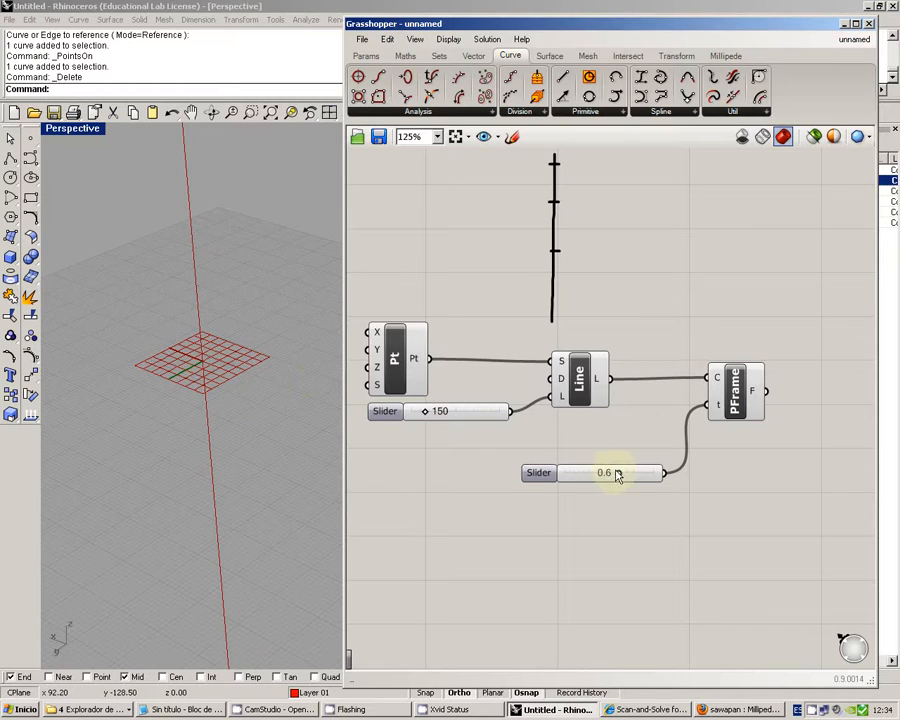
pyautogui.moveTo(617, 476); pyautogui.dragTo(623, 474)
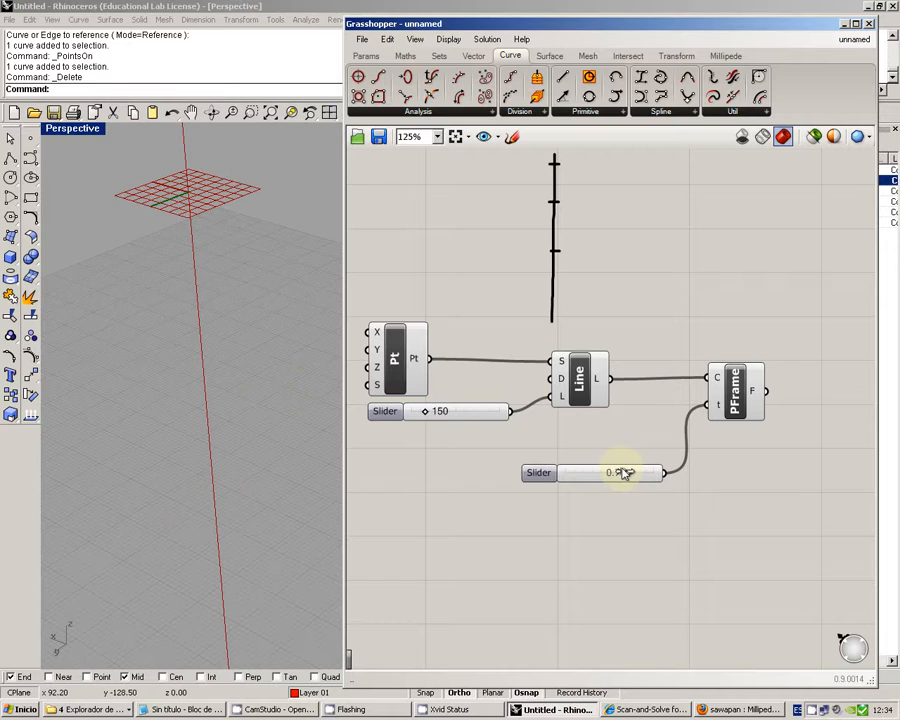
pyautogui.moveTo(321, 368); pyautogui.dragTo(150, 503, button='right')
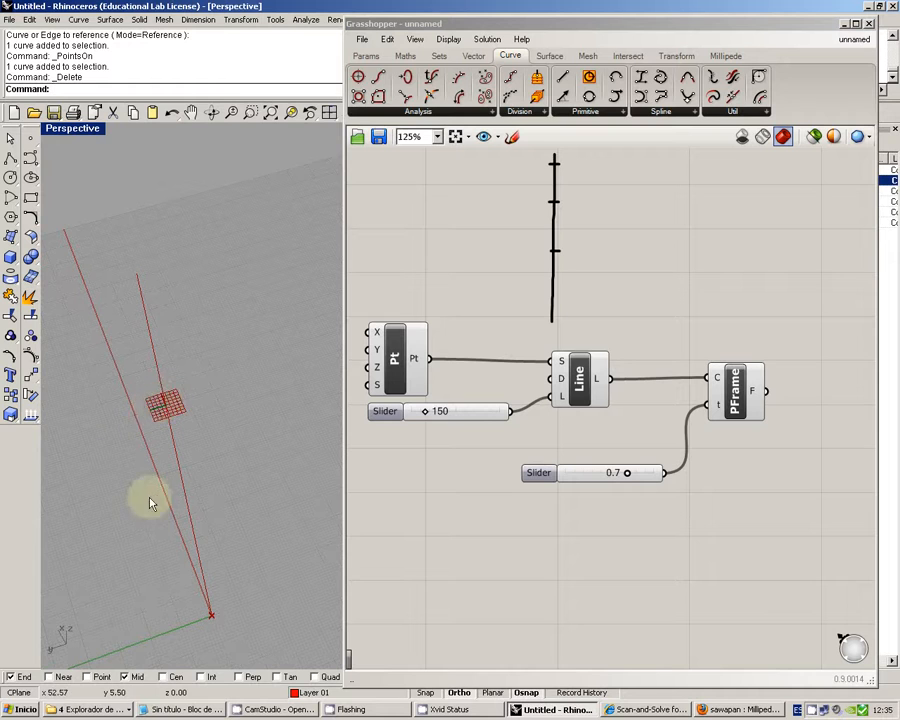
pyautogui.moveTo(153, 640); pyautogui.dragTo(174, 485, button='right')
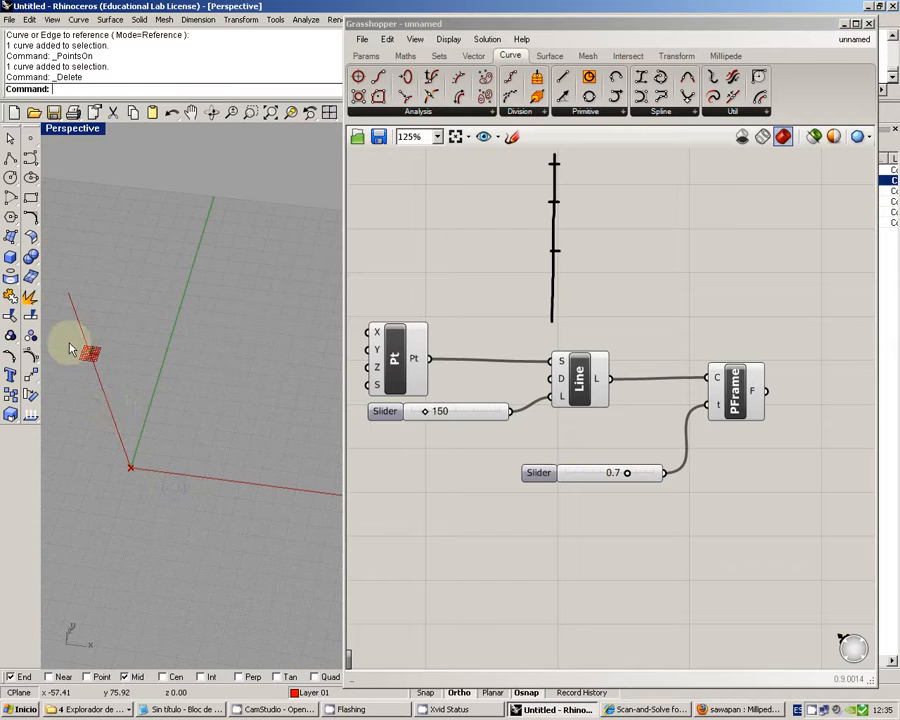
pyautogui.scroll(10, 87, 358)
pyautogui.scroll(-10, 134, 342)
pyautogui.scroll(10, 130, 338)
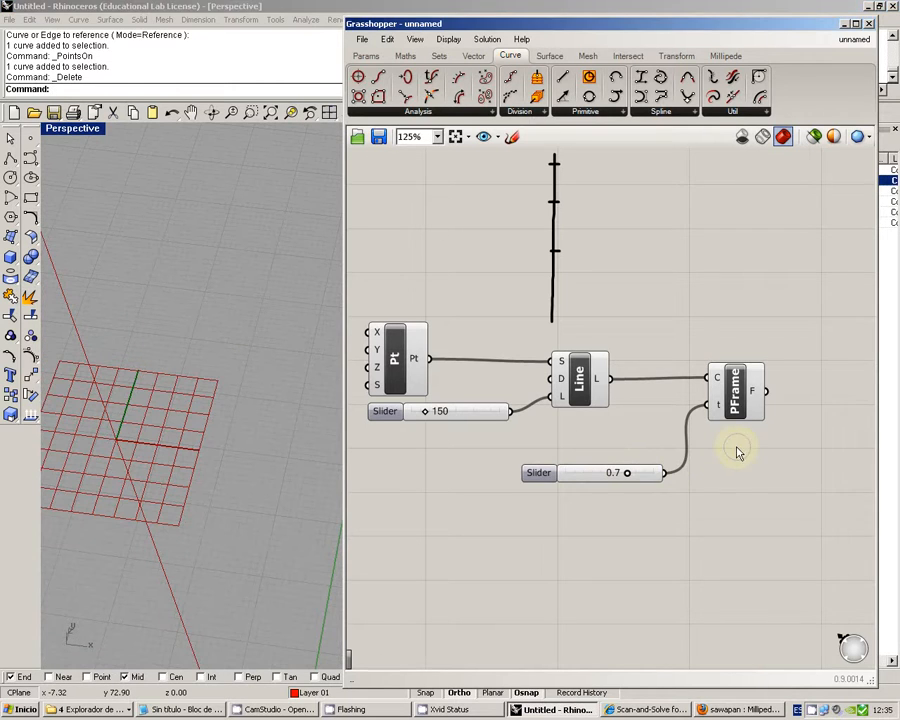
# Shift the 0.7 slider slightly farther from Perp Frame, beneath the Line component, and view the whole trunk line.
pyautogui.moveTo(739, 452); pyautogui.dragTo(715, 441, button='right')
pyautogui.moveTo(657, 474); pyautogui.dragTo(704, 441, button='right')
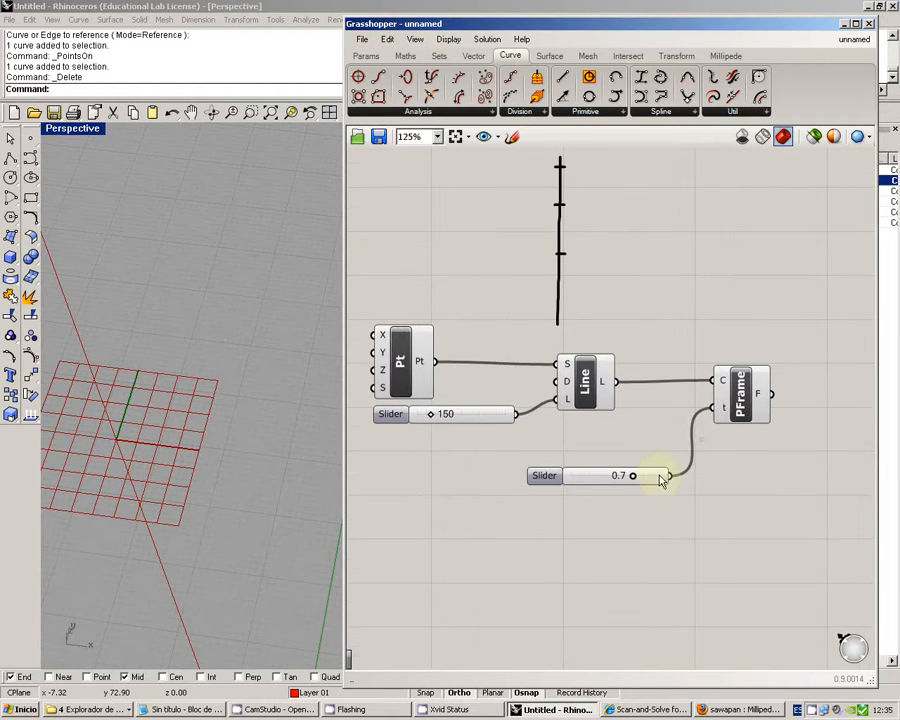
pyautogui.moveTo(658, 477); pyautogui.dragTo(640, 471)
pyautogui.moveTo(291, 412); pyautogui.dragTo(277, 394, button='right')
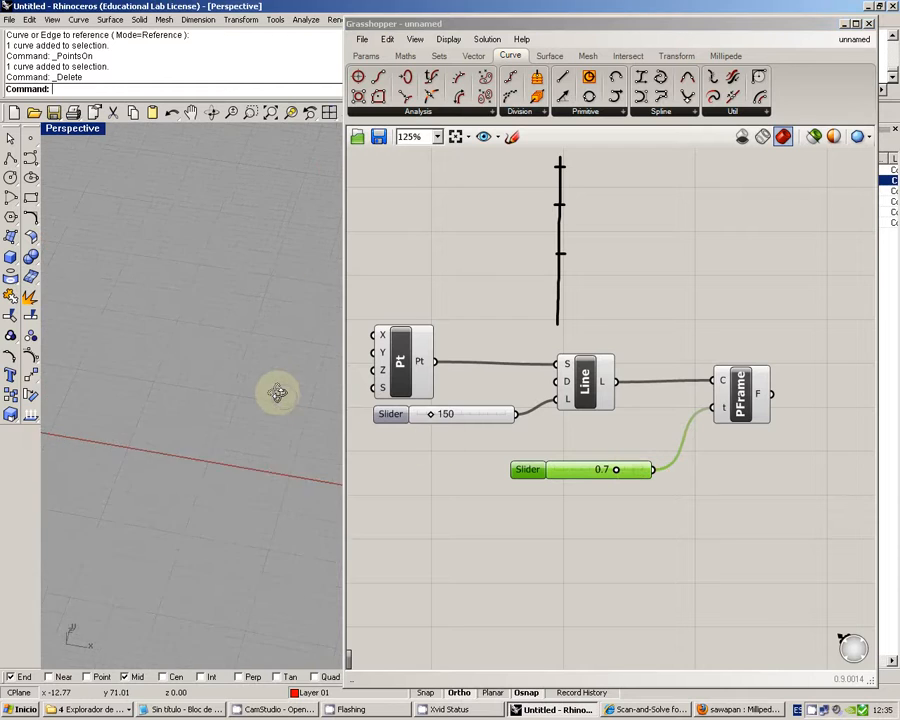
pyautogui.scroll(-10, 268, 394)
pyautogui.scroll(10, 265, 380)
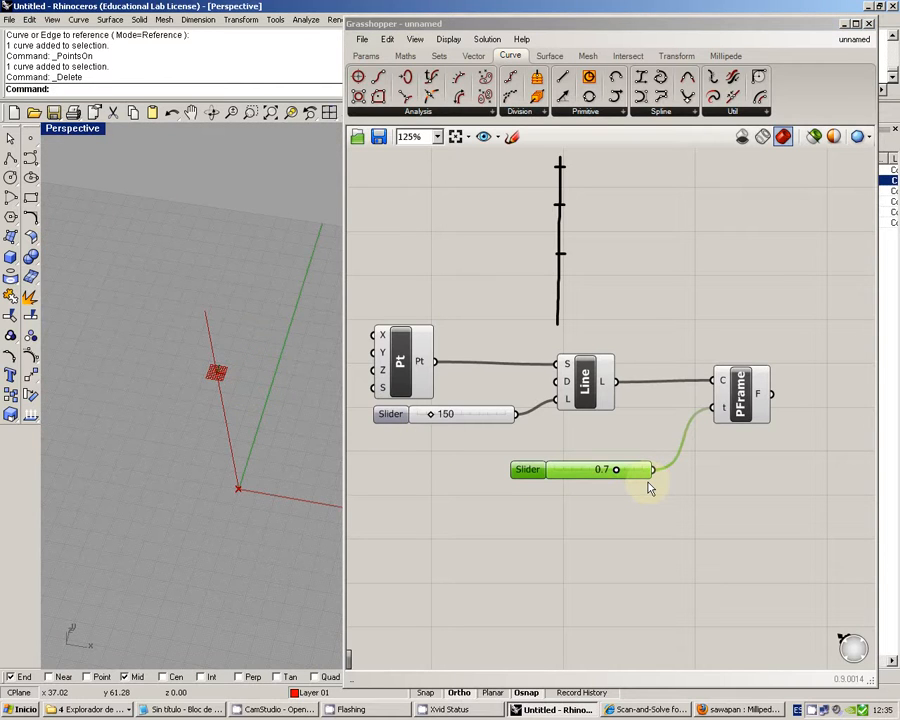
# Make two copies of the 0.7 slider and place them beneath the original.
pyautogui.hotkey('ctrl', 'c')
pyautogui.hotkey('ctrl', 'v')
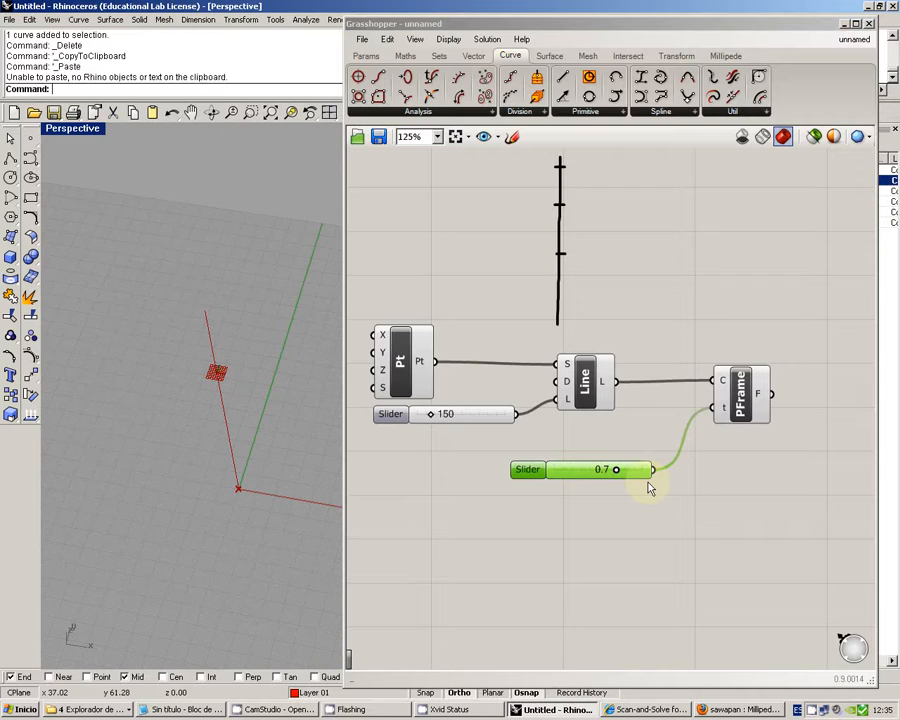
pyautogui.click(645, 478)
pyautogui.hotkey('ctrl', 'c')
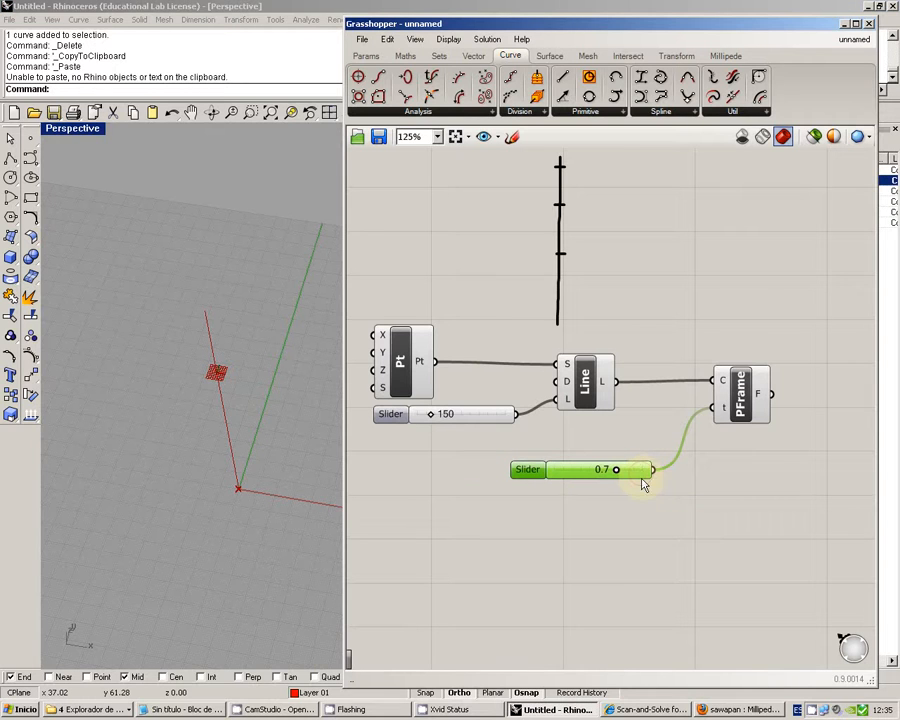
pyautogui.hotkey('ctrl', 'v')
pyautogui.moveTo(645, 480); pyautogui.dragTo(632, 537)
pyautogui.hotkey('ctrl', 'c')
pyautogui.hotkey('ctrl', 'v')
pyautogui.moveTo(621, 345); pyautogui.dragTo(626, 414, button='right')
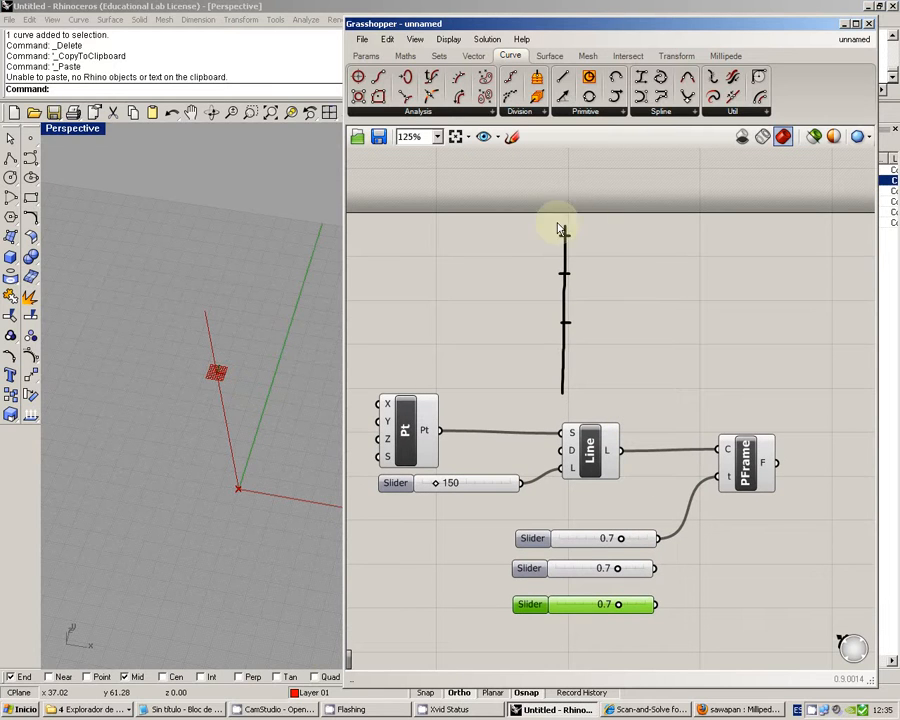
pyautogui.moveTo(651, 430); pyautogui.dragTo(633, 393, button='right')
pyautogui.click(708, 520)
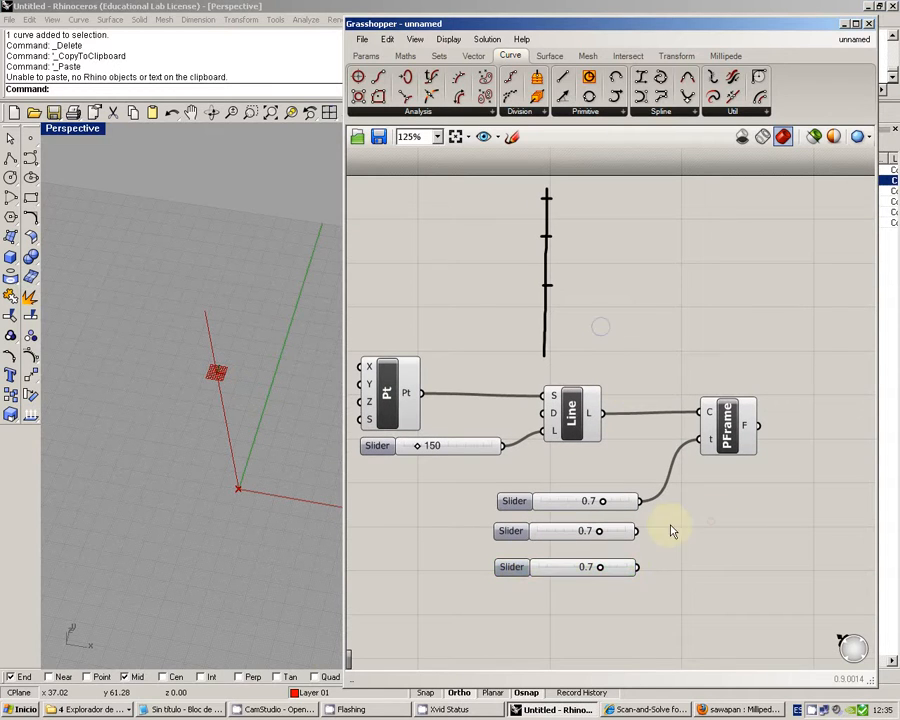
# Connect all three sliders together to Perp Frame's t input and set the two copied sliders to 0.5 and 0.9.
pyautogui.moveTo(712, 418); pyautogui.dragTo(722, 420)
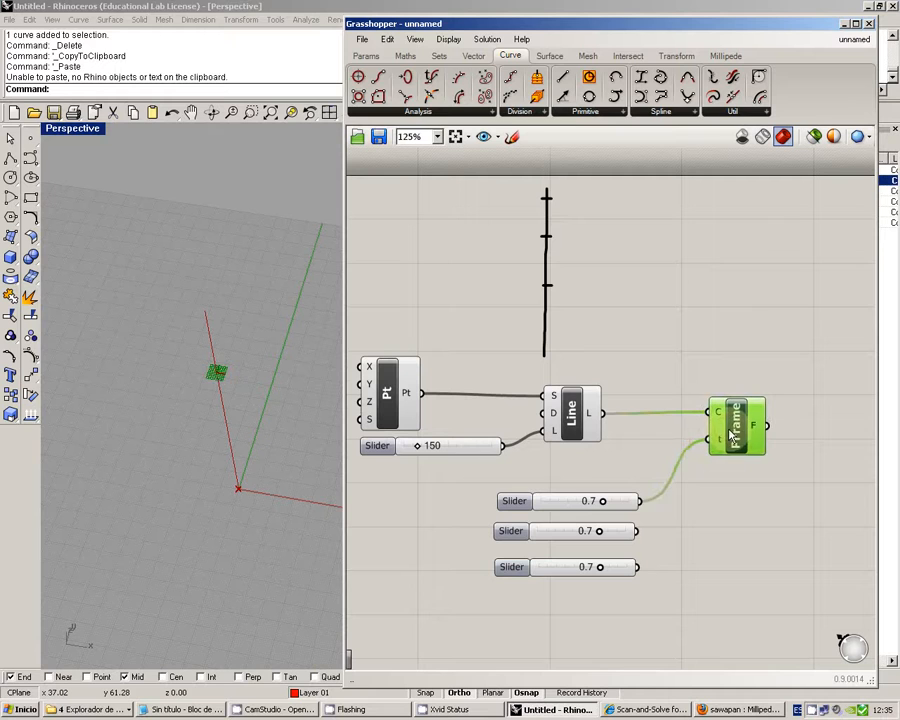
pyautogui.click(685, 512)
pyautogui.moveTo(637, 531); pyautogui.dragTo(712, 448)
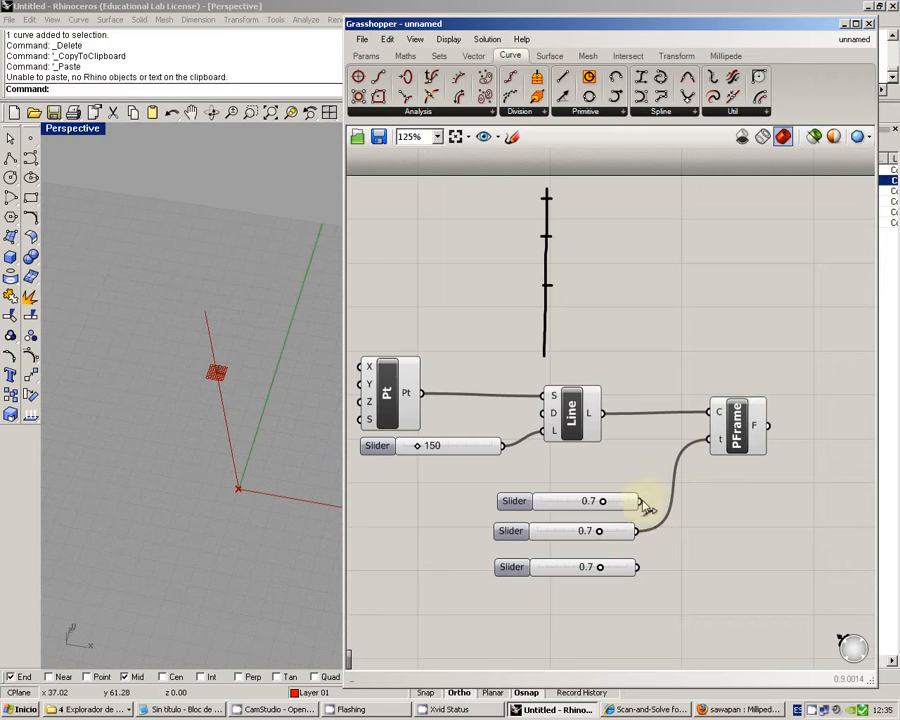
pyautogui.moveTo(645, 505); pyautogui.dragTo(714, 441)
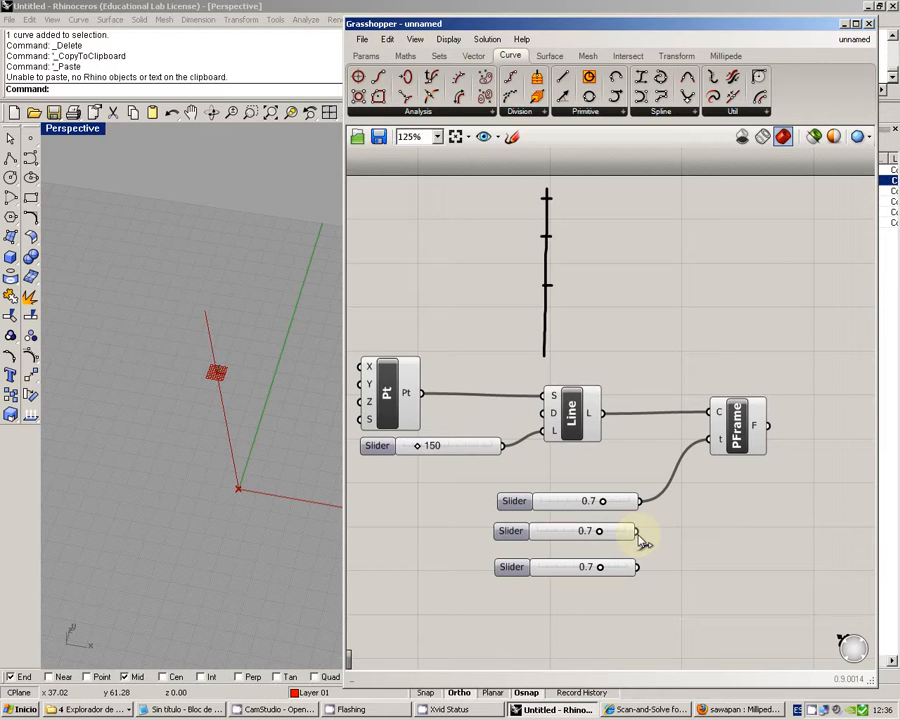
pyautogui.moveTo(652, 538); pyautogui.dragTo(710, 452)
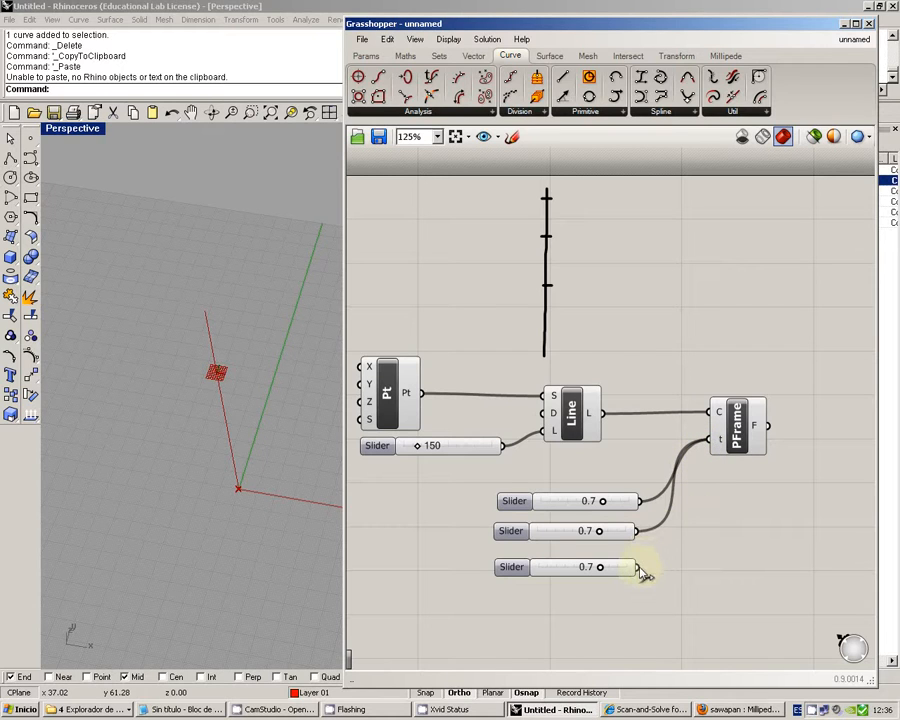
pyautogui.moveTo(648, 573); pyautogui.dragTo(710, 449)
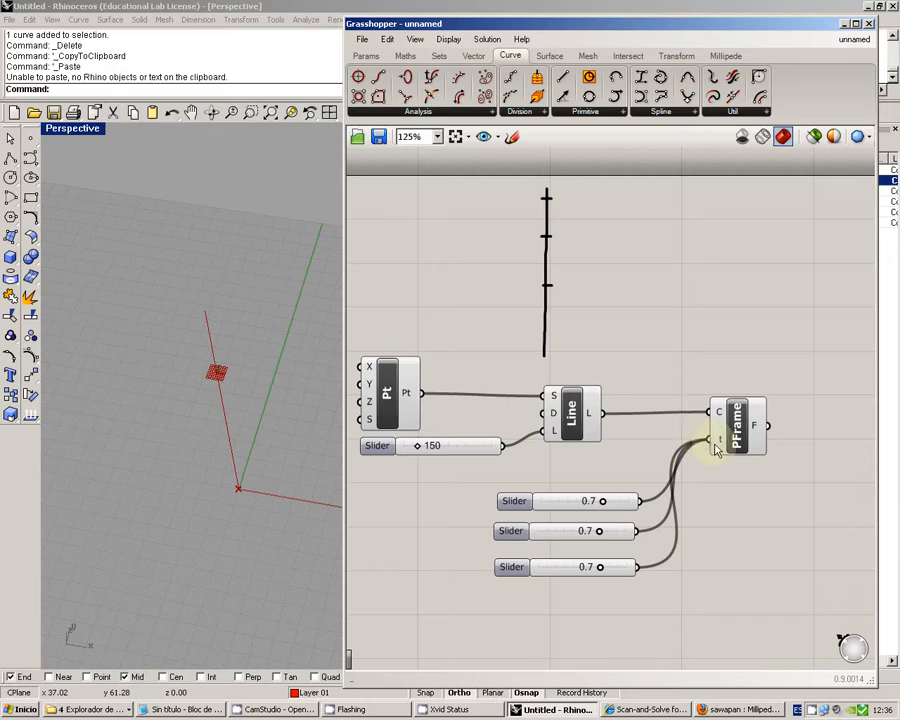
pyautogui.moveTo(599, 533); pyautogui.dragTo(620, 569)
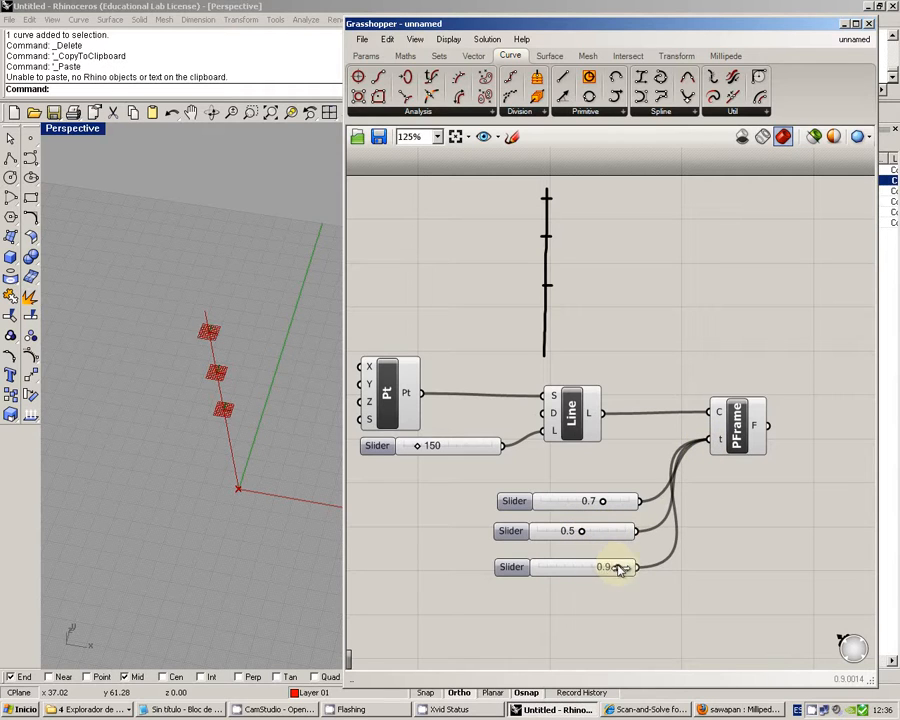
# Check the Line output's data and reparameterize Perp Frame's C input.
pyautogui.moveTo(722, 414)
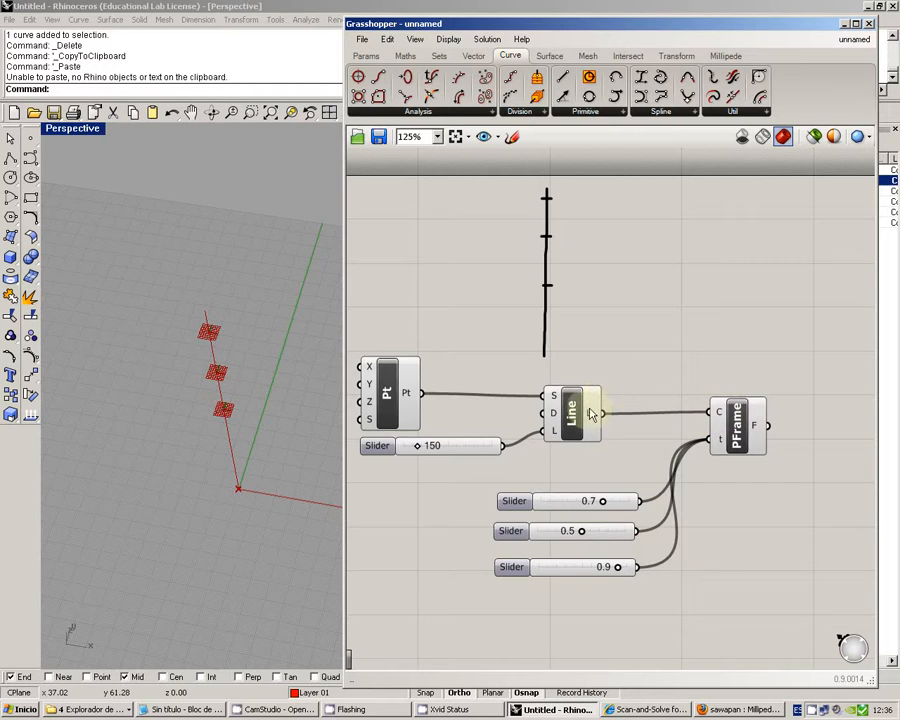
pyautogui.moveTo(590, 418)
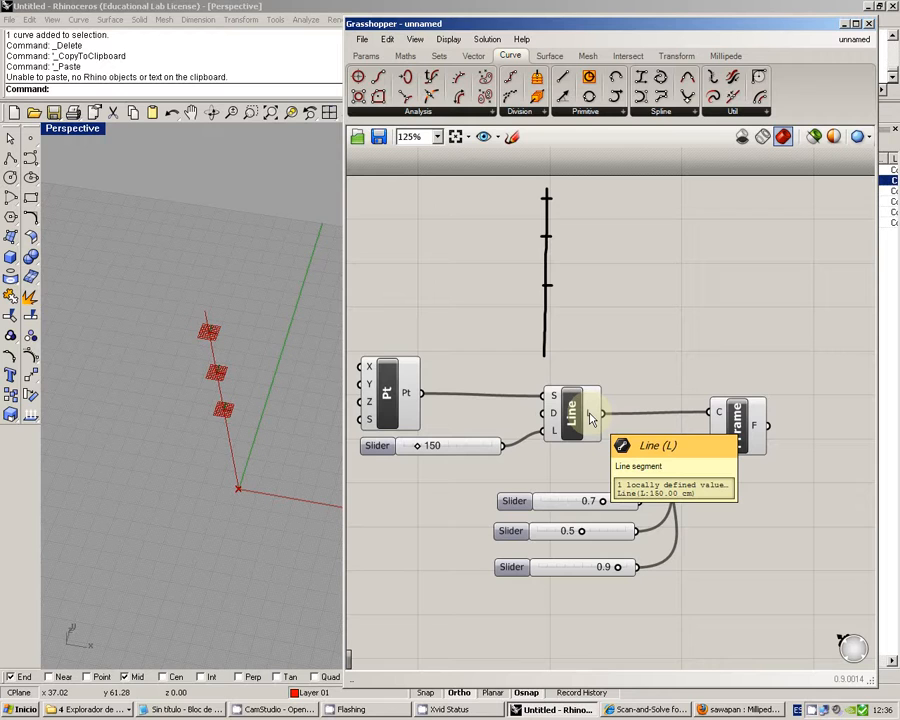
pyautogui.rightClick(721, 413)
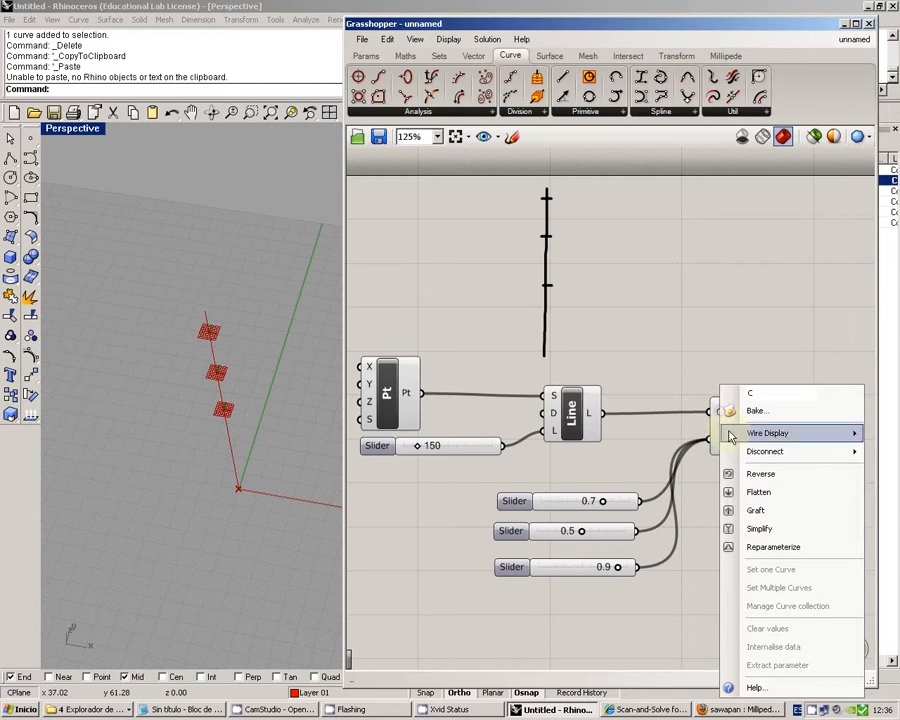
pyautogui.click(789, 549)
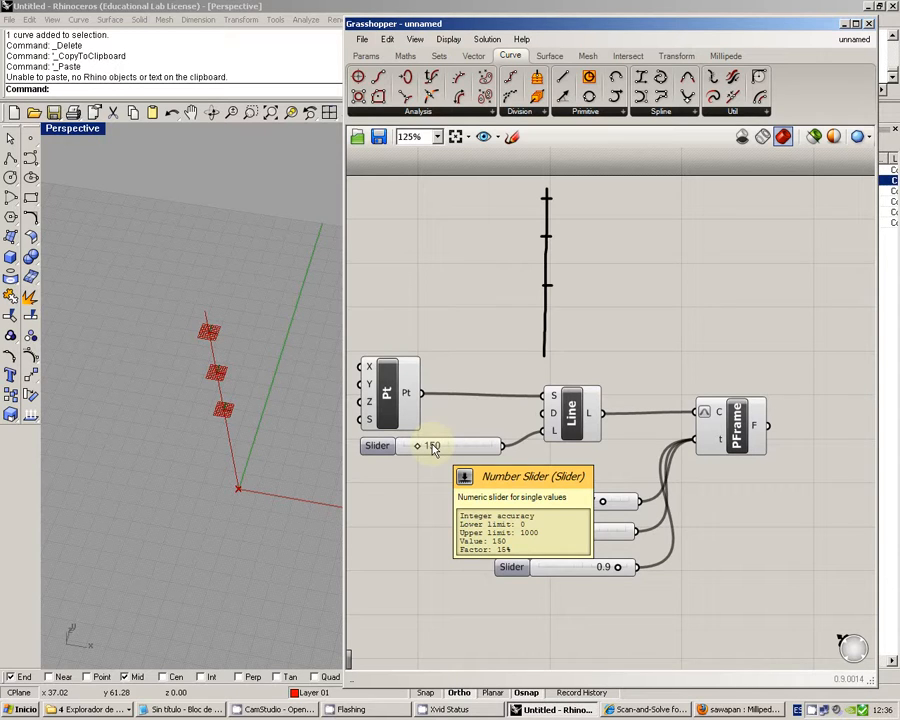
pyautogui.moveTo(689, 522); pyautogui.dragTo(705, 476, button='right')
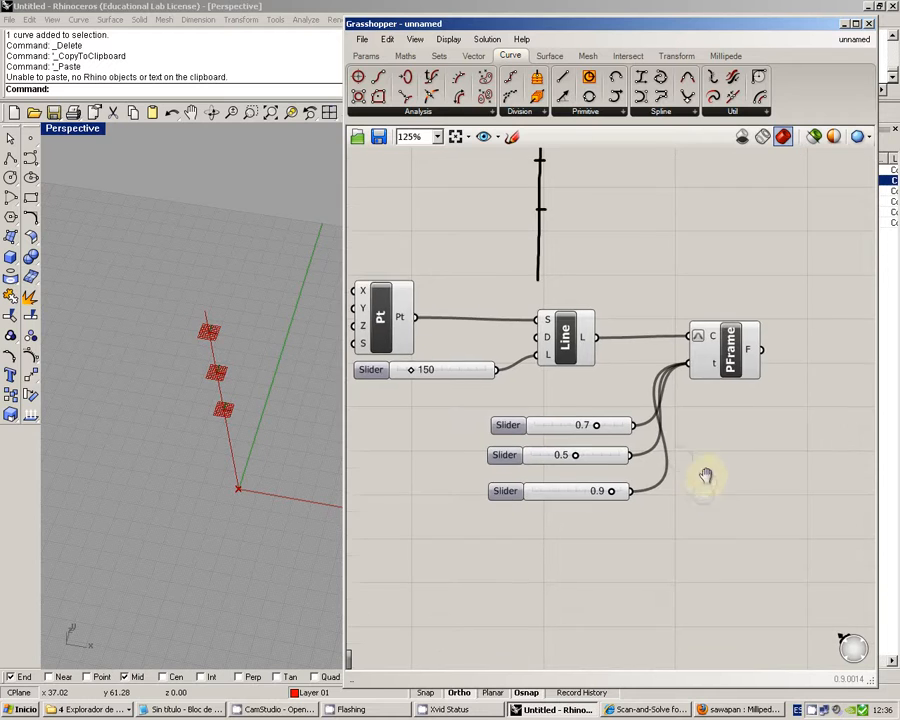
pyautogui.scroll(1, 705, 476)
pyautogui.moveTo(240, 470); pyautogui.dragTo(233, 381, button='right')
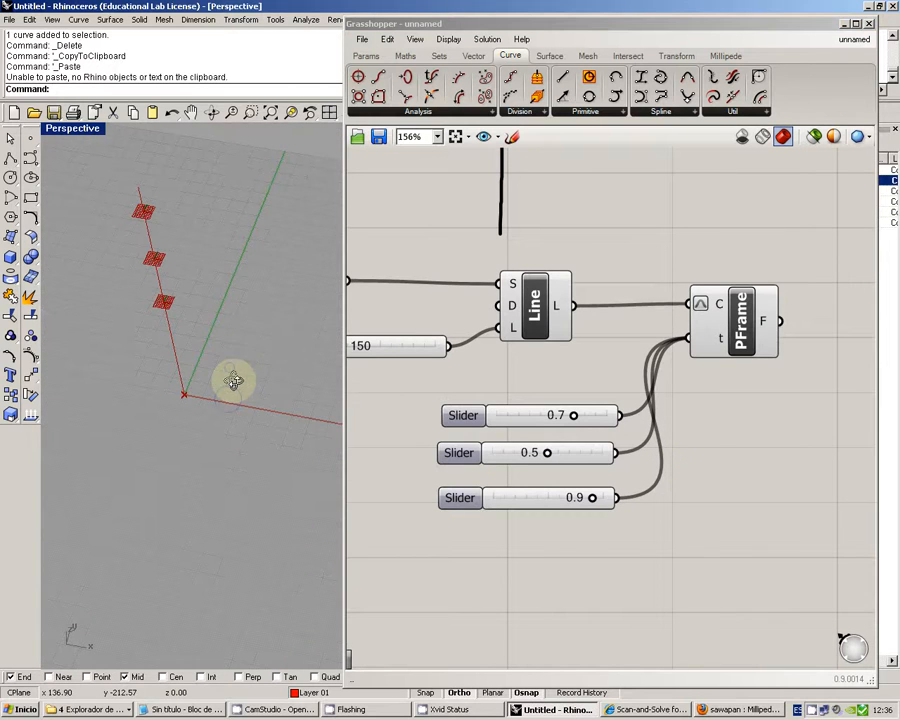
pyautogui.click(10, 157)
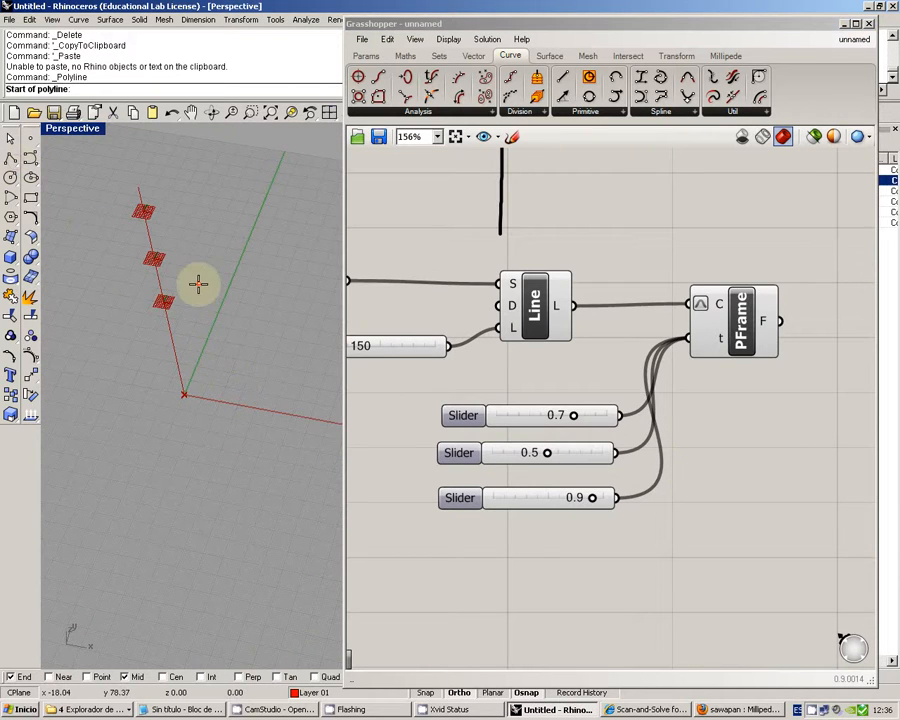
pyautogui.press('Escape')
pyautogui.moveTo(215, 303)
pyautogui.mouseDown(button='right')
pyautogui.moveTo(201, 293)
pyautogui.moveTo(215, 301)
pyautogui.moveTo(211, 293)
pyautogui.moveTo(201, 297)
pyautogui.mouseUp(button='right')
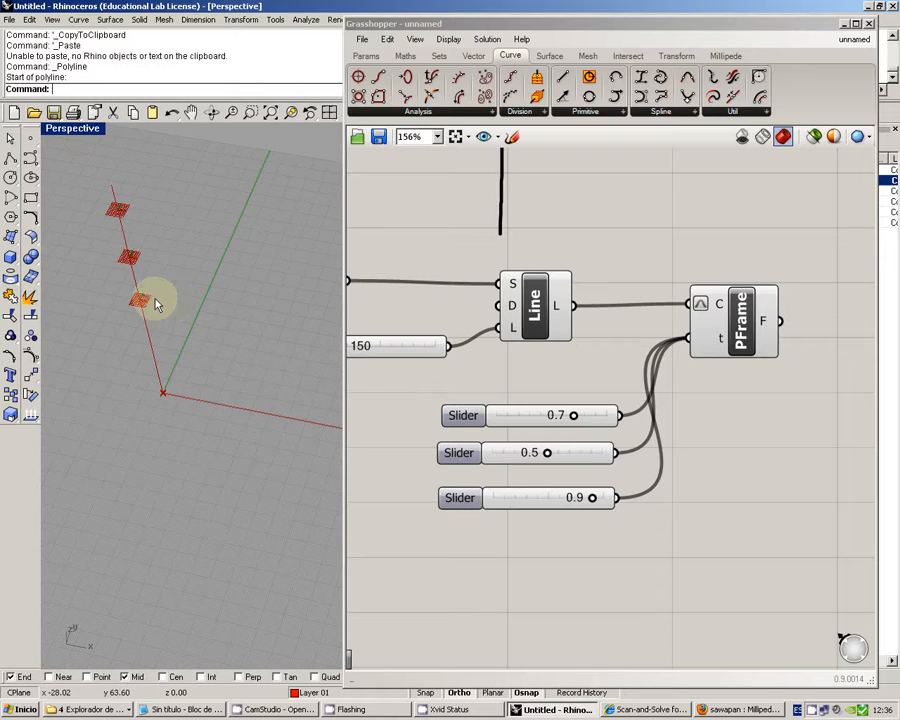
# Draw a temporary rectangle around the trunk line's base in Rhino, zoom to the selection with ZS, and delete the rectangle.
pyautogui.click(32, 197)
pyautogui.click(104, 320)
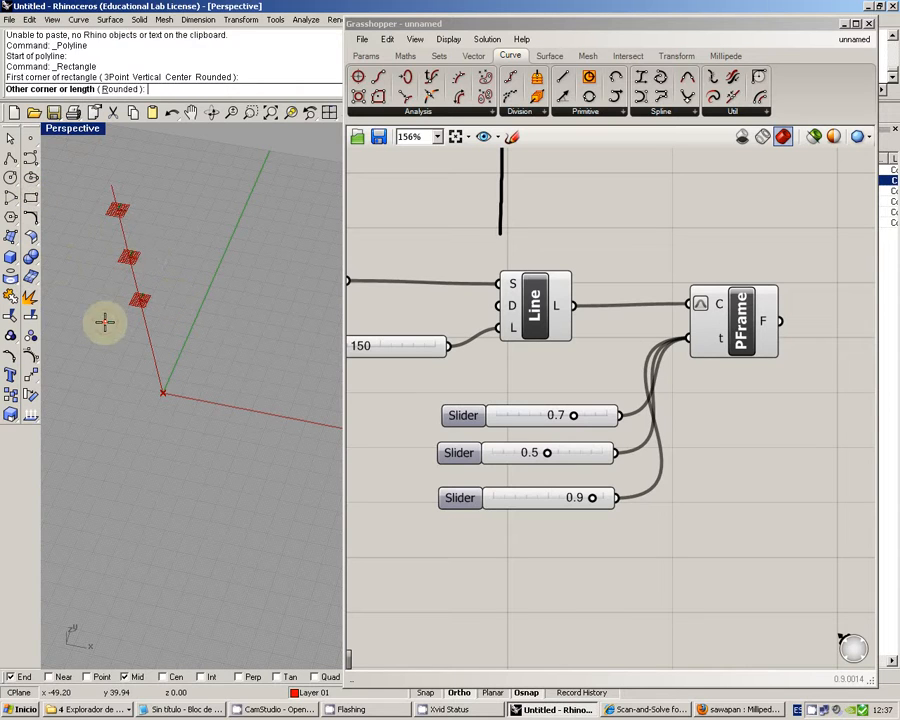
pyautogui.click(222, 457)
pyautogui.click(228, 459)
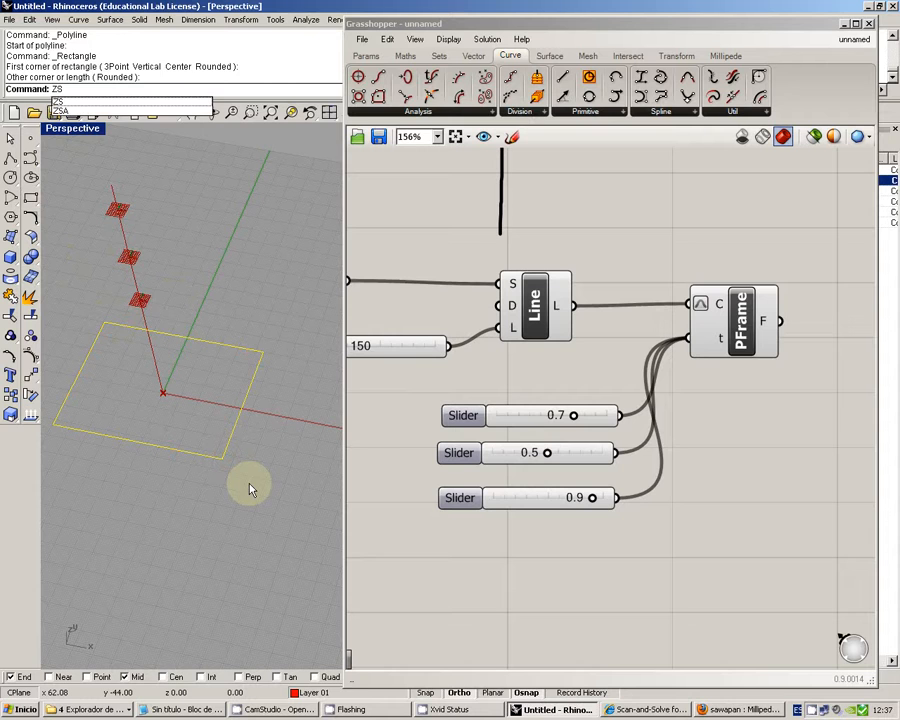
pyautogui.press('Return')
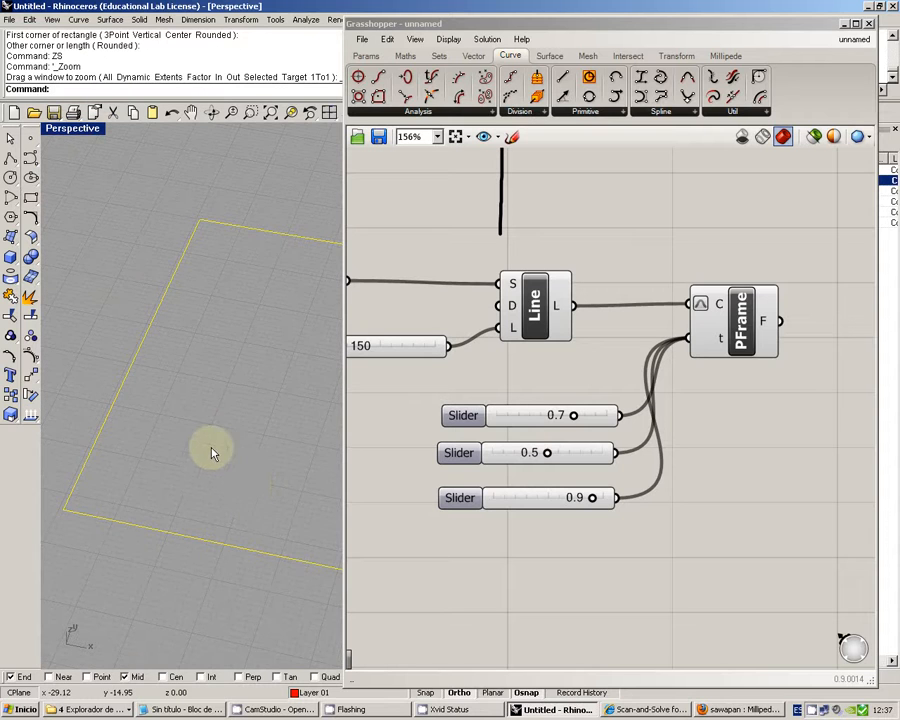
pyautogui.moveTo(110, 423); pyautogui.dragTo(221, 387, button='right')
pyautogui.press('Delete')
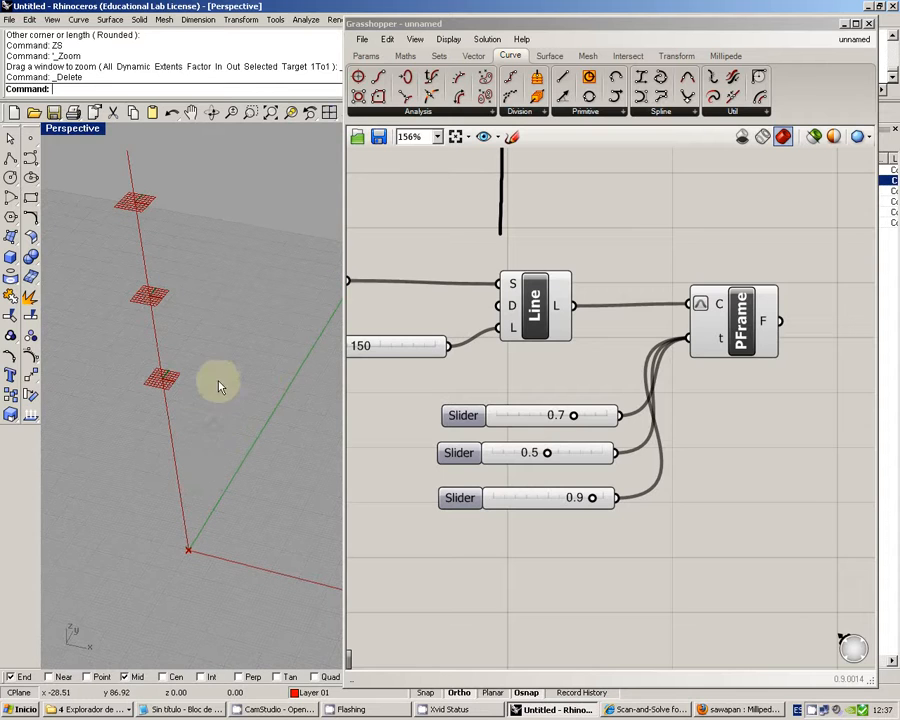
# Stack the 0.5 and 0.9 sliders neatly under the first parameter slider and set that first slider to 0.8.
pyautogui.moveTo(679, 399); pyautogui.dragTo(700, 420, button='right')
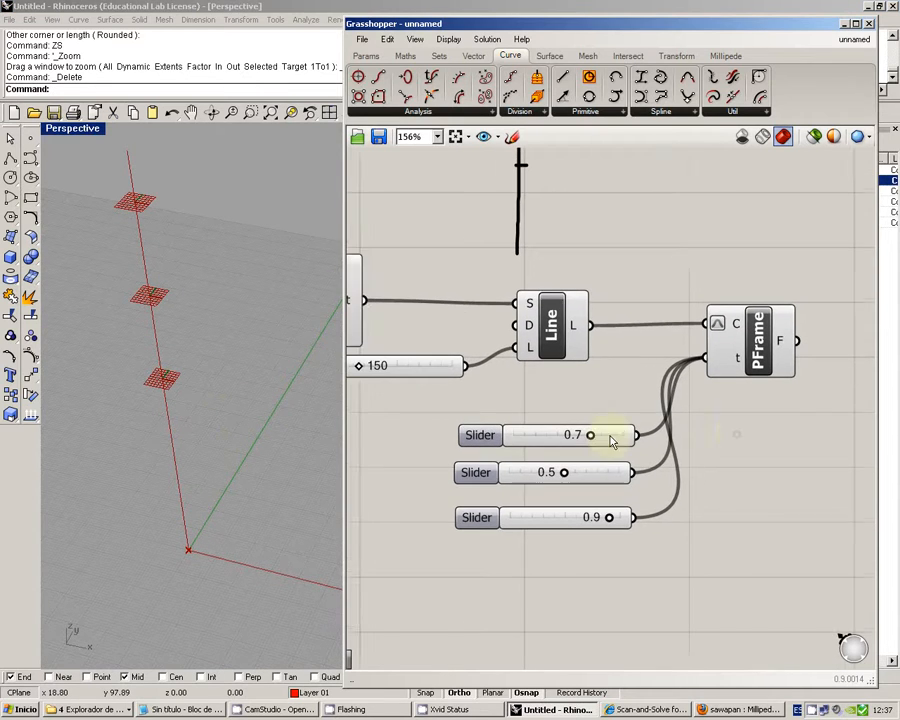
pyautogui.moveTo(592, 436)
pyautogui.mouseDown()
pyautogui.moveTo(558, 438)
pyautogui.moveTo(618, 432)
pyautogui.moveTo(591, 434)
pyautogui.mouseUp()
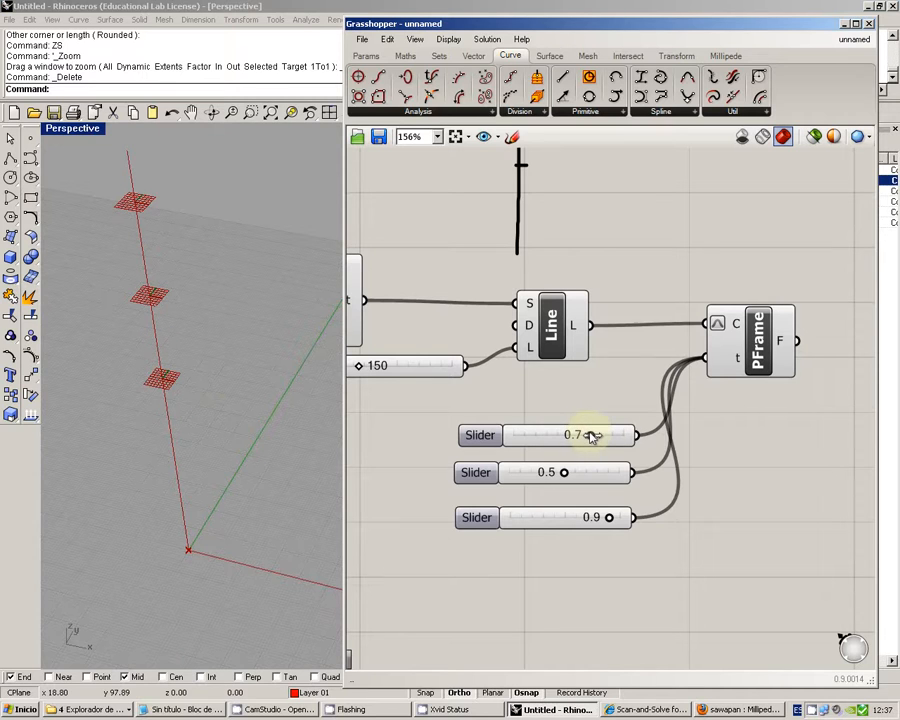
pyautogui.click(607, 482)
pyautogui.moveTo(607, 482); pyautogui.dragTo(614, 475)
pyautogui.moveTo(577, 517); pyautogui.dragTo(563, 495)
pyautogui.click(591, 525)
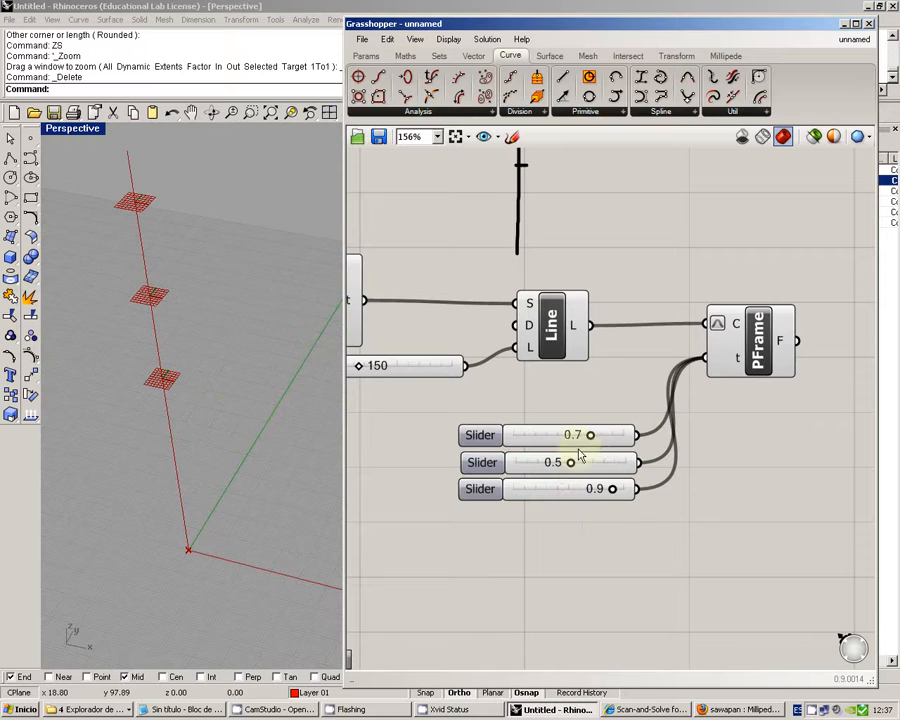
pyautogui.moveTo(591, 436)
pyautogui.mouseDown()
pyautogui.moveTo(544, 430)
pyautogui.moveTo(605, 437)
pyautogui.mouseUp()
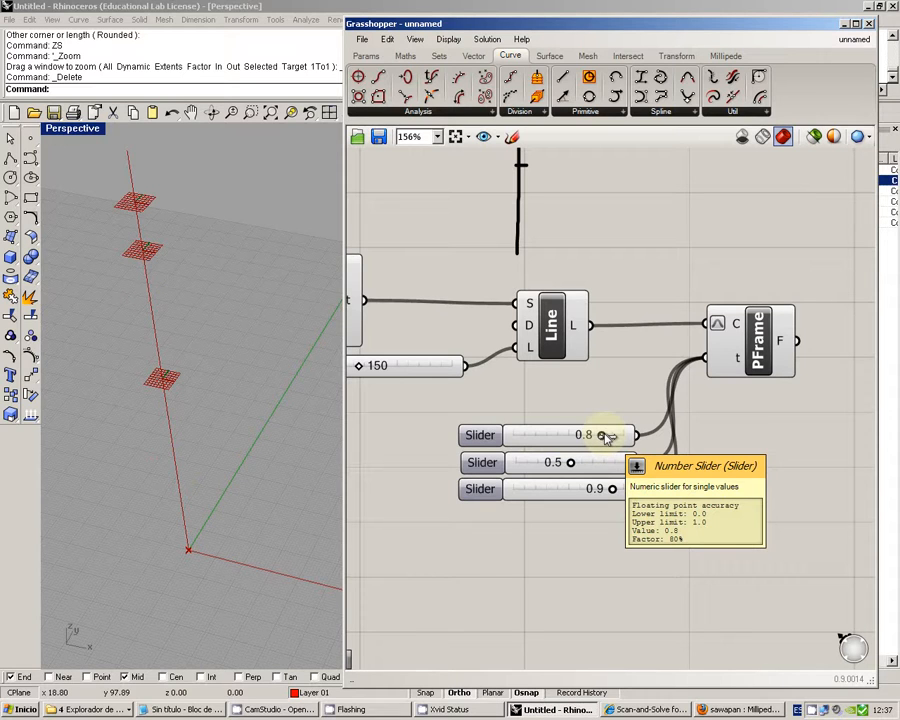
# Add a Gene Pool component beneath the three parameter sliders.
pyautogui.scroll(-1, 643, 350)
pyautogui.moveTo(641, 339); pyautogui.dragTo(621, 328, button='right')
pyautogui.scroll(-1, 643, 315)
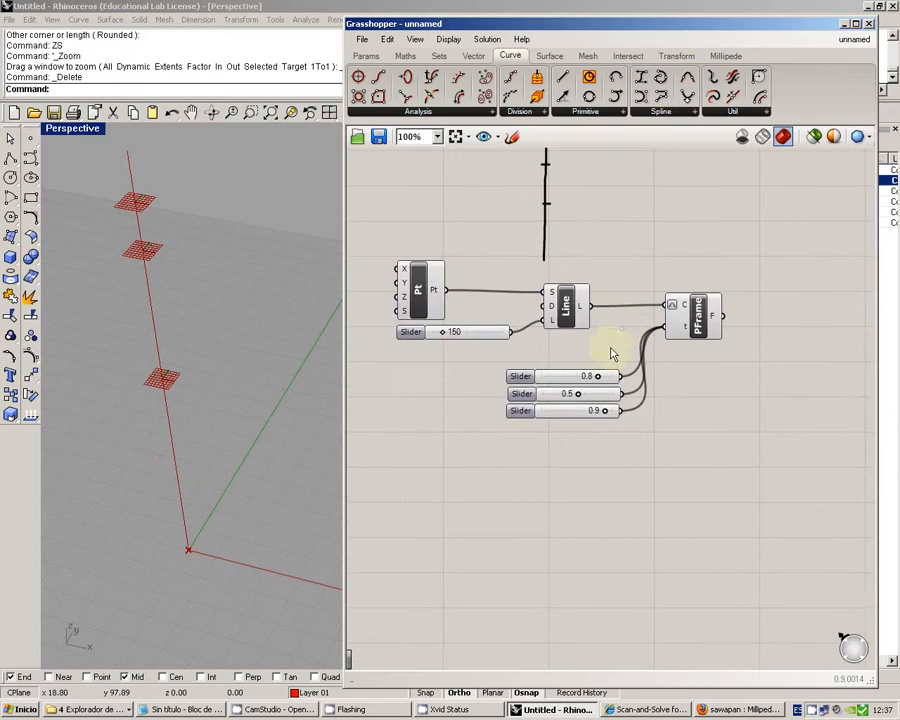
pyautogui.doubleClick(578, 457)
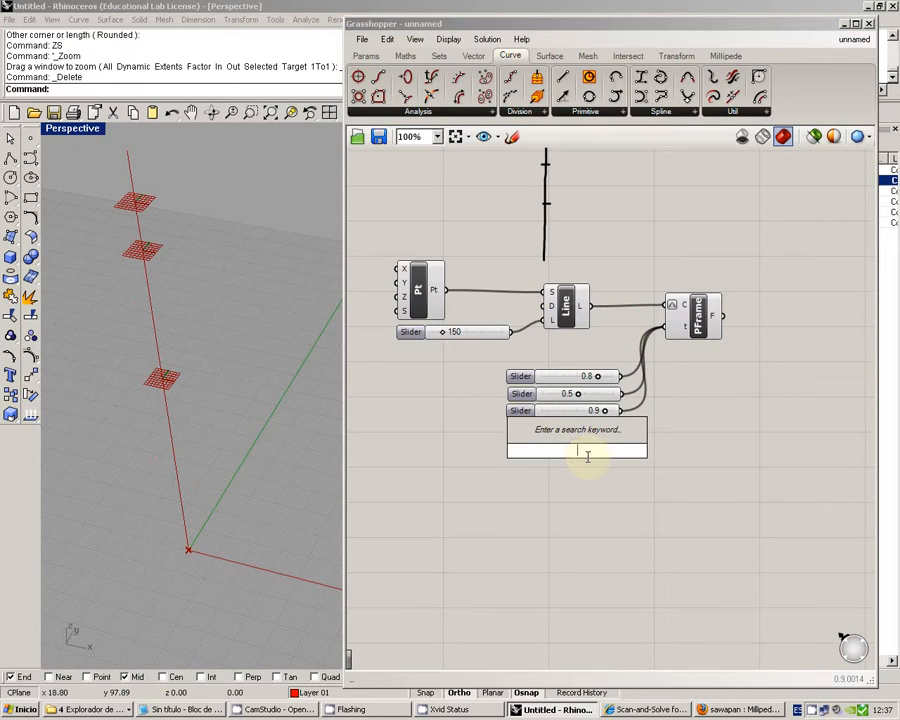
pyautogui.write('ge')
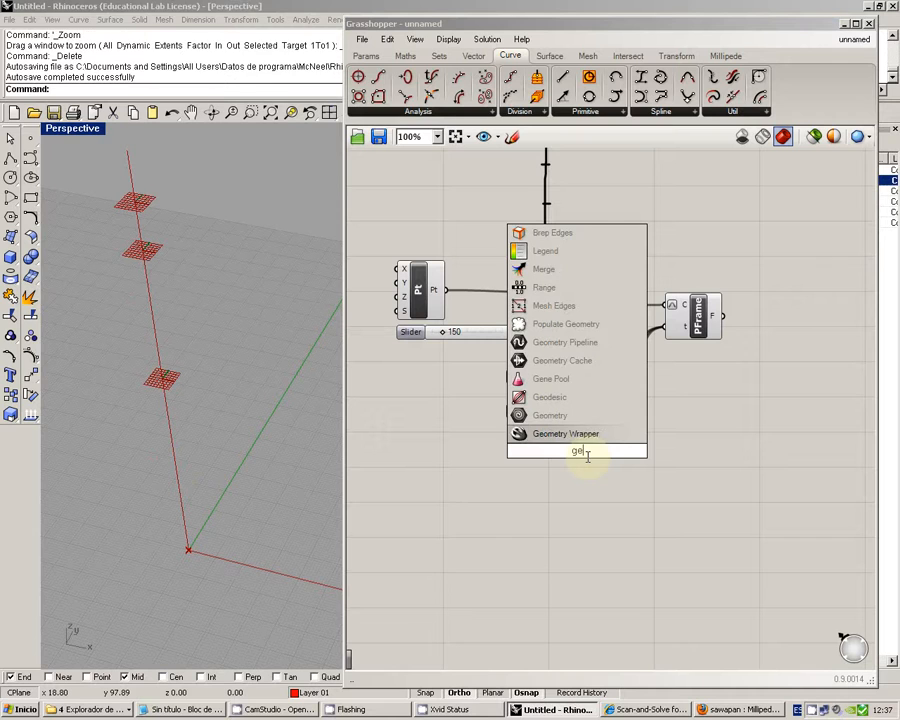
pyautogui.write('n')
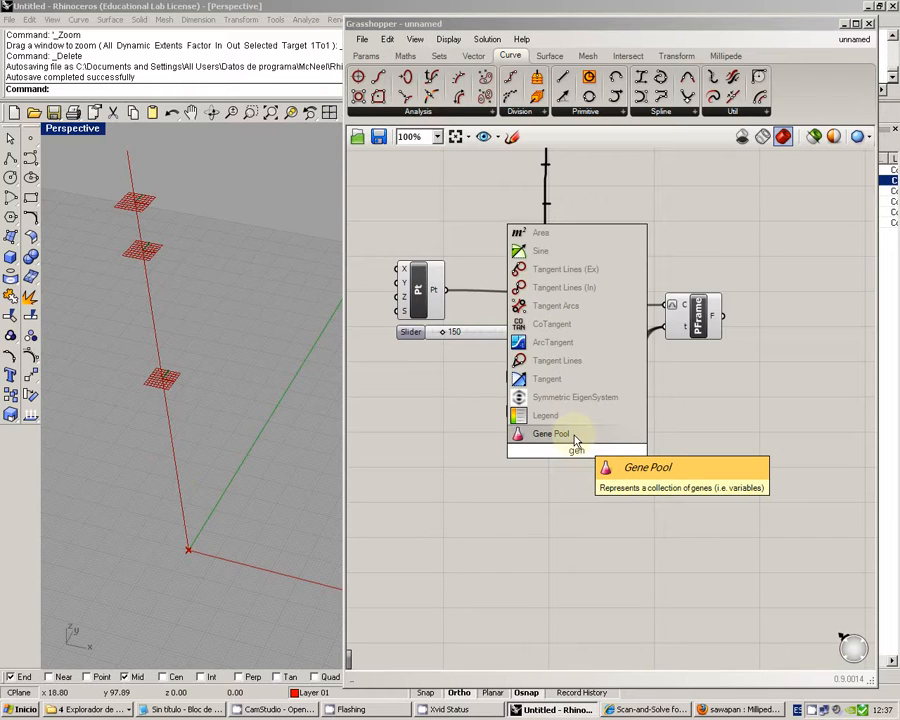
pyautogui.click(575, 440)
# Enlarge the Gene Pool to show all ten genes, shifting it farther below the sliders, and set its first gene to 40.35.
pyautogui.moveTo(634, 452); pyautogui.dragTo(634, 420, button='right')
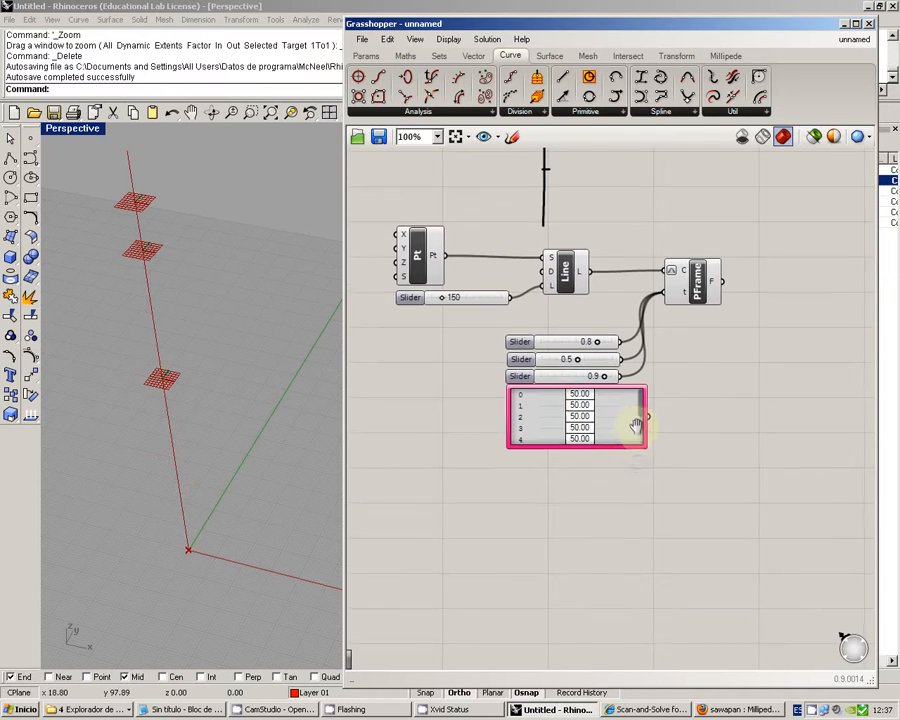
pyautogui.rightClick(634, 425)
pyautogui.moveTo(598, 445); pyautogui.dragTo(586, 525)
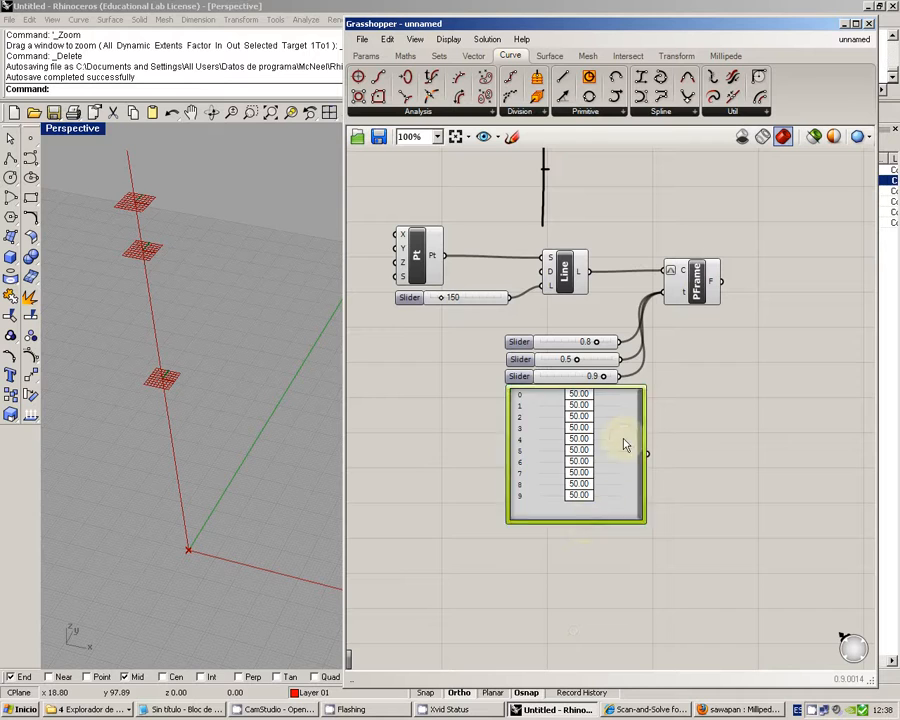
pyautogui.moveTo(627, 446); pyautogui.dragTo(611, 489)
pyautogui.moveTo(573, 448)
pyautogui.mouseDown()
pyautogui.moveTo(527, 450)
pyautogui.moveTo(574, 455)
pyautogui.mouseUp()
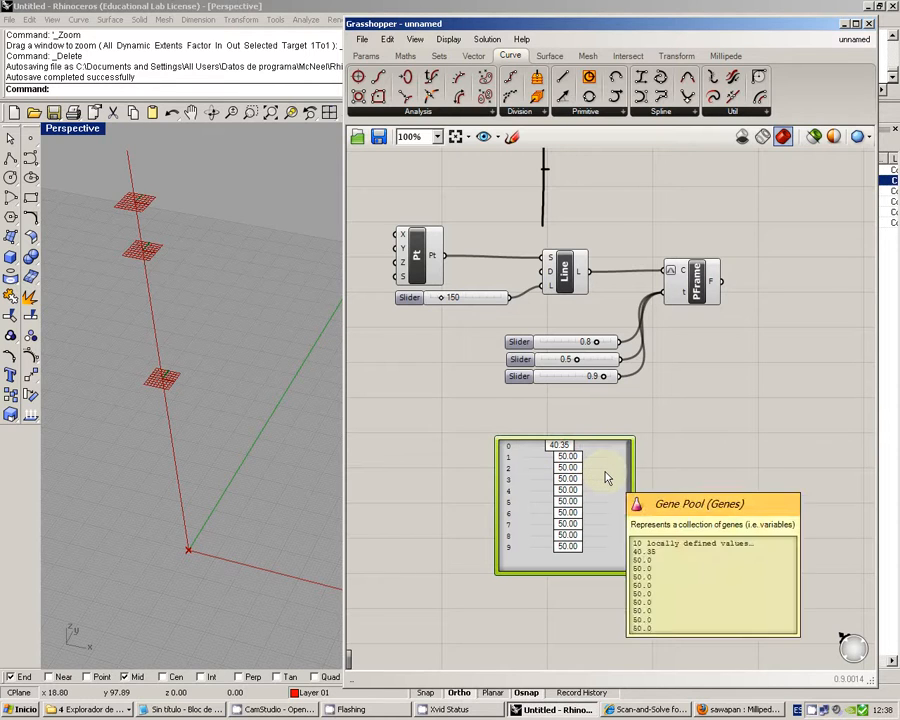
# Configure the Gene Pool with a gene count of 3 and a maximum of 1, and shrink it to fit the three genes.
pyautogui.doubleClick(605, 475)
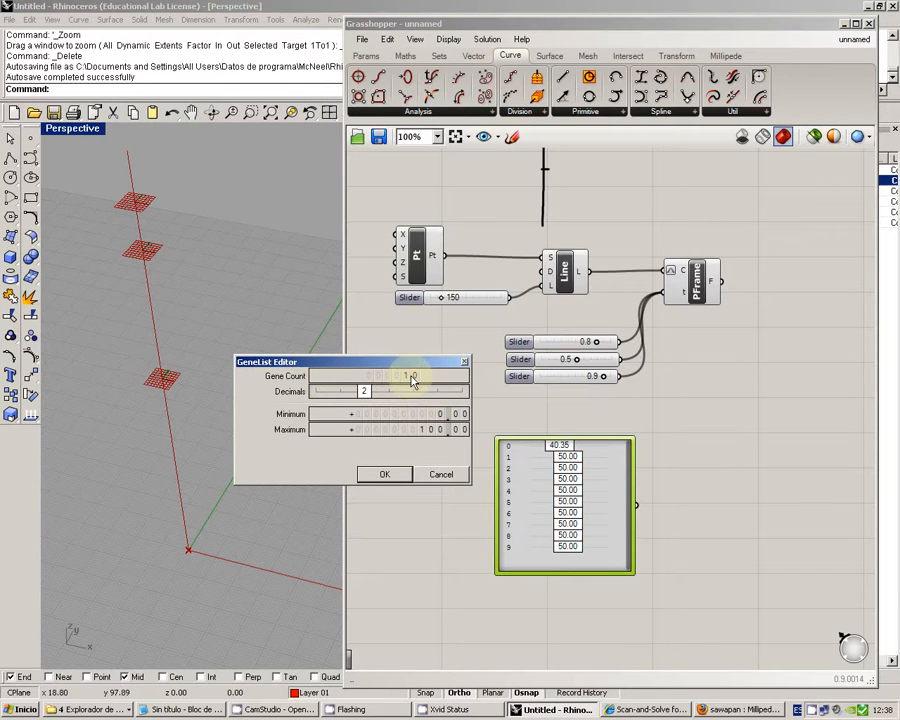
pyautogui.doubleClick(410, 377)
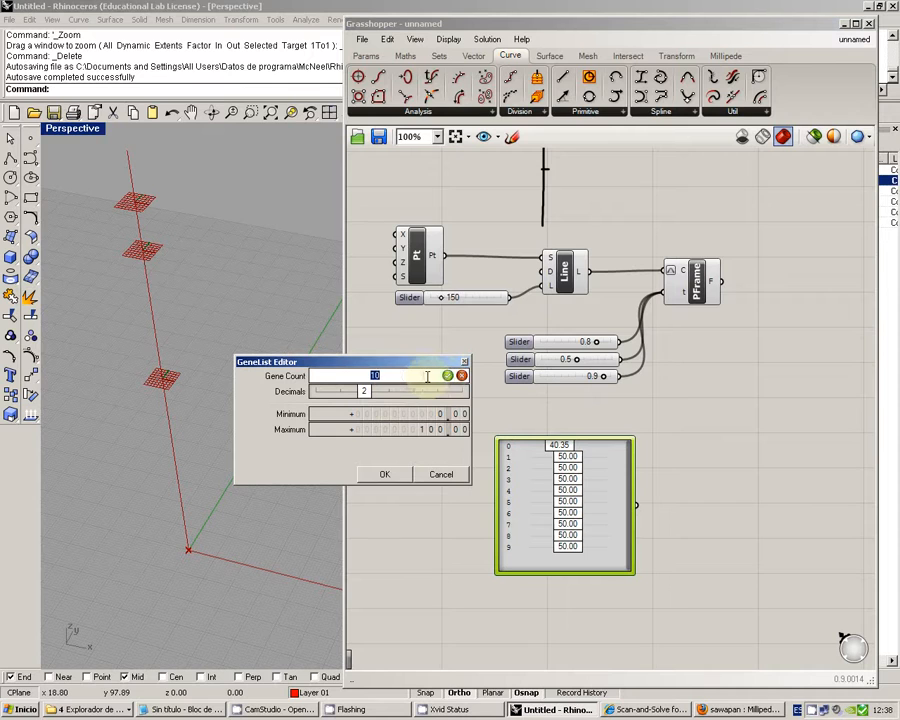
pyautogui.click(448, 376)
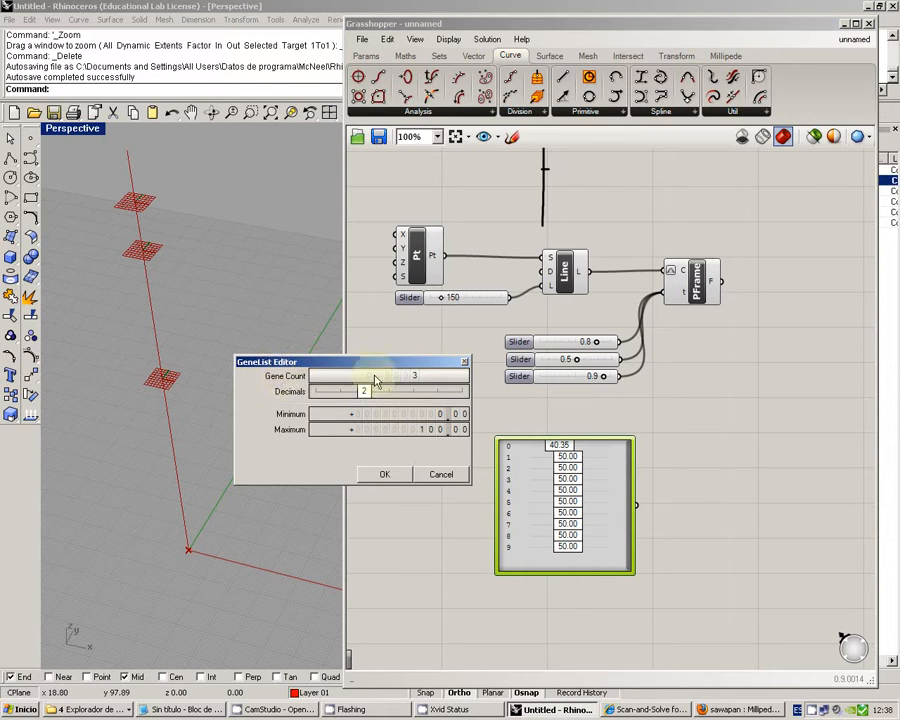
pyautogui.doubleClick(437, 432)
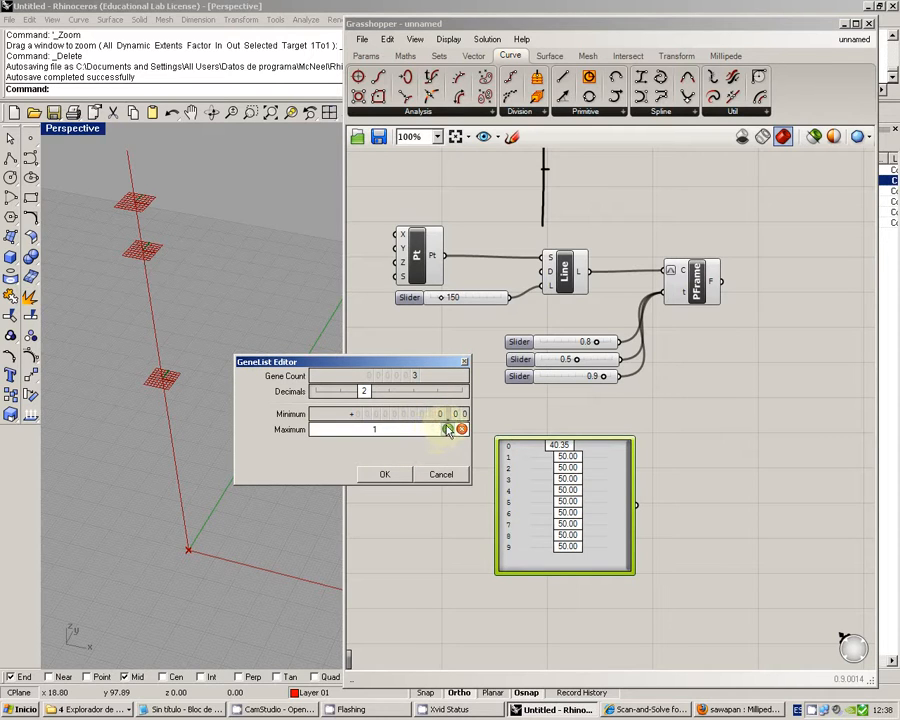
pyautogui.click(447, 429)
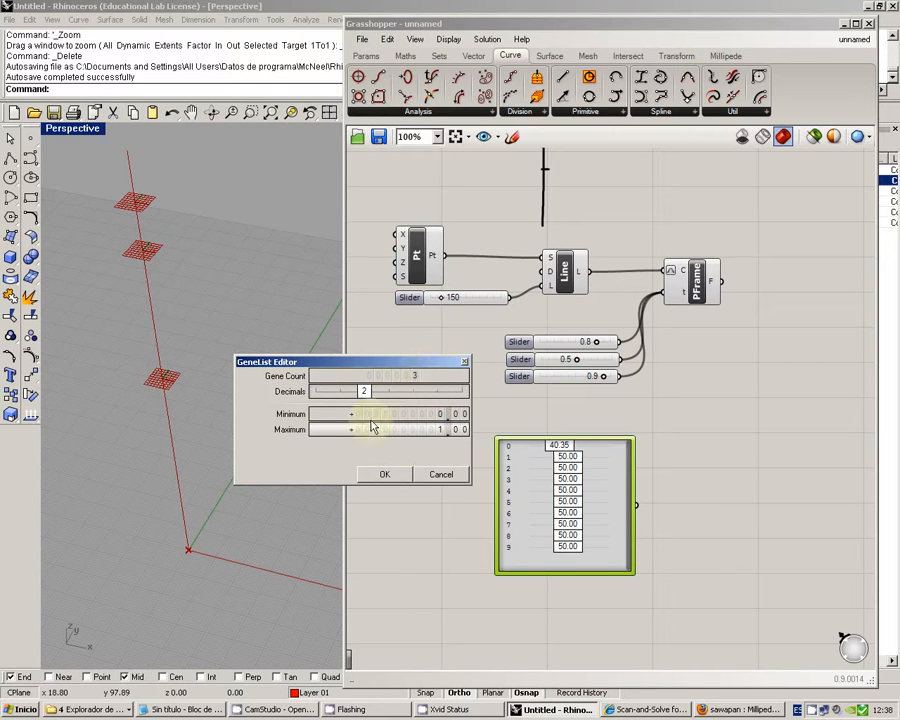
pyautogui.click(387, 476)
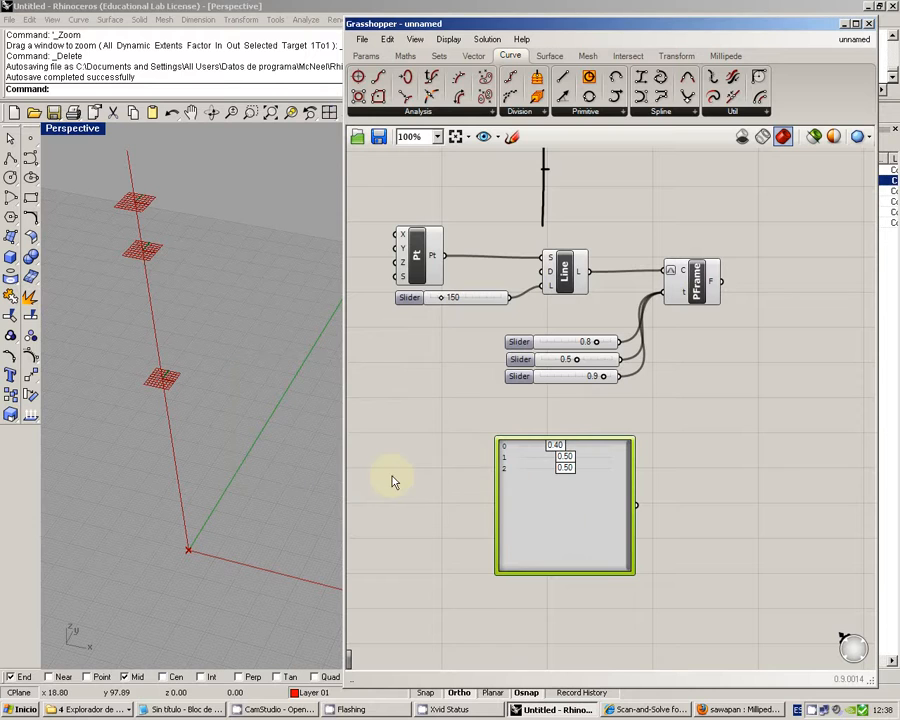
pyautogui.moveTo(633, 572); pyautogui.dragTo(624, 484)
pyautogui.click(668, 441)
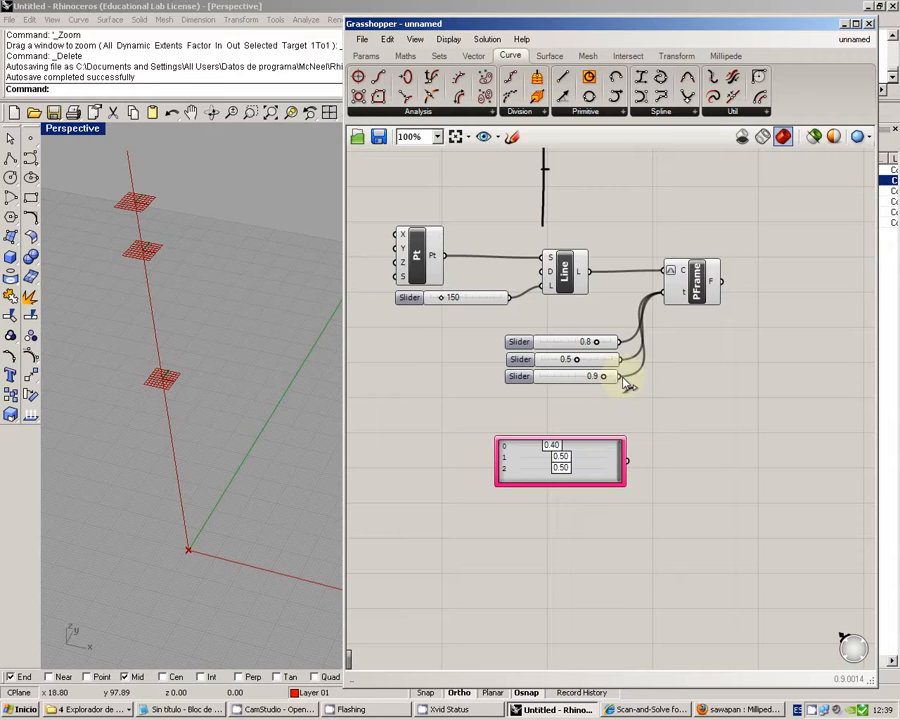
# Try to disconnect the three sliders from the PFrame component's t input one wire at a time, and undo the disconnections.
pyautogui.moveTo(623, 377); pyautogui.dragTo(666, 292)
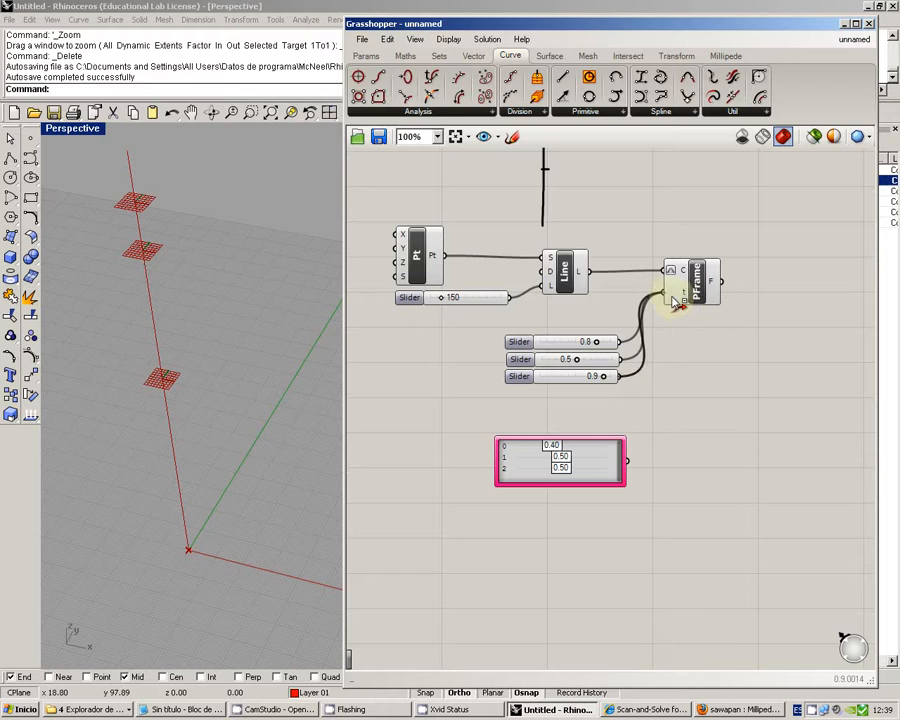
pyautogui.keyDown('ctrl'); pyautogui.moveTo(628, 365); pyautogui.dragTo(660, 300); pyautogui.keyUp('ctrl')
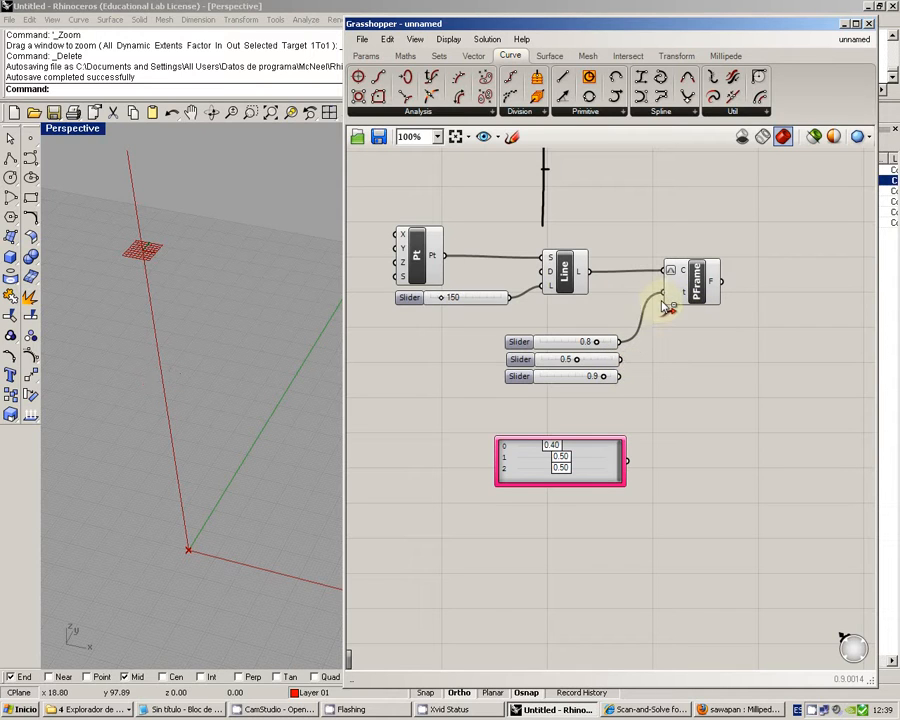
pyautogui.keyDown('ctrl'); pyautogui.moveTo(624, 344); pyautogui.dragTo(665, 292); pyautogui.keyUp('ctrl')
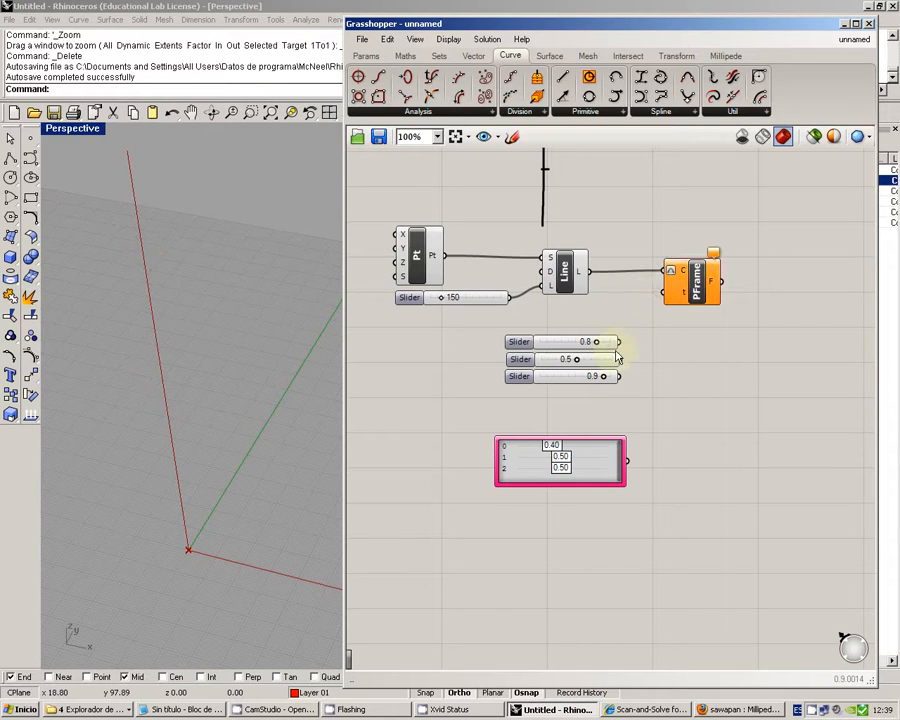
pyautogui.hotkey('ctrl', 'z')
pyautogui.hotkey('ctrl', 'z')
pyautogui.hotkey('ctrl', 'z')
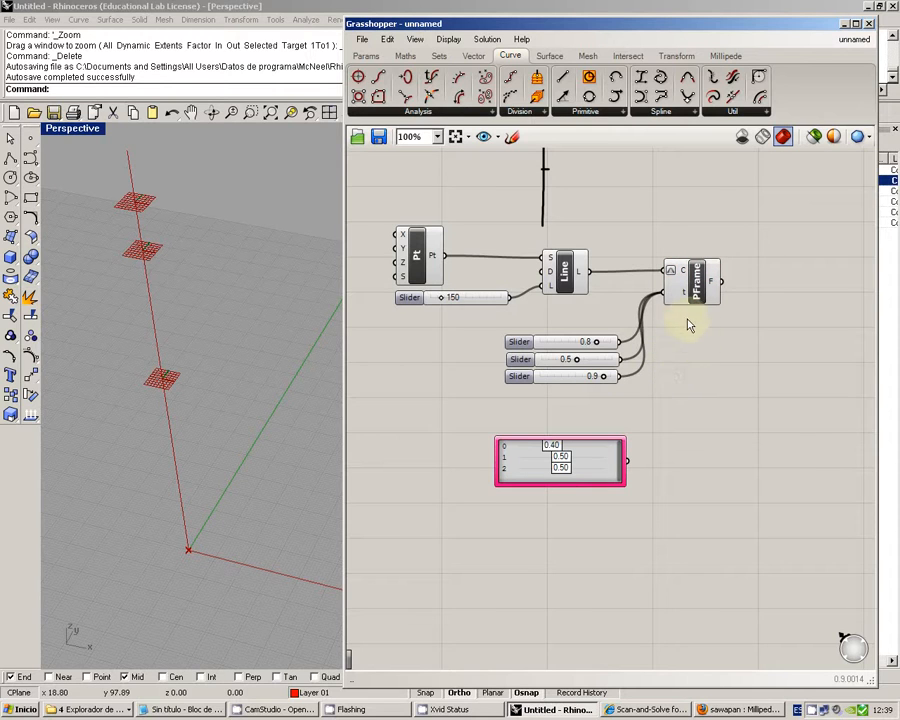
# Try to remove every wire from the PFrame component's t input at once with Disconnect All, and undo it.
pyautogui.moveTo(680, 297)
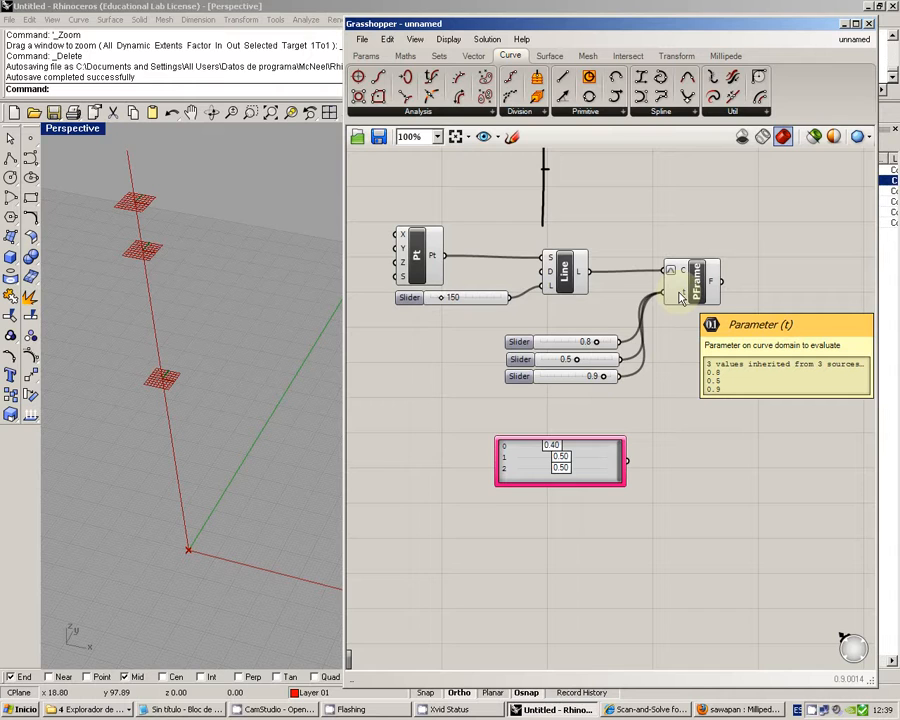
pyautogui.rightClick(680, 297)
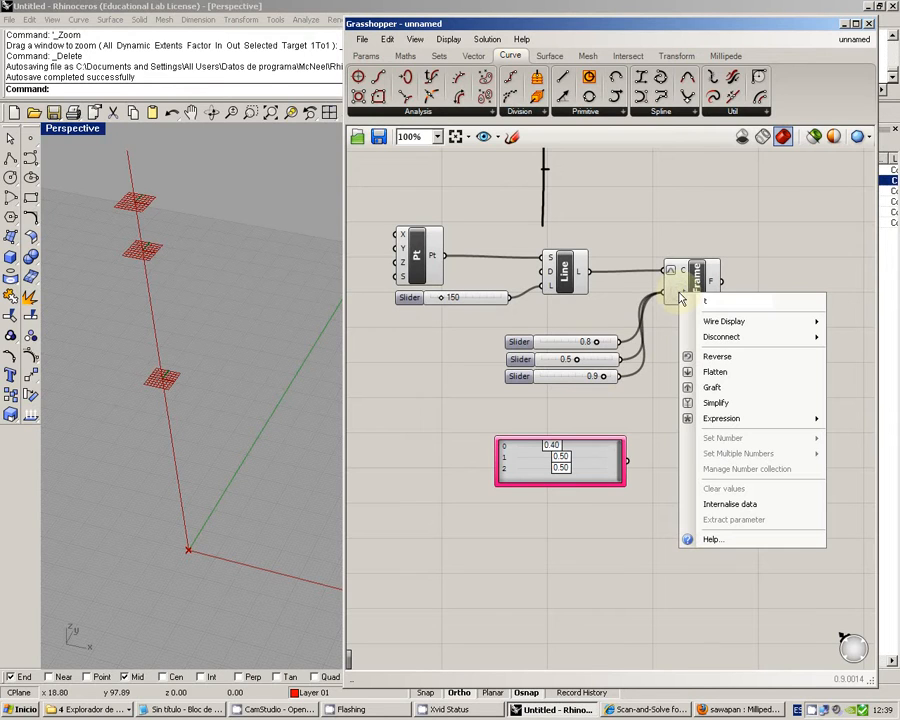
pyautogui.moveTo(716, 344)
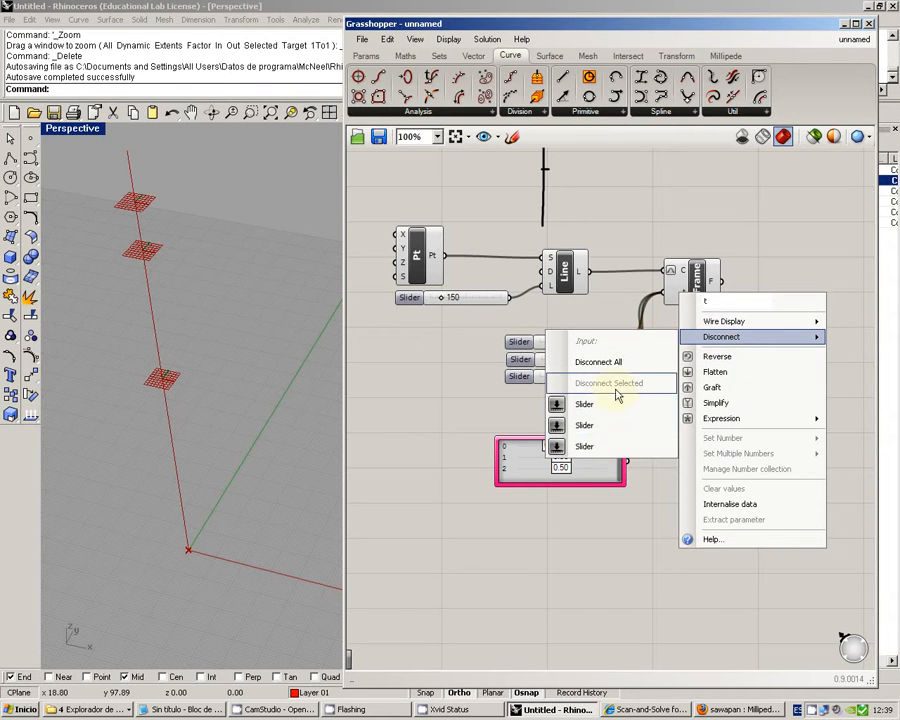
pyautogui.click(616, 567)
pyautogui.moveTo(655, 503); pyautogui.dragTo(514, 456, button='right')
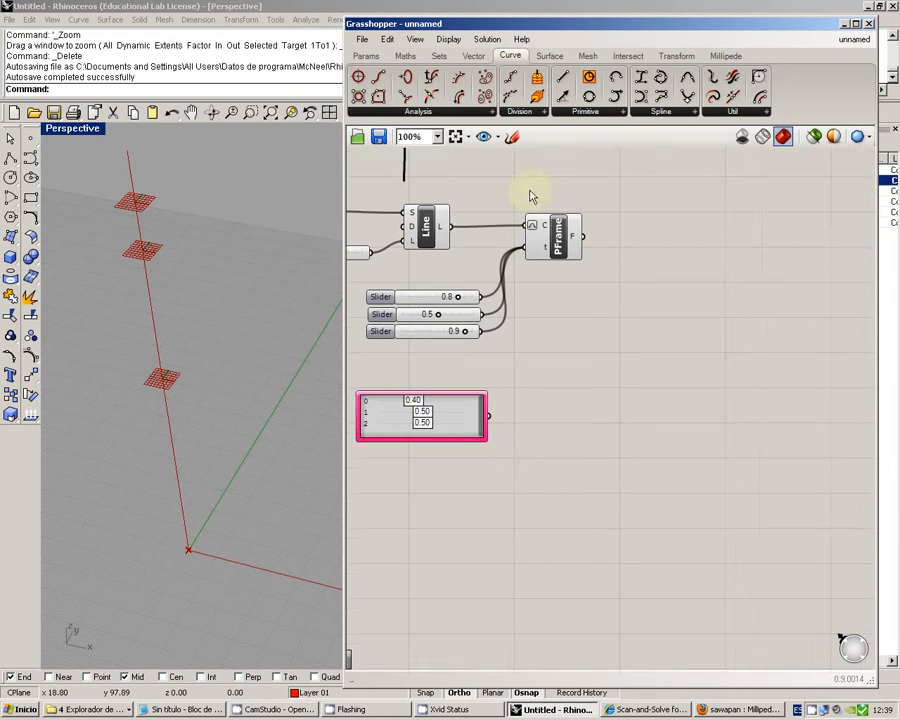
pyautogui.rightClick(543, 249)
pyautogui.moveTo(584, 295)
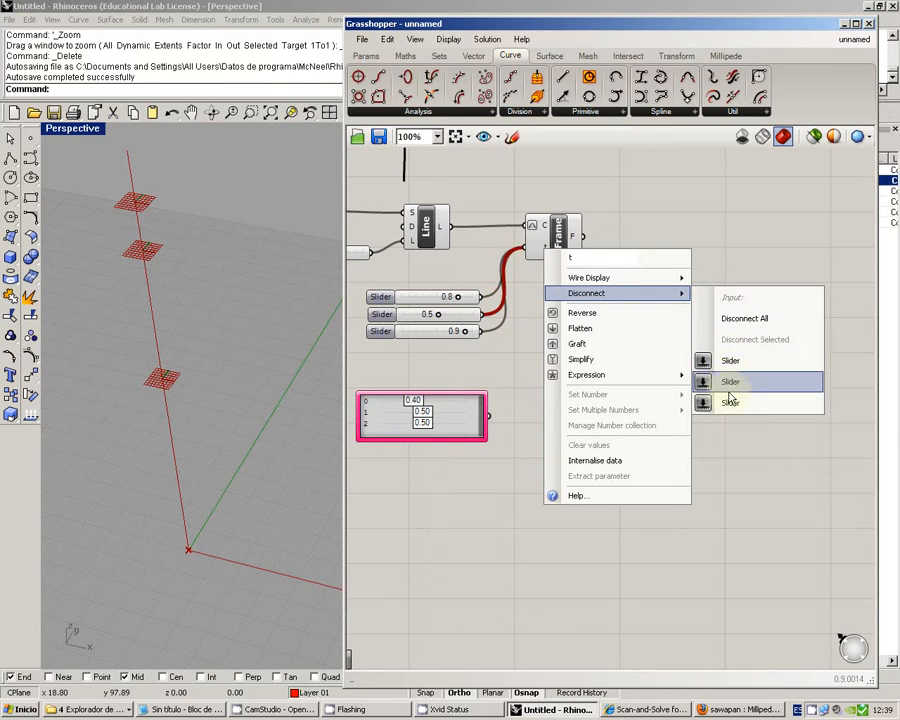
pyautogui.click(744, 319)
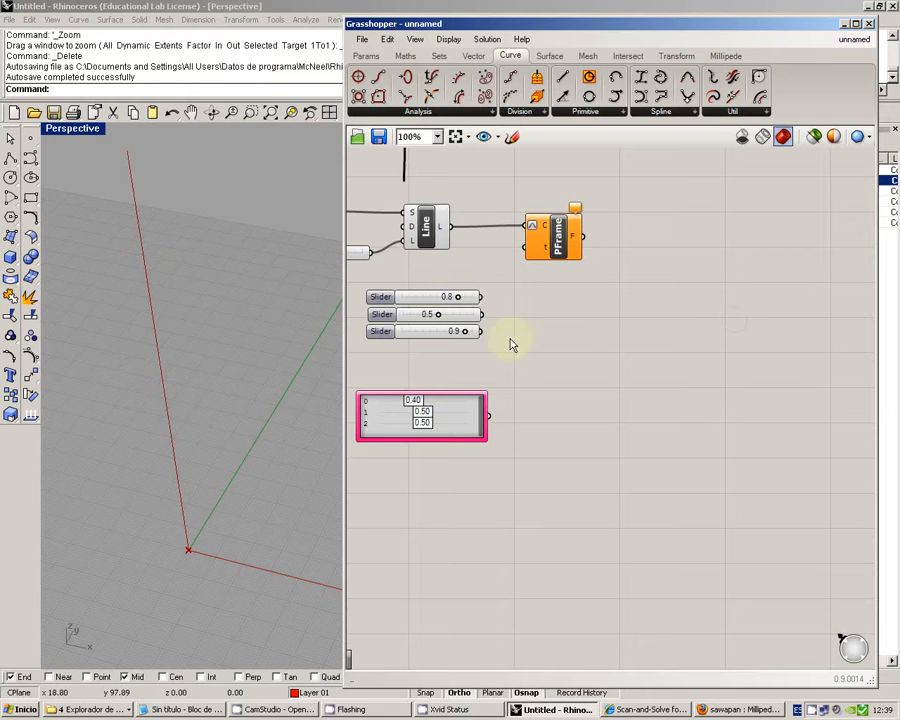
pyautogui.hotkey('ctrl', 'z')
# Delete the three parameter sliders and wire the Gene Pool's output into the PFrame component's t input.
pyautogui.moveTo(524, 342); pyautogui.dragTo(454, 284)
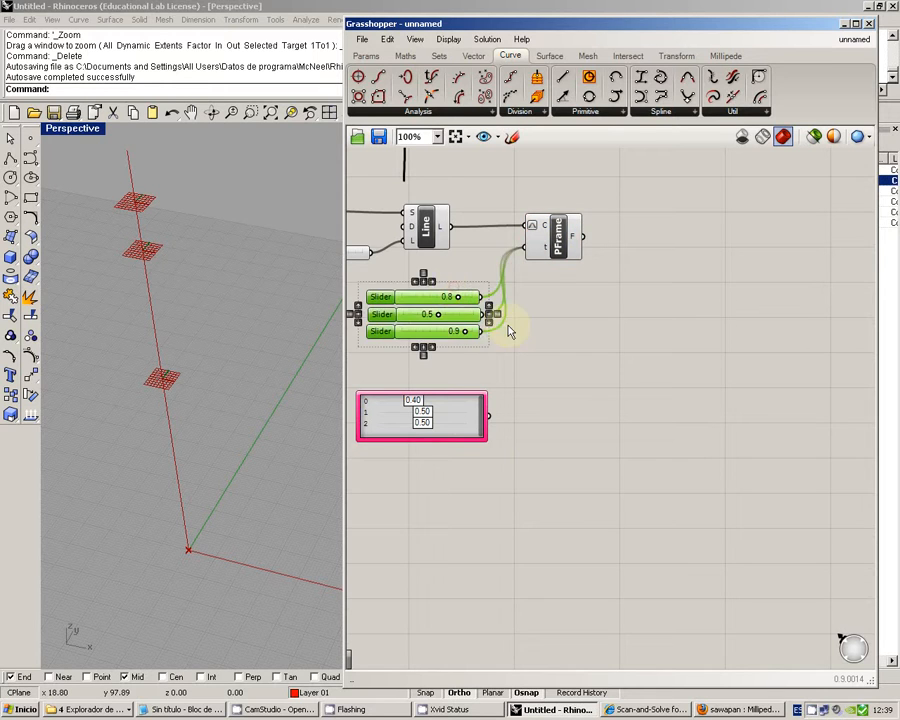
pyautogui.moveTo(504, 330); pyautogui.dragTo(560, 338, button='right')
pyautogui.press('Delete')
pyautogui.moveTo(502, 440); pyautogui.dragTo(572, 265)
pyautogui.click(576, 384)
# Spread the frames along the trunk line by adjusting the three genes to 0.19, 0.49 and 0.82.
pyautogui.moveTo(583, 257); pyautogui.dragTo(648, 400, button='right')
pyautogui.scroll(1, 693, 228)
pyautogui.moveTo(567, 407)
pyautogui.mouseDown()
pyautogui.moveTo(610, 408)
pyautogui.moveTo(545, 378)
pyautogui.moveTo(568, 391)
pyautogui.mouseUp()
pyautogui.moveTo(604, 405); pyautogui.dragTo(598, 403)
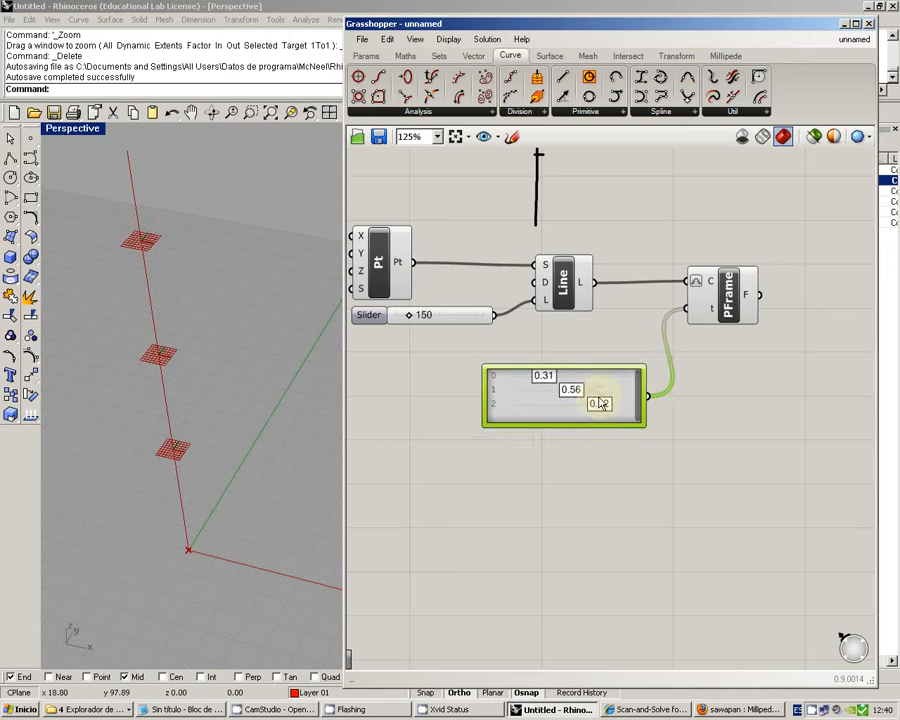
pyautogui.click(617, 459)
pyautogui.moveTo(536, 408); pyautogui.dragTo(576, 432, button='right')
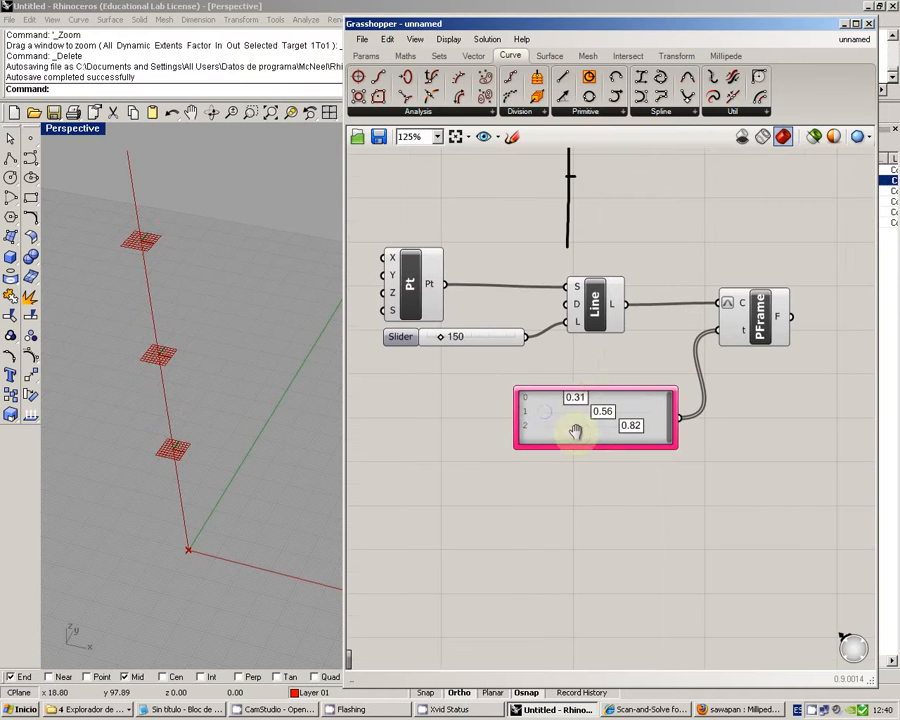
pyautogui.moveTo(575, 399); pyautogui.dragTo(595, 411)
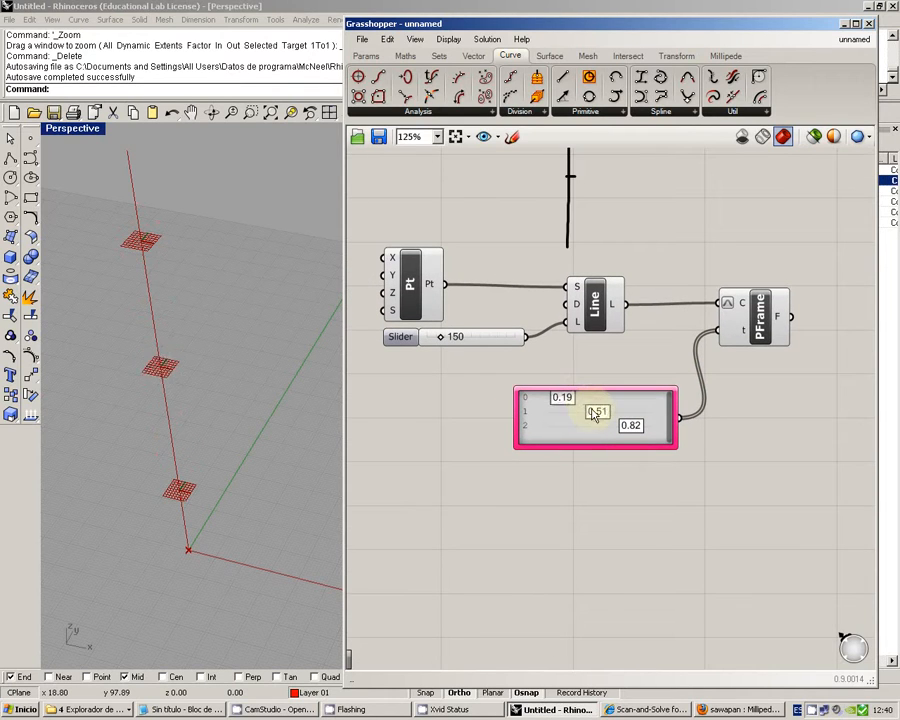
# Randomize the Gene Pool's values at 100% four times to vary the frame positions.
pyautogui.rightClick(592, 436)
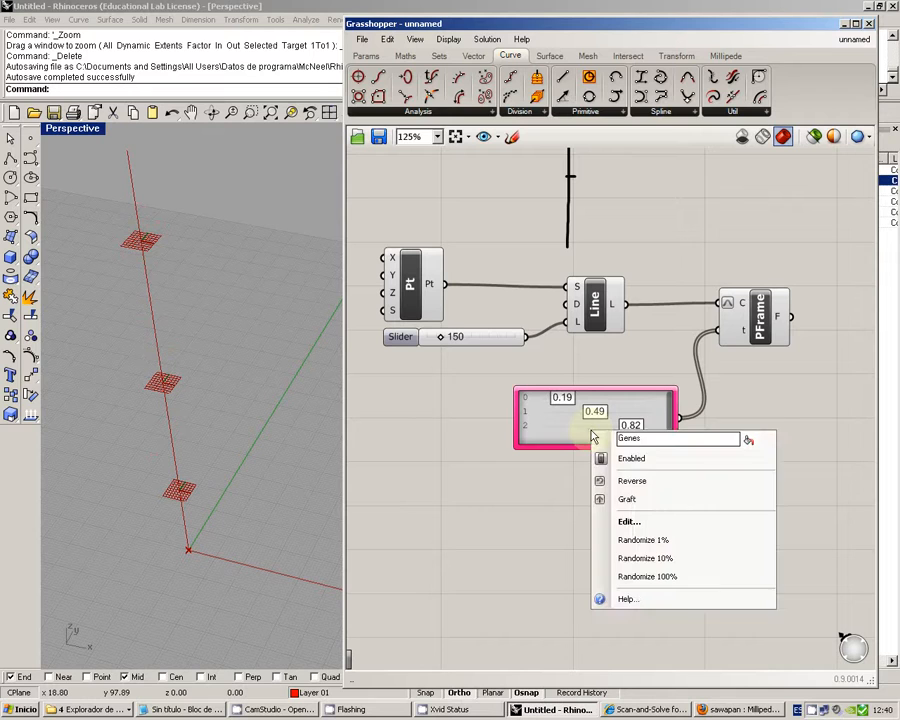
pyautogui.click(676, 578)
pyautogui.rightClick(652, 426)
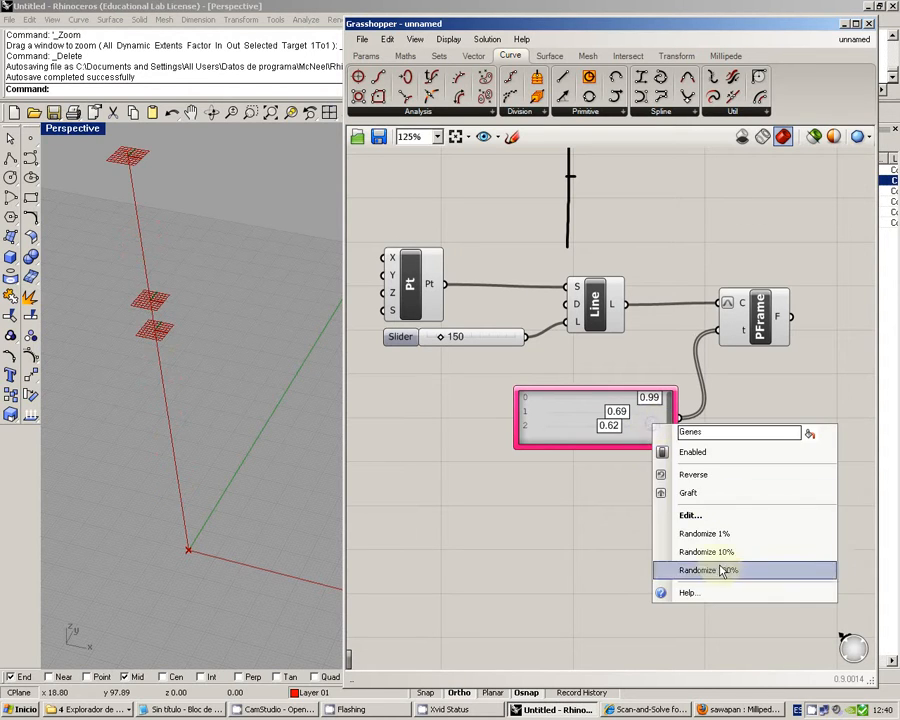
pyautogui.click(722, 571)
pyautogui.rightClick(650, 430)
pyautogui.click(712, 577)
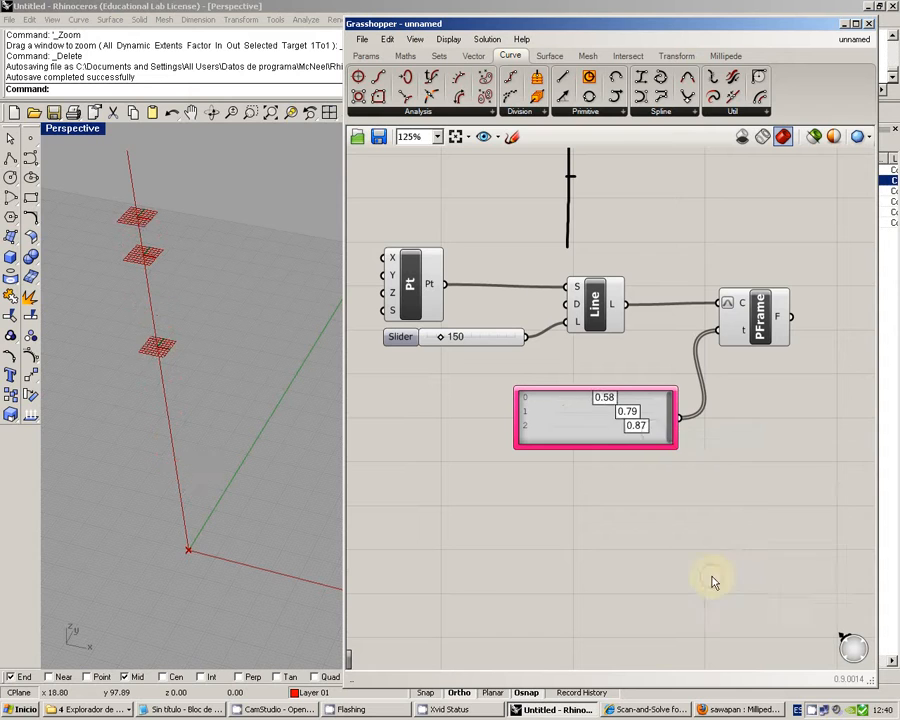
pyautogui.rightClick(568, 432)
pyautogui.click(643, 575)
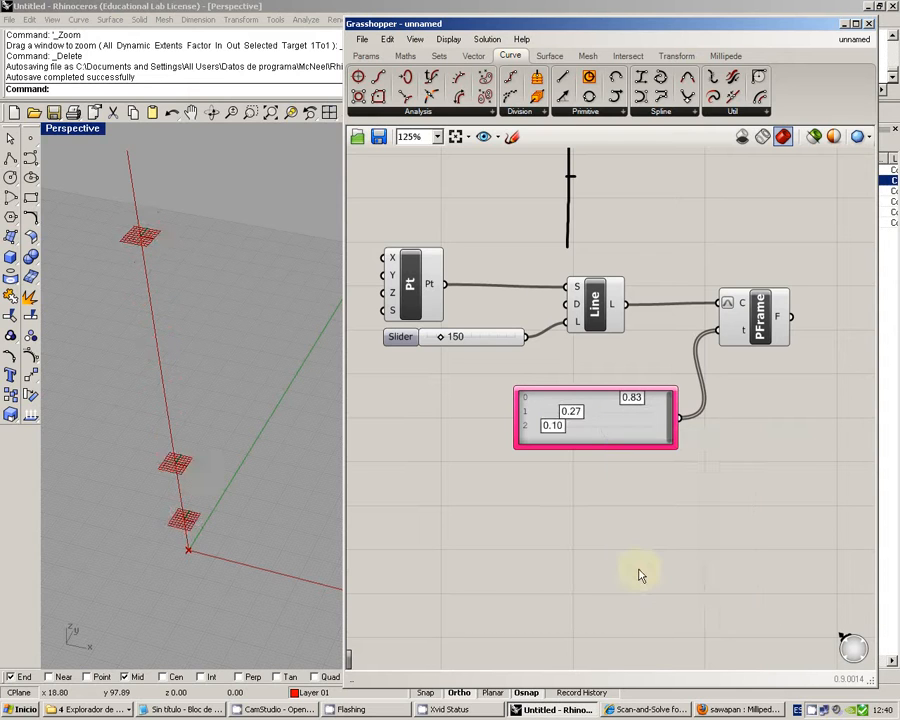
# Set the three genes of the Gene Pool to 0.50, 0.70 and 0.90.
pyautogui.scroll(-3, 630, 565)
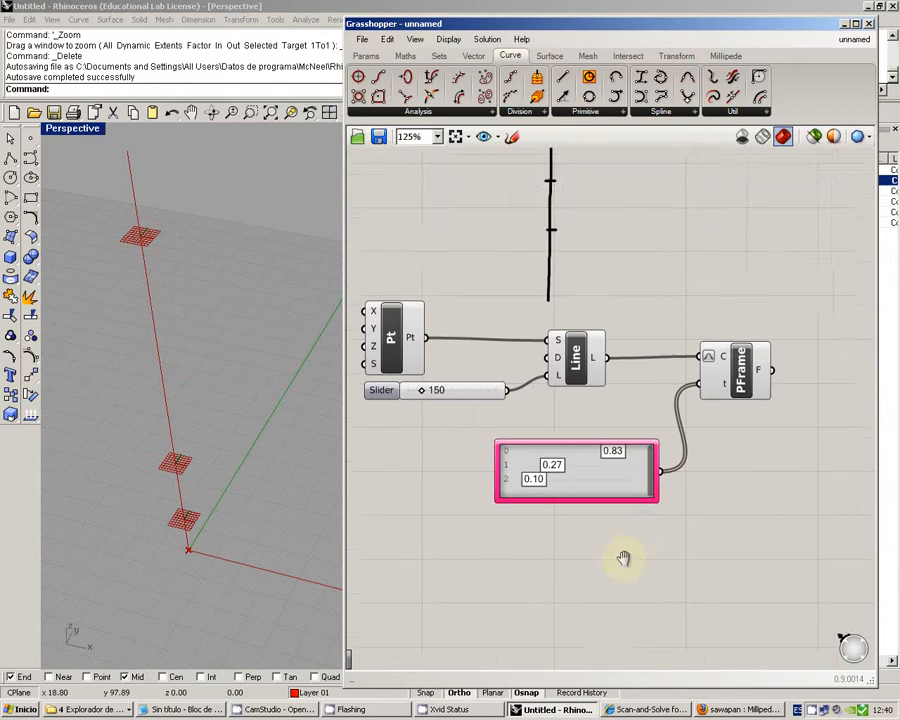
pyautogui.scroll(1, 618, 512)
pyautogui.click(620, 532)
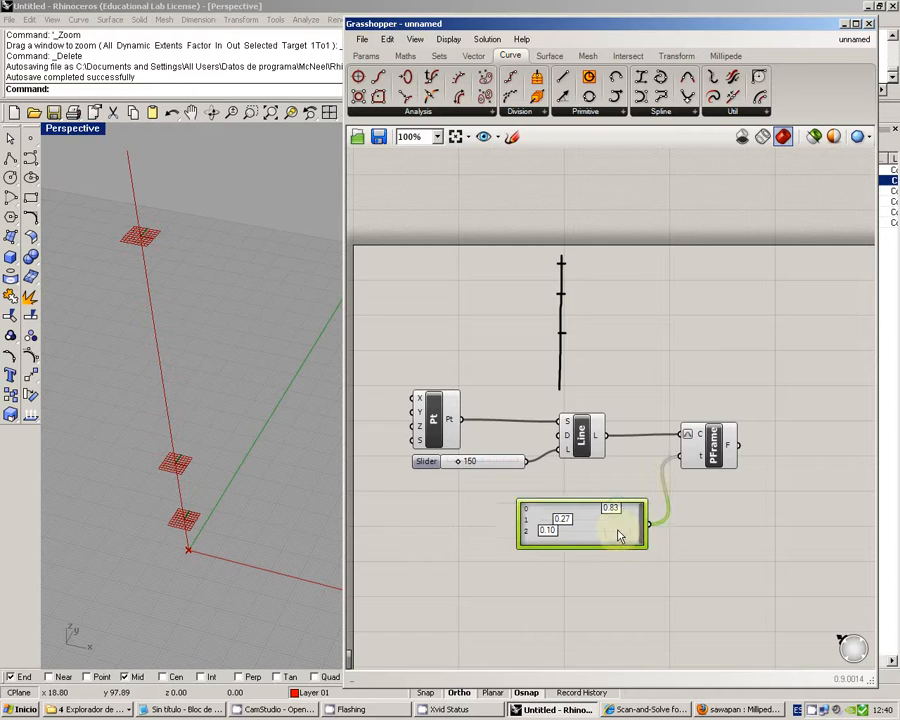
pyautogui.click(645, 574)
pyautogui.scroll(1, 597, 522)
pyautogui.rightClick(617, 521)
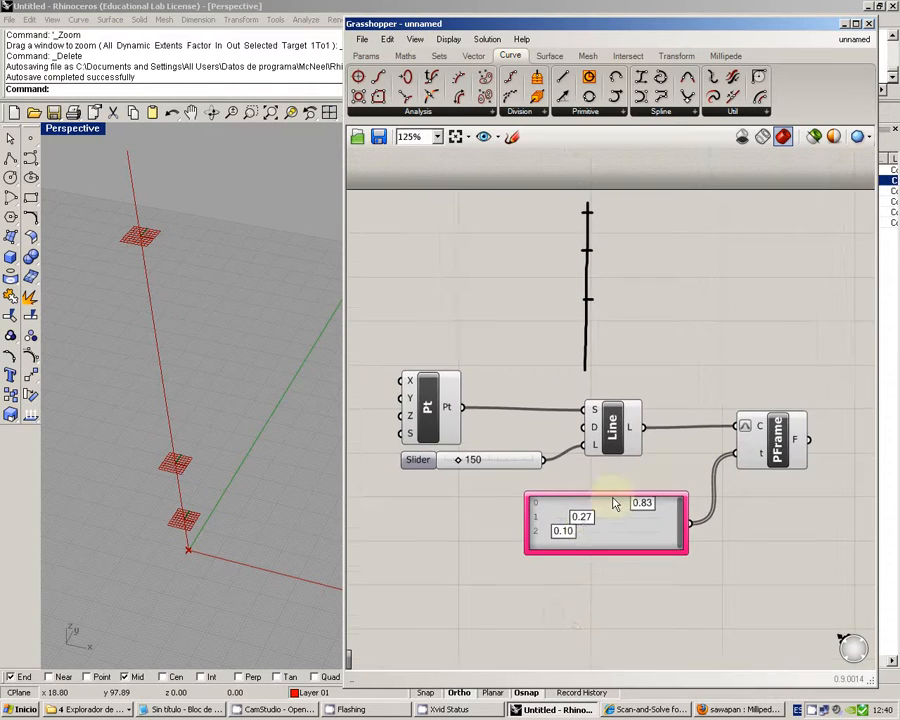
pyautogui.scroll(2, 626, 482)
pyautogui.rightClick(632, 494)
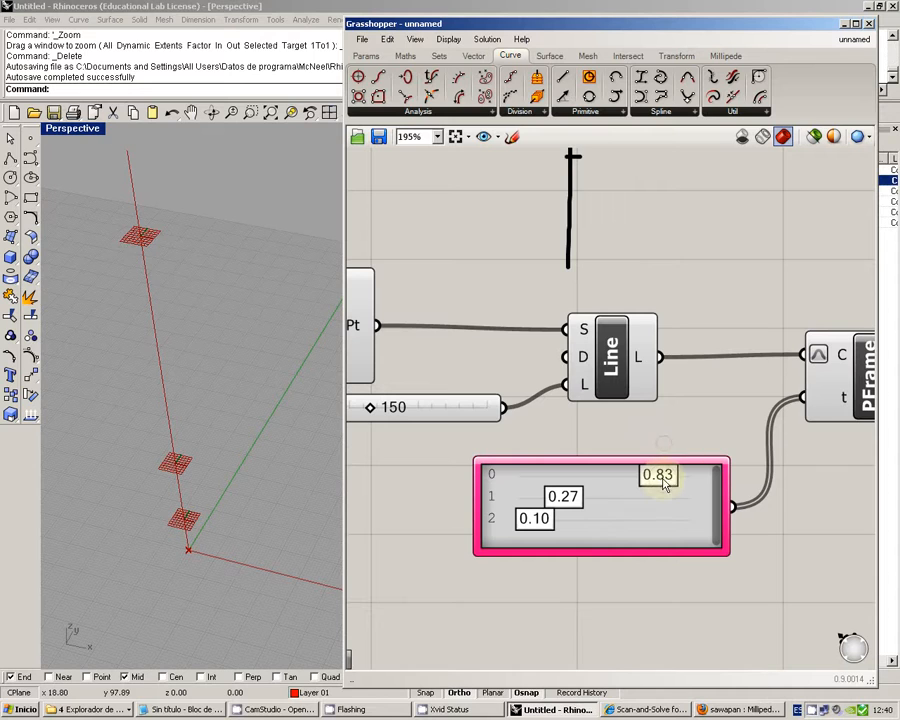
pyautogui.moveTo(657, 475); pyautogui.dragTo(638, 508)
pyautogui.moveTo(543, 520); pyautogui.dragTo(677, 540)
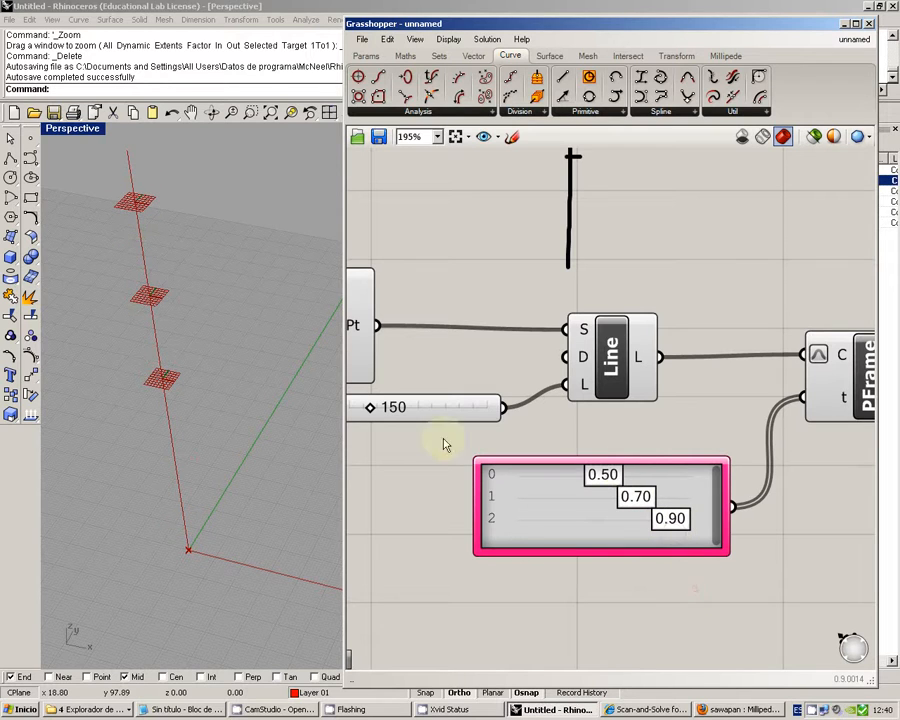
# Shift the 150 length slider farther away from the Line component so it sits beneath the Pt component.
pyautogui.moveTo(164, 316); pyautogui.dragTo(260, 310, button='right')
pyautogui.moveTo(744, 324); pyautogui.dragTo(628, 362, button='right')
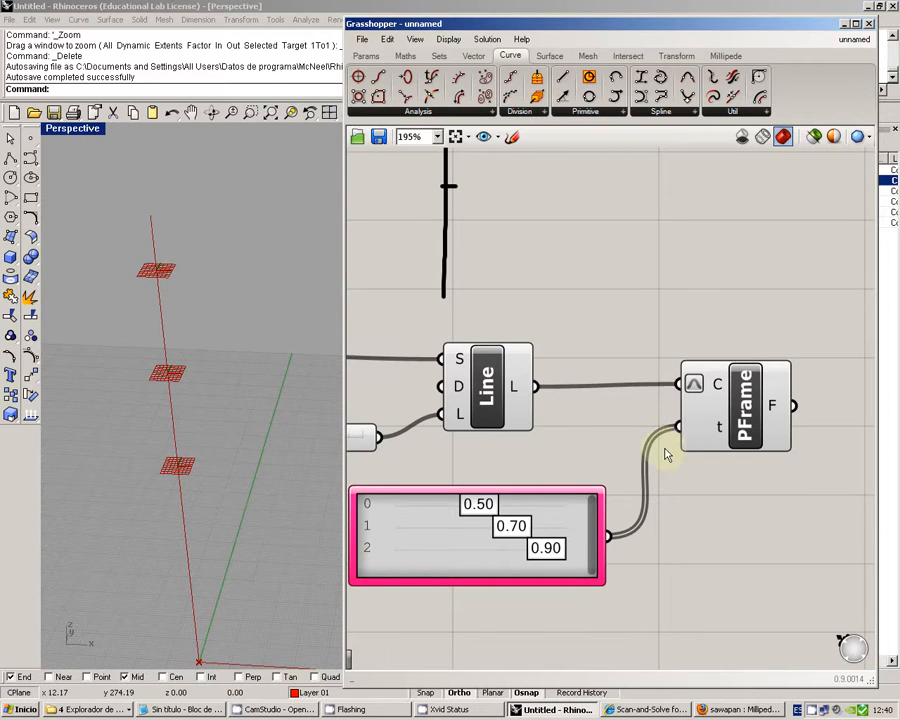
pyautogui.scroll(-4, 720, 460)
pyautogui.moveTo(674, 457); pyautogui.dragTo(657, 454, button='right')
pyautogui.scroll(1, 608, 427)
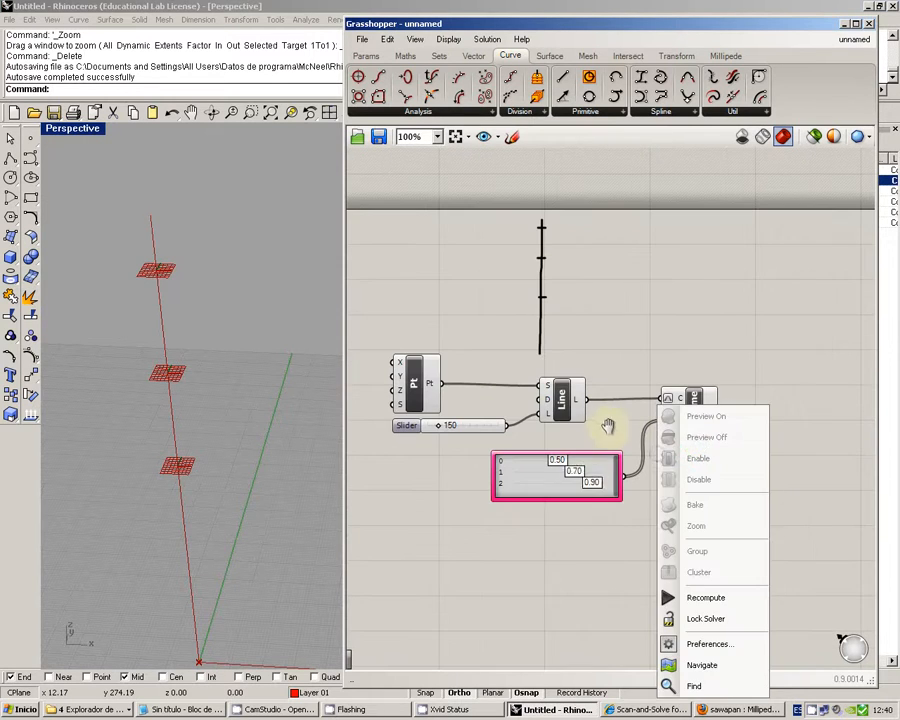
pyautogui.moveTo(497, 463); pyautogui.dragTo(567, 415, button='right')
pyautogui.click(552, 388)
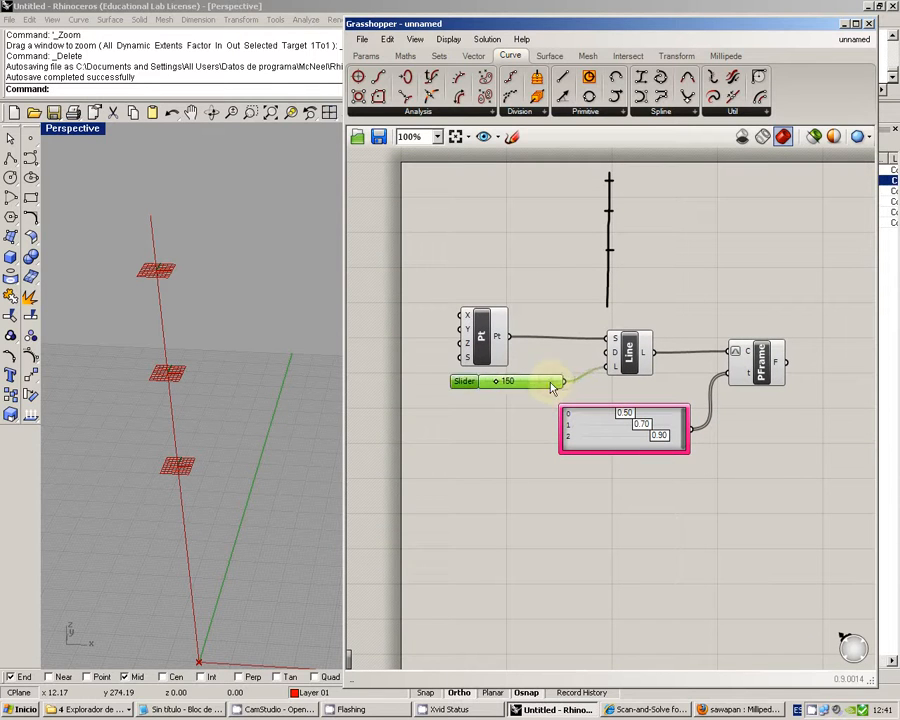
pyautogui.moveTo(552, 388); pyautogui.dragTo(504, 388)
pyautogui.moveTo(493, 408); pyautogui.dragTo(528, 388, button='right')
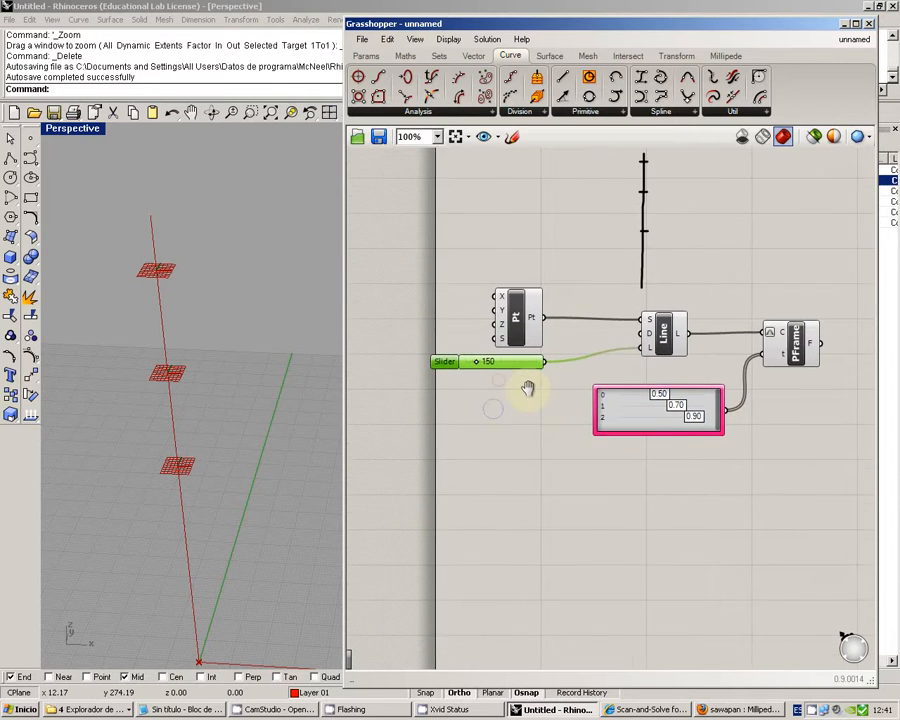
# Move the Gene Pool directly beneath the 150 length slider, lining up their outputs.
pyautogui.rightClick(528, 388)
pyautogui.click(675, 474)
pyautogui.moveTo(649, 428); pyautogui.dragTo(471, 418)
pyautogui.click(588, 460)
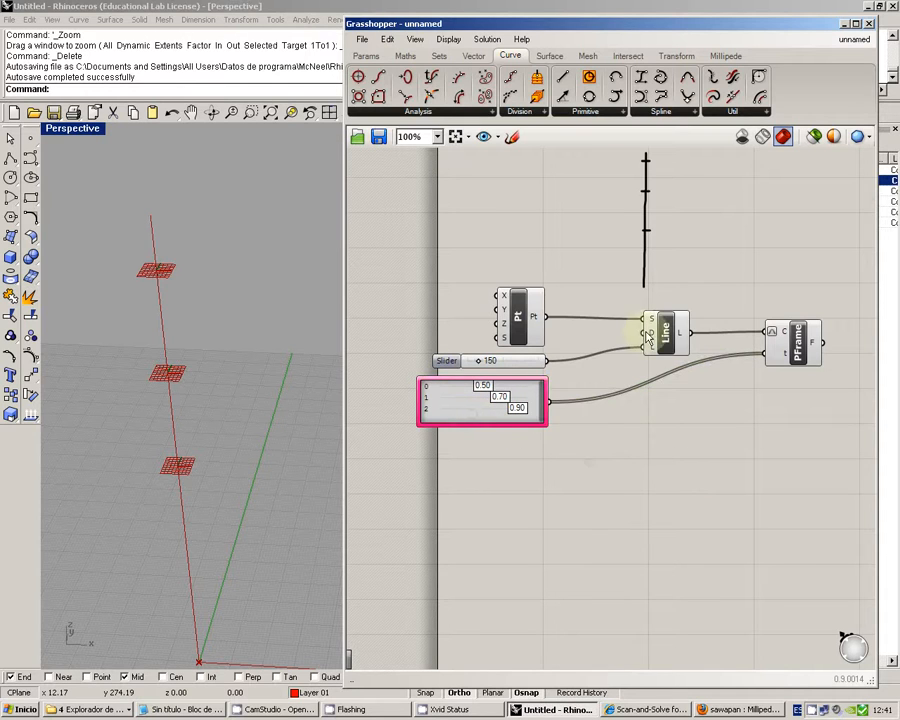
# Move the Line component nearer to Pt and PFrame nearer to Line, and shift the whole definition with its sketch across the canvas.
pyautogui.moveTo(647, 335); pyautogui.dragTo(586, 333)
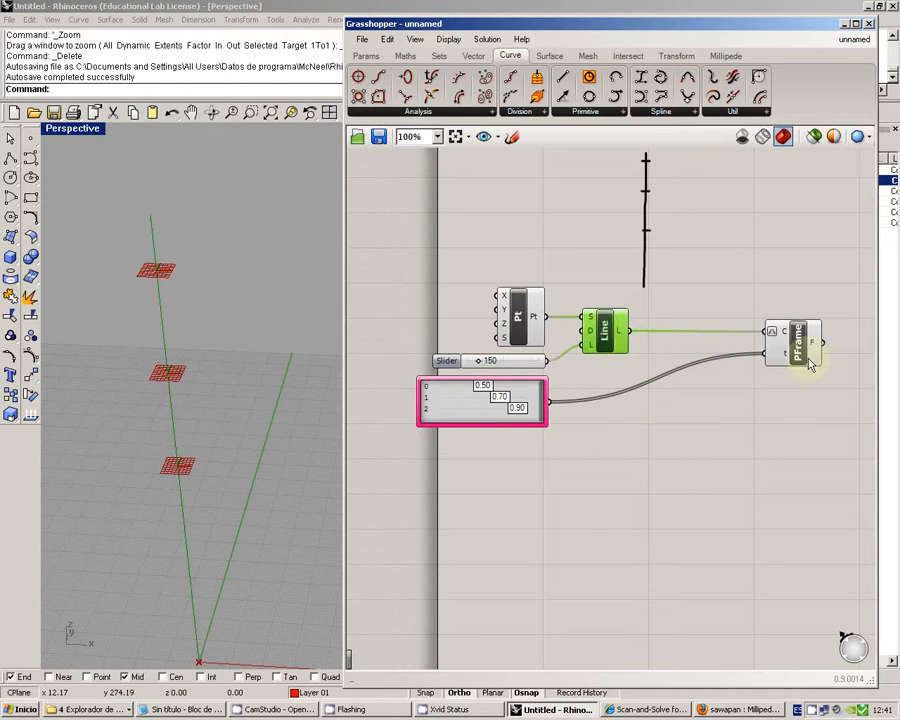
pyautogui.moveTo(810, 365); pyautogui.dragTo(774, 364)
pyautogui.moveTo(758, 460); pyautogui.dragTo(767, 415, button='right')
pyautogui.click(699, 436)
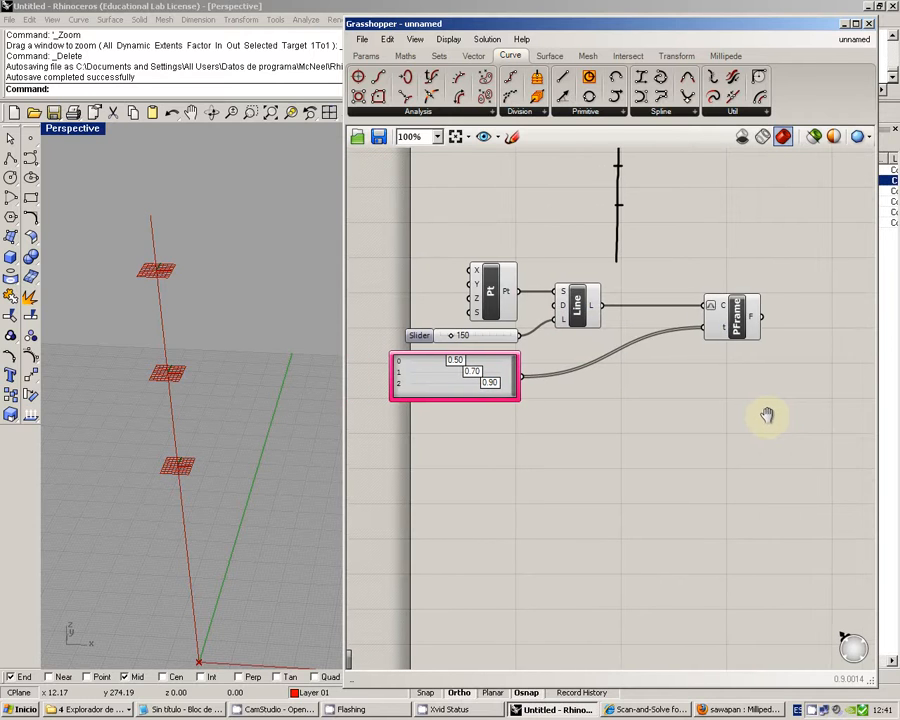
pyautogui.moveTo(800, 436); pyautogui.dragTo(398, 150)
pyautogui.moveTo(487, 300); pyautogui.dragTo(567, 350)
# Align the Pt component, the 150 slider and the Gene Pool by their right edges after trying left alignment.
pyautogui.click(563, 541)
pyautogui.moveTo(587, 521); pyautogui.dragTo(532, 297)
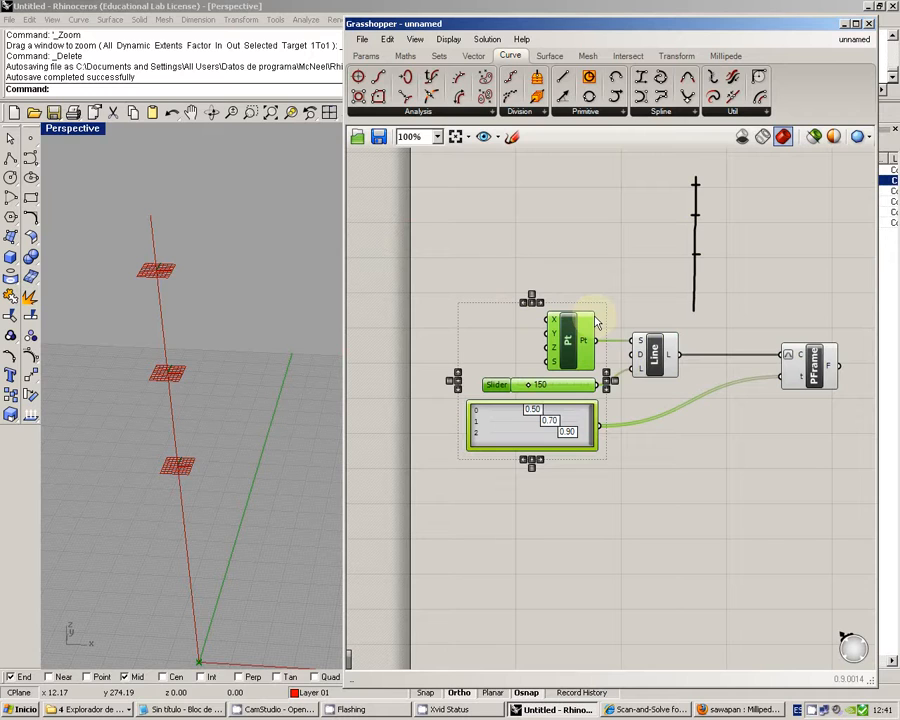
pyautogui.click(542, 306)
pyautogui.click(525, 308)
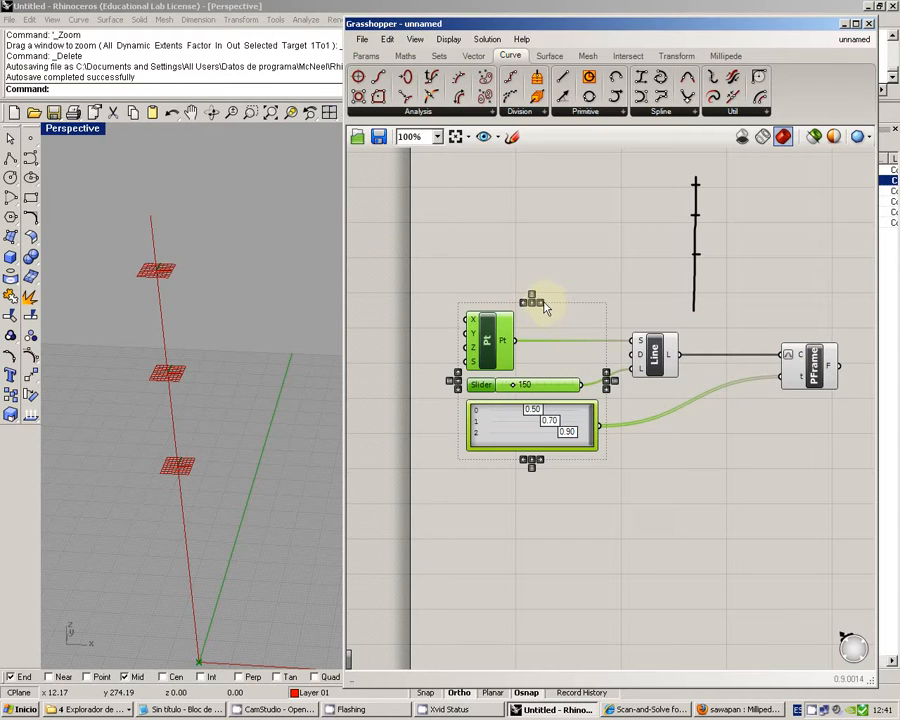
pyautogui.click(543, 306)
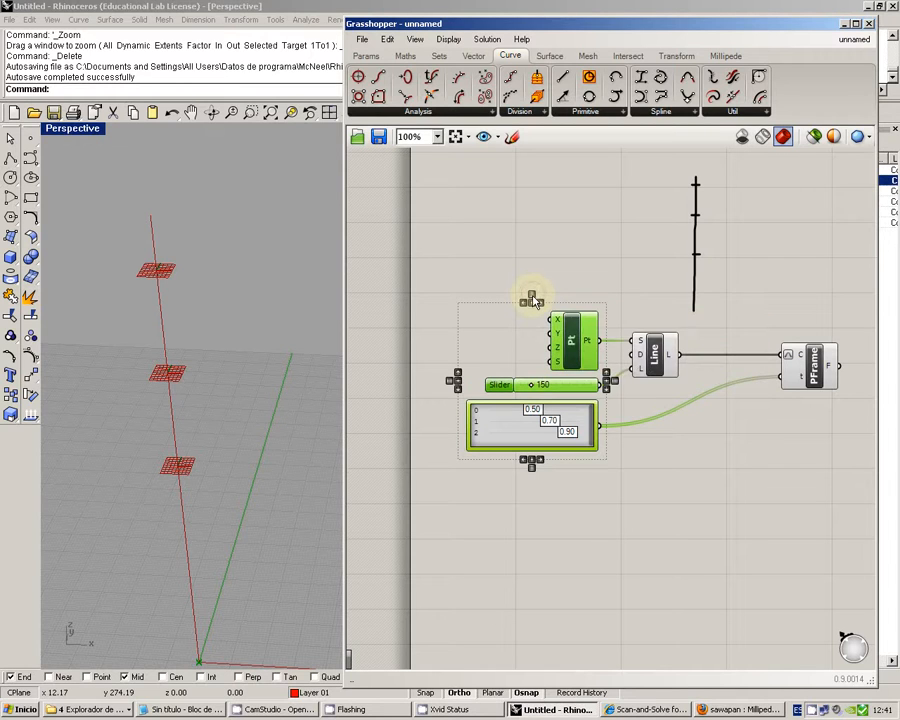
pyautogui.click(611, 385)
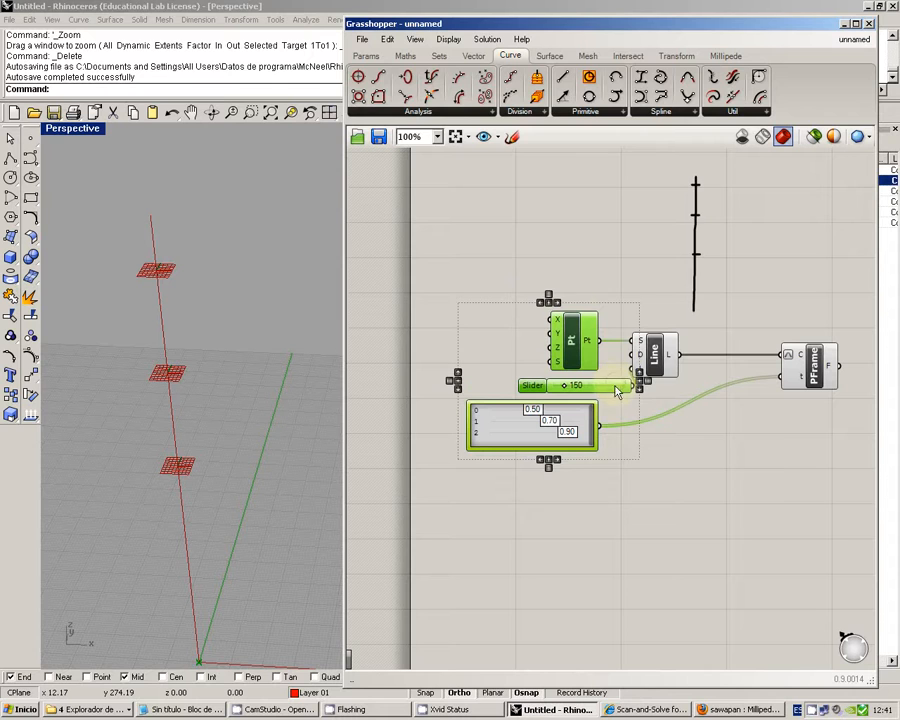
pyautogui.click(548, 303)
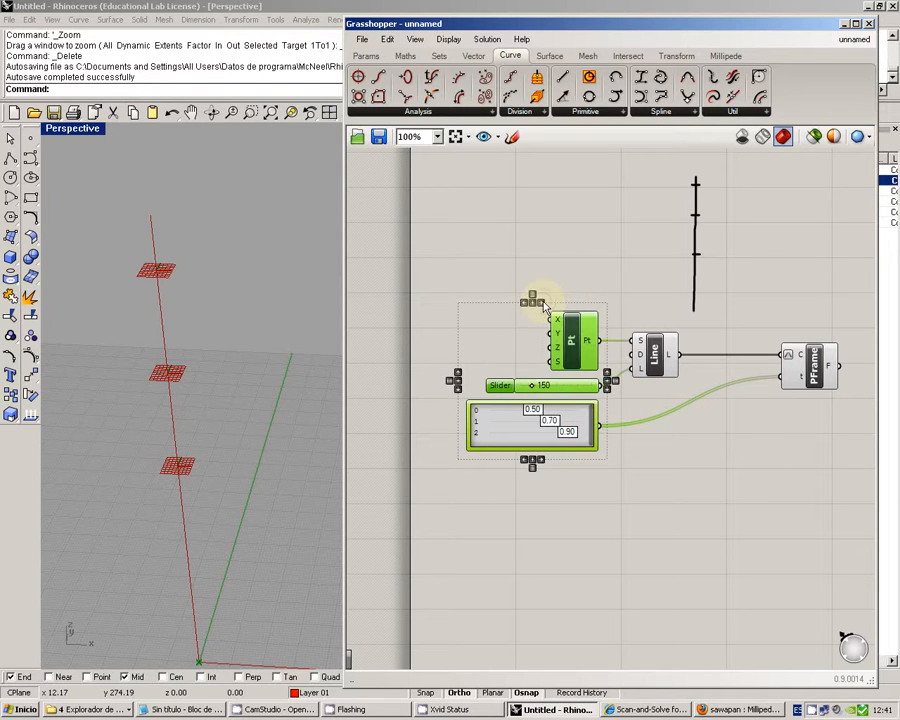
pyautogui.click(538, 294)
pyautogui.click(565, 268)
pyautogui.moveTo(668, 420); pyautogui.dragTo(581, 416, button='right')
pyautogui.rightClick(706, 410)
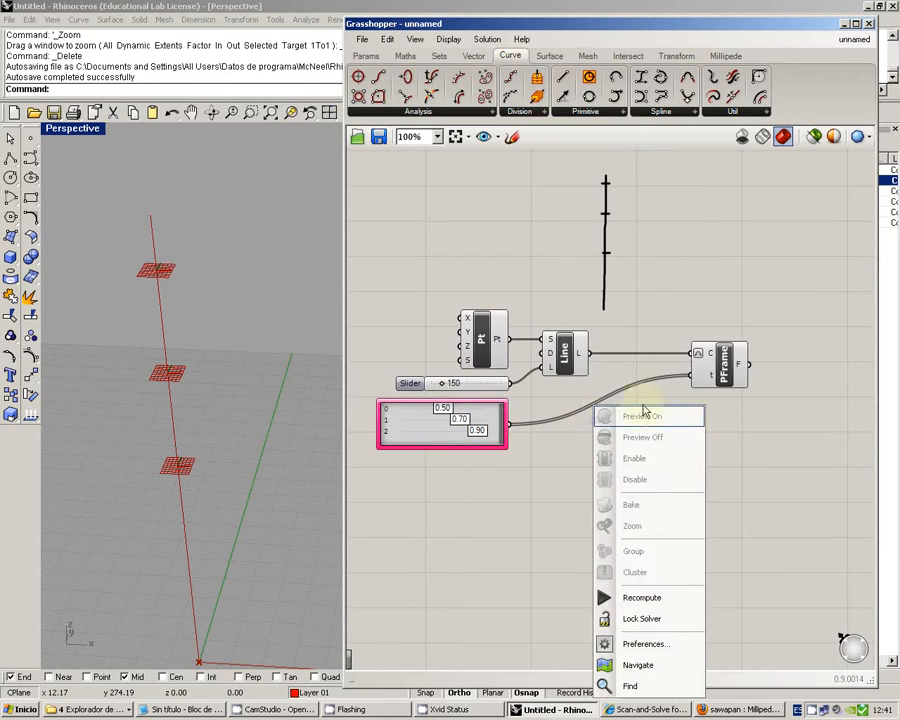
pyautogui.click(790, 448)
pyautogui.moveTo(724, 462); pyautogui.dragTo(599, 369, button='right')
pyautogui.scroll(-1, 688, 417)
pyautogui.scroll(1, 671, 410)
pyautogui.moveTo(295, 297); pyautogui.dragTo(155, 445, button='right')
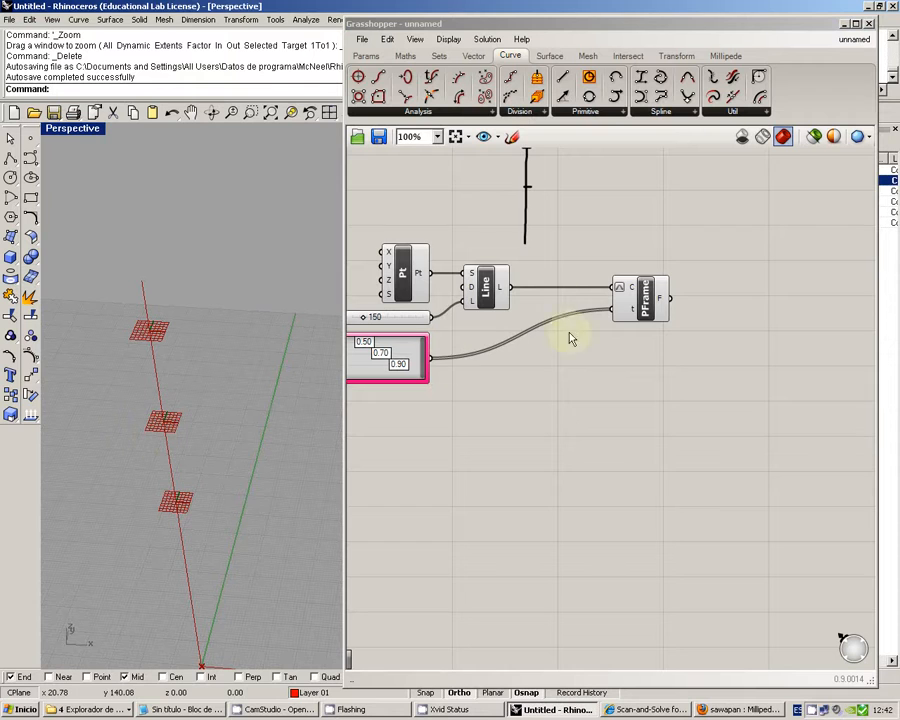
# Sketch three slanted branches on the canvas, one from each tick mark of the trunk drawing, with line width 3.
pyautogui.moveTo(570, 229); pyautogui.dragTo(575, 419, button='right')
pyautogui.moveTo(565, 373); pyautogui.dragTo(567, 367, button='right')
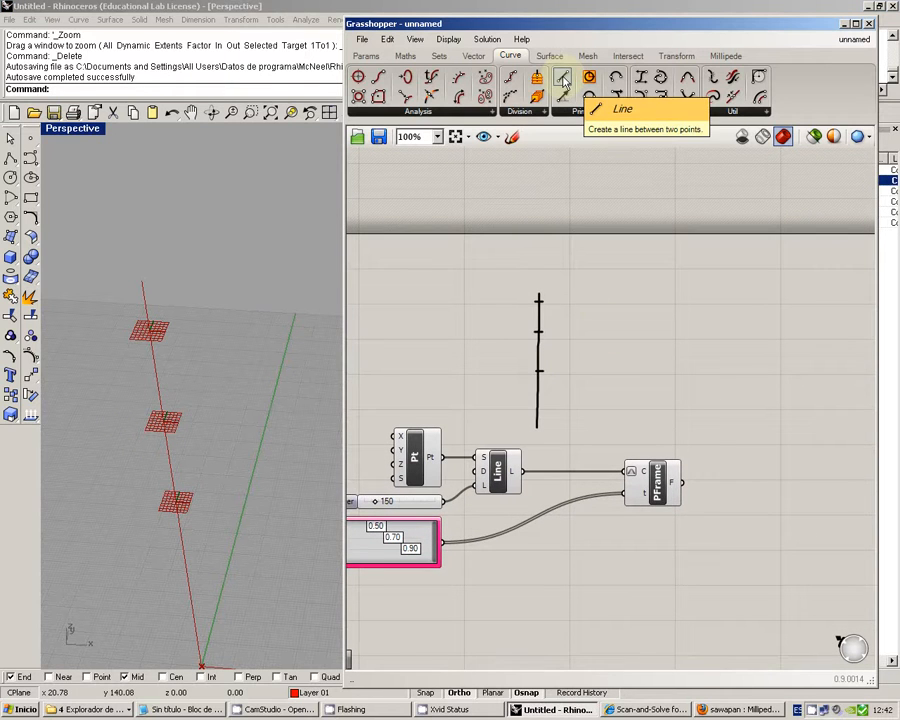
pyautogui.click(510, 137)
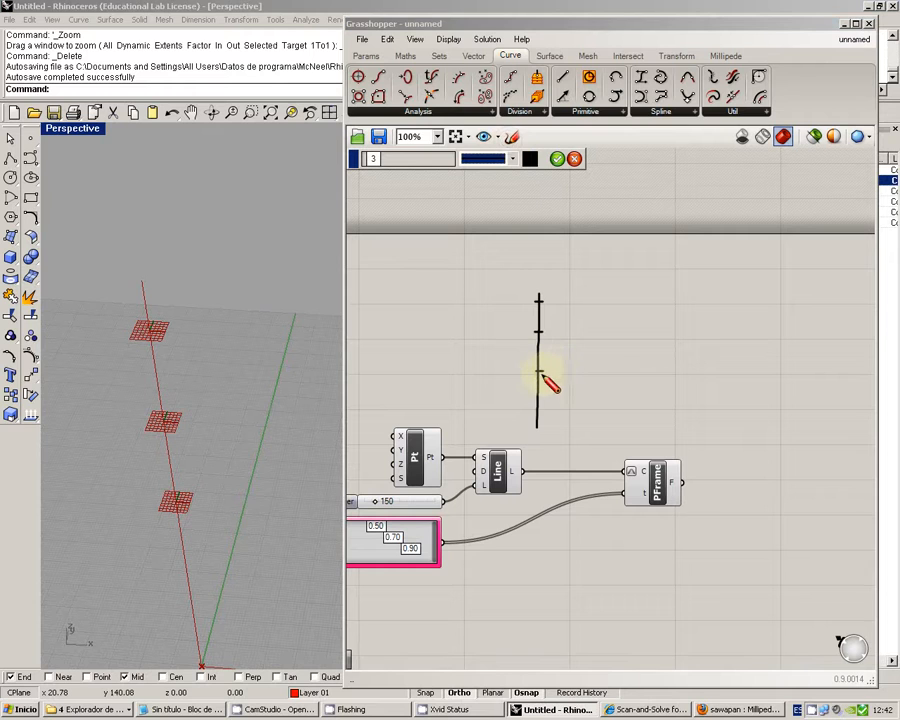
pyautogui.moveTo(540, 370); pyautogui.dragTo(632, 312)
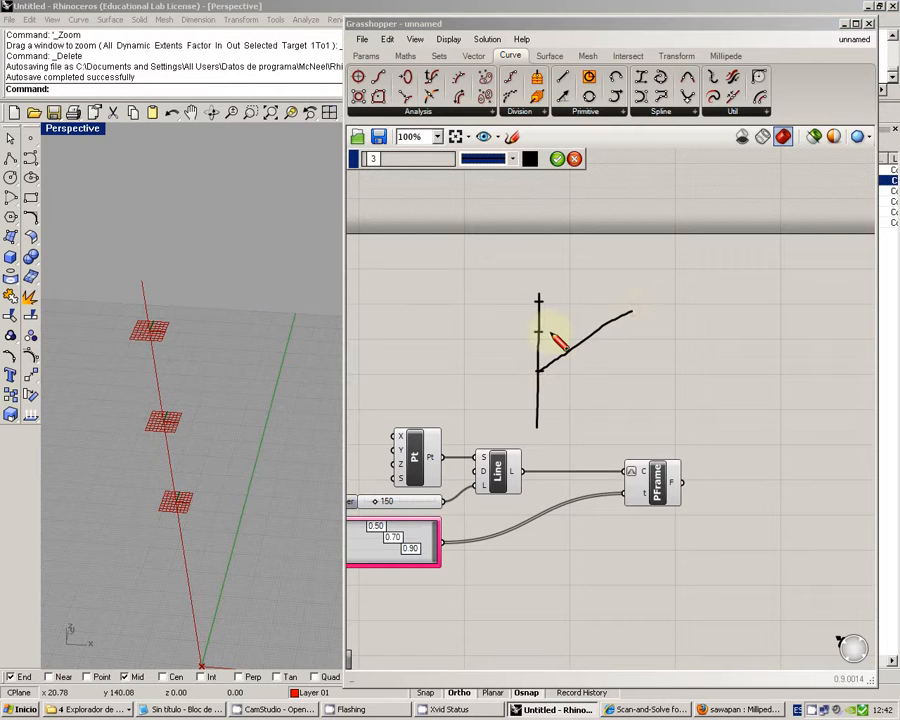
pyautogui.moveTo(478, 255)
pyautogui.mouseDown()
pyautogui.moveTo(540, 330)
pyautogui.moveTo(580, 250)
pyautogui.moveTo(597, 237)
pyautogui.mouseUp()
pyautogui.click(557, 158)
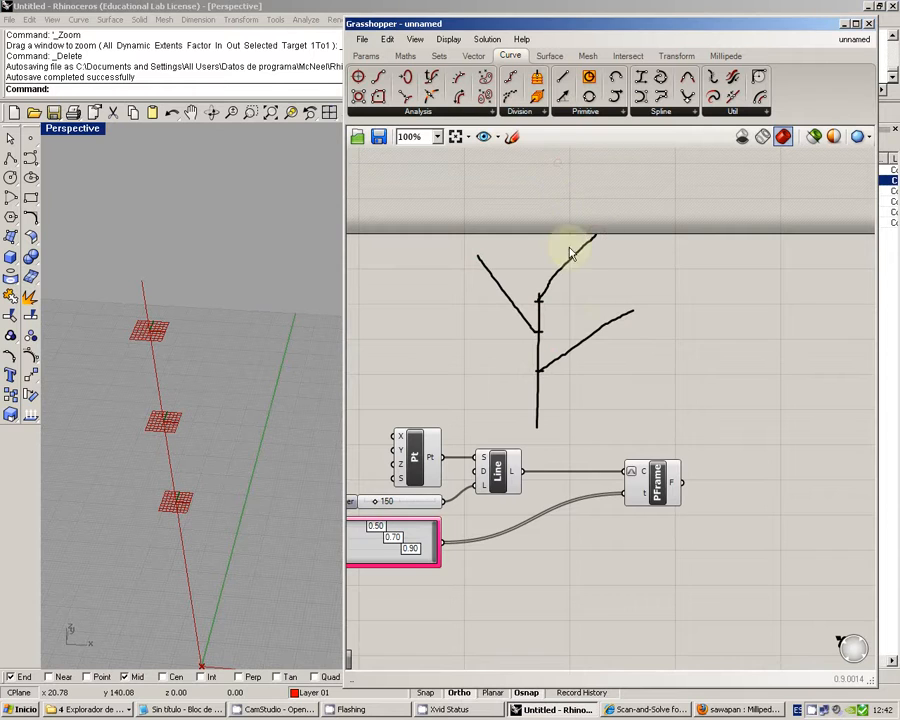
# Move the PFrame component closer to the Line component's output.
pyautogui.moveTo(602, 366); pyautogui.dragTo(642, 274, button='right')
pyautogui.moveTo(713, 378)
pyautogui.mouseDown(button='right')
pyautogui.moveTo(609, 343)
pyautogui.moveTo(682, 315)
pyautogui.mouseUp(button='right')
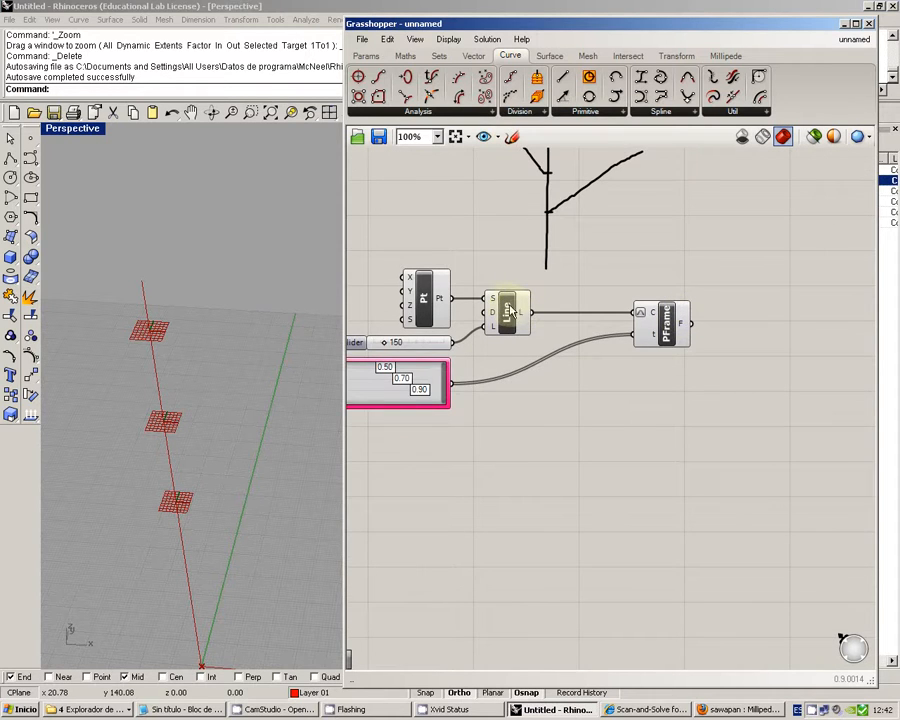
pyautogui.moveTo(586, 337); pyautogui.dragTo(559, 331, button='right')
pyautogui.click(684, 272)
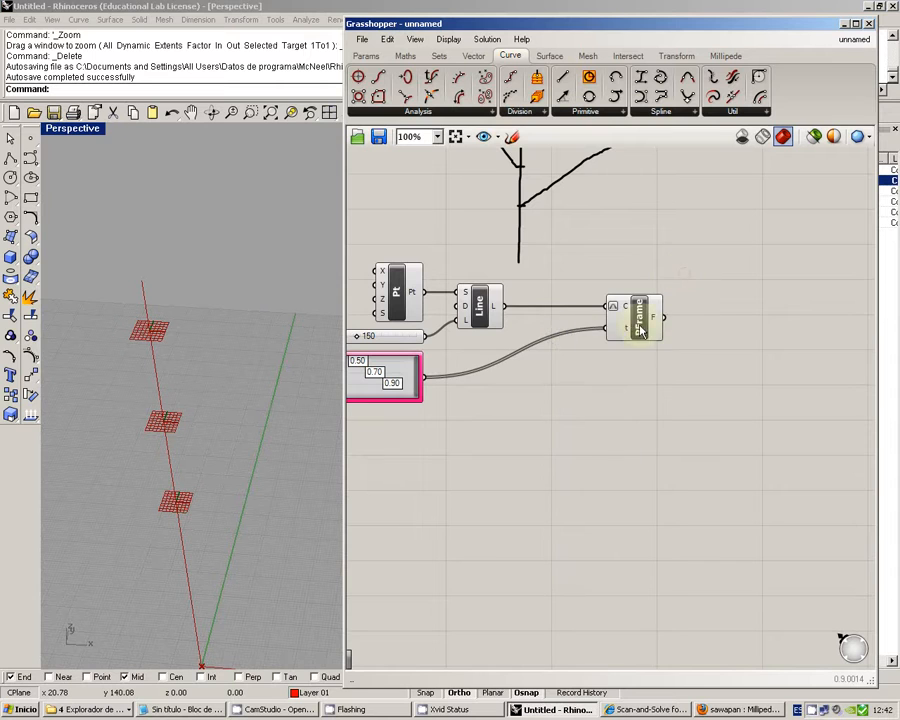
pyautogui.moveTo(640, 327); pyautogui.dragTo(602, 328)
pyautogui.click(669, 362)
pyautogui.moveTo(698, 377); pyautogui.dragTo(630, 375, button='right')
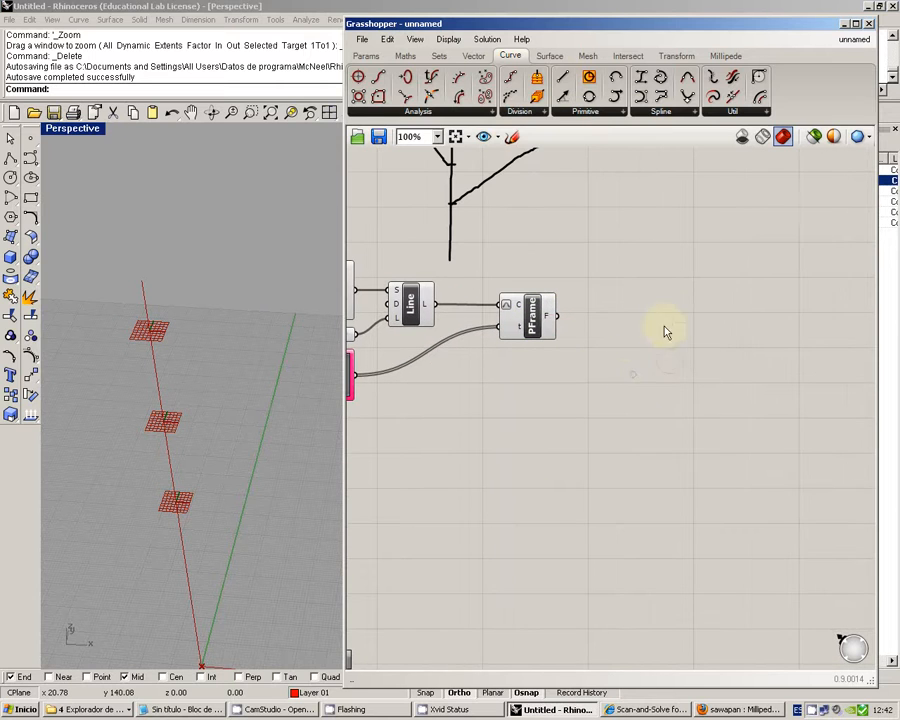
# Search for "sdl" and add a second Line SDL component beyond the PFrame component.
pyautogui.doubleClick(679, 319)
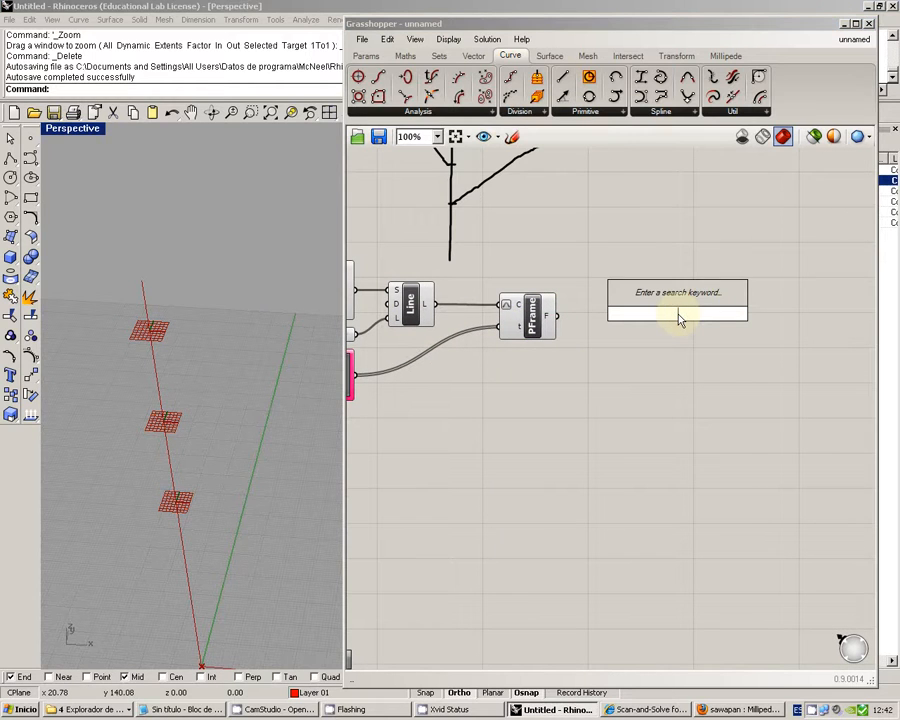
pyautogui.write('si')
pyautogui.write('l')
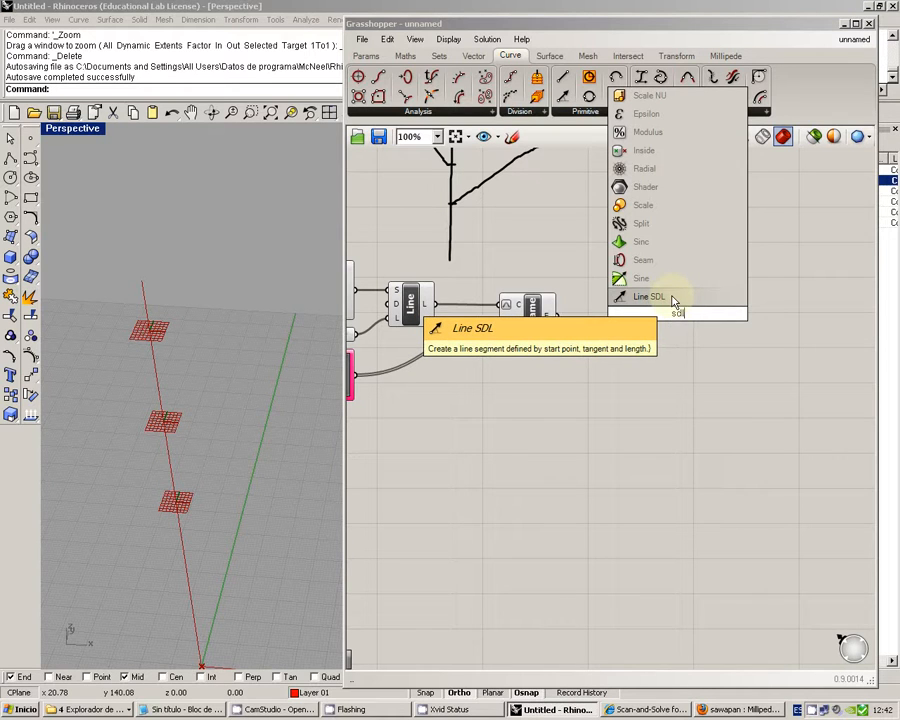
pyautogui.click(674, 298)
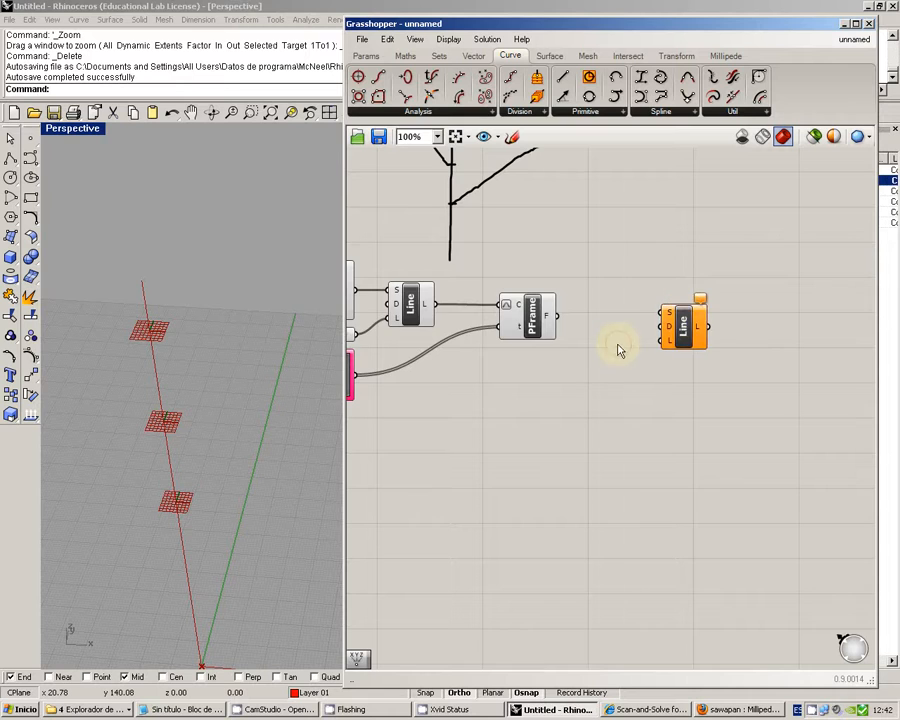
pyautogui.moveTo(618, 350); pyautogui.dragTo(648, 310, button='right')
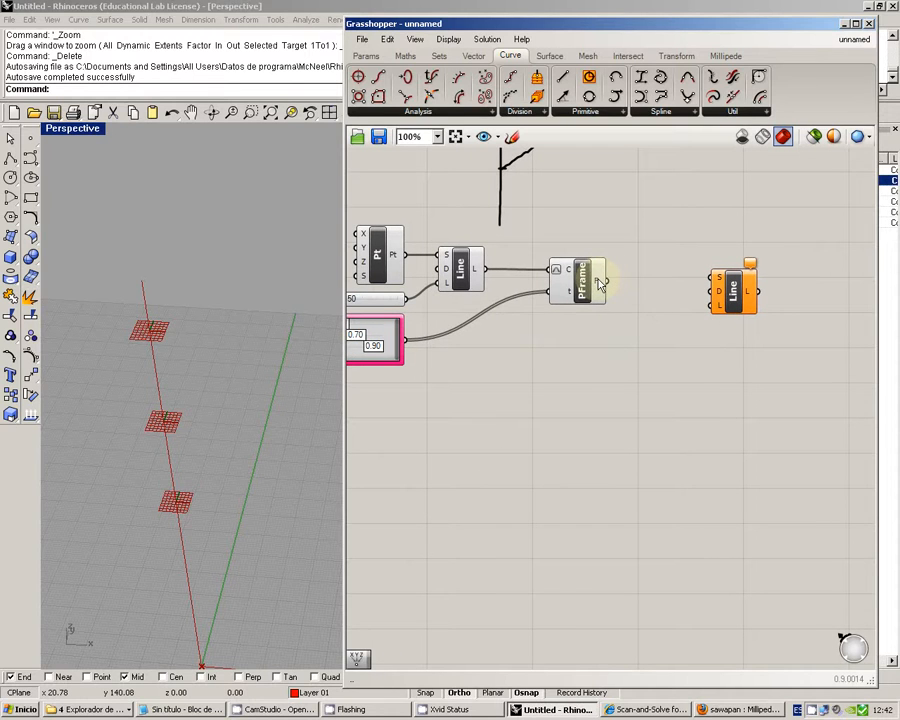
# Connect PFrame's F output to the new Line component's S input and place that Line slightly lower than PFrame.
pyautogui.moveTo(599, 286)
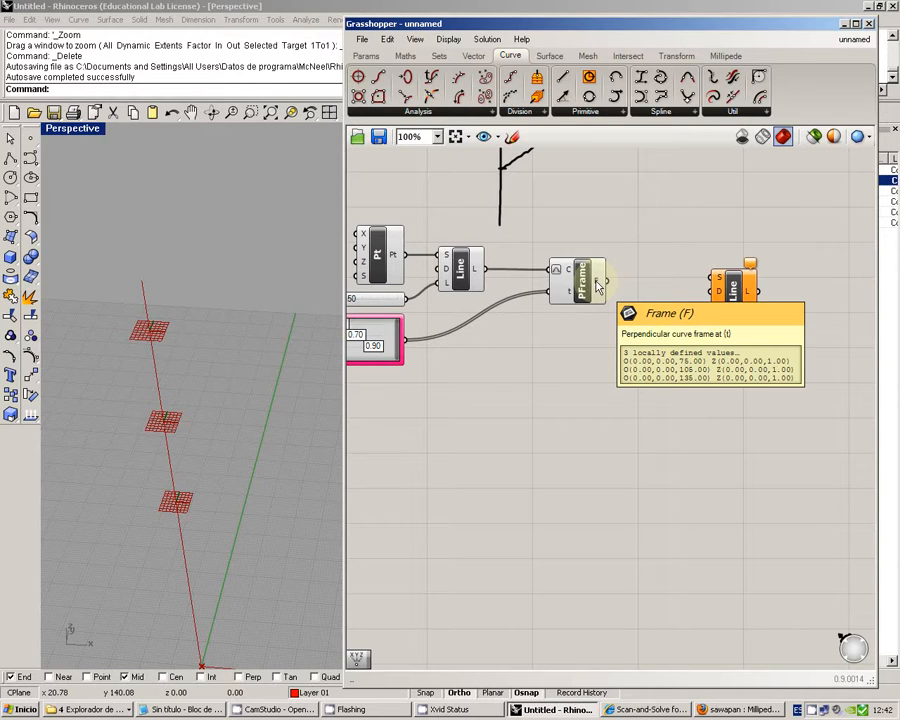
pyautogui.moveTo(718, 283)
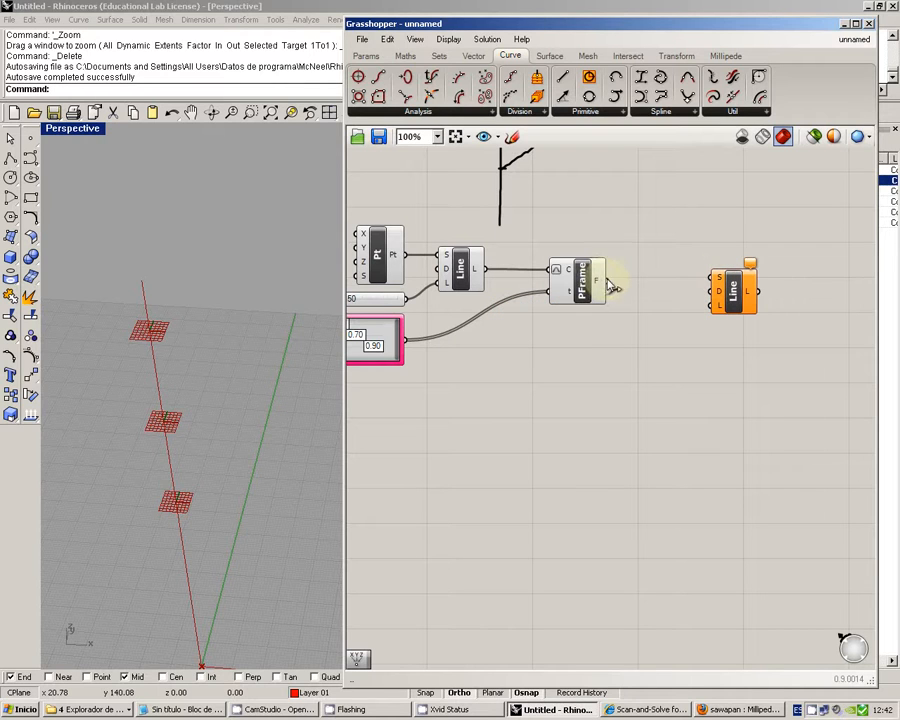
pyautogui.moveTo(604, 281); pyautogui.dragTo(707, 284)
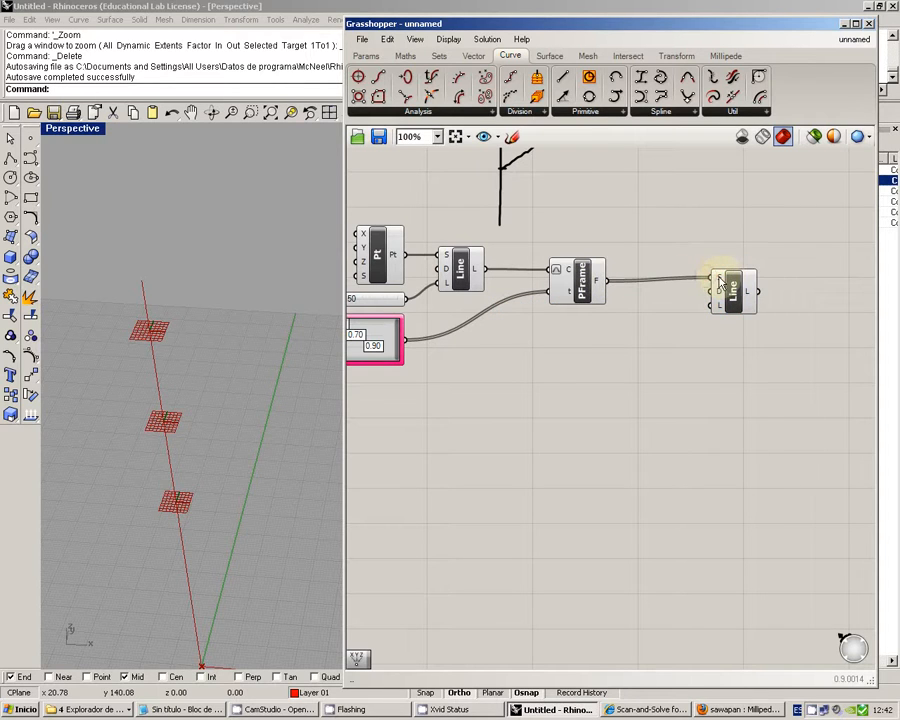
pyautogui.moveTo(719, 283)
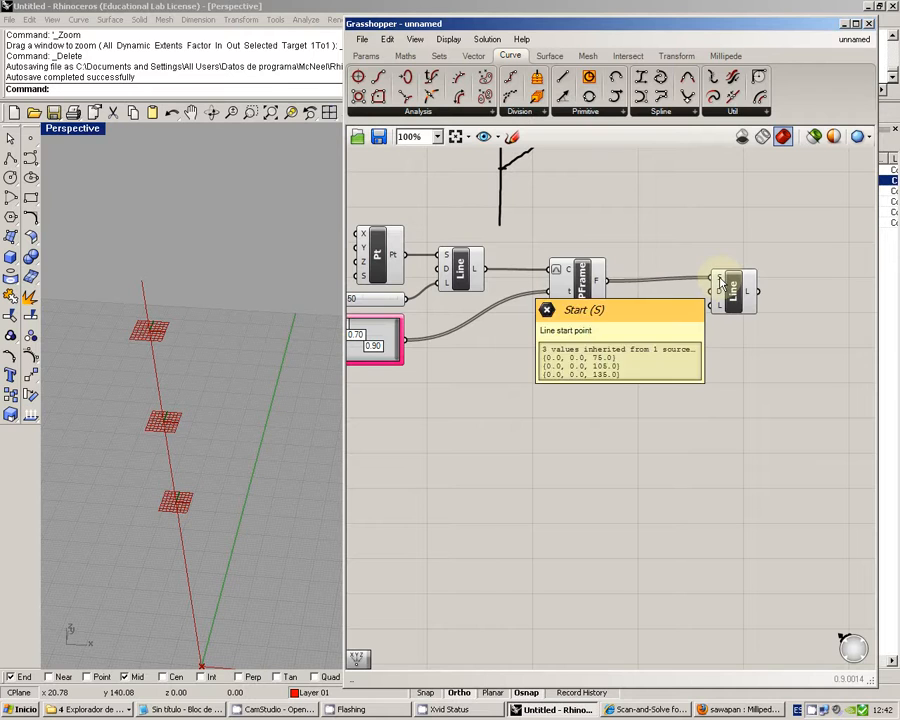
pyautogui.moveTo(720, 284); pyautogui.dragTo(715, 290)
pyautogui.click(648, 356)
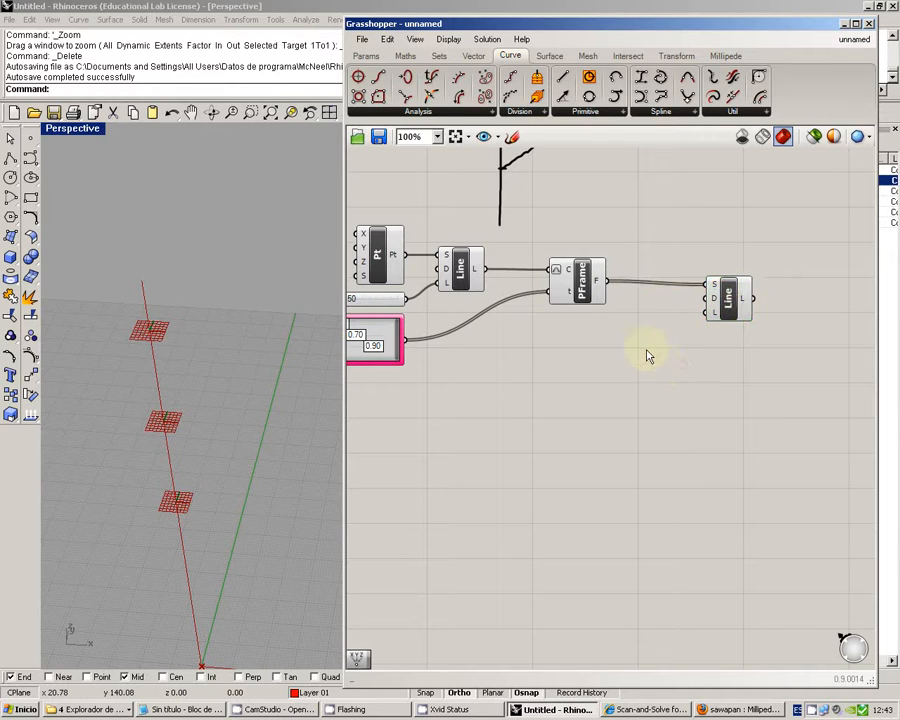
pyautogui.moveTo(720, 294); pyautogui.dragTo(732, 314)
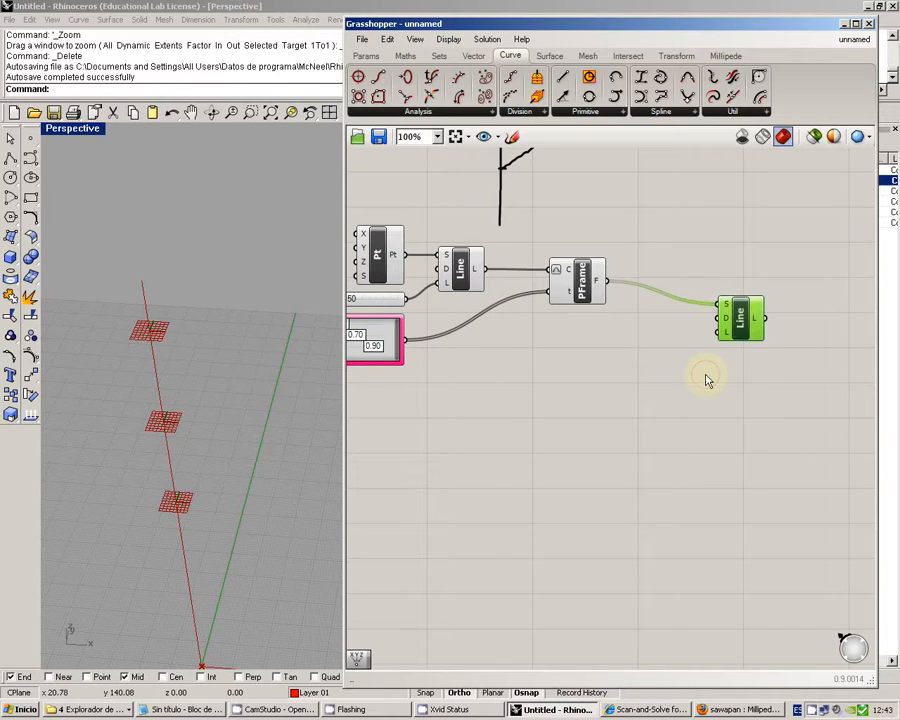
pyautogui.click(711, 342)
pyautogui.moveTo(700, 342); pyautogui.dragTo(725, 328, button='right')
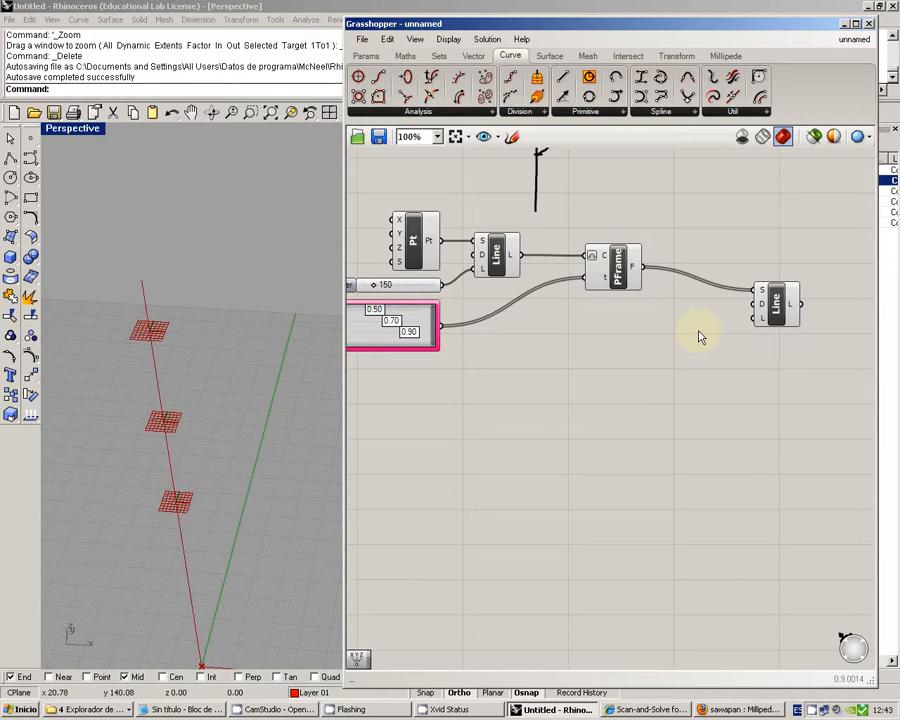
pyautogui.moveTo(762, 308)
pyautogui.click(470, 55)
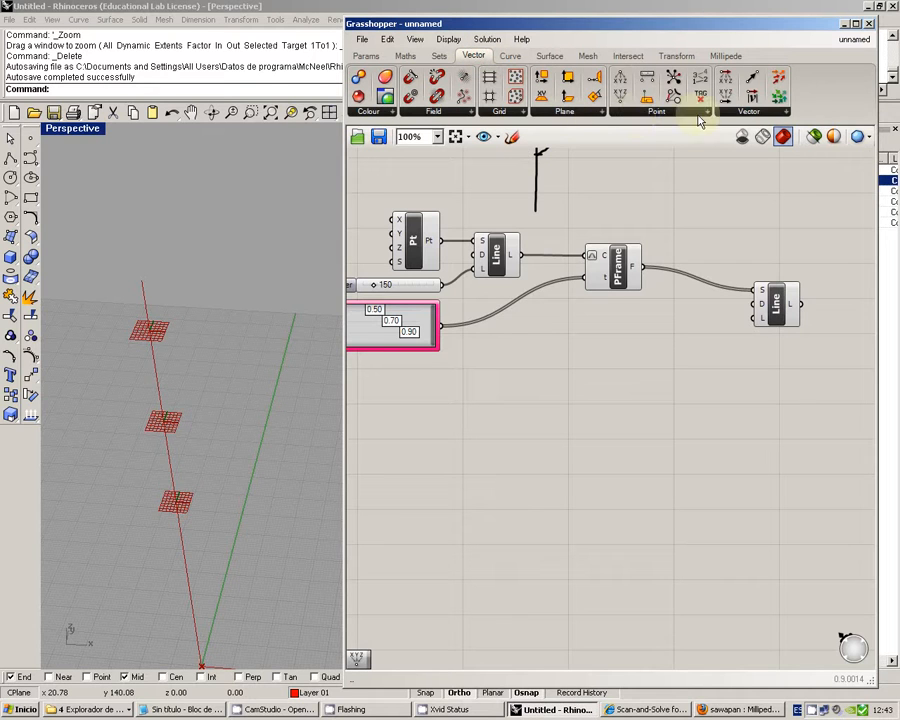
pyautogui.click(735, 112)
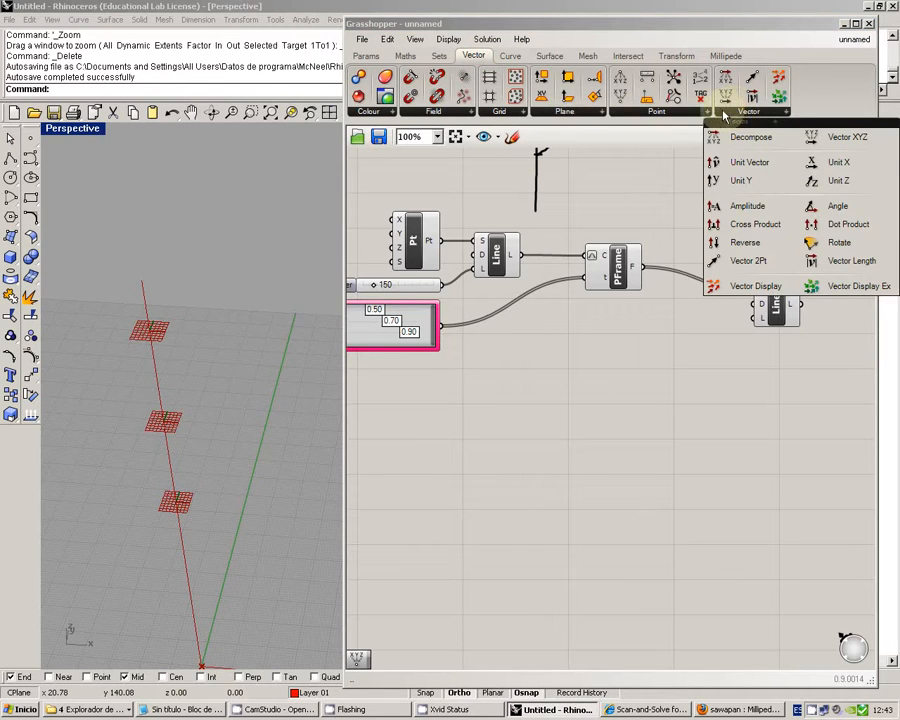
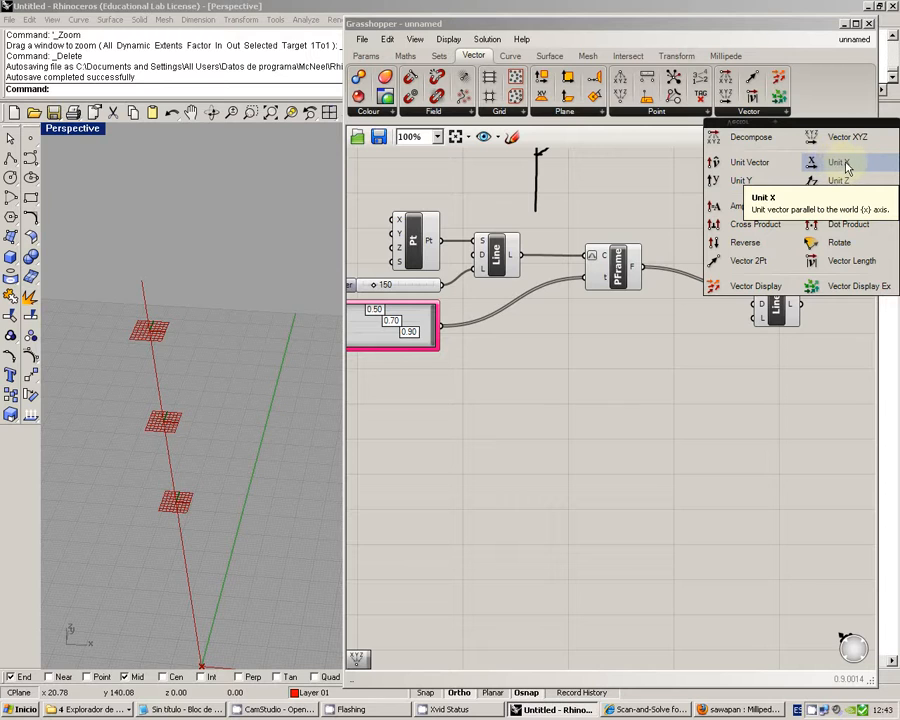
pyautogui.click(634, 374)
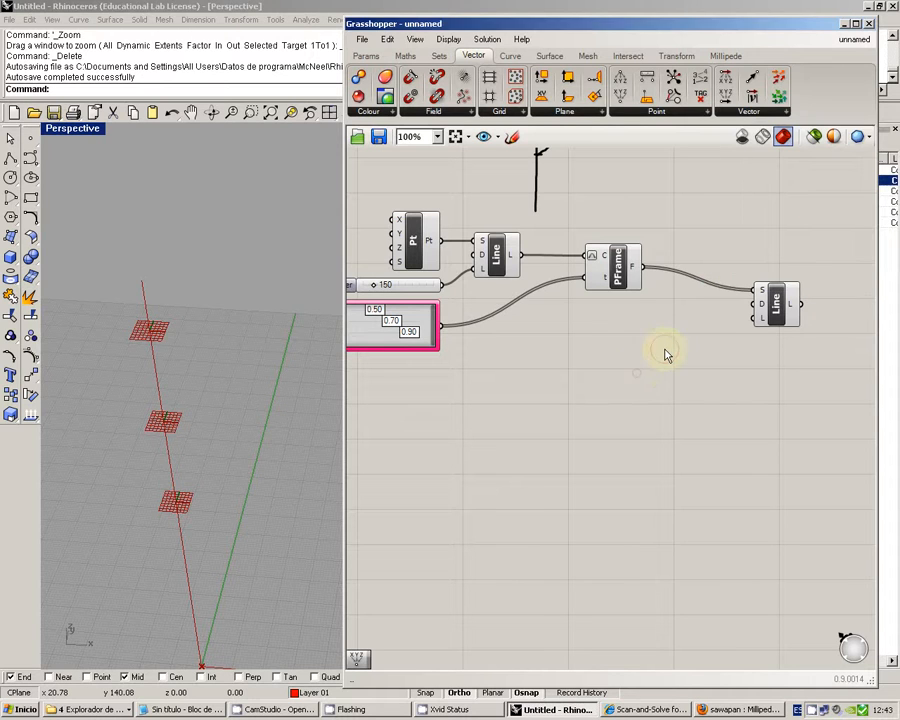
# Add a Unit X vector, connect it to the second Line's D input and place it level with that input.
pyautogui.doubleClick(665, 353)
pyautogui.write('x')
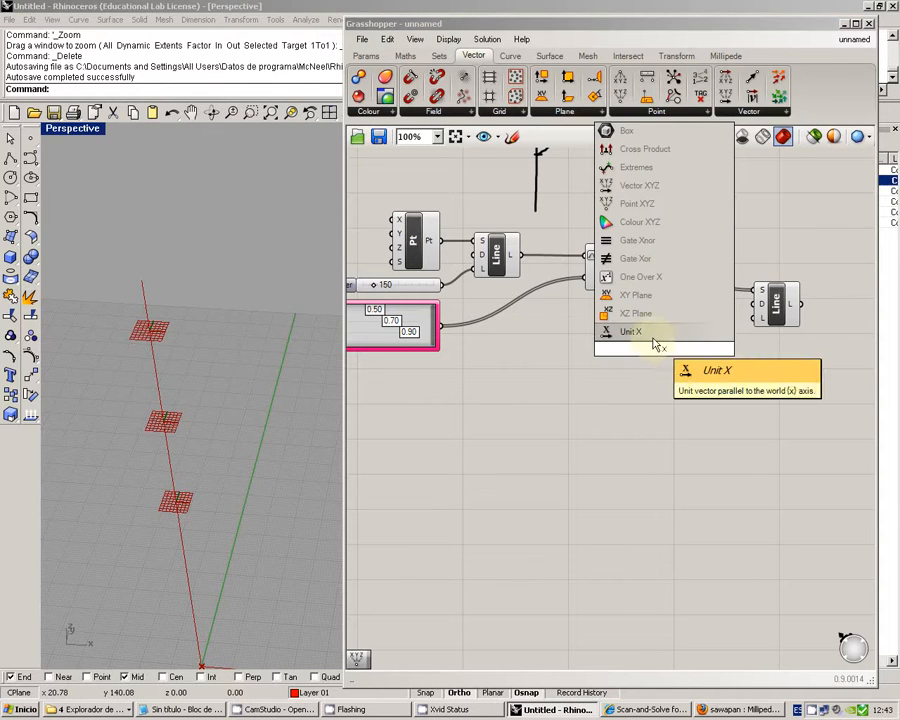
pyautogui.click(644, 333)
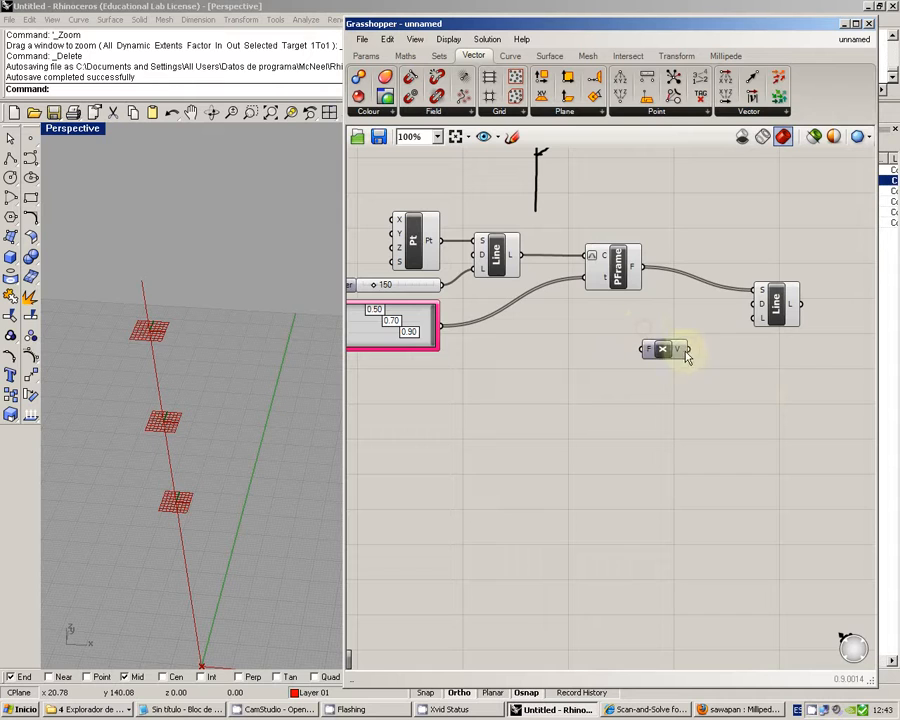
pyautogui.moveTo(687, 349); pyautogui.dragTo(750, 315)
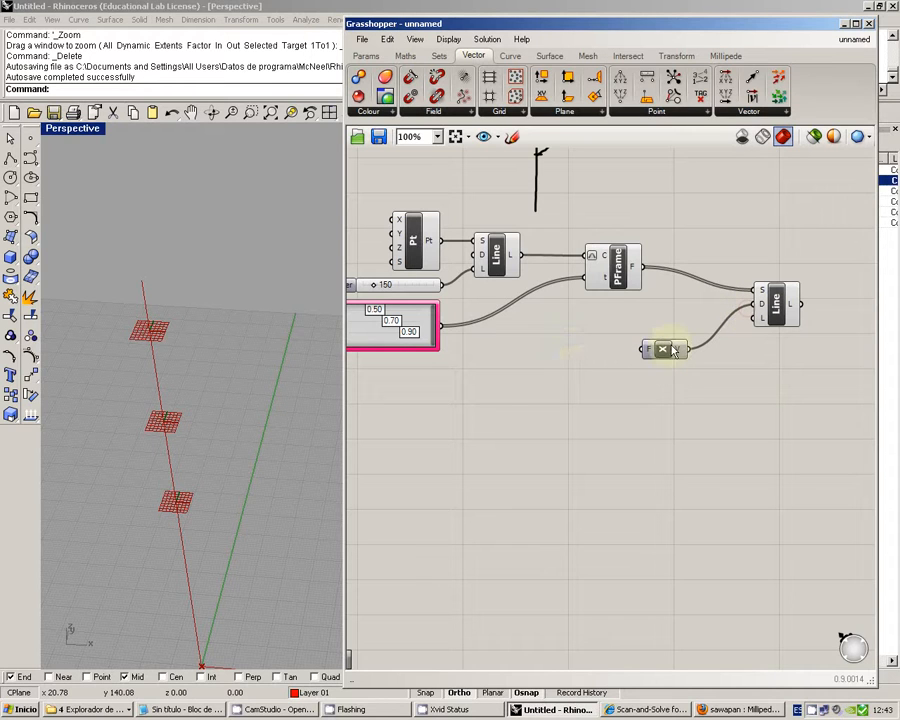
pyautogui.moveTo(667, 348); pyautogui.dragTo(703, 314)
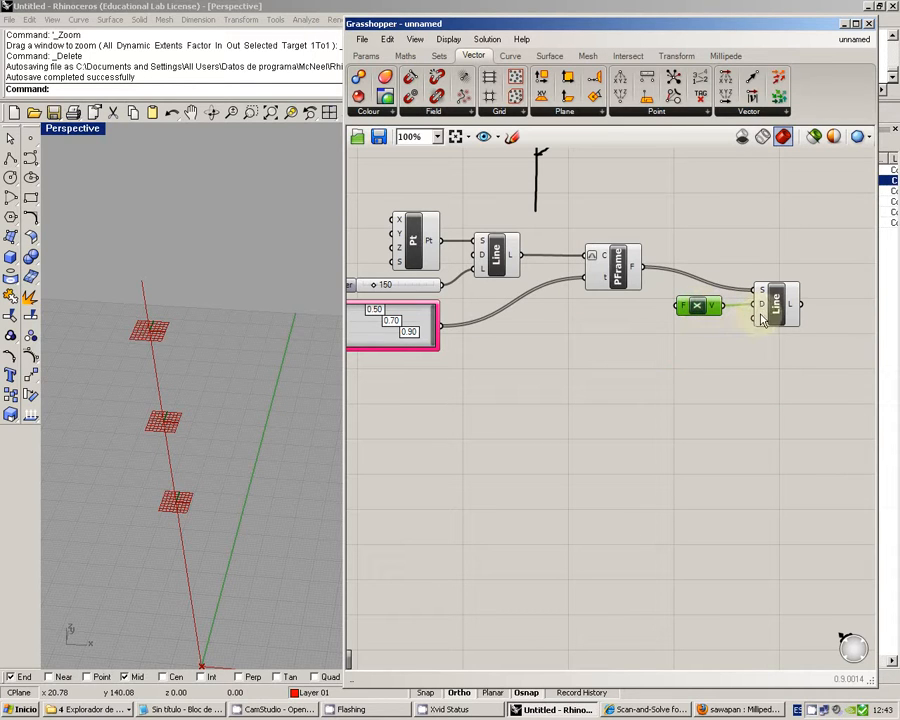
pyautogui.moveTo(558, 351); pyautogui.dragTo(582, 353, button='right')
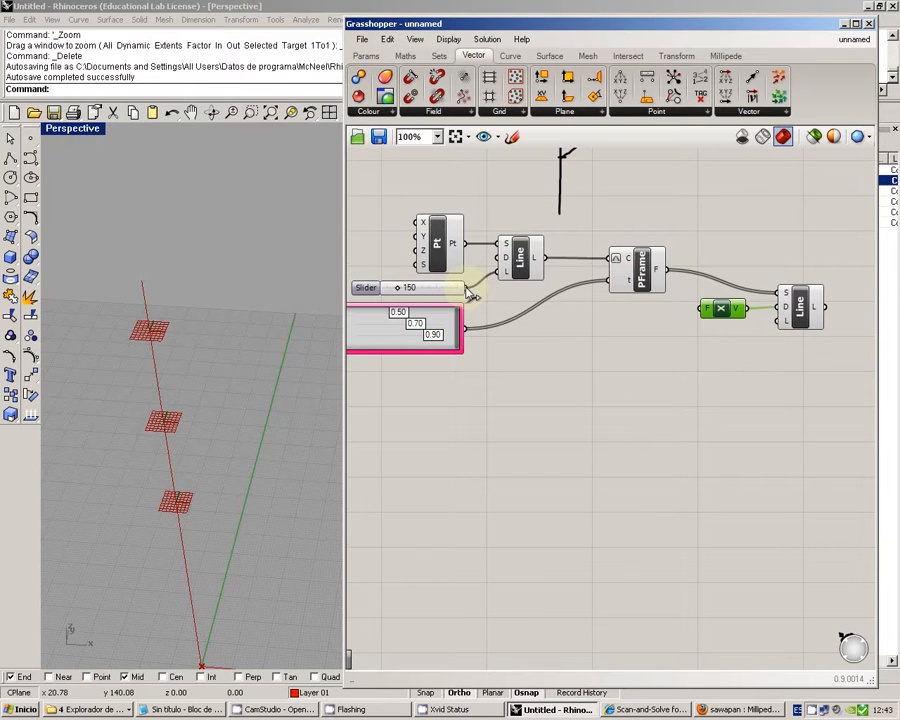
pyautogui.moveTo(573, 198); pyautogui.dragTo(591, 313, button='right')
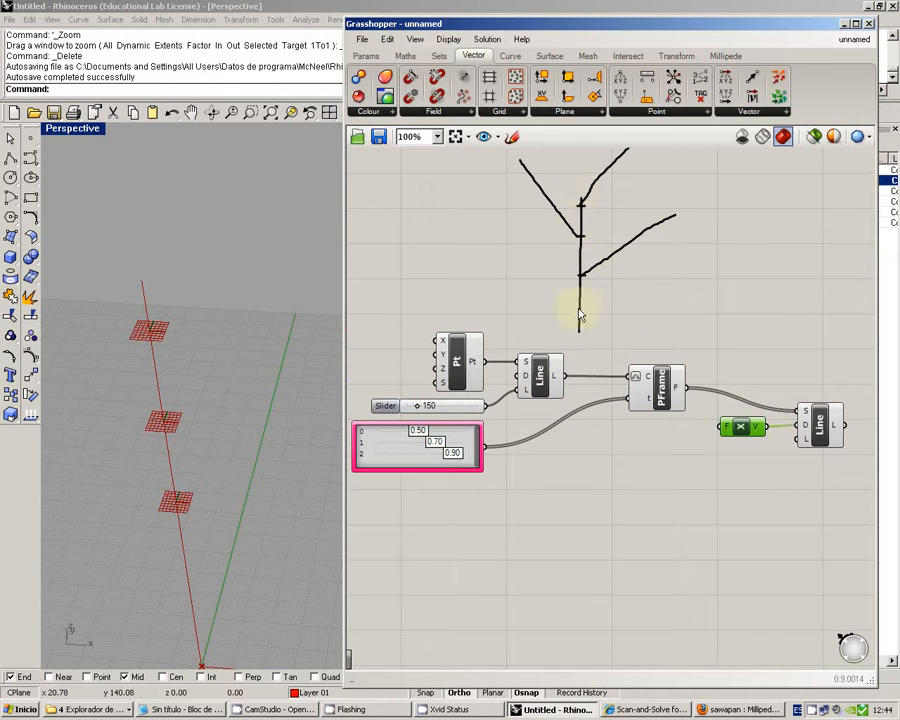
pyautogui.moveTo(591, 316); pyautogui.dragTo(573, 306, button='right')
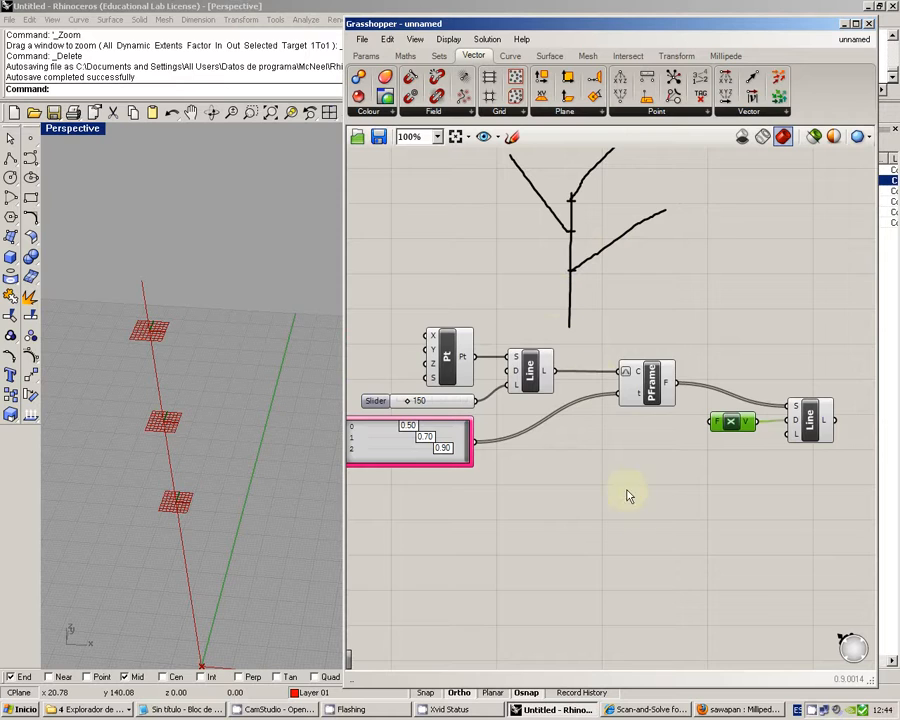
pyautogui.moveTo(628, 495)
pyautogui.mouseDown(button='right')
pyautogui.moveTo(634, 464)
pyautogui.moveTo(620, 414)
pyautogui.mouseUp(button='right')
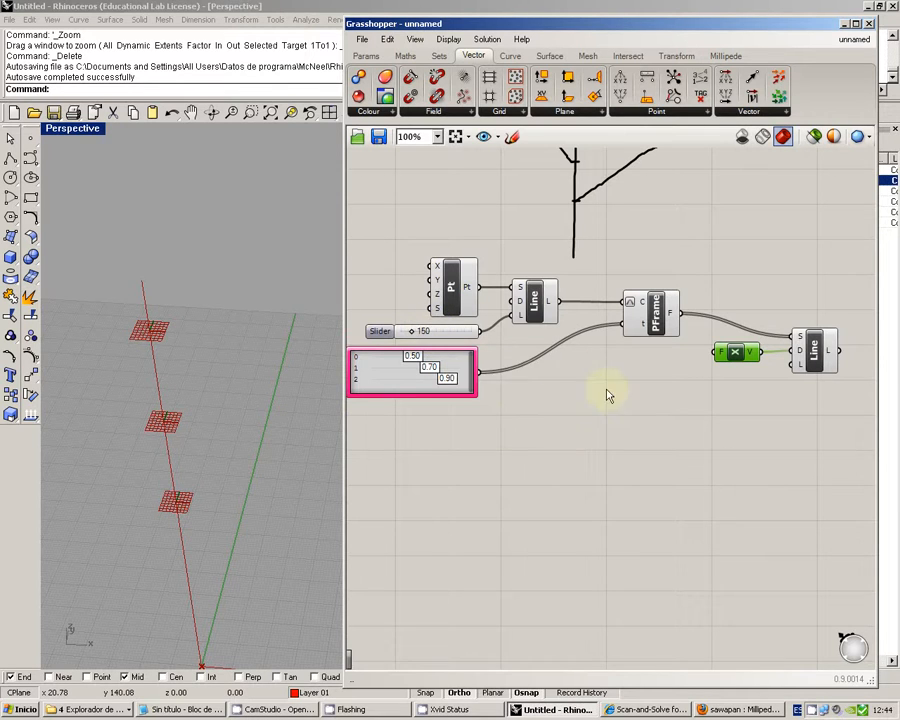
pyautogui.moveTo(623, 401); pyautogui.dragTo(608, 391, button='right')
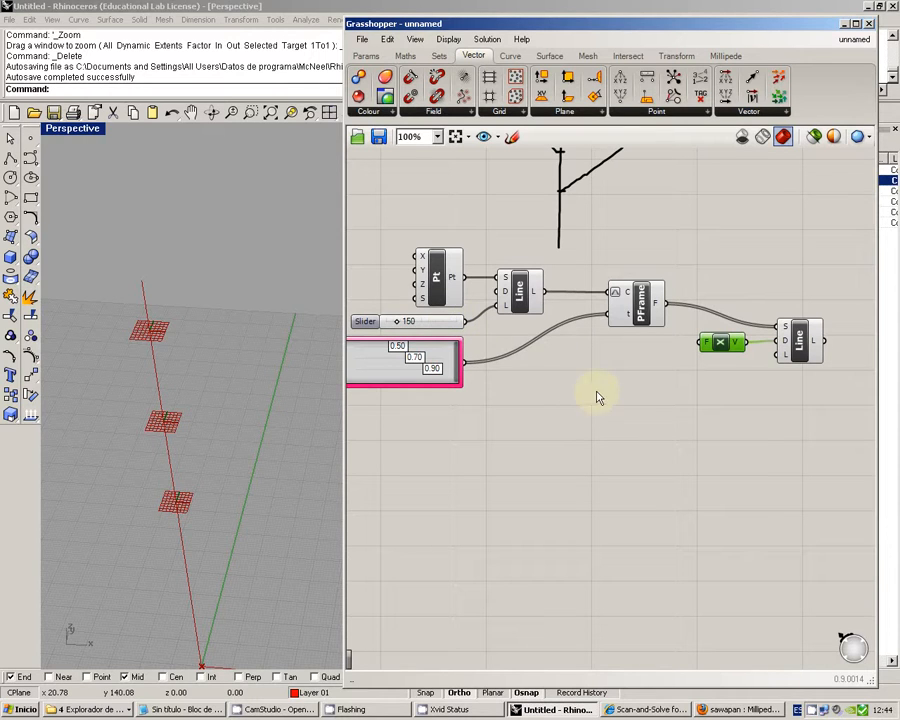
# Add a Multiplication component below the PFrame component and connect the 150 slider to its A input.
pyautogui.click(414, 320)
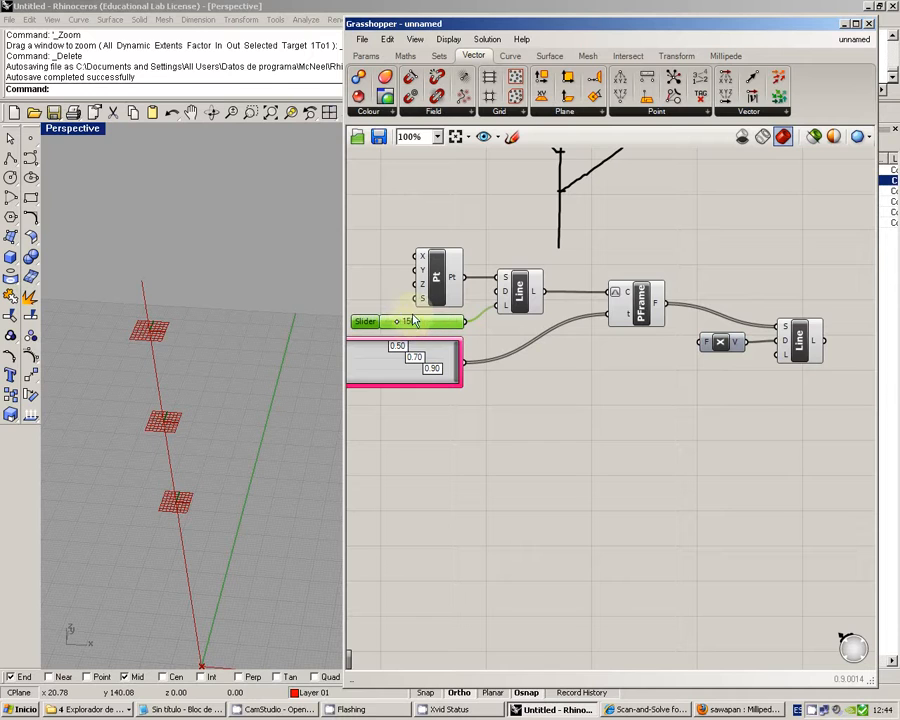
pyautogui.click(577, 409)
pyautogui.doubleClick(591, 399)
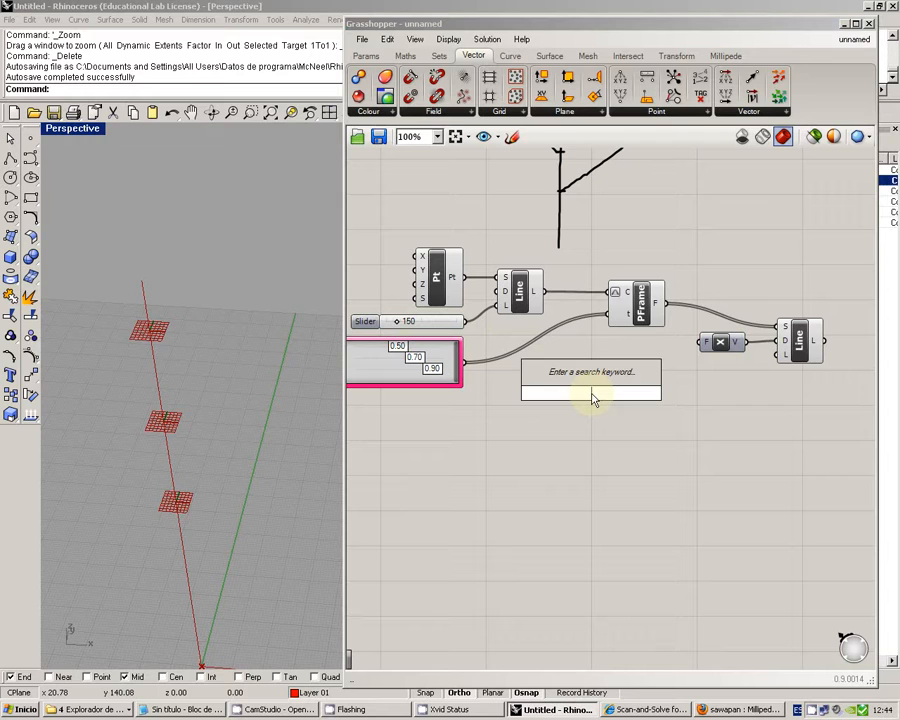
pyautogui.write('x')
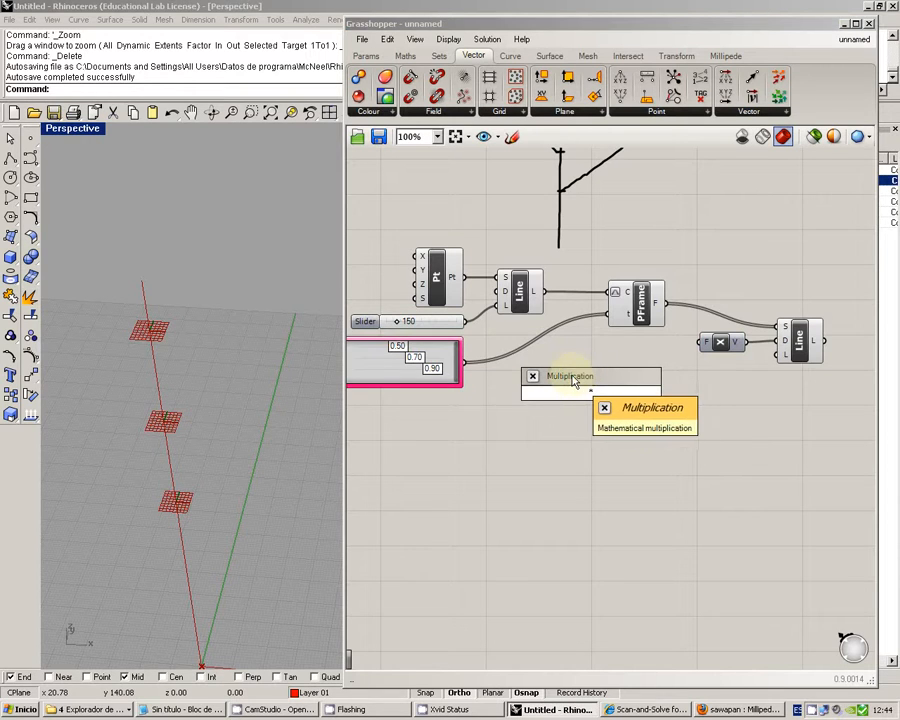
pyautogui.click(594, 377)
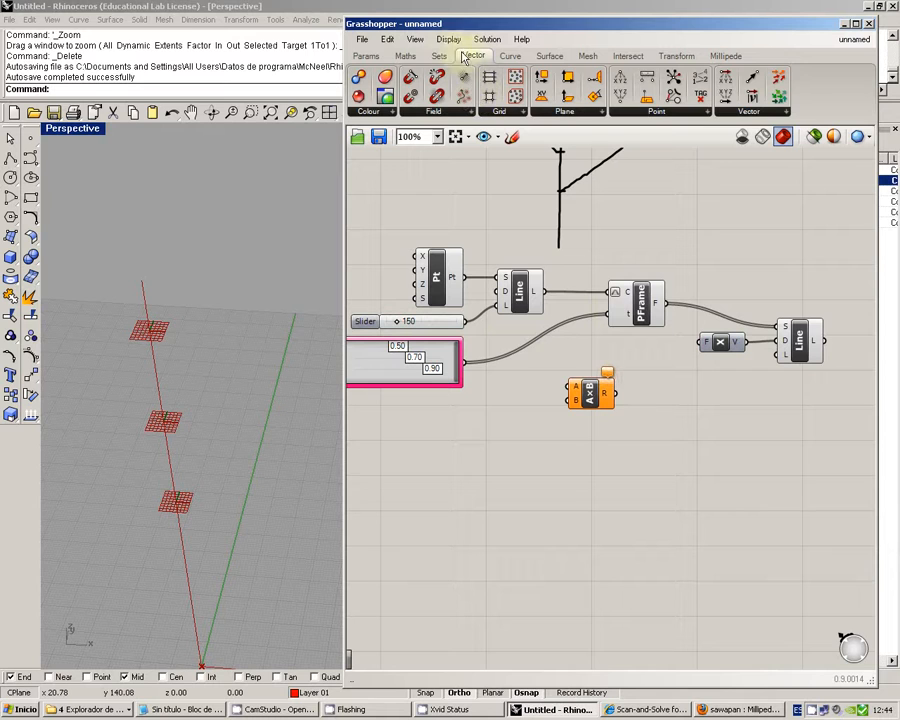
pyautogui.click(405, 56)
pyautogui.click(448, 112)
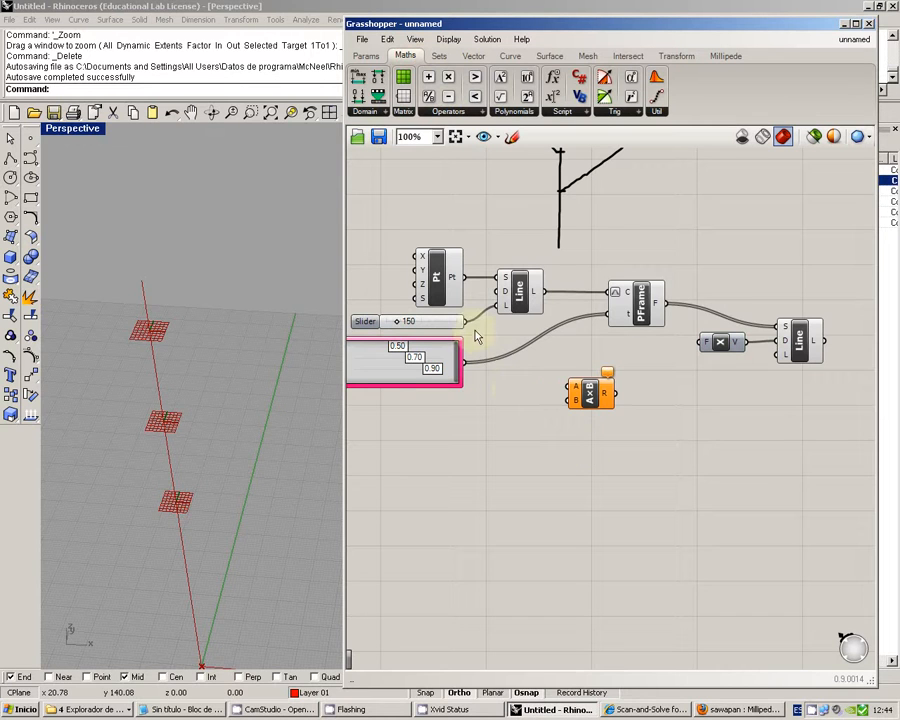
pyautogui.moveTo(466, 323); pyautogui.dragTo(634, 362)
pyautogui.moveTo(613, 394); pyautogui.dragTo(636, 382, button='right')
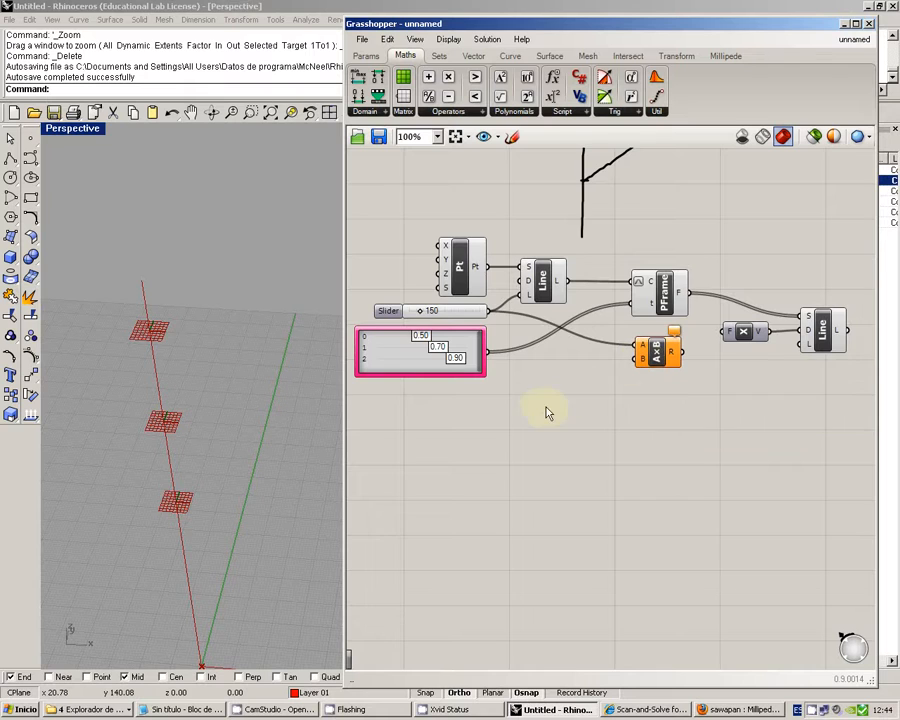
# Add a 0.5 number slider and connect it to the Multiplication component's B input.
pyautogui.moveTo(545, 410); pyautogui.dragTo(569, 426, button='right')
pyautogui.doubleClick(567, 430)
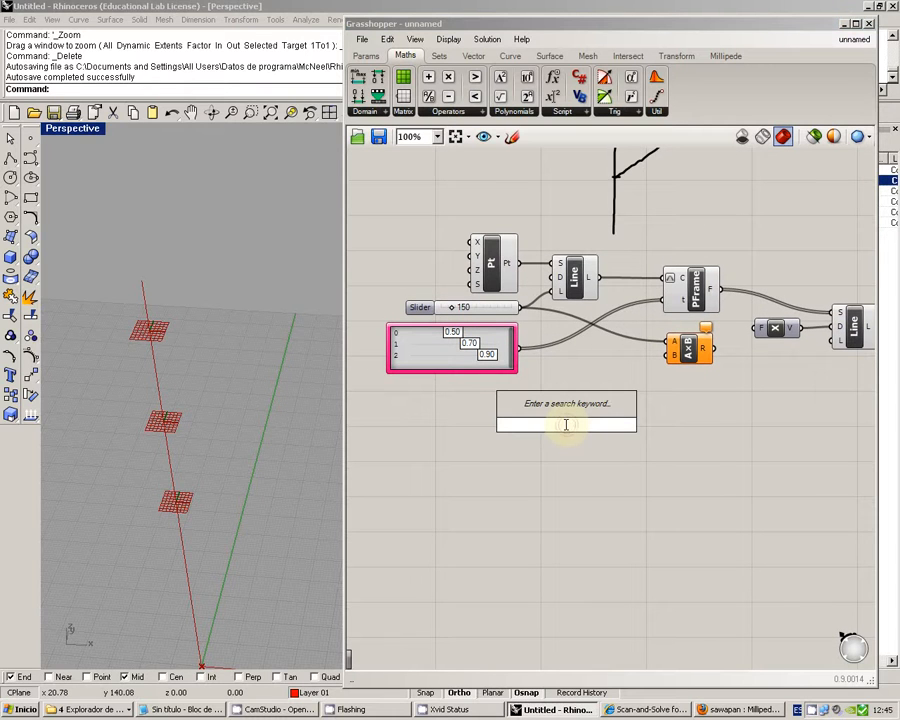
pyautogui.write('s')
pyautogui.press('BackSpace')
pyautogui.write('0.5')
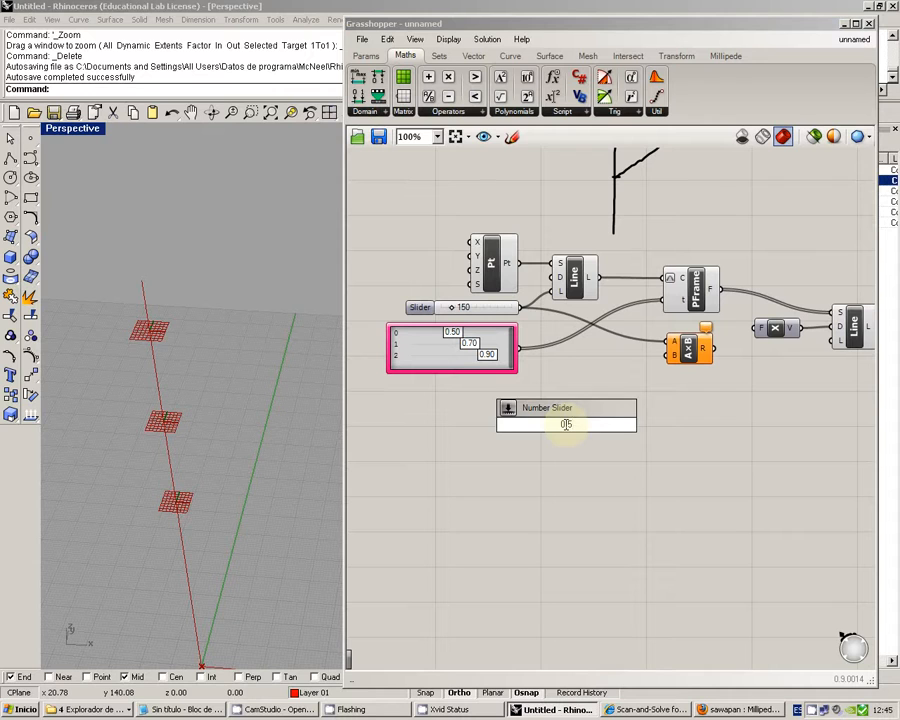
pyautogui.press('Return')
pyautogui.moveTo(624, 425); pyautogui.dragTo(668, 359)
pyautogui.moveTo(690, 397); pyautogui.dragTo(650, 396, button='right')
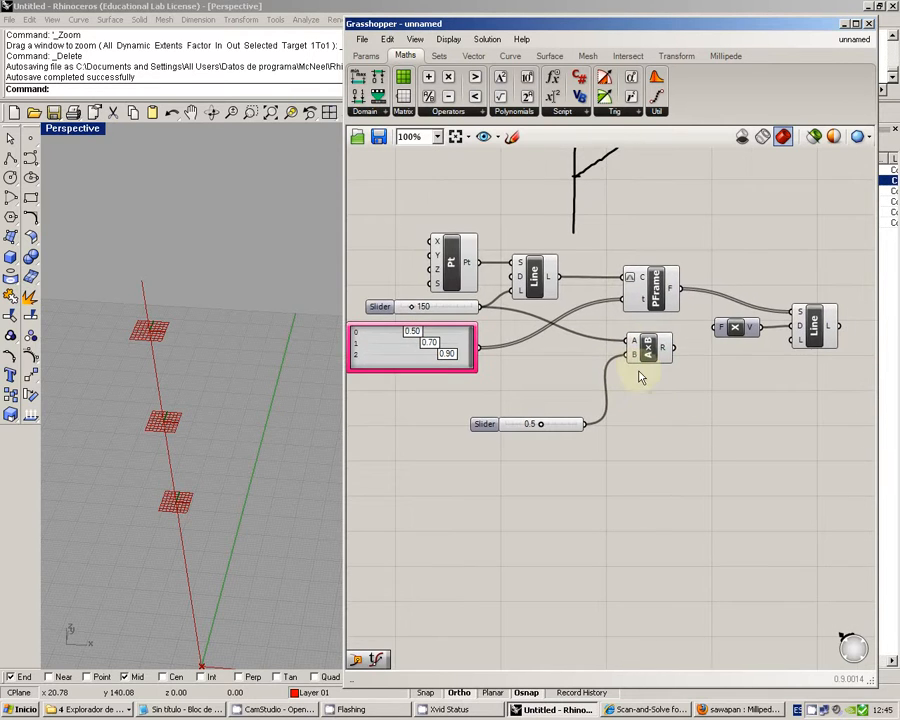
# Place the Multiplication component beside its one-decimal slider and connect its R output to the second Line's L input.
pyautogui.moveTo(647, 358); pyautogui.dragTo(628, 419)
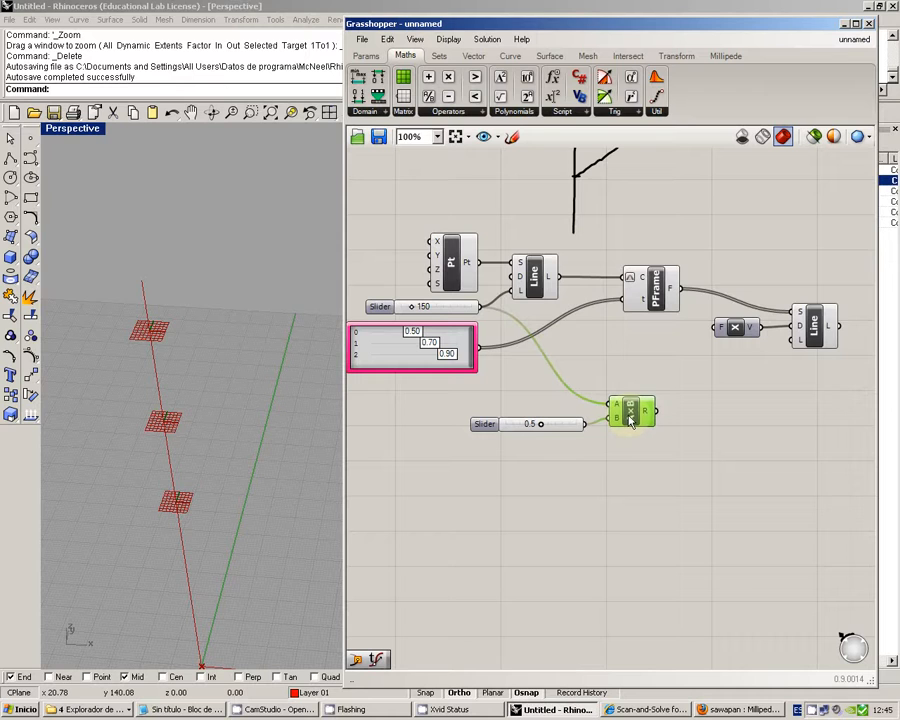
pyautogui.click(656, 451)
pyautogui.moveTo(690, 426); pyautogui.dragTo(667, 405, button='right')
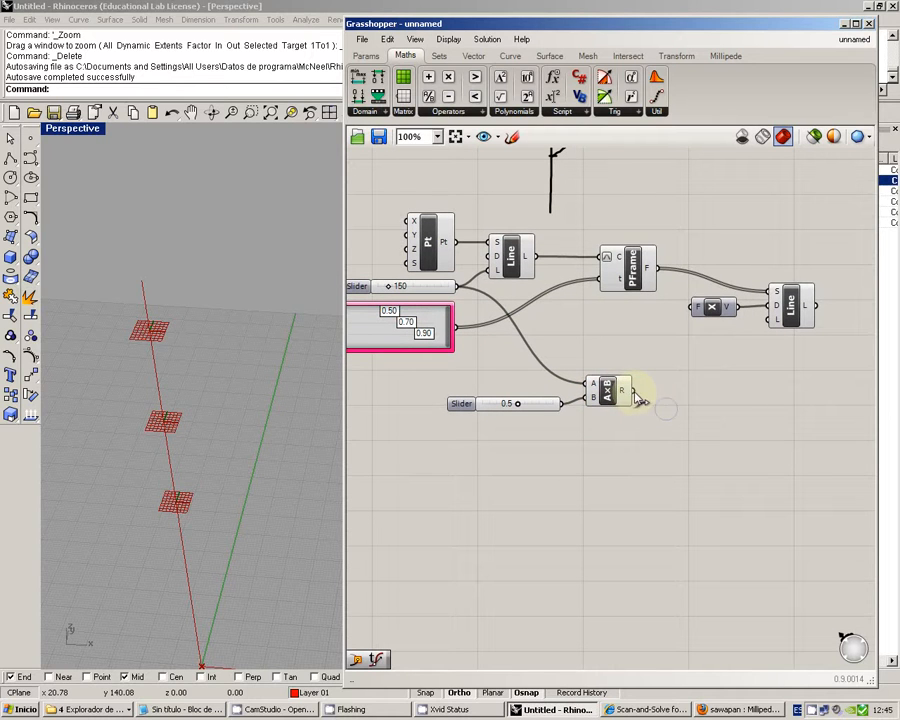
pyautogui.moveTo(627, 394)
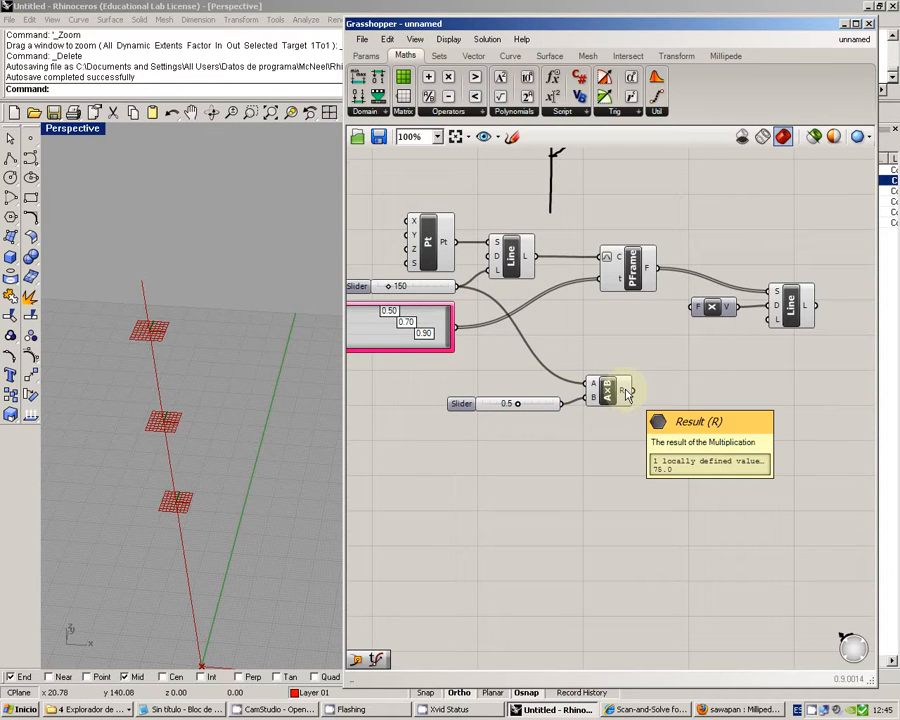
pyautogui.moveTo(627, 394); pyautogui.dragTo(772, 321)
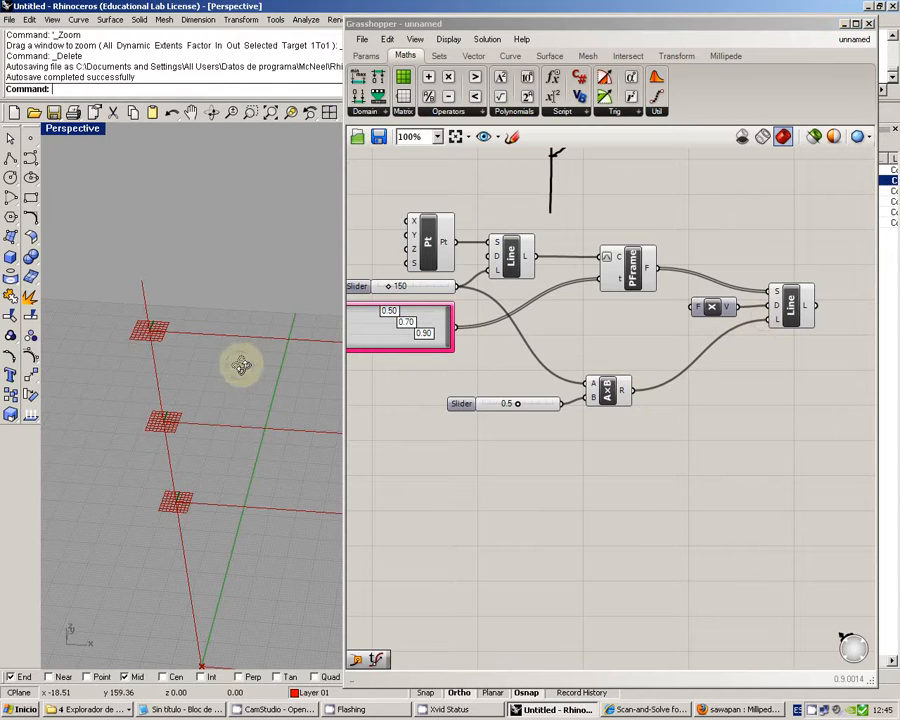
pyautogui.moveTo(240, 362)
pyautogui.mouseDown(button='right')
pyautogui.moveTo(160, 336)
pyautogui.moveTo(183, 370)
pyautogui.moveTo(257, 388)
pyautogui.moveTo(233, 376)
pyautogui.moveTo(243, 369)
pyautogui.mouseUp(button='right')
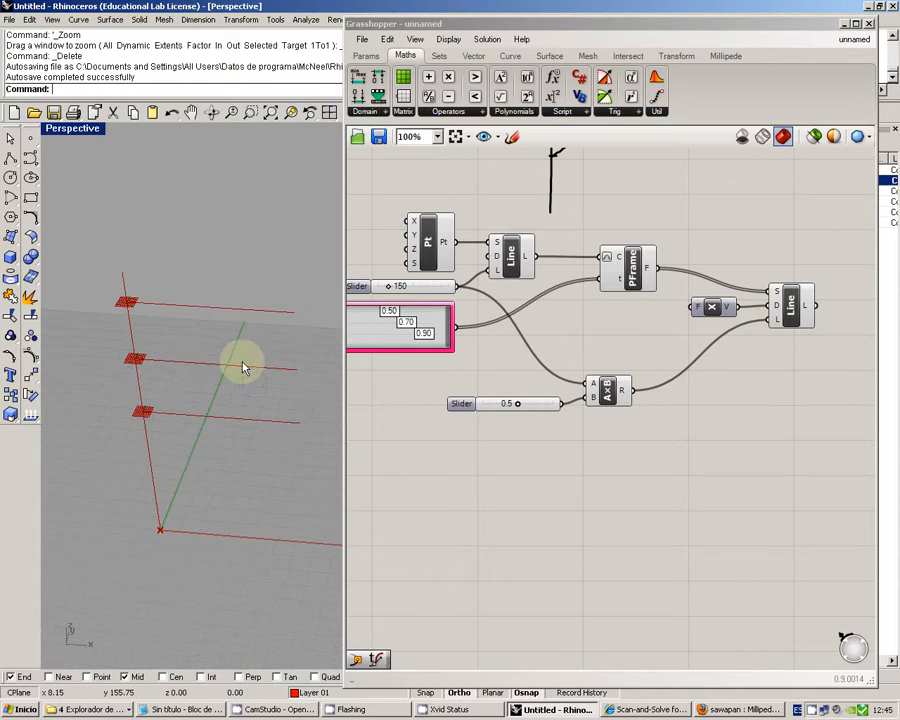
# Lower the one-decimal multiplier slider to 0.1 to shorten the branch lines.
pyautogui.click(515, 405)
pyautogui.moveTo(515, 405); pyautogui.dragTo(489, 413)
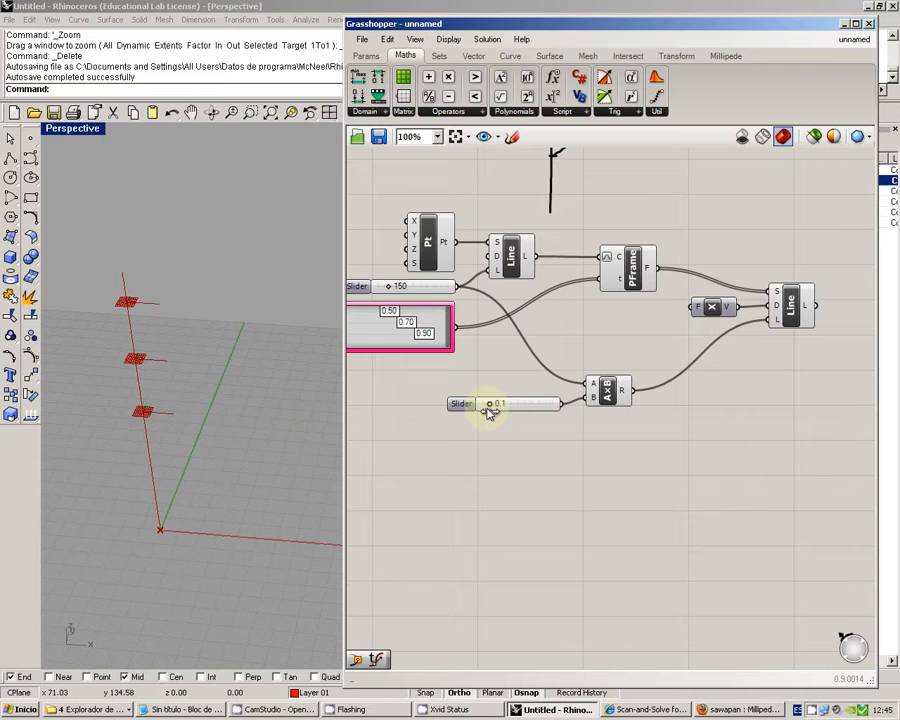
pyautogui.moveTo(489, 413)
pyautogui.mouseDown()
pyautogui.moveTo(552, 412)
pyautogui.moveTo(488, 405)
pyautogui.mouseUp()
# Replace the one-decimal slider with a new two-decimal slider of 0.50 connected to the Multiplication component's B input.
pyautogui.doubleClick(516, 451)
pyautogui.write('0.50')
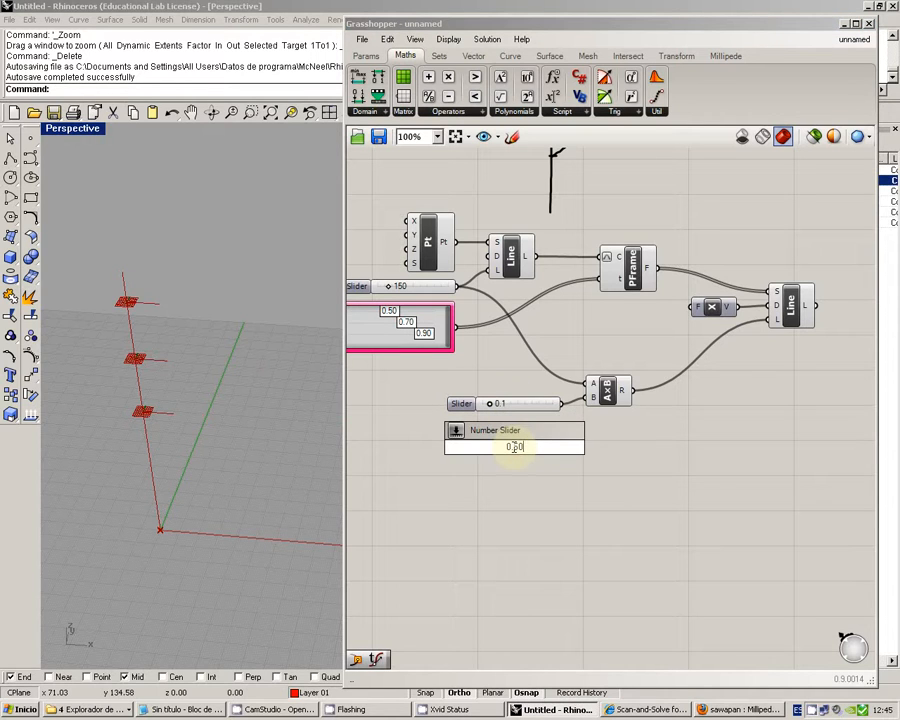
pyautogui.press('Return')
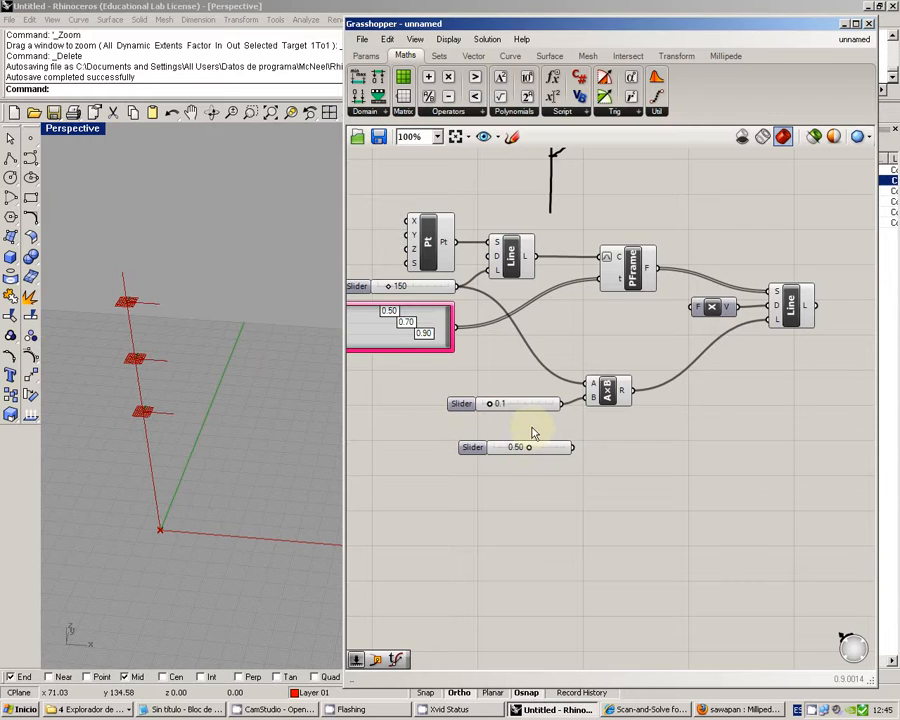
pyautogui.click(517, 405)
pyautogui.press('Delete')
pyautogui.moveTo(541, 446); pyautogui.dragTo(591, 397)
# Set the two-decimal multiplier slider to 0.70 and place it directly beneath the Gene Pool.
pyautogui.moveTo(519, 411); pyautogui.dragTo(525, 447)
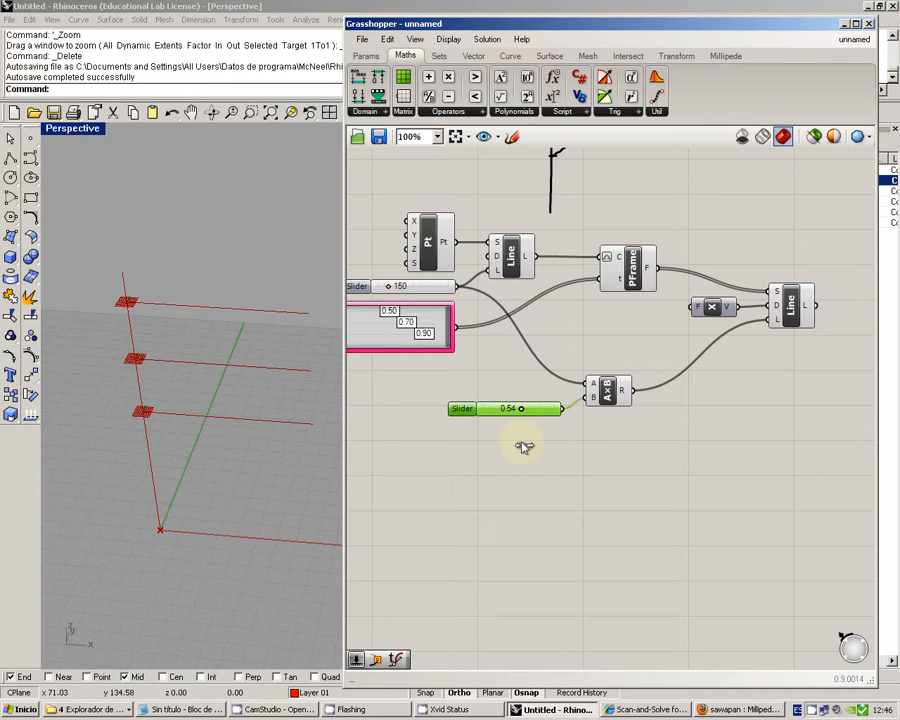
pyautogui.moveTo(524, 447); pyautogui.dragTo(440, 380)
pyautogui.click(458, 400)
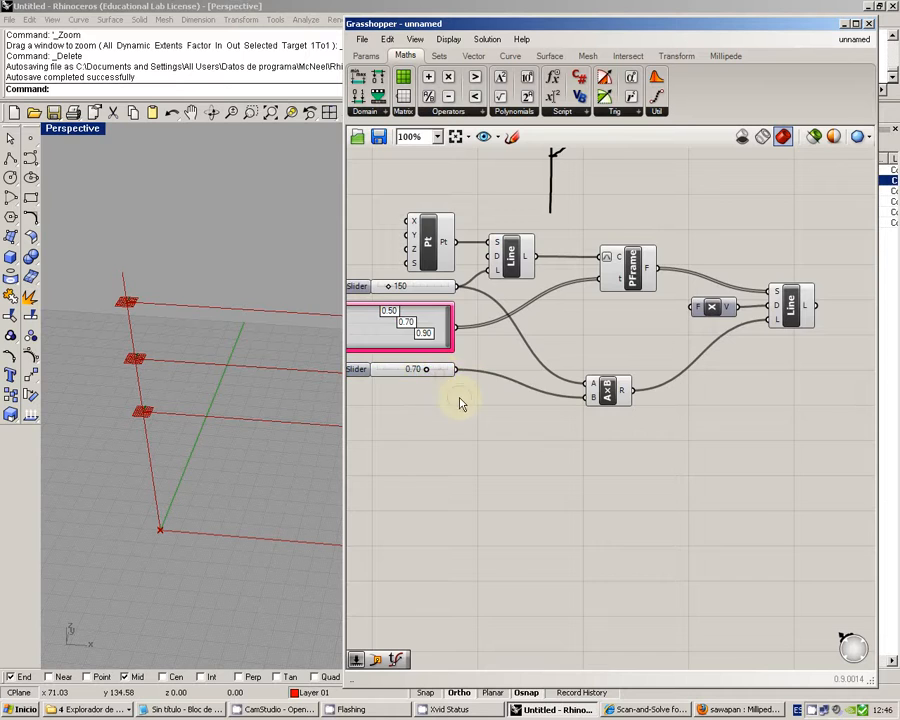
pyautogui.moveTo(458, 400); pyautogui.dragTo(490, 429, button='right')
pyautogui.moveTo(478, 432); pyautogui.dragTo(425, 222)
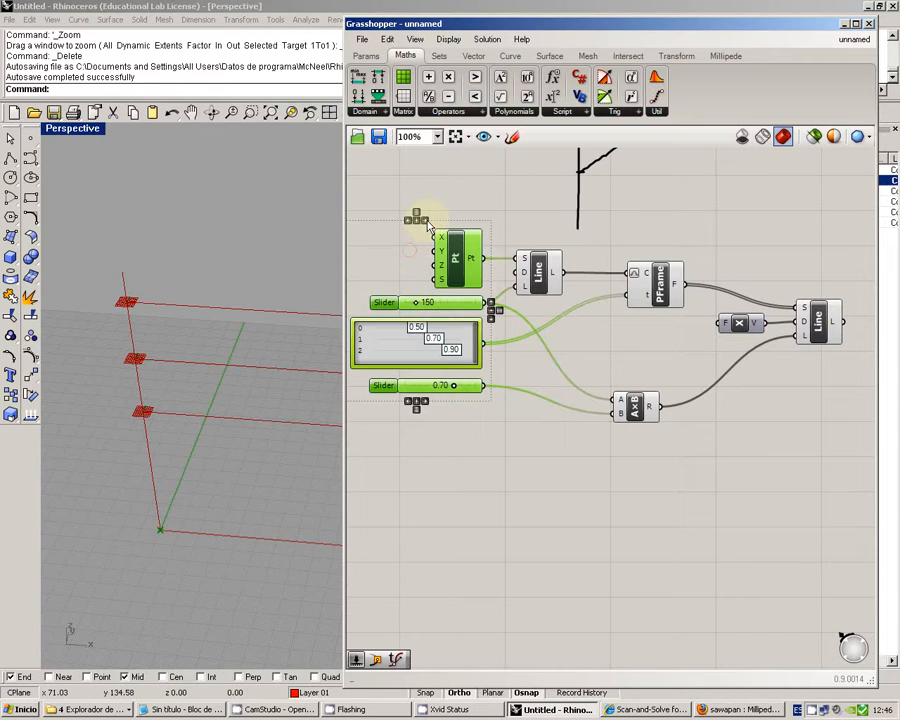
pyautogui.click(454, 342)
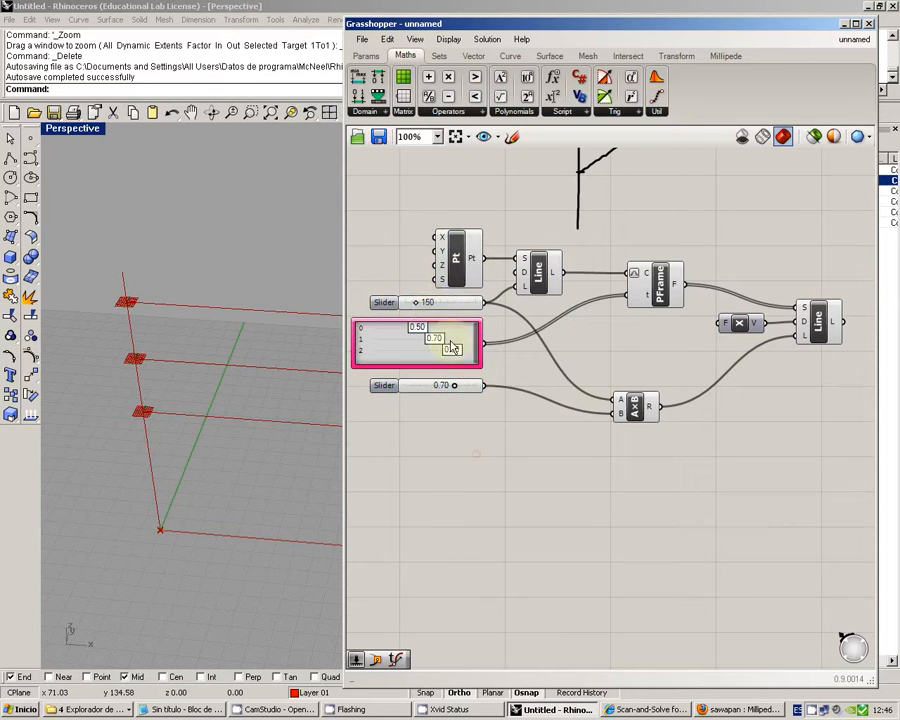
# Move the Multiplication component directly below the Unit X component, next to the second Line's inputs.
pyautogui.moveTo(643, 483); pyautogui.dragTo(593, 472, button='right')
pyautogui.moveTo(584, 401); pyautogui.dragTo(691, 352)
pyautogui.click(677, 414)
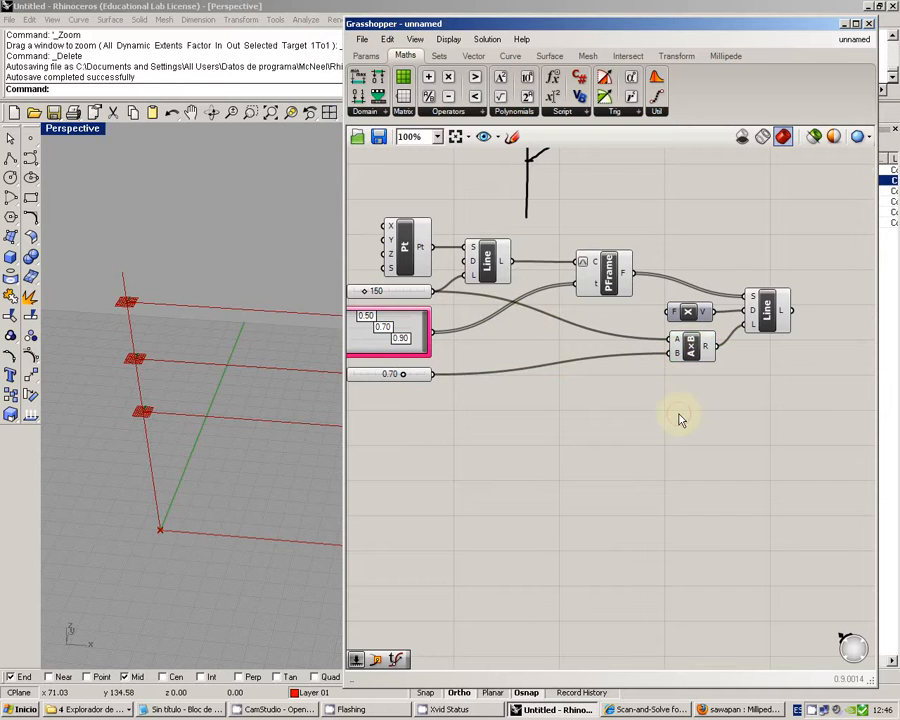
# Add a Point Polar component and place it in the free canvas area well below the Multiplication component.
pyautogui.moveTo(591, 200); pyautogui.dragTo(641, 370, button='right')
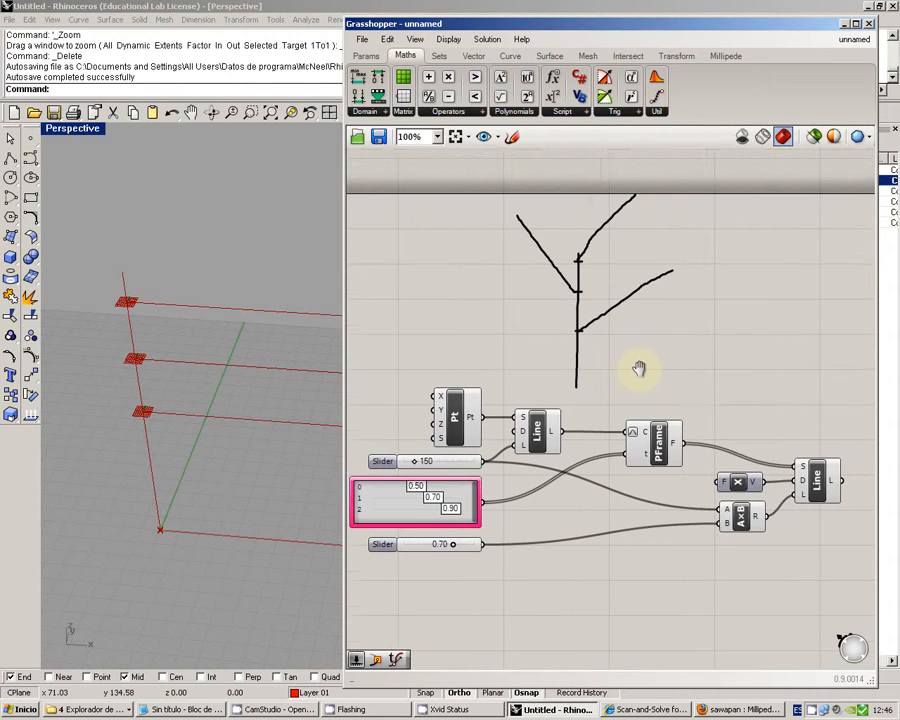
pyautogui.rightClick(641, 370)
pyautogui.click(673, 316)
pyautogui.moveTo(247, 346); pyautogui.dragTo(139, 368, button='right')
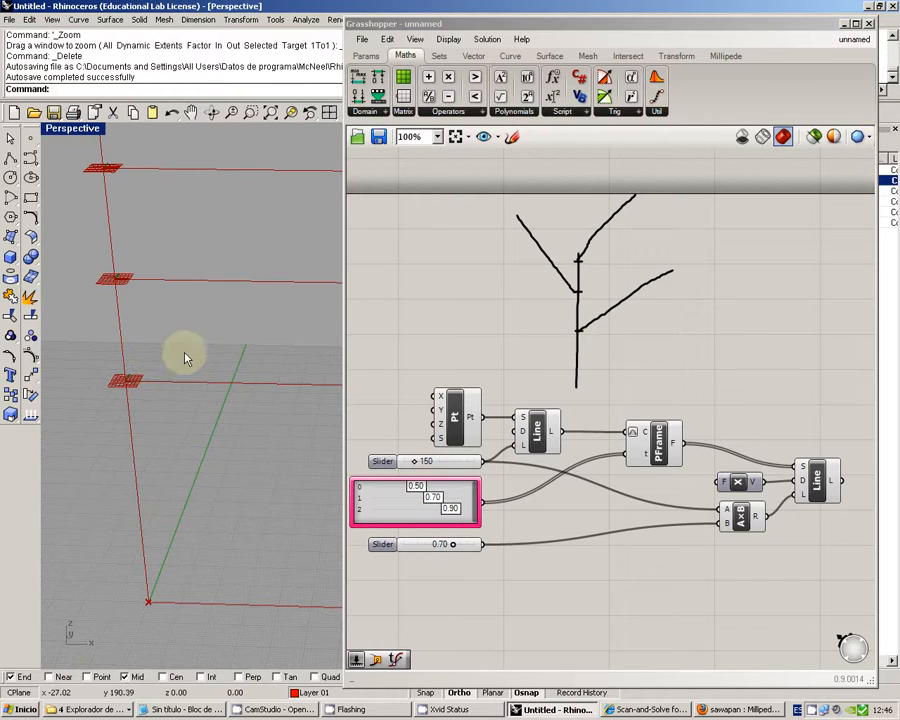
pyautogui.click(474, 56)
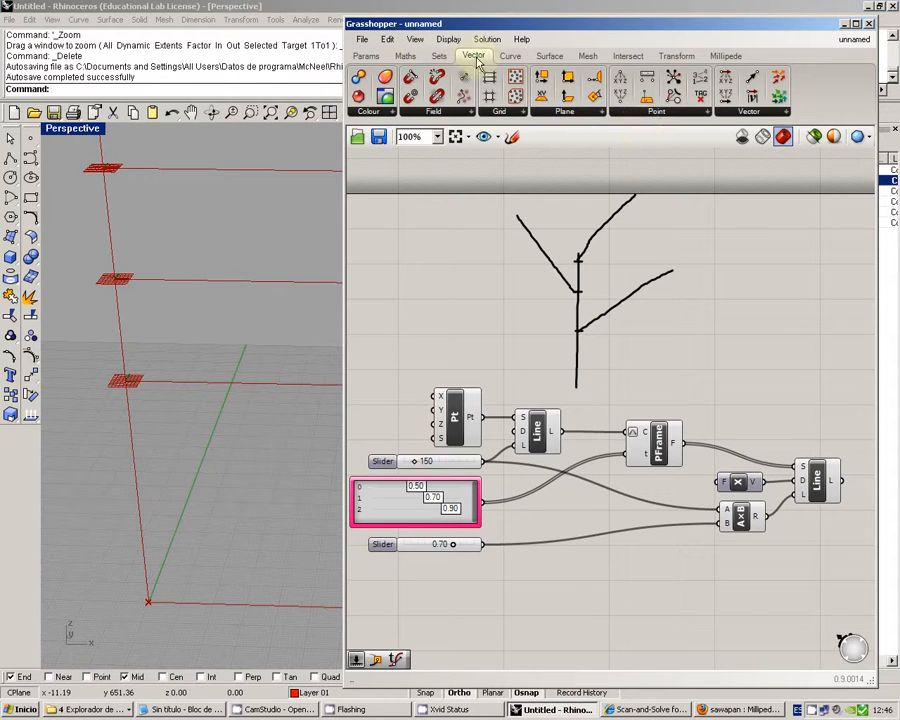
pyautogui.click(643, 112)
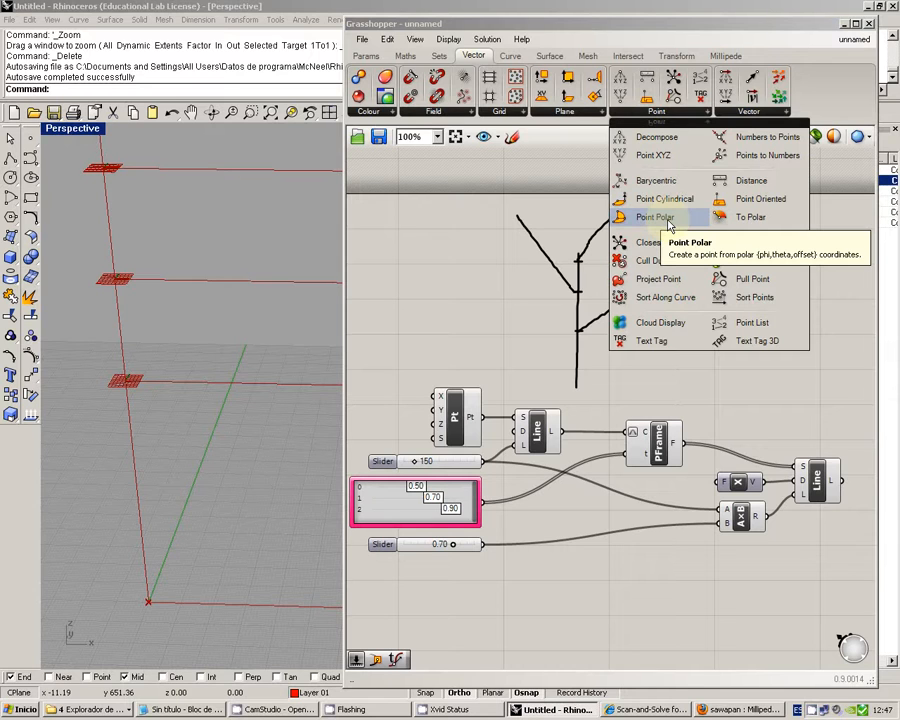
pyautogui.click(646, 219)
pyautogui.click(689, 577)
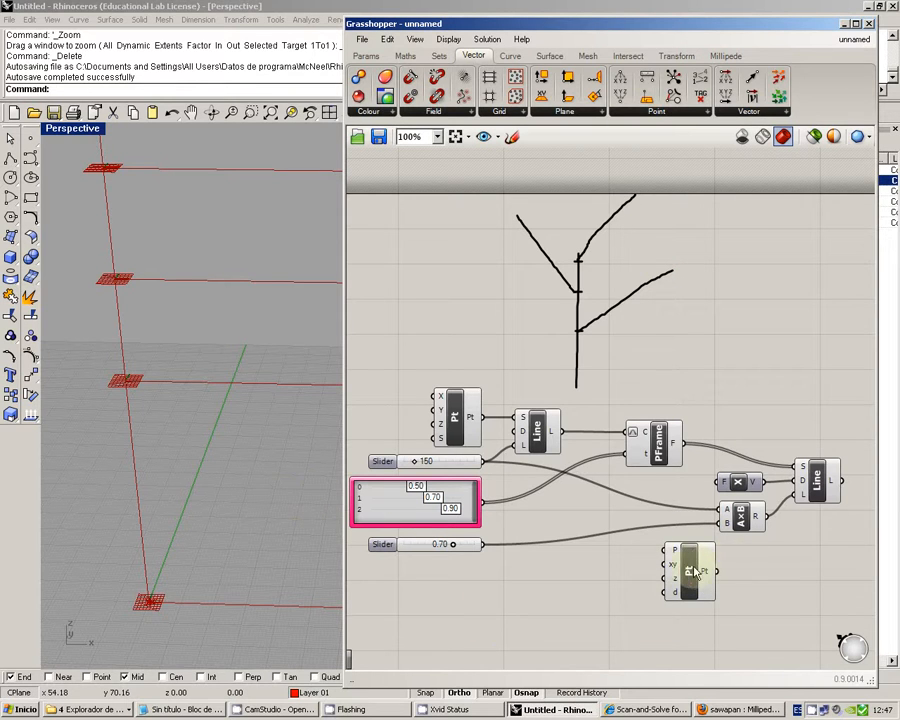
pyautogui.moveTo(694, 569); pyautogui.dragTo(651, 636)
pyautogui.moveTo(651, 636); pyautogui.dragTo(676, 512, button='right')
pyautogui.moveTo(676, 512); pyautogui.dragTo(678, 541)
pyautogui.click(555, 543)
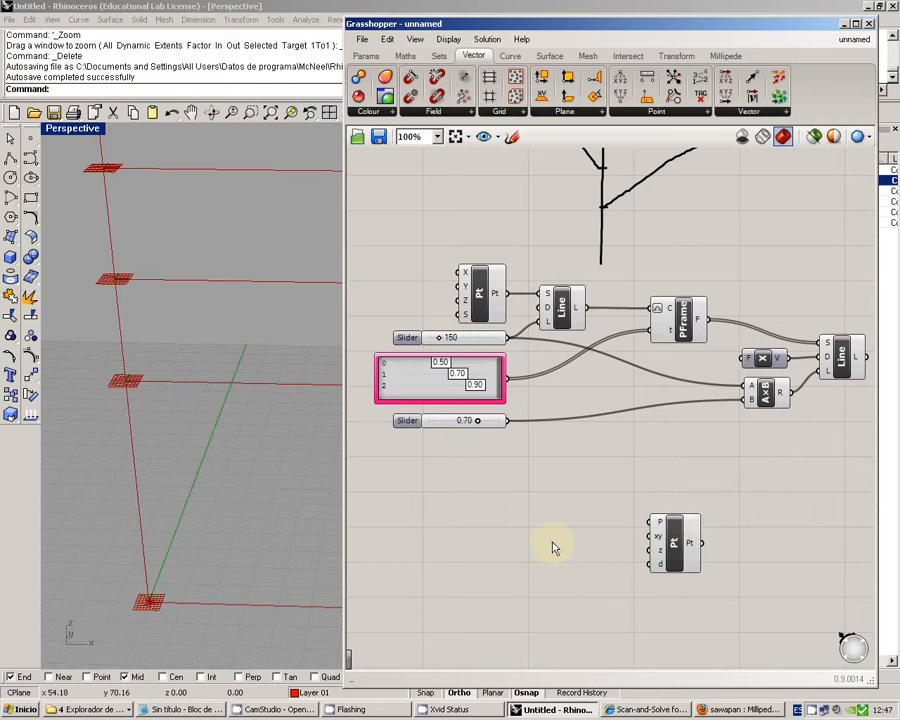
# Examine the polar point and its base plane around the origin in the Rhino Perspective viewport.
pyautogui.click(90, 595)
pyautogui.scroll(5, 136, 620)
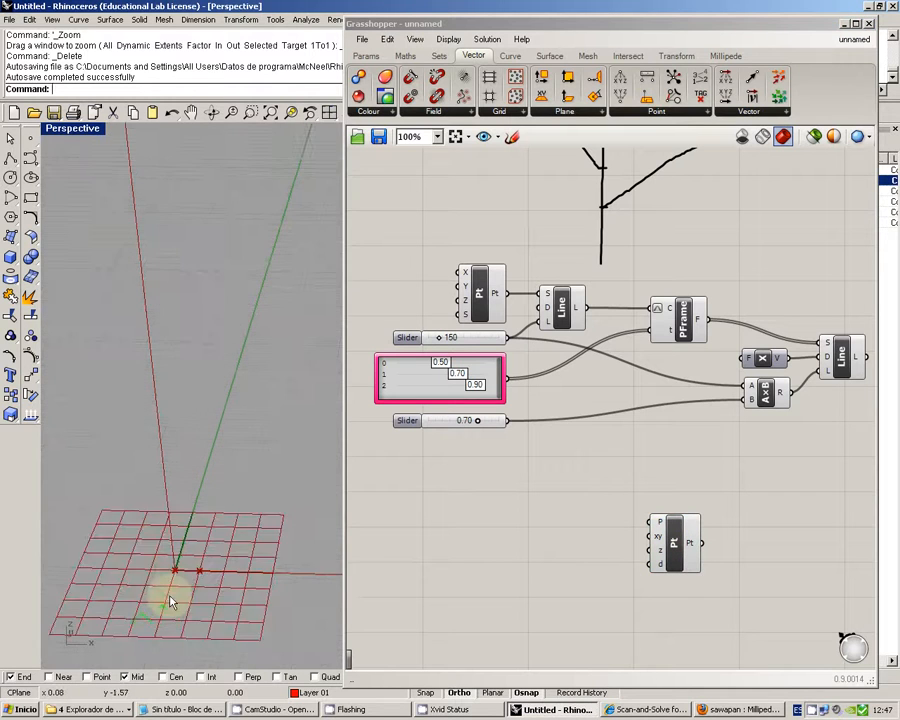
pyautogui.scroll(1, 172, 590)
pyautogui.scroll(-2, 176, 570)
pyautogui.scroll(2, 175, 565)
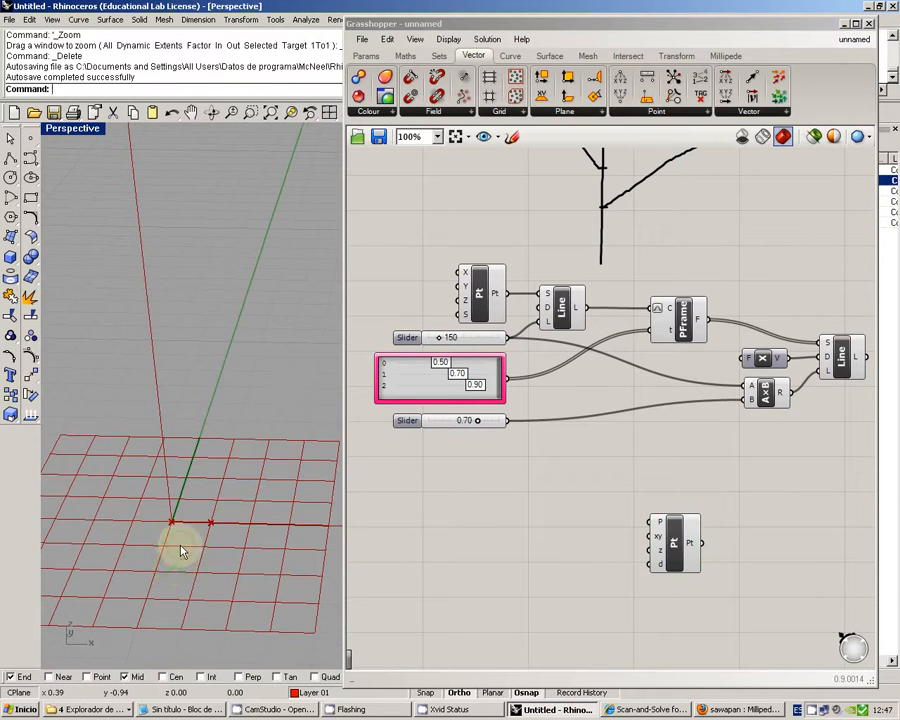
# Examine the Point Polar component's angle inputs and the position of its point relative to the base plane's origin.
pyautogui.moveTo(181, 551); pyautogui.dragTo(182, 543, button='right')
pyautogui.click(555, 600)
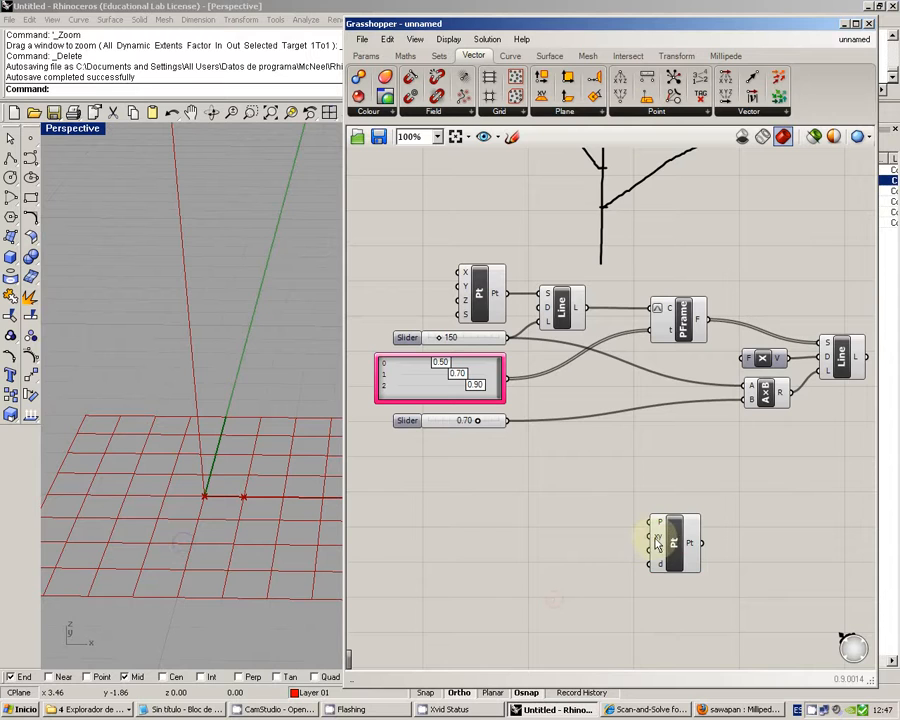
pyautogui.moveTo(662, 525)
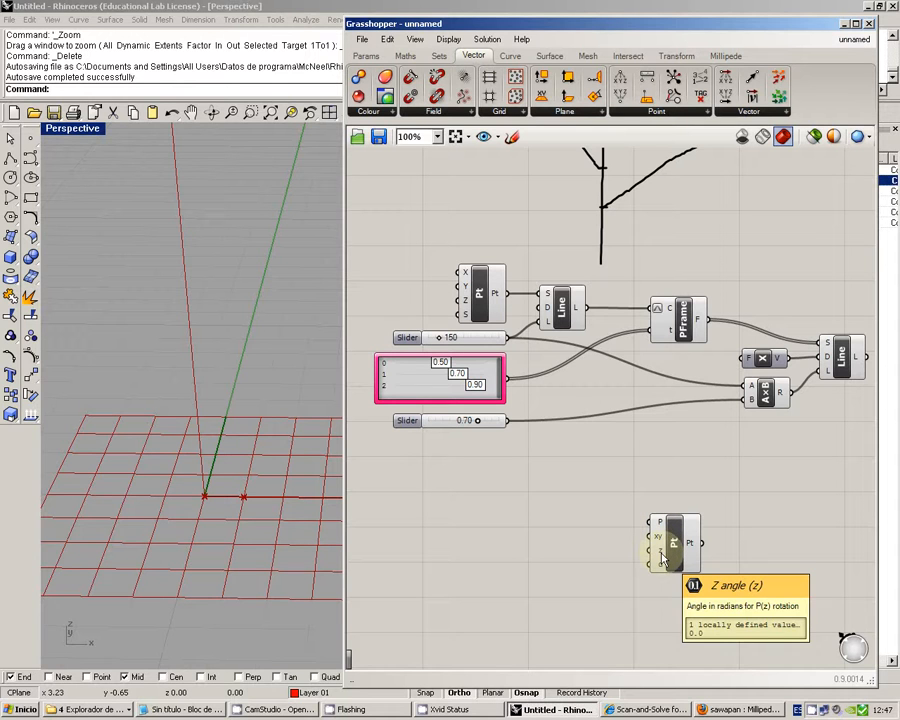
pyautogui.moveTo(241, 488); pyautogui.dragTo(145, 340, button='right')
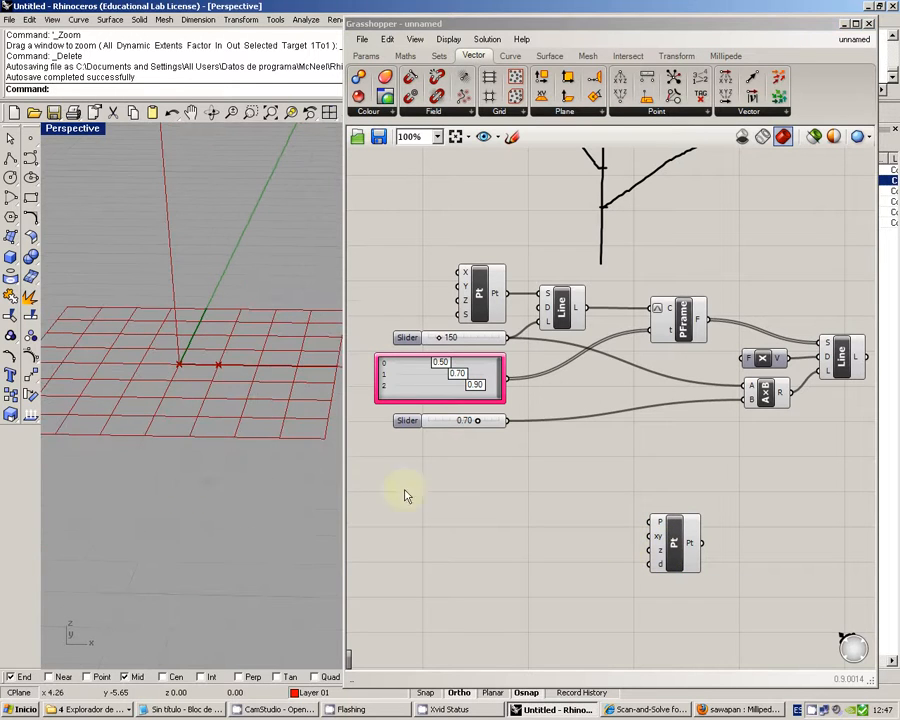
pyautogui.moveTo(585, 559); pyautogui.dragTo(598, 552, button='right')
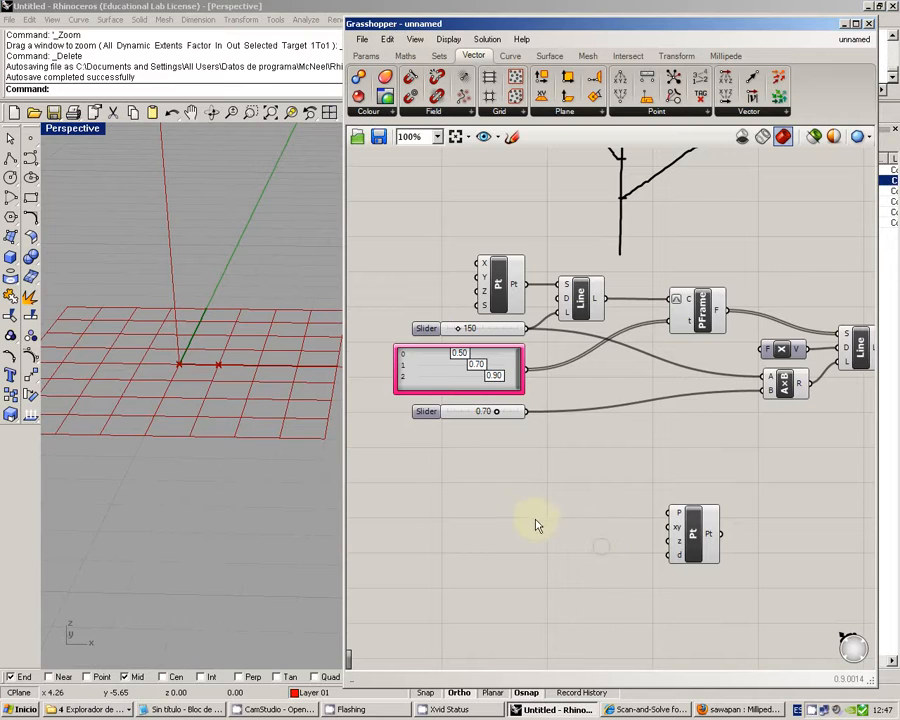
# Inspect the 0.70 multiplier slider's value and its rounding, digits and numeric domain settings.
pyautogui.doubleClick(464, 548)
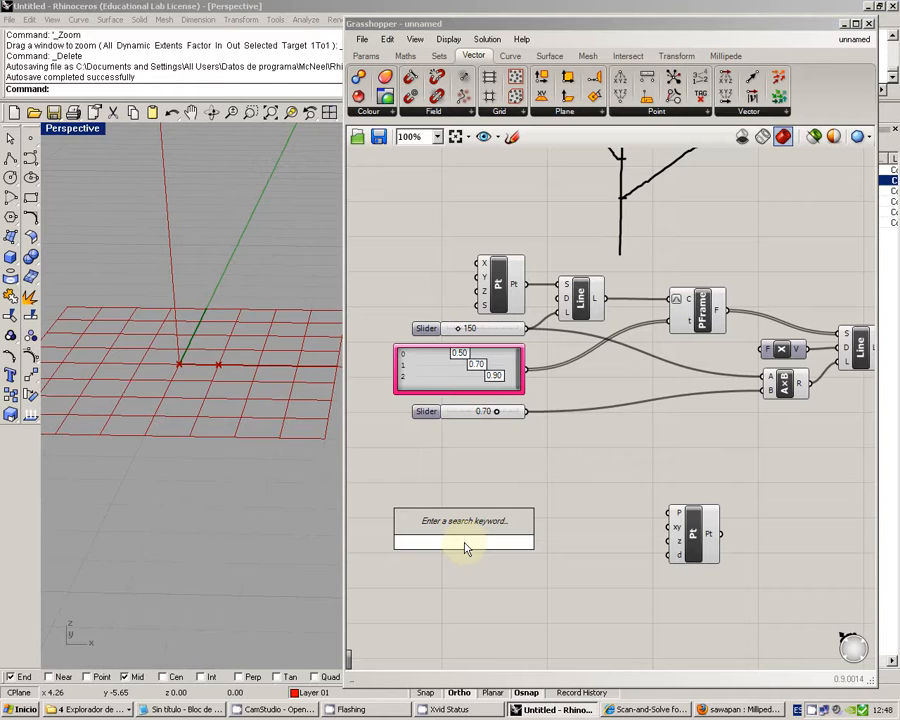
pyautogui.click(479, 419)
pyautogui.doubleClick(474, 414)
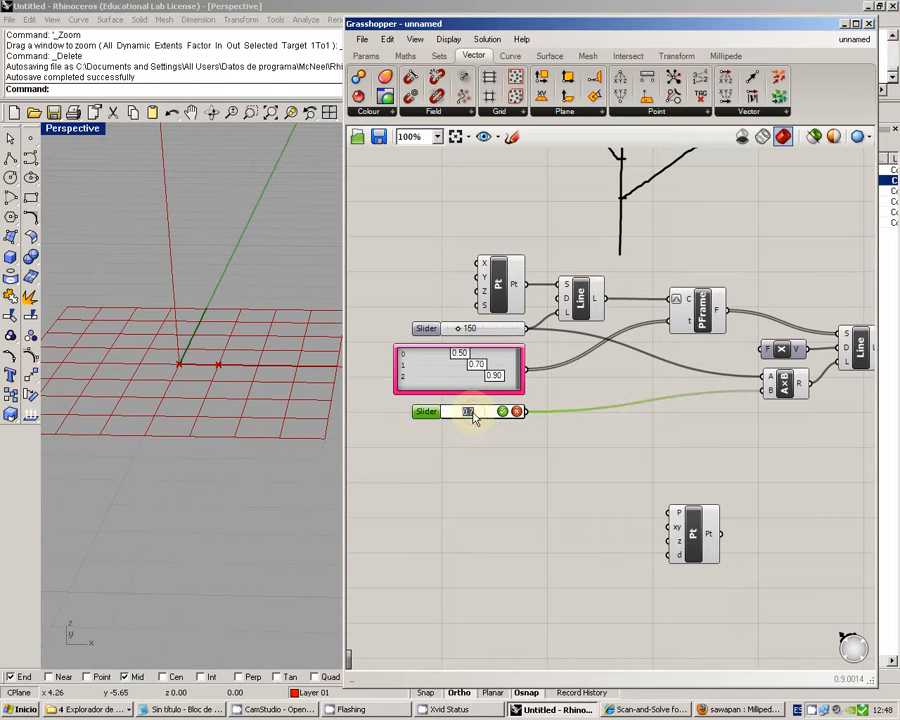
pyautogui.click(427, 444)
pyautogui.doubleClick(426, 411)
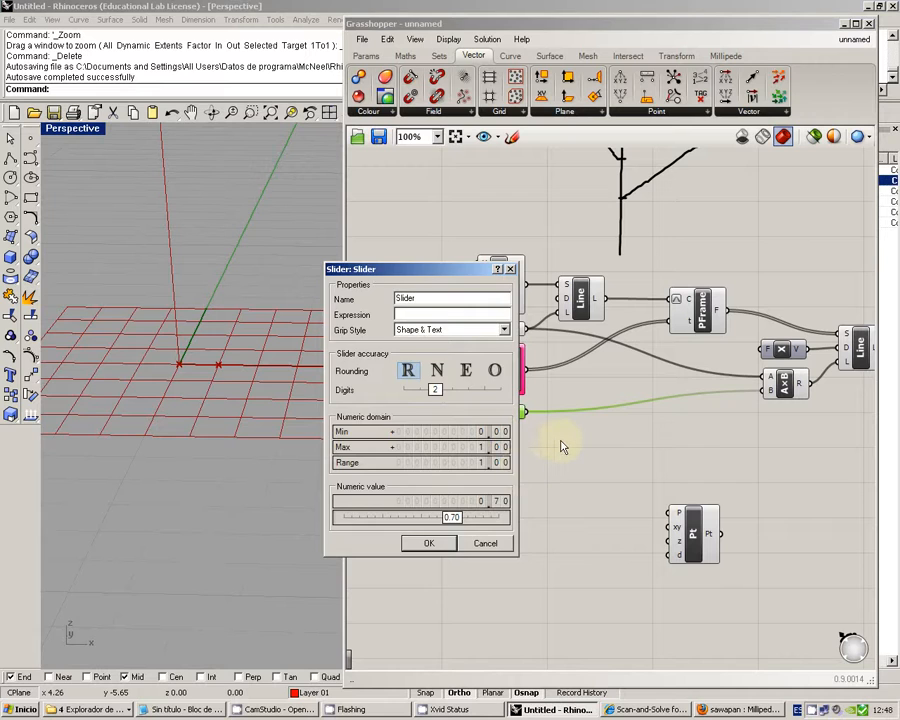
pyautogui.press('Return')
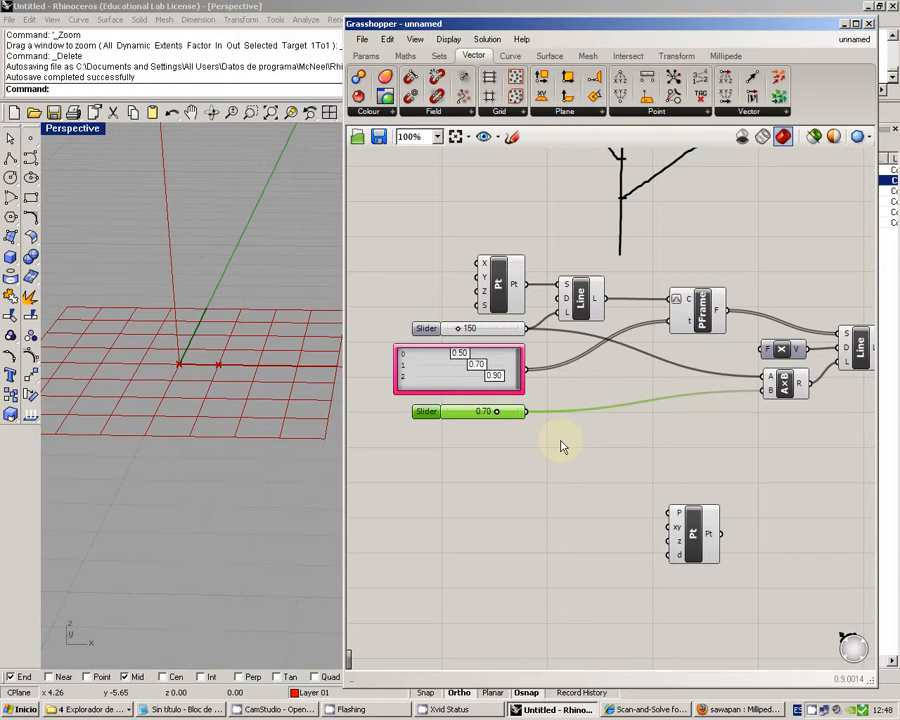
# Add a number slider ranging from 0 to 90 with a value of 30, beside the Point Polar component's inputs.
pyautogui.doubleClick(528, 541)
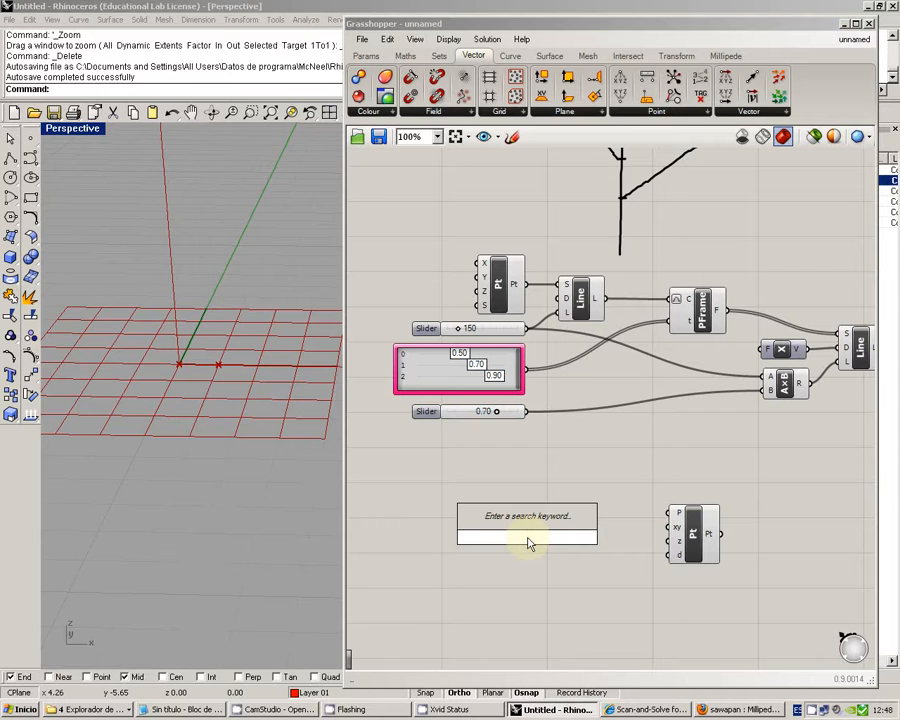
pyautogui.write('0')
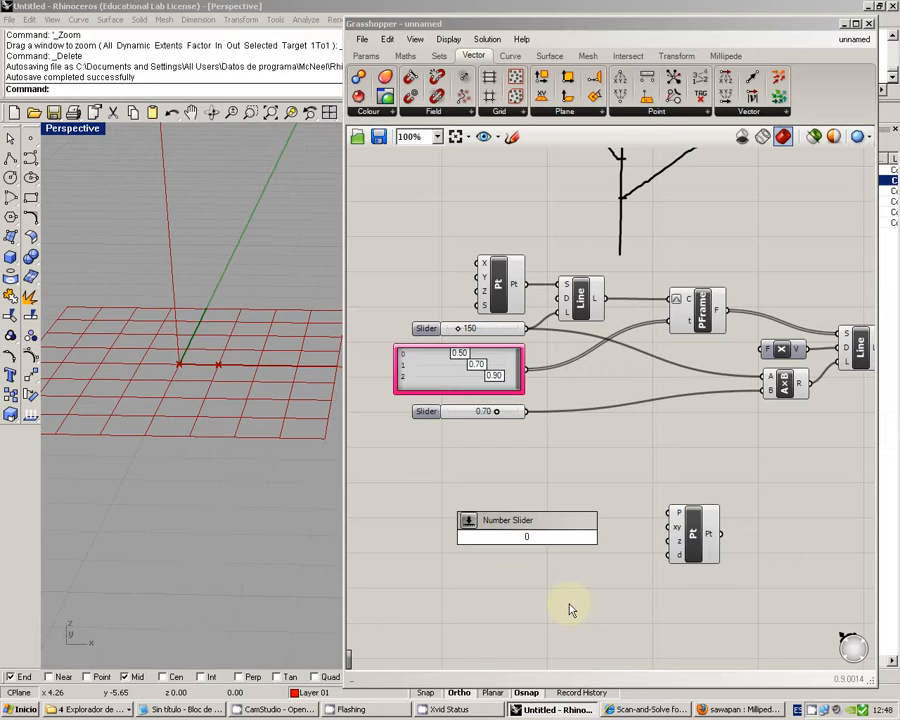
pyautogui.write('<')
pyautogui.write('30<90')
pyautogui.press('Return')
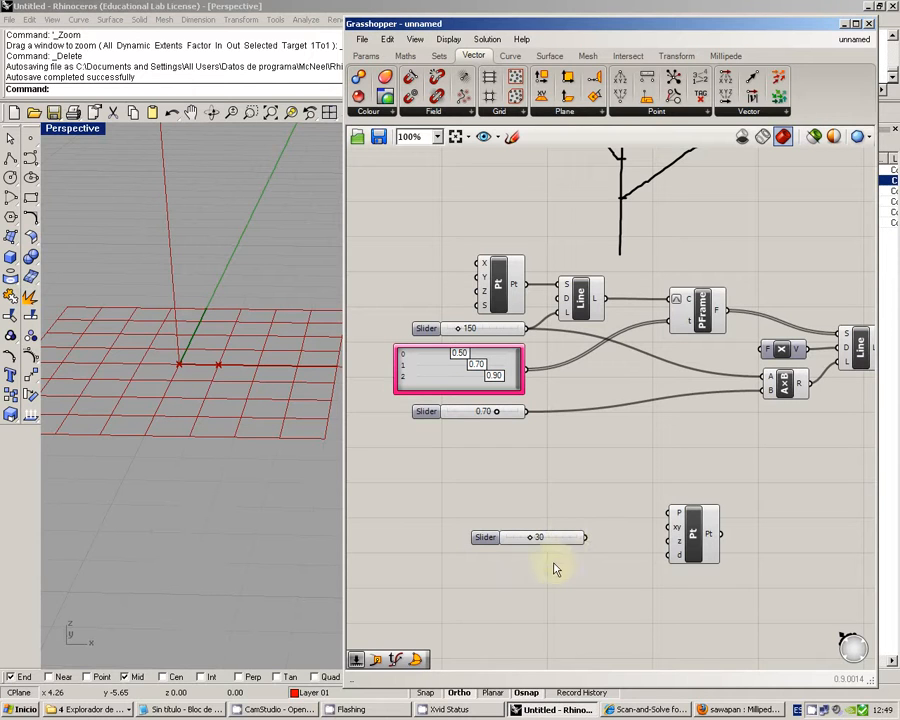
# Connect the new 0–90 slider to Point Polar's Z angle input and set the slider to 35.
pyautogui.moveTo(530, 537); pyautogui.dragTo(537, 566)
pyautogui.moveTo(558, 562); pyautogui.dragTo(562, 534, button='right')
pyautogui.moveTo(566, 513); pyautogui.dragTo(669, 516)
pyautogui.click(595, 545)
pyautogui.click(597, 545)
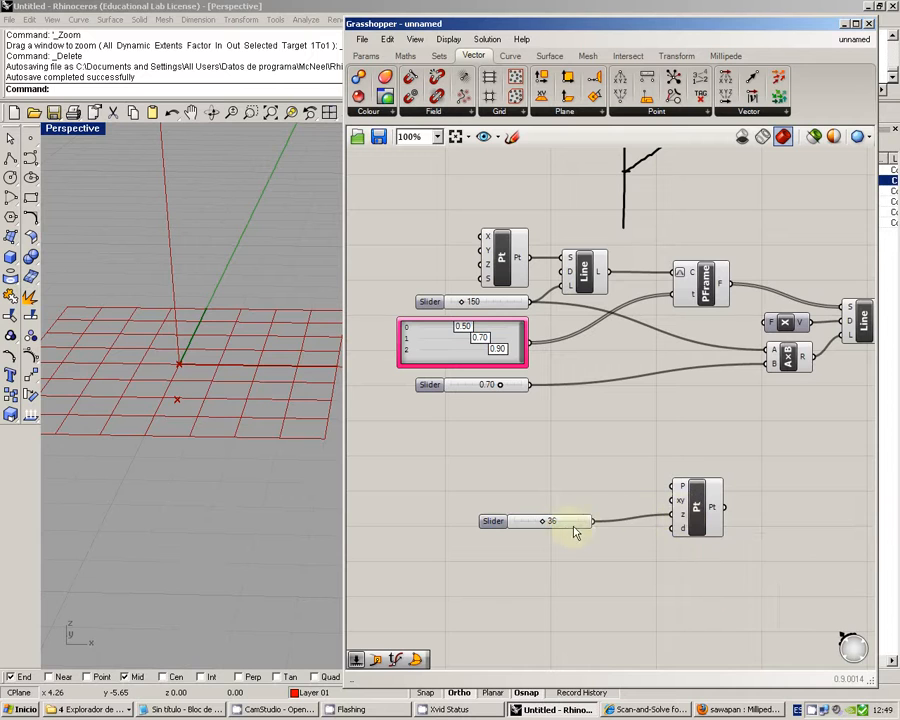
pyautogui.moveTo(544, 521); pyautogui.dragTo(546, 524)
pyautogui.moveTo(334, 455)
pyautogui.mouseDown(button='right')
pyautogui.moveTo(331, 446)
pyautogui.moveTo(230, 414)
pyautogui.mouseUp(button='right')
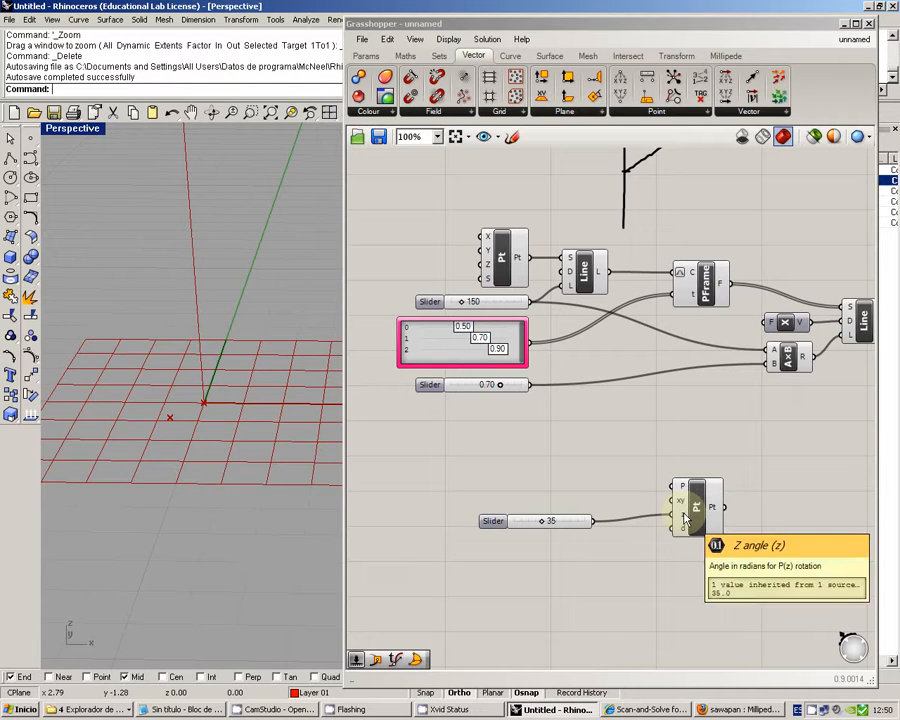
# Move Point Polar farther from the angle slider and add a Radians component in the gap between them.
pyautogui.moveTo(697, 510); pyautogui.dragTo(722, 515)
pyautogui.click(660, 548)
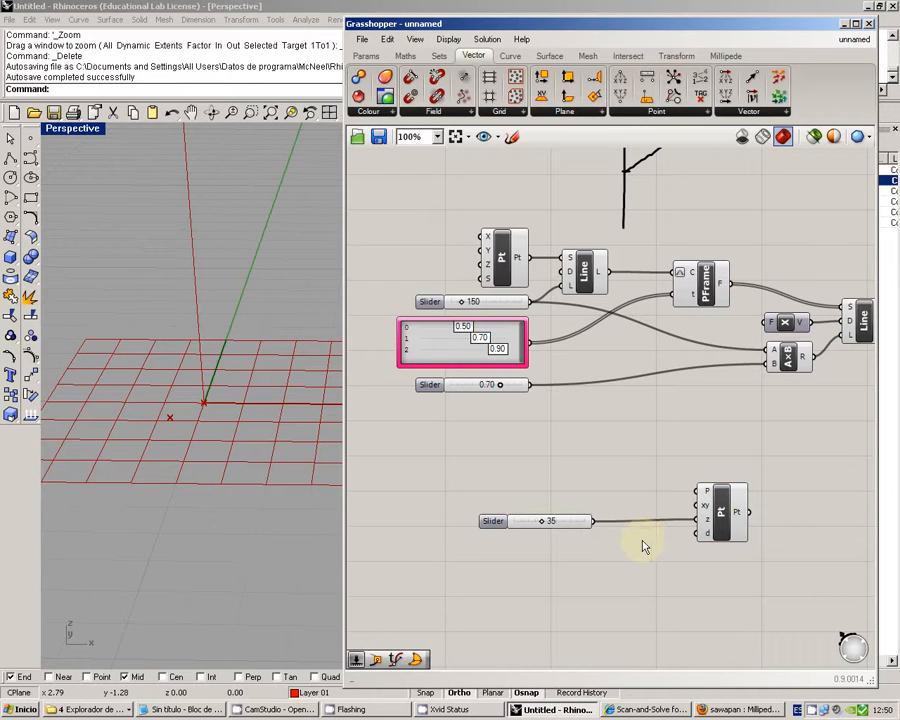
pyautogui.doubleClick(644, 545)
pyautogui.write('ra')
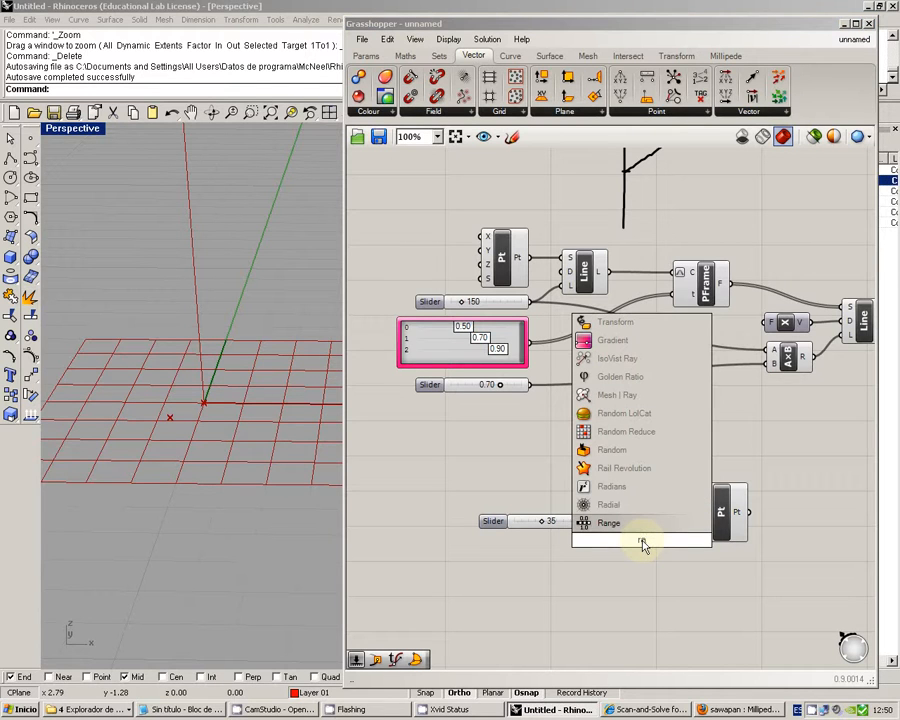
pyautogui.write('d')
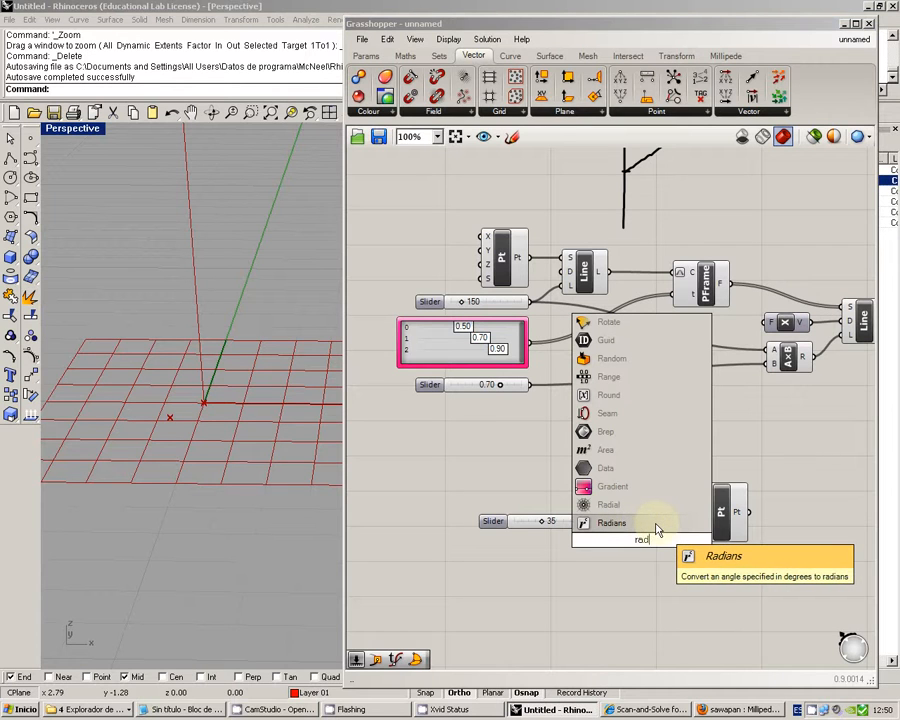
pyautogui.click(601, 527)
# Wire the angle slider into the Radians component and its output into Point Polar's Z angle input.
pyautogui.moveTo(624, 542); pyautogui.dragTo(595, 521)
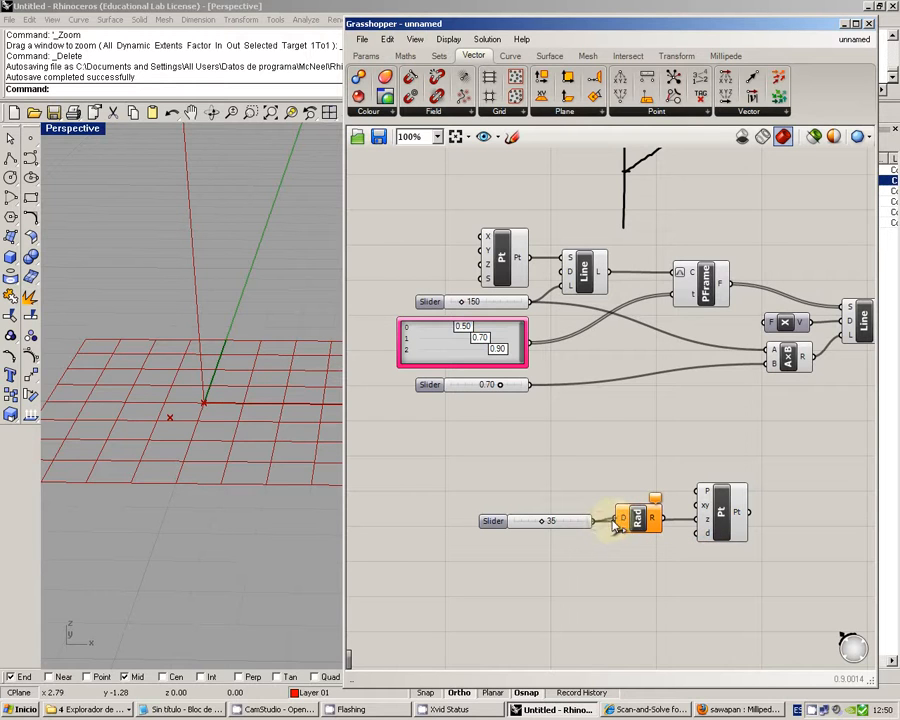
pyautogui.moveTo(663, 519); pyautogui.dragTo(691, 519)
pyautogui.click(638, 520)
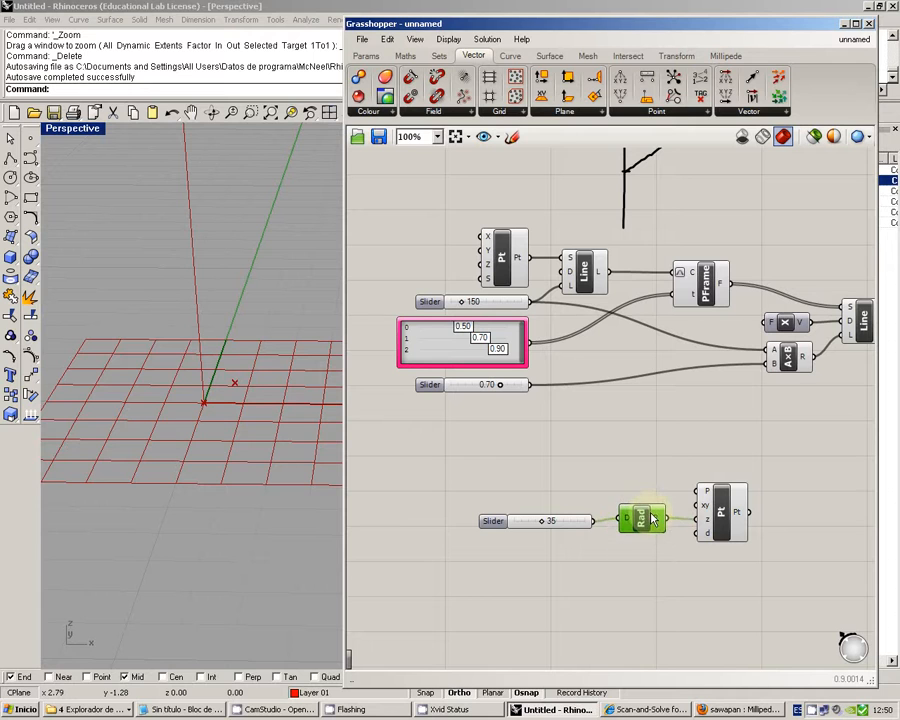
pyautogui.click(636, 556)
# Set the angle slider to 30 and highlight the Point Polar component's point in the Perspective viewport.
pyautogui.moveTo(614, 563); pyautogui.dragTo(618, 541, button='right')
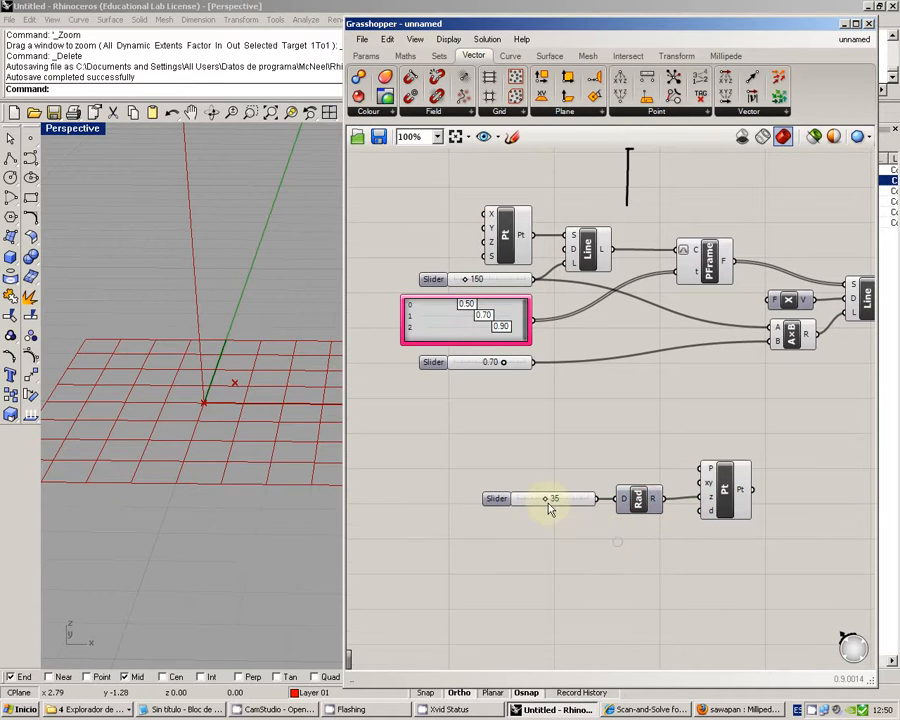
pyautogui.moveTo(547, 503)
pyautogui.mouseDown()
pyautogui.moveTo(524, 500)
pyautogui.moveTo(586, 500)
pyautogui.moveTo(541, 499)
pyautogui.mouseUp()
pyautogui.click(725, 490)
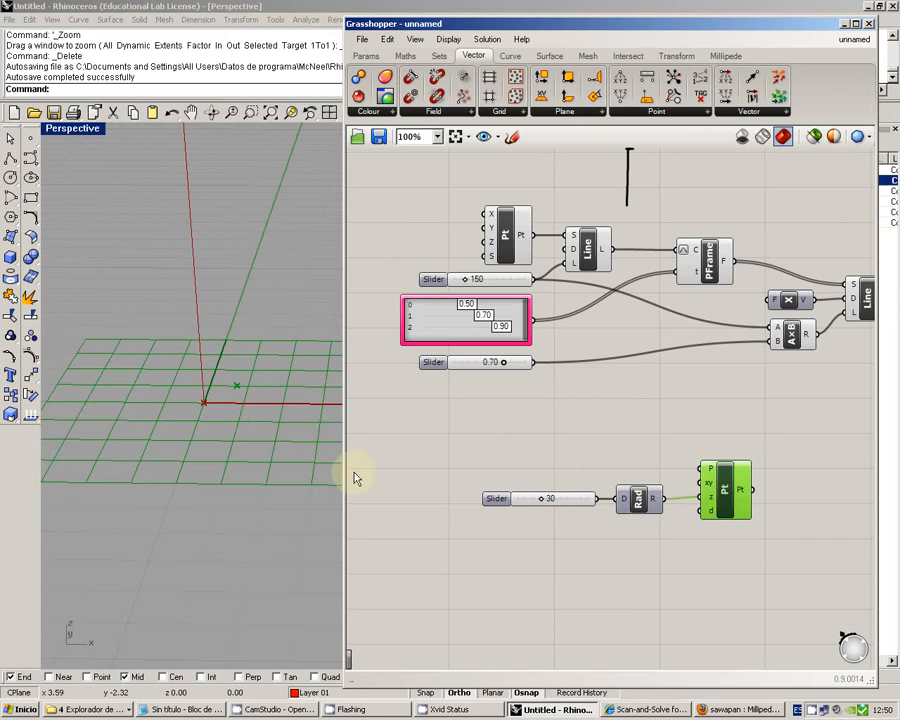
pyautogui.click(556, 580)
# Set the angle slider to 26, checking how the polar point rises from the base plane in the Perspective viewport.
pyautogui.moveTo(228, 406); pyautogui.dragTo(233, 232, button='right')
pyautogui.scroll(3, 233, 235)
pyautogui.scroll(-3, 232, 248)
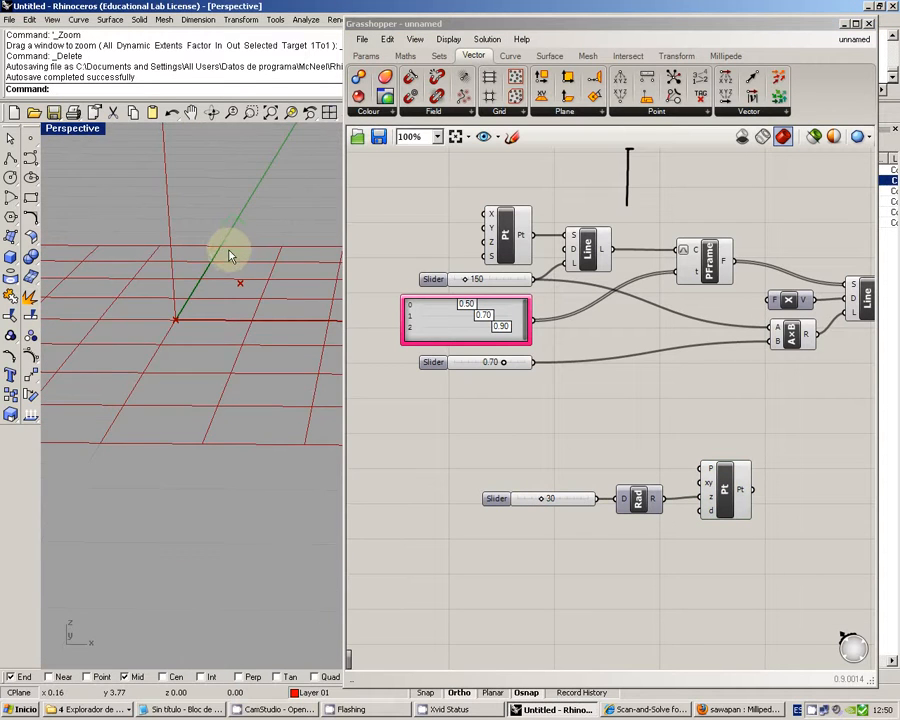
pyautogui.scroll(3, 230, 252)
pyautogui.scroll(-3, 229, 254)
pyautogui.scroll(2, 226, 256)
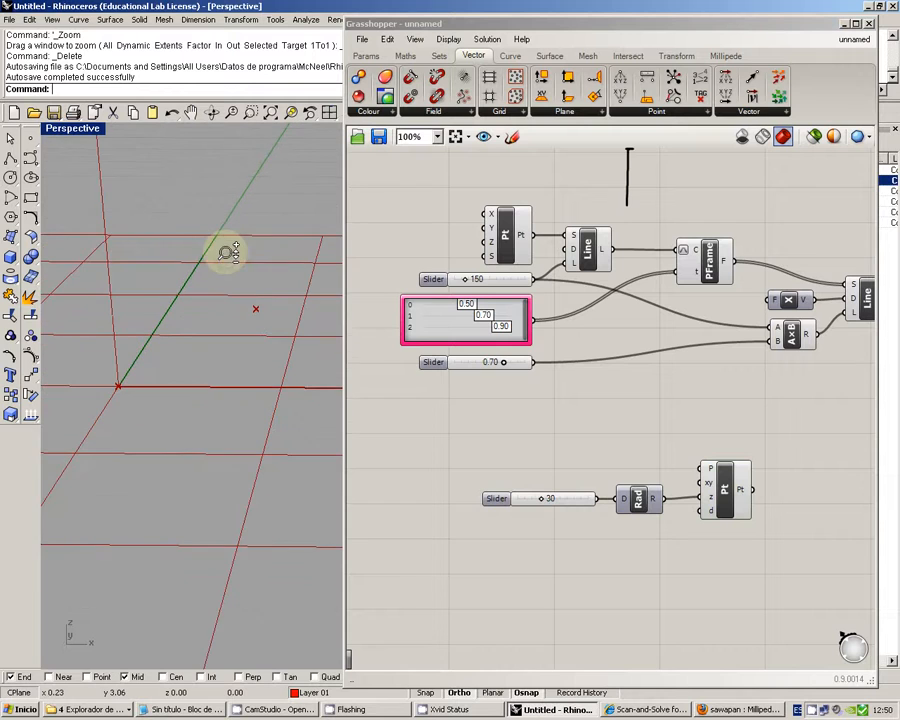
pyautogui.moveTo(546, 500); pyautogui.dragTo(540, 463)
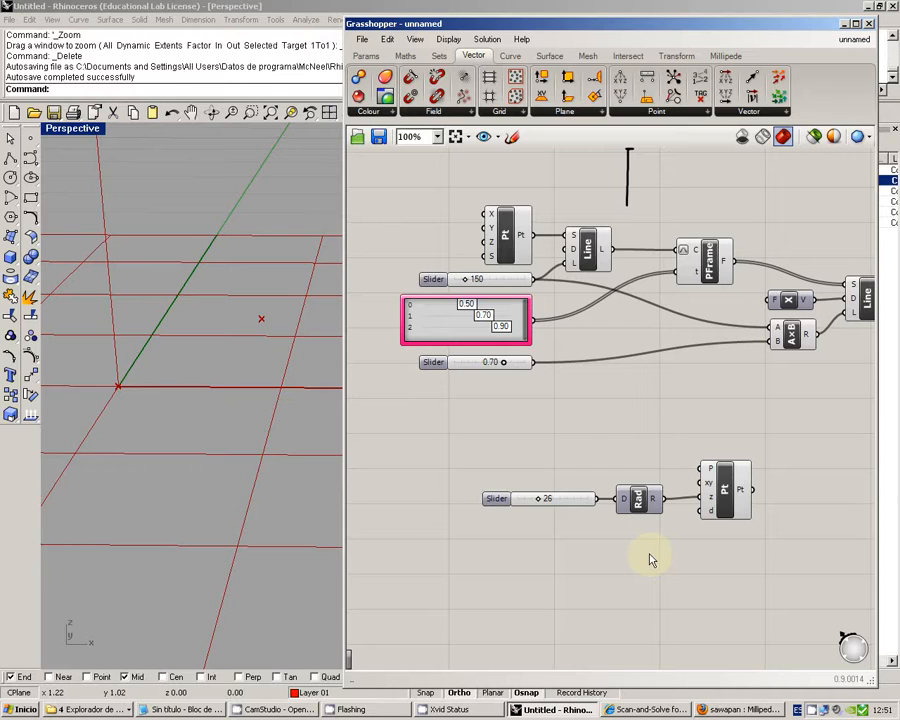
# Add another number slider starting at 0 in the free canvas area just above the angle slider.
pyautogui.doubleClick(499, 447)
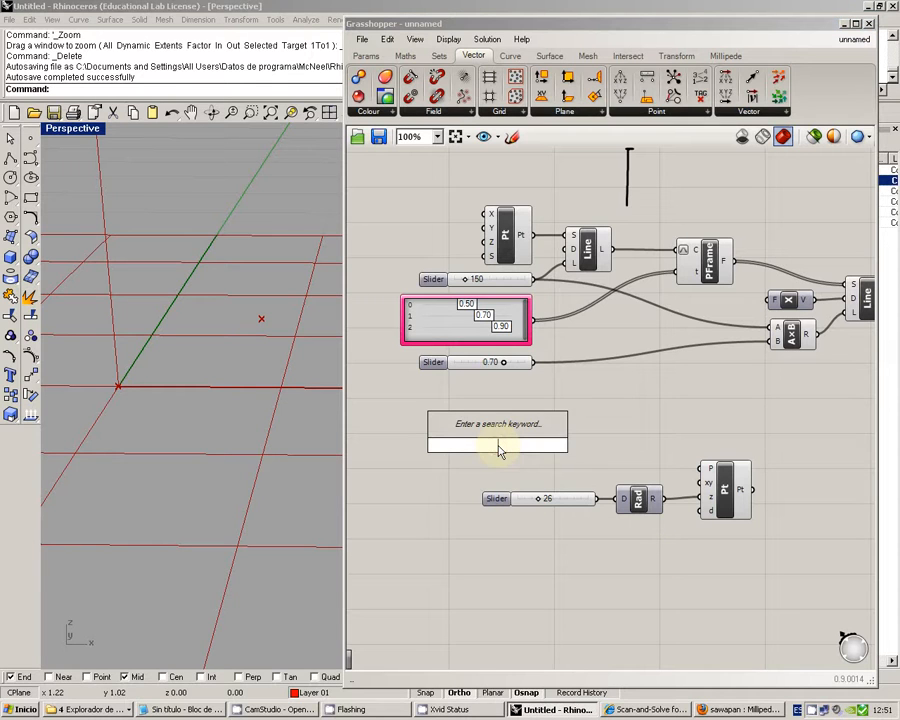
pyautogui.write('0.')
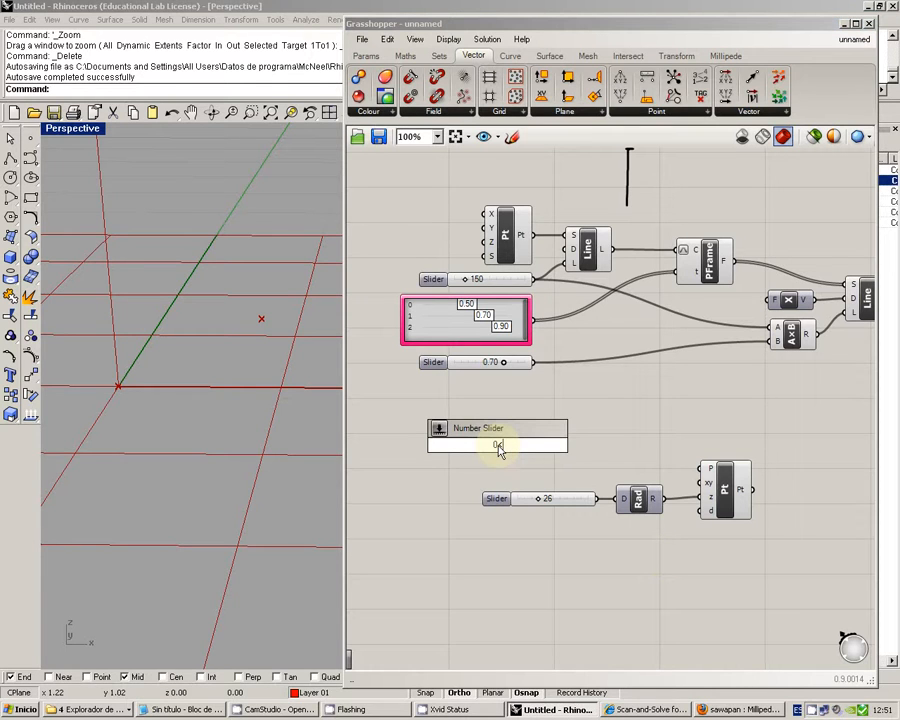
# Add a 0-to-360 number slider set to 180 and feed it through a duplicated Radians component into the polar point's xy angle.
pyautogui.write('180<360')
pyautogui.press('Return')
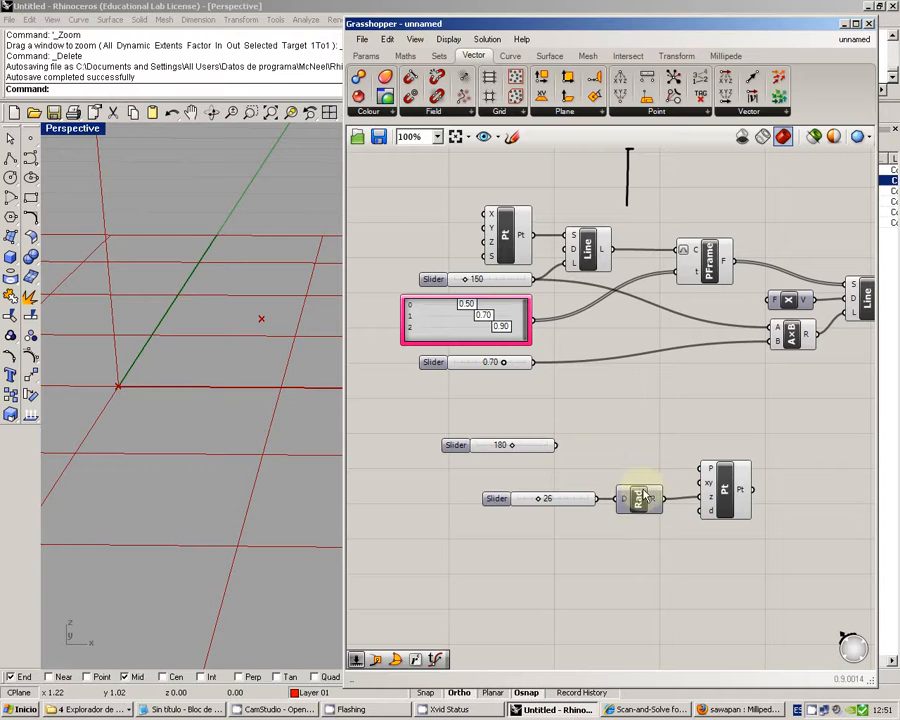
pyautogui.moveTo(627, 496)
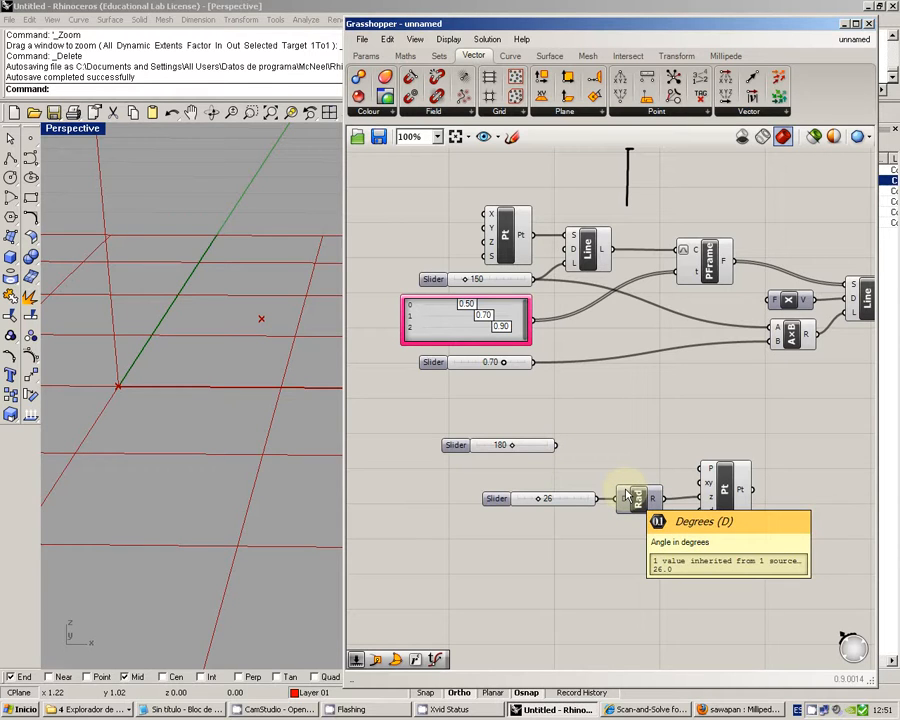
pyautogui.click(634, 499)
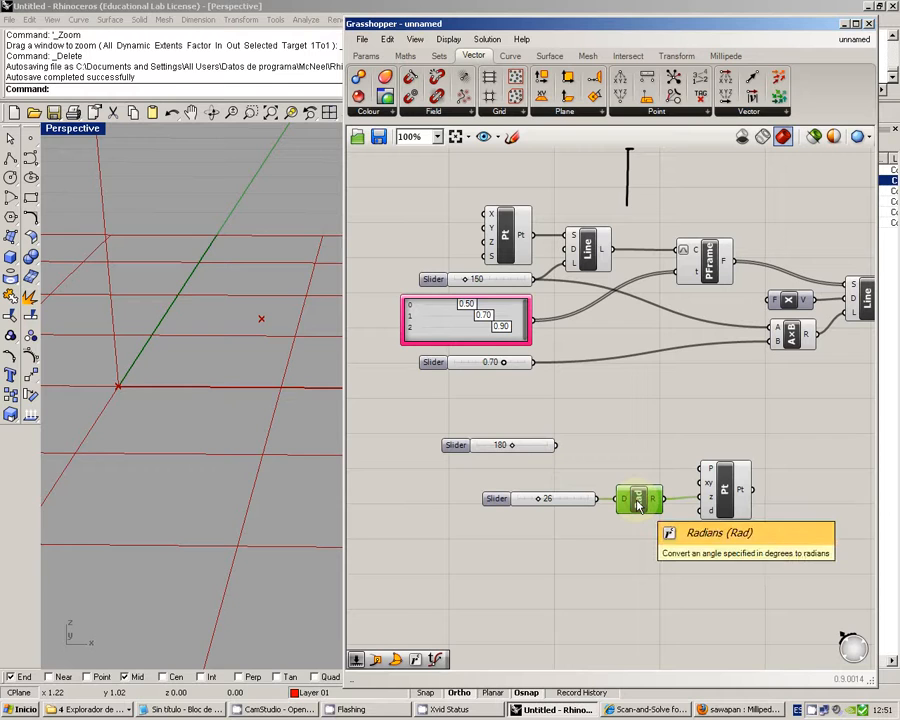
pyautogui.moveTo(643, 505); pyautogui.dragTo(645, 507)
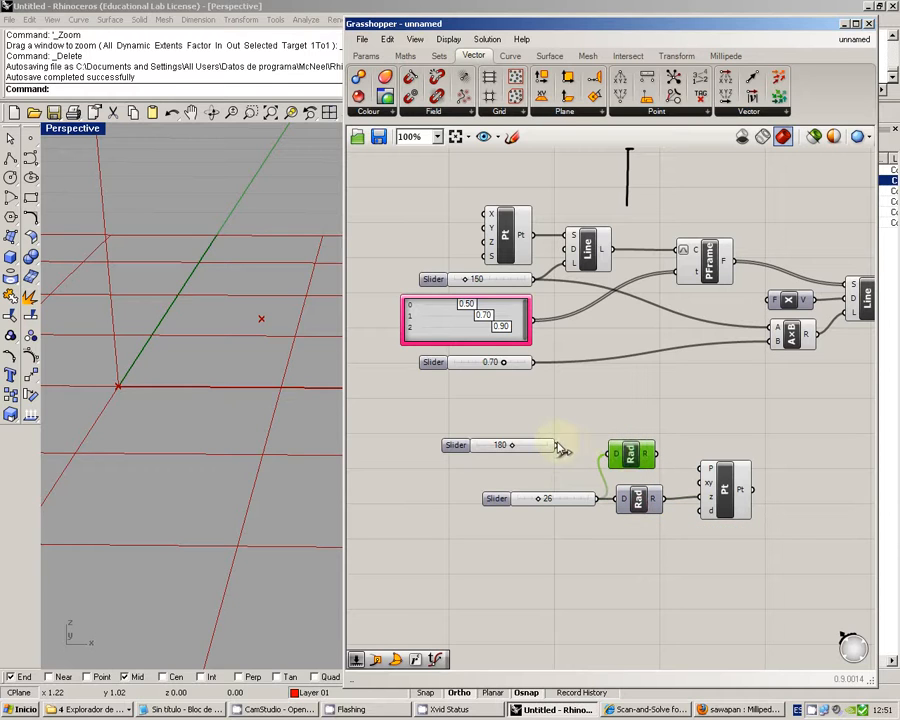
pyautogui.moveTo(556, 445); pyautogui.dragTo(700, 484)
pyautogui.moveTo(725, 489); pyautogui.dragTo(720, 459)
pyautogui.click(694, 524)
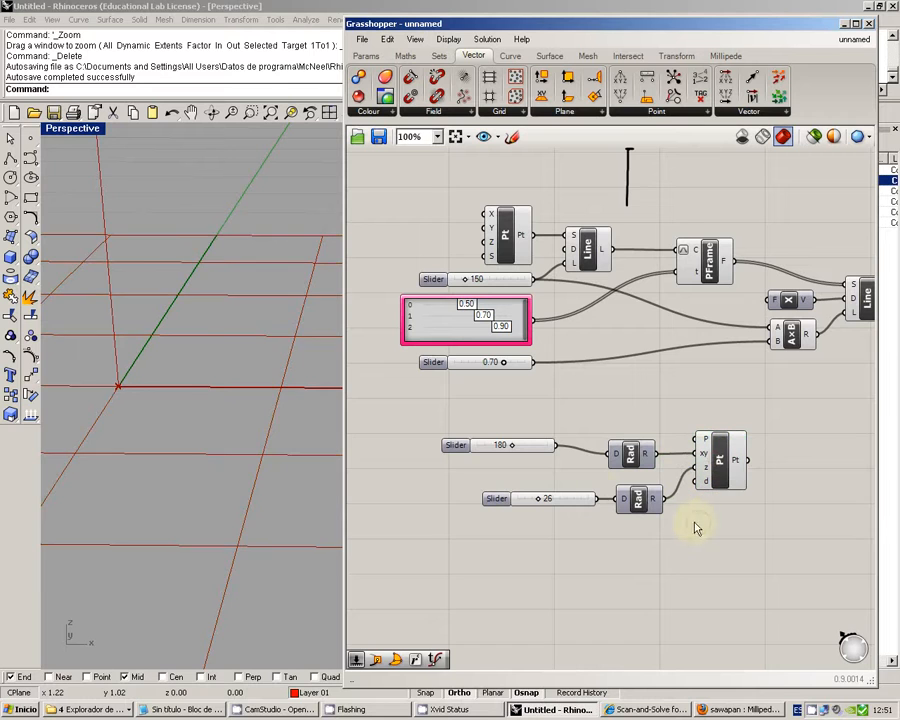
# Try different angle slider values on the polar point, ending with 144 for the xy angle and 32 for the z angle.
pyautogui.click(178, 383)
pyautogui.scroll(-5, 178, 383)
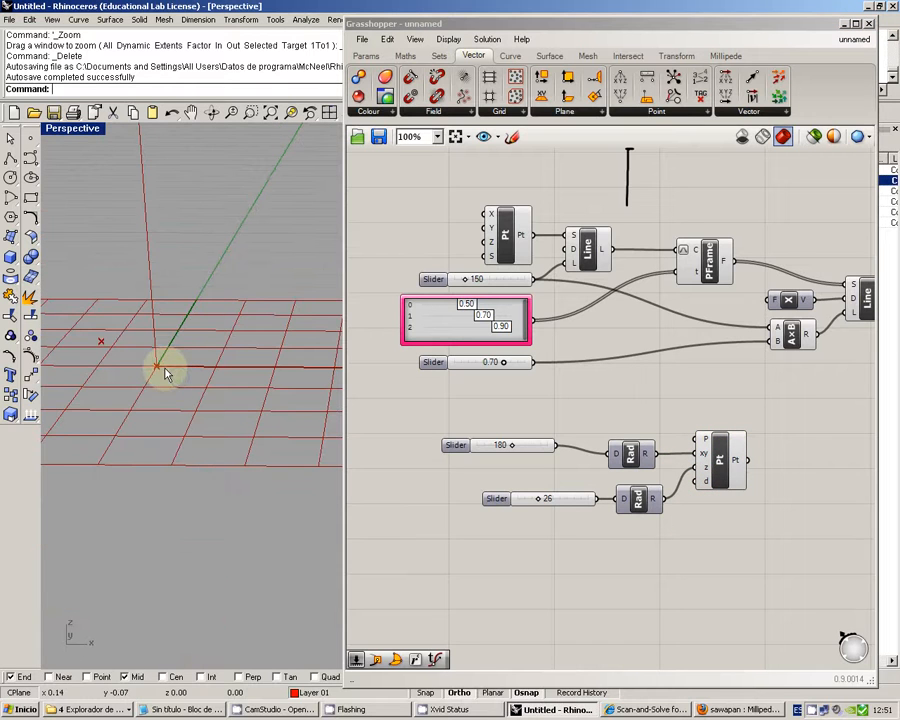
pyautogui.keyDown('shift'); pyautogui.moveTo(192, 377); pyautogui.dragTo(209, 398, button='right'); pyautogui.keyUp('shift')
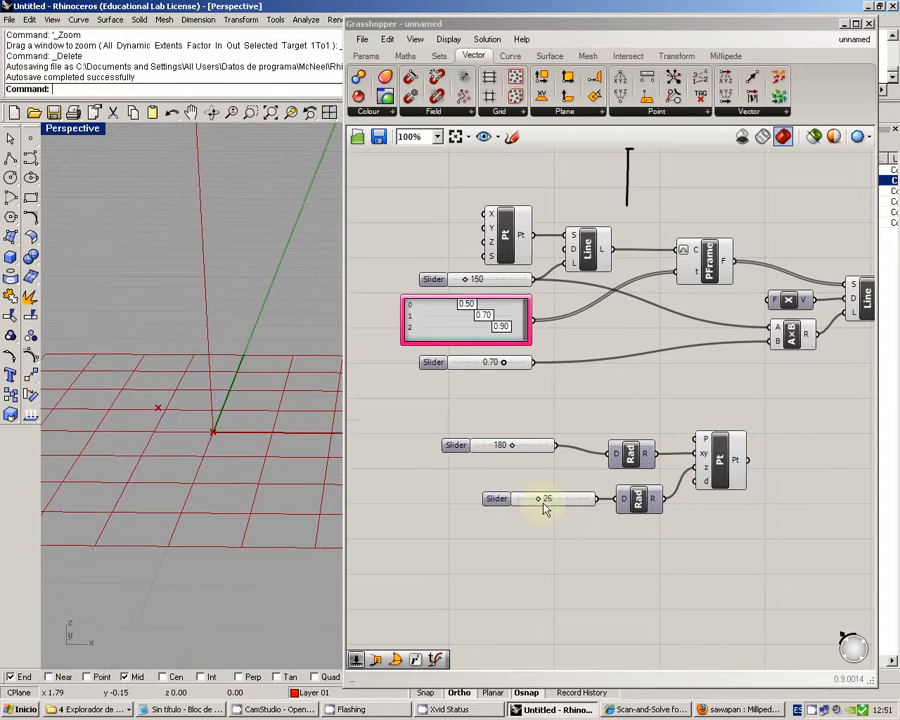
pyautogui.click(512, 450)
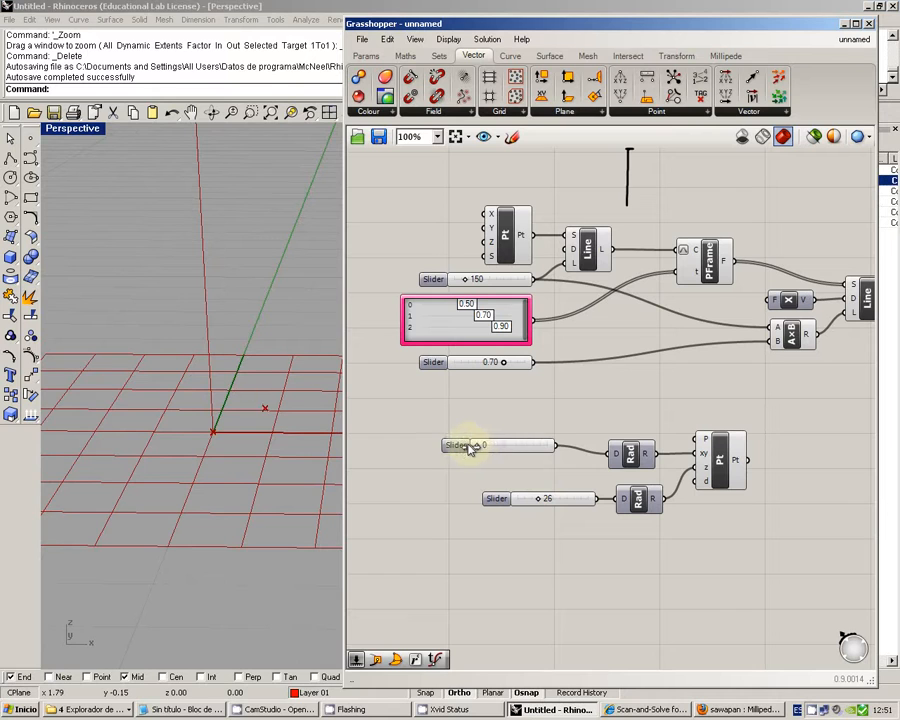
pyautogui.moveTo(511, 447)
pyautogui.mouseDown()
pyautogui.moveTo(560, 440)
pyautogui.moveTo(518, 445)
pyautogui.mouseUp()
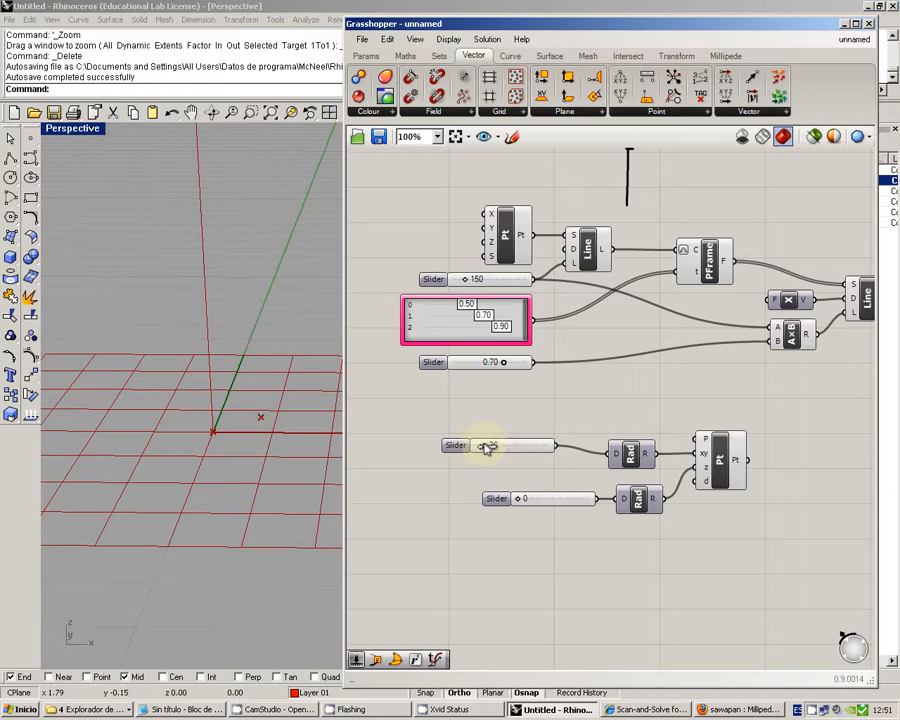
pyautogui.moveTo(477, 446)
pyautogui.mouseDown()
pyautogui.moveTo(505, 447)
pyautogui.moveTo(472, 428)
pyautogui.moveTo(561, 422)
pyautogui.moveTo(510, 441)
pyautogui.moveTo(457, 430)
pyautogui.mouseUp()
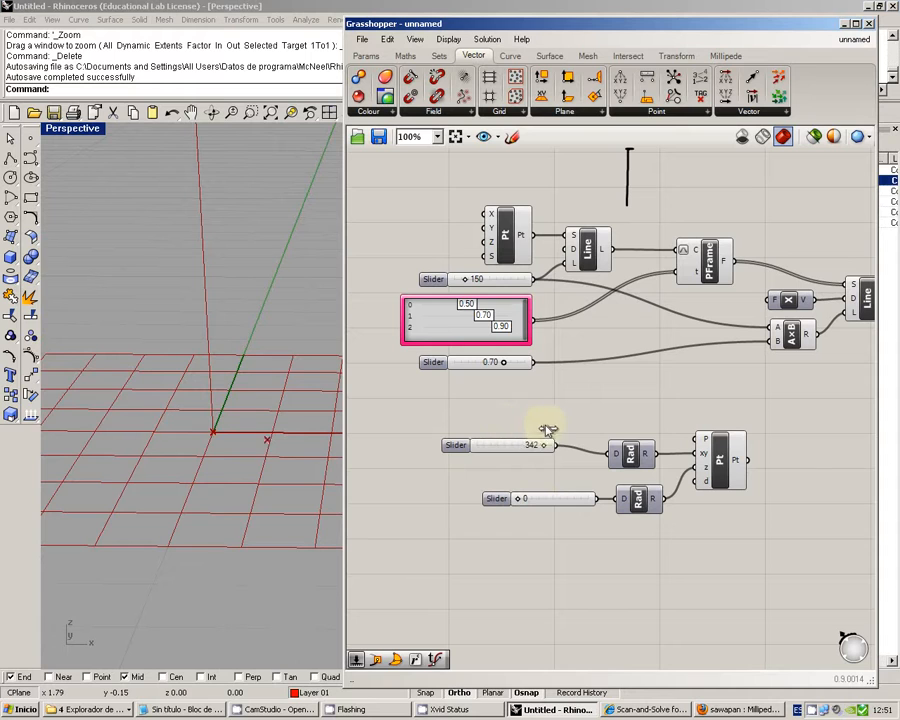
pyautogui.moveTo(551, 437); pyautogui.dragTo(481, 440)
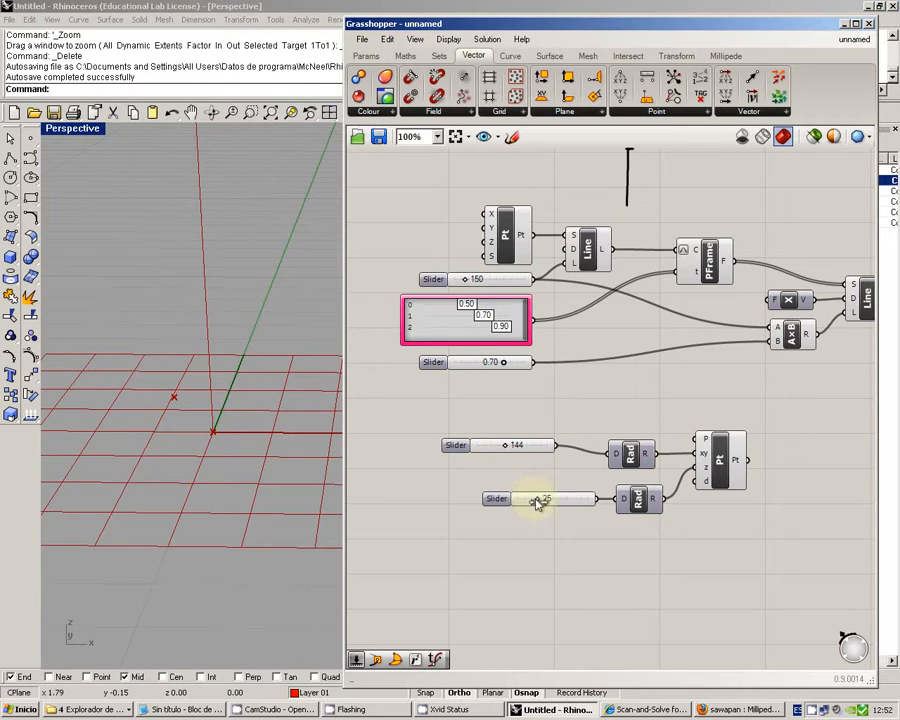
pyautogui.keyDown('shift'); pyautogui.moveTo(208, 432); pyautogui.dragTo(203, 427, button='right'); pyautogui.keyUp('shift')
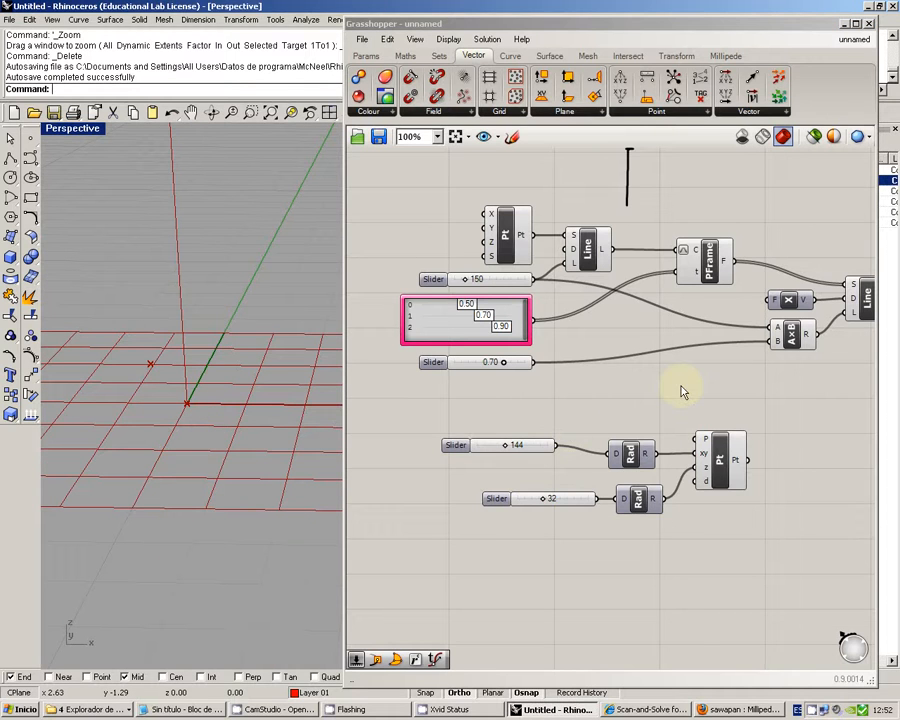
# Connect the polar point output to the branch Line's direction input, replacing and deleting the Unit X component, and reposition the multiplication component.
pyautogui.moveTo(681, 386); pyautogui.dragTo(586, 412, button='right')
pyautogui.moveTo(626, 481); pyautogui.dragTo(613, 484)
pyautogui.click(675, 476)
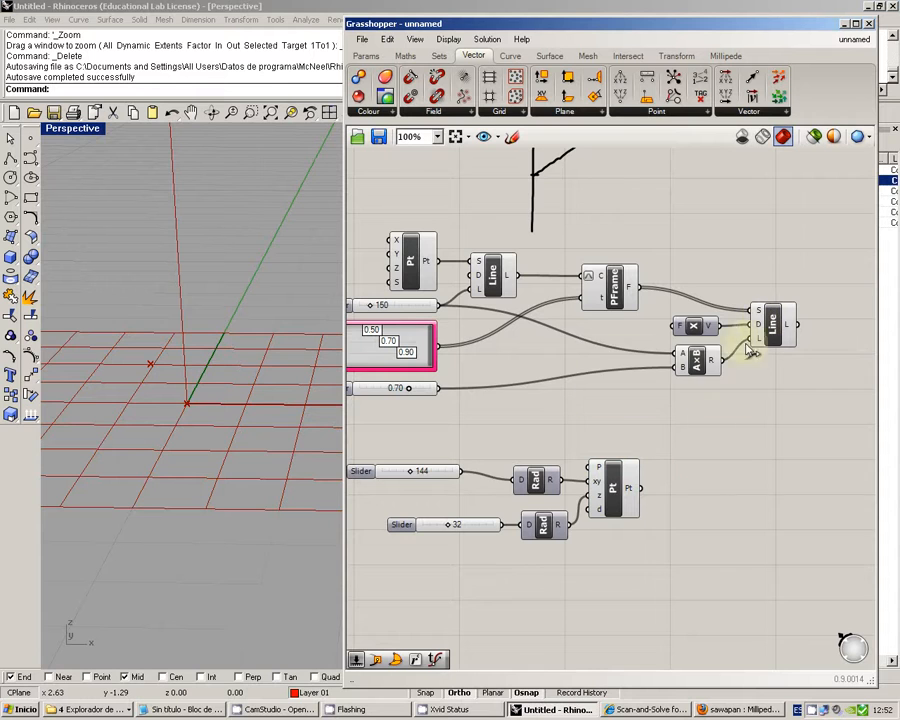
pyautogui.moveTo(708, 427); pyautogui.dragTo(723, 445, button='right')
pyautogui.scroll(-8, 216, 368)
pyautogui.moveTo(216, 370); pyautogui.dragTo(224, 297, button='right')
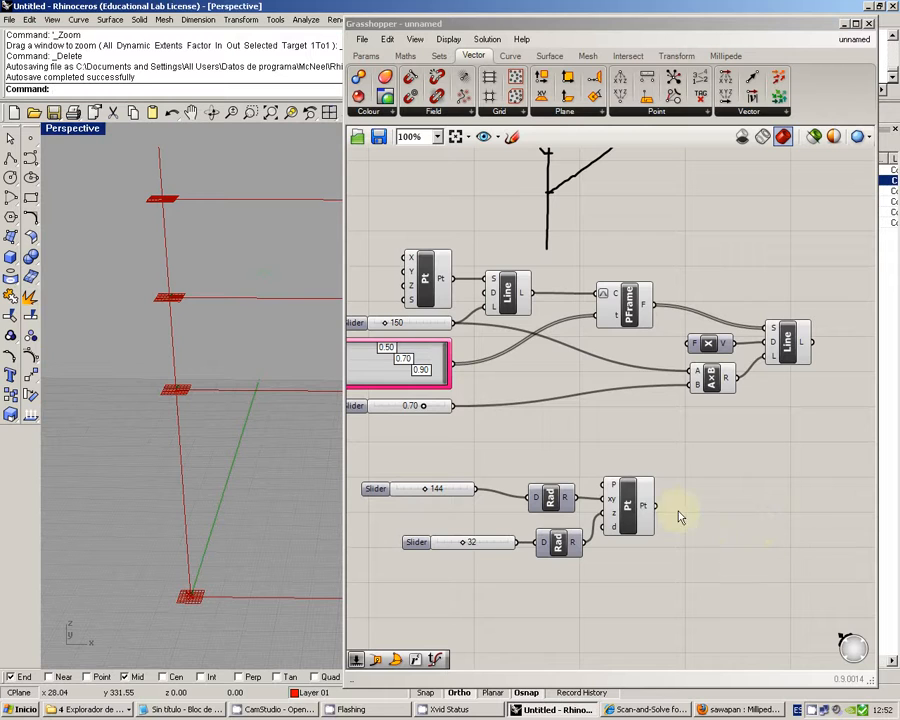
pyautogui.moveTo(656, 505); pyautogui.dragTo(773, 352)
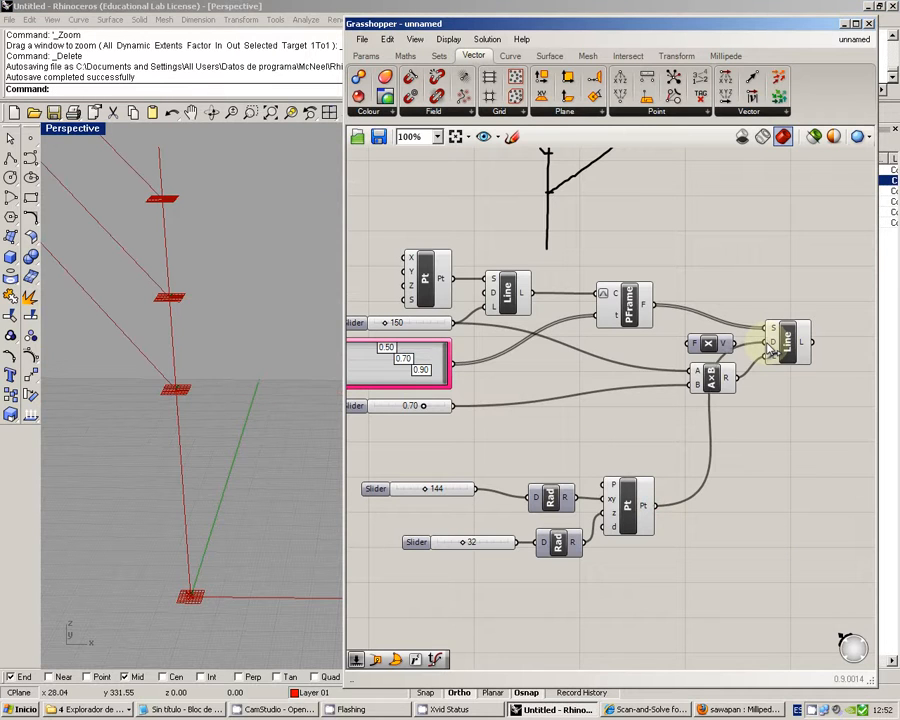
pyautogui.moveTo(709, 344); pyautogui.dragTo(768, 488)
pyautogui.press('Delete')
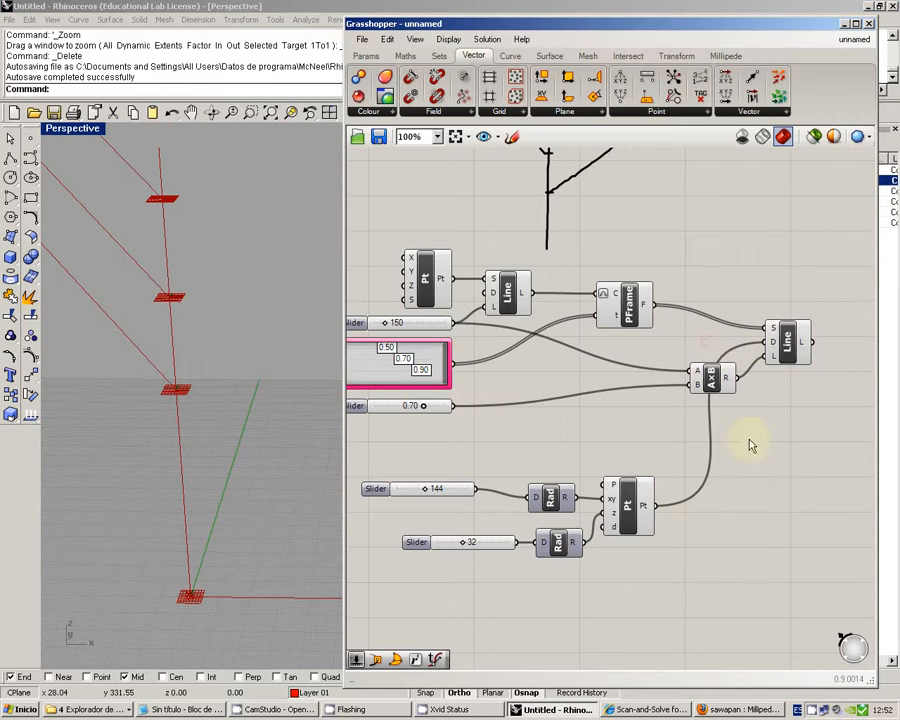
pyautogui.moveTo(704, 376); pyautogui.dragTo(640, 378)
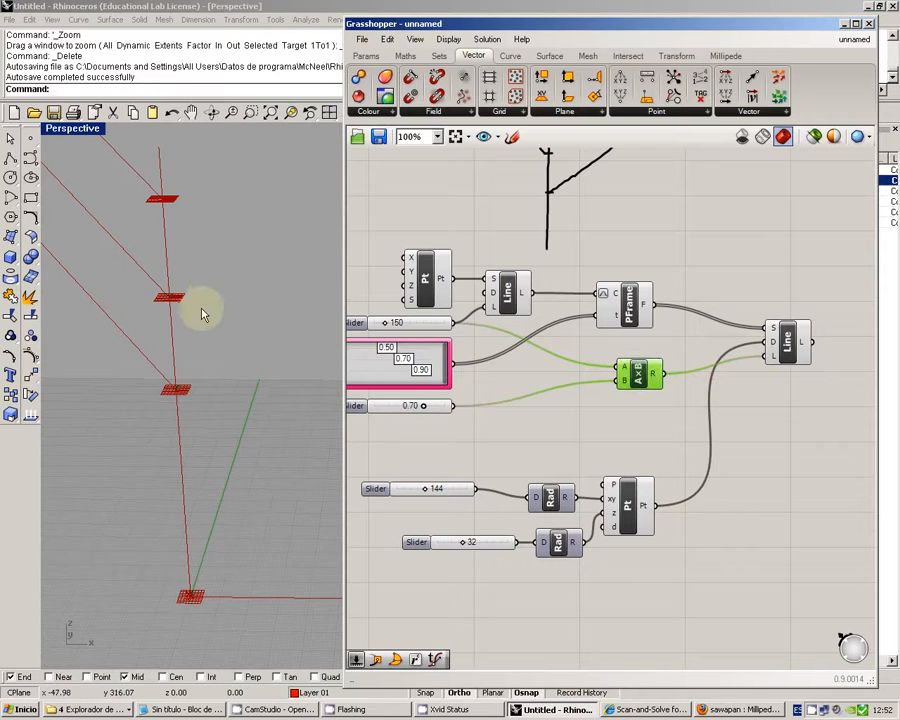
# Vary the branch direction with the angle sliders, finishing at 79 for the xy angle and 39 for the z angle.
pyautogui.moveTo(201, 311); pyautogui.dragTo(268, 357, button='right')
pyautogui.moveTo(428, 494)
pyautogui.mouseDown()
pyautogui.moveTo(386, 486)
pyautogui.moveTo(474, 490)
pyautogui.moveTo(417, 490)
pyautogui.mouseUp()
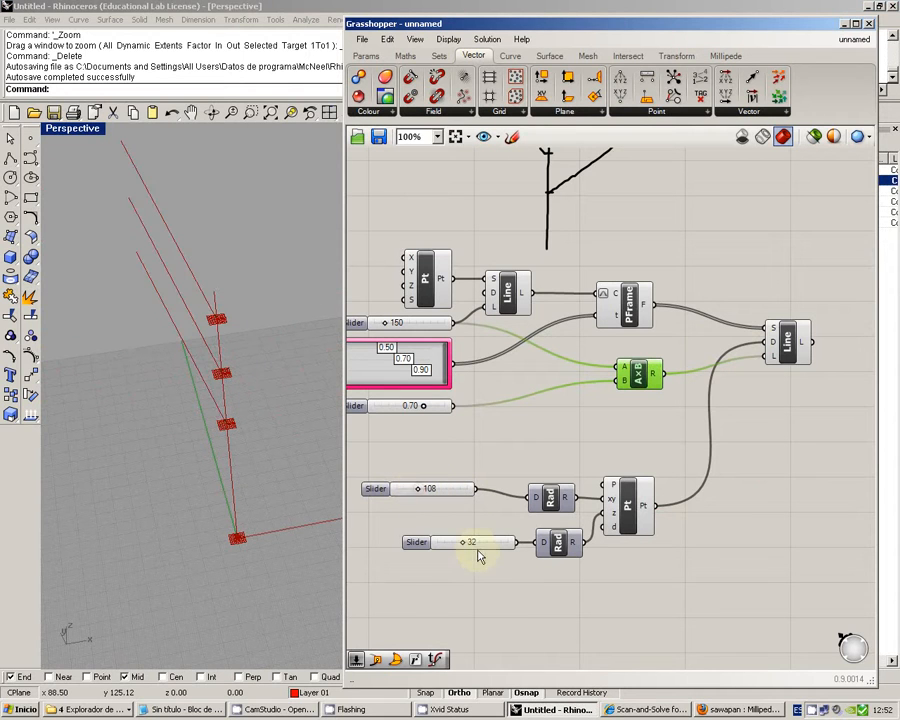
pyautogui.moveTo(465, 545); pyautogui.dragTo(508, 541)
pyautogui.moveTo(261, 421); pyautogui.dragTo(225, 388, button='right')
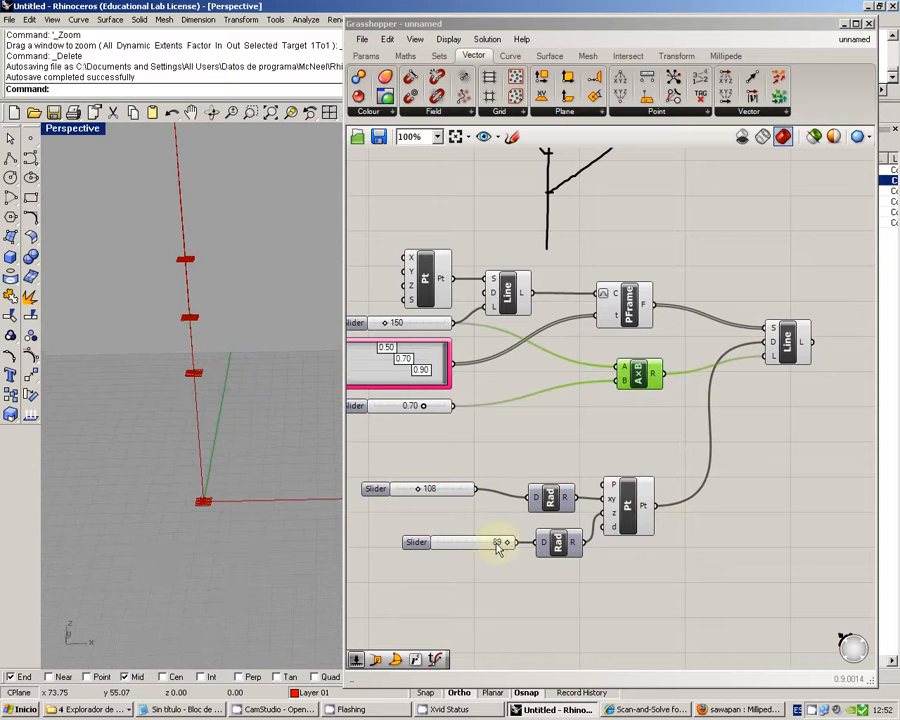
pyautogui.moveTo(507, 545); pyautogui.dragTo(508, 545)
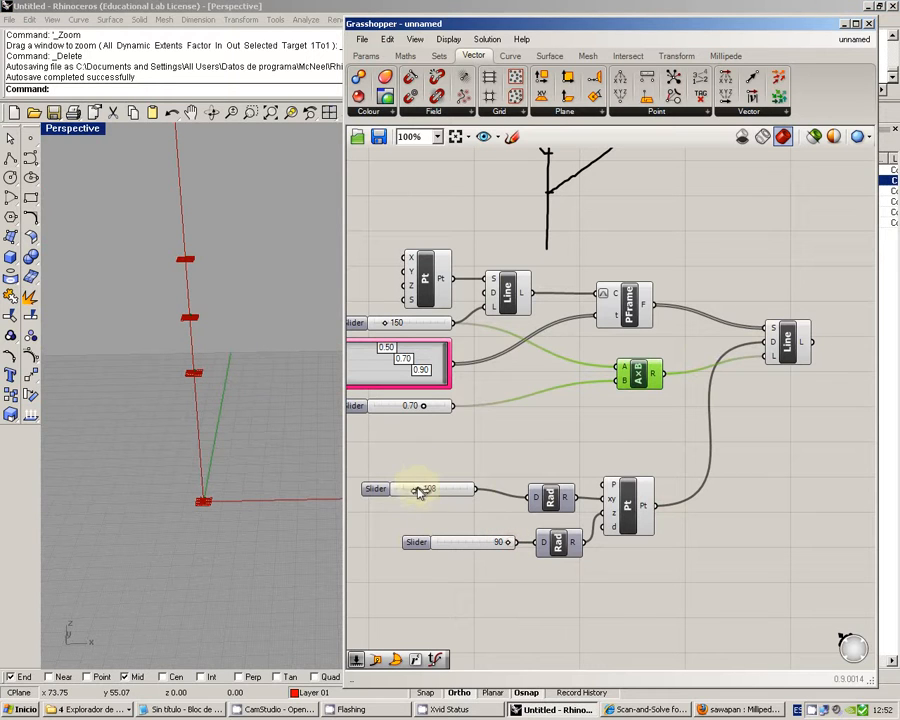
pyautogui.moveTo(418, 490); pyautogui.dragTo(397, 490)
pyautogui.moveTo(508, 543); pyautogui.dragTo(471, 547)
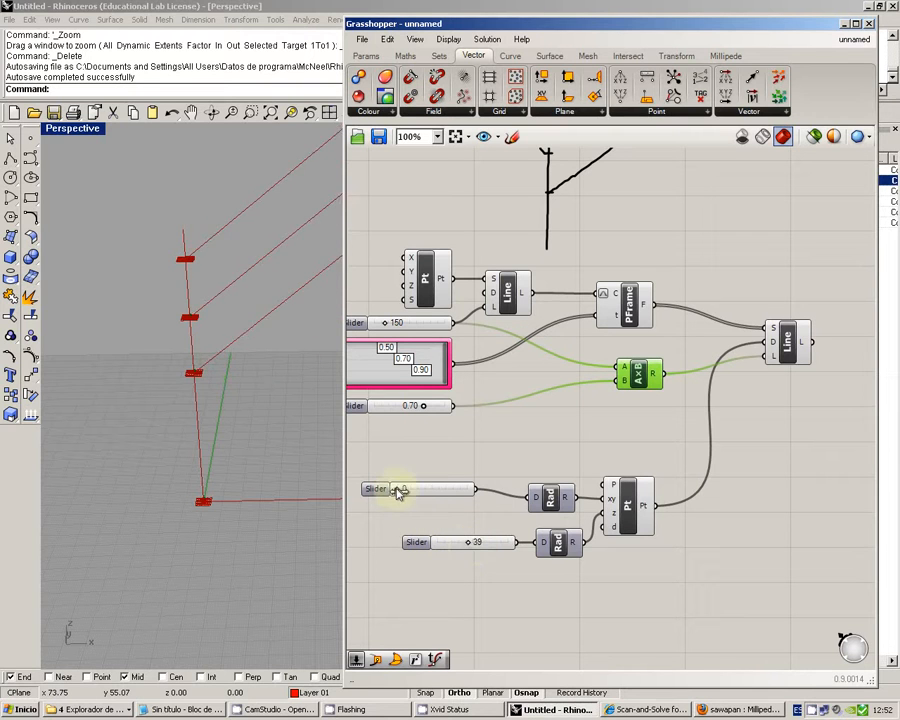
pyautogui.moveTo(396, 488); pyautogui.dragTo(416, 484)
# Move the two angle sliders, both Radians components and the polar point together to sit beneath the branch Line component.
pyautogui.moveTo(672, 600); pyautogui.dragTo(355, 470)
pyautogui.moveTo(637, 524); pyautogui.dragTo(742, 537)
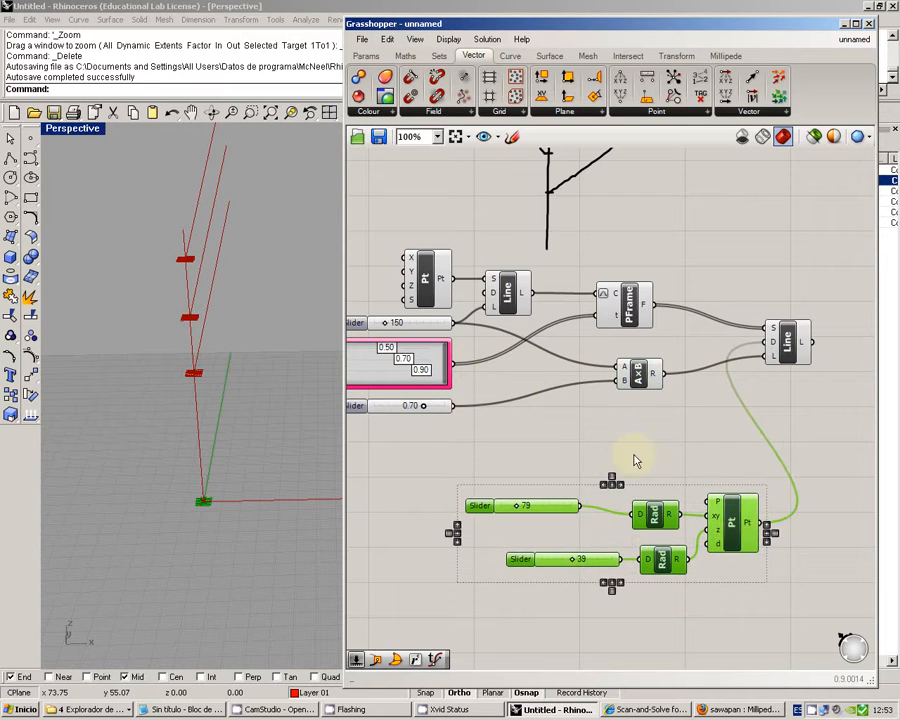
pyautogui.click(634, 459)
pyautogui.moveTo(494, 368); pyautogui.dragTo(616, 471, button='right')
pyautogui.click(538, 321)
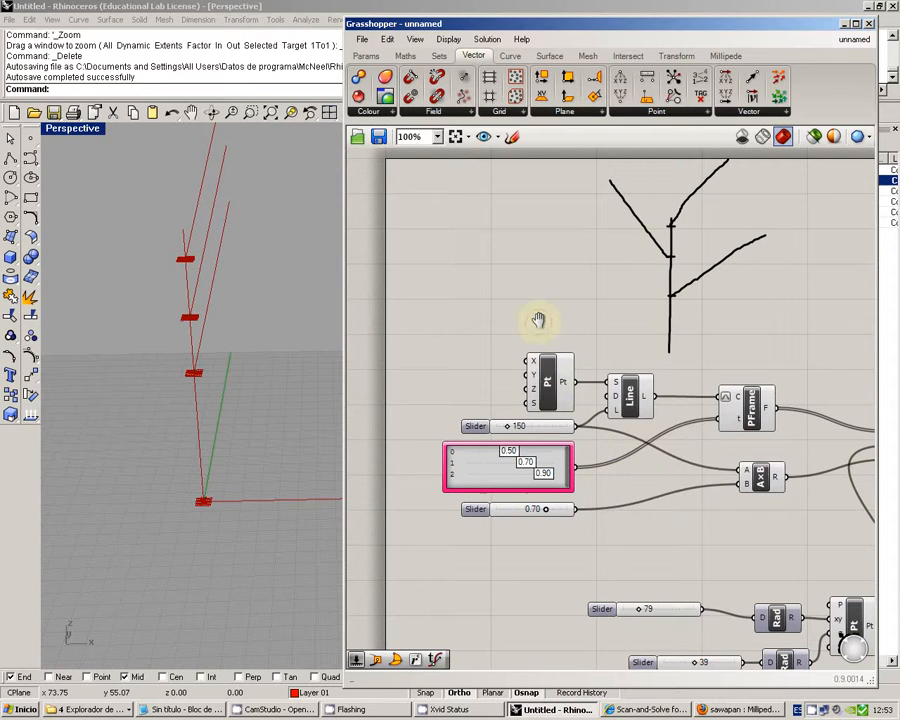
pyautogui.moveTo(553, 370); pyautogui.dragTo(534, 263)
pyautogui.moveTo(623, 383); pyautogui.dragTo(531, 344, button='right')
pyautogui.moveTo(436, 237); pyautogui.dragTo(447, 346)
pyautogui.click(473, 356)
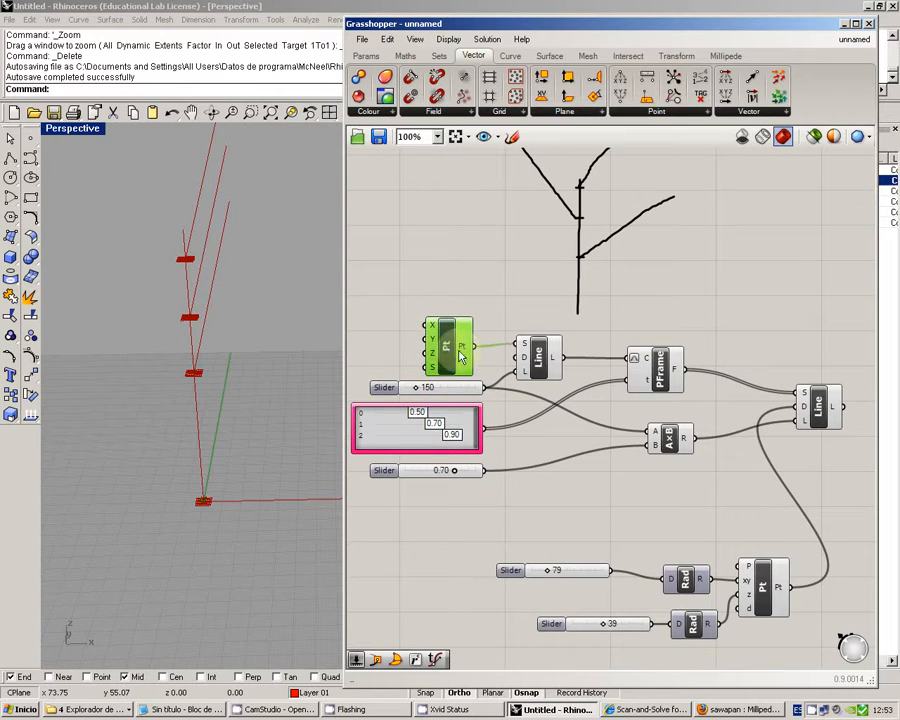
pyautogui.moveTo(600, 444); pyautogui.dragTo(544, 414, button='right')
pyautogui.moveTo(618, 535); pyautogui.dragTo(597, 521, button='right')
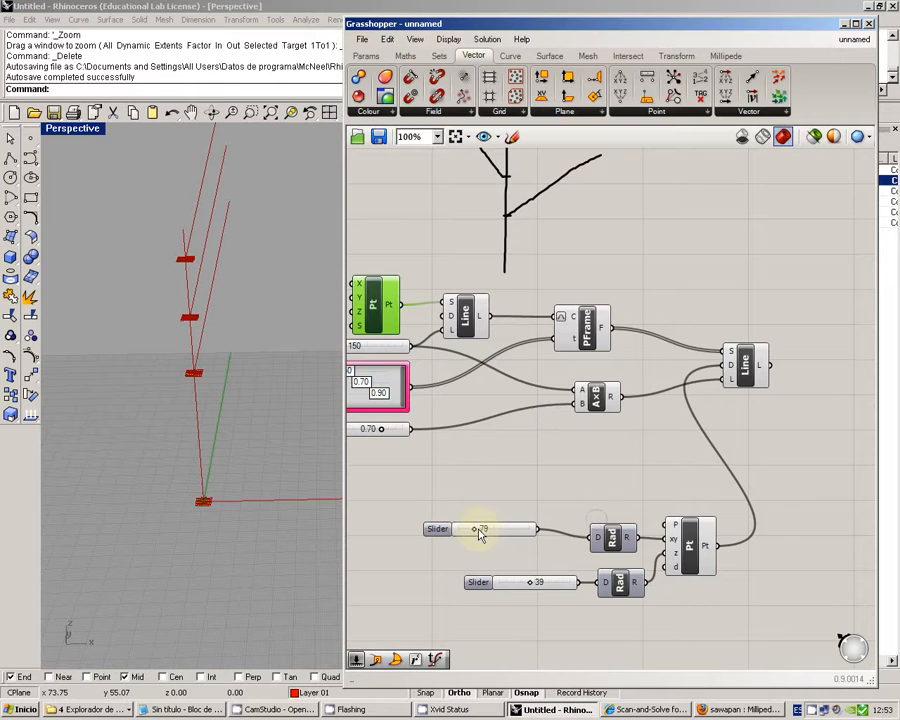
# Sketch a second tree diagram beside the first on the canvas, with an inclined trunk and three roughly parallel branches rising from it.
pyautogui.moveTo(609, 220)
pyautogui.mouseDown(button='right')
pyautogui.moveTo(577, 358)
pyautogui.moveTo(548, 366)
pyautogui.mouseUp(button='right')
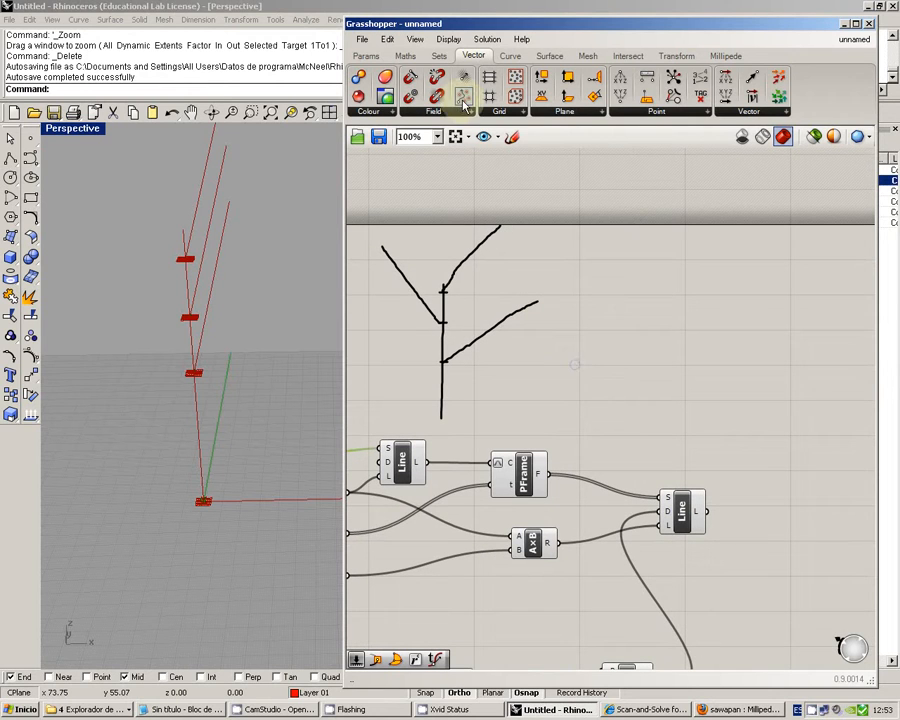
pyautogui.click(512, 138)
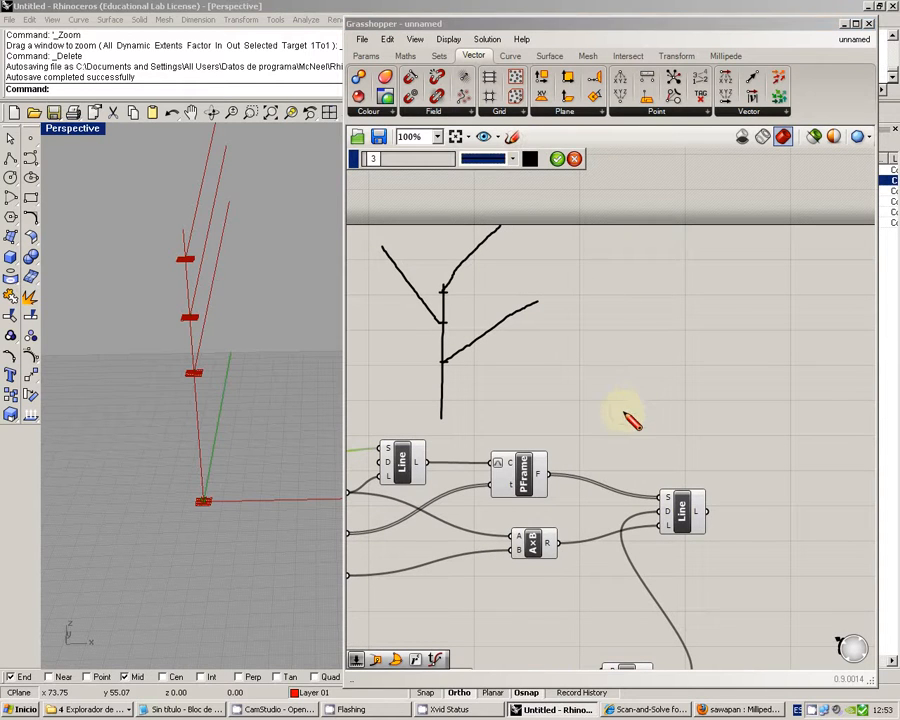
pyautogui.moveTo(623, 412); pyautogui.dragTo(720, 288)
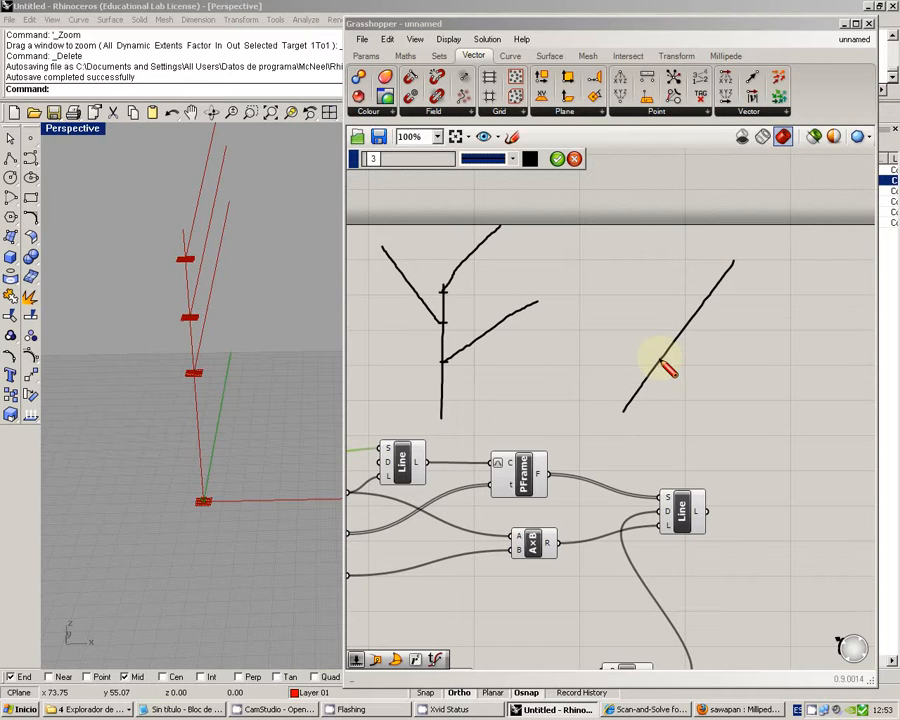
pyautogui.moveTo(658, 357); pyautogui.dragTo(643, 259)
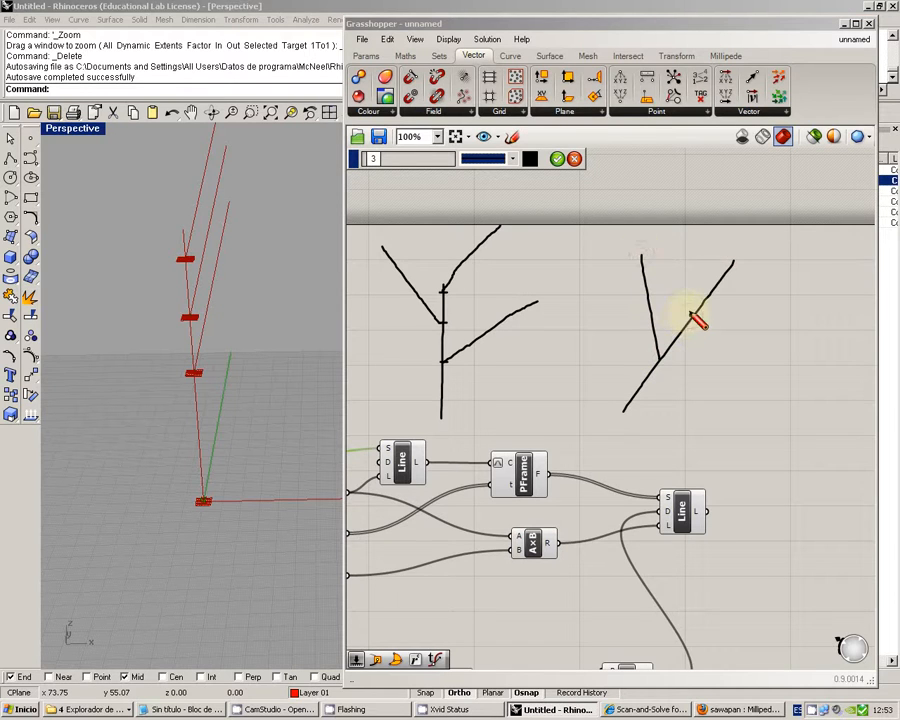
pyautogui.moveTo(690, 315); pyautogui.dragTo(677, 236)
pyautogui.moveTo(712, 286); pyautogui.dragTo(694, 223)
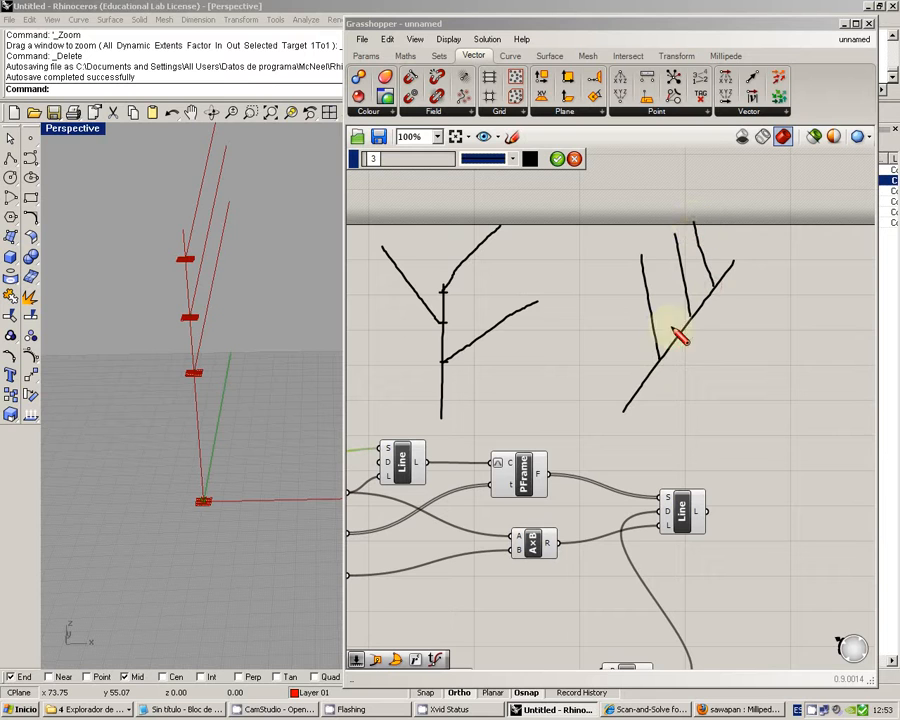
pyautogui.press('Return')
pyautogui.rightClick(650, 393)
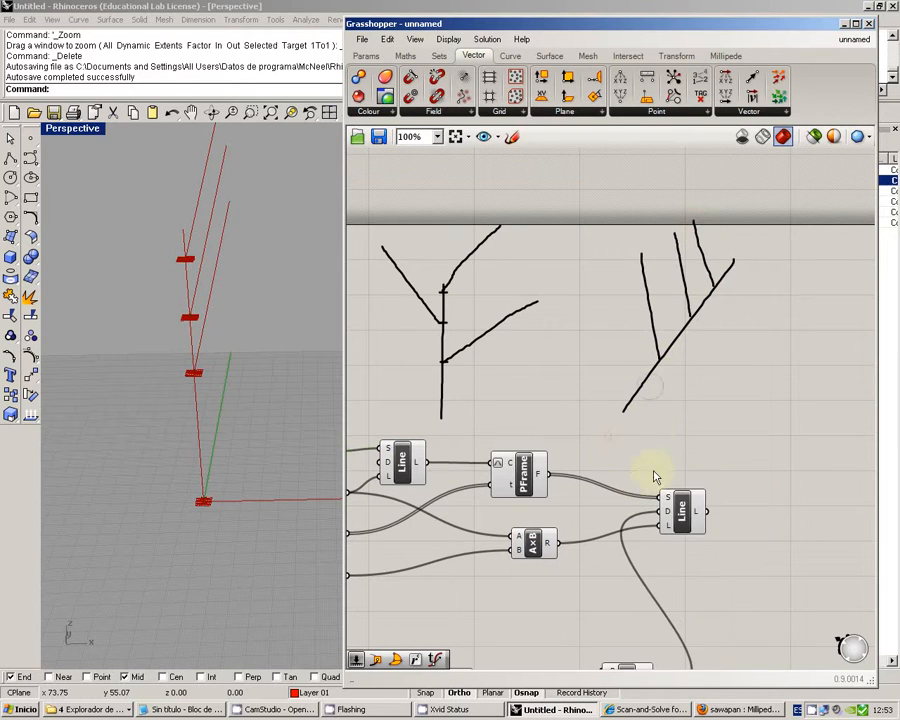
# Sketch a trial diagram of a more inclined trunk and a horizontal trunk, each with three branches, and discard it.
pyautogui.moveTo(653, 476)
pyautogui.mouseDown(button='right')
pyautogui.moveTo(634, 325)
pyautogui.moveTo(594, 375)
pyautogui.mouseUp(button='right')
pyautogui.scroll(-2, 634, 325)
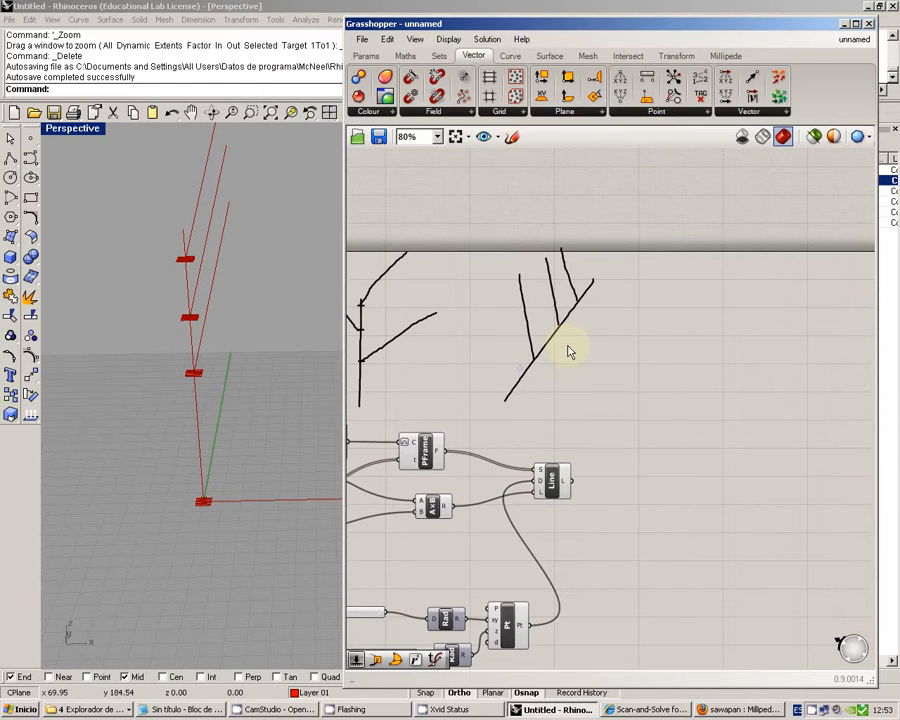
pyautogui.click(512, 136)
pyautogui.moveTo(614, 400); pyautogui.dragTo(790, 318)
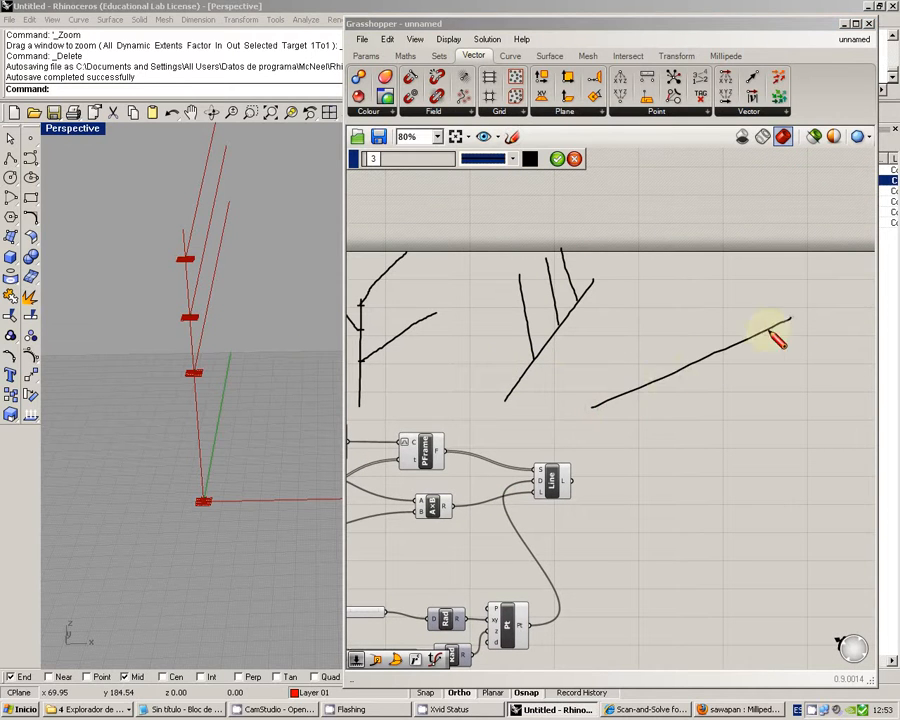
pyautogui.moveTo(658, 405); pyautogui.dragTo(812, 410)
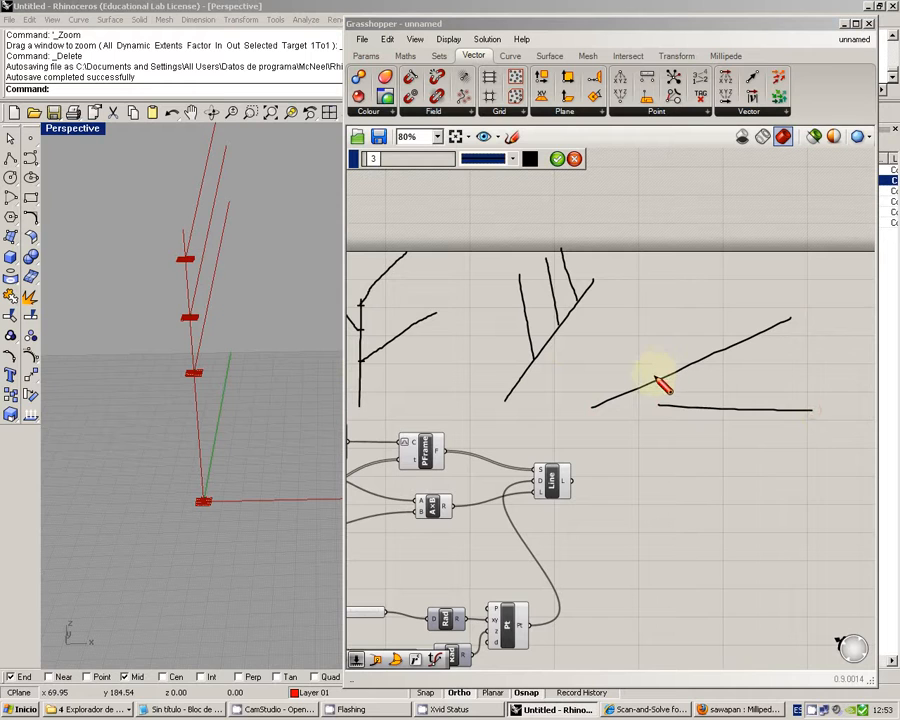
pyautogui.moveTo(655, 376); pyautogui.dragTo(638, 262)
pyautogui.moveTo(703, 355); pyautogui.dragTo(688, 262)
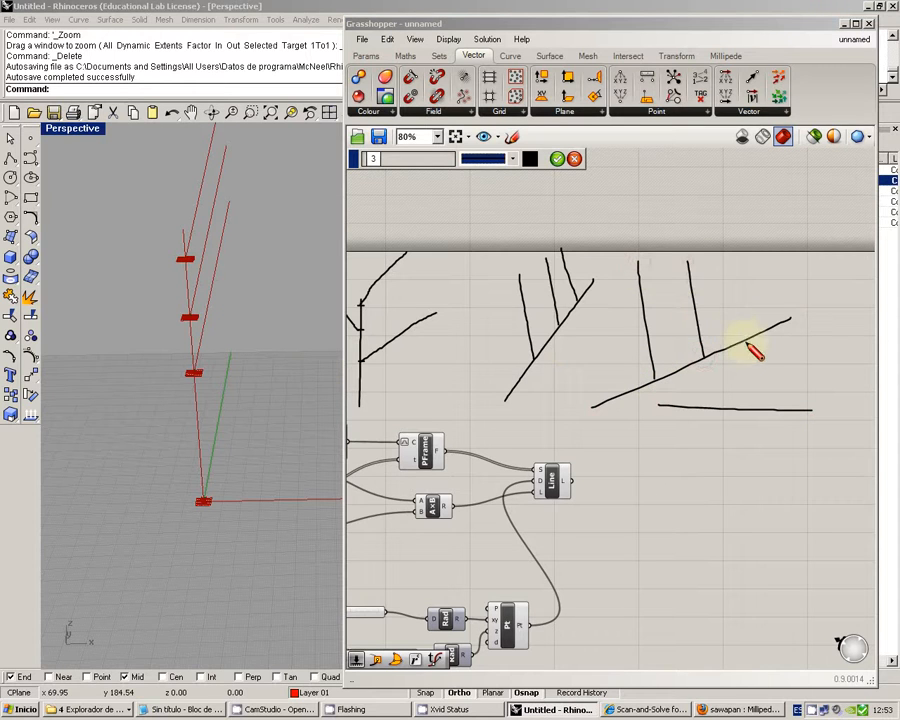
pyautogui.moveTo(745, 338); pyautogui.dragTo(733, 262)
pyautogui.moveTo(716, 328); pyautogui.dragTo(741, 408)
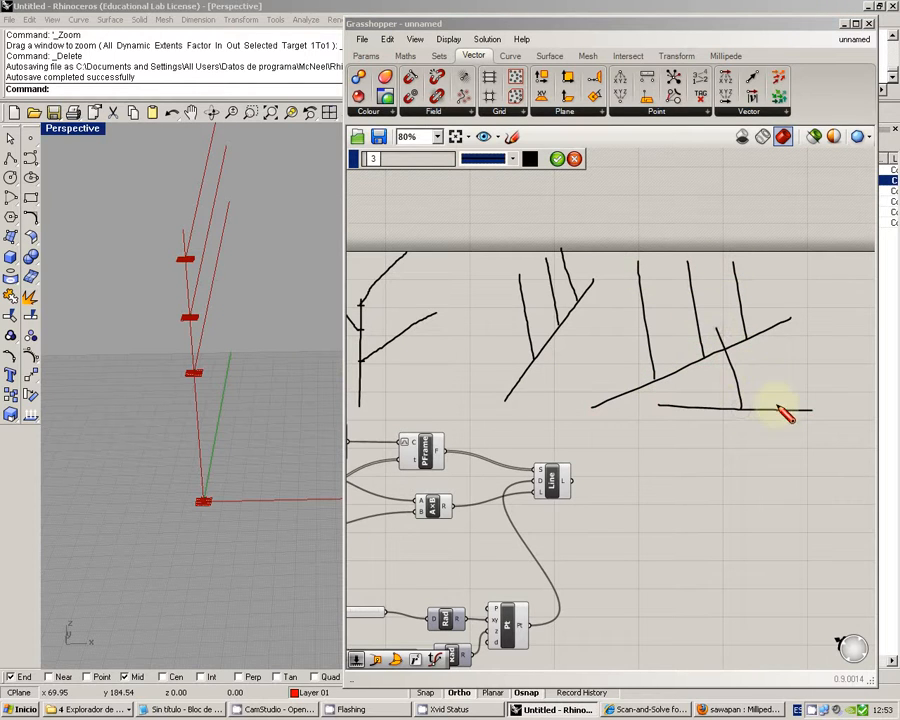
pyautogui.moveTo(764, 330)
pyautogui.mouseDown()
pyautogui.moveTo(791, 396)
pyautogui.moveTo(782, 320)
pyautogui.mouseUp()
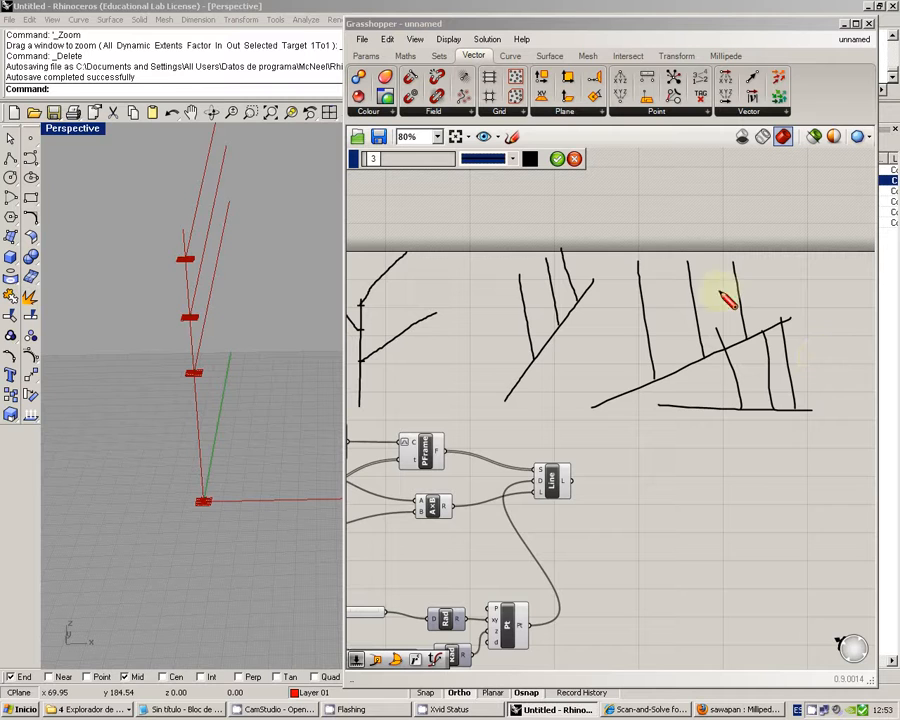
pyautogui.click(574, 158)
# Delete the inclined-trunk tree sketch from the canvas, keeping the first diagram.
pyautogui.click(565, 325)
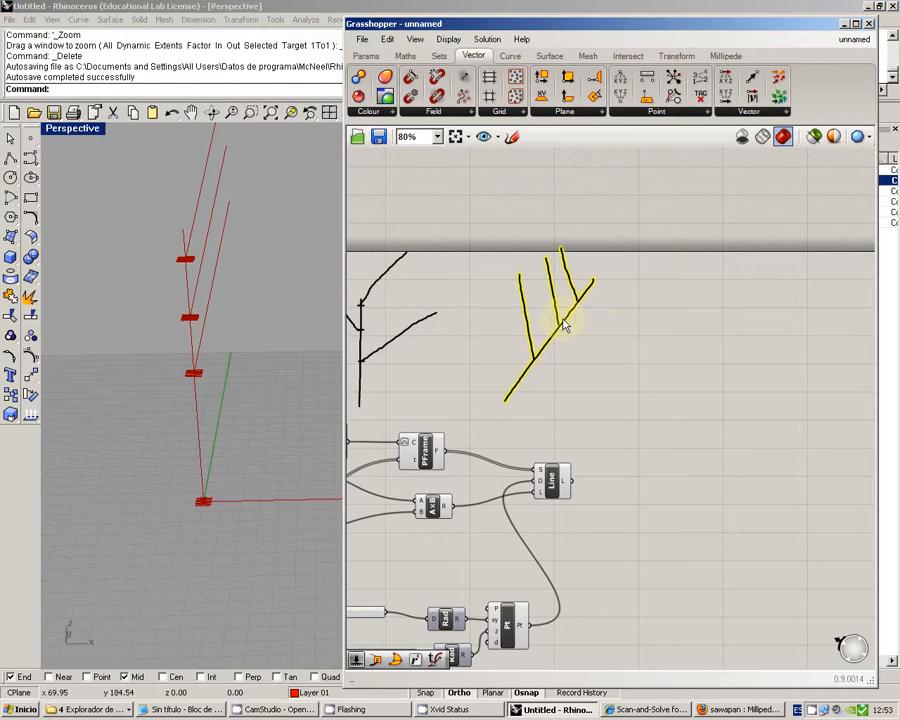
pyautogui.moveTo(565, 325)
pyautogui.mouseDown(button='right')
pyautogui.moveTo(580, 350)
pyautogui.moveTo(644, 260)
pyautogui.mouseUp(button='right')
pyautogui.press('Delete')
pyautogui.moveTo(560, 316); pyautogui.dragTo(615, 295, button='right')
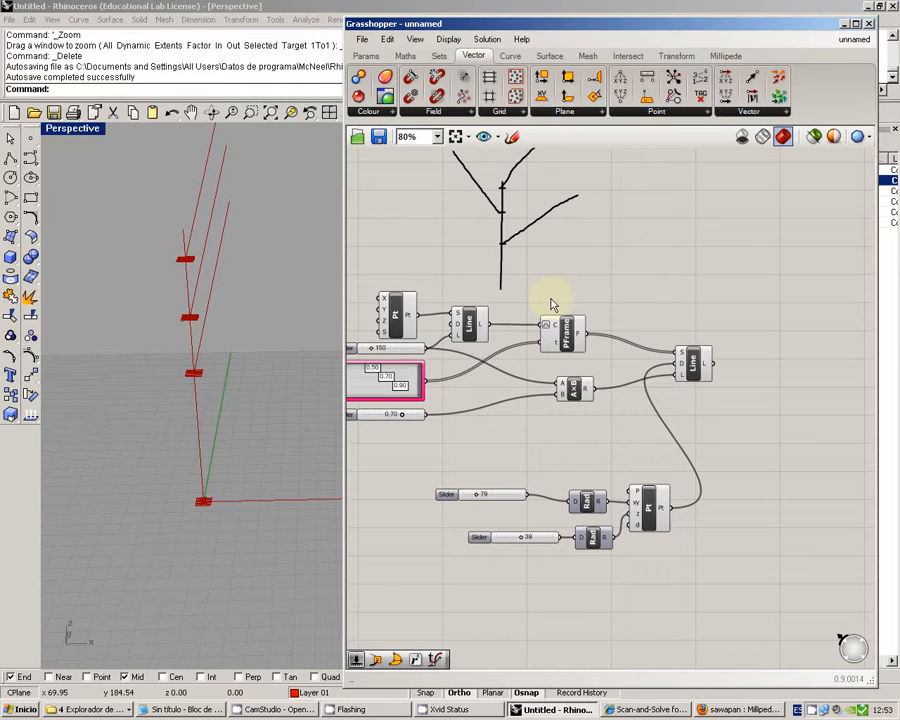
# Examine the polar point's base plane input and the orientation of the perpendicular frames along the trunk.
pyautogui.moveTo(667, 456); pyautogui.dragTo(680, 459, button='right')
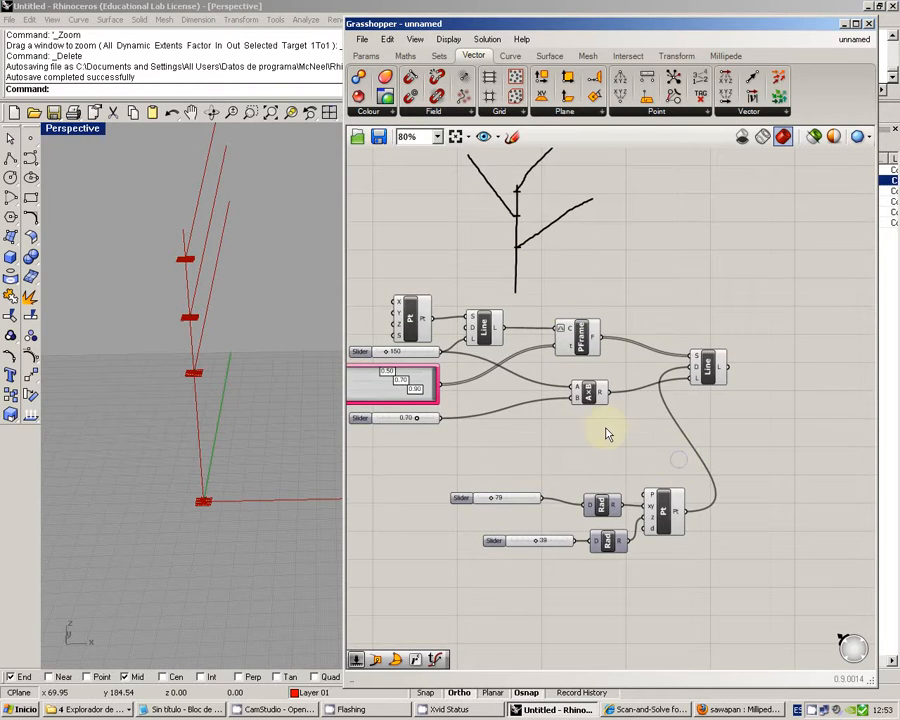
pyautogui.moveTo(608, 430); pyautogui.dragTo(609, 378, button='right')
pyautogui.scroll(4, 663, 452)
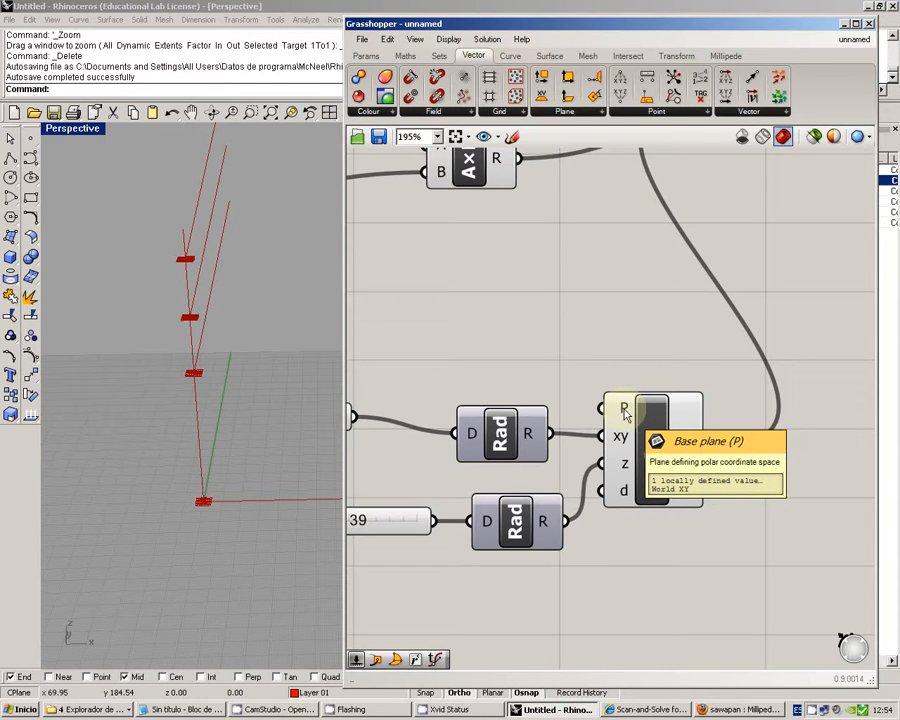
pyautogui.moveTo(560, 288); pyautogui.dragTo(680, 440, button='right')
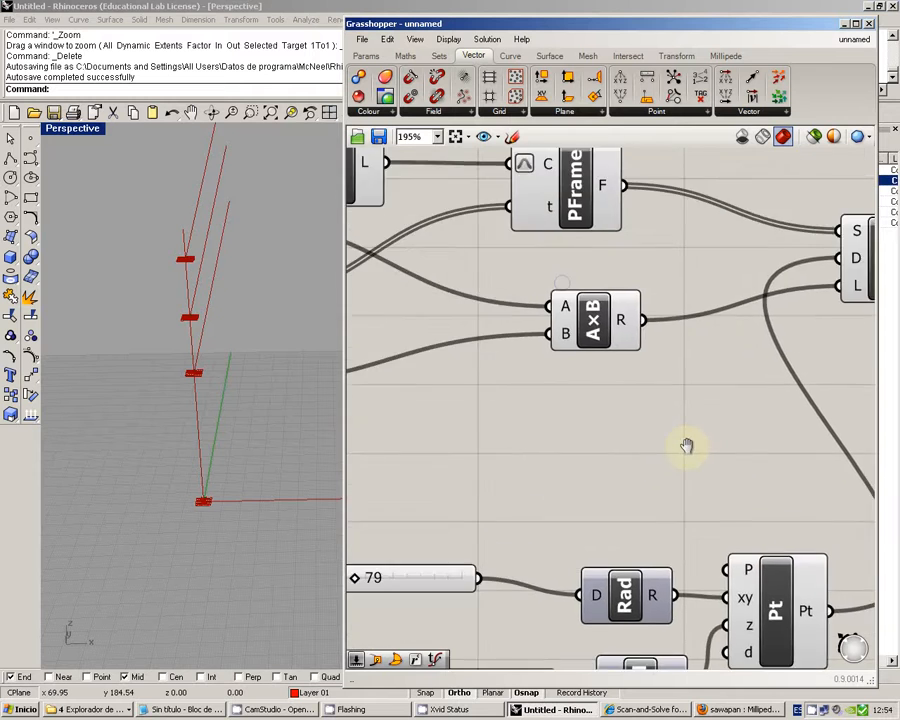
pyautogui.scroll(-2, 636, 412)
pyautogui.moveTo(636, 412); pyautogui.dragTo(610, 400, button='right')
pyautogui.click(583, 276)
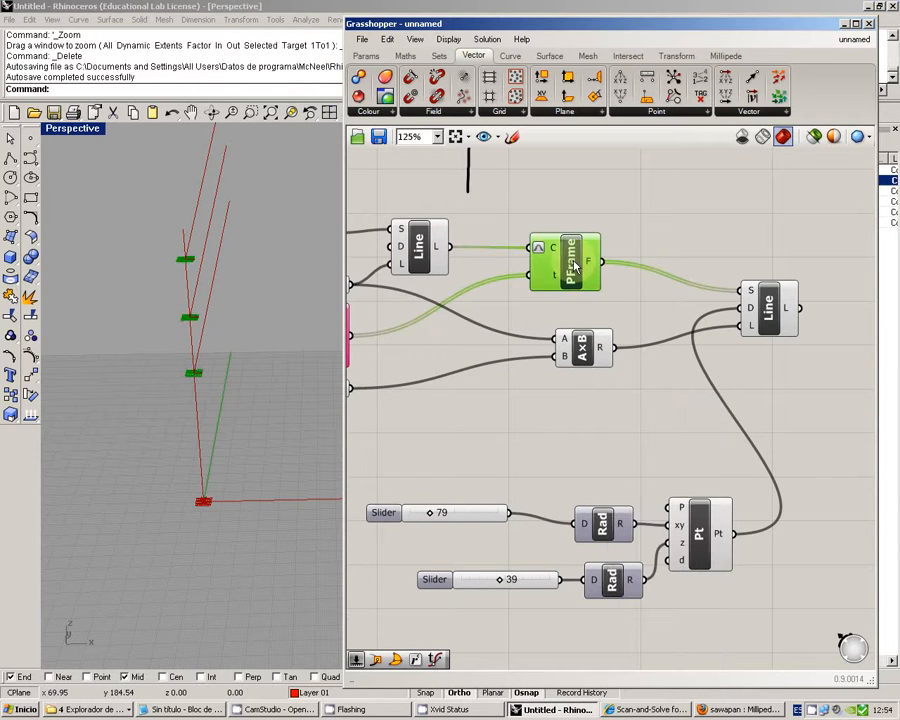
pyautogui.moveTo(590, 290); pyautogui.dragTo(598, 316, button='right')
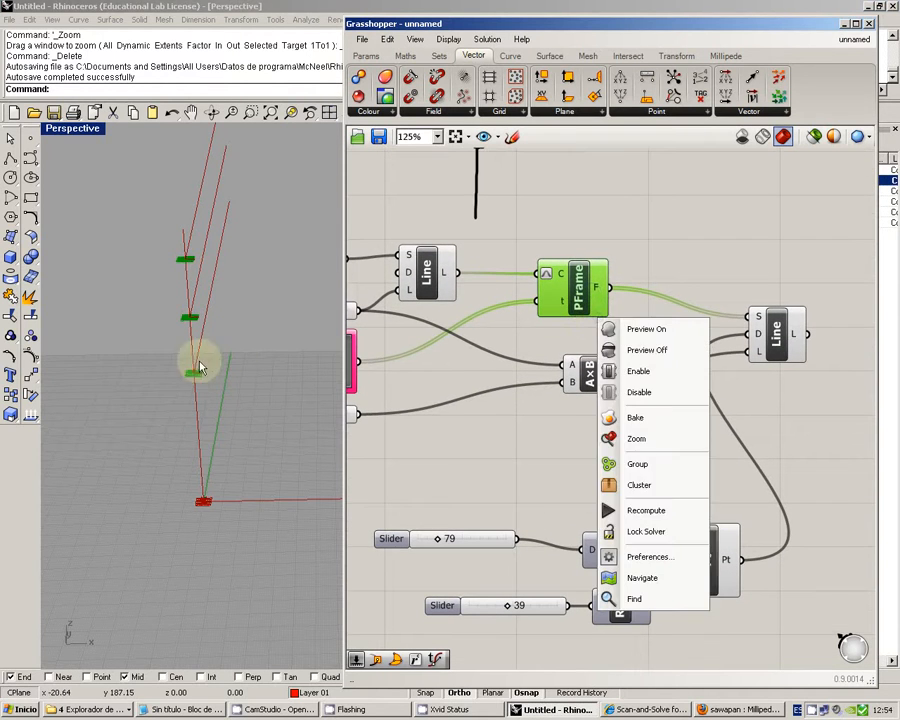
pyautogui.moveTo(199, 367); pyautogui.dragTo(202, 379, button='right')
pyautogui.scroll(4, 200, 370)
pyautogui.scroll(5, 200, 364)
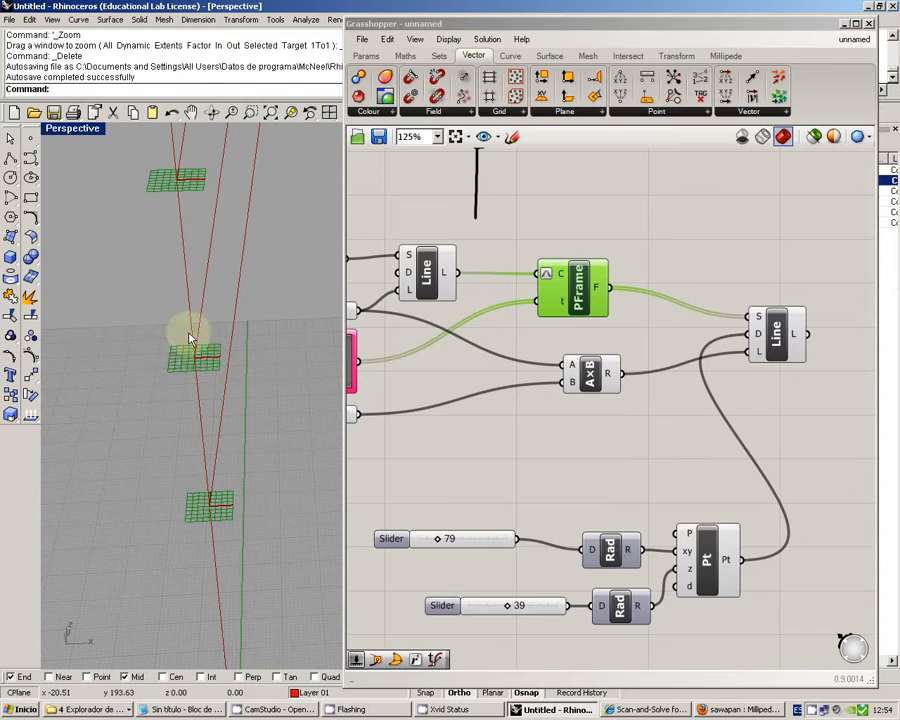
# Connect the Perp Frame component's frame output to the polar point's base plane input.
pyautogui.moveTo(679, 358); pyautogui.dragTo(653, 297, button='right')
pyautogui.moveTo(578, 339); pyautogui.dragTo(559, 337)
pyautogui.click(598, 267)
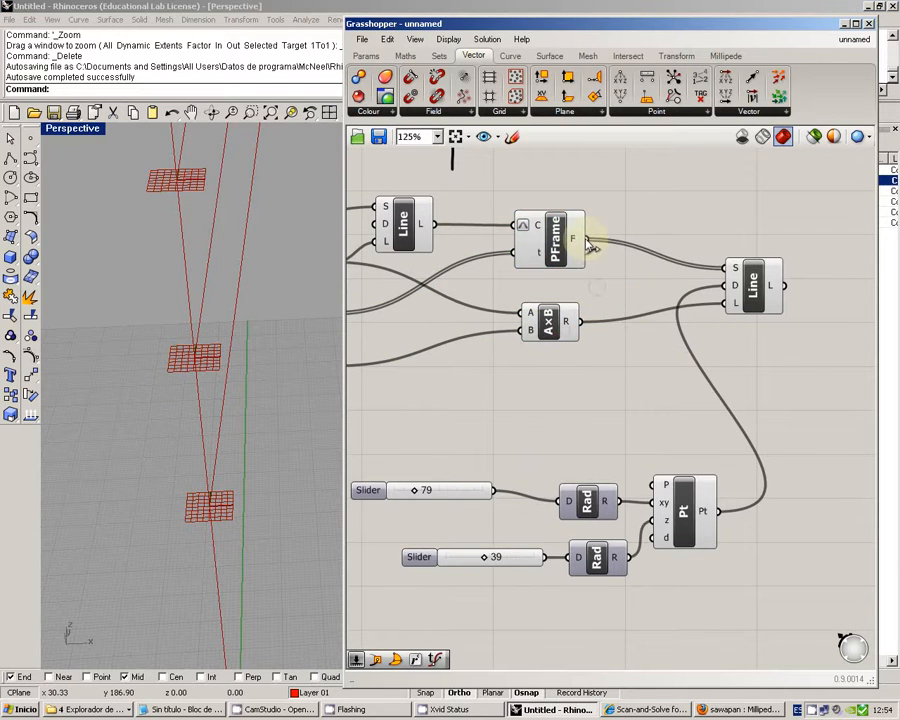
pyautogui.moveTo(590, 245); pyautogui.dragTo(652, 482)
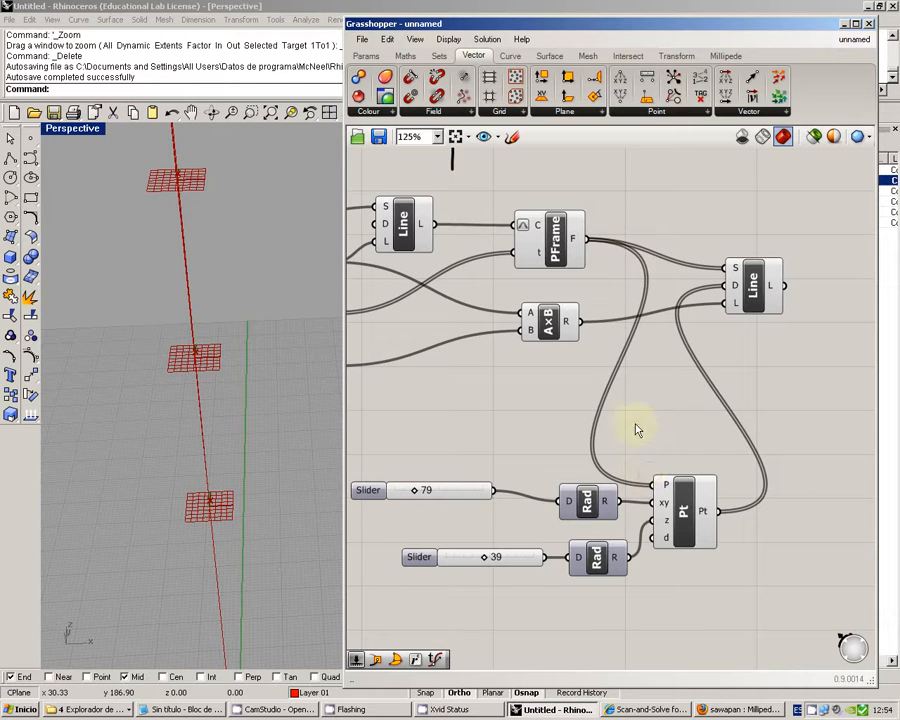
# Set both the xy and z angle sliders to 0 and inspect the frames along the trunk.
pyautogui.moveTo(620, 403); pyautogui.dragTo(652, 390, button='right')
pyautogui.moveTo(449, 481); pyautogui.dragTo(430, 482)
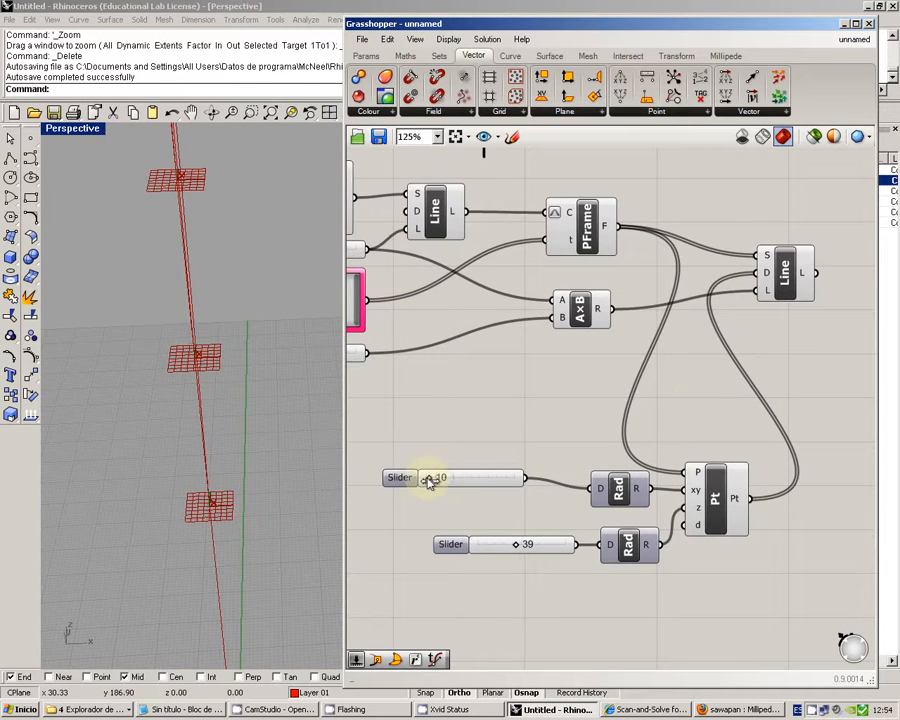
pyautogui.moveTo(516, 542); pyautogui.dragTo(450, 542)
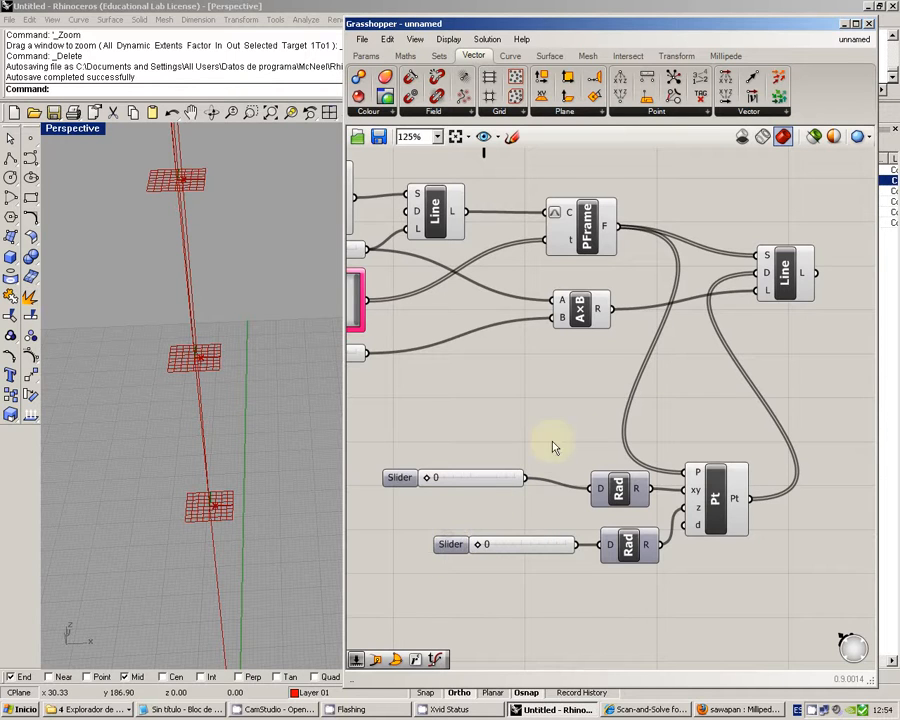
pyautogui.moveTo(262, 362); pyautogui.dragTo(200, 405, button='right')
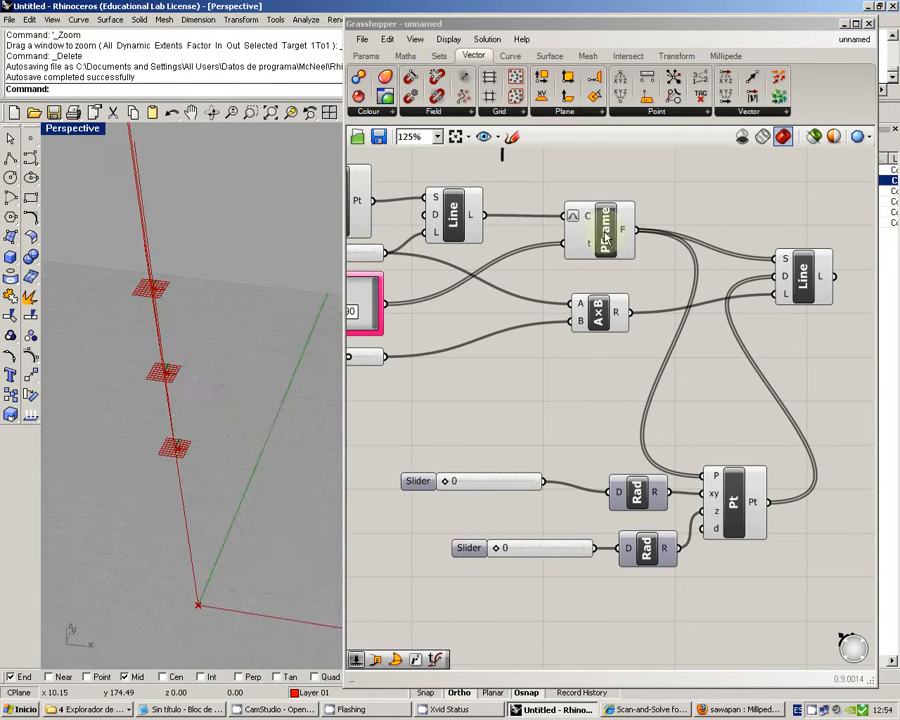
pyautogui.click(627, 234)
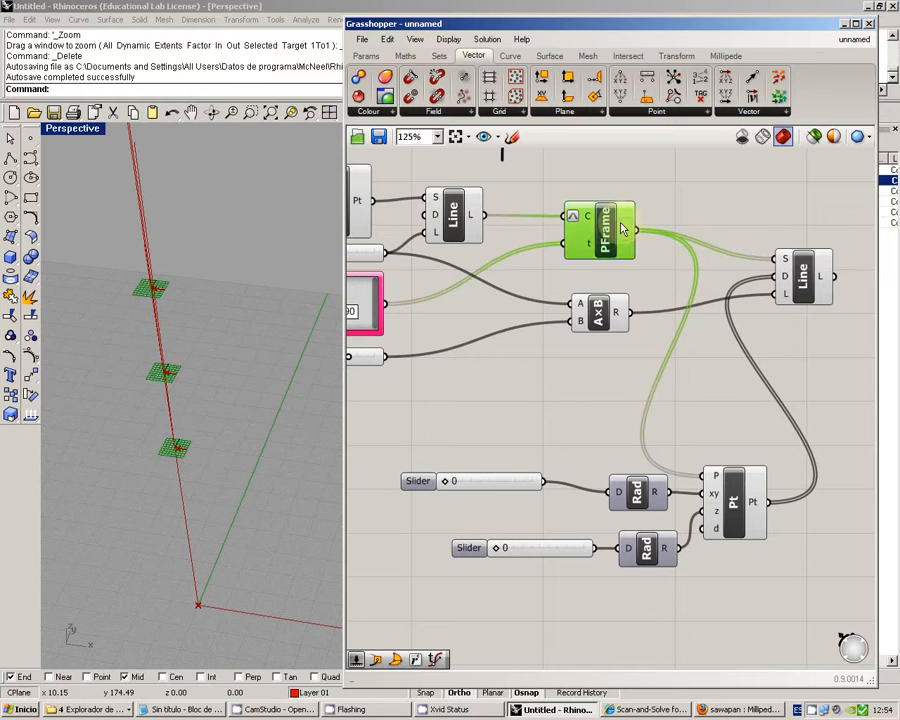
pyautogui.click(686, 333)
# Tidy the definition by moving the branch Line outward and the angle sliders, Radians components and polar point into a compact cluster.
pyautogui.moveTo(698, 309); pyautogui.dragTo(703, 339, button='right')
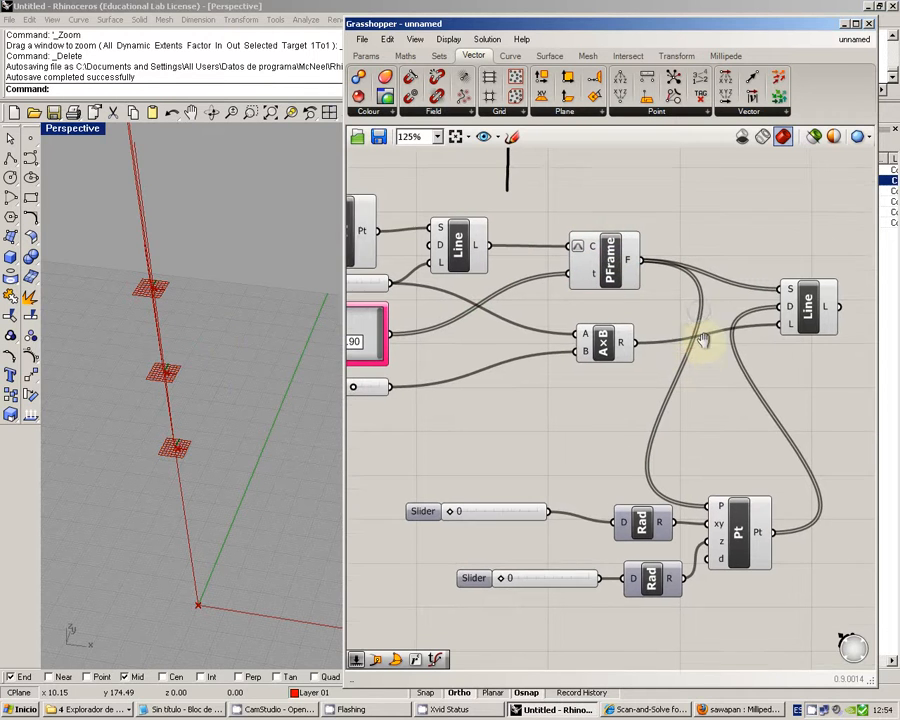
pyautogui.moveTo(809, 308); pyautogui.dragTo(842, 284)
pyautogui.moveTo(751, 628); pyautogui.dragTo(560, 567)
pyautogui.moveTo(664, 585); pyautogui.dragTo(651, 567)
pyautogui.moveTo(774, 616); pyautogui.dragTo(535, 497)
pyautogui.moveTo(734, 529); pyautogui.dragTo(752, 449)
pyautogui.click(717, 532)
pyautogui.moveTo(537, 428); pyautogui.dragTo(587, 449)
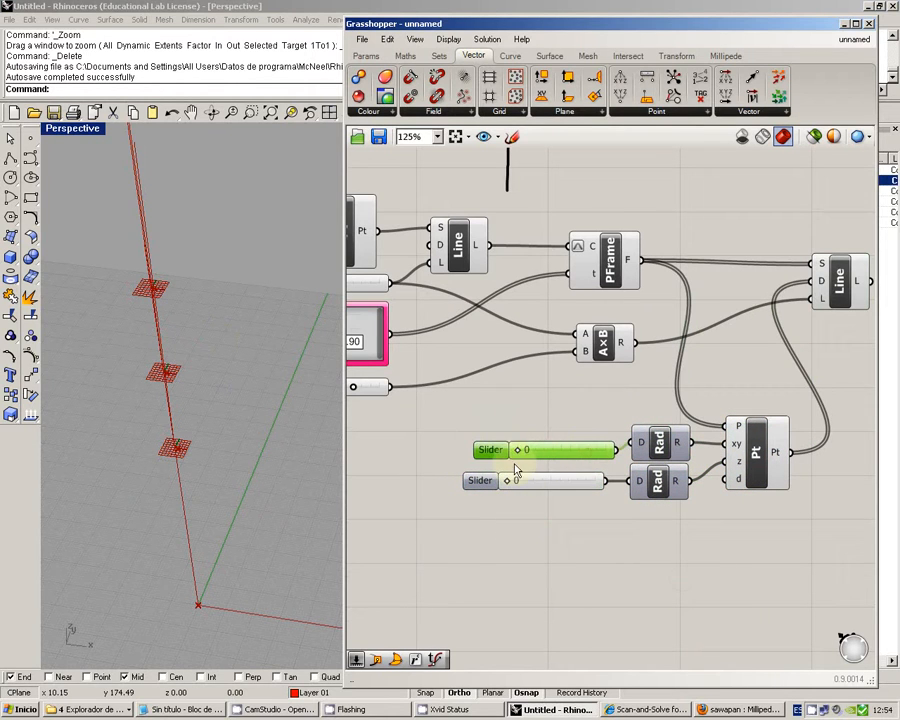
# Vary the xy angle slider while checking the polar point's coordinates and the branches, finishing at 202.
pyautogui.moveTo(519, 455); pyautogui.dragTo(558, 450)
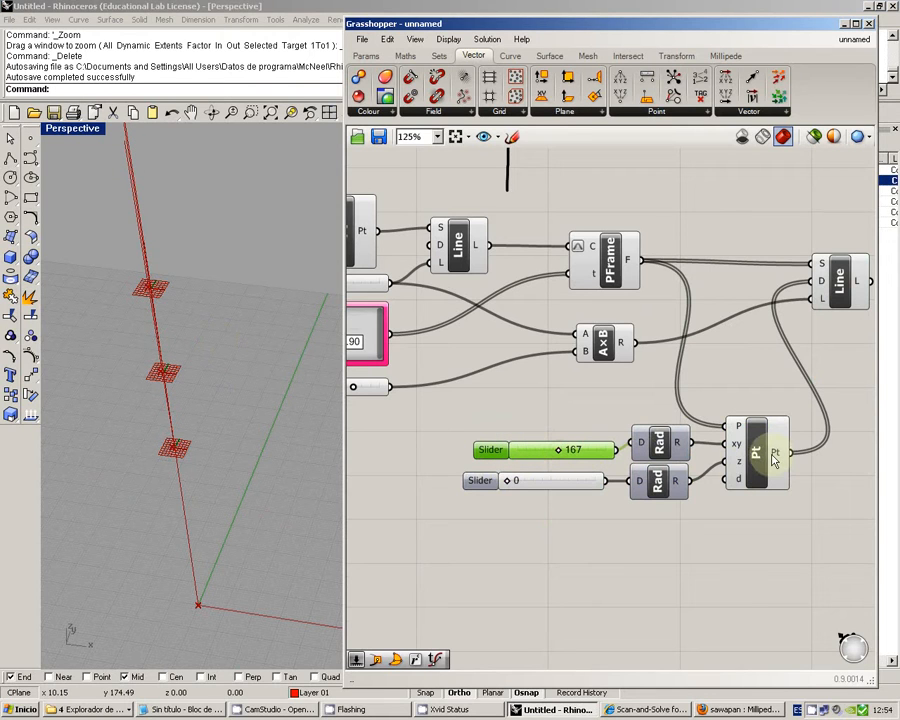
pyautogui.moveTo(773, 460)
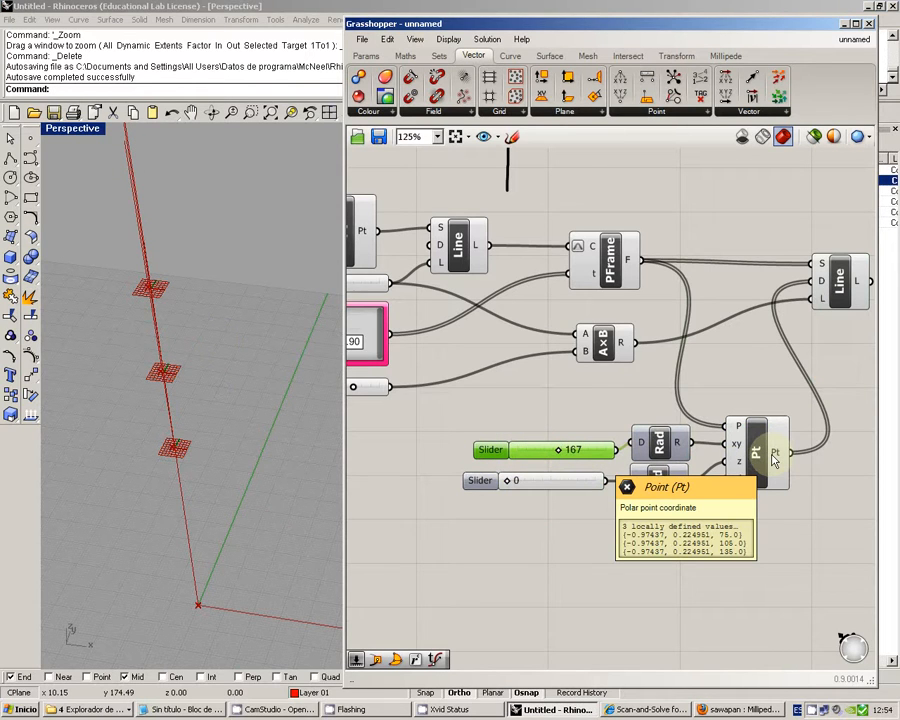
pyautogui.moveTo(168, 374); pyautogui.dragTo(232, 394, button='right')
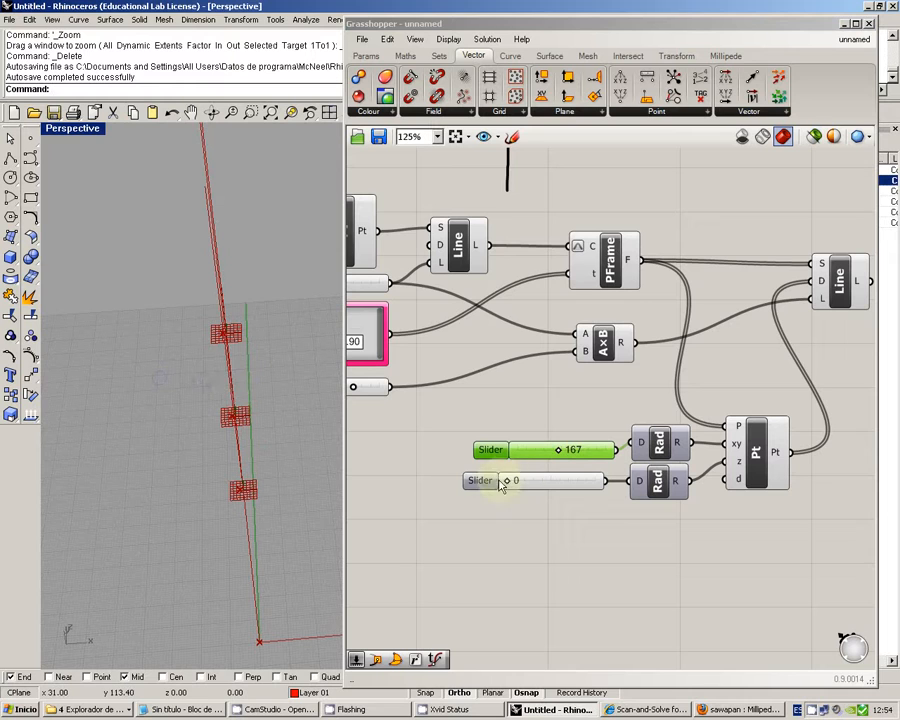
pyautogui.moveTo(510, 484)
pyautogui.mouseDown()
pyautogui.moveTo(565, 482)
pyautogui.moveTo(508, 482)
pyautogui.mouseUp()
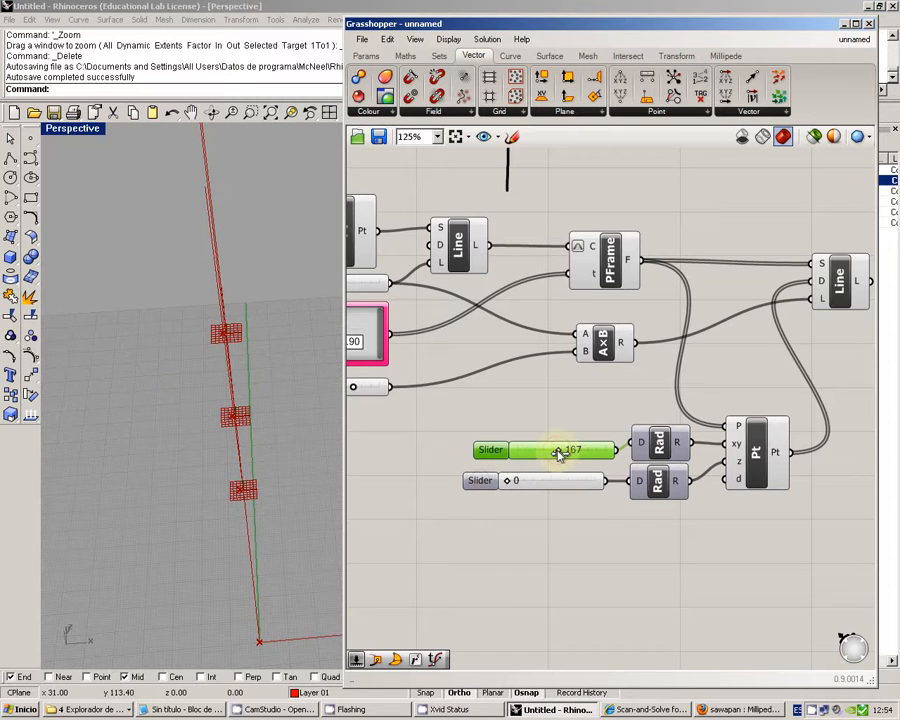
pyautogui.moveTo(560, 450)
pyautogui.mouseDown()
pyautogui.moveTo(524, 455)
pyautogui.moveTo(609, 452)
pyautogui.moveTo(472, 455)
pyautogui.moveTo(566, 452)
pyautogui.mouseUp()
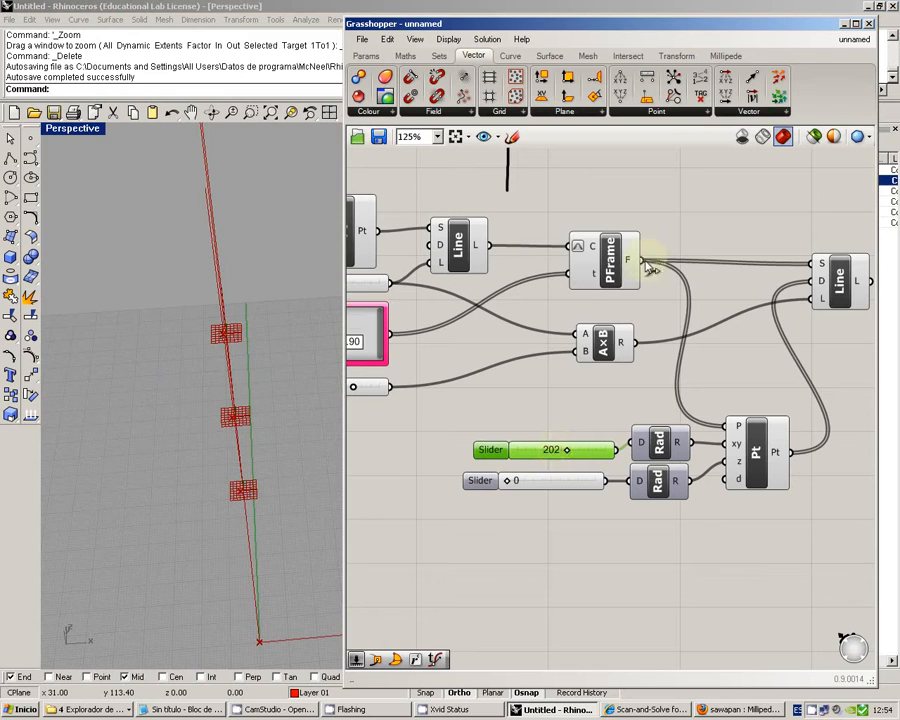
# Examine how the perpendicular frames and the polar point output determine the branch directions along the trunk.
pyautogui.moveTo(636, 260)
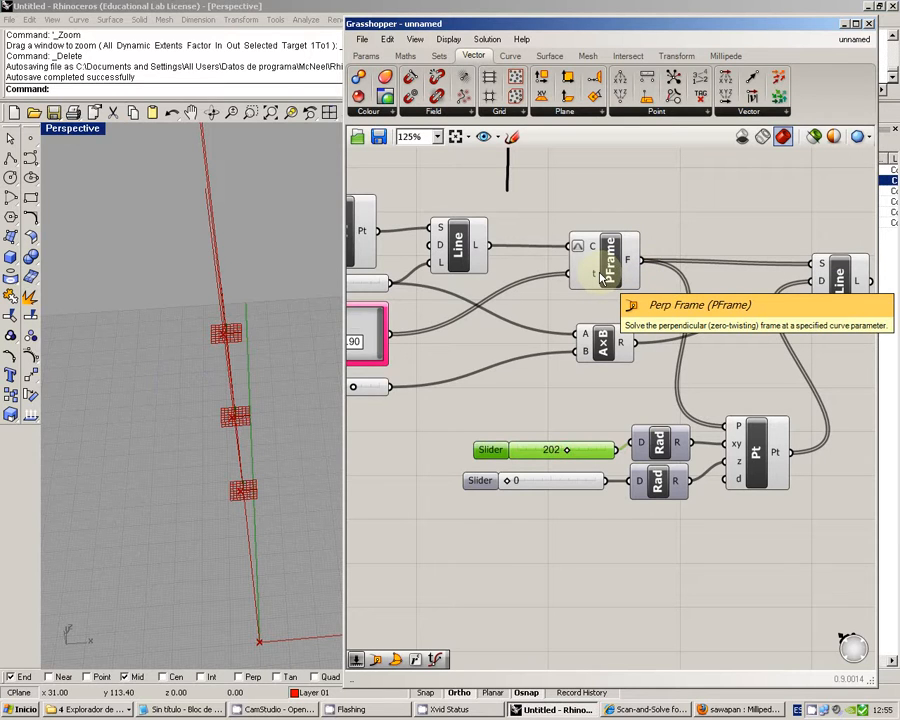
pyautogui.moveTo(768, 402); pyautogui.dragTo(714, 318, button='right')
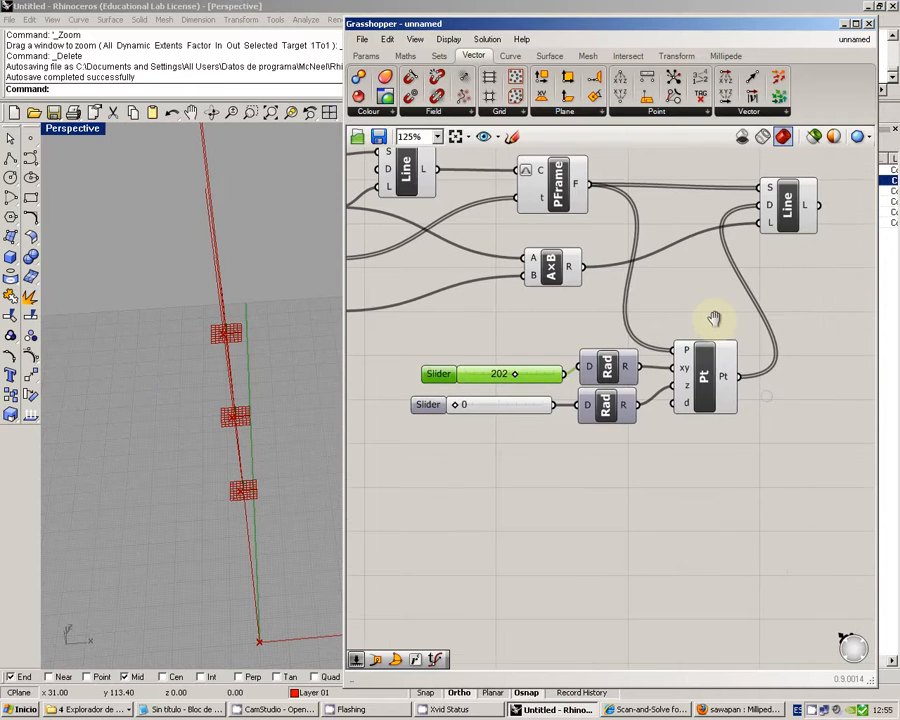
pyautogui.moveTo(286, 536); pyautogui.dragTo(235, 514, button='right')
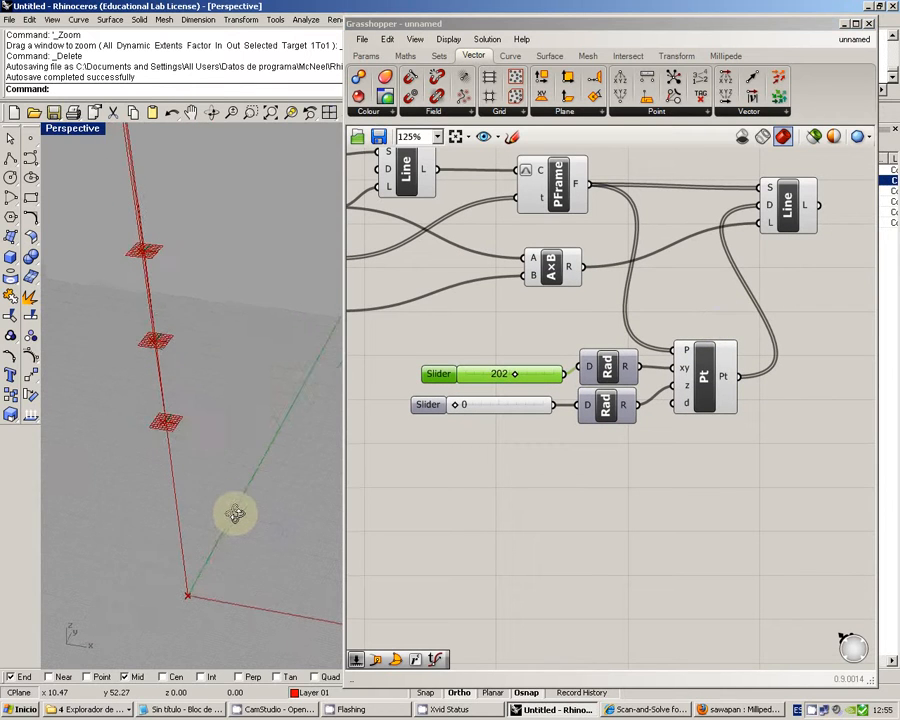
pyautogui.moveTo(705, 362); pyautogui.dragTo(700, 428, button='right')
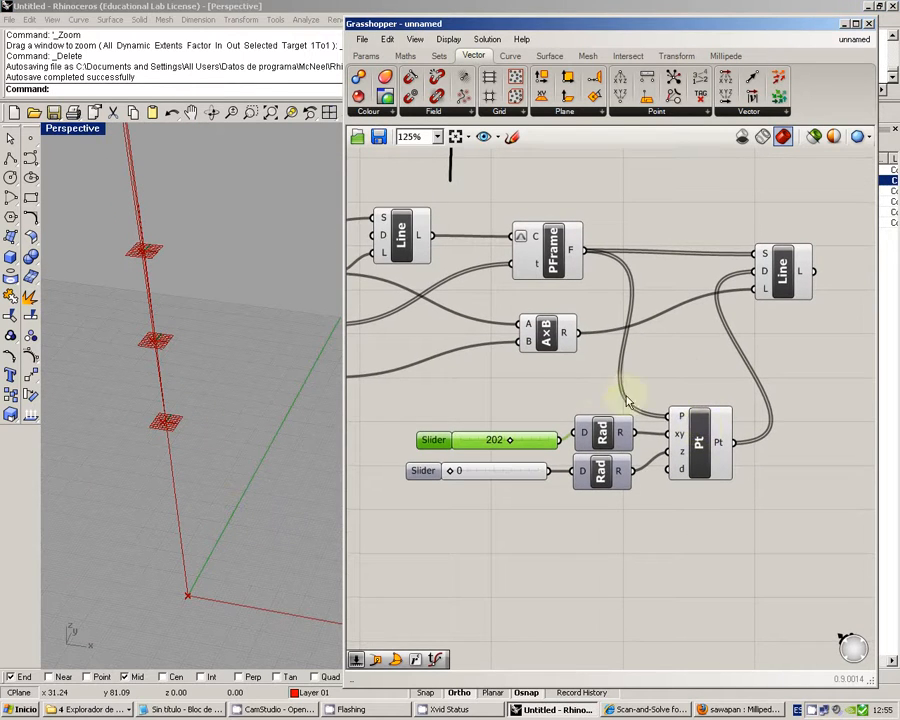
pyautogui.moveTo(601, 382); pyautogui.dragTo(611, 391, button='right')
pyautogui.moveTo(232, 454); pyautogui.dragTo(221, 464, button='right')
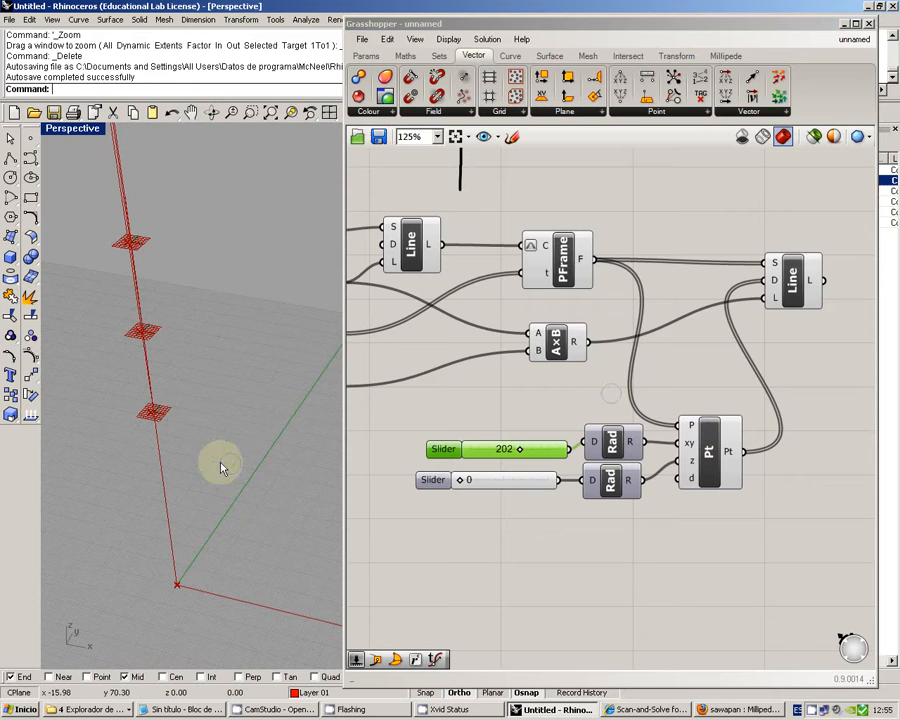
pyautogui.click(578, 266)
pyautogui.click(587, 255)
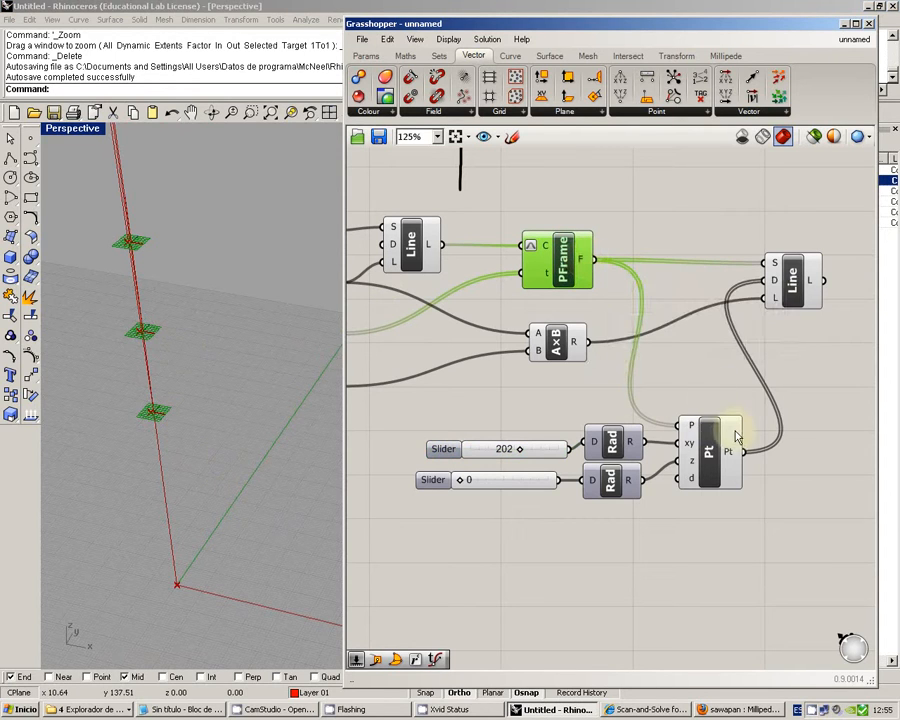
pyautogui.moveTo(747, 538); pyautogui.dragTo(412, 412)
pyautogui.click(776, 494)
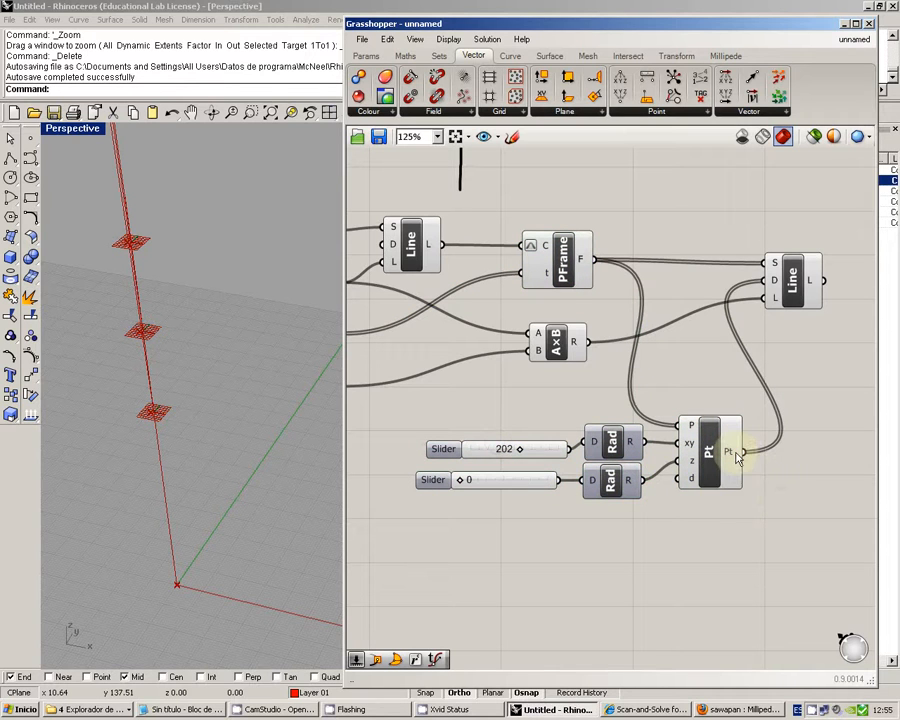
pyautogui.moveTo(737, 456)
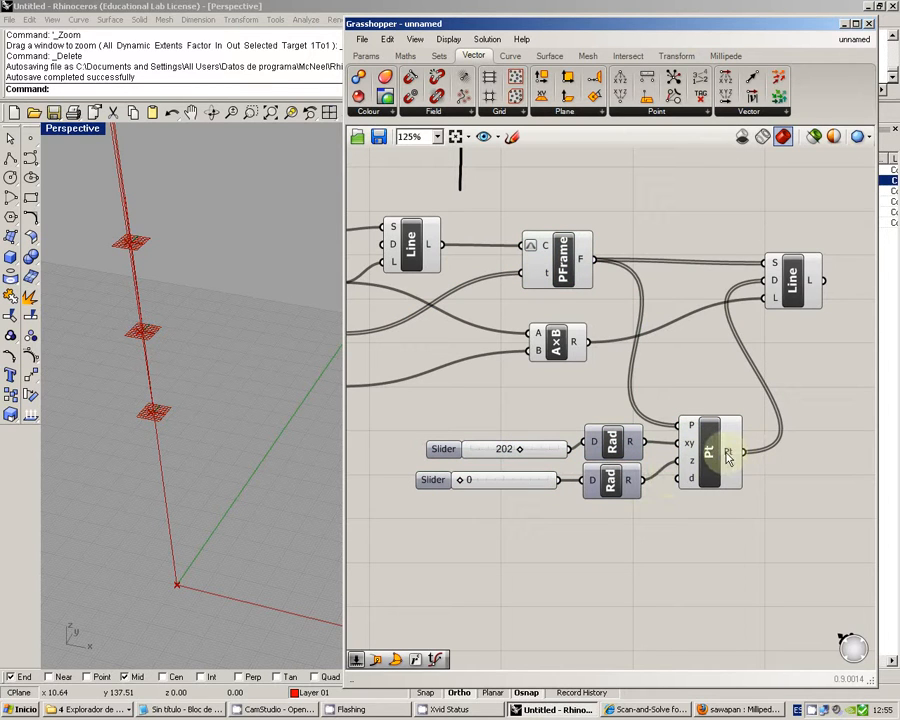
# Move the branch Line farther from the polar point and inspect the branch lines and polar points at the trunk's frames.
pyautogui.moveTo(782, 449); pyautogui.dragTo(677, 492, button='right')
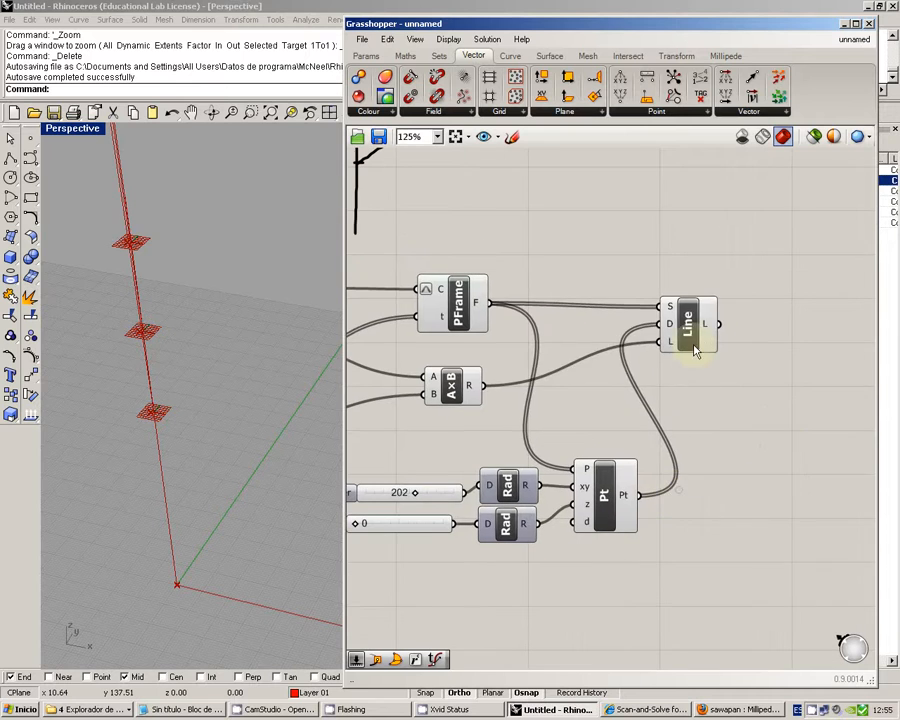
pyautogui.moveTo(694, 328); pyautogui.dragTo(756, 325)
pyautogui.moveTo(125, 327); pyautogui.dragTo(156, 333, button='right')
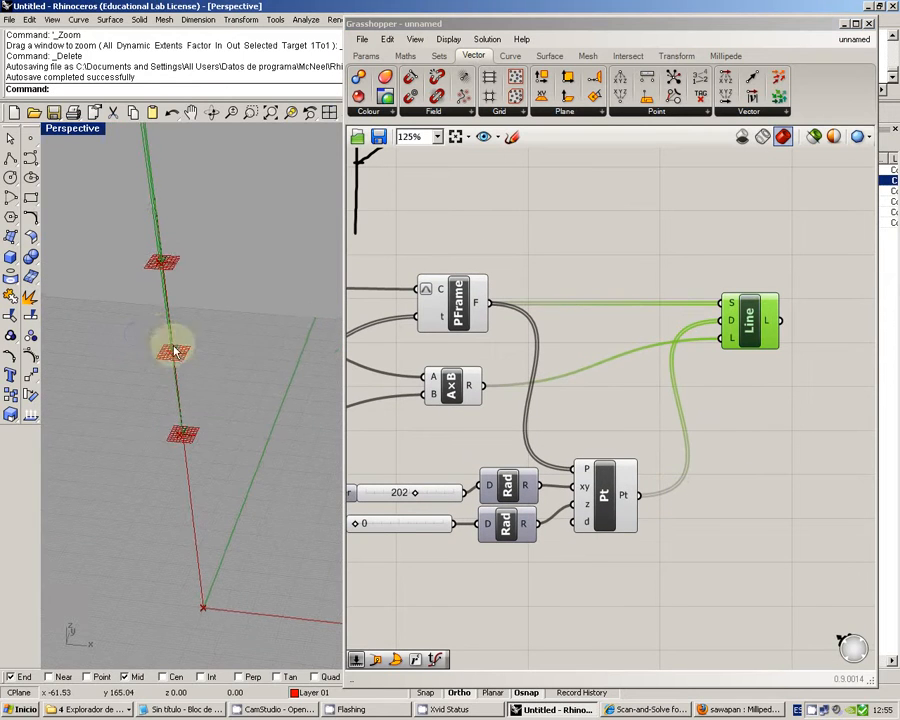
pyautogui.scroll(6, 174, 347)
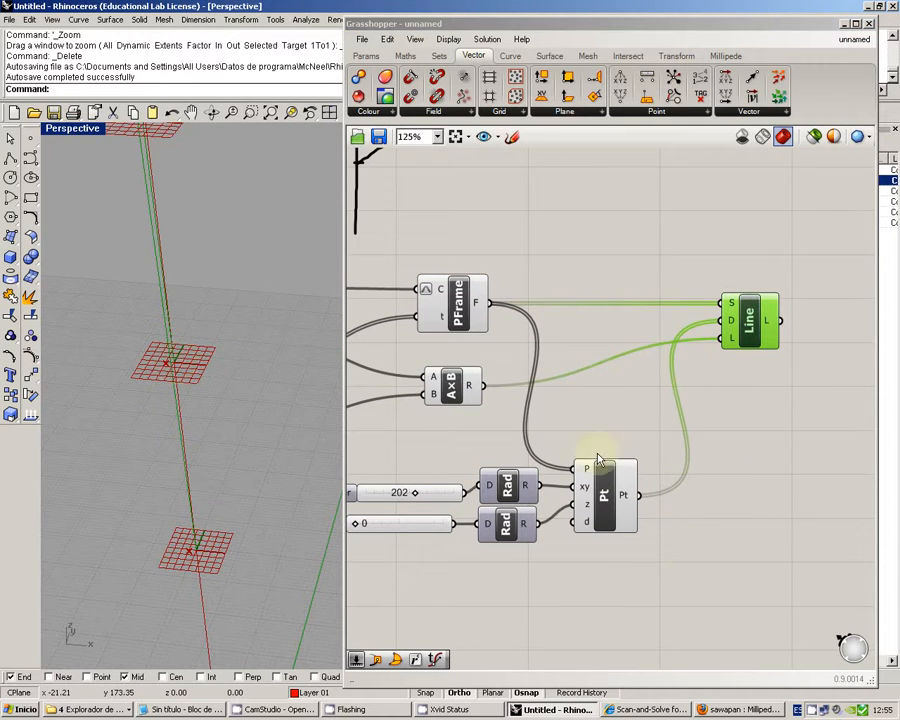
pyautogui.click(603, 485)
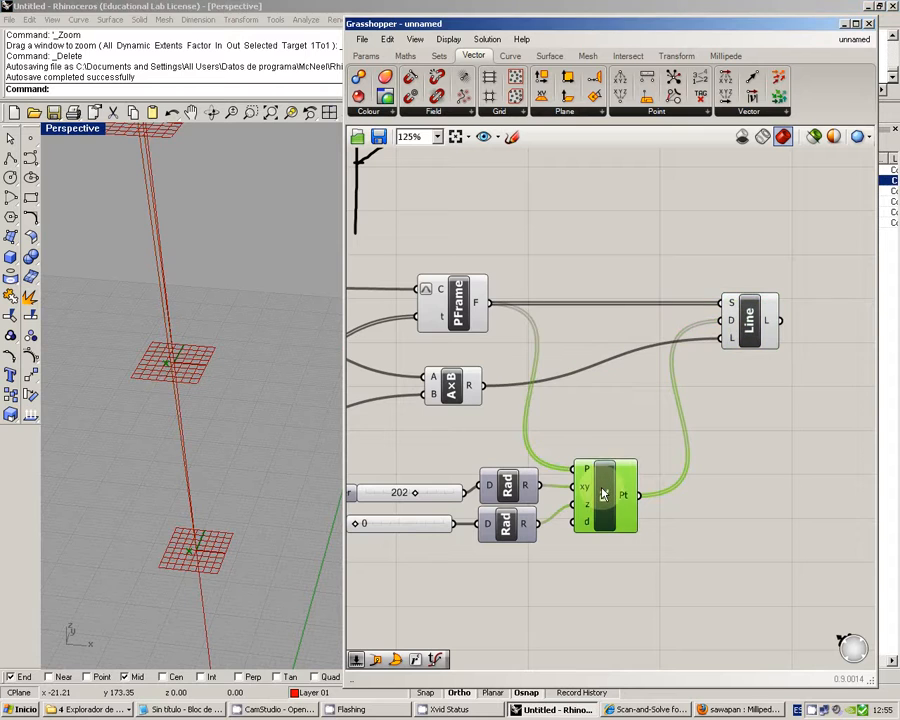
# Add a Vector 2Pt component between the polar point and the branch Line.
pyautogui.doubleClick(643, 403)
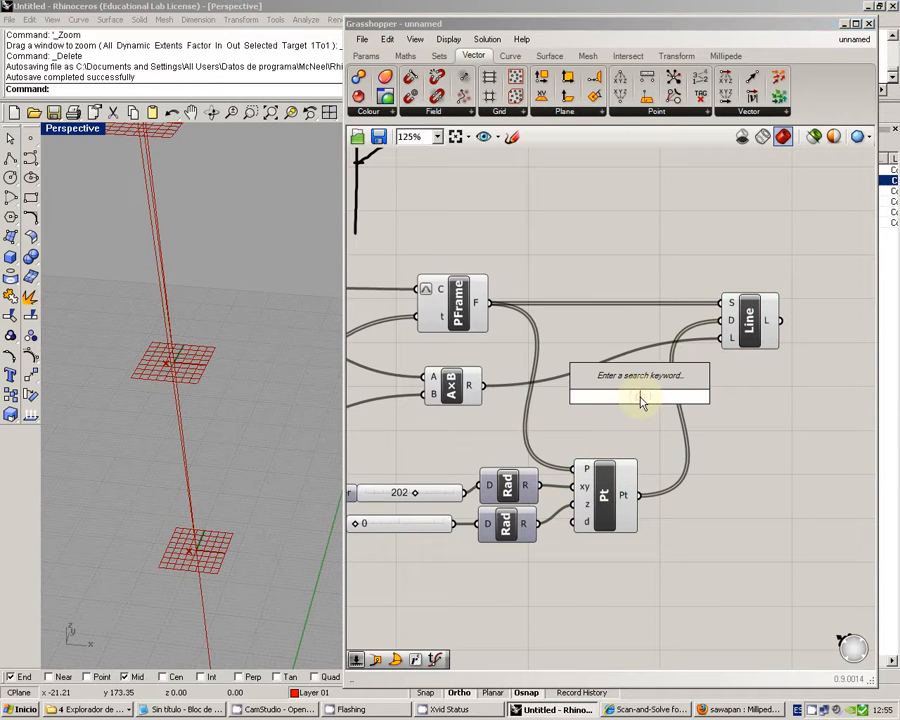
pyautogui.write('vec')
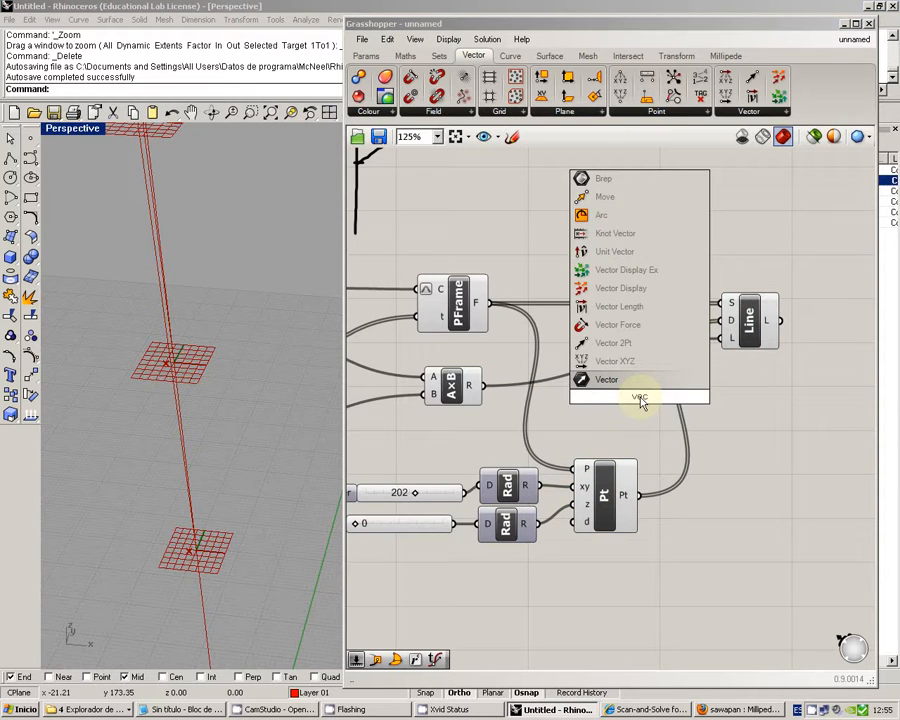
pyautogui.click(624, 347)
pyautogui.moveTo(629, 352); pyautogui.dragTo(681, 382)
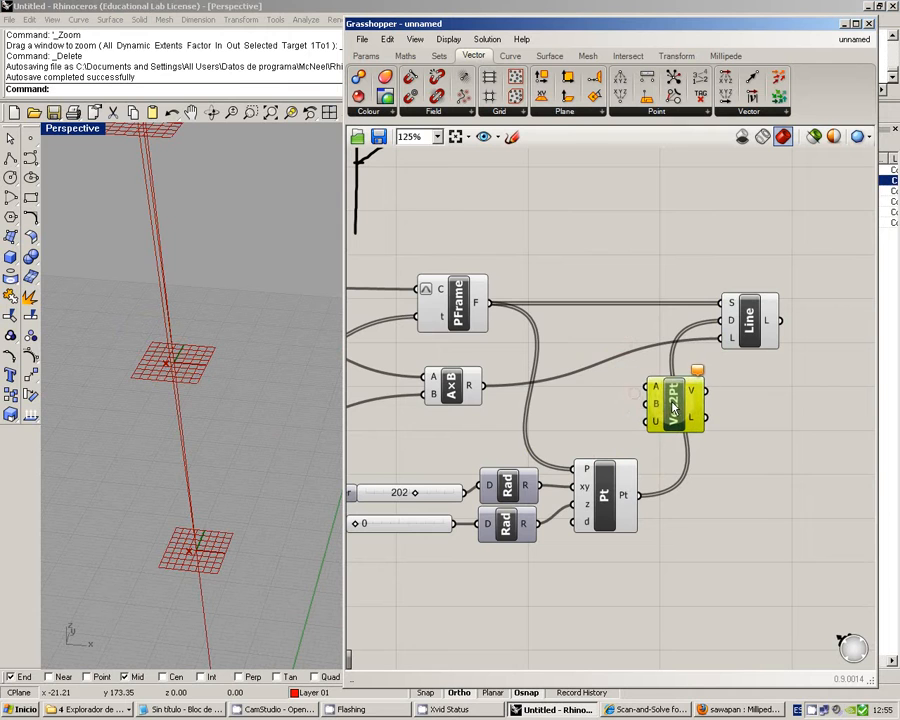
pyautogui.click(580, 398)
# Feed the PFrame frames into Vector 2Pt's point A and the polar point into its point B.
pyautogui.moveTo(583, 402); pyautogui.dragTo(663, 396, button='right')
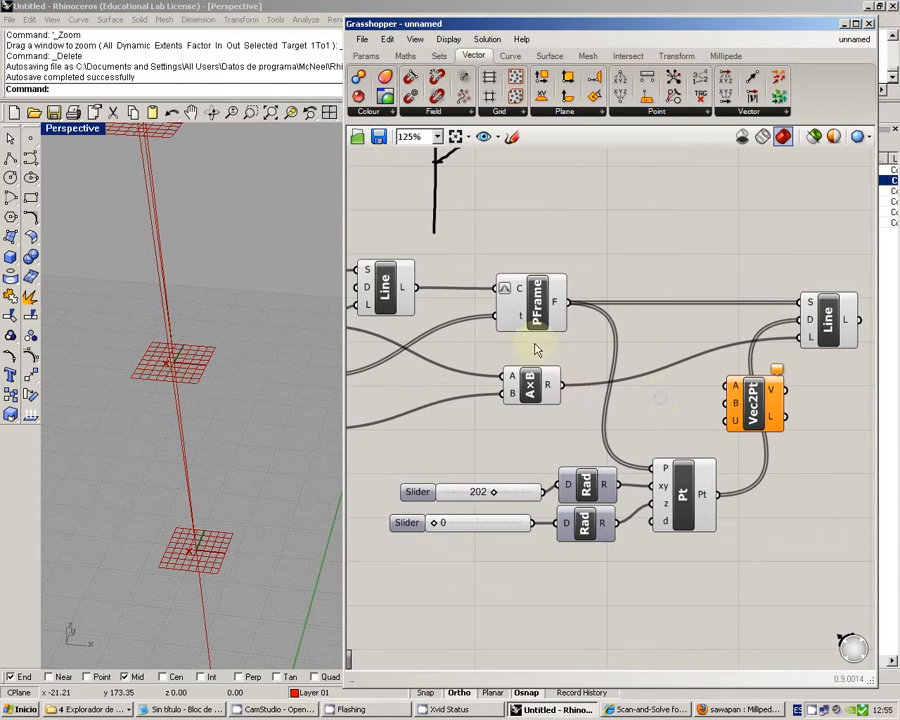
pyautogui.moveTo(181, 364); pyautogui.dragTo(194, 310, button='right')
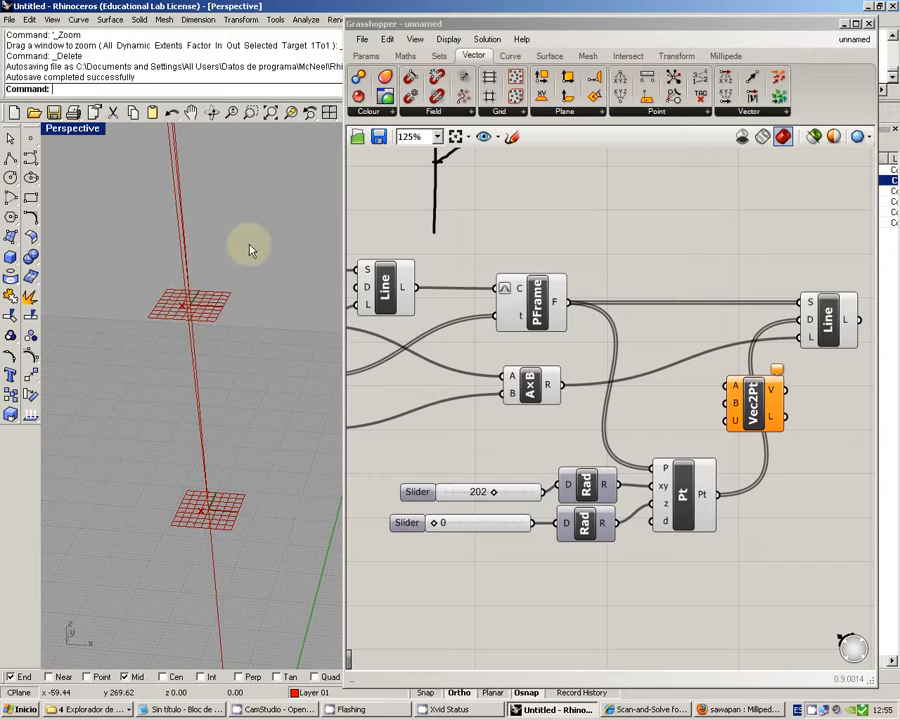
pyautogui.moveTo(248, 415)
pyautogui.mouseDown(button='right')
pyautogui.moveTo(231, 376)
pyautogui.moveTo(233, 352)
pyautogui.moveTo(241, 422)
pyautogui.mouseUp(button='right')
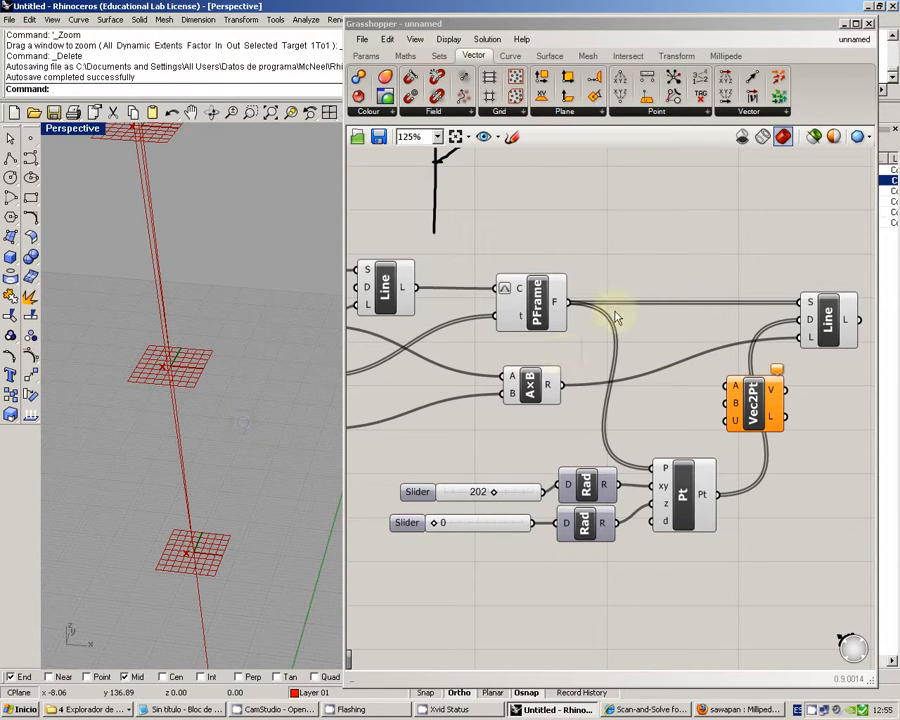
pyautogui.click(551, 303)
pyautogui.moveTo(567, 302); pyautogui.dragTo(728, 393)
pyautogui.moveTo(728, 393); pyautogui.dragTo(629, 365, button='right')
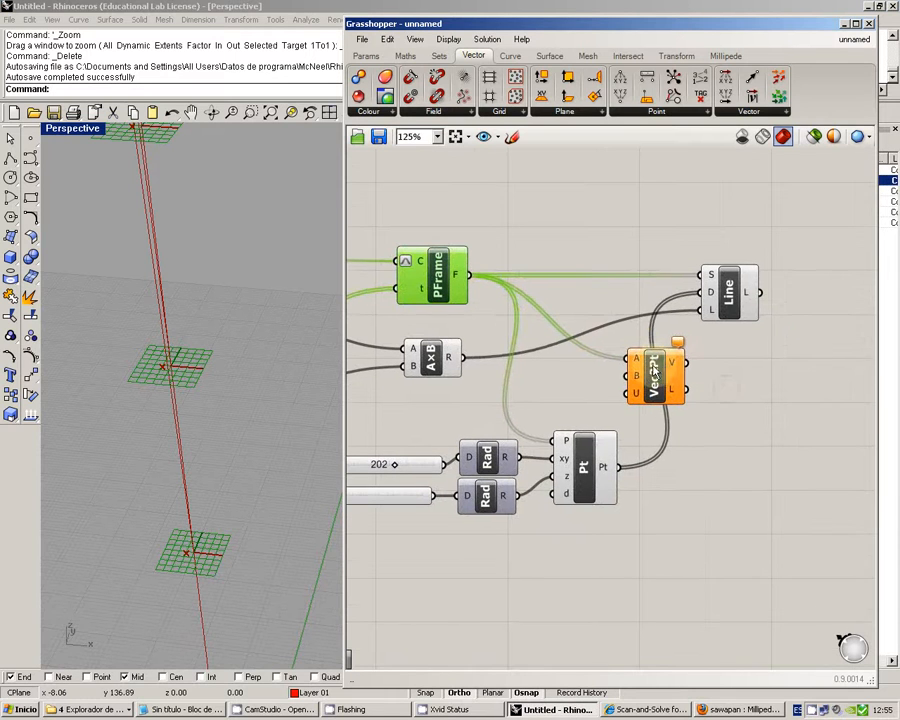
pyautogui.moveTo(647, 373); pyautogui.dragTo(741, 405)
pyautogui.click(727, 450)
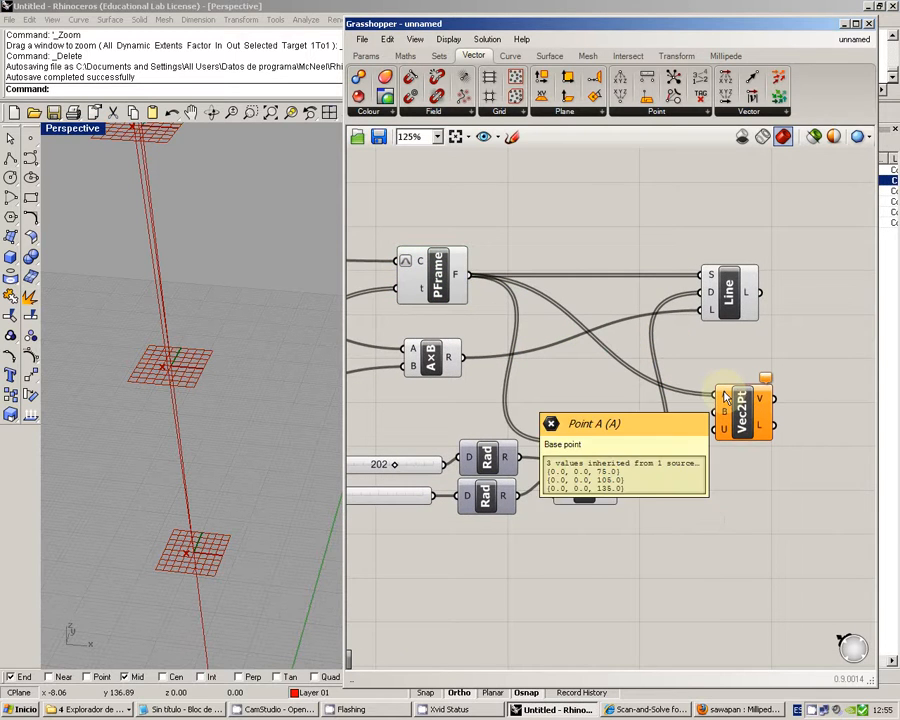
pyautogui.moveTo(619, 467); pyautogui.dragTo(728, 460)
# Move the branch Line outward, use the Vector 2Pt vector as its direction, and check the branches along the trunk.
pyautogui.moveTo(735, 296); pyautogui.dragTo(808, 300)
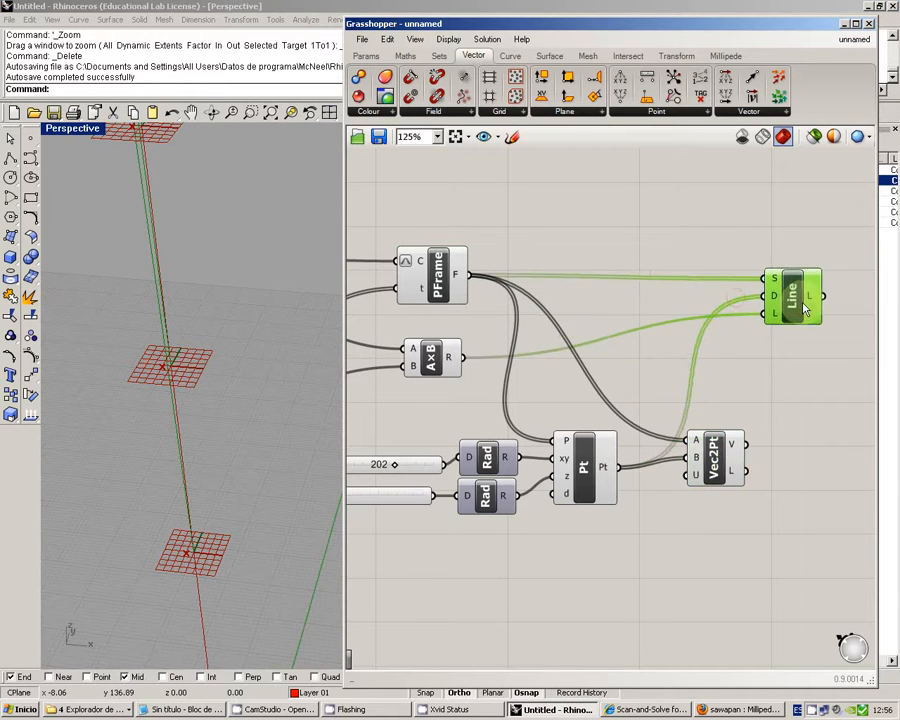
pyautogui.click(803, 428)
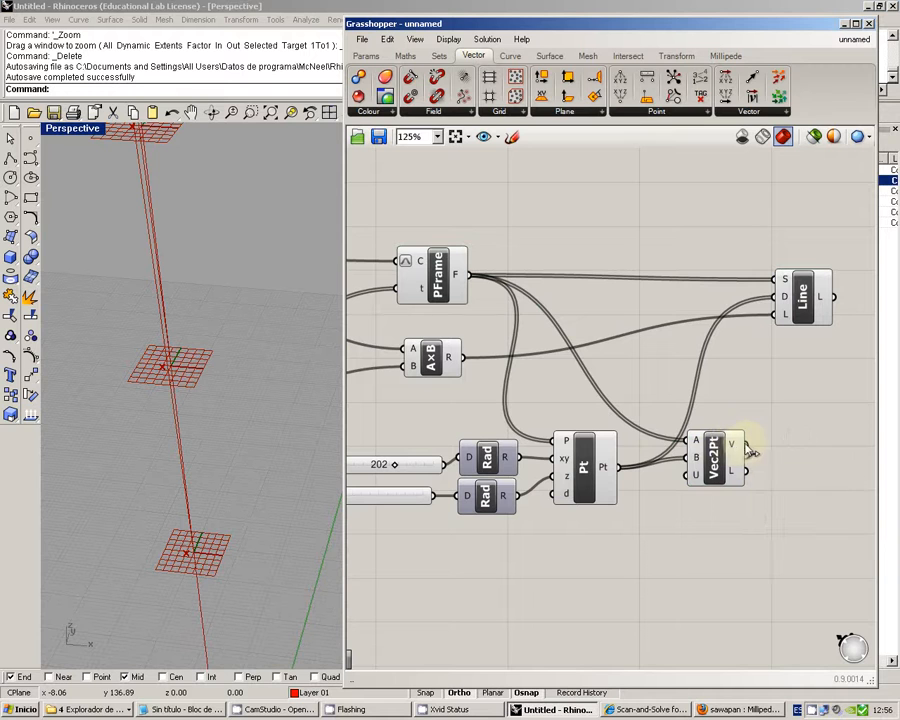
pyautogui.moveTo(745, 443); pyautogui.dragTo(778, 314)
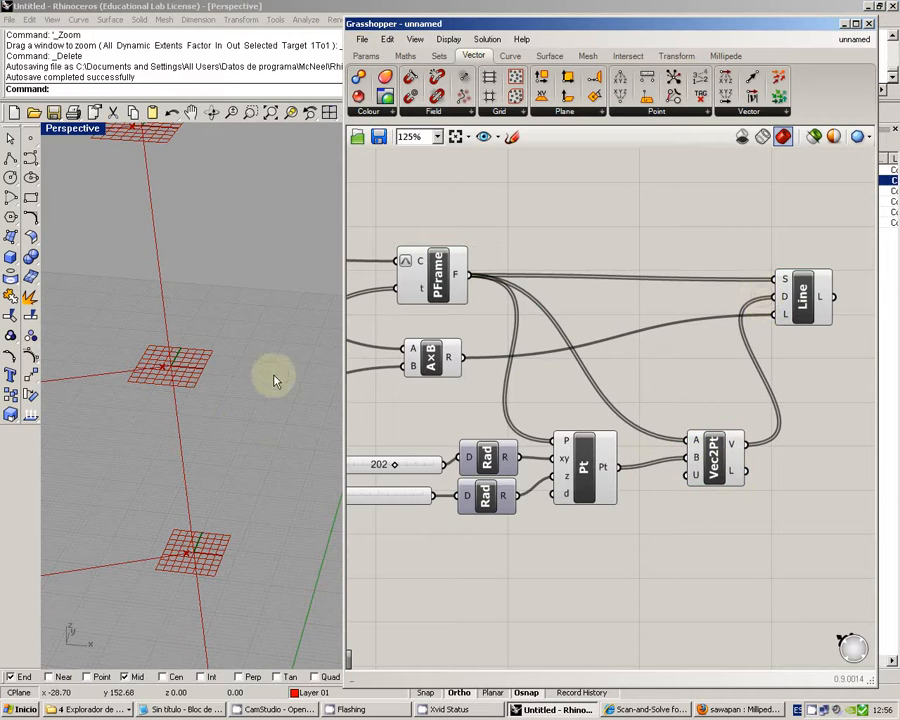
pyautogui.moveTo(275, 376); pyautogui.dragTo(249, 390, button='right')
pyautogui.scroll(-8, 249, 390)
pyautogui.scroll(3, 249, 390)
pyautogui.moveTo(528, 408); pyautogui.dragTo(569, 411, button='right')
pyautogui.scroll(-2, 572, 412)
# Tidy the definition by shifting the angle sliders, Radians components and polar point together and bringing Vector 2Pt closer.
pyautogui.moveTo(613, 526); pyautogui.dragTo(405, 425)
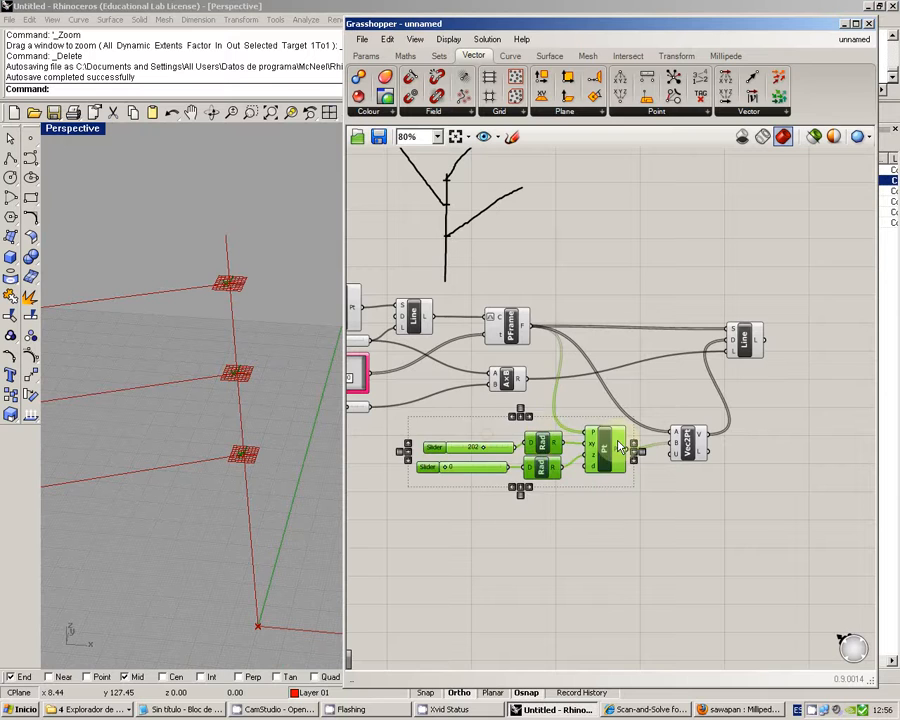
pyautogui.moveTo(617, 447); pyautogui.dragTo(601, 428)
pyautogui.click(692, 489)
pyautogui.moveTo(688, 442); pyautogui.dragTo(655, 410)
pyautogui.click(639, 492)
# Set the xy angle slider to 156 and the z angle slider to 55.
pyautogui.scroll(2, 565, 396)
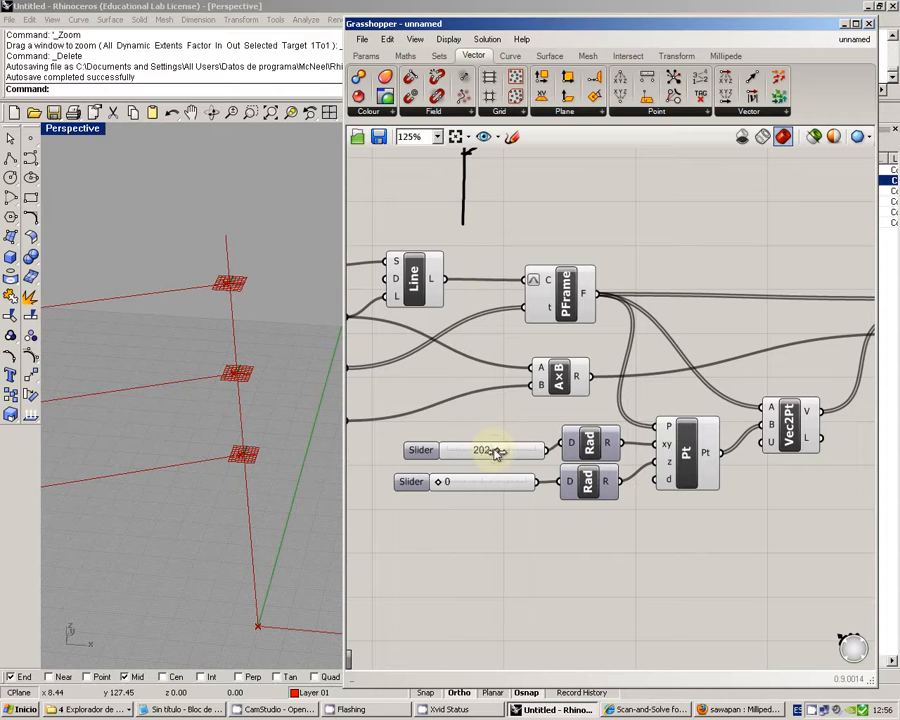
pyautogui.moveTo(497, 452)
pyautogui.mouseDown()
pyautogui.moveTo(478, 453)
pyautogui.moveTo(488, 482)
pyautogui.moveTo(547, 481)
pyautogui.moveTo(446, 478)
pyautogui.moveTo(545, 450)
pyautogui.moveTo(538, 448)
pyautogui.moveTo(433, 451)
pyautogui.moveTo(491, 482)
pyautogui.moveTo(487, 452)
pyautogui.mouseUp()
pyautogui.moveTo(620, 430); pyautogui.dragTo(530, 436, button='right')
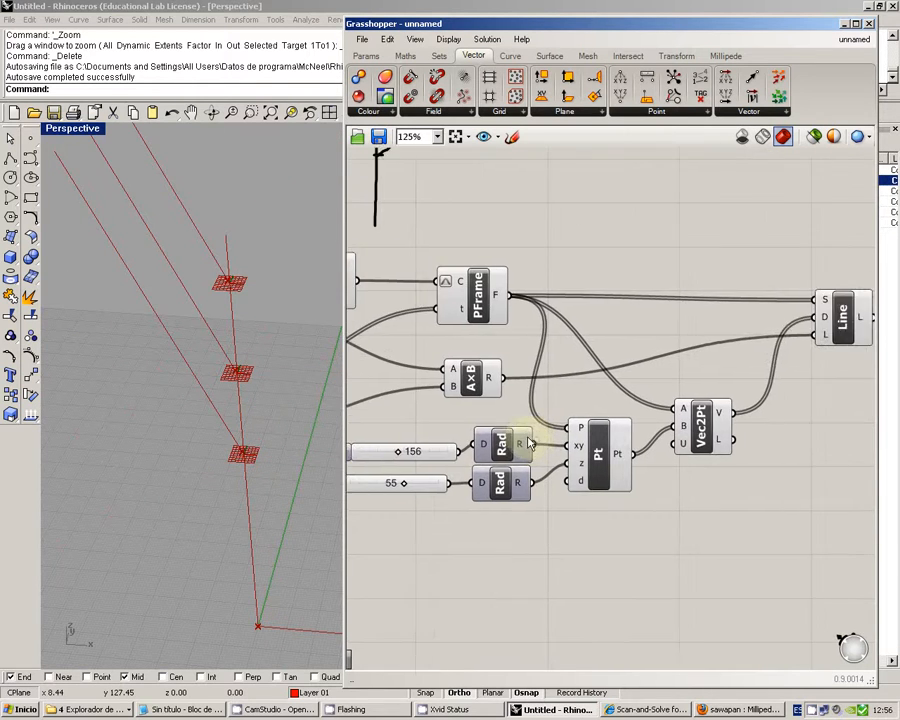
# Raise the Vector 2Pt component slightly above the polar point on the canvas.
pyautogui.scroll(-1, 530, 436)
pyautogui.moveTo(672, 418); pyautogui.dragTo(684, 393)
pyautogui.click(698, 460)
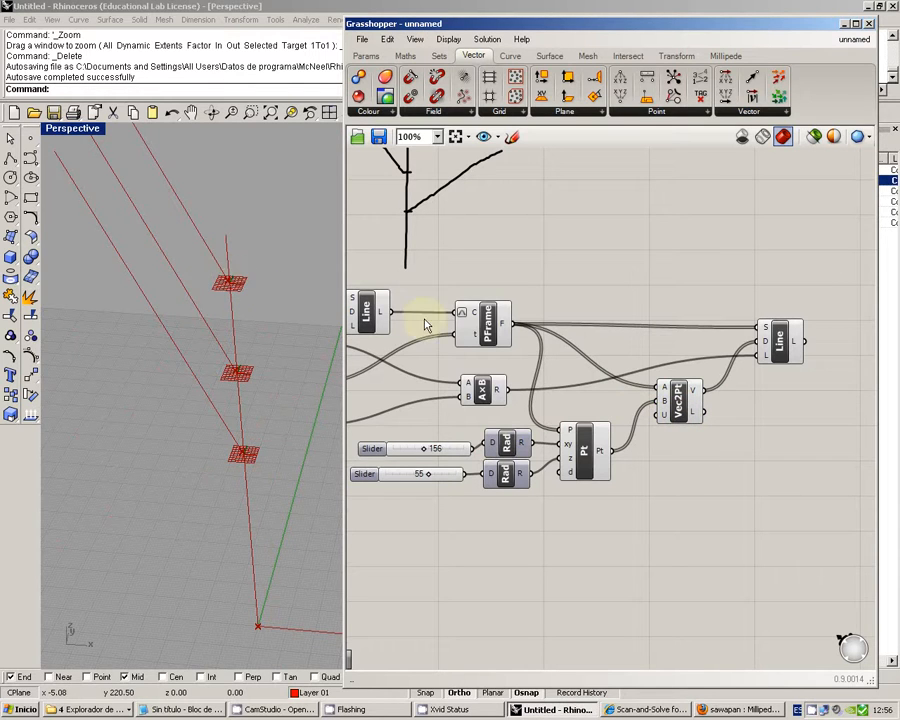
# Examine the perpendicular frames feeding Vector 2Pt's base point and the polar point that supplies its tip point.
pyautogui.click(486, 325)
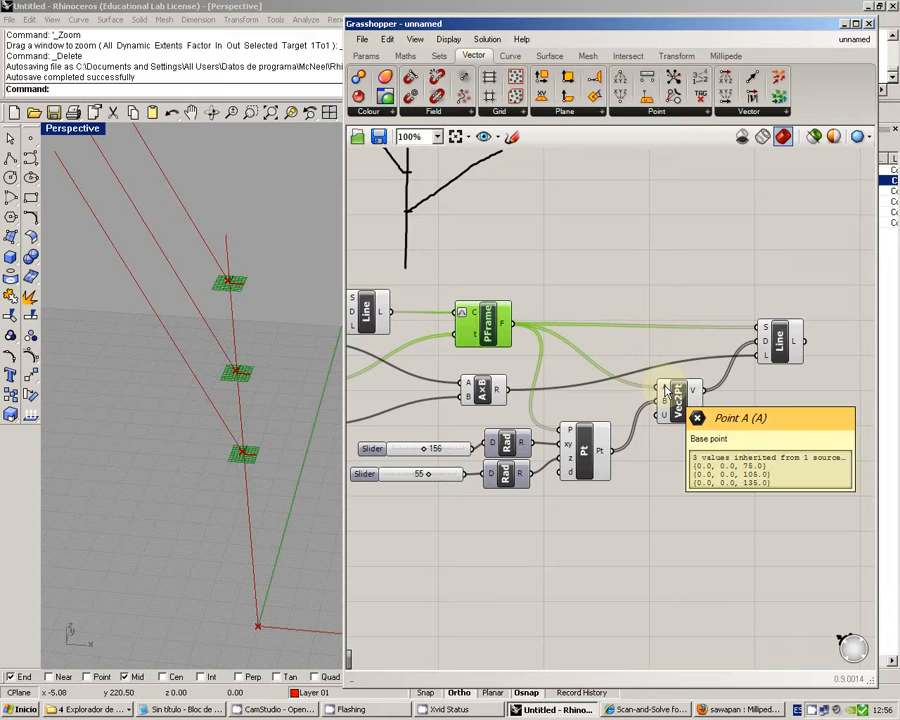
pyautogui.click(584, 452)
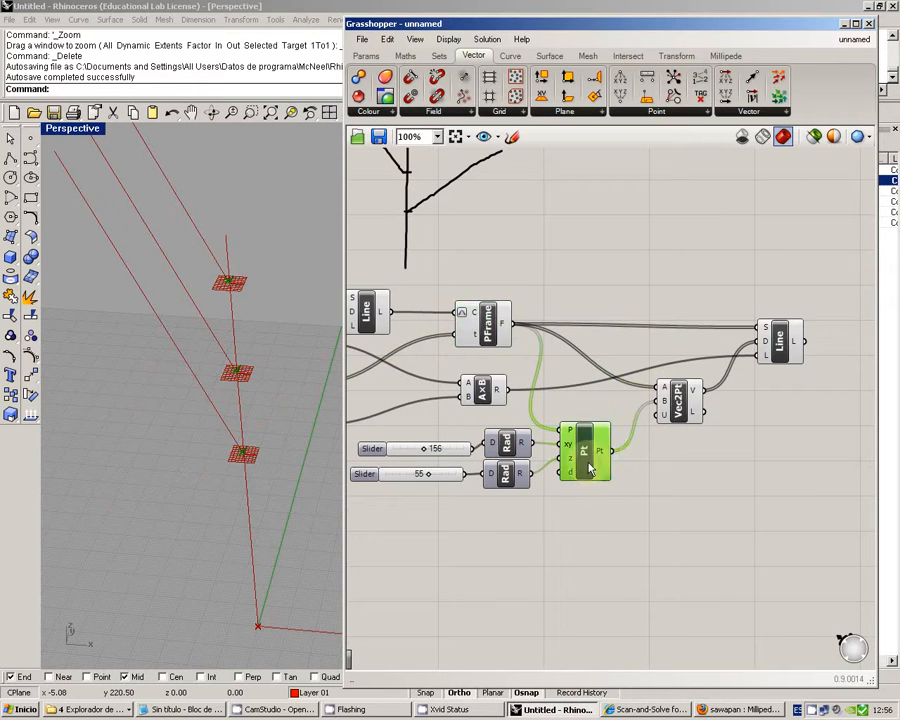
pyautogui.click(640, 478)
pyautogui.moveTo(603, 455)
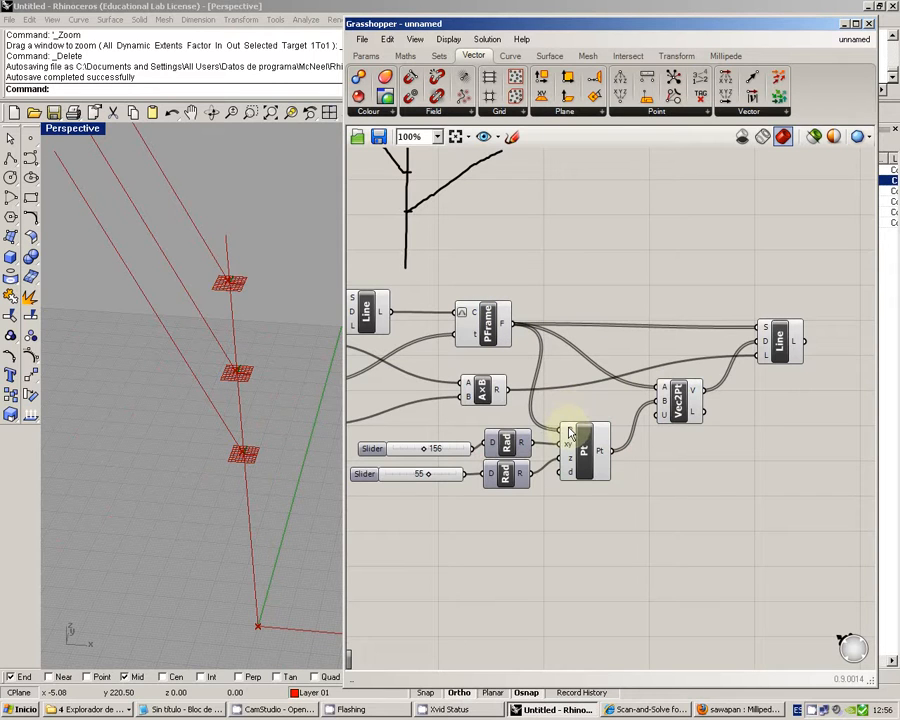
pyautogui.moveTo(508, 328)
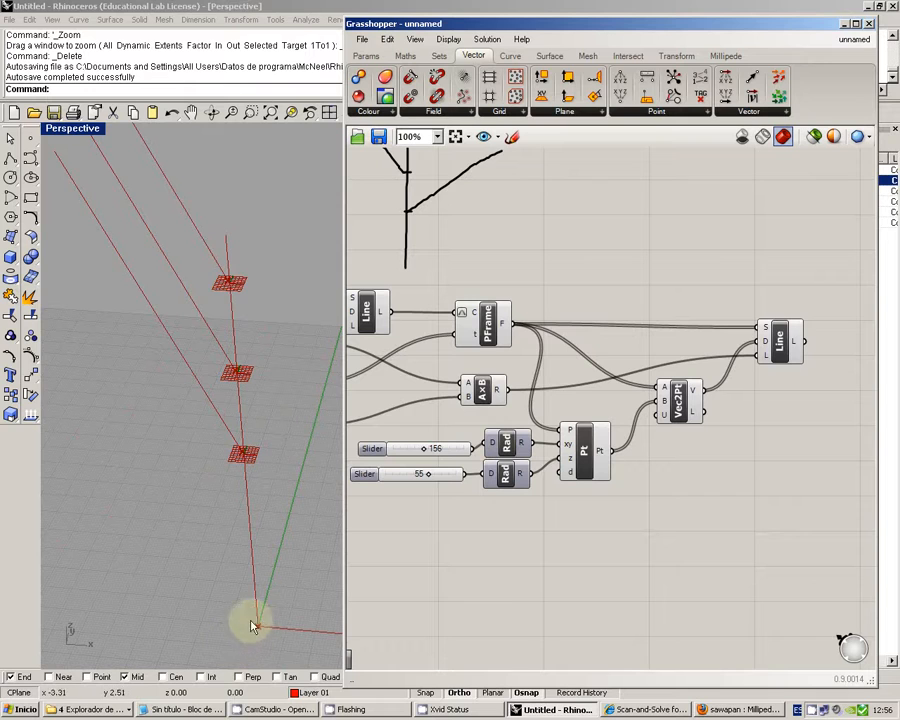
pyautogui.click(488, 322)
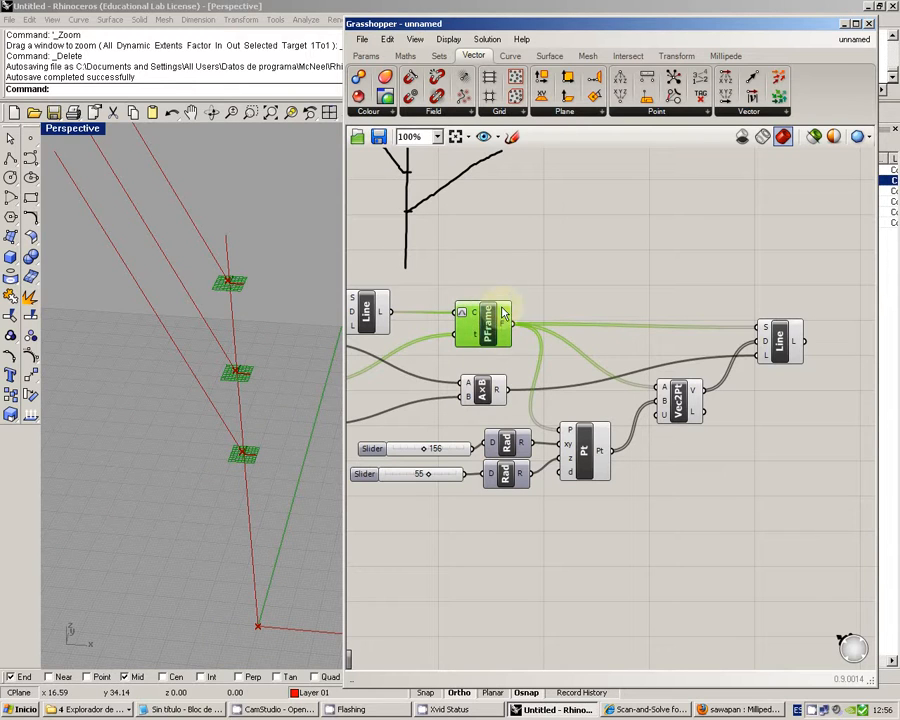
pyautogui.moveTo(509, 326)
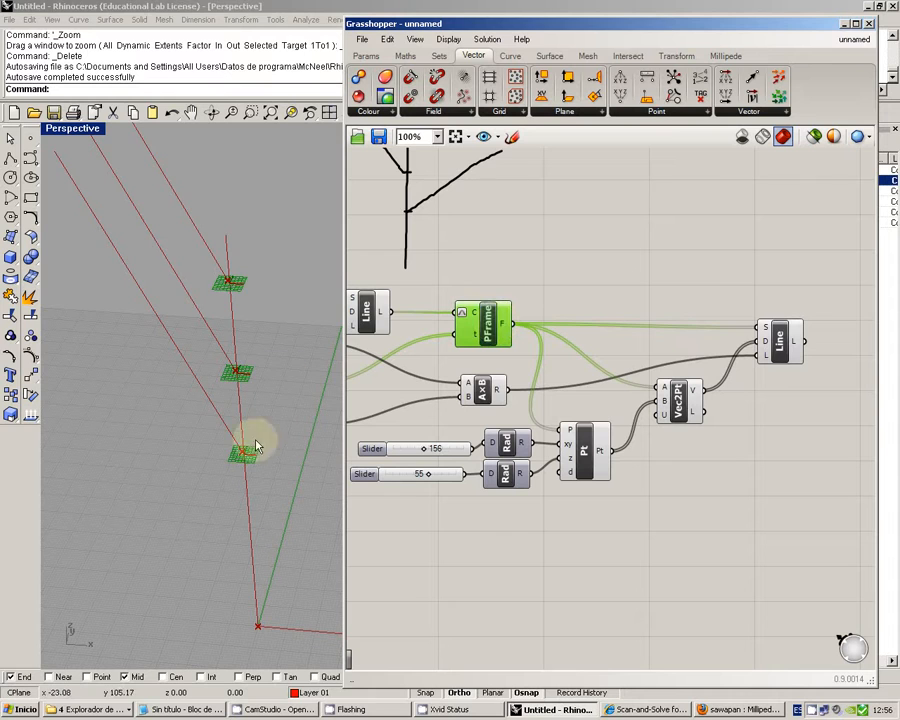
pyautogui.click(705, 470)
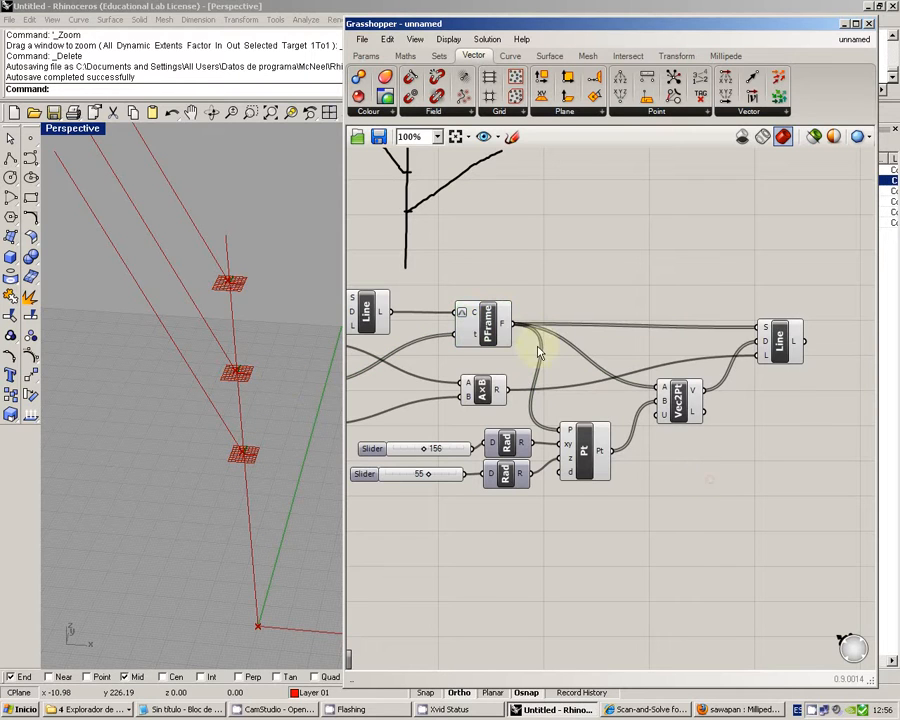
# Reposition the Vector 2Pt component beside the polar point while checking its two point inputs.
pyautogui.moveTo(676, 403); pyautogui.dragTo(686, 406)
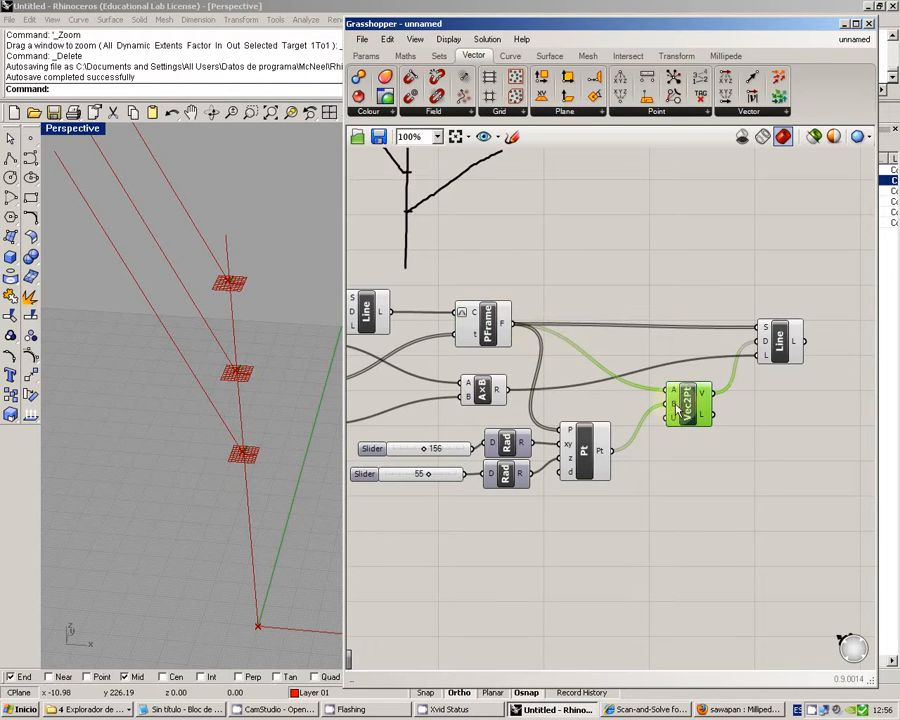
pyautogui.click(588, 462)
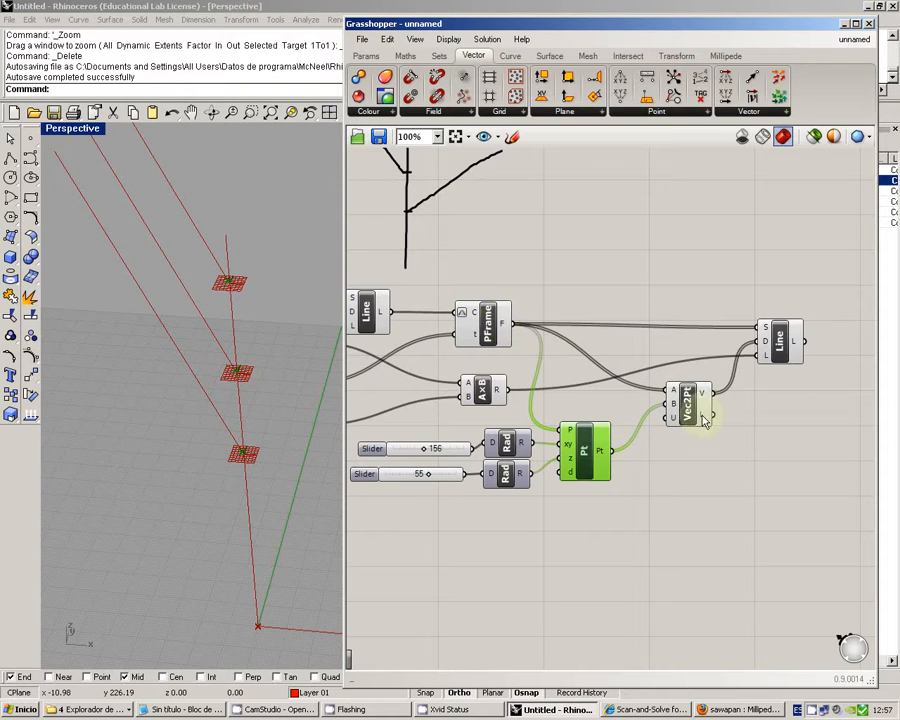
pyautogui.moveTo(705, 412); pyautogui.dragTo(693, 425)
pyautogui.click(678, 455)
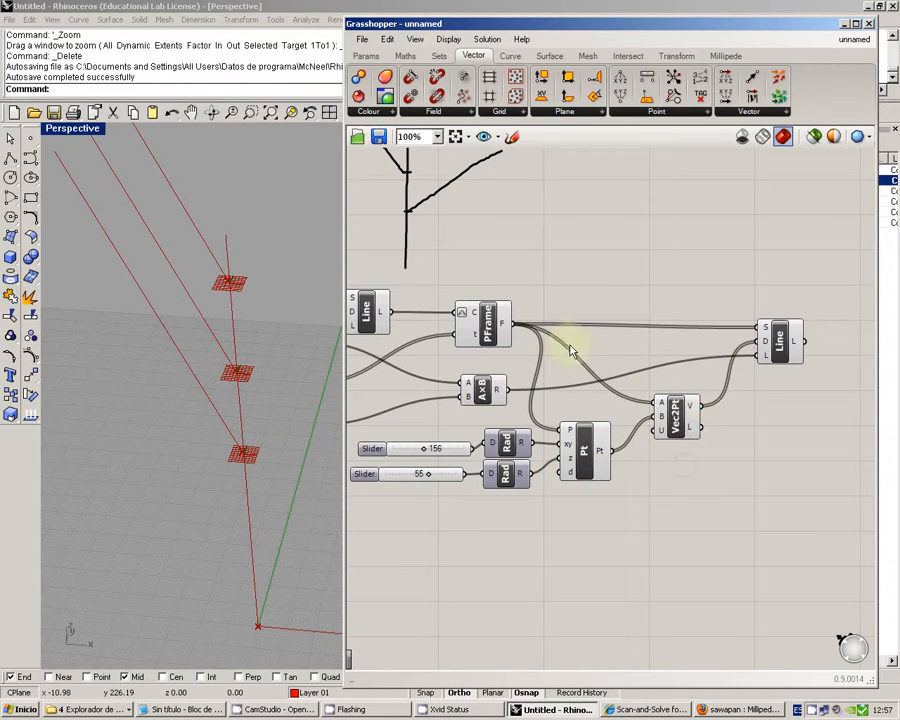
# Connect the polar point directly to the branch Line's direction, set Vector 2Pt aside, and inspect the branches.
pyautogui.moveTo(255, 416); pyautogui.dragTo(245, 412, button='right')
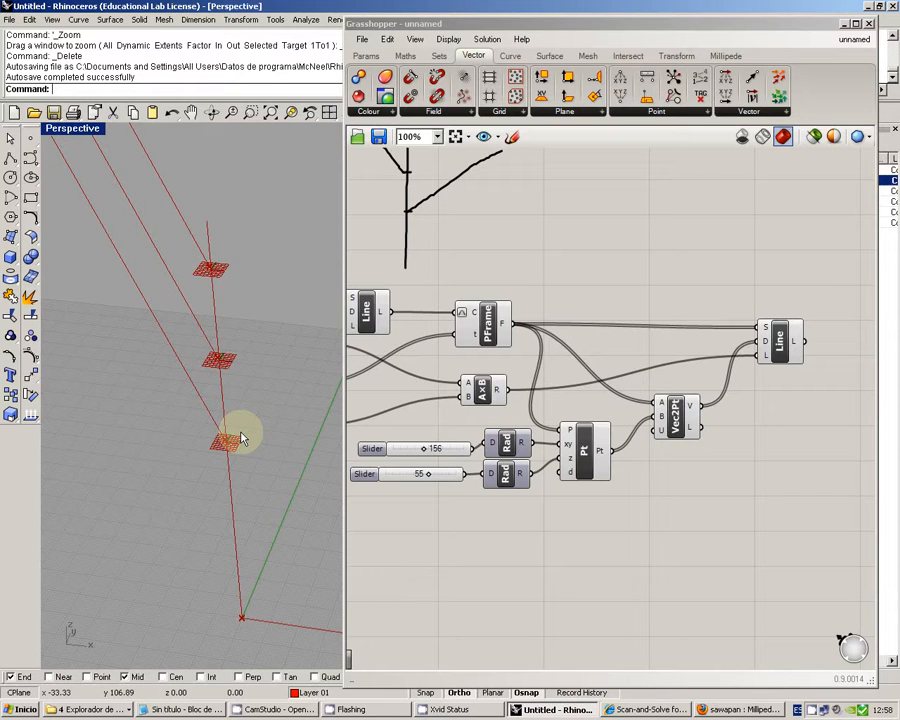
pyautogui.moveTo(612, 450); pyautogui.dragTo(762, 333)
pyautogui.moveTo(675, 412); pyautogui.dragTo(758, 500)
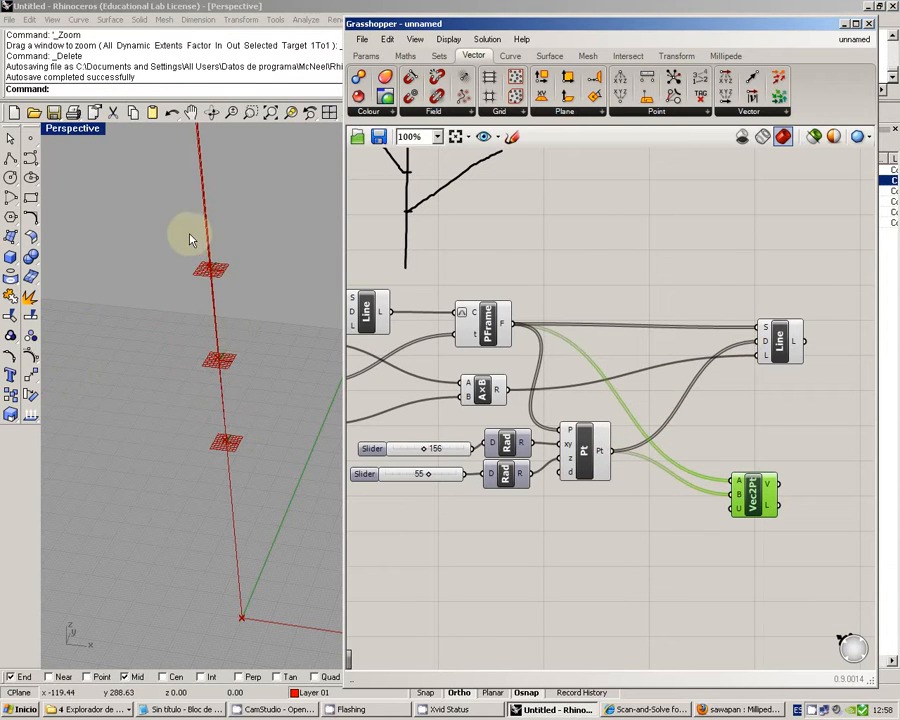
pyautogui.moveTo(192, 240); pyautogui.dragTo(205, 264, button='right')
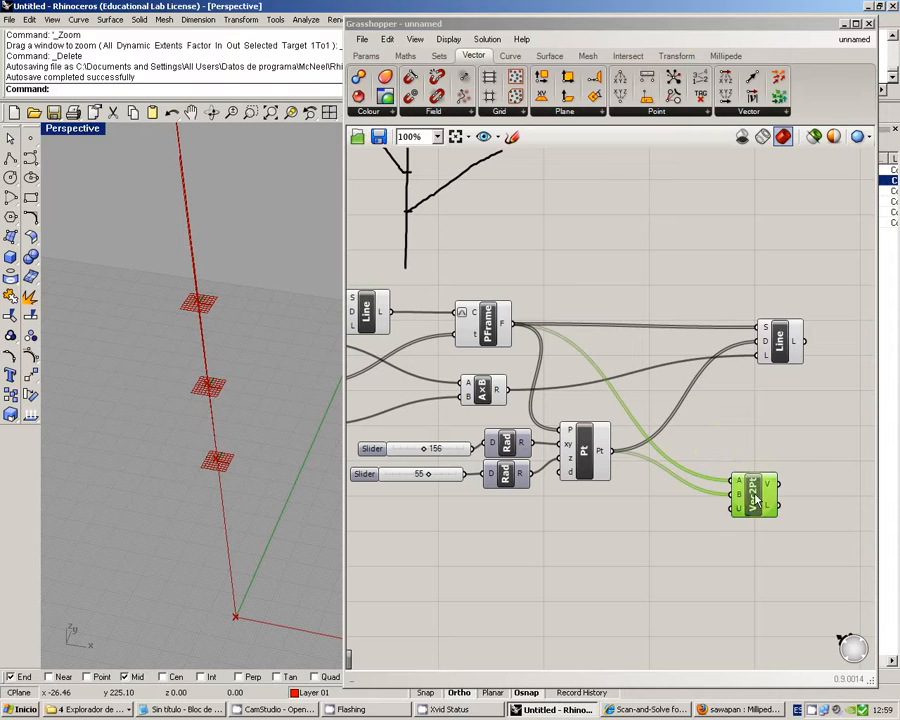
# Reconnect the Vector 2Pt vector to the branch Line's direction and place the component beside the polar point.
pyautogui.moveTo(755, 493); pyautogui.dragTo(758, 342)
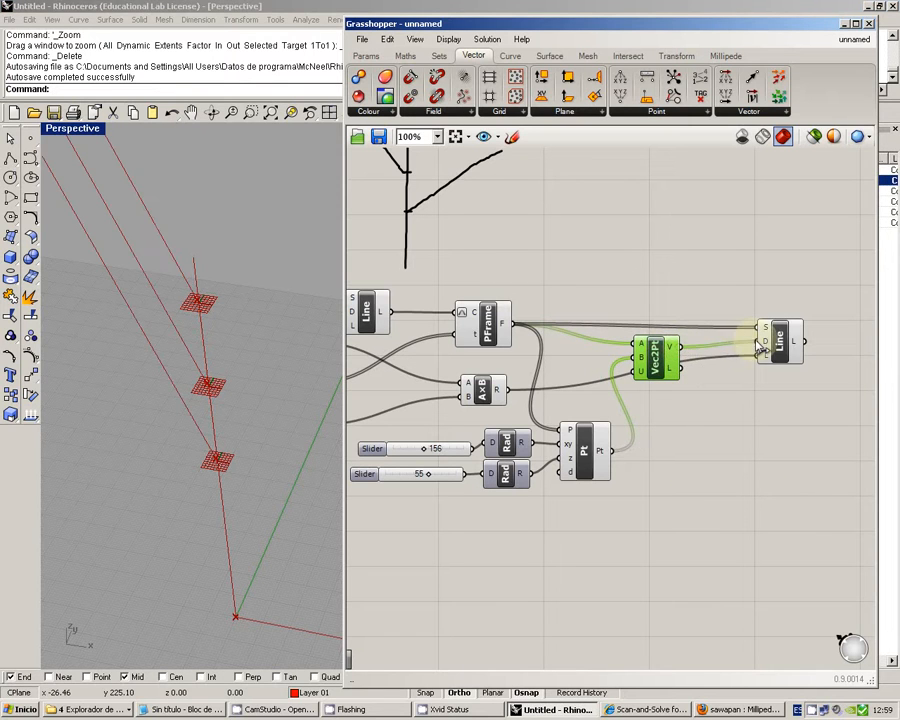
pyautogui.moveTo(656, 358); pyautogui.dragTo(660, 425)
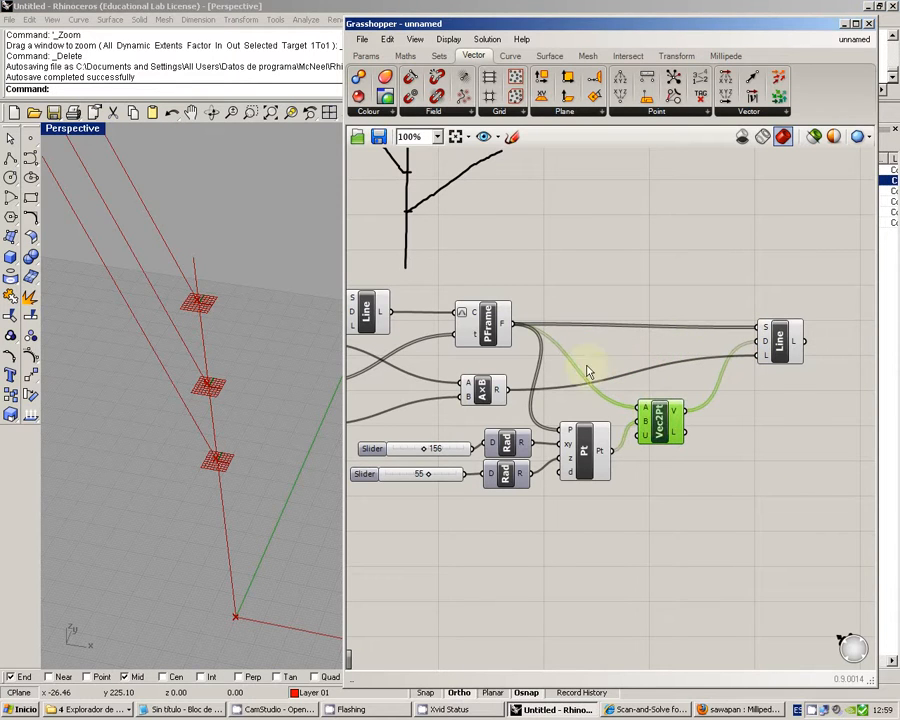
pyautogui.moveTo(583, 400); pyautogui.dragTo(680, 380, button='right')
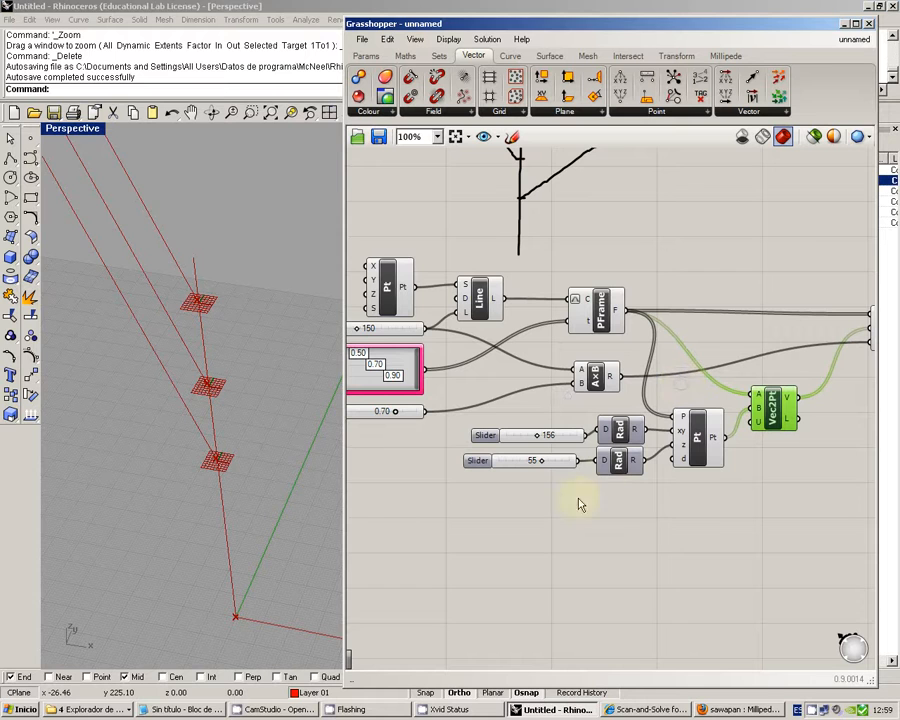
# Set the slider feeding the polar point's xy angle to 134 and check the branches in the Perspective viewport.
pyautogui.click(153, 316)
pyautogui.moveTo(153, 316); pyautogui.dragTo(140, 250, button='right')
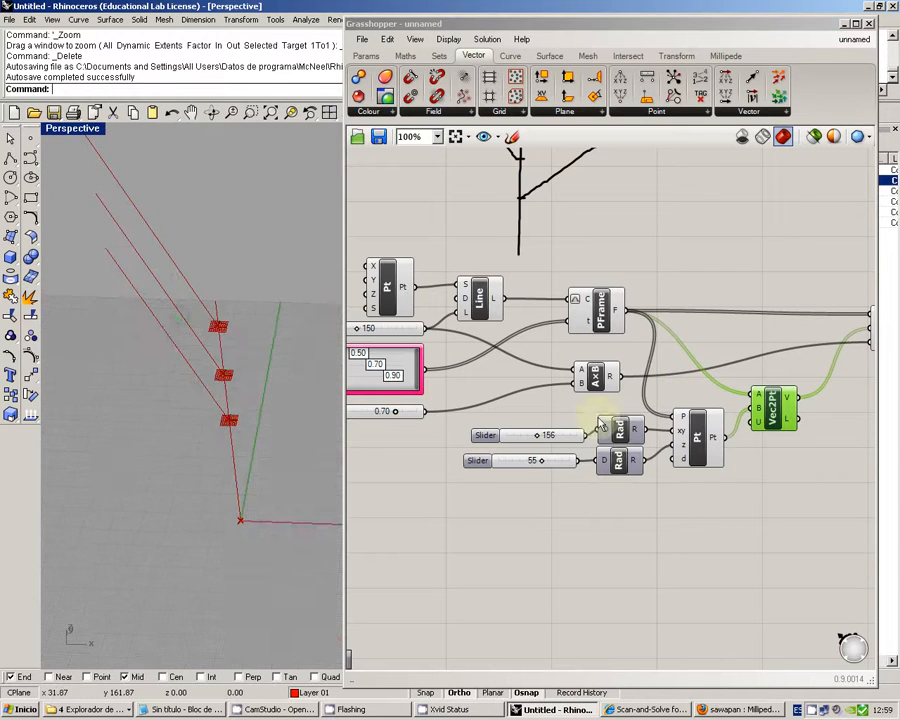
pyautogui.moveTo(540, 438); pyautogui.dragTo(510, 428)
pyautogui.moveTo(510, 428); pyautogui.dragTo(542, 358, button='right')
# Move the z-angle slider and its Radians component lower to make room below the xy-angle slider.
pyautogui.click(428, 358)
pyautogui.moveTo(625, 394); pyautogui.dragTo(622, 448)
pyautogui.moveTo(675, 392); pyautogui.dragTo(677, 448)
pyautogui.moveTo(638, 406); pyautogui.dragTo(663, 408, button='right')
pyautogui.scroll(1, 660, 408)
# Duplicate the 134 slider twice and connect both copies to the xy-angle Radians component alongside the original.
pyautogui.click(650, 390)
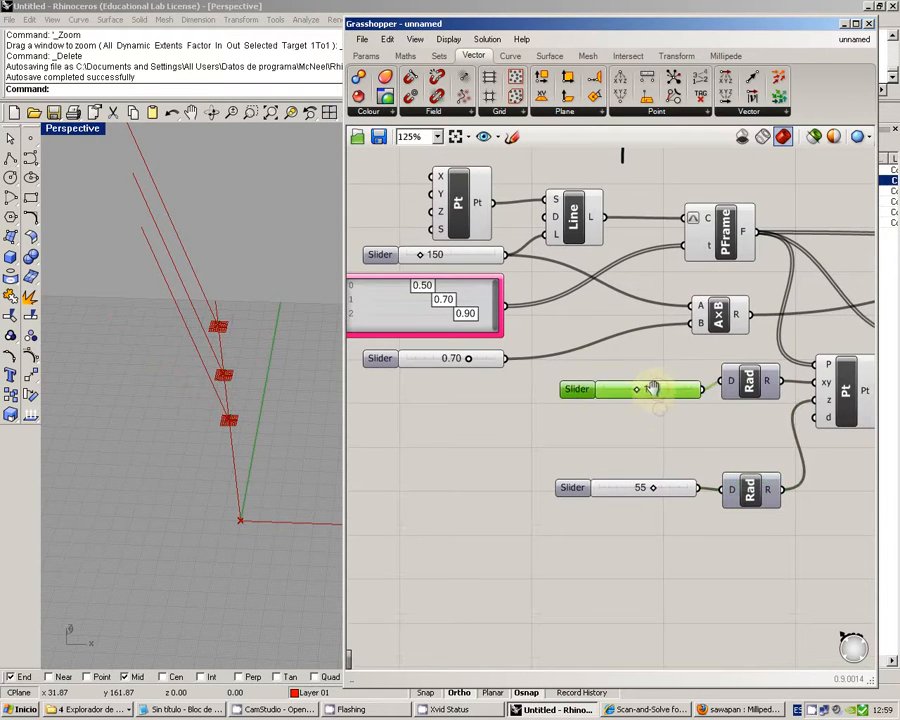
pyautogui.moveTo(660, 400); pyautogui.dragTo(718, 393)
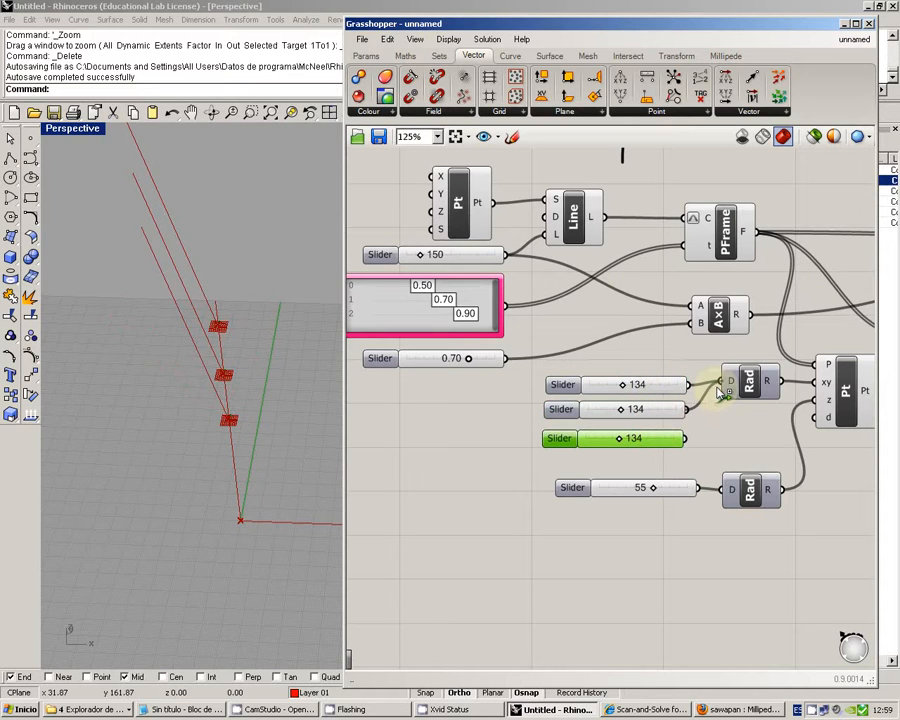
pyautogui.moveTo(688, 438); pyautogui.dragTo(728, 382)
# Set the three xy-angle sliders to 200, 108 and 10.
pyautogui.moveTo(726, 416); pyautogui.dragTo(656, 402, button='right')
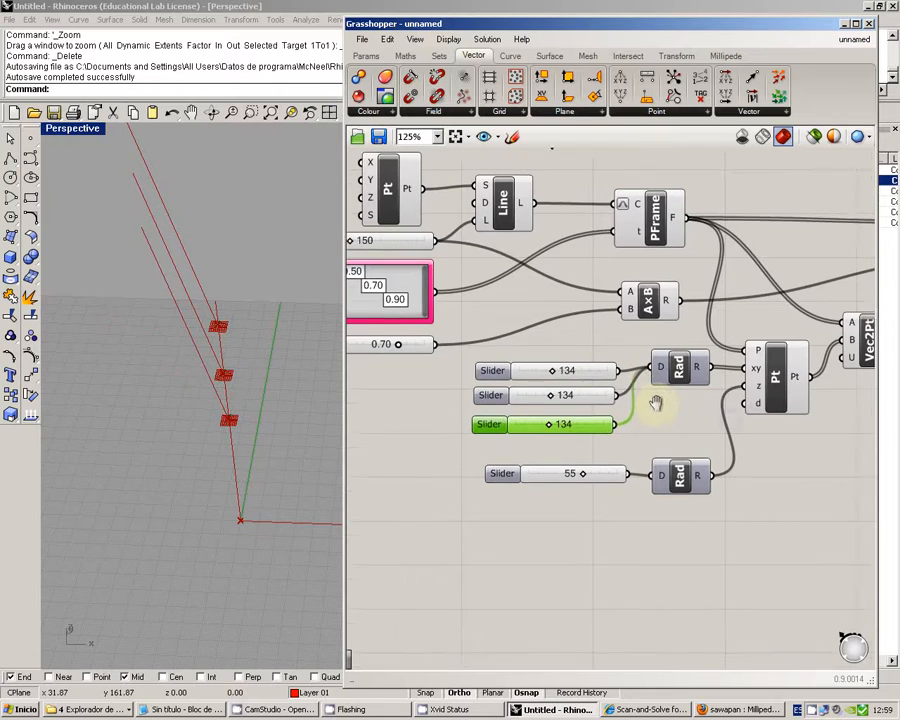
pyautogui.moveTo(542, 394); pyautogui.dragTo(514, 424)
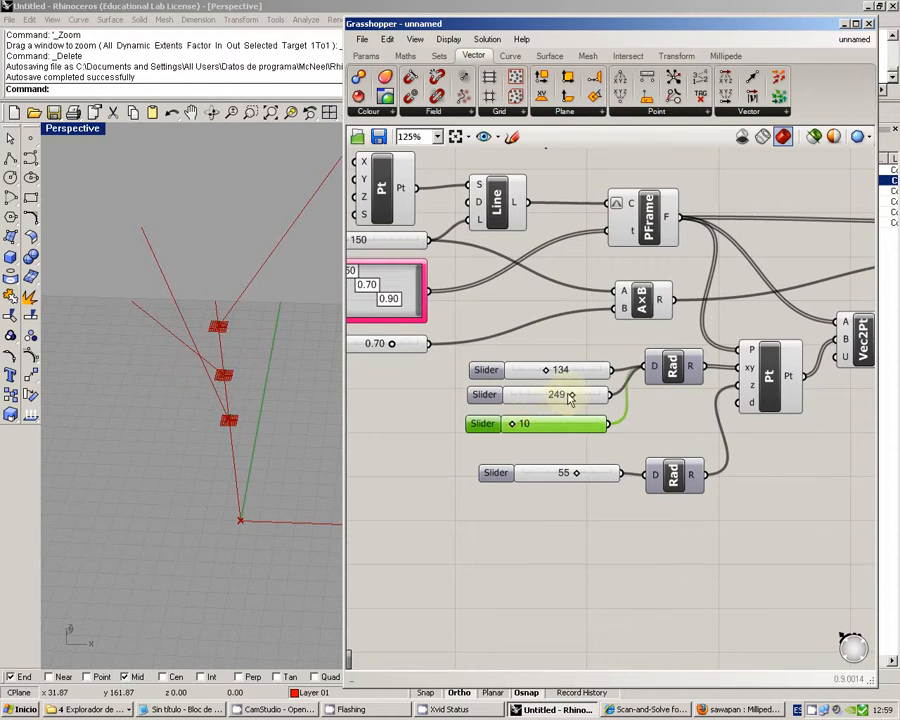
pyautogui.moveTo(569, 398); pyautogui.dragTo(530, 395)
# Move the xy-angle Radians component closer to its three sliders.
pyautogui.moveTo(626, 365); pyautogui.dragTo(602, 366, button='right')
pyautogui.click(630, 373)
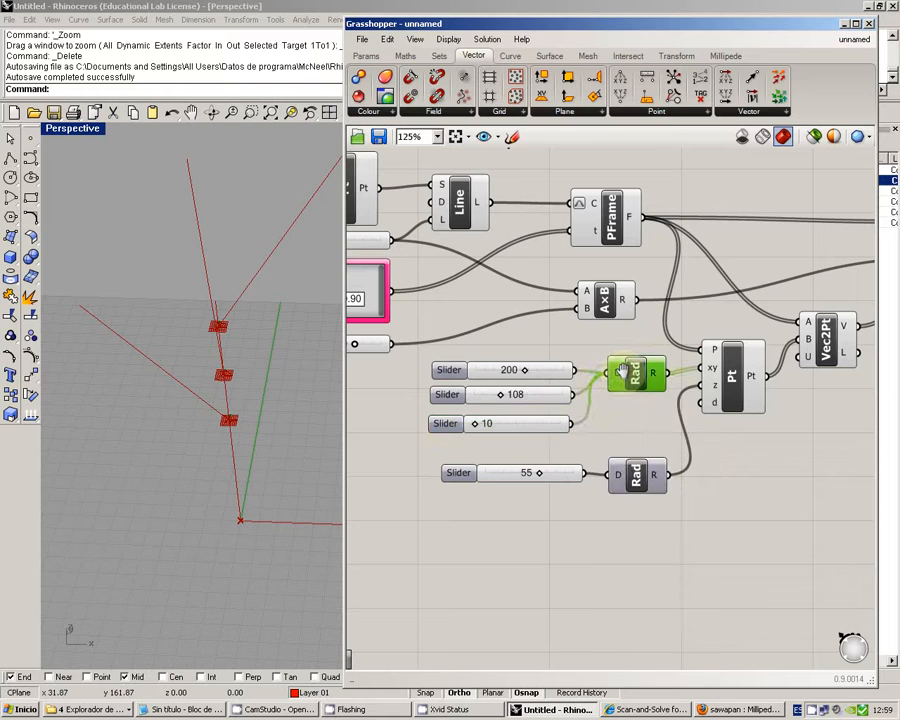
pyautogui.moveTo(630, 373); pyautogui.dragTo(618, 373)
pyautogui.click(597, 412)
pyautogui.moveTo(597, 412); pyautogui.dragTo(662, 412, button='right')
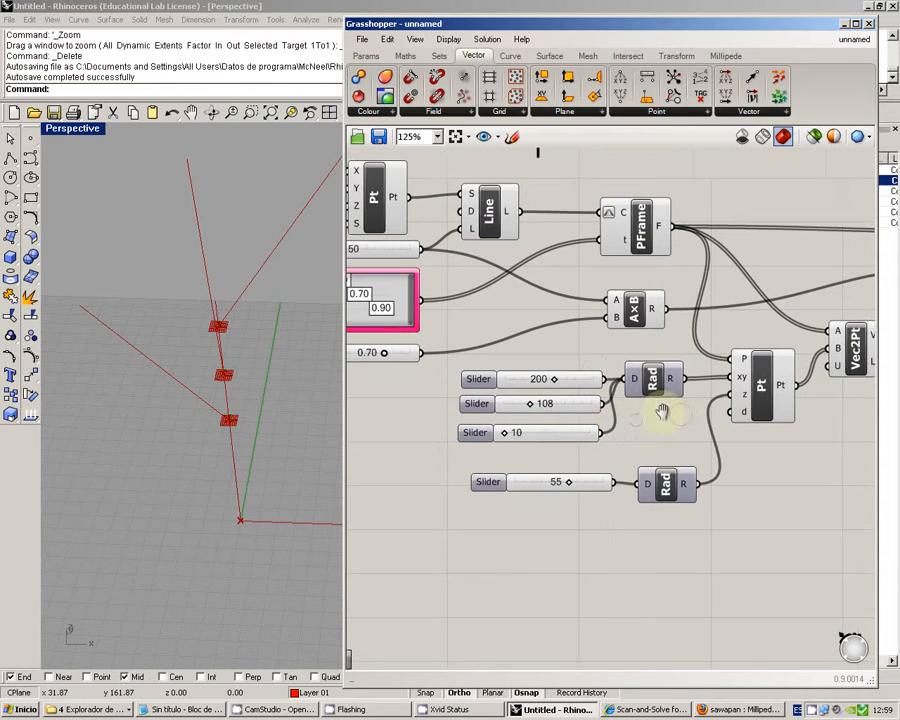
pyautogui.moveTo(557, 336); pyautogui.dragTo(628, 338, button='right')
# Turn off the preview of all components except the branch Line, and turn the trunk Line's preview back on.
pyautogui.click(240, 365)
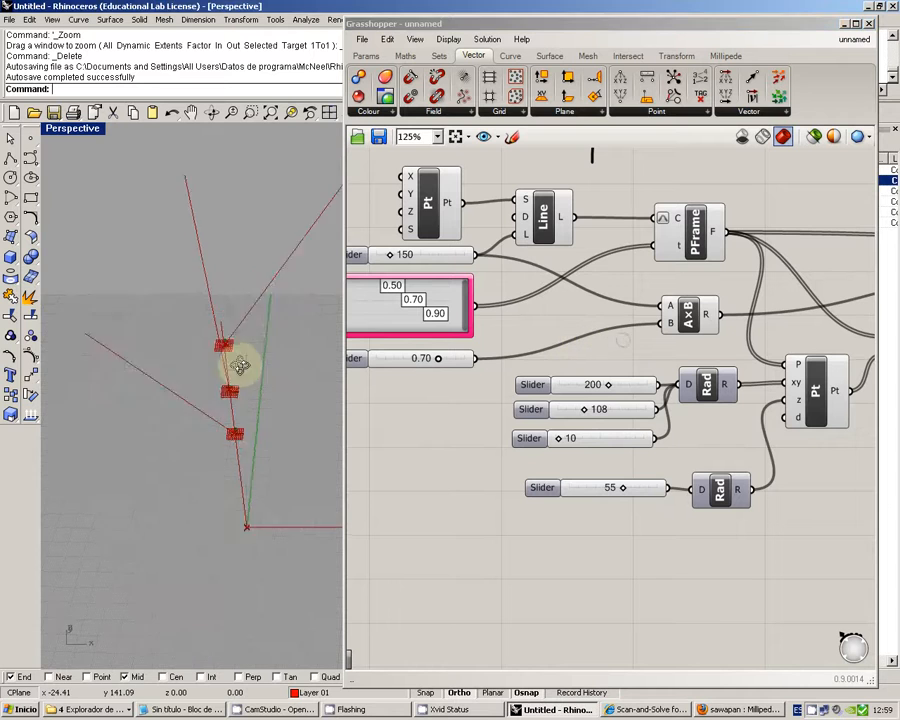
pyautogui.moveTo(240, 365); pyautogui.dragTo(257, 346, button='right')
pyautogui.moveTo(539, 287); pyautogui.dragTo(422, 283, button='right')
pyautogui.scroll(-4, 566, 300)
pyautogui.rightClick(596, 318)
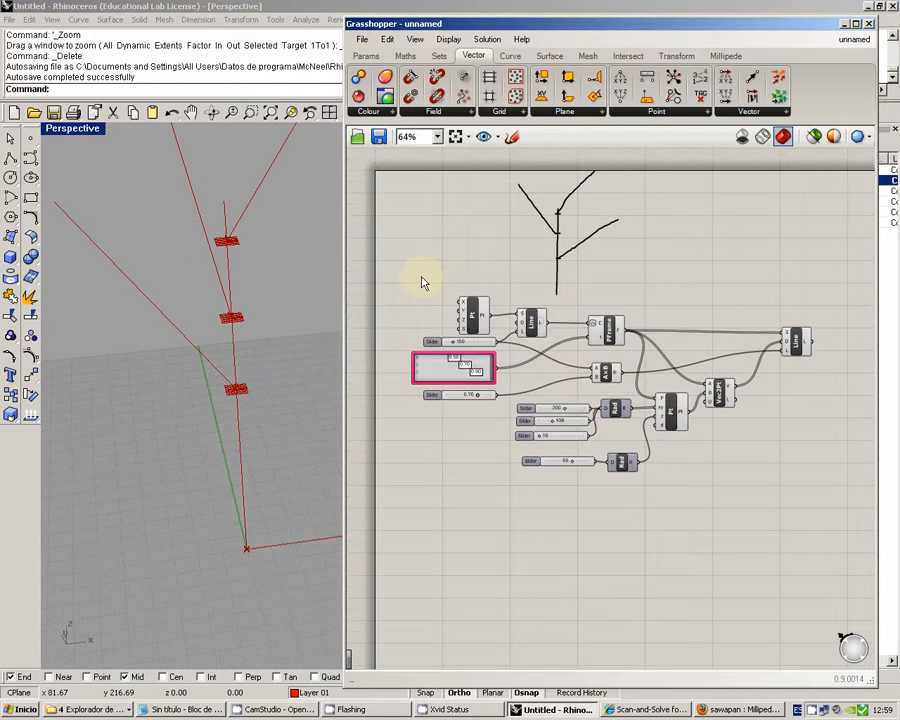
pyautogui.moveTo(382, 269); pyautogui.dragTo(735, 510)
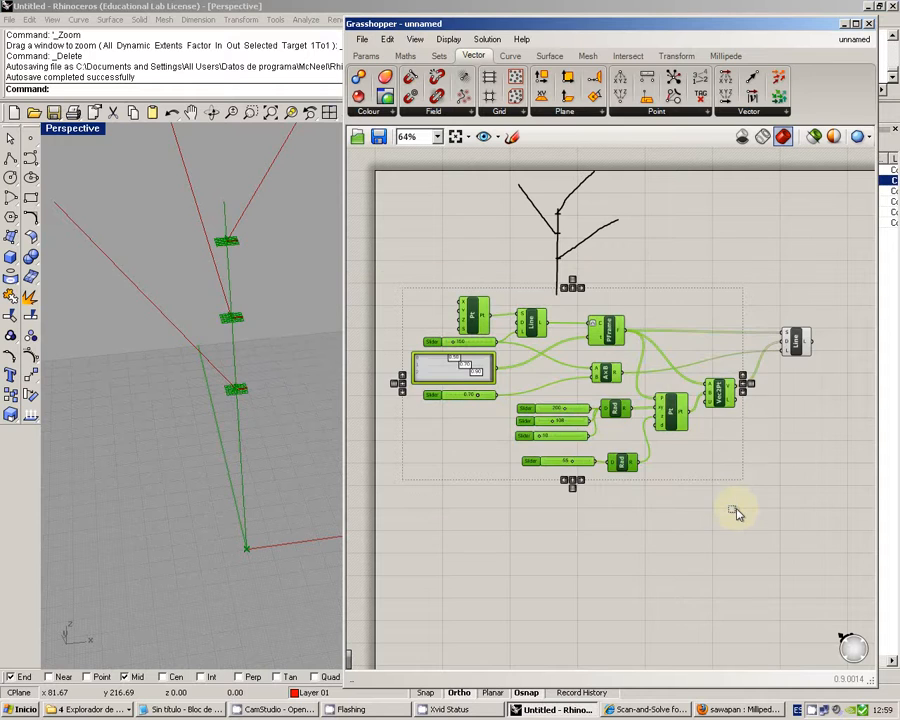
pyautogui.middleClick(700, 462)
pyautogui.click(743, 410)
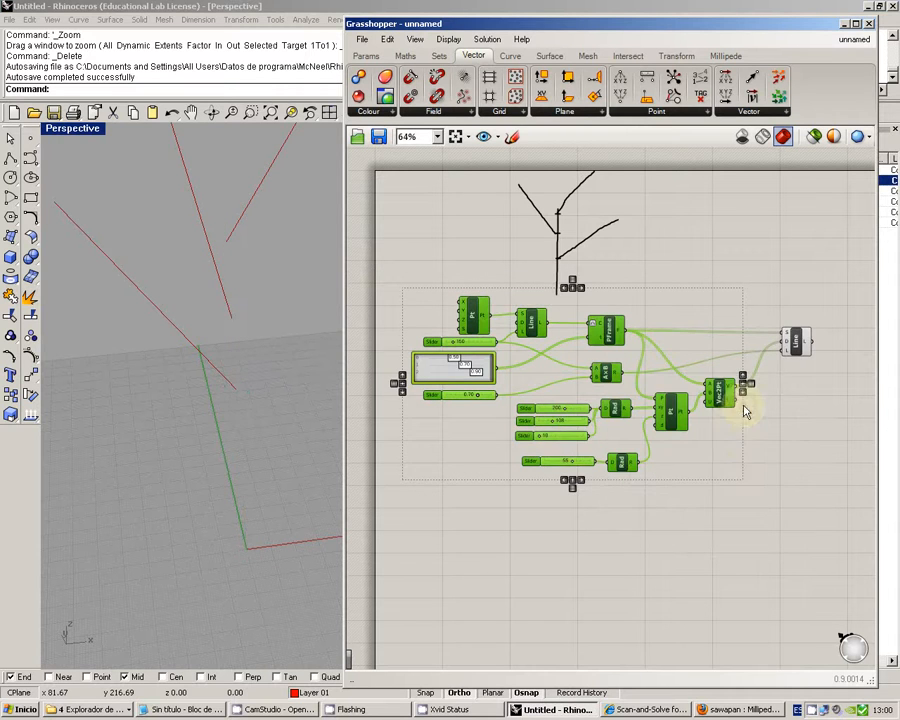
pyautogui.click(709, 472)
pyautogui.rightClick(530, 320)
pyautogui.click(568, 347)
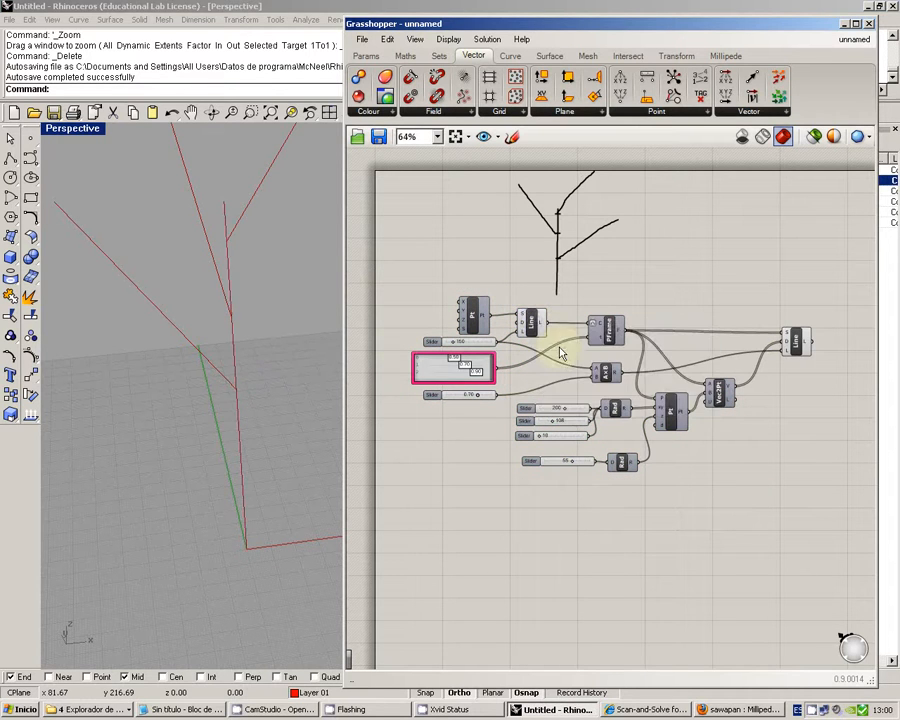
# Widen the Grasshopper window slightly over the Perspective viewport and inspect the trunk and branches.
pyautogui.moveTo(260, 360); pyautogui.dragTo(386, 386, button='right')
pyautogui.scroll(4, 687, 528)
pyautogui.moveTo(640, 452); pyautogui.dragTo(576, 446, button='right')
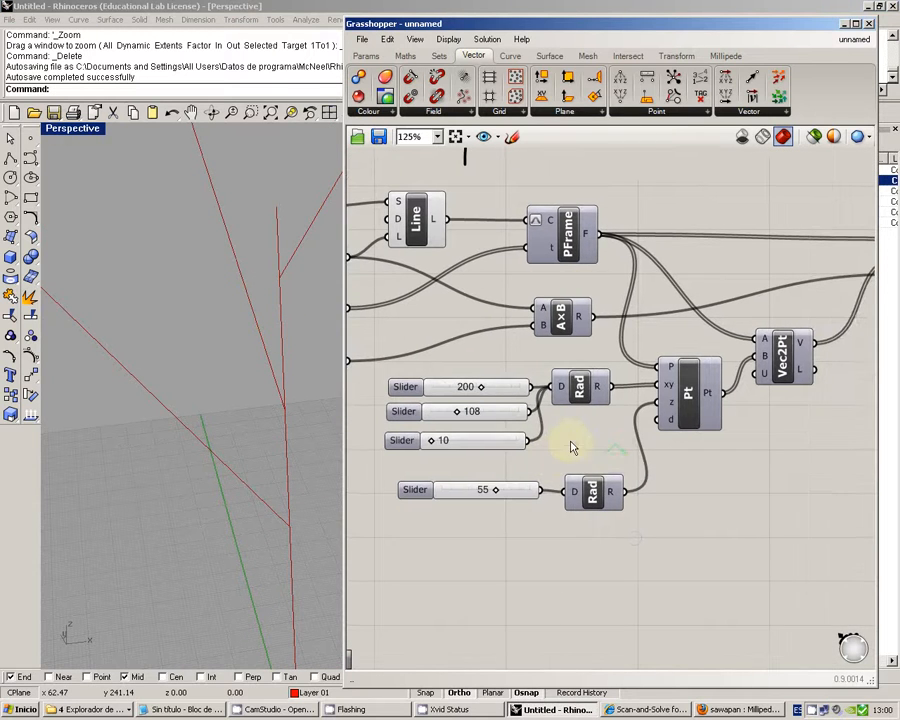
pyautogui.moveTo(340, 398); pyautogui.dragTo(320, 396)
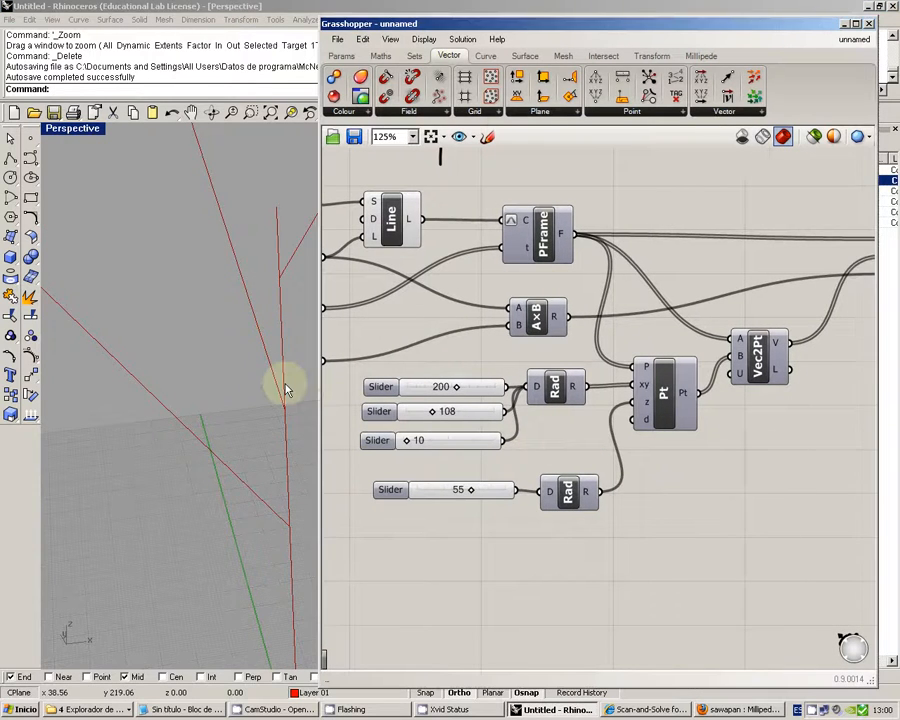
pyautogui.moveTo(287, 382); pyautogui.dragTo(210, 336, button='right')
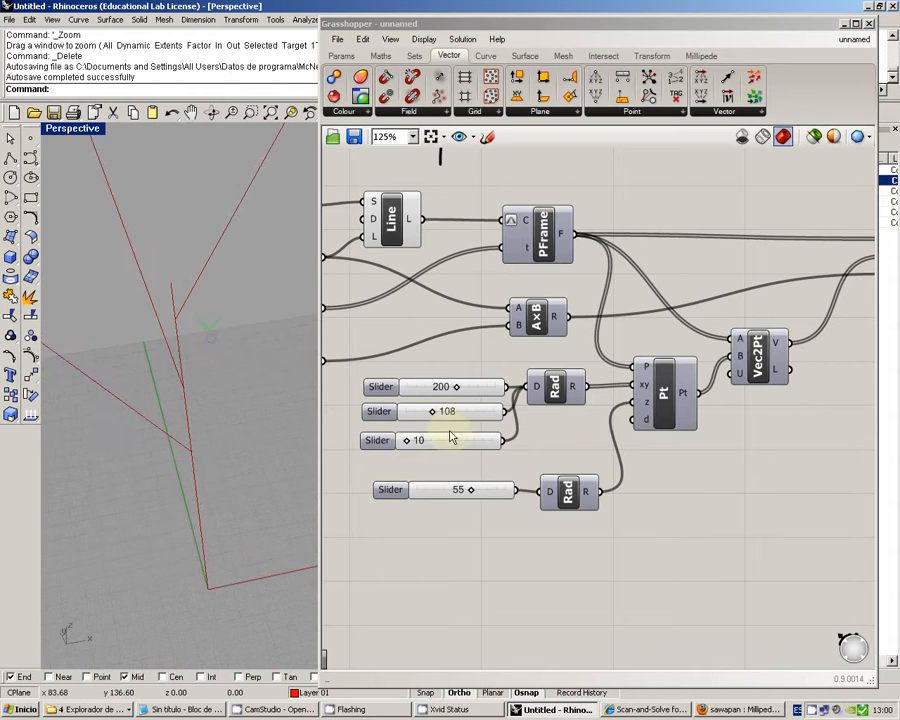
# Move the xy-angle slider set to 10 up against the other two xy-angle sliders.
pyautogui.moveTo(454, 434); pyautogui.dragTo(502, 418, button='right')
pyautogui.click(522, 440)
pyautogui.moveTo(522, 440); pyautogui.dragTo(525, 431)
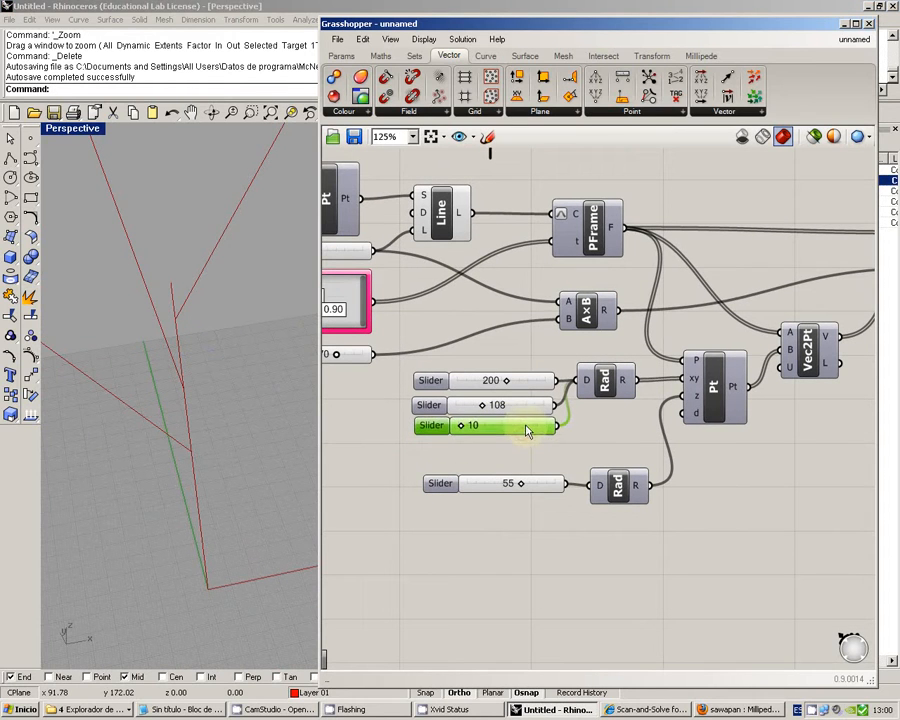
pyautogui.click(518, 438)
pyautogui.moveTo(513, 456); pyautogui.dragTo(611, 424, button='right')
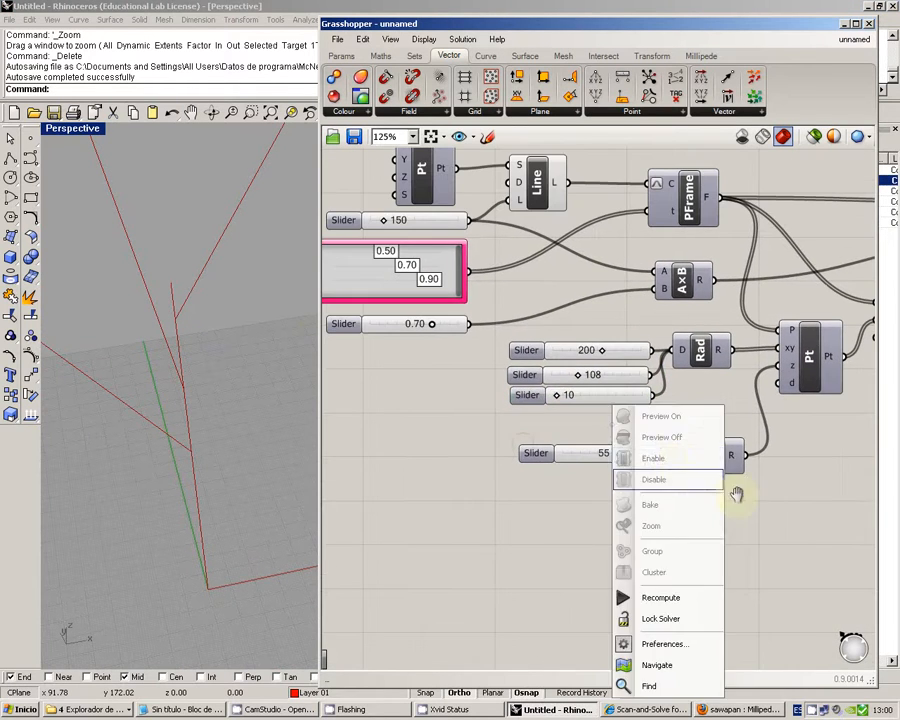
pyautogui.click(737, 488)
# Duplicate the Gene Pool that supplies the frame parameters and place the copy beside the z-angle slider.
pyautogui.moveTo(560, 460); pyautogui.dragTo(656, 497, button='right')
pyautogui.click(454, 322)
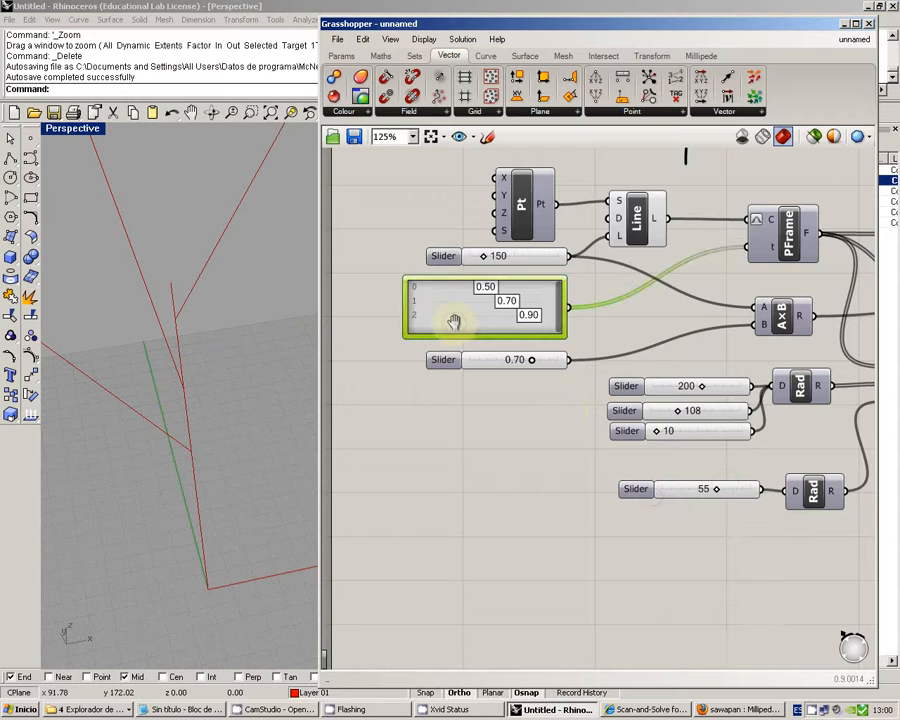
pyautogui.moveTo(507, 334); pyautogui.dragTo(422, 309, button='right')
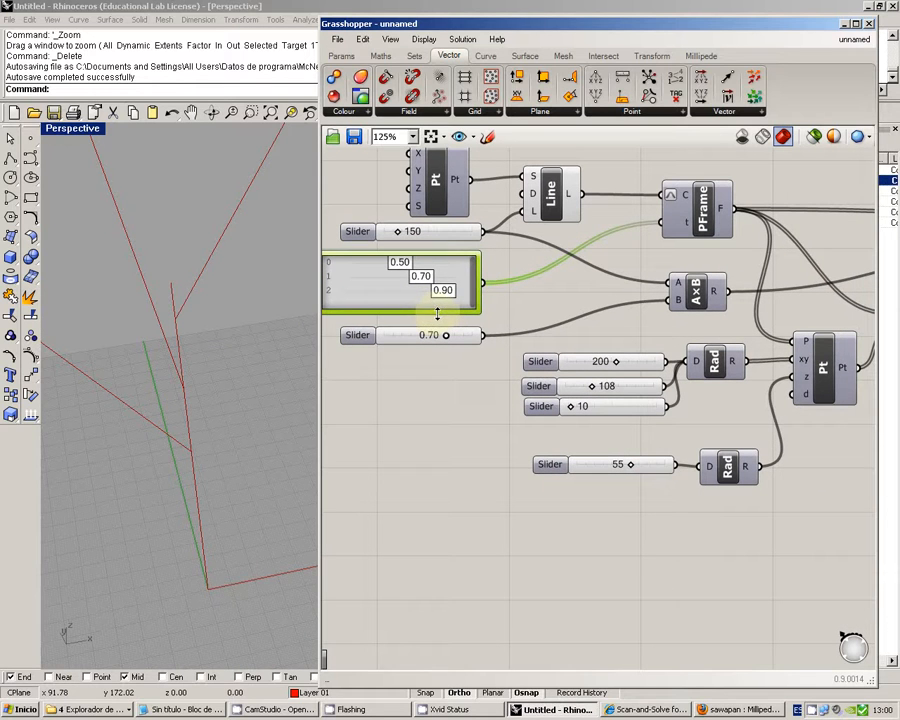
pyautogui.keyDown('alt'); pyautogui.moveTo(404, 301); pyautogui.dragTo(418, 457); pyautogui.keyUp('alt')
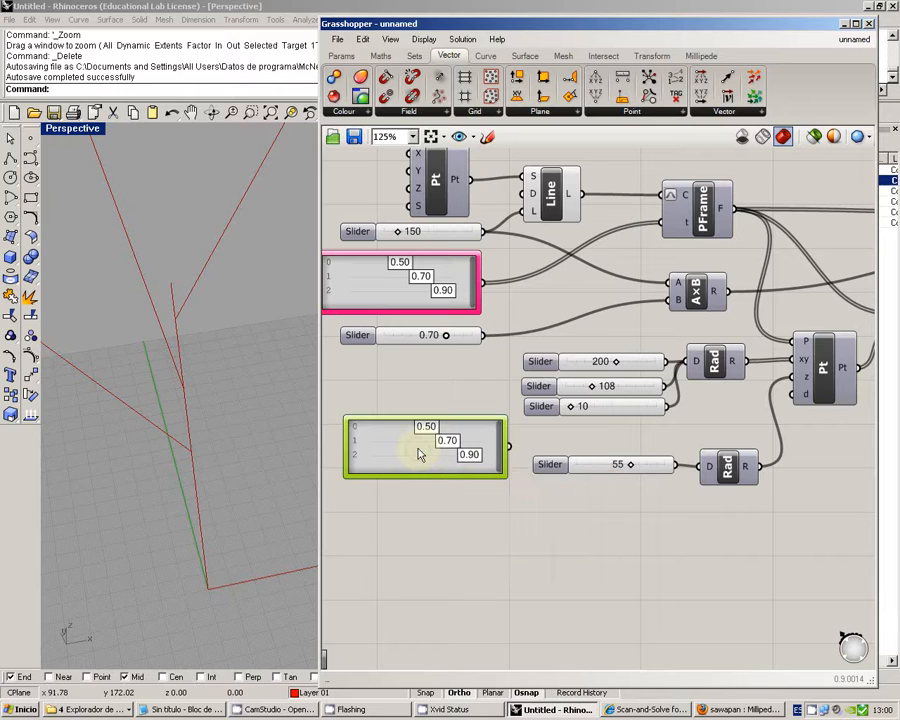
# Configure the copied Gene Pool with 0 decimals, a minimum of 0 and a maximum of 360.
pyautogui.doubleClick(419, 455)
pyautogui.moveTo(430, 420); pyautogui.dragTo(384, 427)
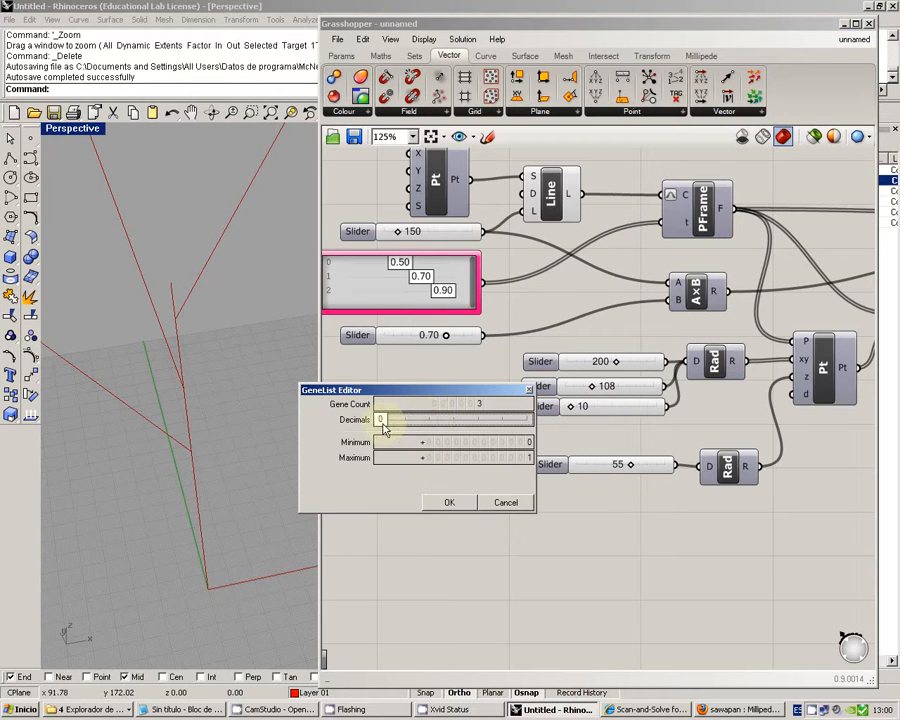
pyautogui.doubleClick(487, 446)
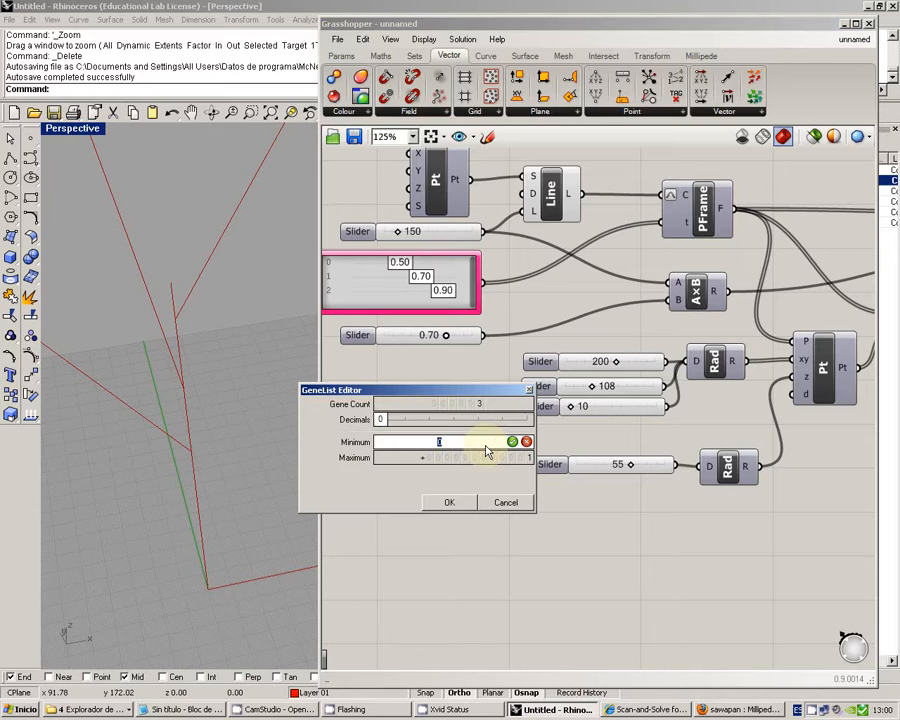
pyautogui.click(512, 441)
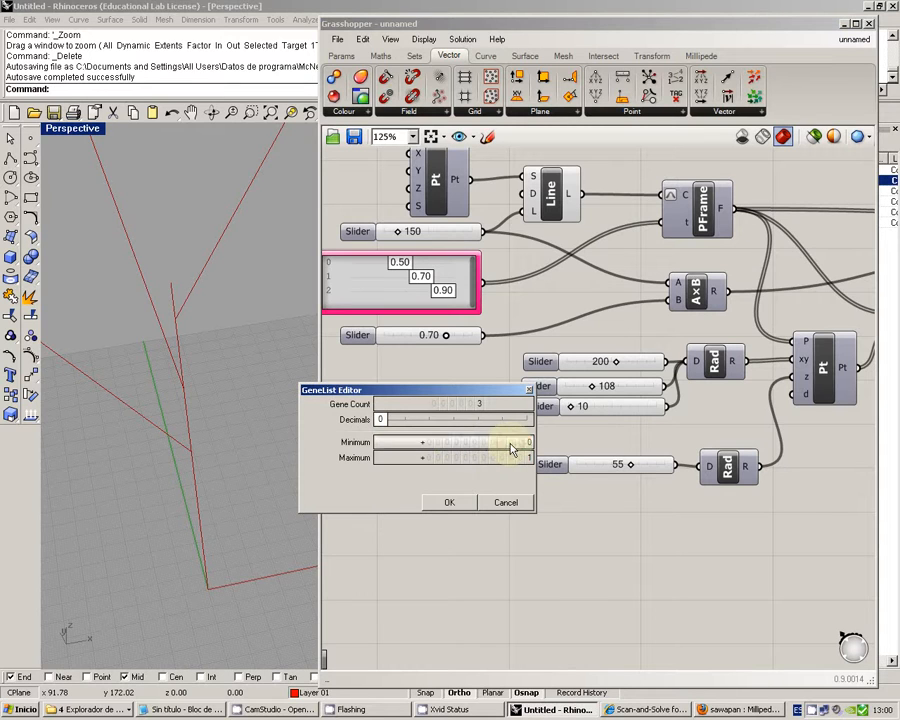
pyautogui.doubleClick(504, 460)
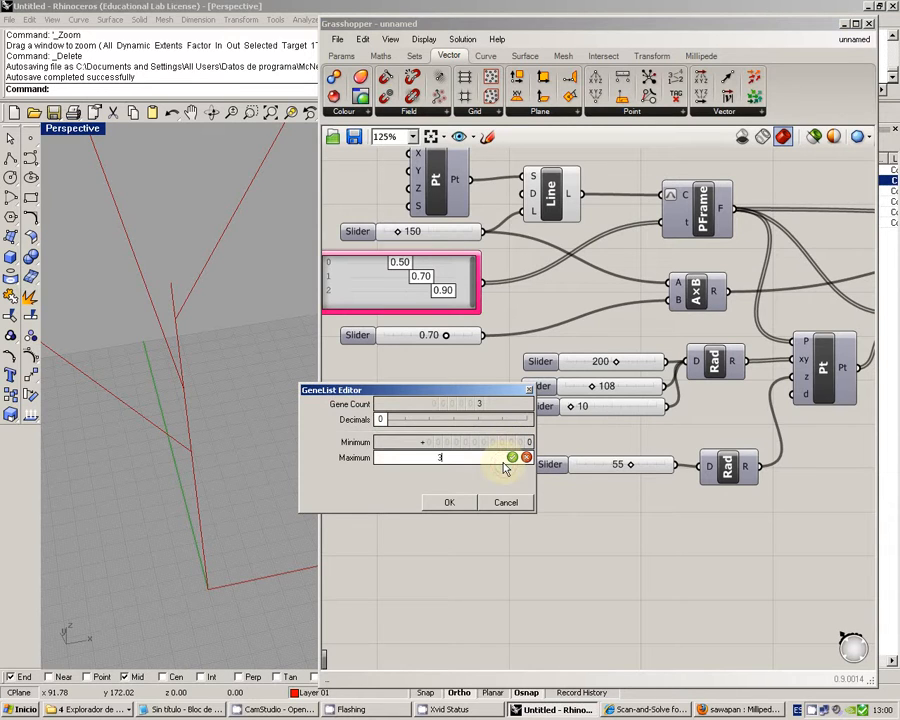
pyautogui.write('360')
pyautogui.click(511, 457)
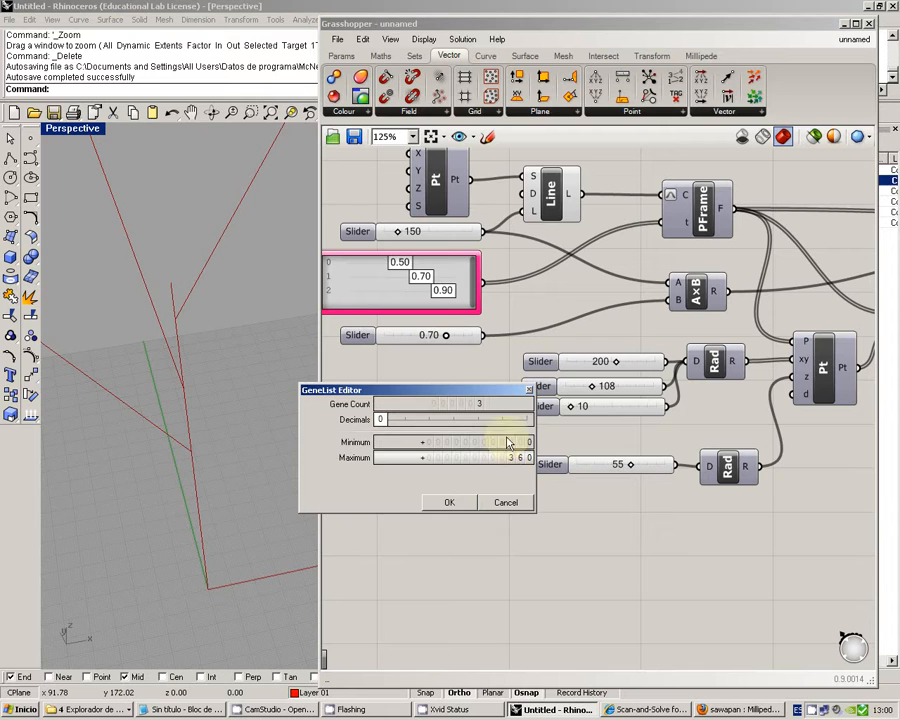
pyautogui.click(452, 505)
# Replace the three xy-angle sliders with the new Gene Pool connected to the xy-angle Radians component.
pyautogui.moveTo(482, 442); pyautogui.dragTo(472, 402)
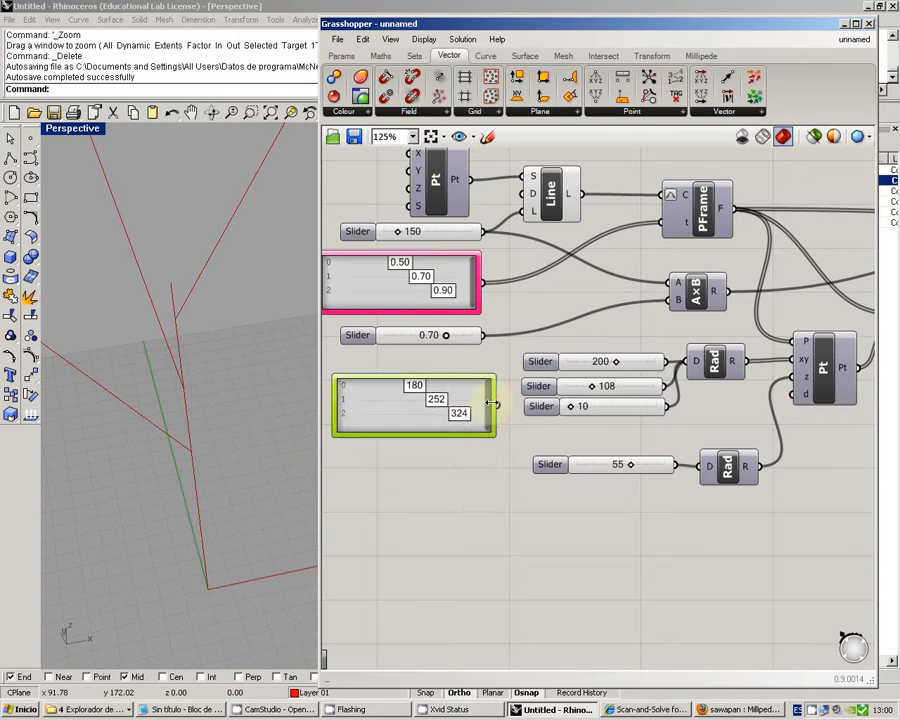
pyautogui.moveTo(662, 432); pyautogui.dragTo(598, 350)
pyautogui.press('Delete')
pyautogui.moveTo(466, 397); pyautogui.dragTo(458, 376)
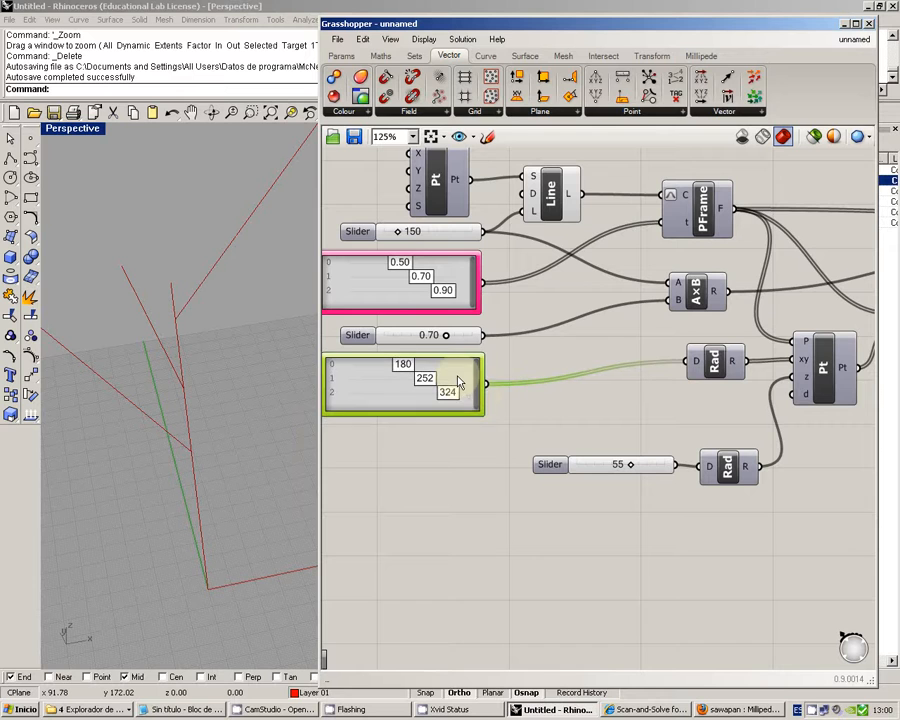
# Widen the Grasshopper window so the whole definition, from base point to branch Line, fits on the canvas.
pyautogui.click(515, 452)
pyautogui.scroll(-1, 515, 452)
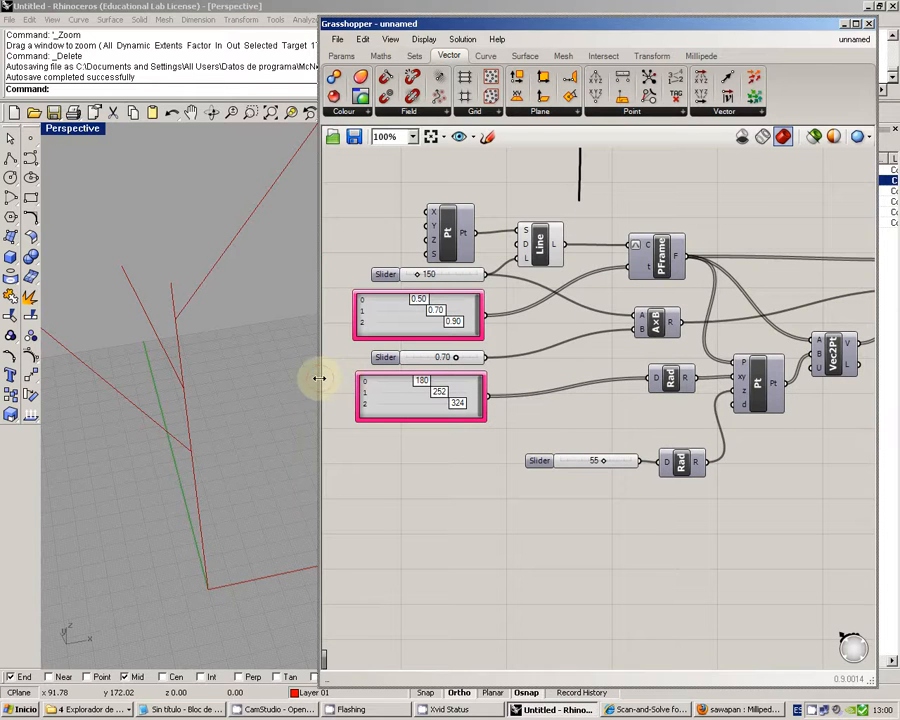
pyautogui.moveTo(319, 376); pyautogui.dragTo(181, 380)
pyautogui.scroll(1, 440, 368)
pyautogui.moveTo(420, 353); pyautogui.dragTo(470, 362, button='right')
pyautogui.scroll(-1, 420, 368)
pyautogui.scroll(1, 448, 356)
pyautogui.scroll(-1, 473, 368)
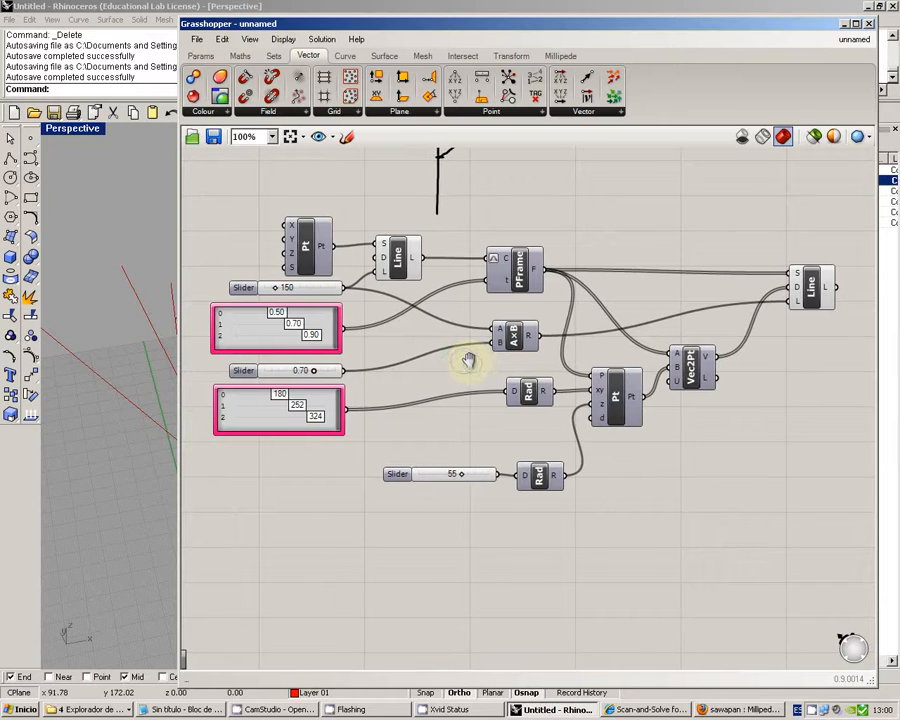
# Search the canvas component finder for "gen" to look up the Gene Pool component without placing it.
pyautogui.rightClick(471, 362)
pyautogui.click(256, 485)
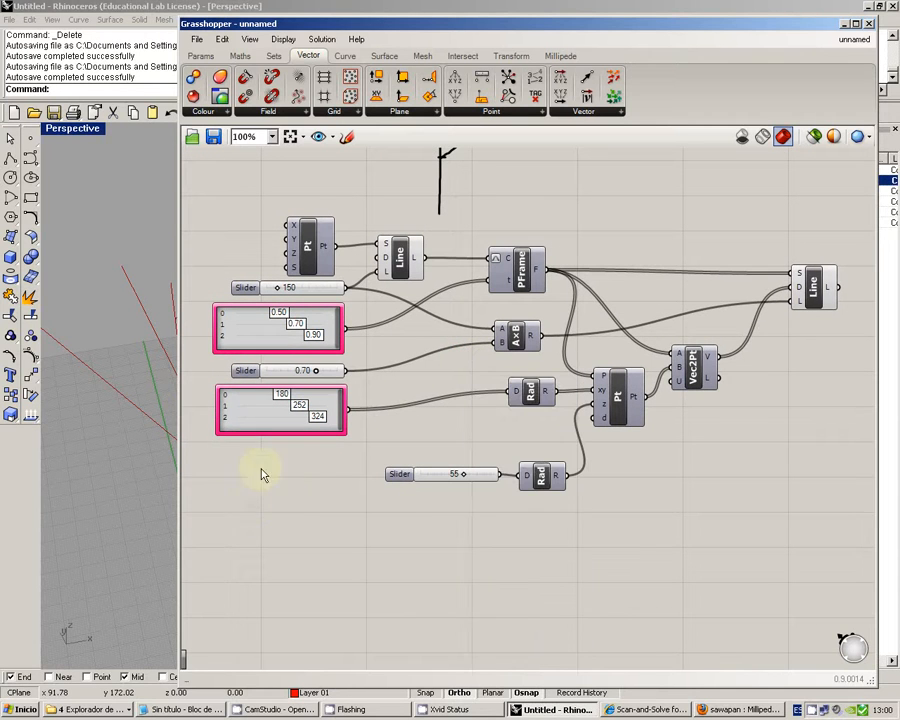
pyautogui.doubleClick(610, 584)
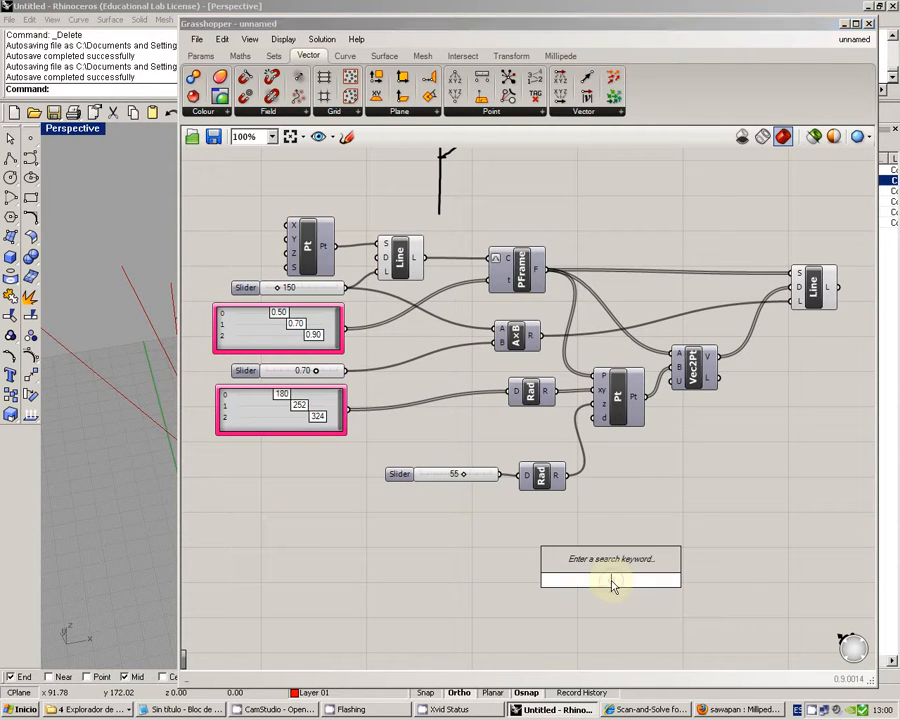
pyautogui.write('gen')
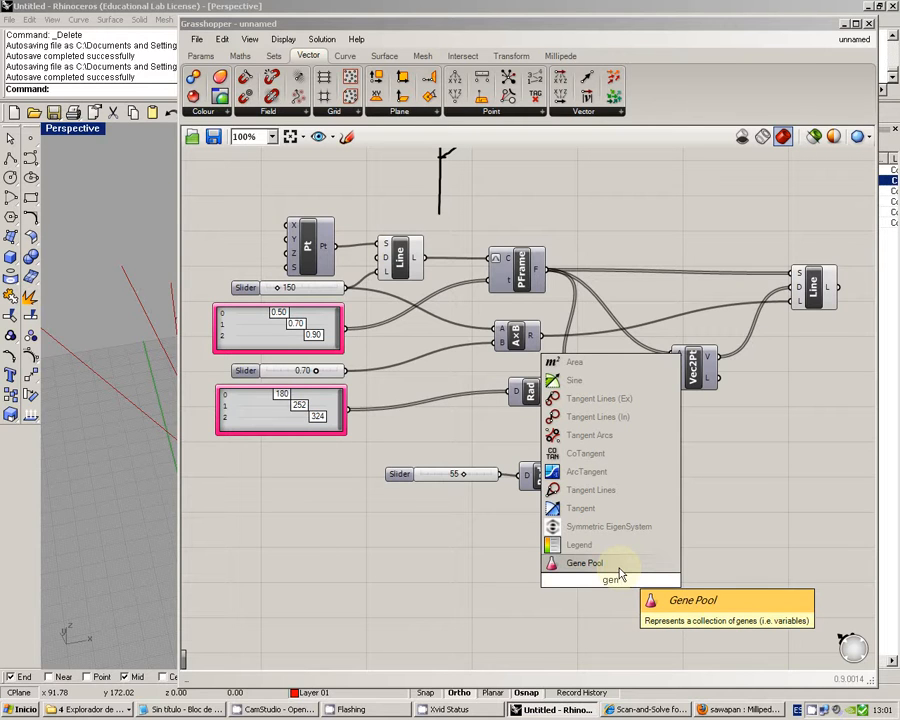
pyautogui.click(395, 541)
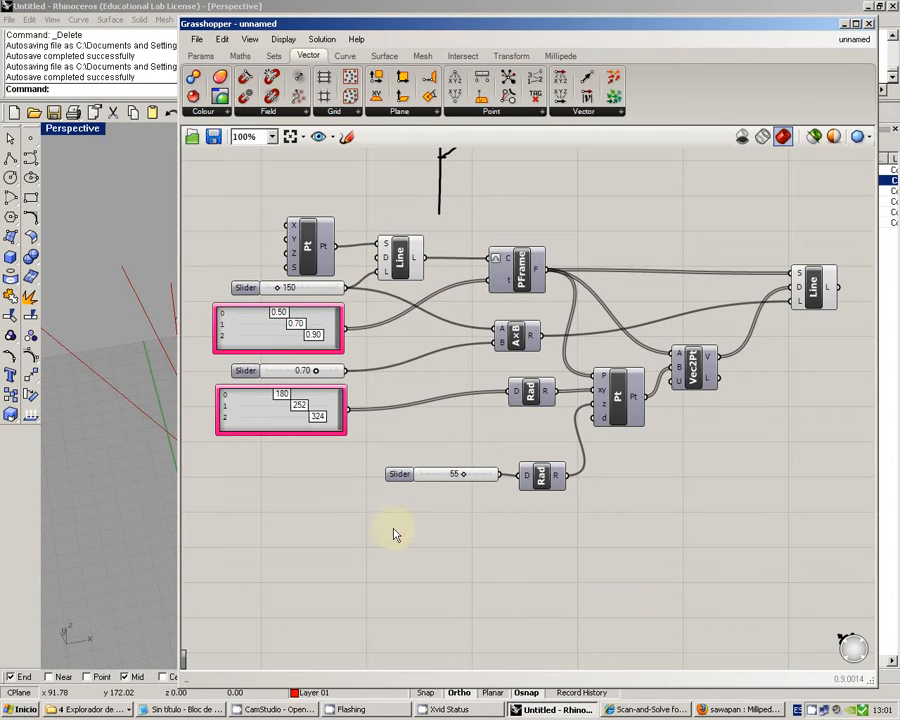
# Move the xy-angle Gene Pool closer to its Radians component and set its three genes to 0, 120 and 240.
pyautogui.moveTo(248, 404); pyautogui.dragTo(355, 391)
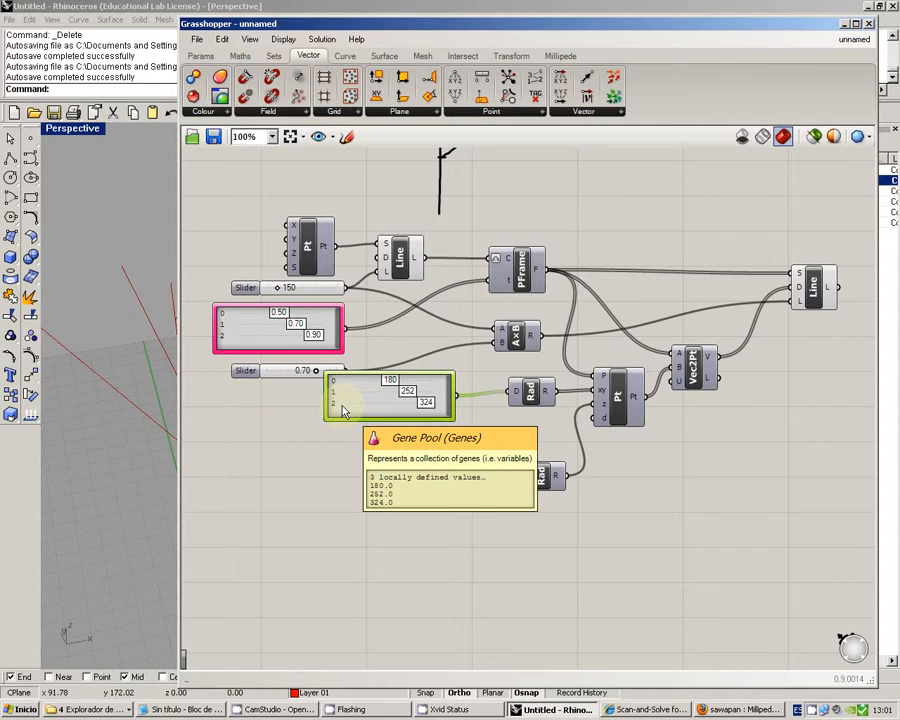
pyautogui.moveTo(390, 378); pyautogui.dragTo(340, 380)
pyautogui.moveTo(407, 391); pyautogui.dragTo(376, 401)
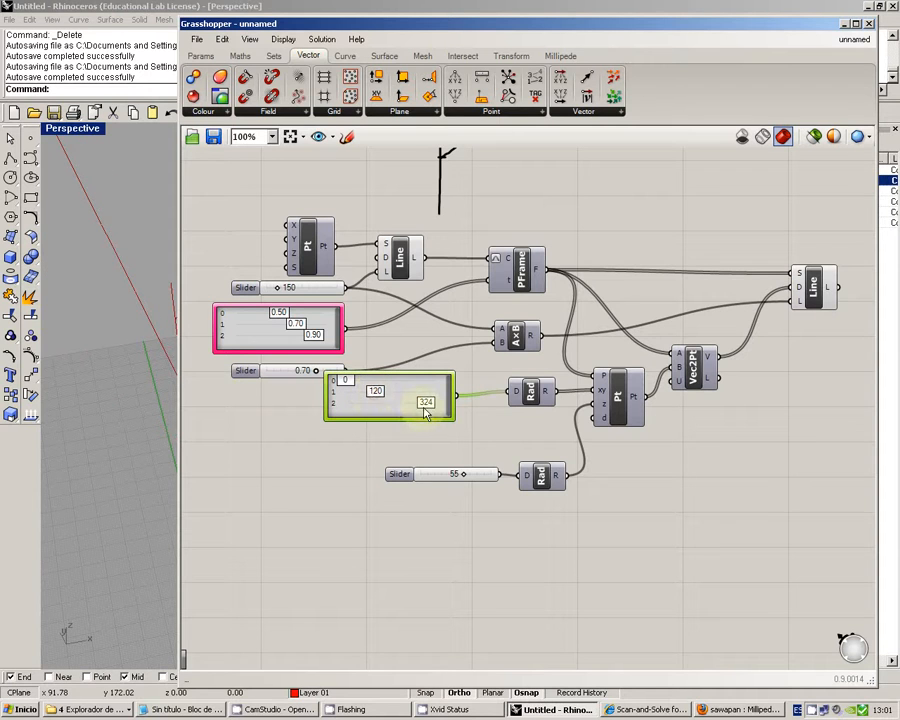
pyautogui.moveTo(415, 408); pyautogui.dragTo(403, 411)
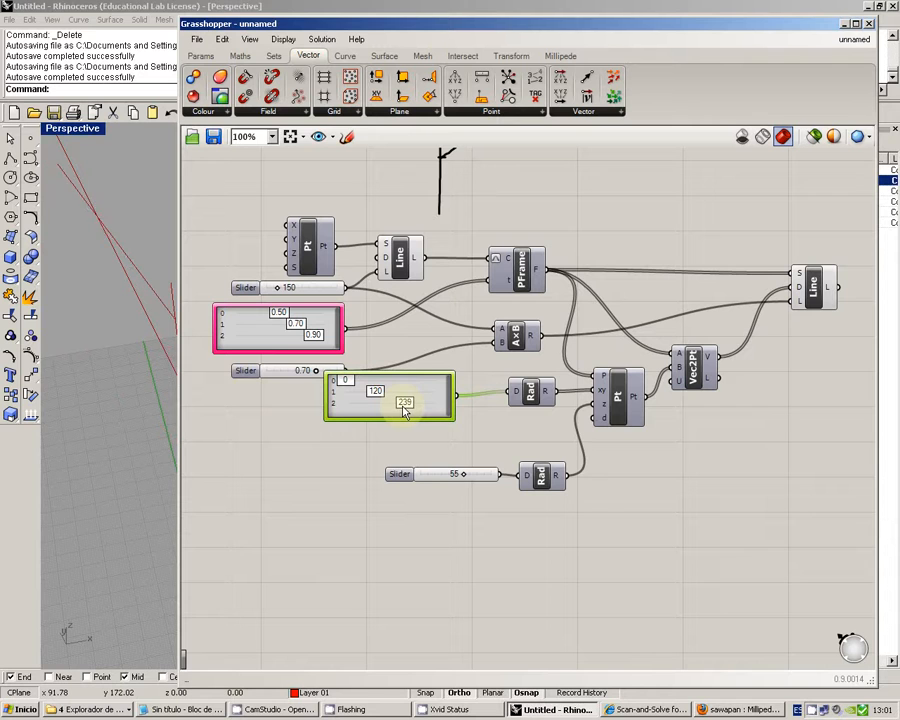
pyautogui.click(368, 440)
pyautogui.scroll(2, 406, 404)
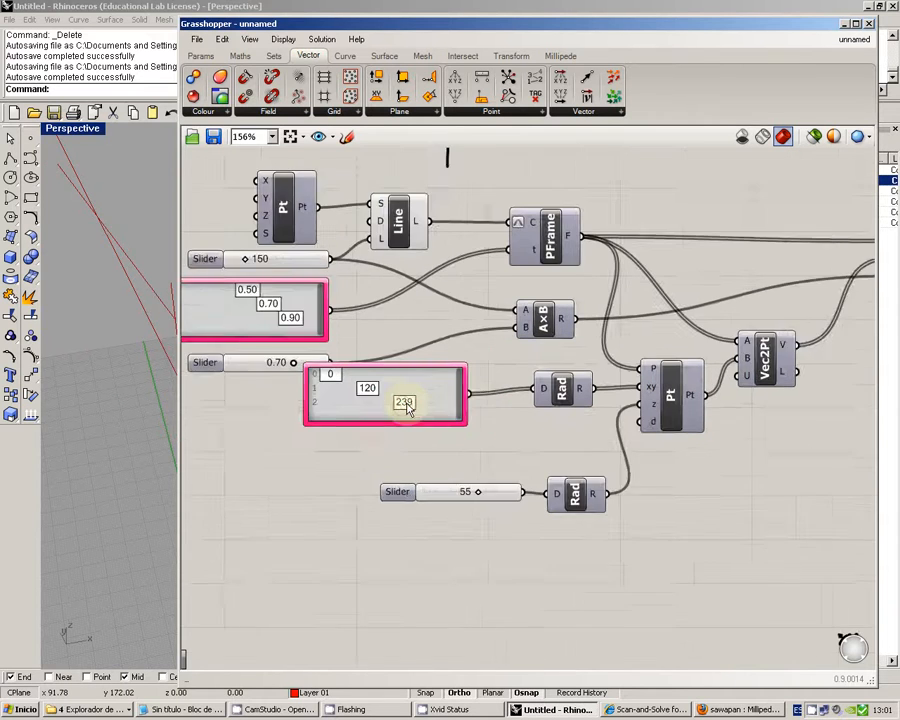
pyautogui.moveTo(406, 404); pyautogui.dragTo(403, 390)
pyautogui.scroll(2, 407, 448)
pyautogui.scroll(-2, 425, 449)
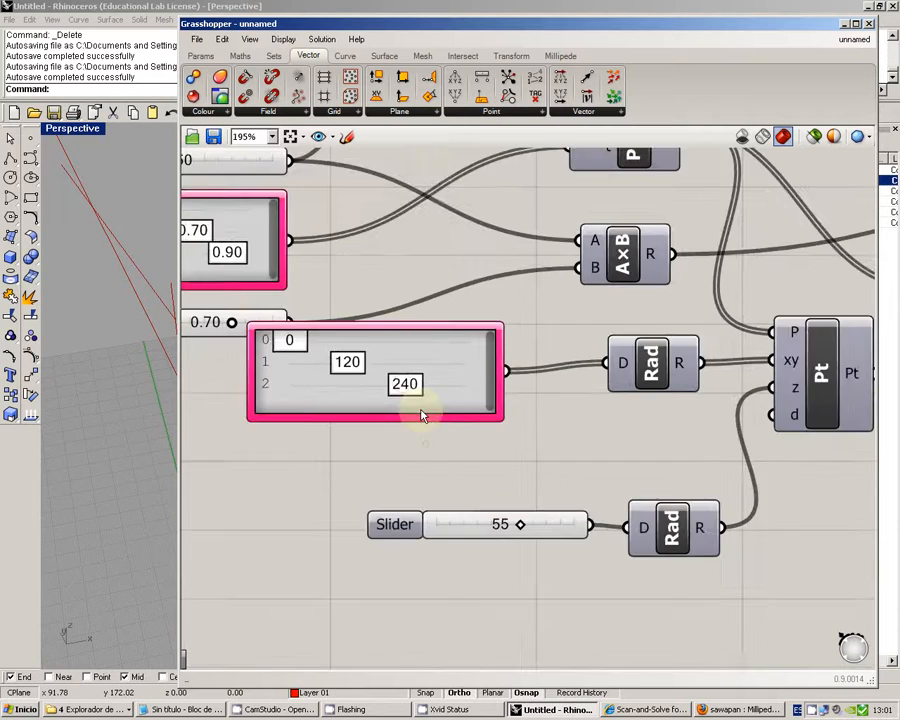
# Examine the spread of the three branches in the Rhino Top viewport and again in the maximized Perspective viewport.
pyautogui.scroll(-3, 125, 300)
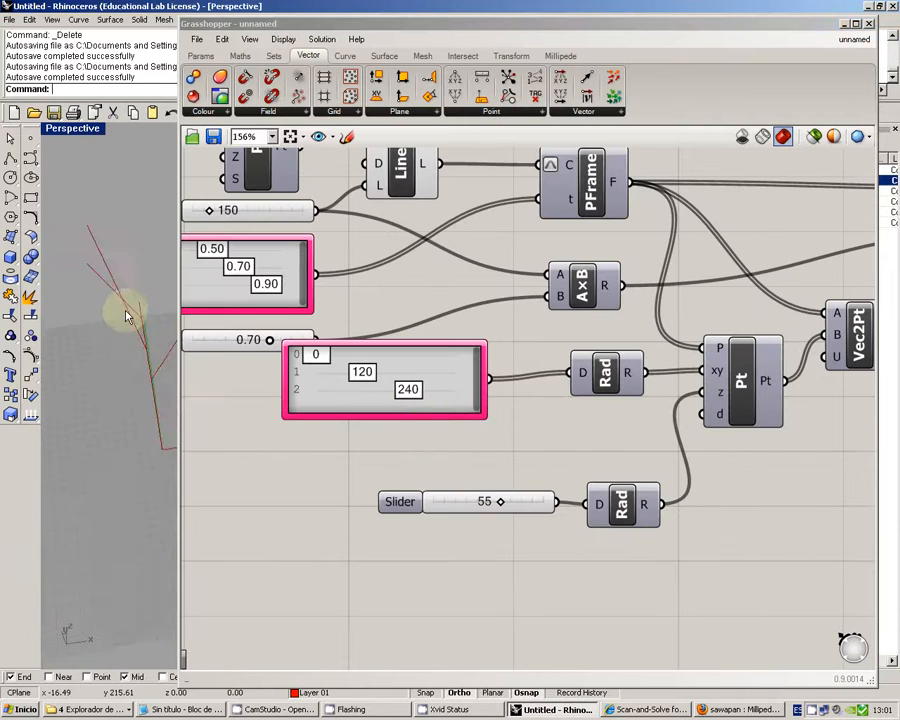
pyautogui.doubleClick(70, 129)
pyautogui.moveTo(179, 204); pyautogui.dragTo(572, 262)
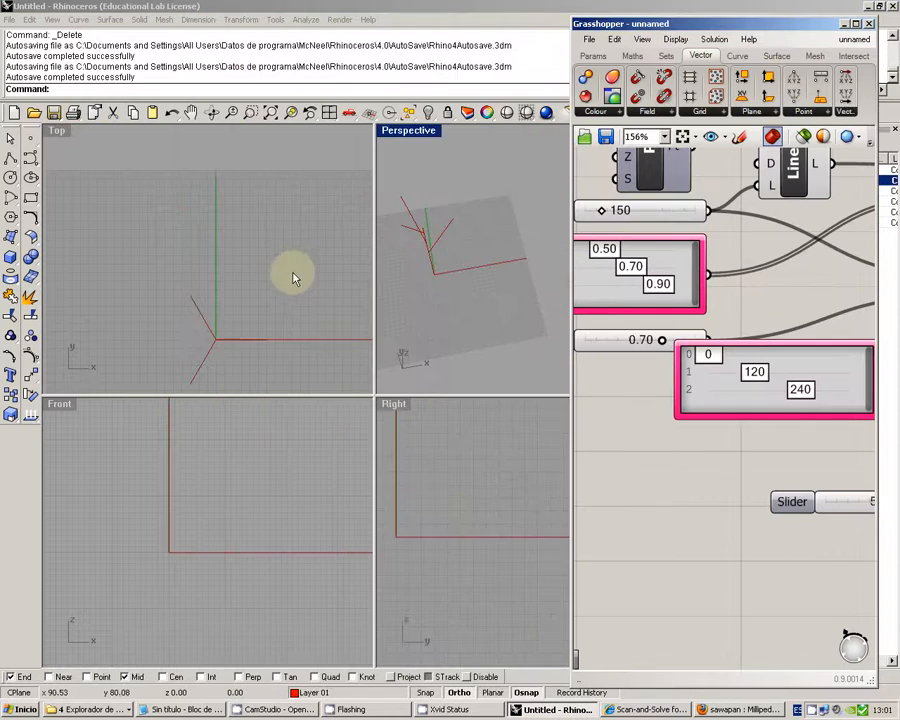
pyautogui.moveTo(287, 274); pyautogui.dragTo(274, 190, button='right')
pyautogui.scroll(7, 228, 250)
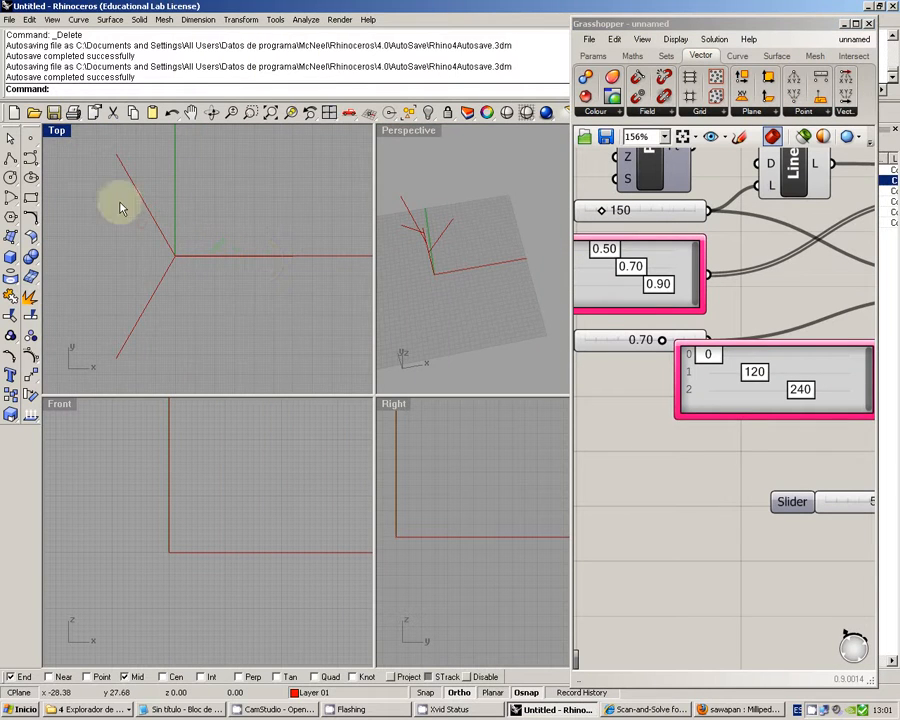
pyautogui.moveTo(420, 300); pyautogui.dragTo(458, 263, button='right')
pyautogui.doubleClick(398, 130)
pyautogui.moveTo(397, 147); pyautogui.dragTo(271, 327, button='right')
pyautogui.scroll(-5, 272, 323)
pyautogui.moveTo(668, 470); pyautogui.dragTo(715, 424, button='right')
pyautogui.scroll(-2, 642, 464)
# Widen the Grasshopper window again and left-align all the sliders and Gene Pools in one column.
pyautogui.moveTo(570, 209); pyautogui.dragTo(205, 208)
pyautogui.moveTo(508, 364); pyautogui.dragTo(610, 360, button='right')
pyautogui.rightClick(610, 360)
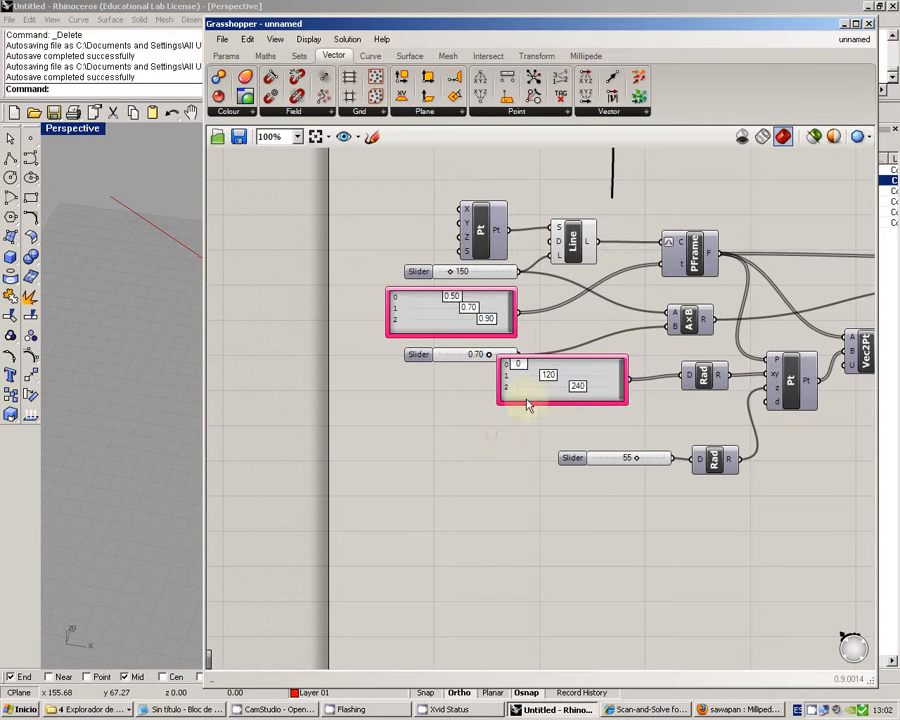
pyautogui.moveTo(528, 405); pyautogui.dragTo(448, 421)
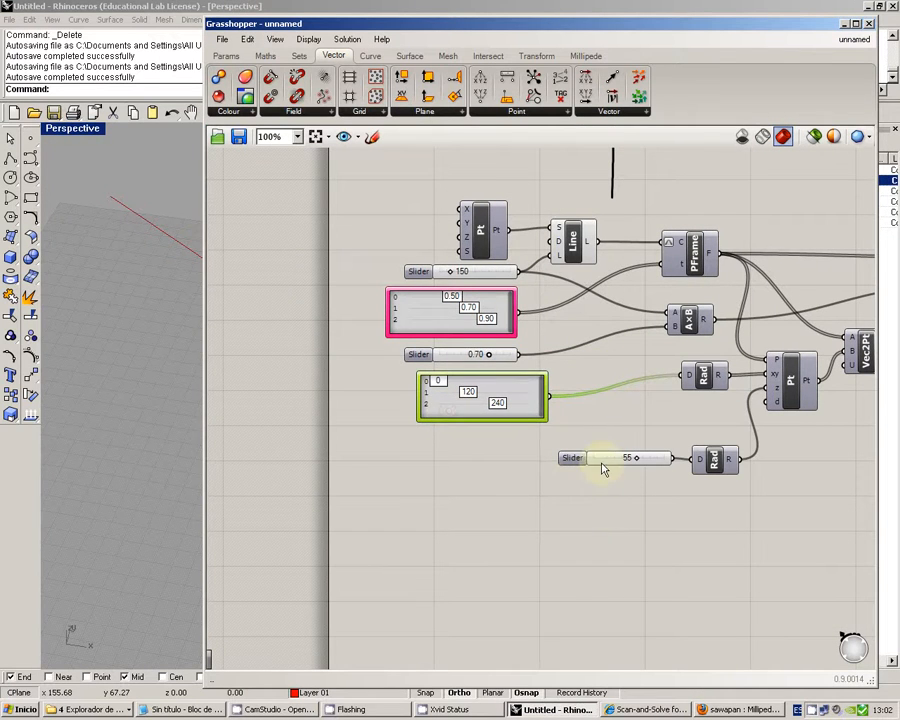
pyautogui.moveTo(620, 519); pyautogui.dragTo(472, 262)
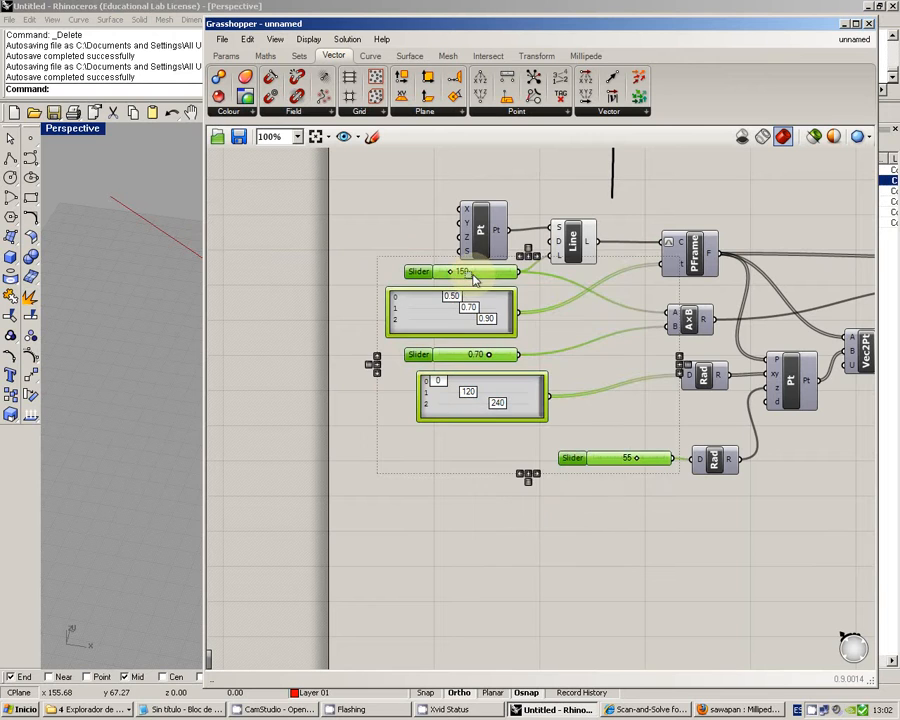
pyautogui.click(523, 255)
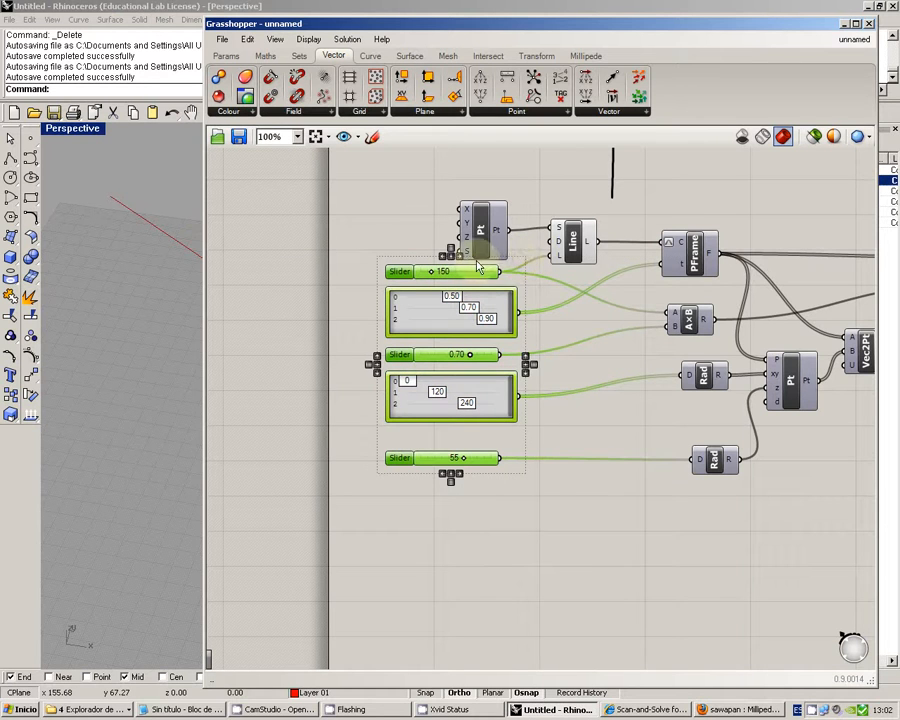
pyautogui.click(587, 502)
# Sketch smaller sub-branches and twigs on the lowest branch of the freehand tree drawing in black with line width 3.
pyautogui.moveTo(587, 502); pyautogui.dragTo(452, 511, button='right')
pyautogui.moveTo(520, 489); pyautogui.dragTo(498, 490, button='right')
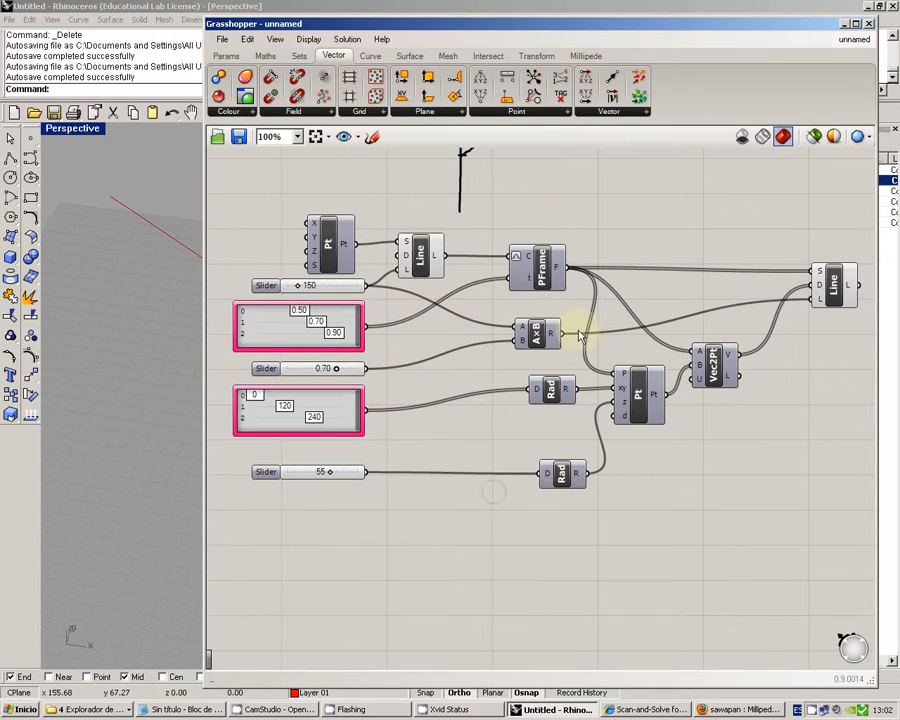
pyautogui.moveTo(578, 194)
pyautogui.mouseDown(button='right')
pyautogui.moveTo(573, 342)
pyautogui.moveTo(555, 343)
pyautogui.moveTo(532, 311)
pyautogui.mouseUp(button='right')
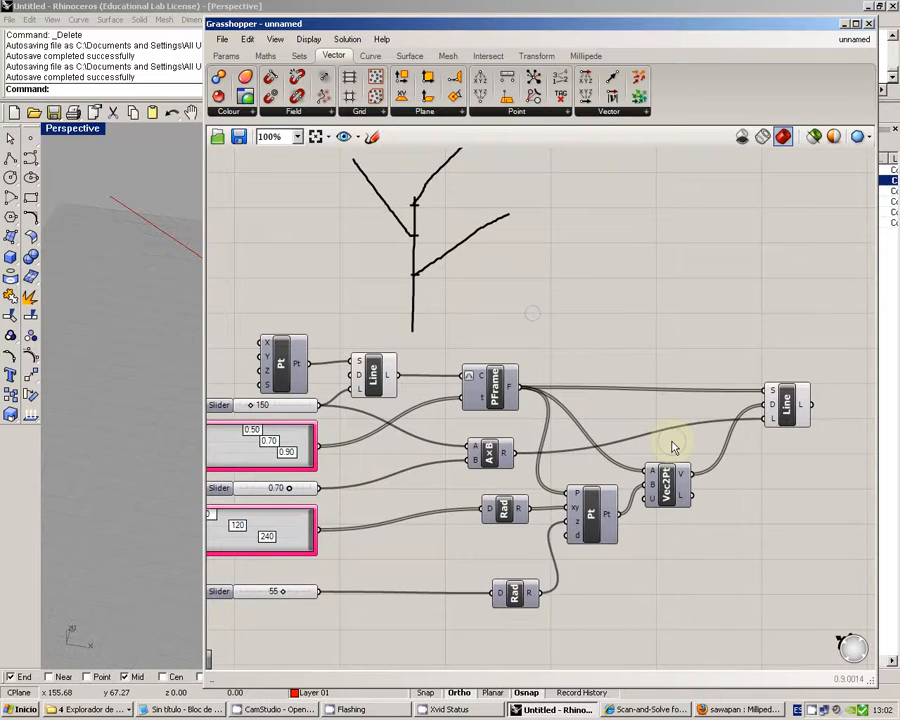
pyautogui.moveTo(674, 447); pyautogui.dragTo(667, 405, button='right')
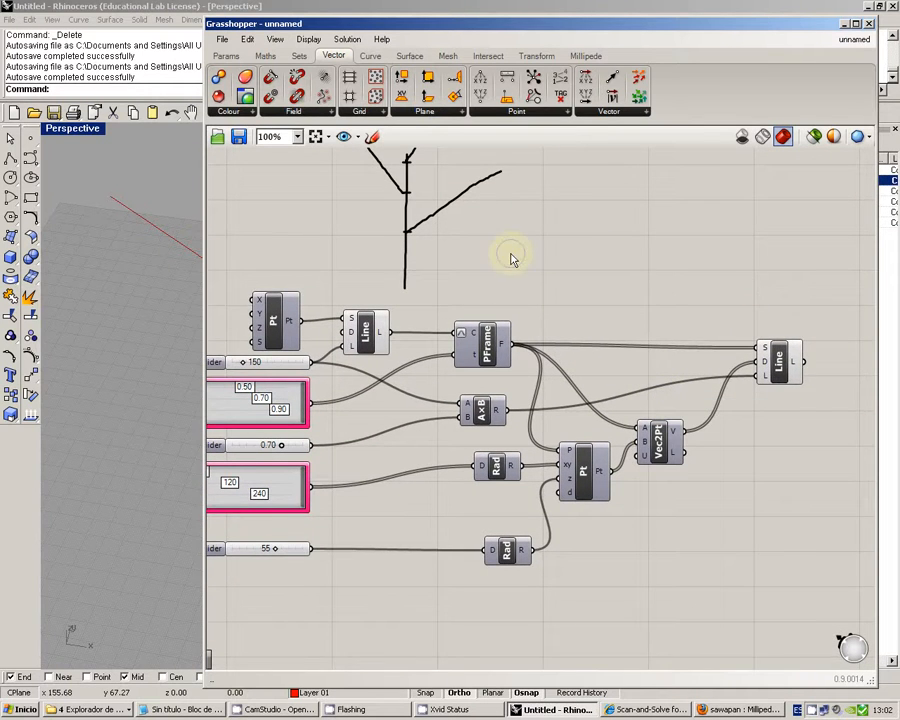
pyautogui.moveTo(510, 258); pyautogui.dragTo(528, 284, button='right')
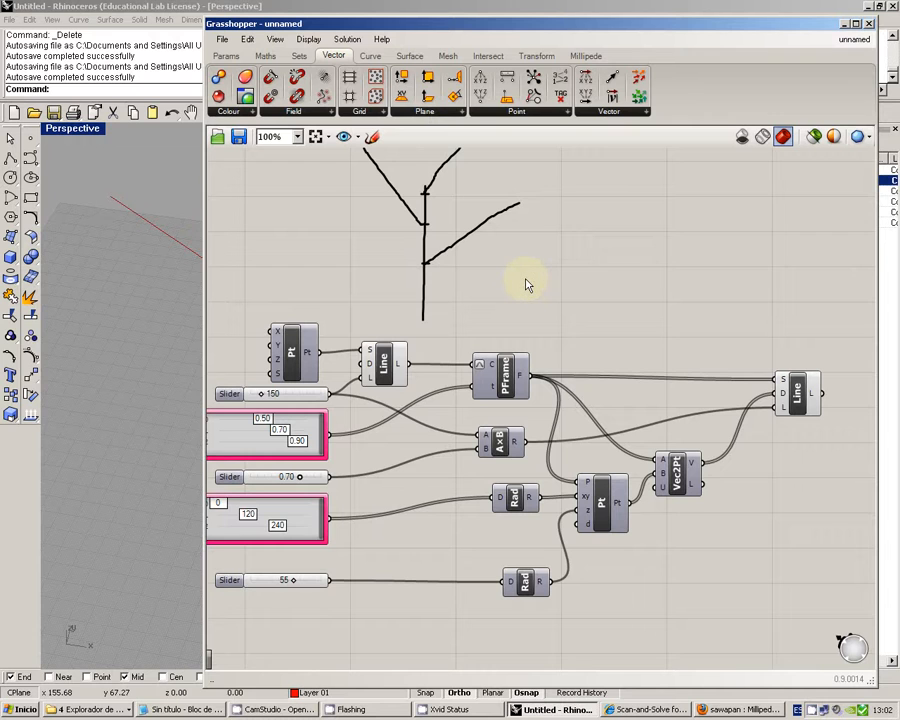
pyautogui.moveTo(527, 283); pyautogui.dragTo(509, 308, button='right')
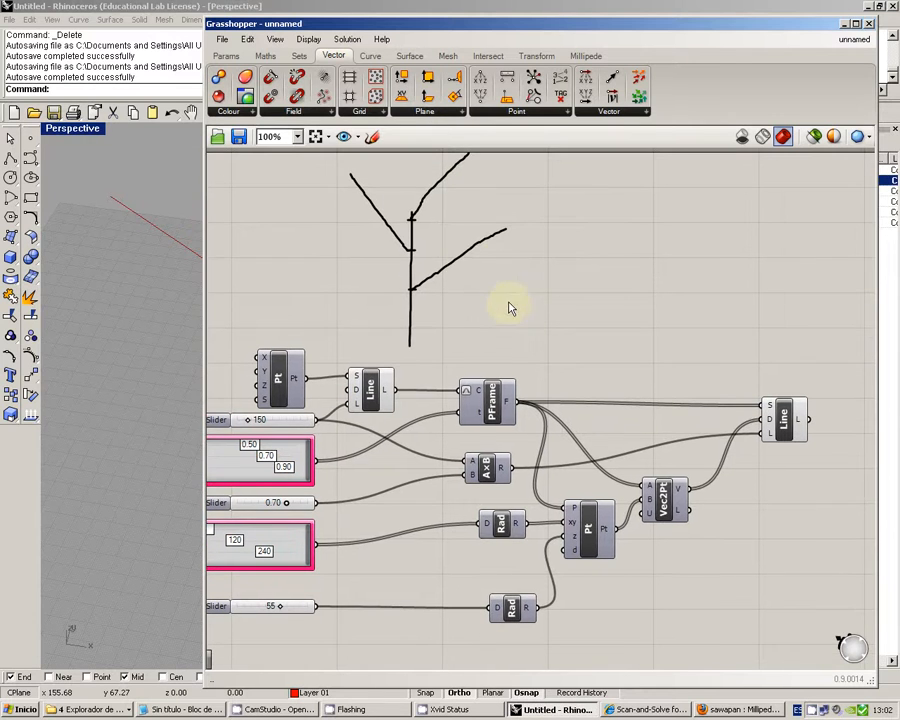
pyautogui.click(225, 57)
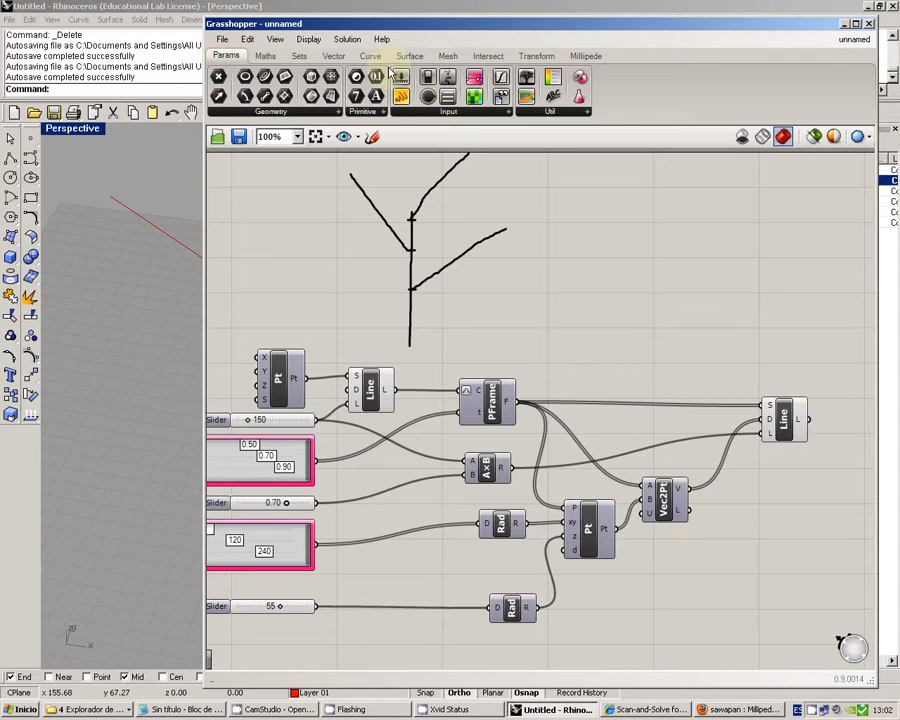
pyautogui.click(372, 136)
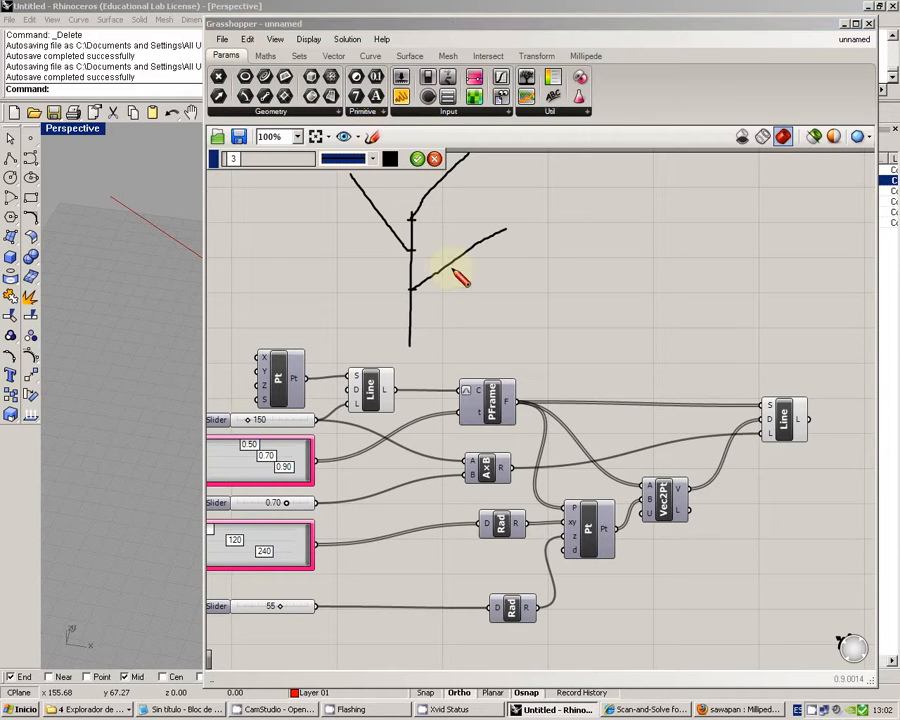
pyautogui.moveTo(447, 284); pyautogui.dragTo(487, 277)
pyautogui.moveTo(463, 214); pyautogui.dragTo(492, 243)
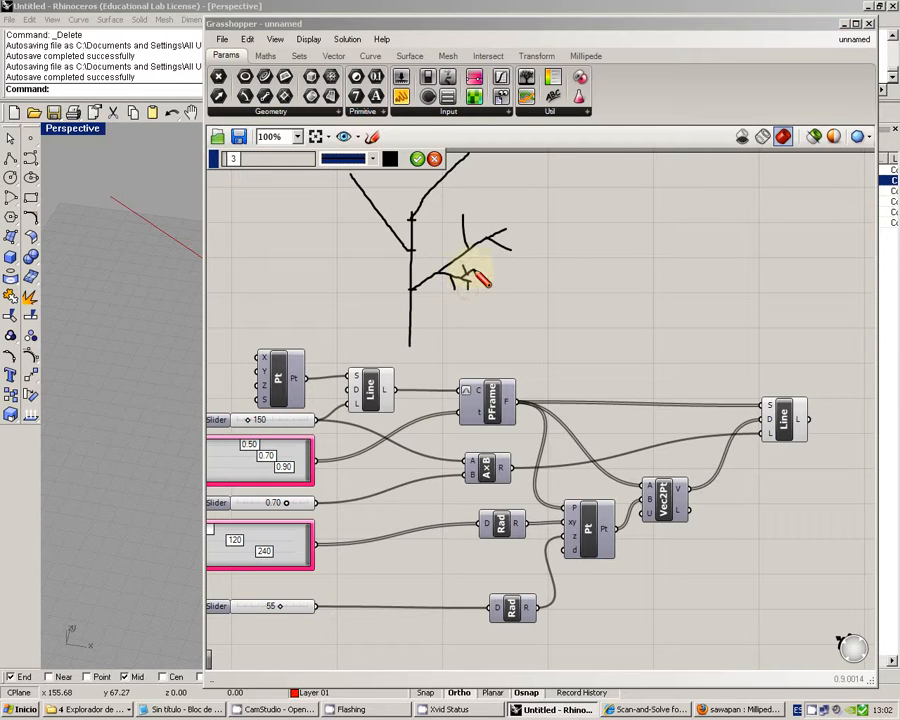
pyautogui.moveTo(474, 268); pyautogui.dragTo(469, 285)
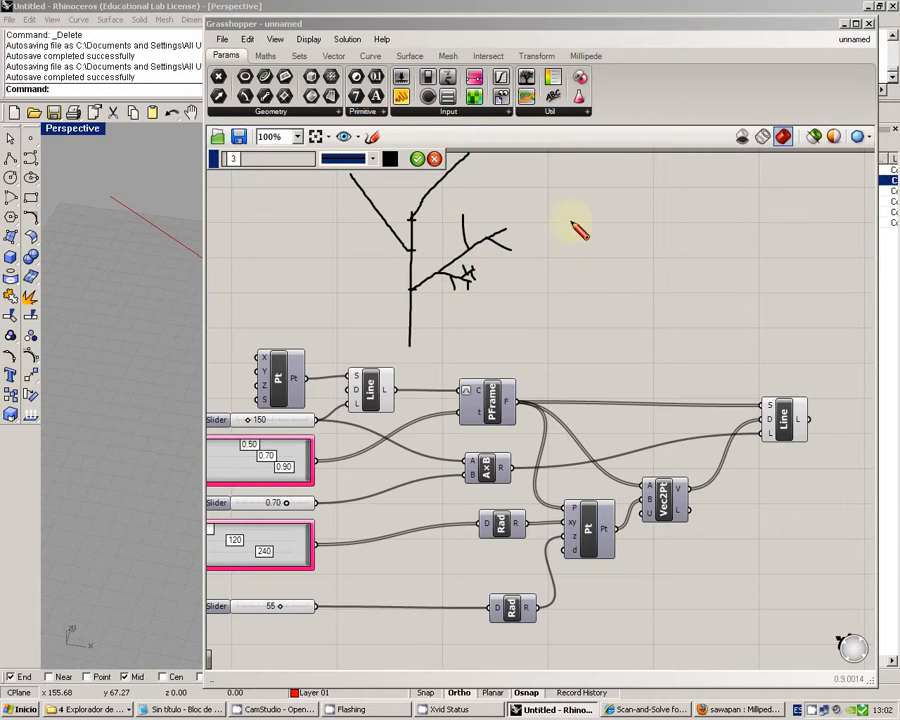
pyautogui.click(417, 158)
# Shift the A×B multiplication, trunk Line and PFrame components to free space between the trunk Line and PFrame.
pyautogui.moveTo(582, 305)
pyautogui.mouseDown(button='right')
pyautogui.moveTo(624, 249)
pyautogui.moveTo(623, 275)
pyautogui.moveTo(621, 261)
pyautogui.moveTo(603, 275)
pyautogui.moveTo(574, 265)
pyautogui.mouseUp(button='right')
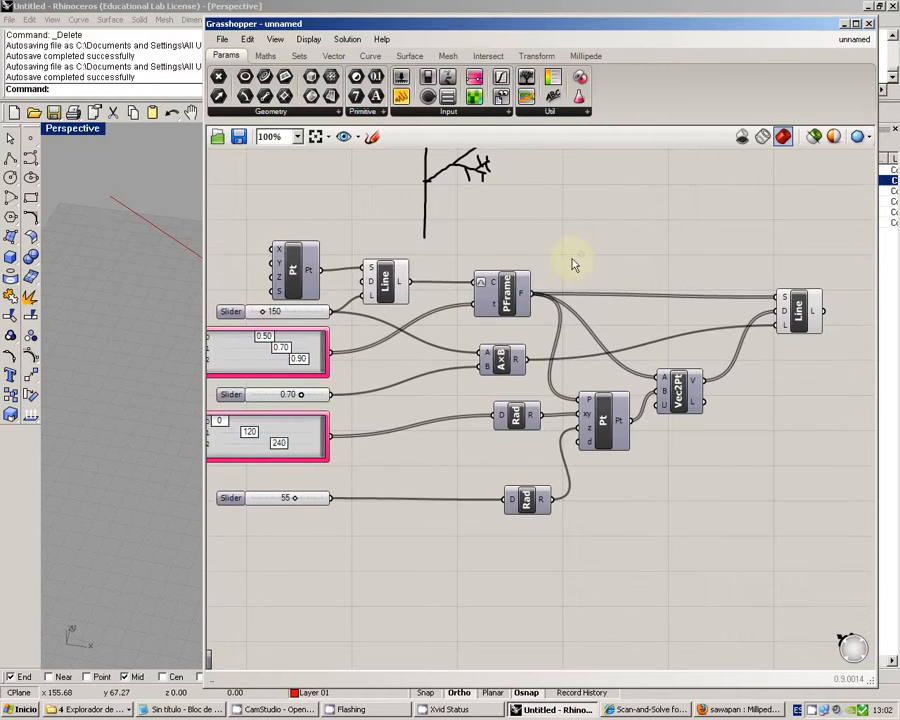
pyautogui.moveTo(593, 421); pyautogui.dragTo(613, 428, button='right')
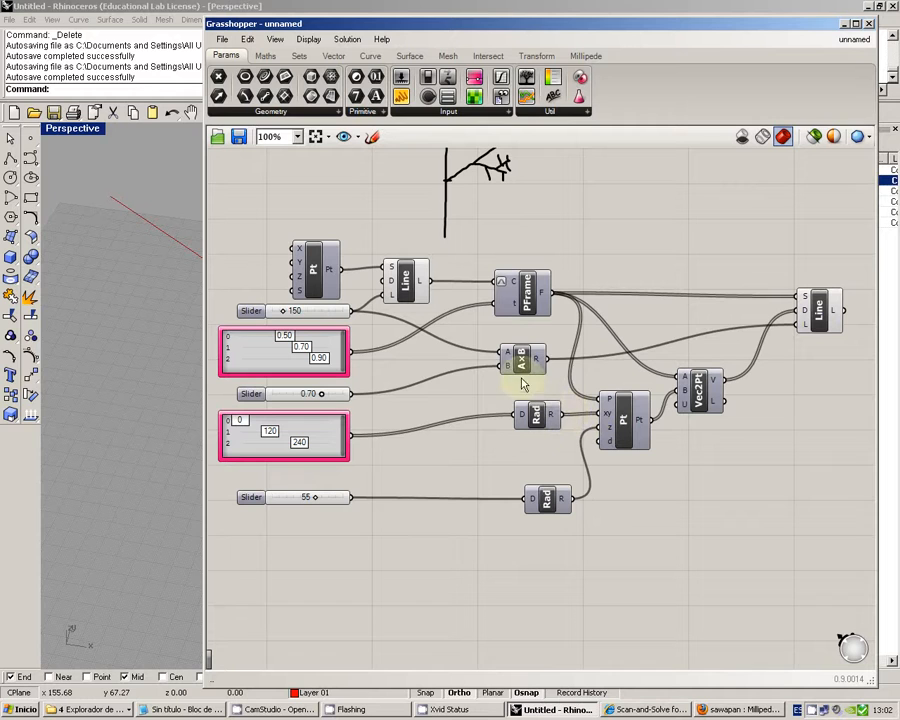
pyautogui.moveTo(523, 361); pyautogui.dragTo(533, 372)
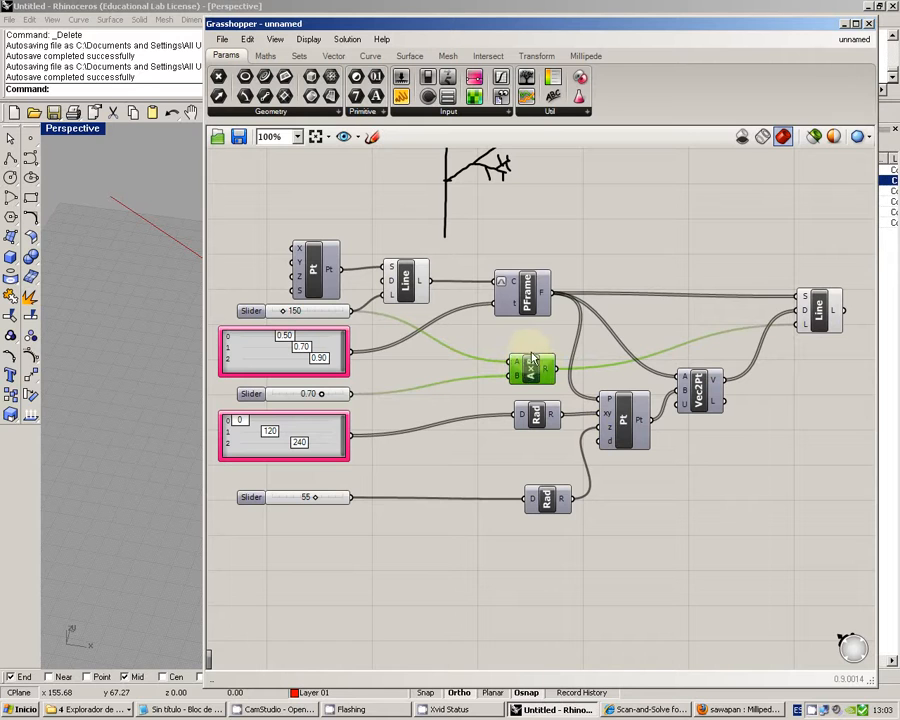
pyautogui.moveTo(491, 362); pyautogui.dragTo(503, 364, button='right')
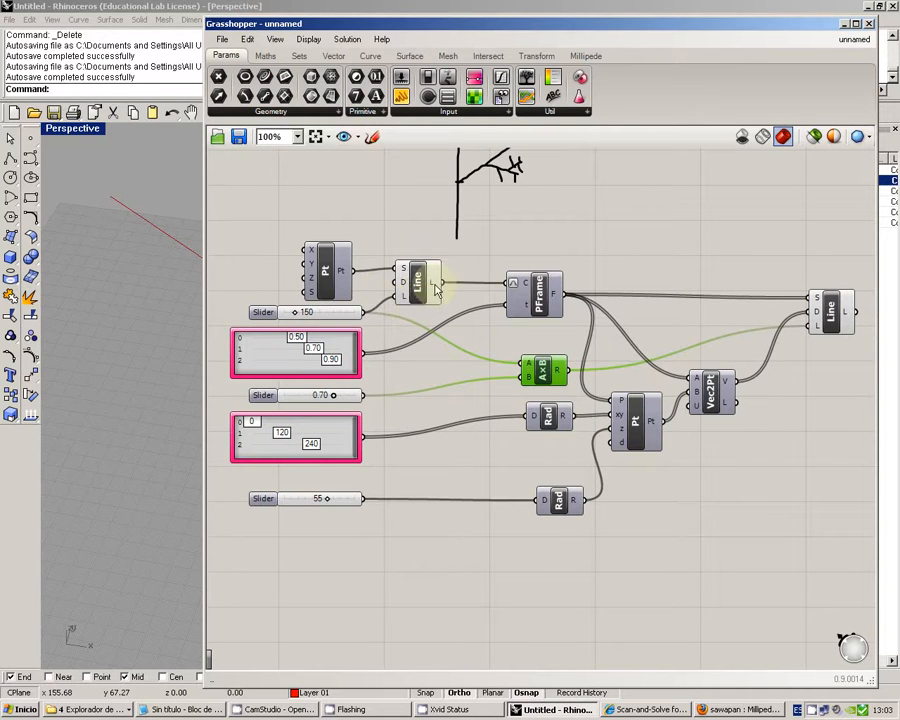
pyautogui.moveTo(479, 259); pyautogui.dragTo(479, 354, button='right')
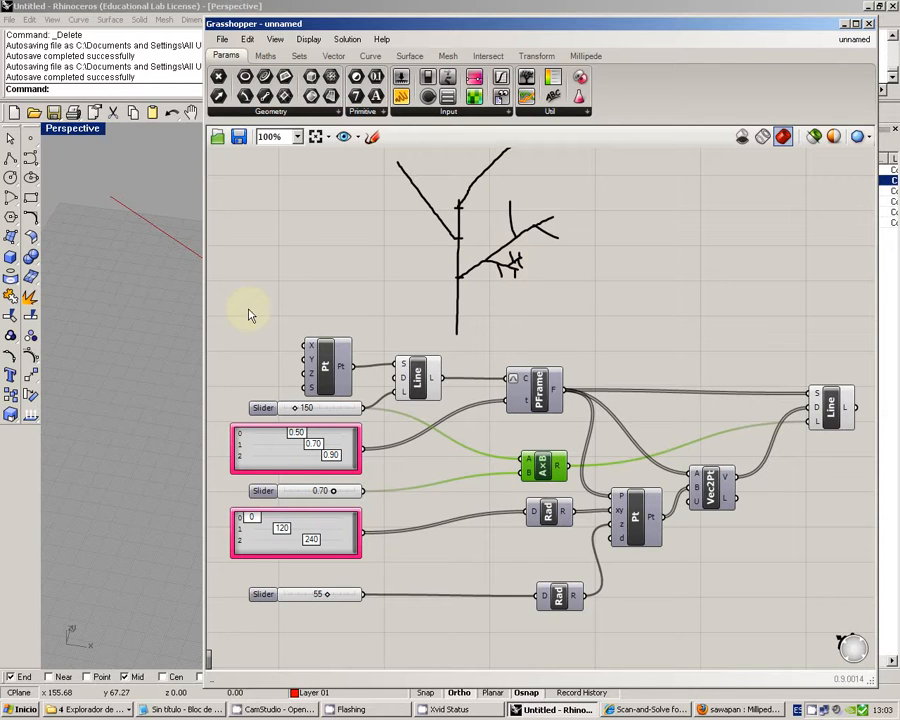
pyautogui.moveTo(365, 374); pyautogui.dragTo(375, 312, button='right')
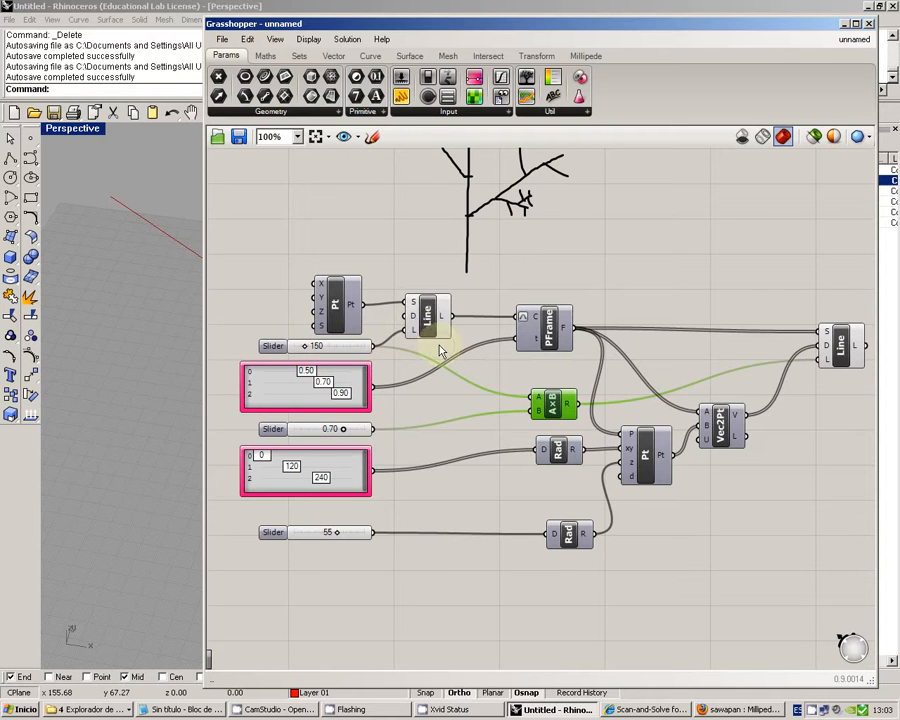
pyautogui.moveTo(446, 338); pyautogui.dragTo(407, 322, button='right')
pyautogui.moveTo(405, 308)
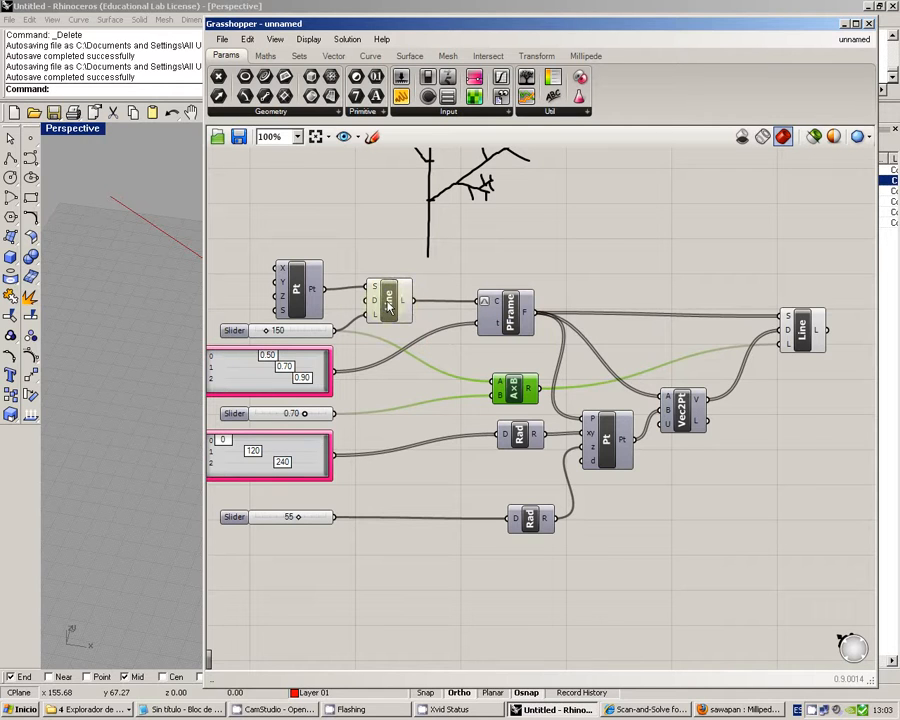
pyautogui.moveTo(389, 307); pyautogui.dragTo(379, 307)
pyautogui.moveTo(396, 311)
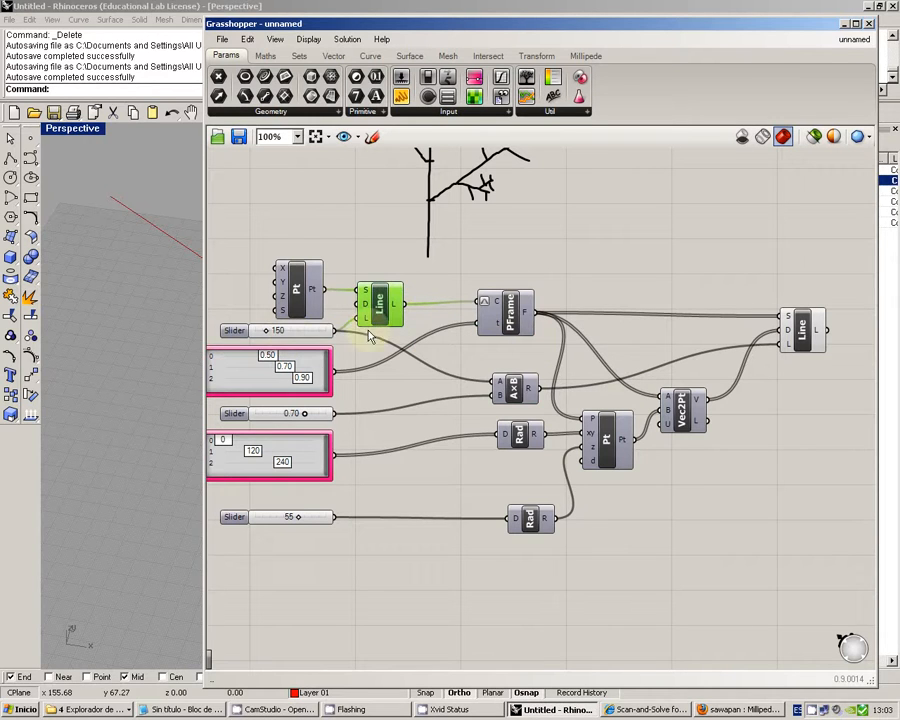
pyautogui.moveTo(507, 312); pyautogui.dragTo(537, 315)
# Add a Length component fed by the trunk Line and connect its output to multiplication input A, replacing the 150 slider.
pyautogui.doubleClick(452, 350)
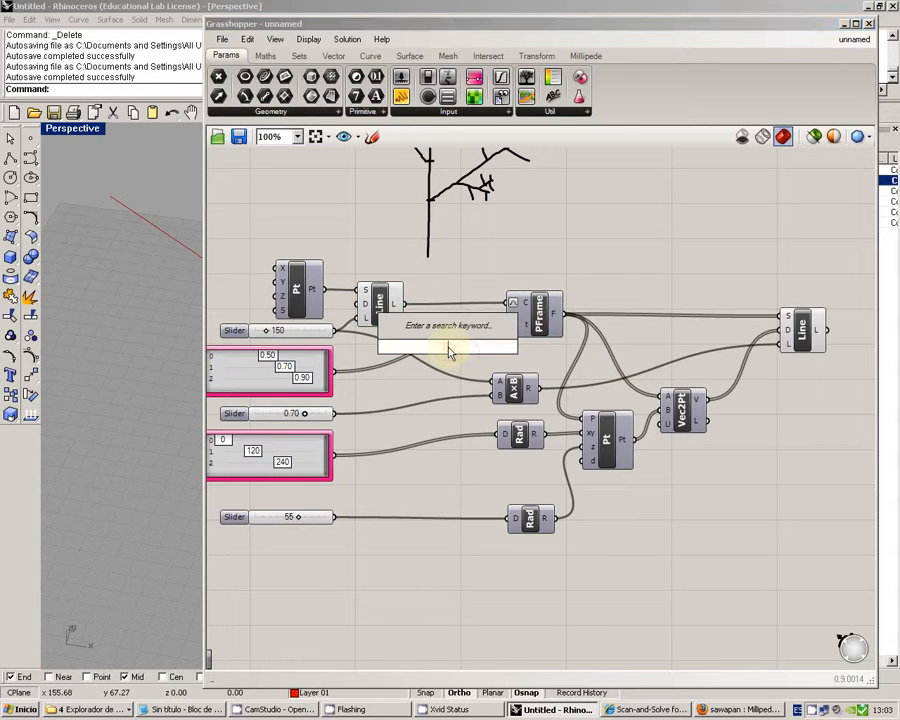
pyautogui.write('len')
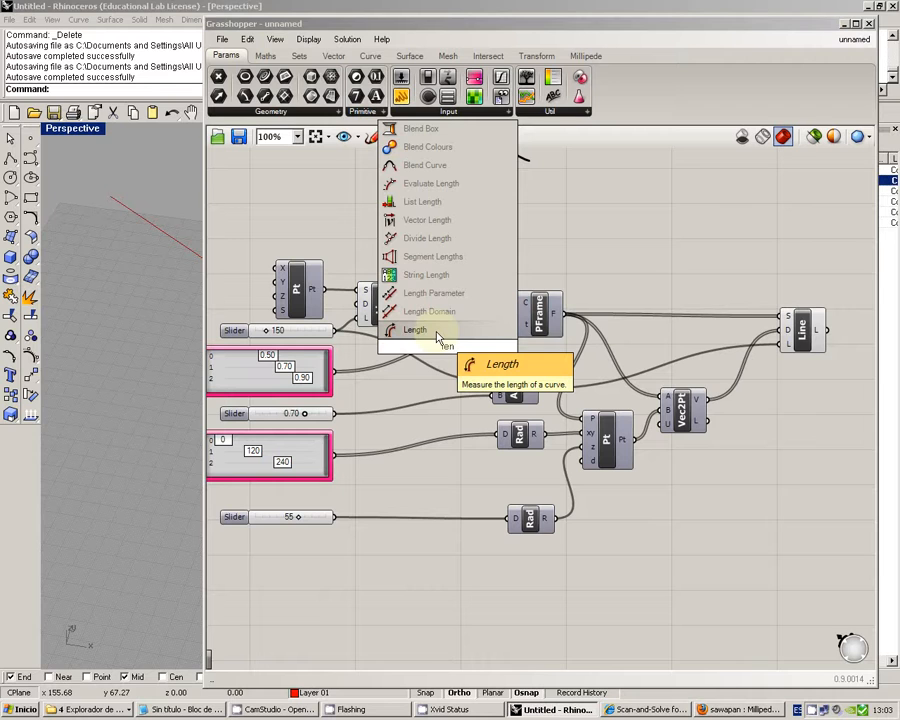
pyautogui.click(436, 331)
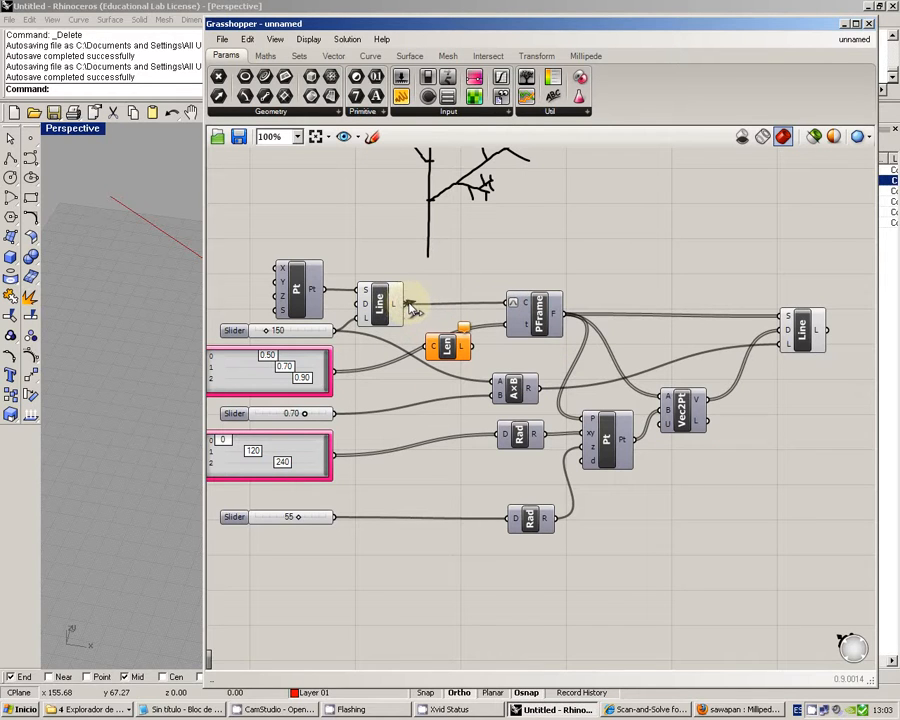
pyautogui.moveTo(405, 304); pyautogui.dragTo(441, 380)
pyautogui.click(477, 350)
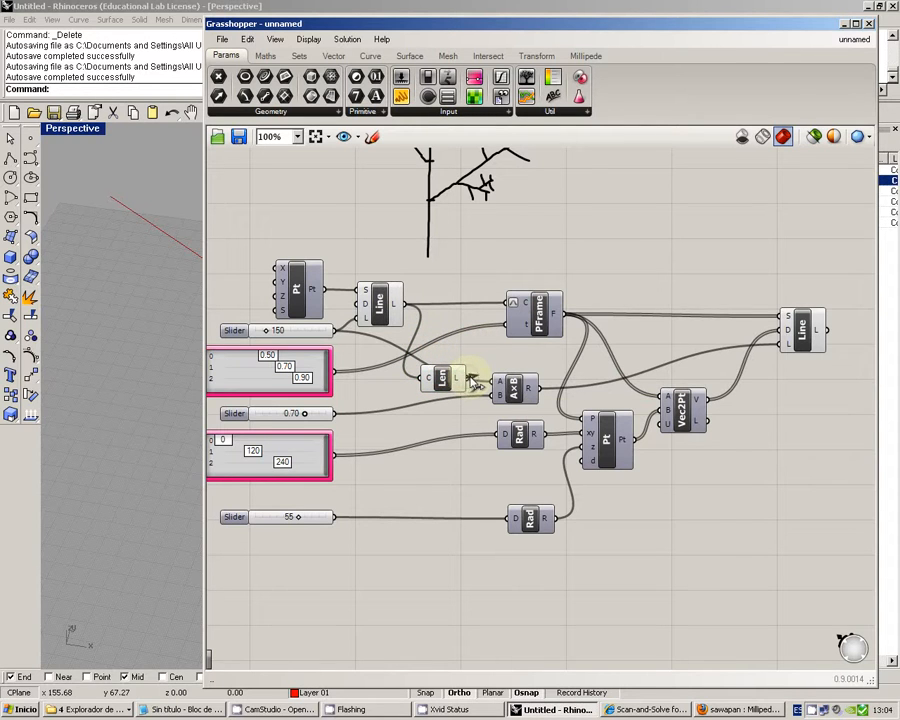
pyautogui.moveTo(443, 381)
pyautogui.mouseDown()
pyautogui.moveTo(455, 382)
pyautogui.moveTo(449, 377)
pyautogui.mouseUp()
pyautogui.click(476, 357)
# Turn off the preview of the Length component fed by the trunk Line.
pyautogui.moveTo(466, 379)
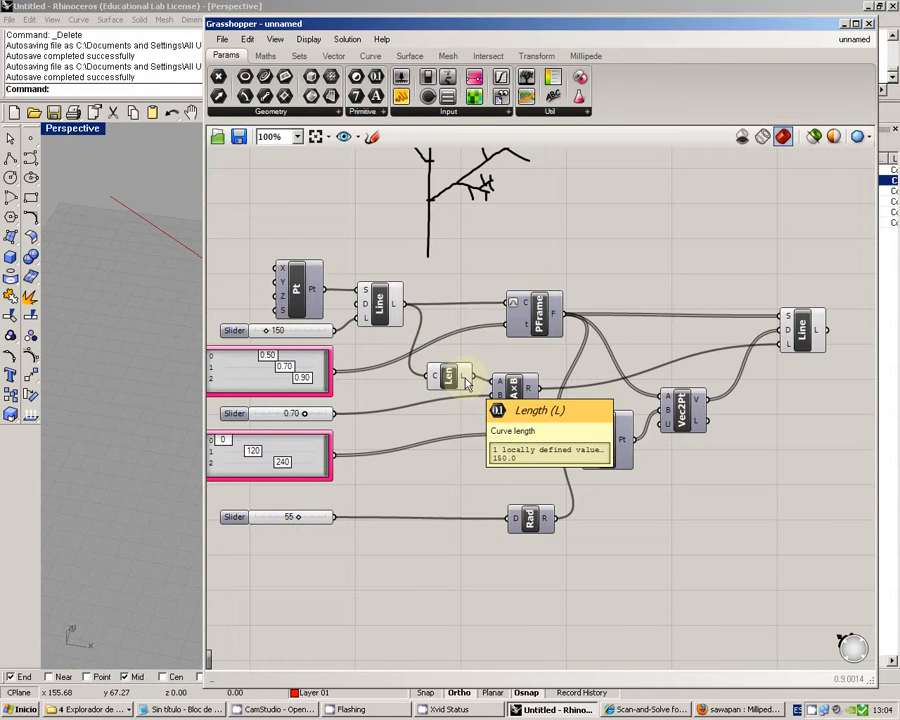
pyautogui.rightClick(450, 377)
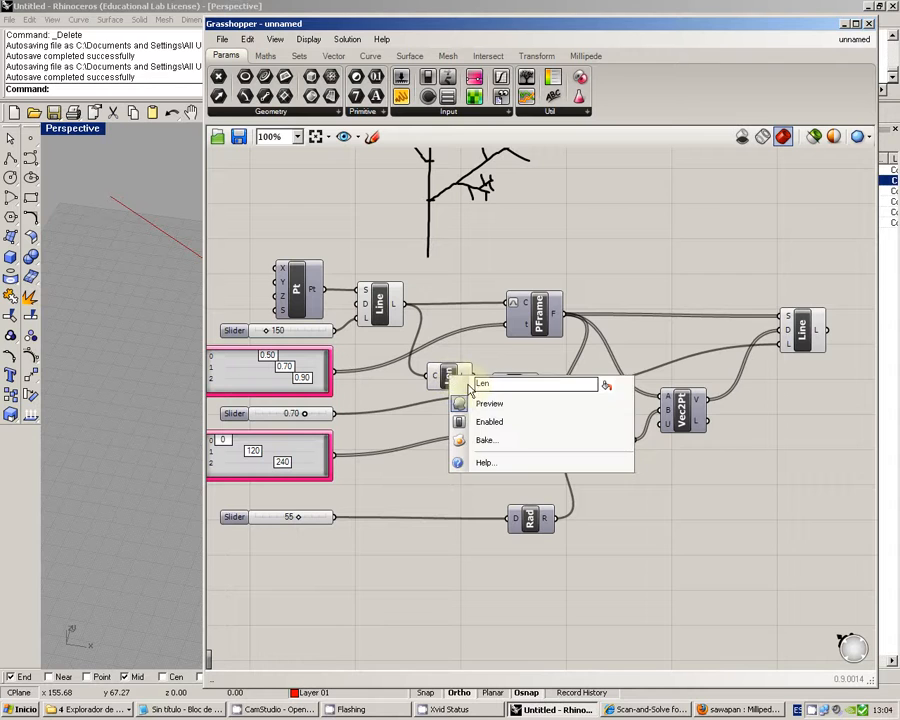
pyautogui.click(488, 404)
pyautogui.click(451, 376)
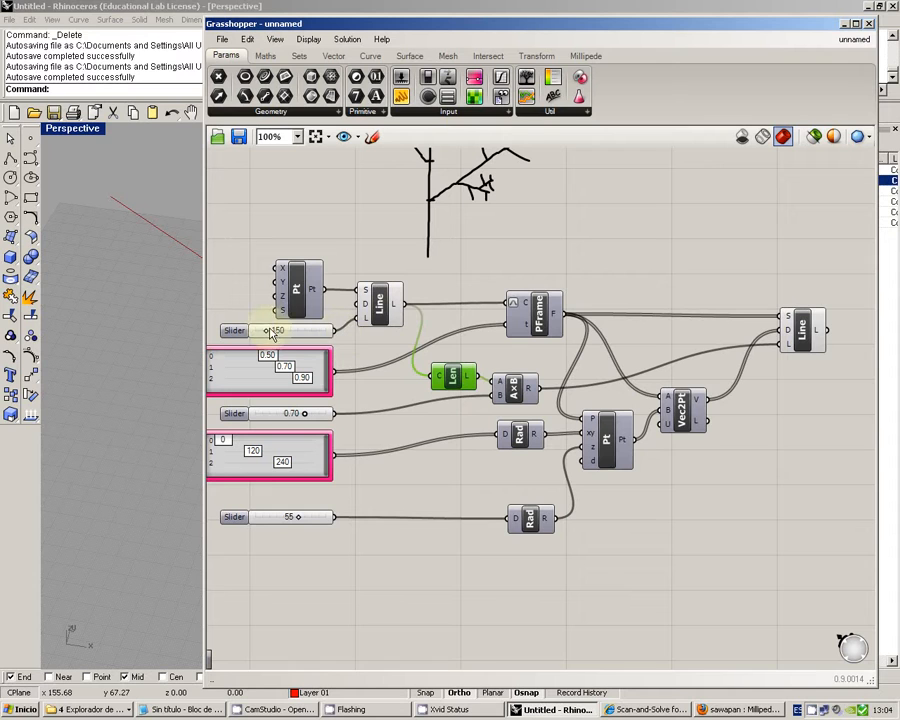
# Try placing Length under PFrame, Vec2Pt lower beside the polar Point, and the A×B multiplication close to the branch Line.
pyautogui.moveTo(440, 296); pyautogui.dragTo(447, 293, button='right')
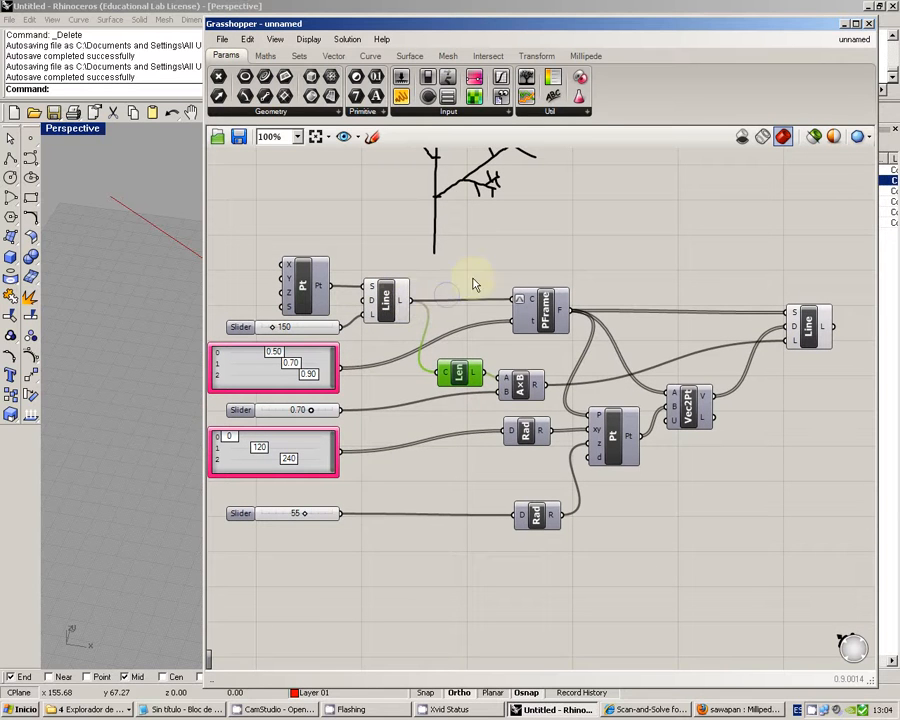
pyautogui.moveTo(499, 270); pyautogui.dragTo(516, 268, button='right')
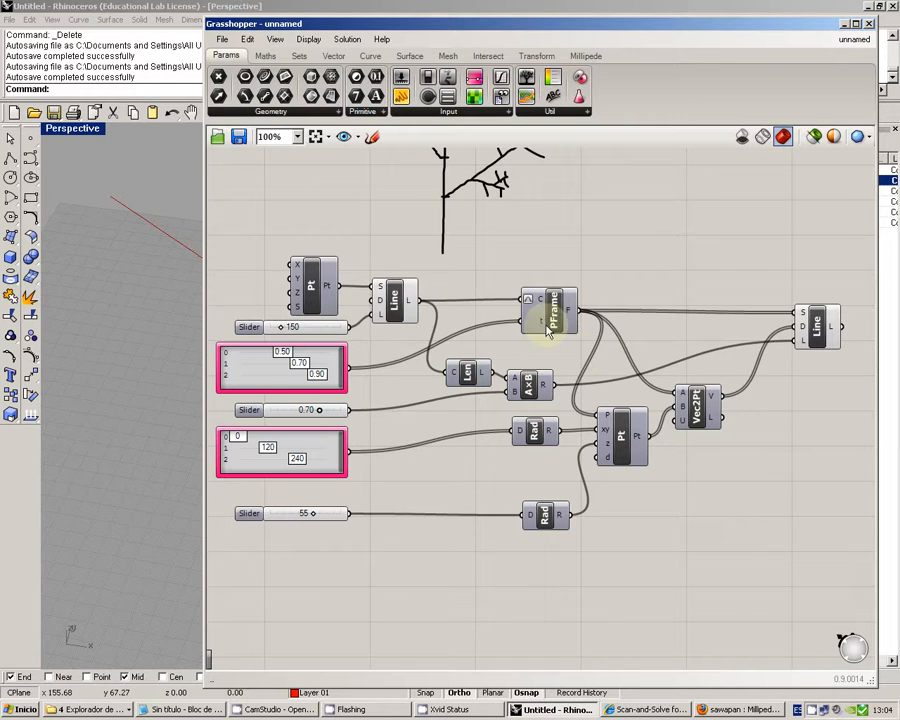
pyautogui.moveTo(630, 375); pyautogui.dragTo(598, 369, button='right')
pyautogui.click(526, 355)
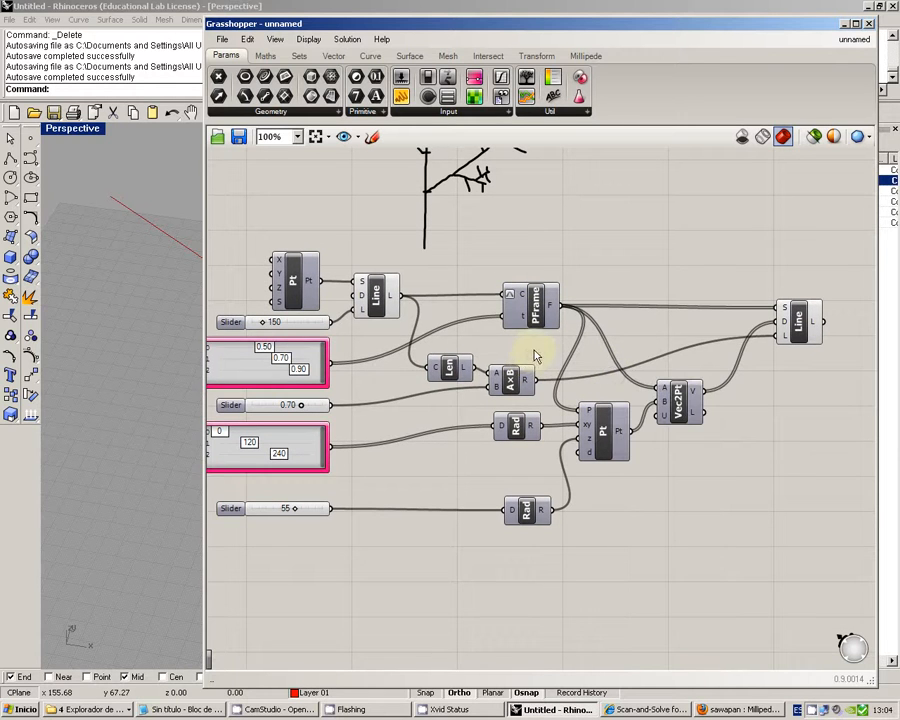
pyautogui.moveTo(530, 352)
pyautogui.mouseDown()
pyautogui.moveTo(436, 398)
pyautogui.moveTo(538, 350)
pyautogui.mouseUp()
pyautogui.click(733, 453)
pyautogui.moveTo(688, 404); pyautogui.dragTo(683, 426)
pyautogui.moveTo(589, 358); pyautogui.dragTo(710, 336)
pyautogui.click(652, 370)
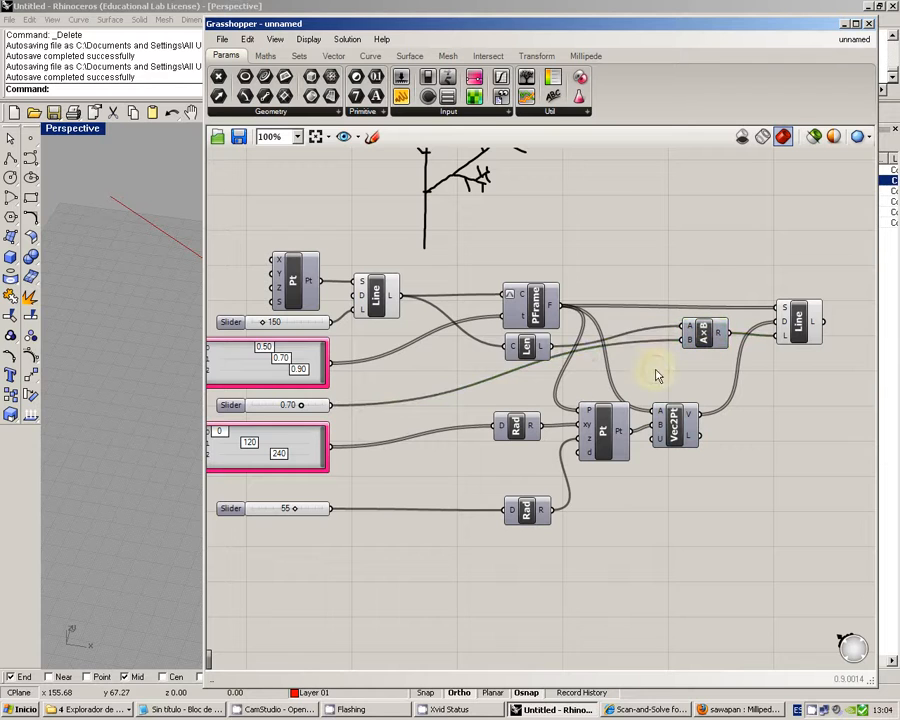
# Place the A×B multiplication directly below PFrame with the Length component immediately before it.
pyautogui.moveTo(527, 344)
pyautogui.mouseDown()
pyautogui.moveTo(639, 326)
pyautogui.moveTo(540, 344)
pyautogui.mouseUp()
pyautogui.moveTo(700, 337); pyautogui.dragTo(597, 375)
pyautogui.moveTo(632, 340); pyautogui.dragTo(535, 373)
pyautogui.moveTo(597, 376); pyautogui.dragTo(529, 366)
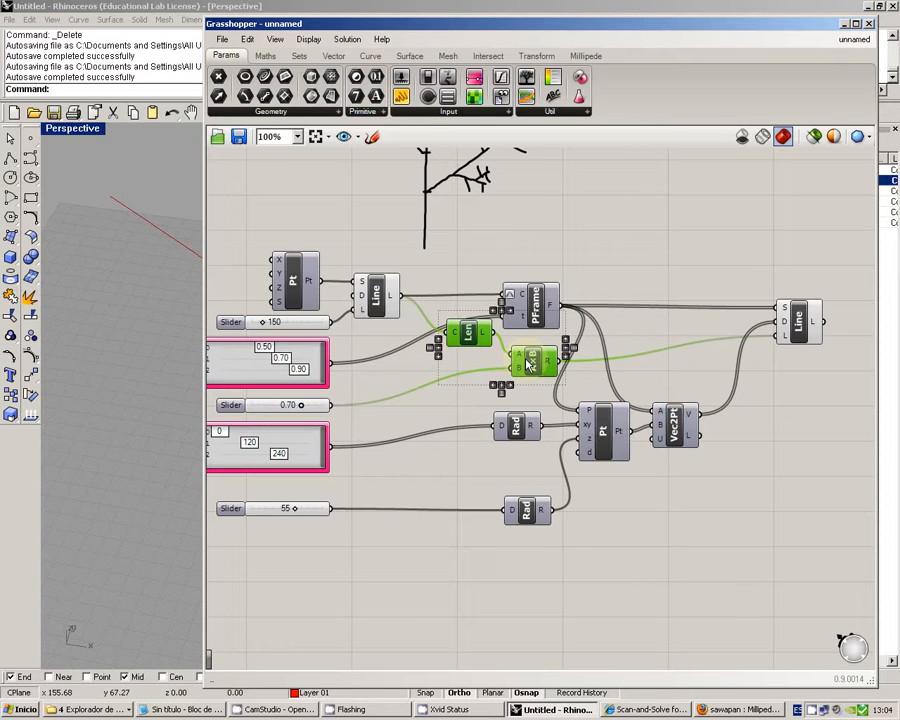
pyautogui.click(610, 322)
pyautogui.moveTo(472, 334); pyautogui.dragTo(481, 355)
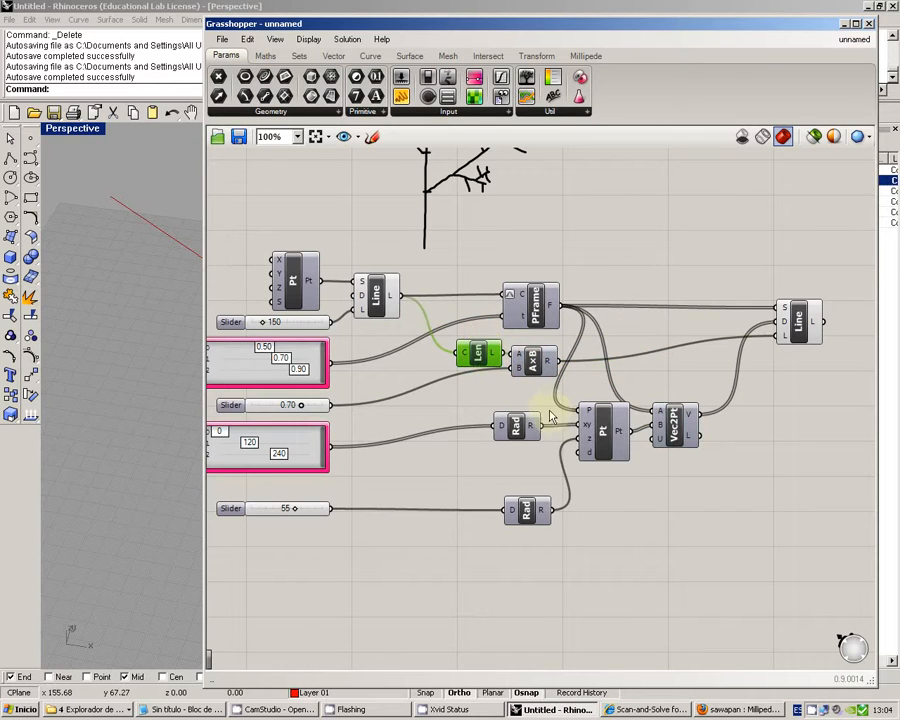
# Stack the two Radians components beside the polar Point beneath the A×B multiplication, and raise Vec2Pt toward the branch Line.
pyautogui.moveTo(549, 416); pyautogui.dragTo(547, 405, button='right')
pyautogui.click(512, 416)
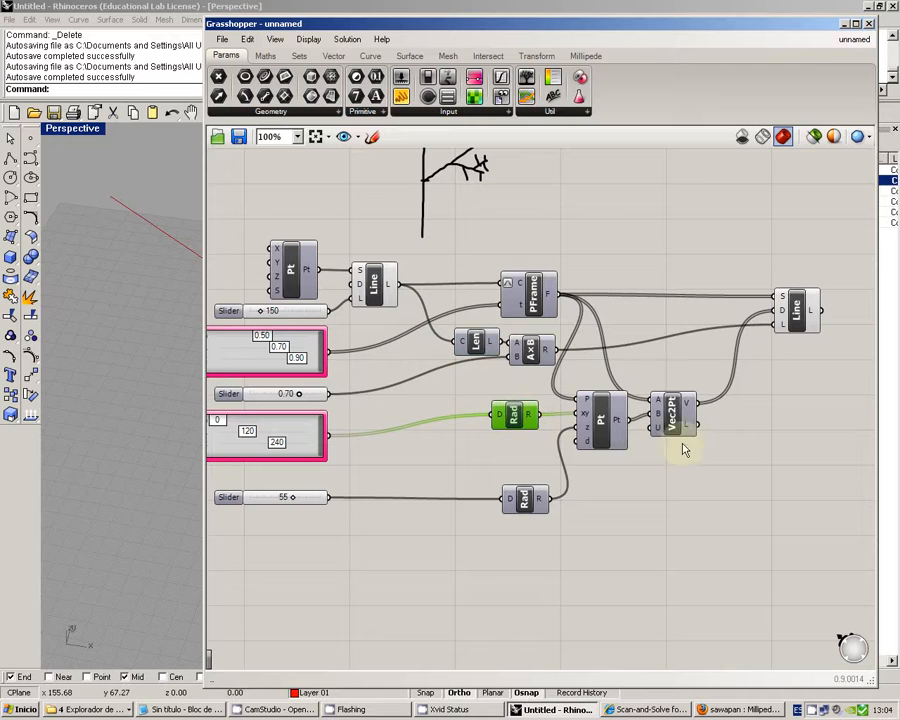
pyautogui.moveTo(673, 414); pyautogui.dragTo(703, 363)
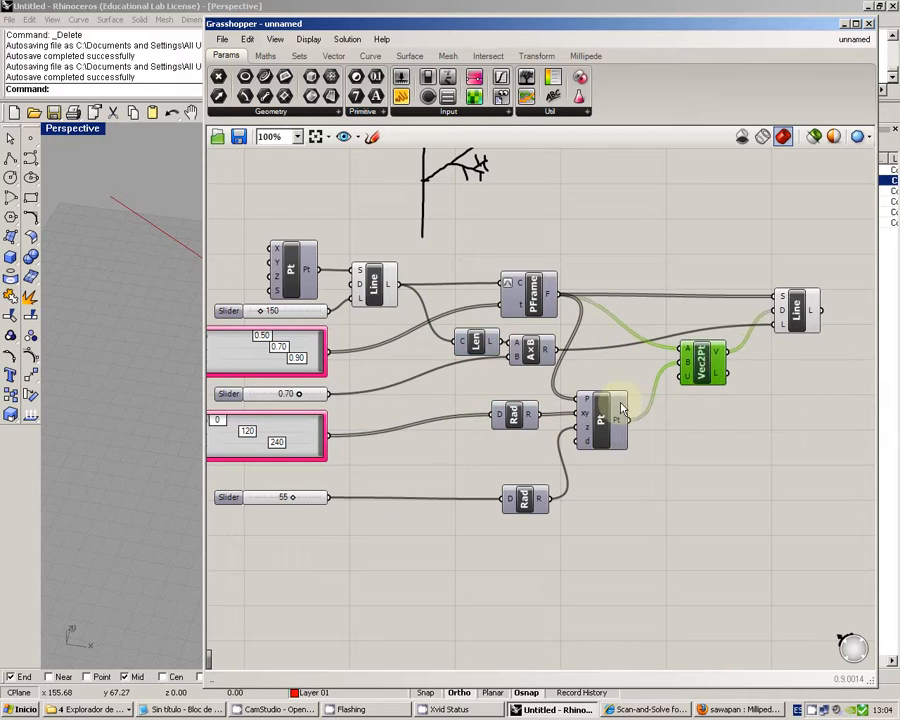
pyautogui.moveTo(533, 417); pyautogui.dragTo(545, 414)
pyautogui.moveTo(540, 502); pyautogui.dragTo(549, 443)
pyautogui.click(620, 502)
pyautogui.moveTo(620, 502); pyautogui.dragTo(505, 392)
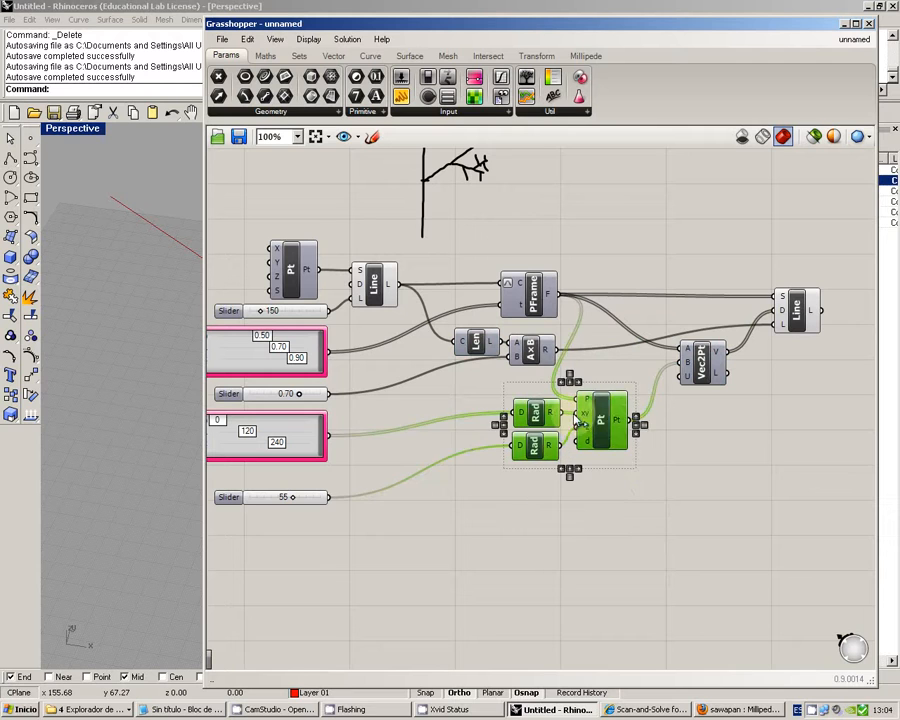
pyautogui.moveTo(606, 420); pyautogui.dragTo(607, 389)
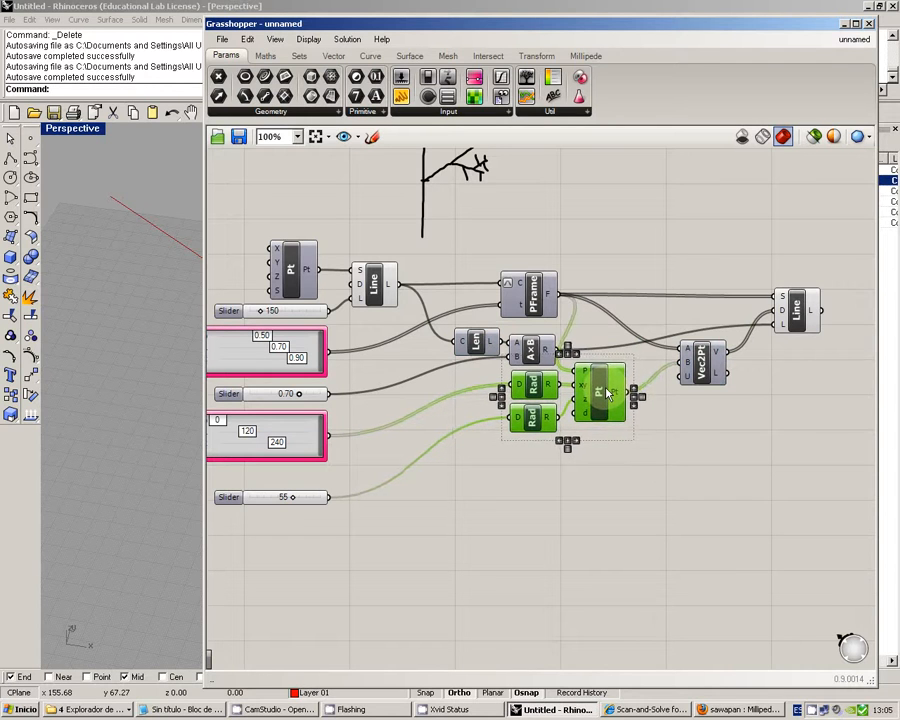
# Align the A×B multiplication and both Radians components in one column, and even out the spacing of polar Point, Vec2Pt and branch Line.
pyautogui.click(591, 450)
pyautogui.moveTo(536, 454); pyautogui.dragTo(525, 336)
pyautogui.click(623, 440)
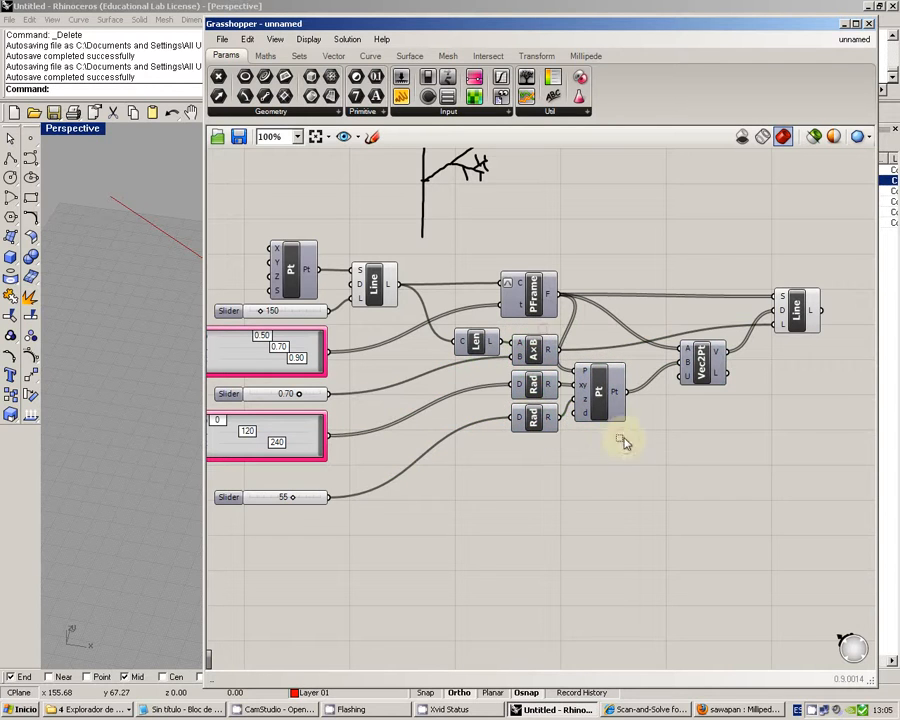
pyautogui.moveTo(605, 400); pyautogui.dragTo(624, 400)
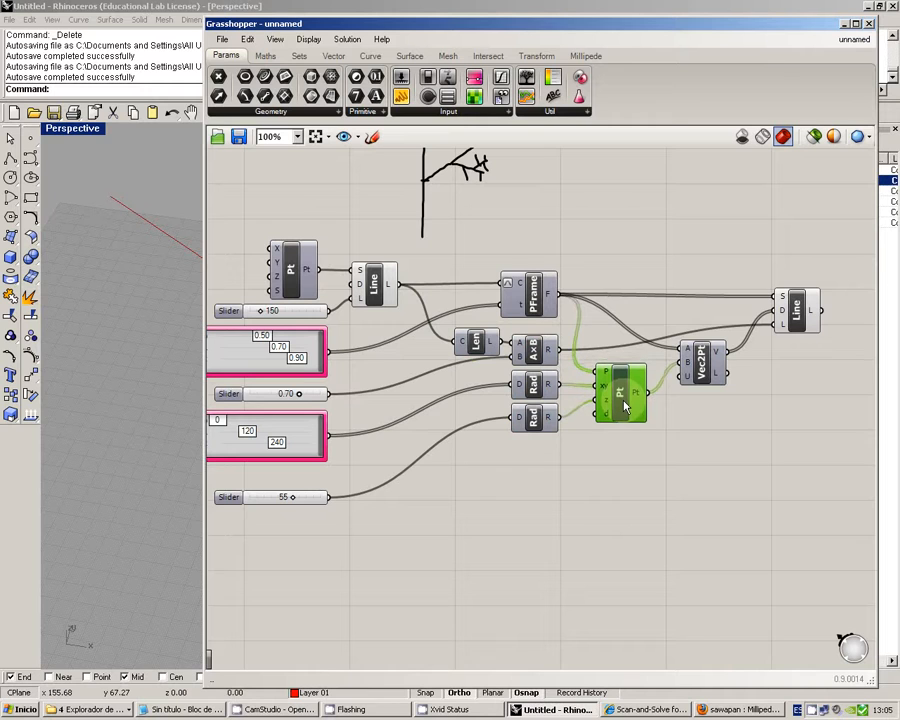
pyautogui.moveTo(707, 365); pyautogui.dragTo(689, 369)
pyautogui.moveTo(786, 328); pyautogui.dragTo(764, 326)
pyautogui.click(783, 417)
pyautogui.moveTo(767, 451); pyautogui.dragTo(707, 451, button='right')
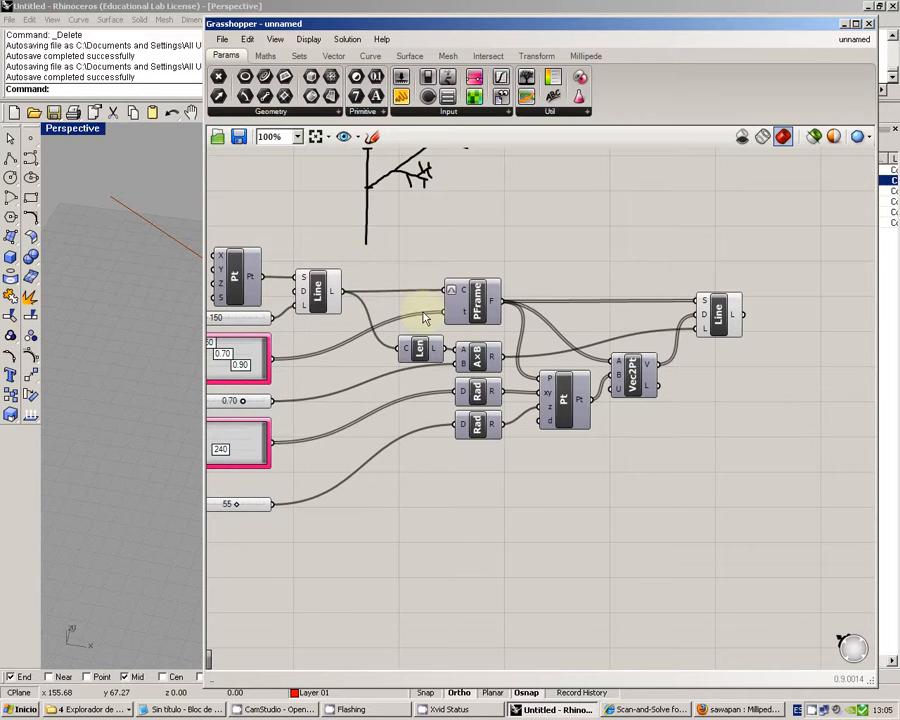
pyautogui.moveTo(393, 377); pyautogui.dragTo(476, 342, button='right')
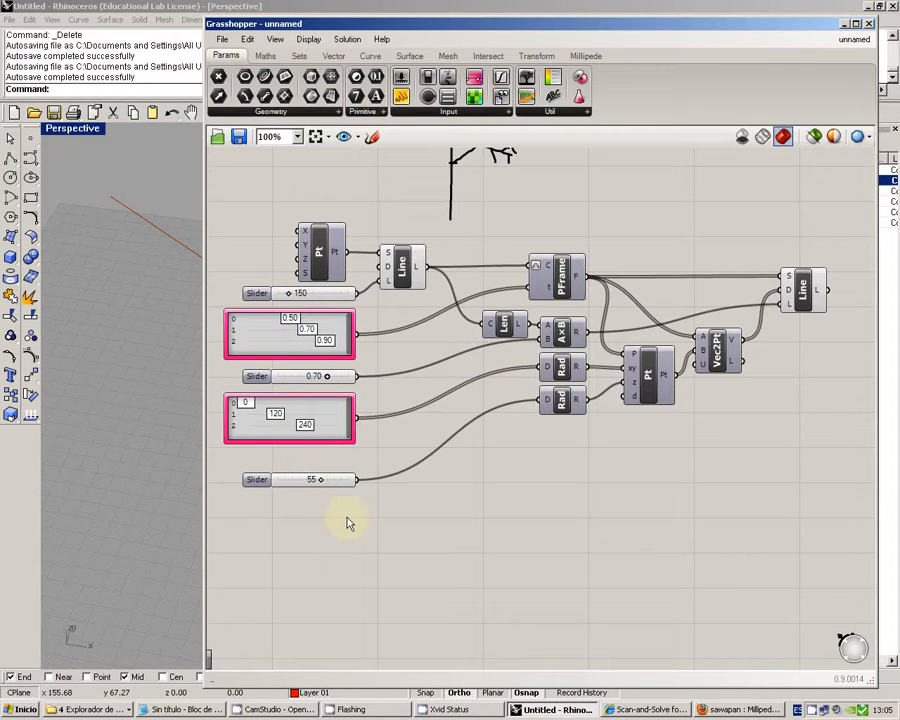
pyautogui.moveTo(348, 517); pyautogui.dragTo(290, 290)
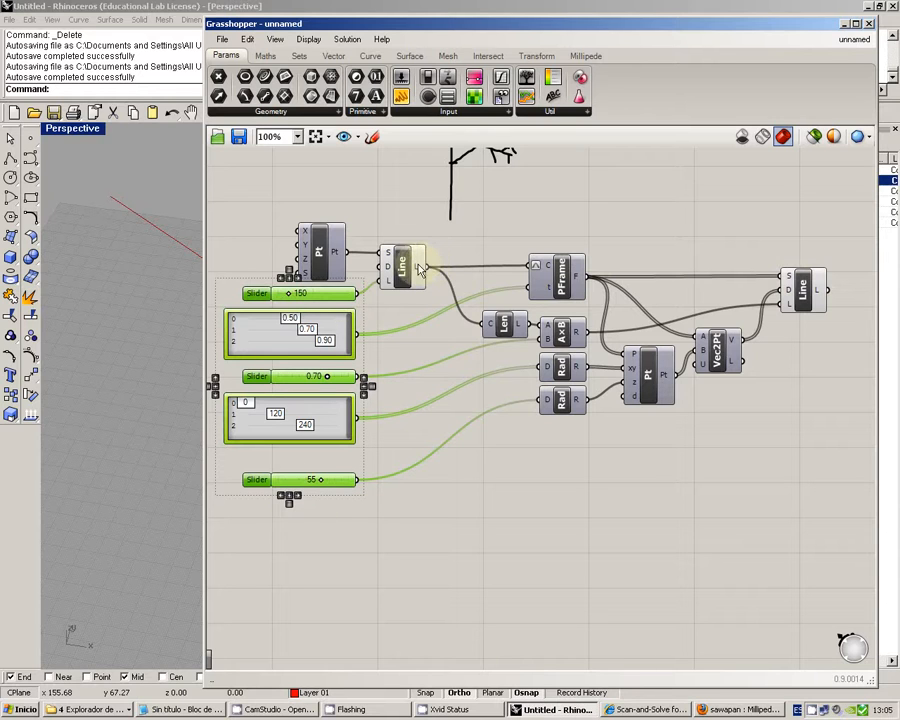
pyautogui.moveTo(421, 268)
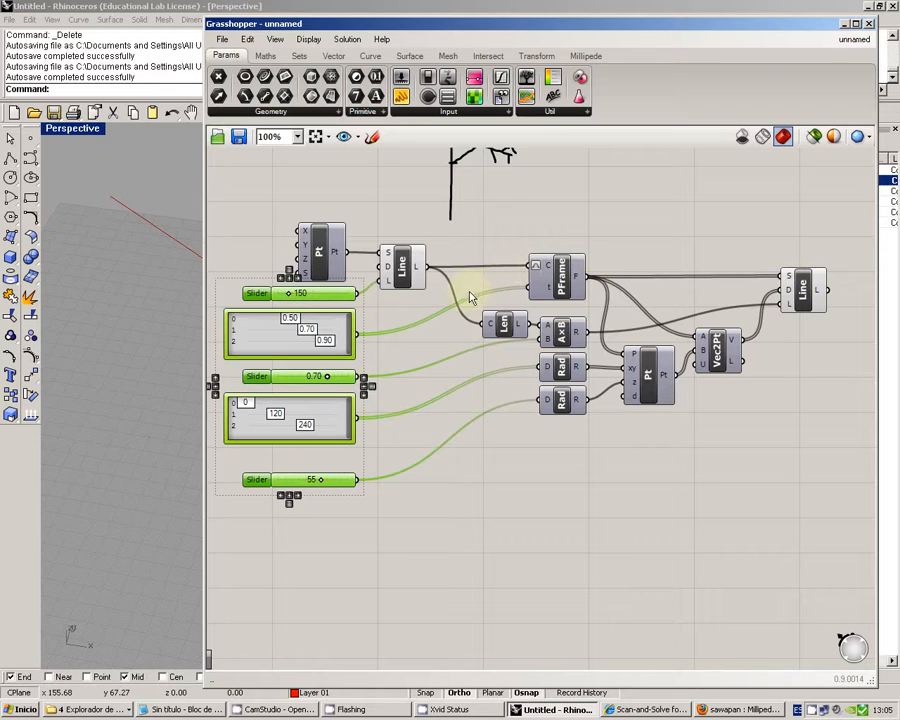
pyautogui.click(462, 283)
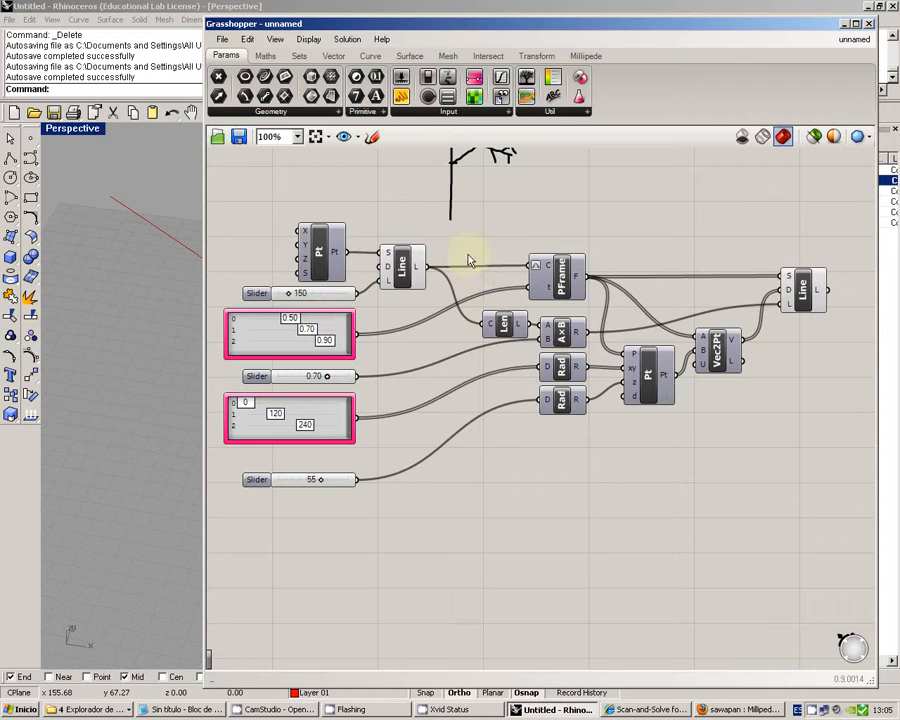
# Insert a Curve parameter fed by the trunk Line, transferring the Line's existing connections to PFrame and Length onto its output.
pyautogui.doubleClick(479, 253)
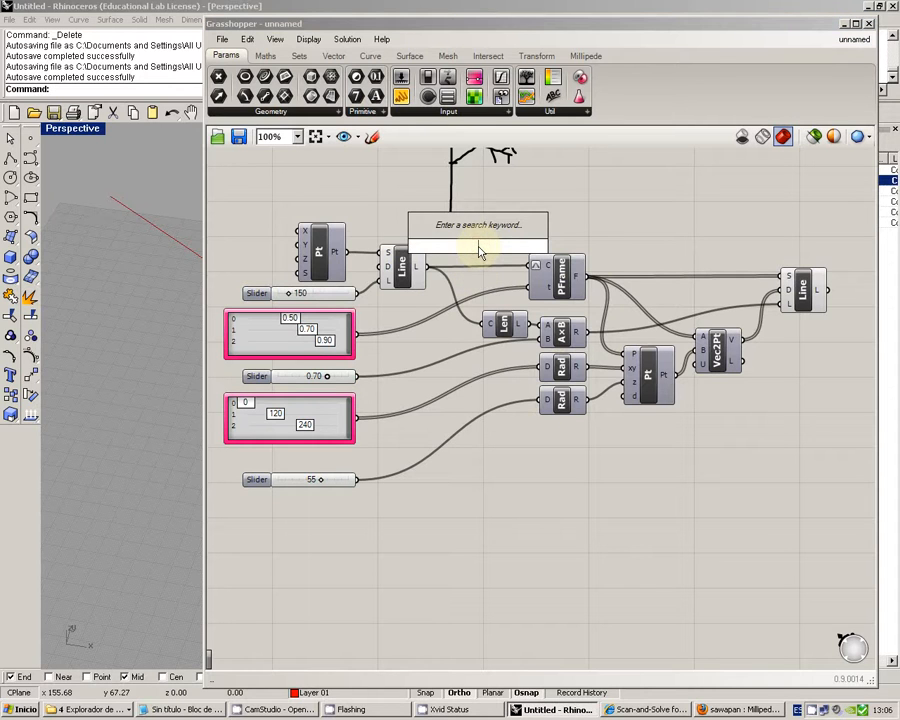
pyautogui.write('crv')
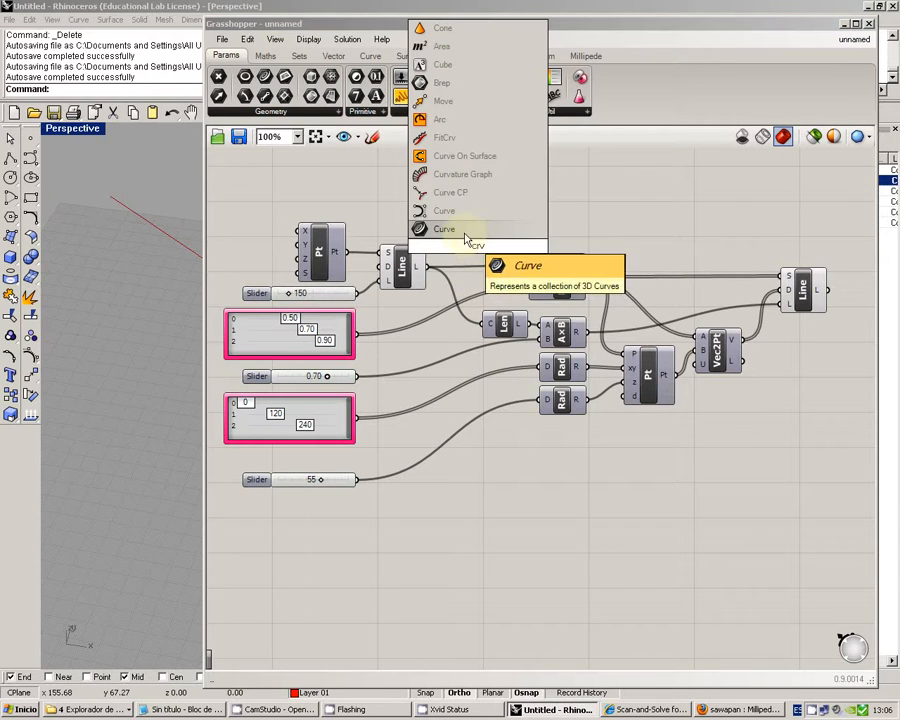
pyautogui.click(465, 238)
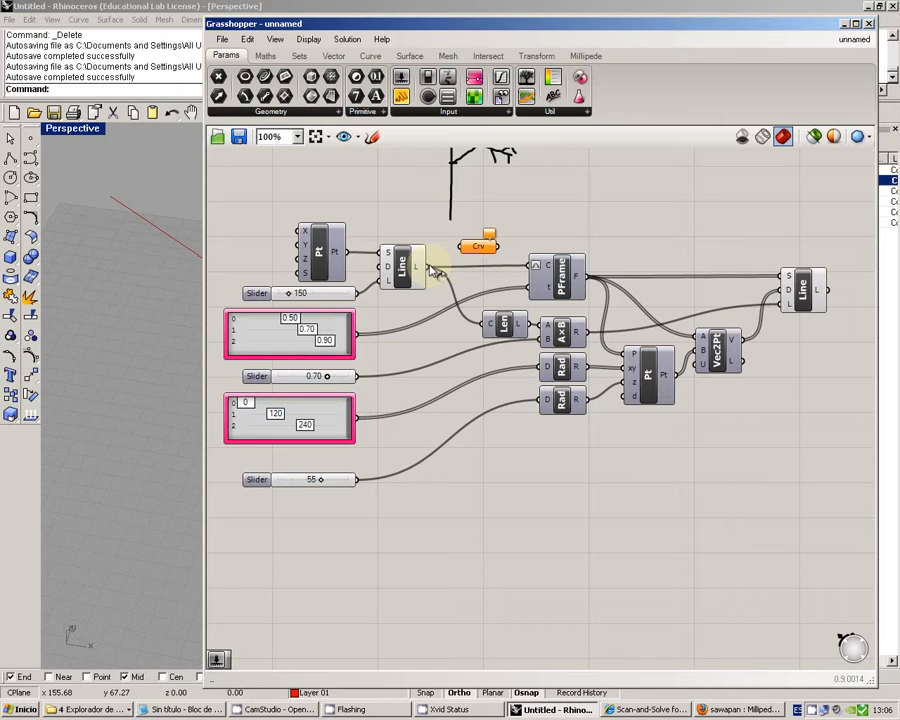
pyautogui.moveTo(432, 270); pyautogui.dragTo(510, 250)
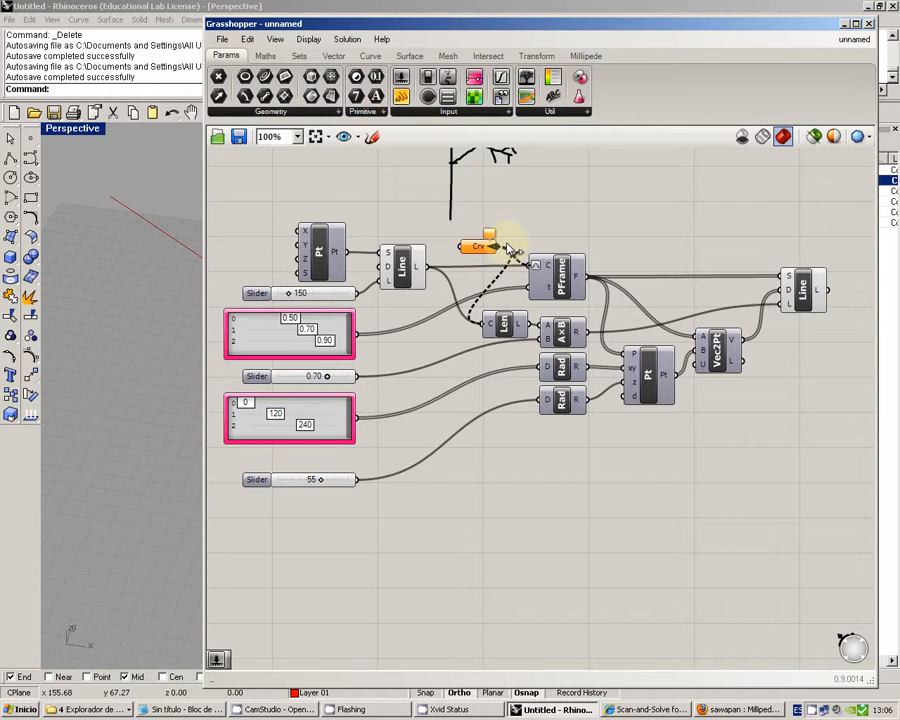
pyautogui.moveTo(510, 250); pyautogui.dragTo(471, 270)
pyautogui.click(478, 252)
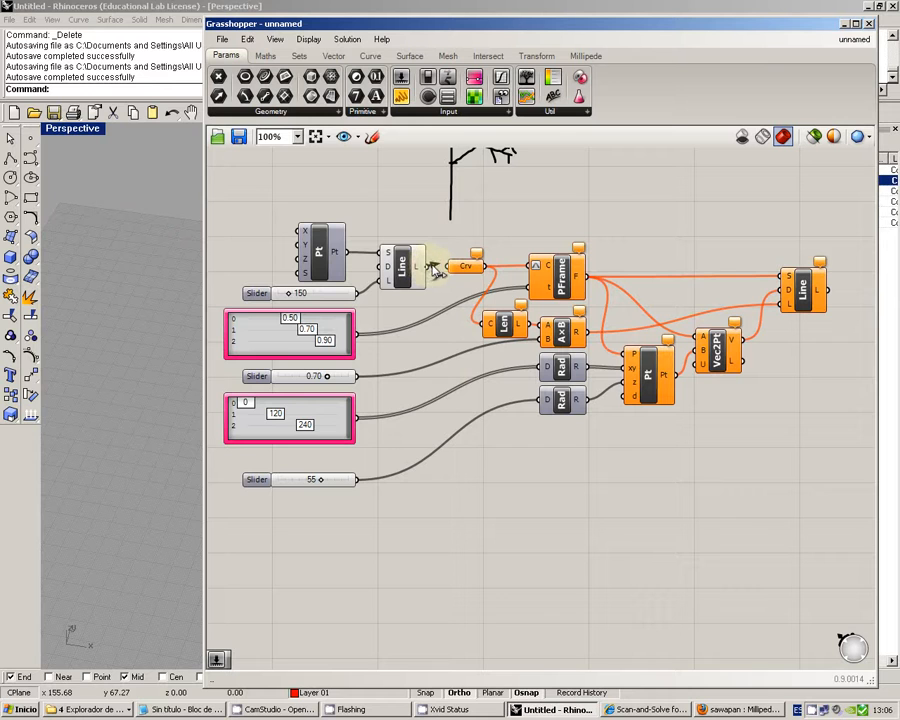
pyautogui.moveTo(430, 267); pyautogui.dragTo(450, 266)
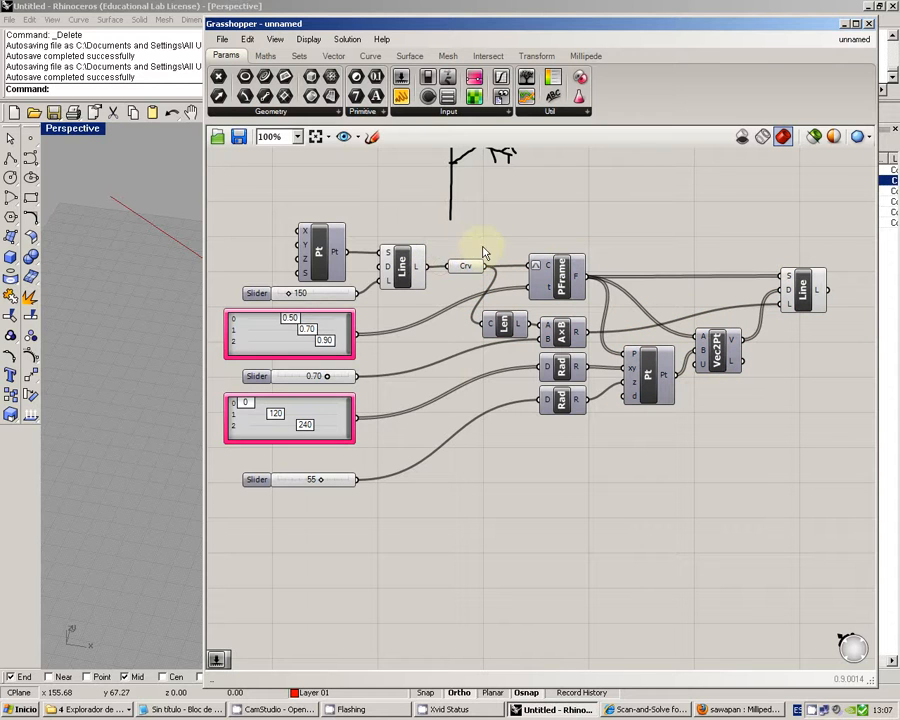
# Turn off the preview of the Curve parameter between the trunk Line and PFrame.
pyautogui.moveTo(207, 323)
pyautogui.mouseDown()
pyautogui.moveTo(201, 315)
pyautogui.moveTo(209, 317)
pyautogui.mouseUp()
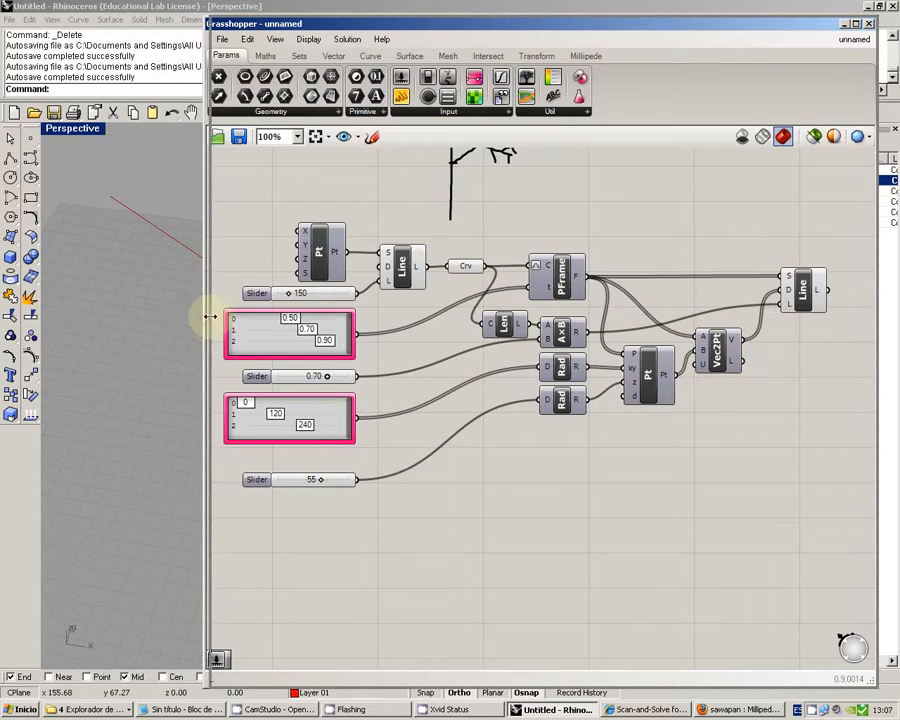
pyautogui.moveTo(428, 440); pyautogui.dragTo(440, 426, button='right')
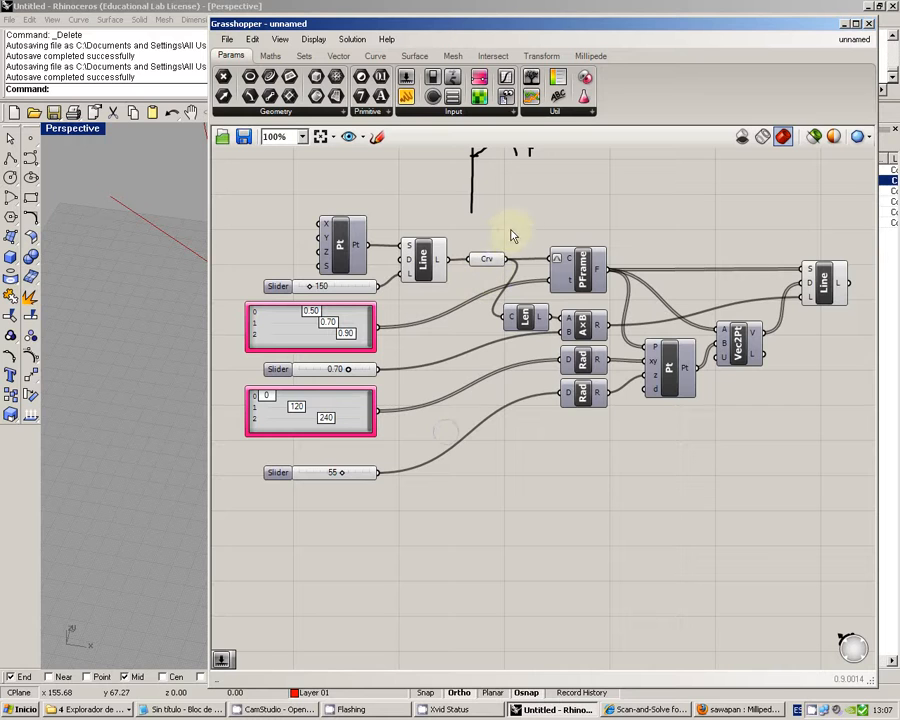
pyautogui.rightClick(497, 262)
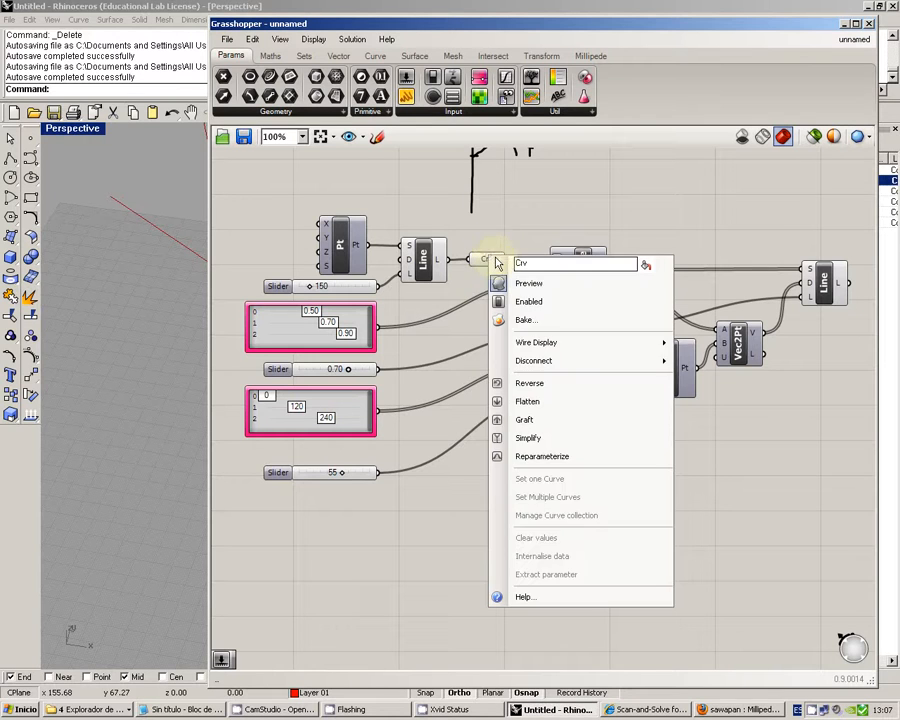
pyautogui.click(492, 282)
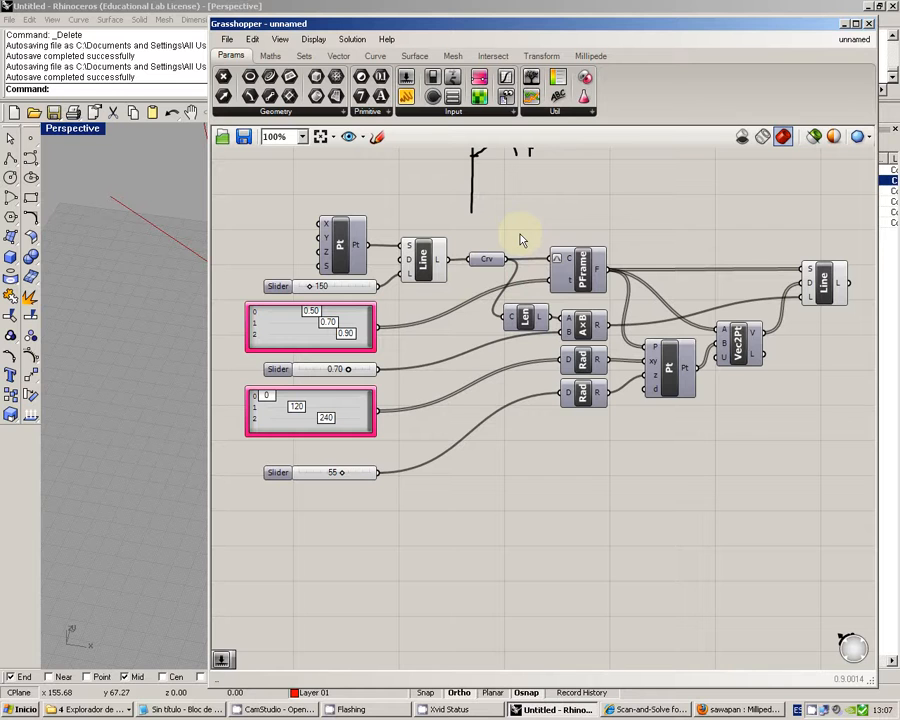
# Narrow the Grasshopper window and orbit the Perspective viewport to inspect the trunk and its branches from the side.
pyautogui.moveTo(813, 293); pyautogui.dragTo(756, 308, button='right')
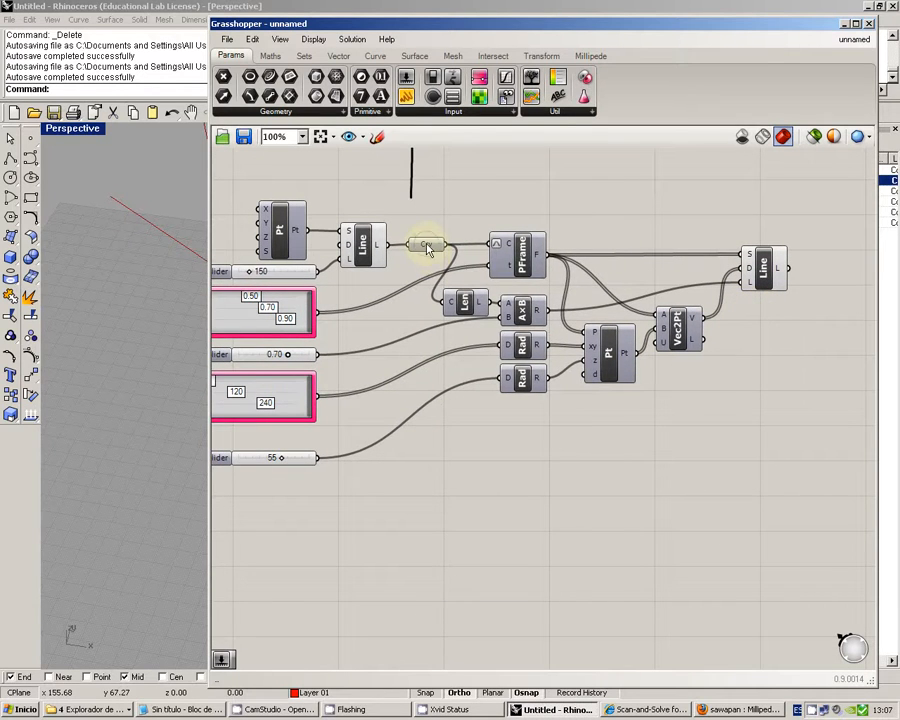
pyautogui.click(766, 280)
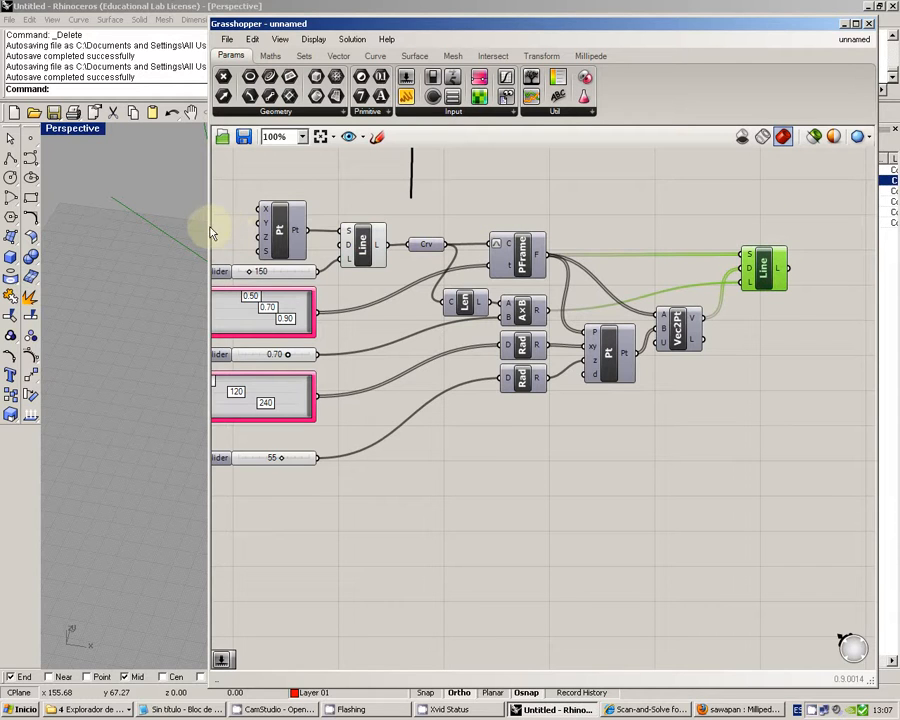
pyautogui.moveTo(210, 229); pyautogui.dragTo(390, 238)
pyautogui.moveTo(312, 292); pyautogui.dragTo(295, 234, button='right')
pyautogui.click(641, 466)
pyautogui.moveTo(728, 453); pyautogui.dragTo(703, 452, button='right')
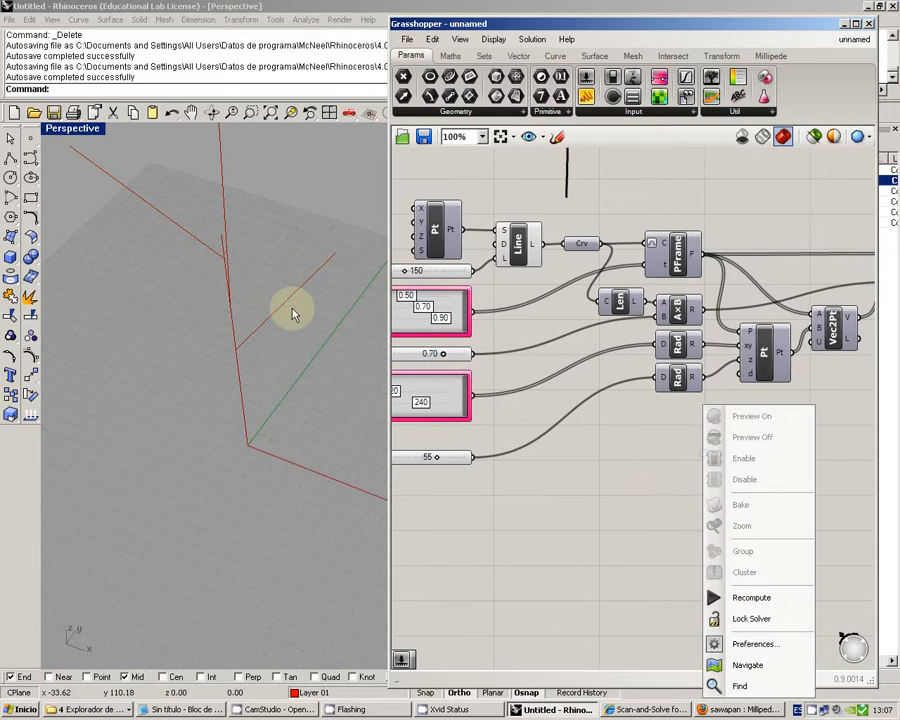
pyautogui.moveTo(293, 342); pyautogui.dragTo(257, 342, button='right')
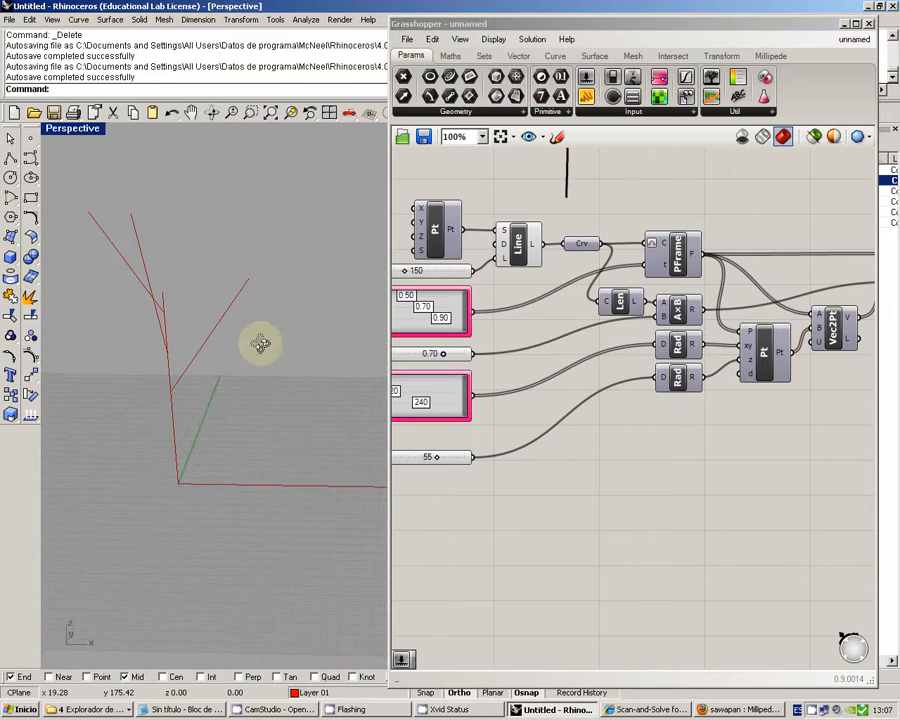
pyautogui.scroll(-3, 608, 462)
pyautogui.scroll(2, 642, 350)
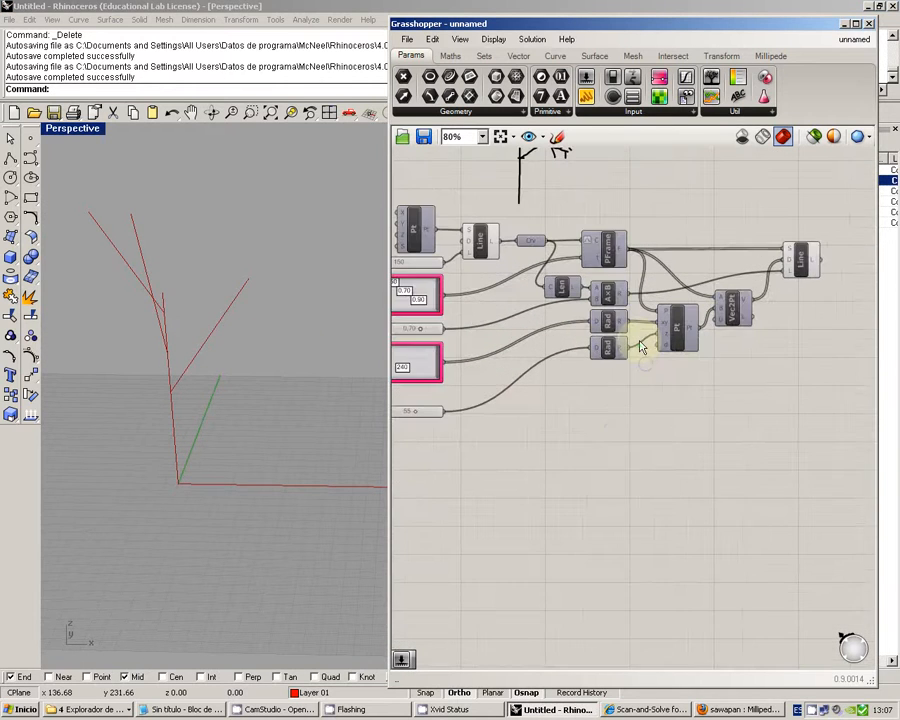
# Group the branching components from the Curve parameter through to the branch Line, leaving the trunk Line and value inputs outside.
pyautogui.moveTo(635, 340); pyautogui.dragTo(605, 357, button='right')
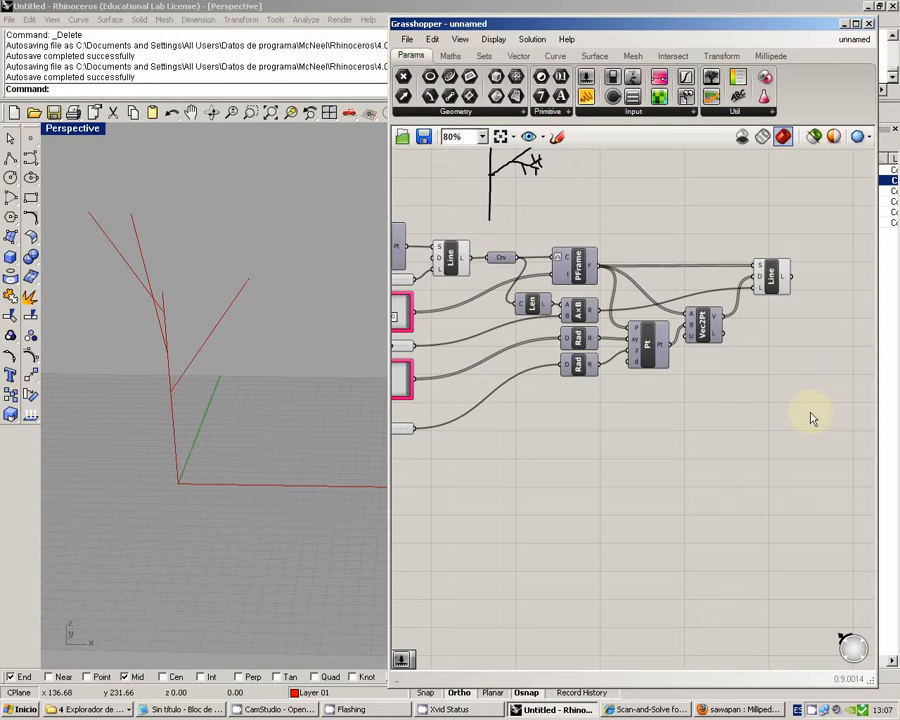
pyautogui.moveTo(812, 418); pyautogui.dragTo(482, 226)
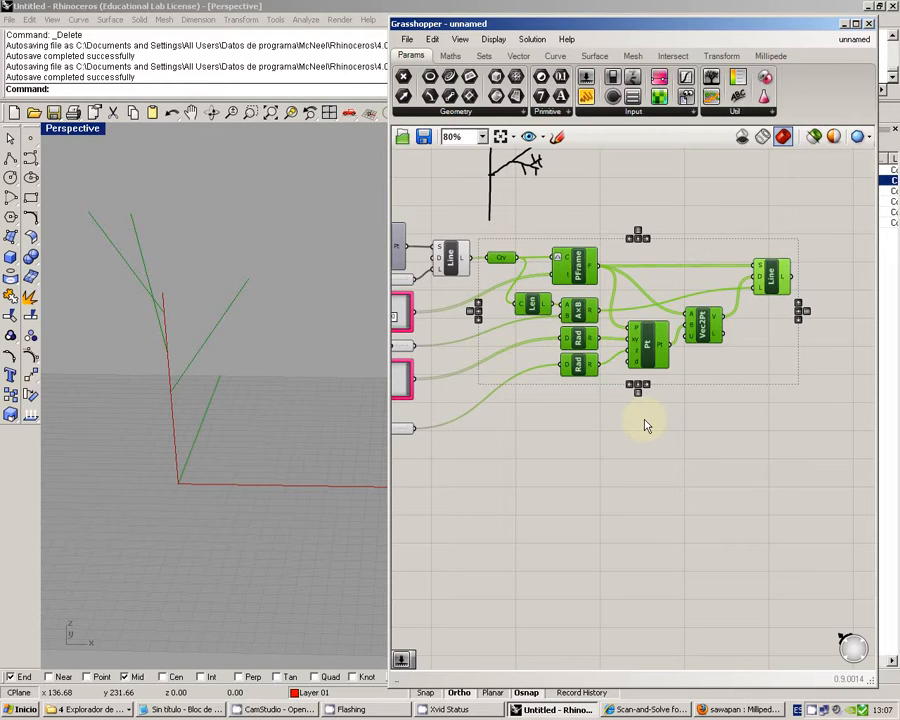
pyautogui.hotkey('ctrl', 'g')
pyautogui.click(650, 455)
pyautogui.moveTo(632, 473); pyautogui.dragTo(636, 418, button='right')
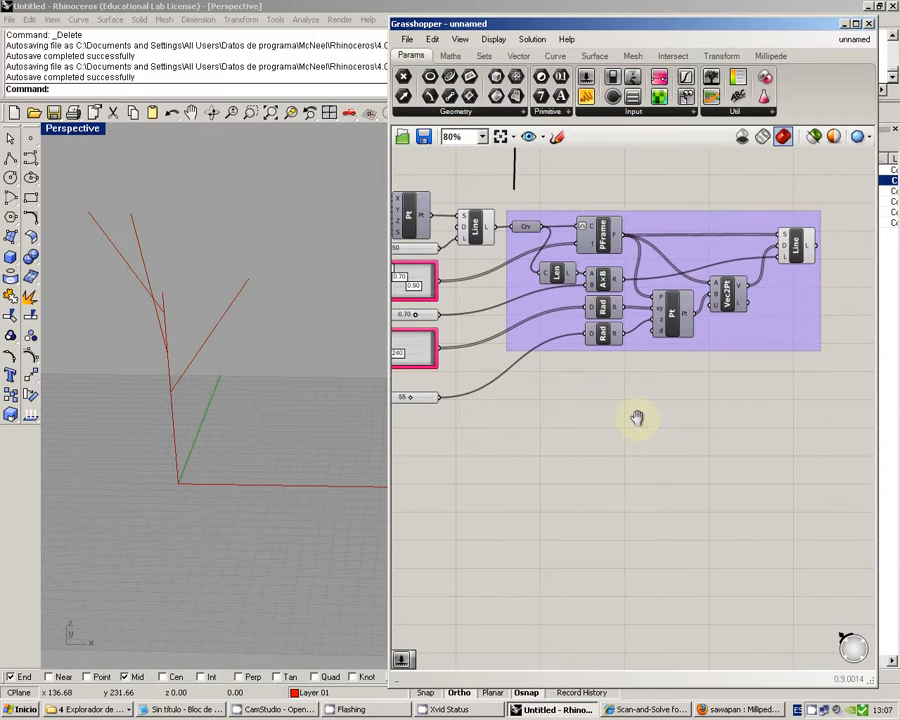
# Try the Blob outline on the branching group and shift its branch Line slightly.
pyautogui.rightClick(780, 334)
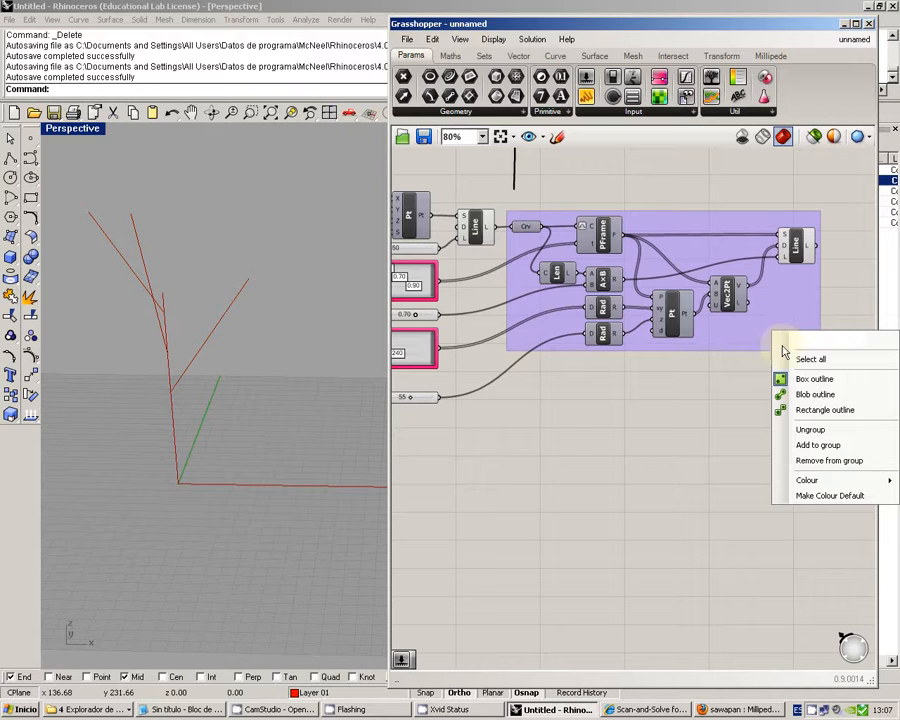
pyautogui.click(800, 400)
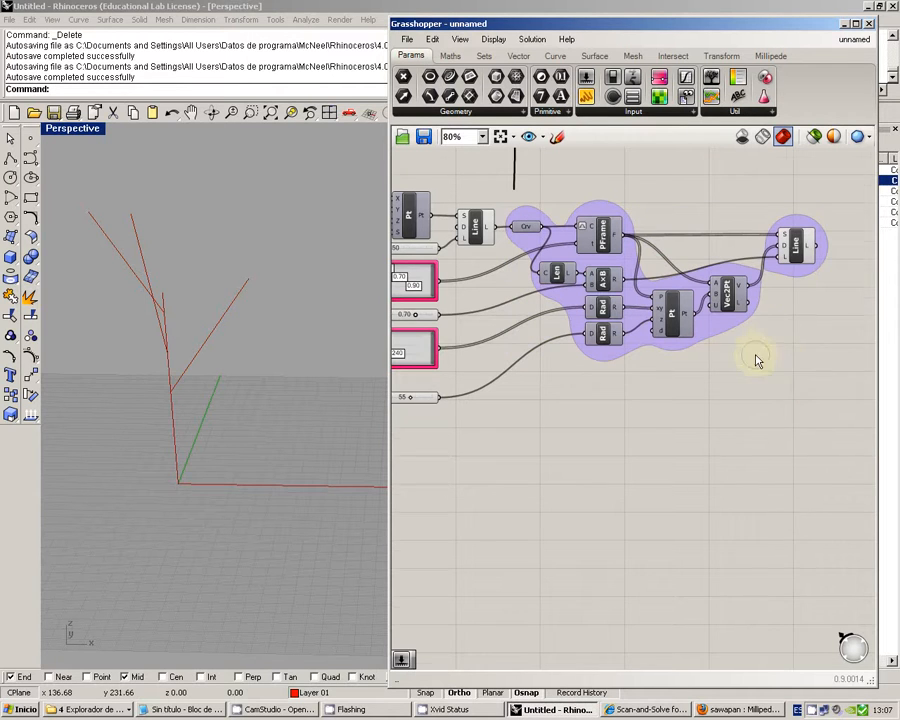
pyautogui.moveTo(766, 317); pyautogui.dragTo(751, 344, button='right')
pyautogui.scroll(1, 751, 344)
pyautogui.moveTo(789, 263)
pyautogui.mouseDown()
pyautogui.moveTo(706, 232)
pyautogui.moveTo(684, 255)
pyautogui.moveTo(683, 233)
pyautogui.moveTo(657, 237)
pyautogui.moveTo(773, 263)
pyautogui.mouseUp()
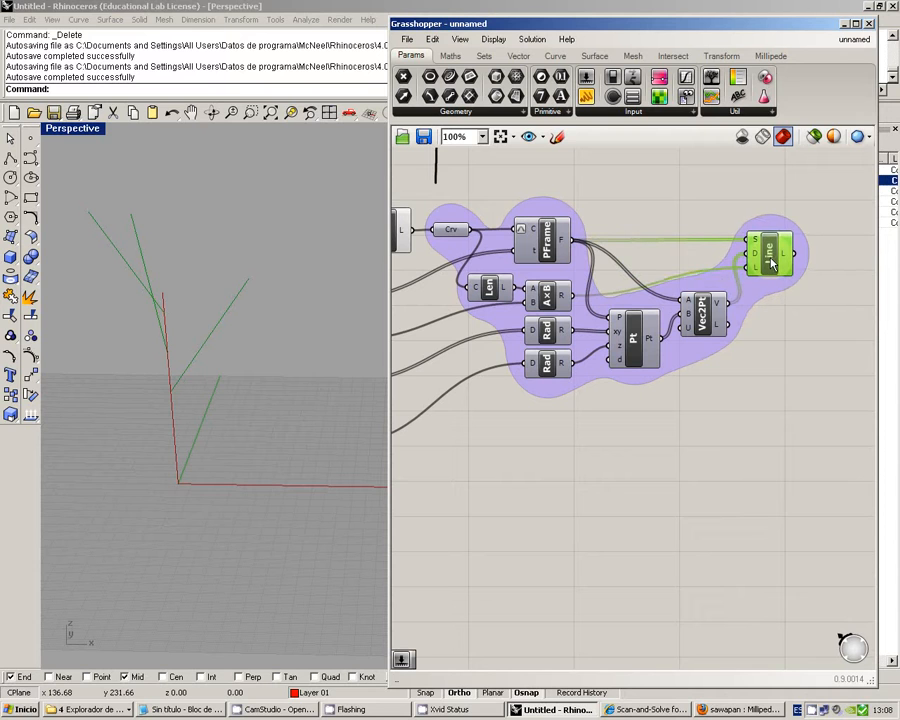
pyautogui.click(778, 359)
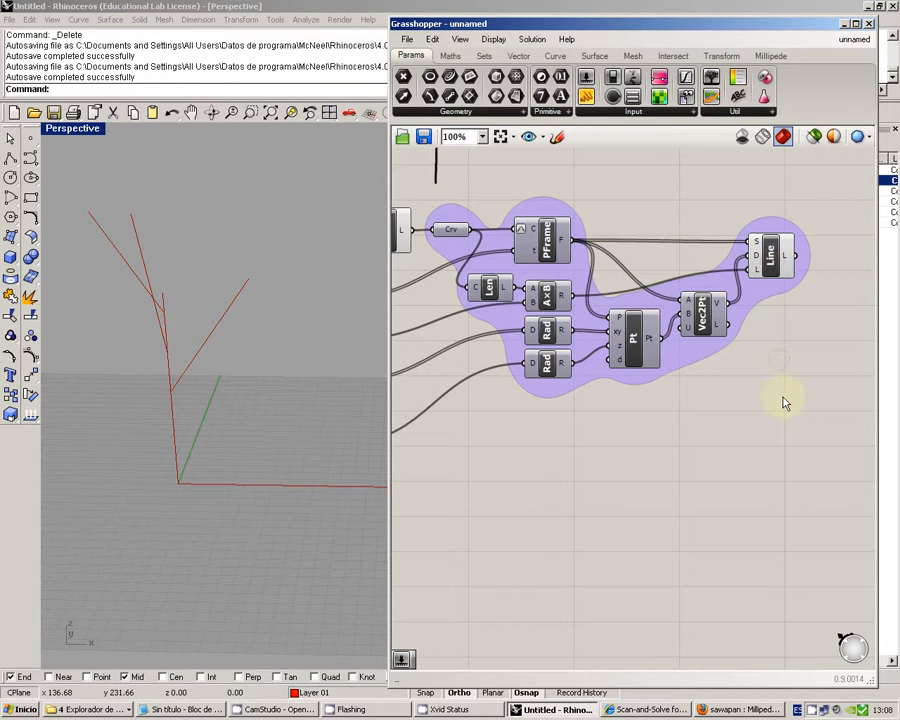
pyautogui.moveTo(806, 456); pyautogui.dragTo(414, 177)
pyautogui.rightClick(543, 241)
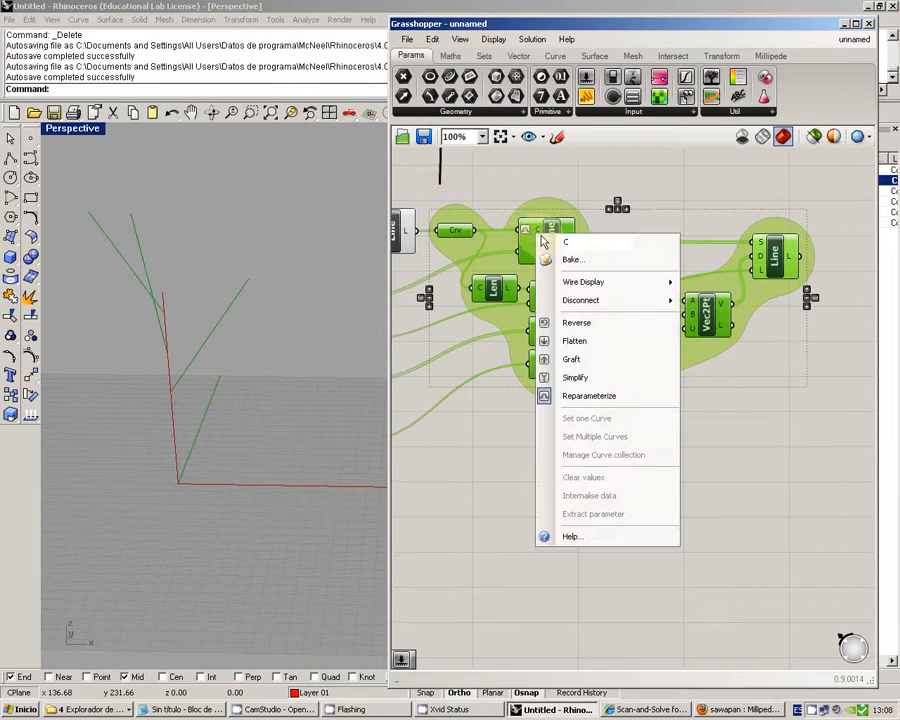
pyautogui.rightClick(474, 456)
pyautogui.rightClick(552, 366)
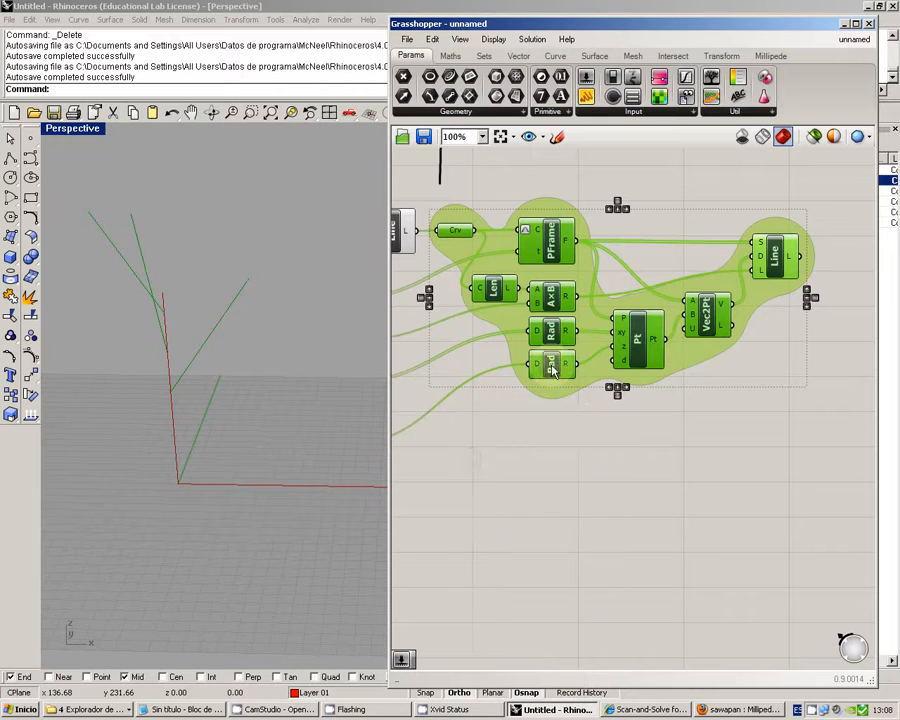
pyautogui.click(488, 474)
pyautogui.moveTo(824, 450); pyautogui.dragTo(454, 203)
pyautogui.middleClick(454, 203)
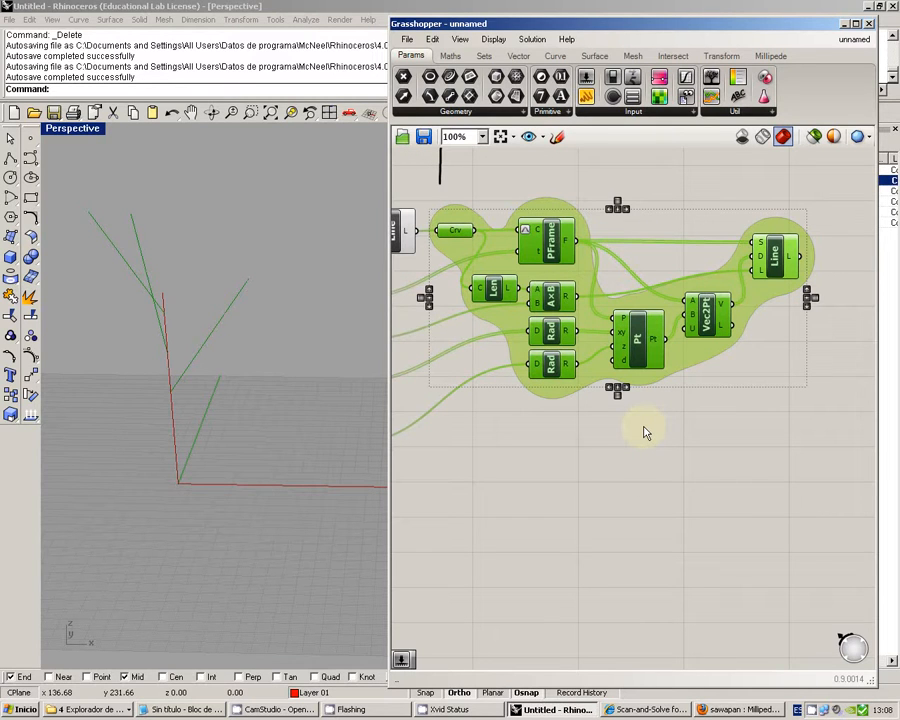
pyautogui.click(667, 454)
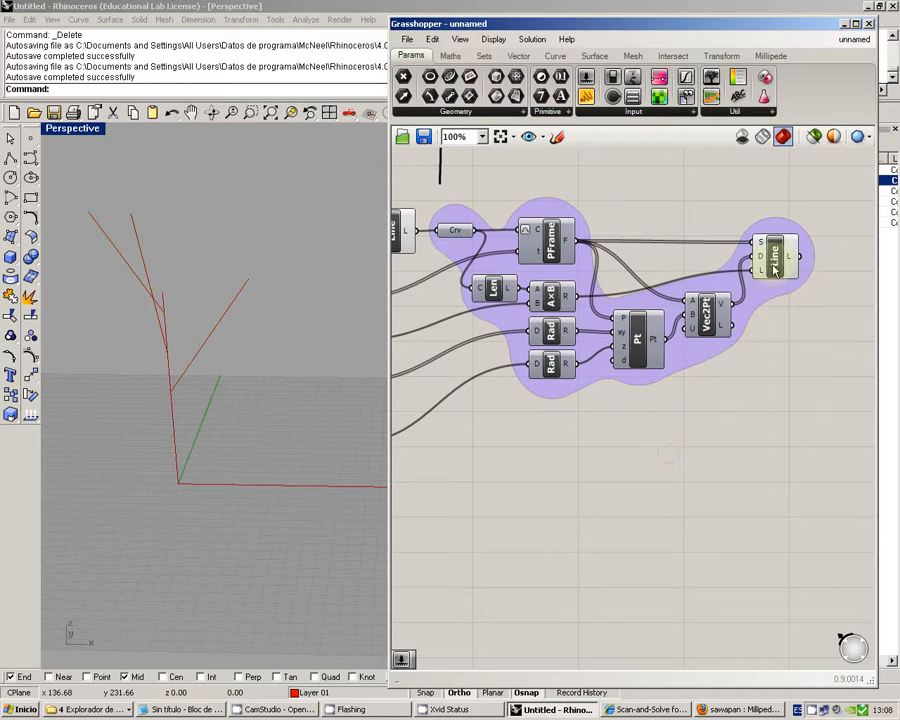
# Try the Rectangle outline on the branching group and restore the Box outline.
pyautogui.rightClick(760, 308)
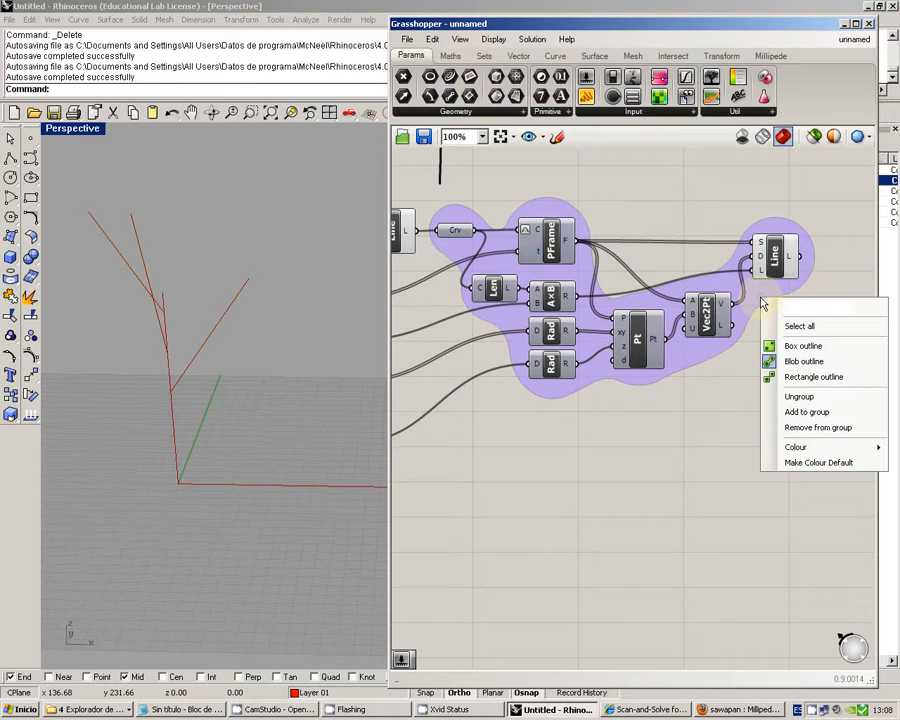
pyautogui.click(803, 377)
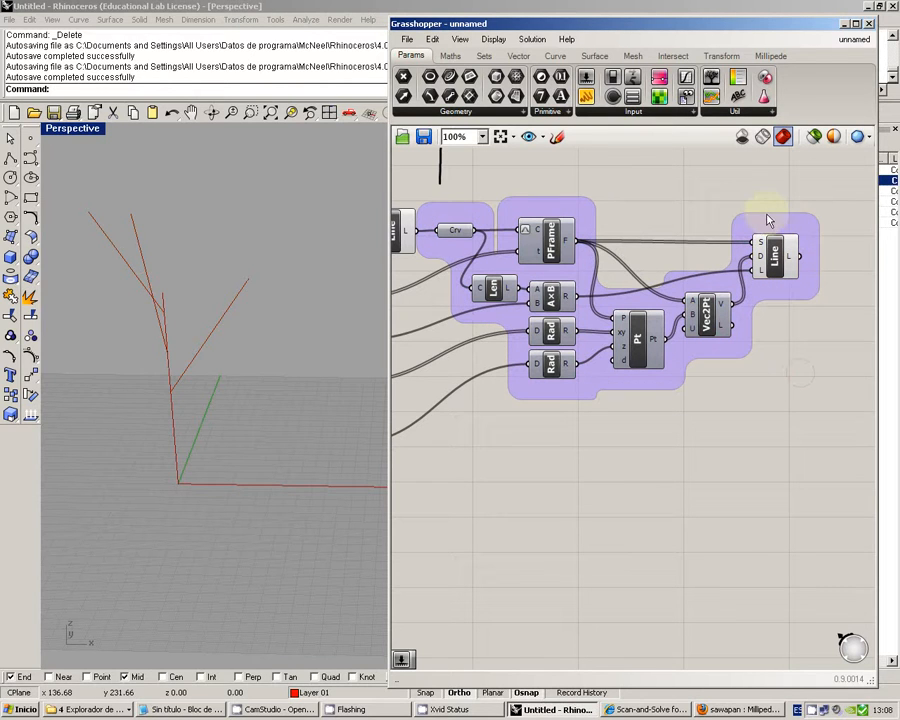
pyautogui.rightClick(789, 230)
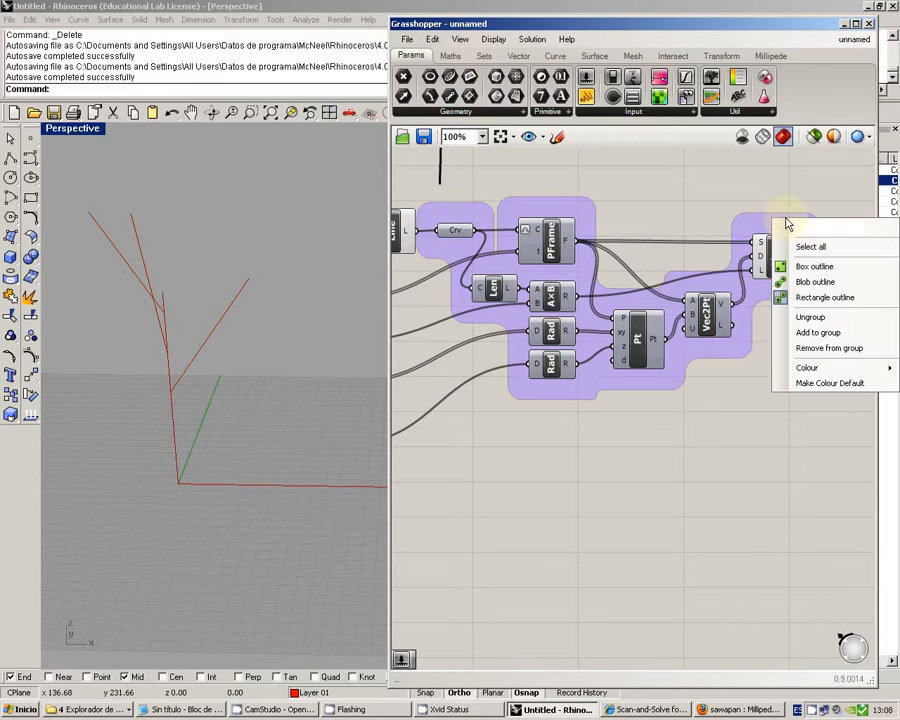
pyautogui.click(810, 268)
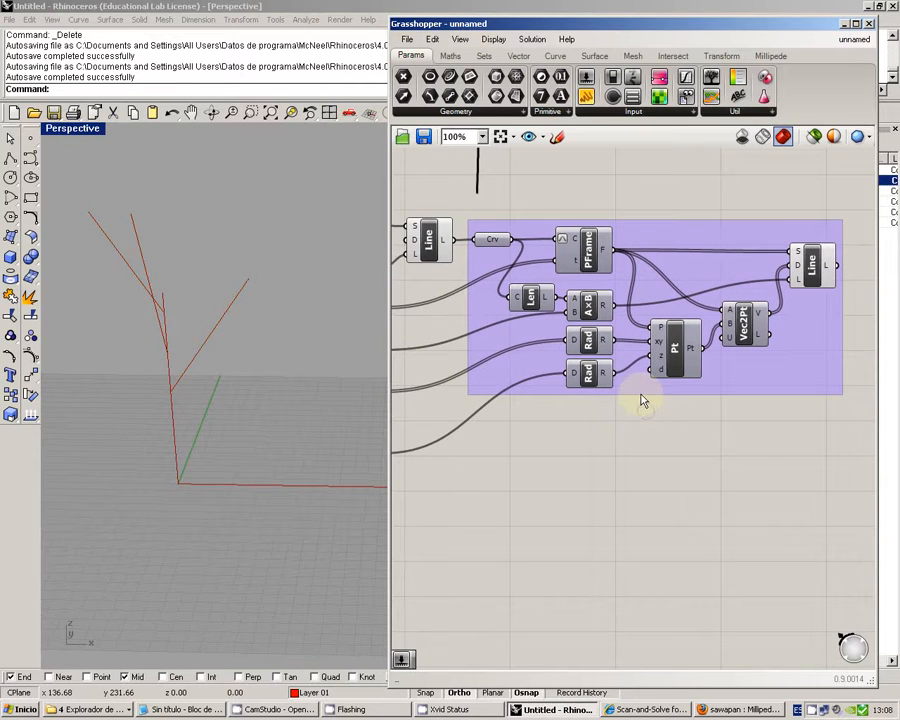
# Name the group of branching components ITERACION.
pyautogui.moveTo(783, 371); pyautogui.dragTo(810, 378)
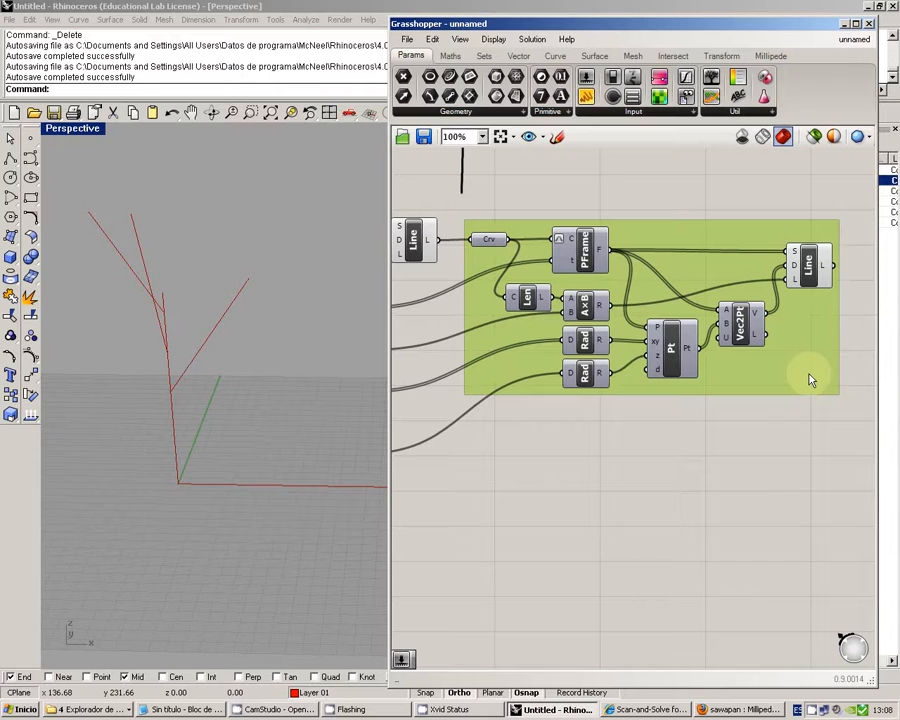
pyautogui.moveTo(747, 456); pyautogui.dragTo(759, 458, button='right')
pyautogui.click(757, 460)
pyautogui.rightClick(787, 395)
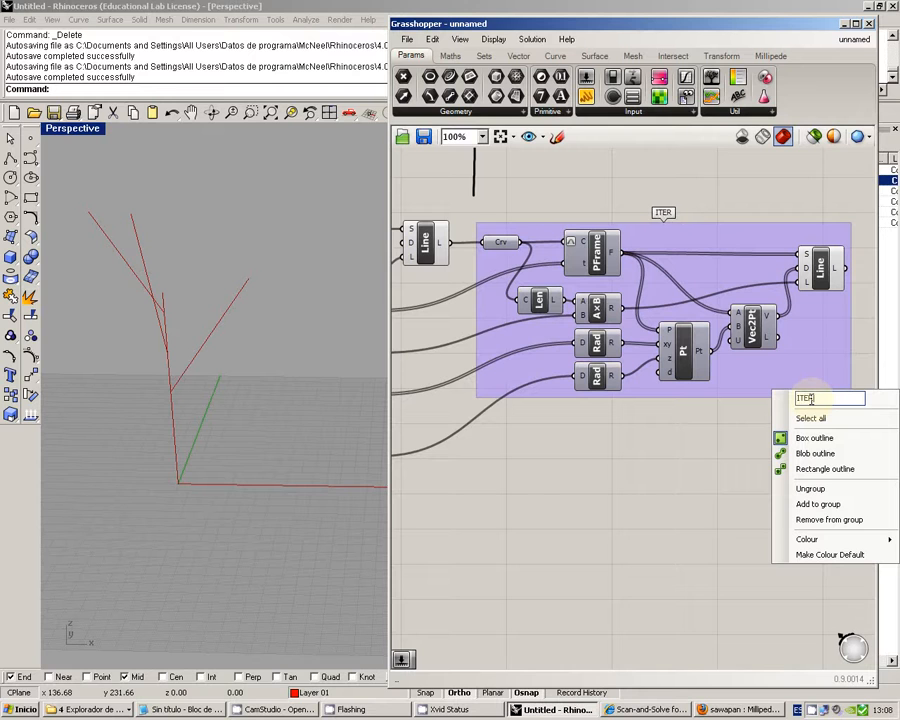
pyautogui.write('ITERACION')
pyautogui.click(636, 470)
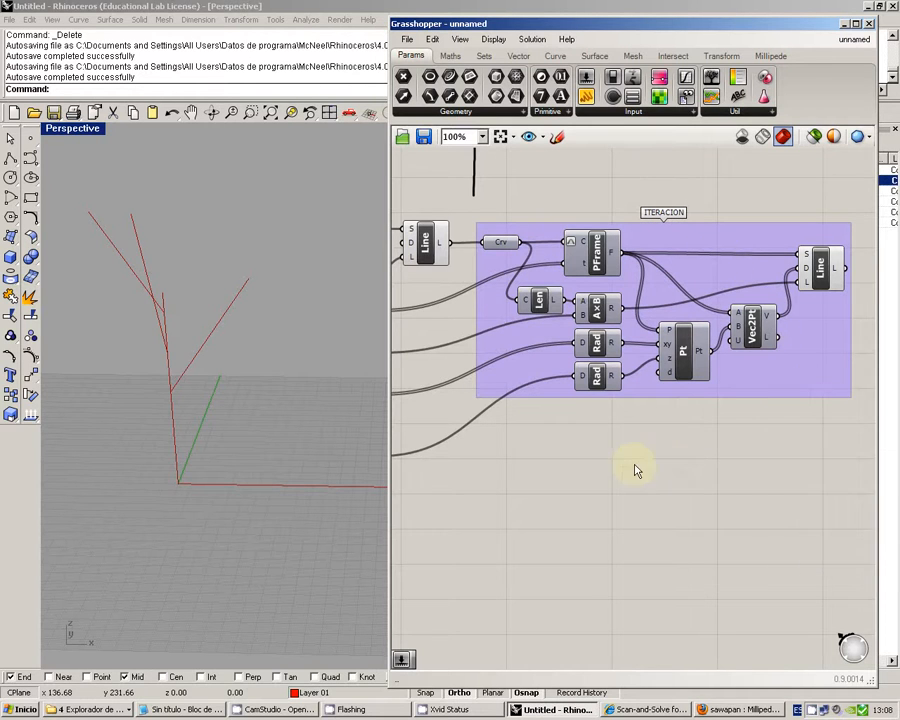
pyautogui.moveTo(624, 467); pyautogui.dragTo(617, 386, button='right')
pyautogui.scroll(-2, 638, 446)
pyautogui.scroll(2, 638, 440)
pyautogui.scroll(-1, 637, 427)
pyautogui.scroll(1, 640, 424)
pyautogui.scroll(-1, 638, 421)
pyautogui.rightClick(735, 342)
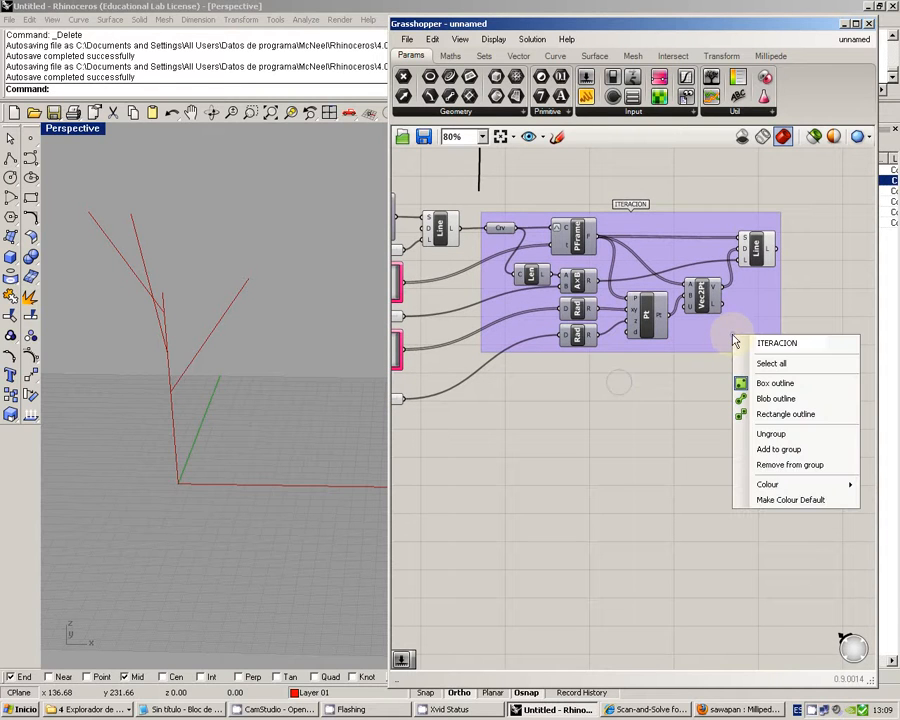
pyautogui.moveTo(775, 484)
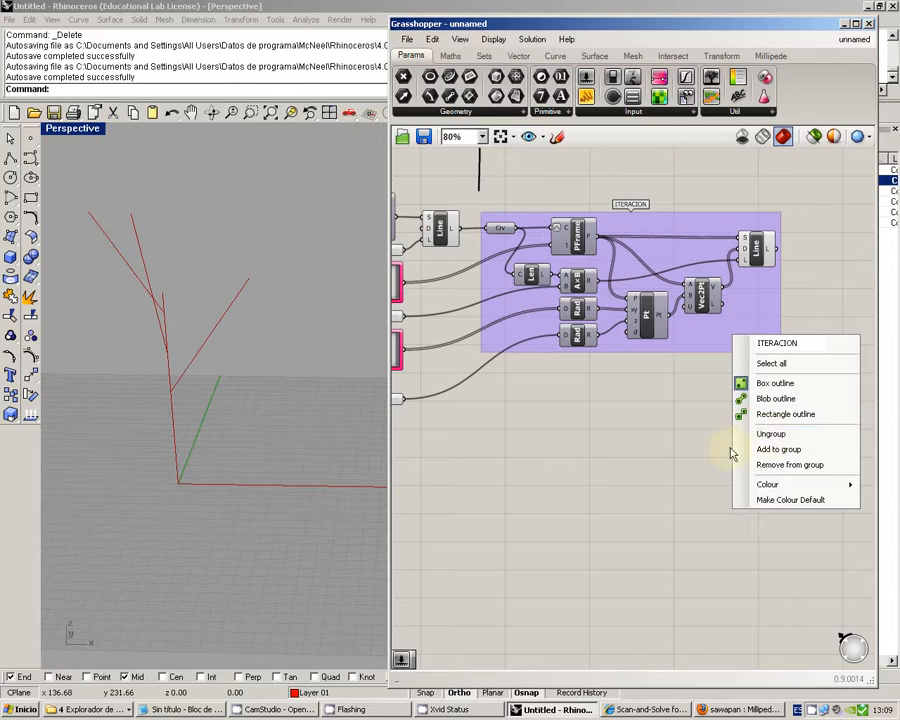
pyautogui.click(752, 348)
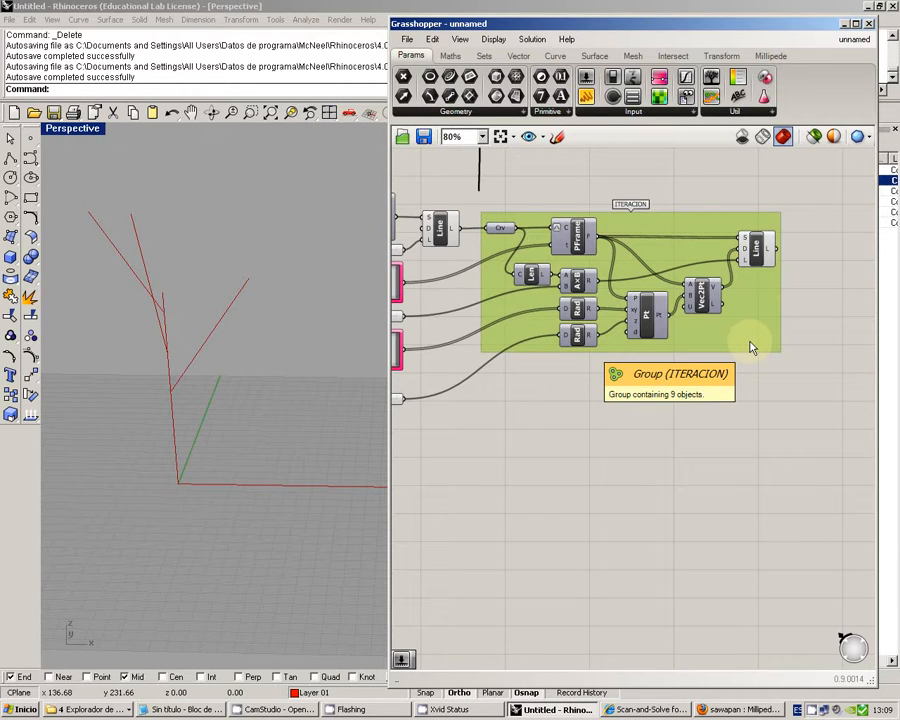
pyautogui.click(703, 427)
# Group the two value lists and two sliders feeding the ITERACION group, and delete that group again.
pyautogui.moveTo(612, 429); pyautogui.dragTo(732, 433, button='right')
pyautogui.moveTo(558, 449); pyautogui.dragTo(482, 305)
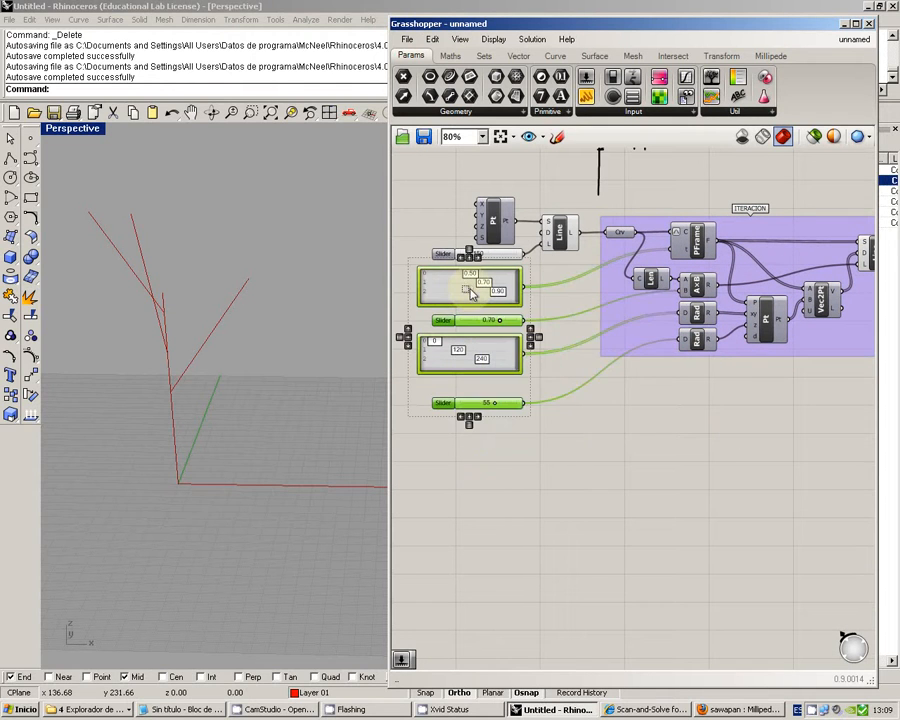
pyautogui.hotkey('ctrl', 'g')
pyautogui.click(411, 409)
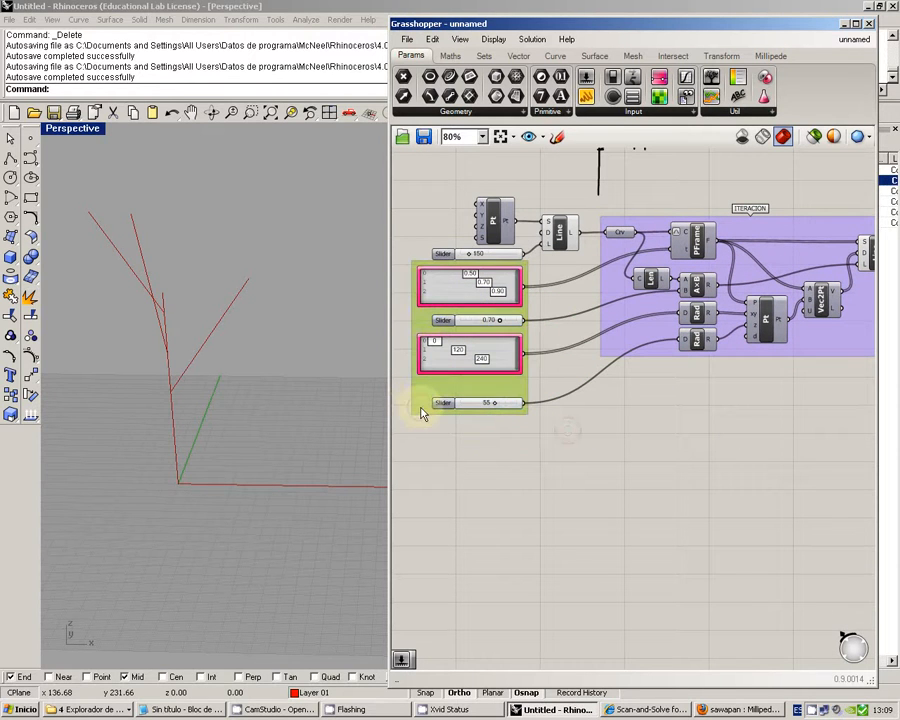
pyautogui.press('Delete')
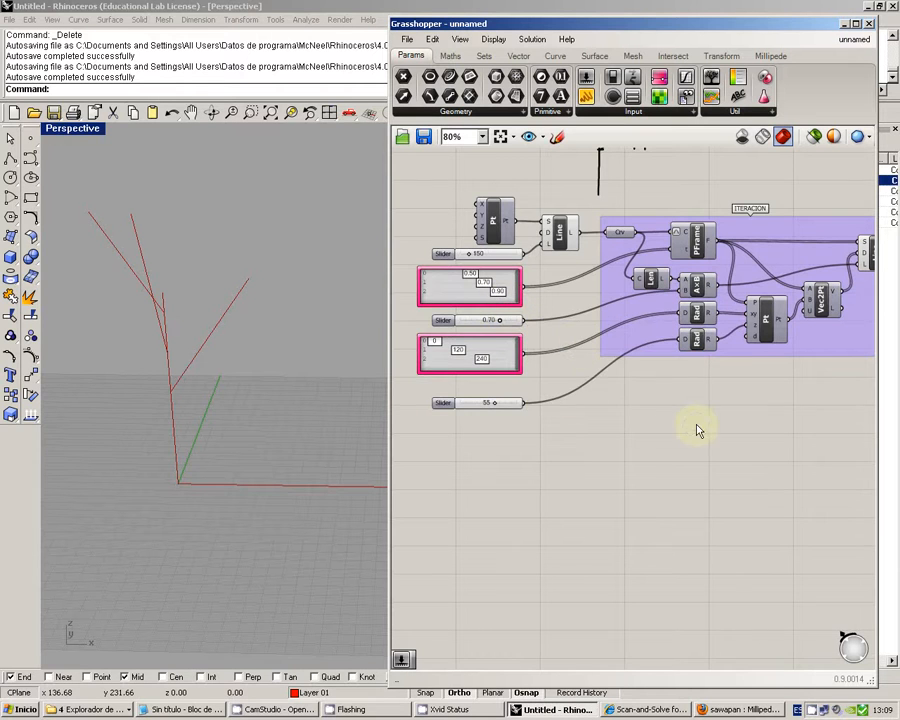
# Duplicate the whole ITERACION group with its input connections and place the copy just after the original's branch Line.
pyautogui.moveTo(697, 428)
pyautogui.mouseDown(button='right')
pyautogui.moveTo(591, 427)
pyautogui.moveTo(620, 420)
pyautogui.mouseUp(button='right')
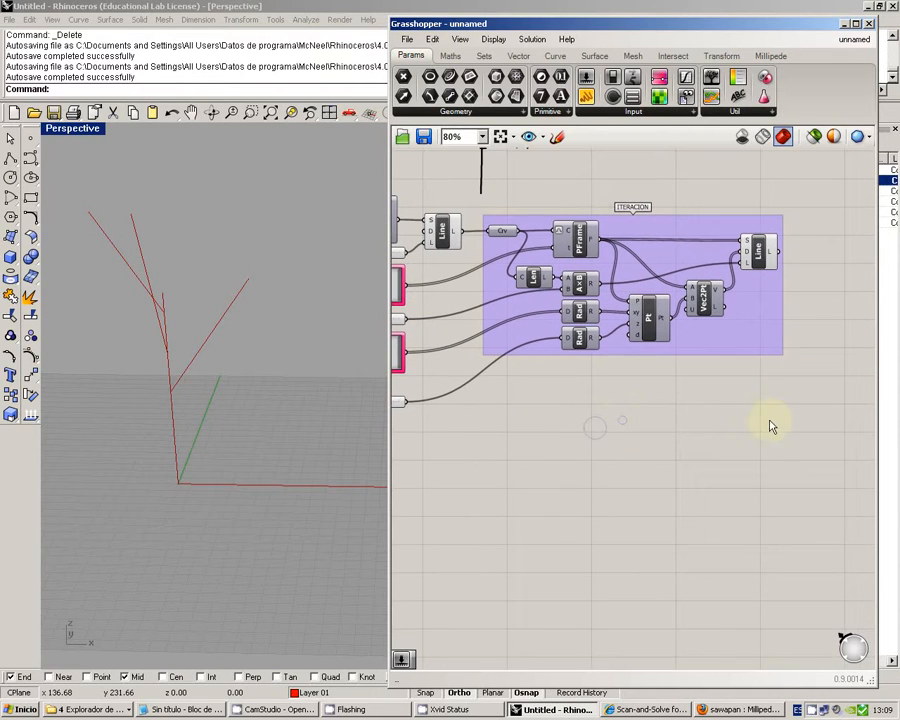
pyautogui.moveTo(816, 421)
pyautogui.mouseDown()
pyautogui.moveTo(540, 200)
pyautogui.moveTo(504, 193)
pyautogui.mouseUp()
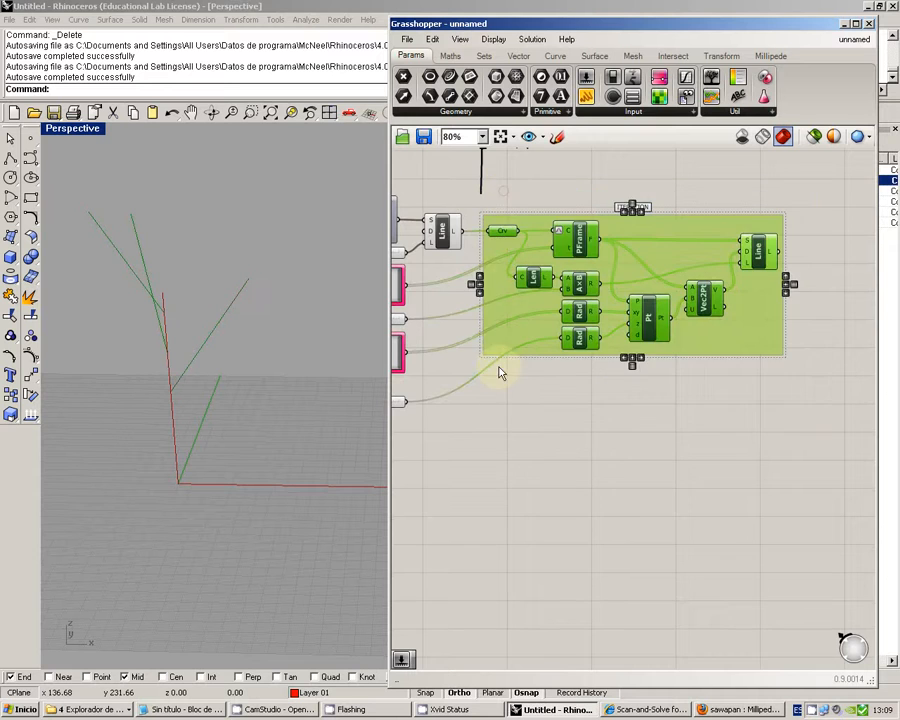
pyautogui.moveTo(510, 411)
pyautogui.mouseDown(button='right')
pyautogui.moveTo(633, 435)
pyautogui.moveTo(500, 428)
pyautogui.mouseUp(button='right')
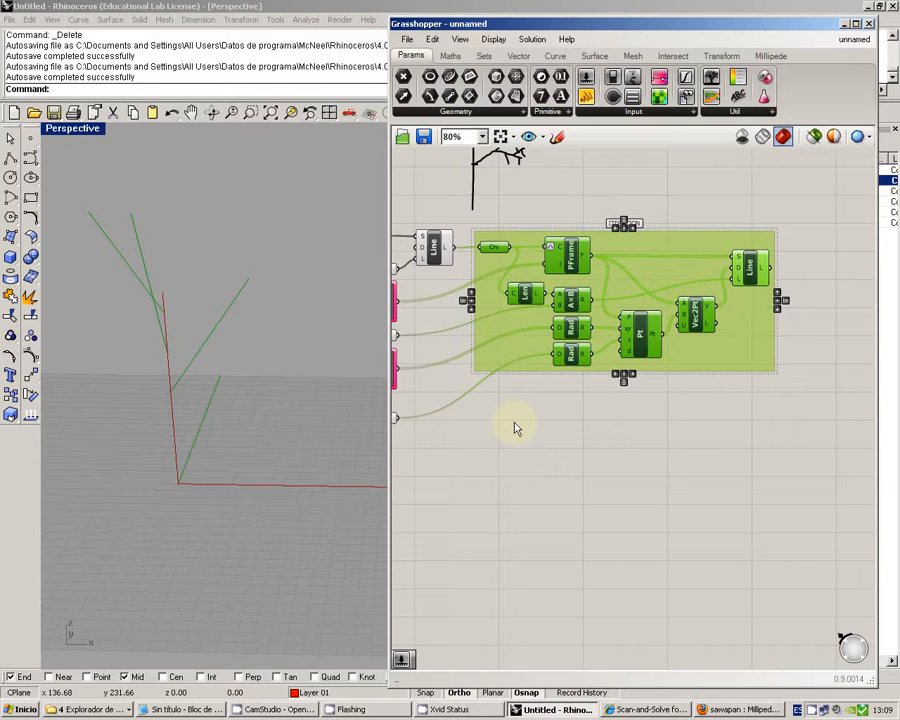
pyautogui.scroll(-3, 570, 426)
pyautogui.rightClick(572, 410)
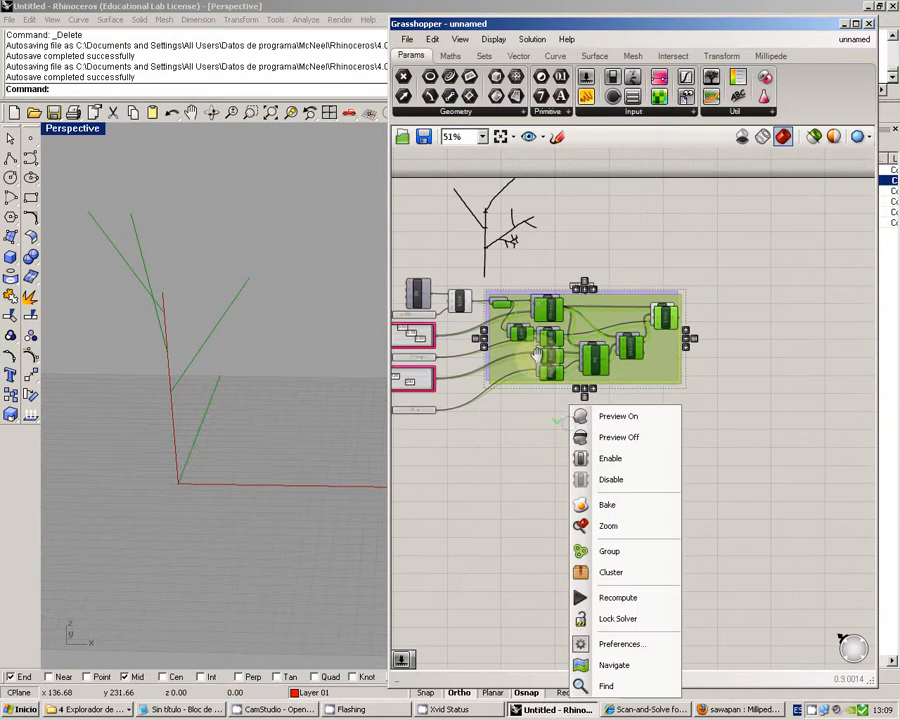
pyautogui.moveTo(494, 440); pyautogui.dragTo(484, 400, button='right')
pyautogui.moveTo(585, 290); pyautogui.dragTo(590, 250, button='right')
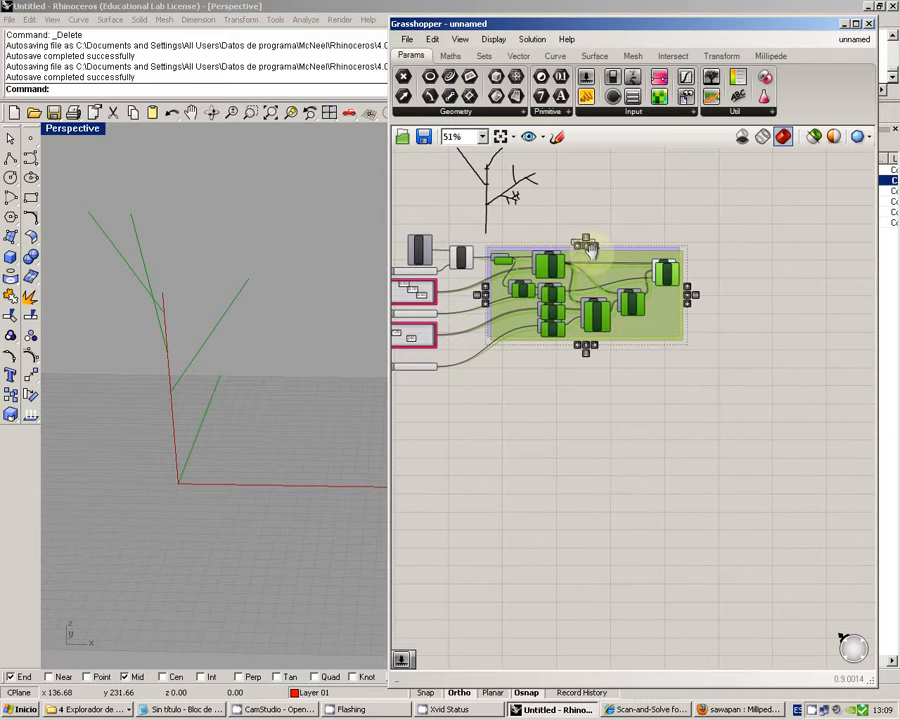
pyautogui.keyDown('alt'); pyautogui.moveTo(551, 271); pyautogui.dragTo(782, 308); pyautogui.keyUp('alt')
pyautogui.moveTo(748, 281); pyautogui.dragTo(644, 226, button='right')
pyautogui.click(646, 226)
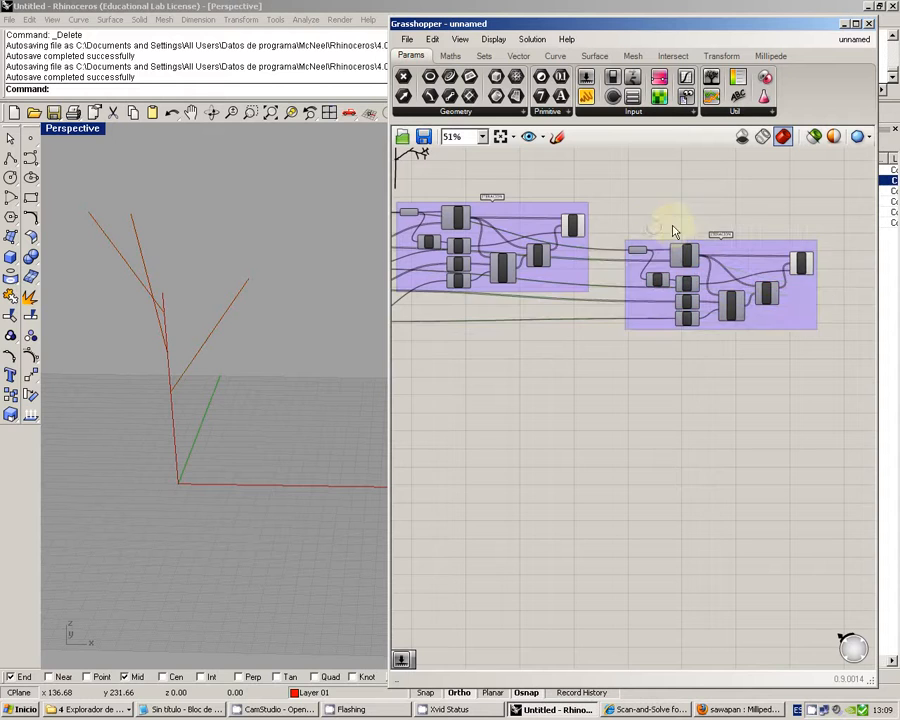
# Shift the duplicated ITERACION group slightly upward, closer to the level of the original.
pyautogui.scroll(4, 670, 235)
pyautogui.scroll(-1, 641, 280)
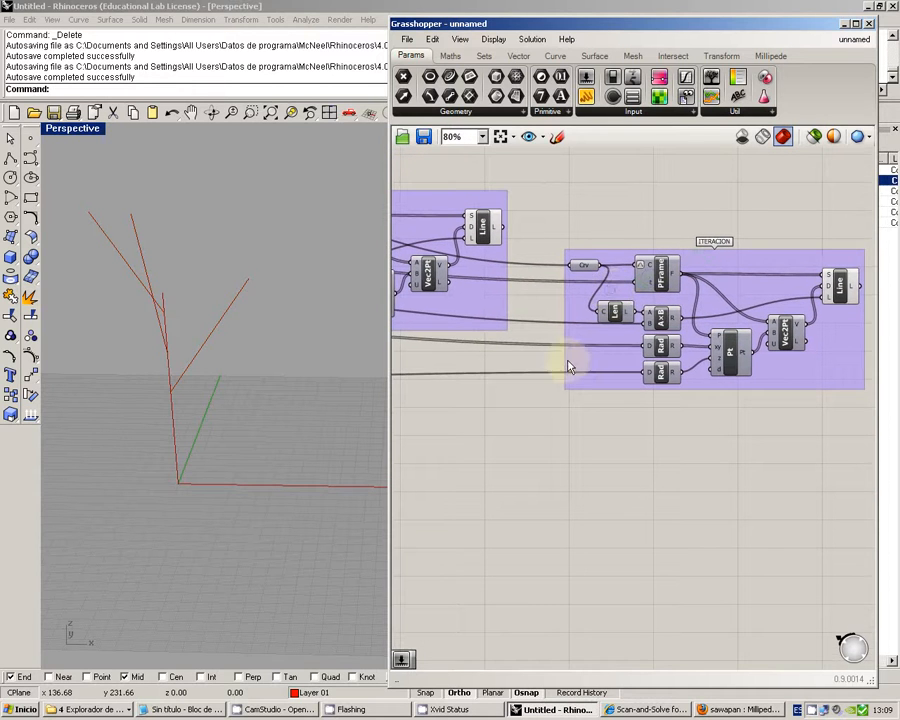
pyautogui.moveTo(590, 385); pyautogui.dragTo(584, 371)
pyautogui.click(591, 466)
pyautogui.moveTo(603, 436); pyautogui.dragTo(595, 432, button='right')
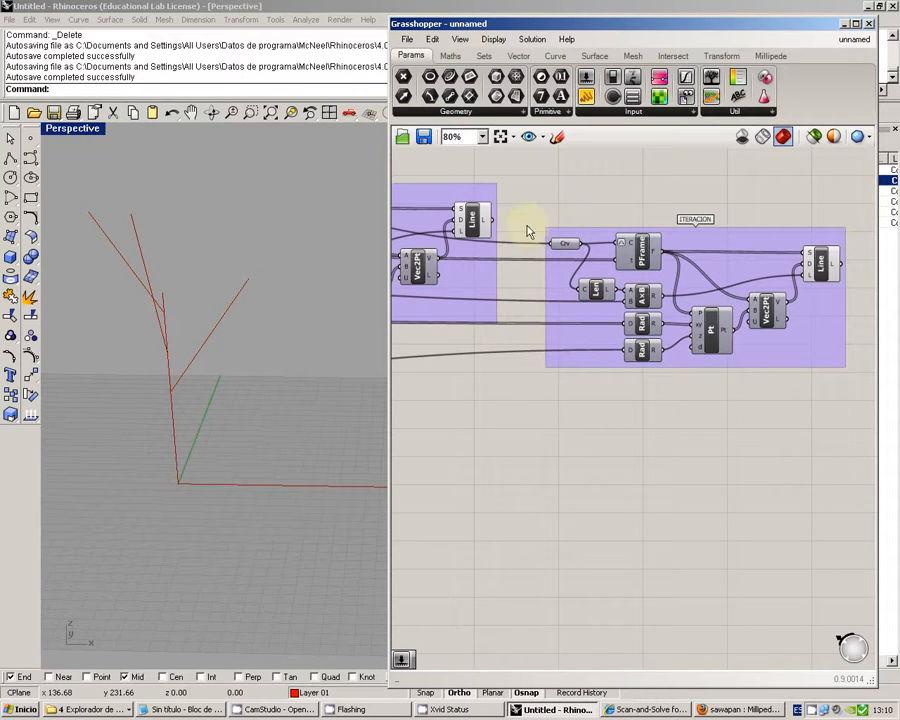
# Connect the first ITERACION group's Line output to the duplicate's Curve parameter, replacing its trunk Line input, and check the second branching.
pyautogui.moveTo(504, 223); pyautogui.dragTo(578, 226, button='right')
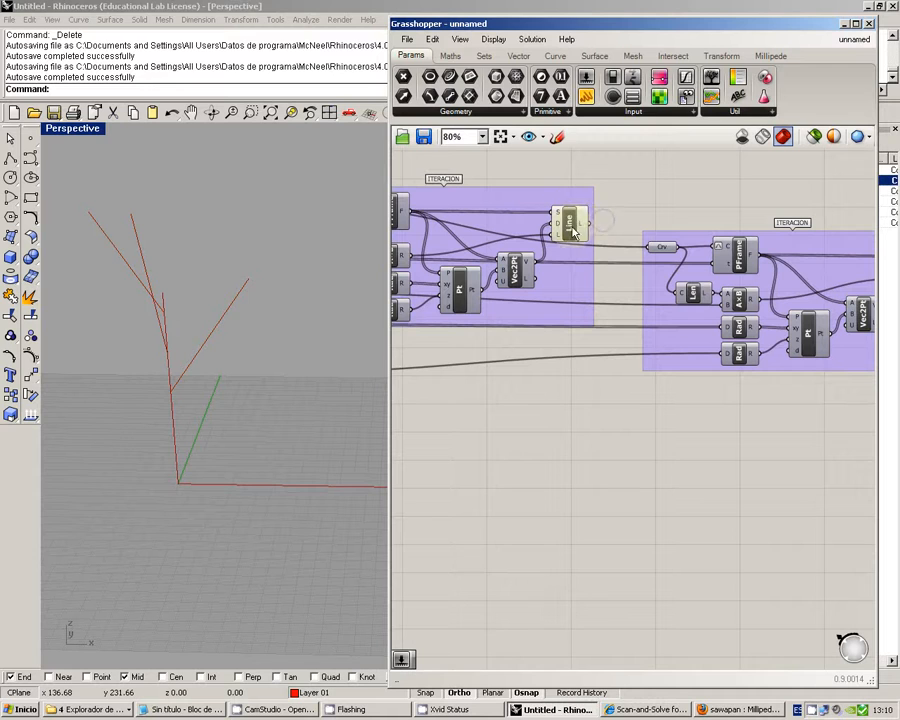
pyautogui.moveTo(593, 230); pyautogui.dragTo(648, 250)
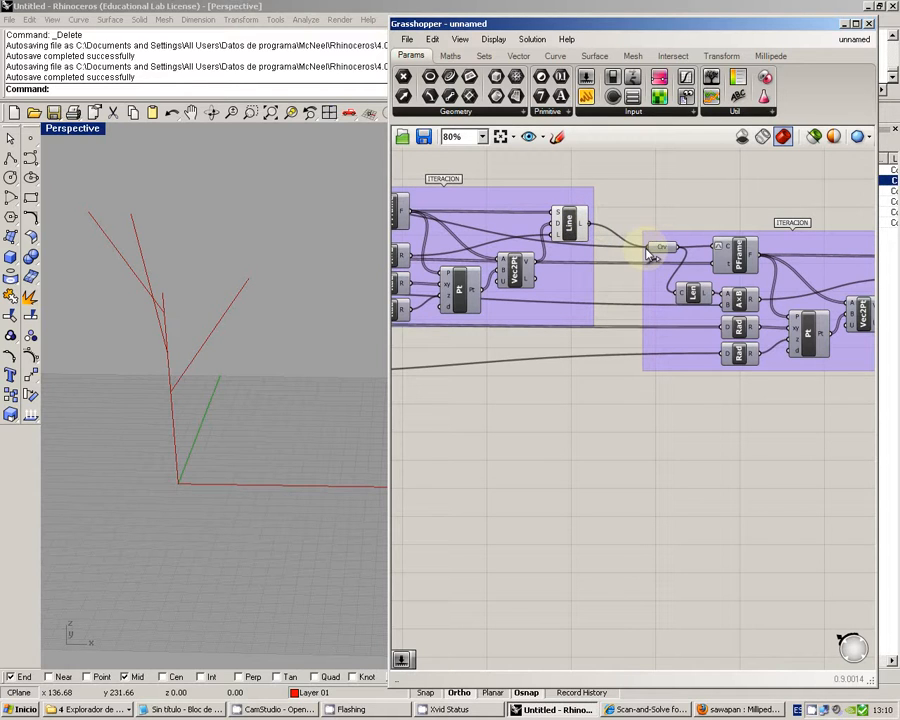
pyautogui.moveTo(639, 212); pyautogui.dragTo(552, 215, button='right')
pyautogui.moveTo(277, 311); pyautogui.dragTo(333, 312, button='right')
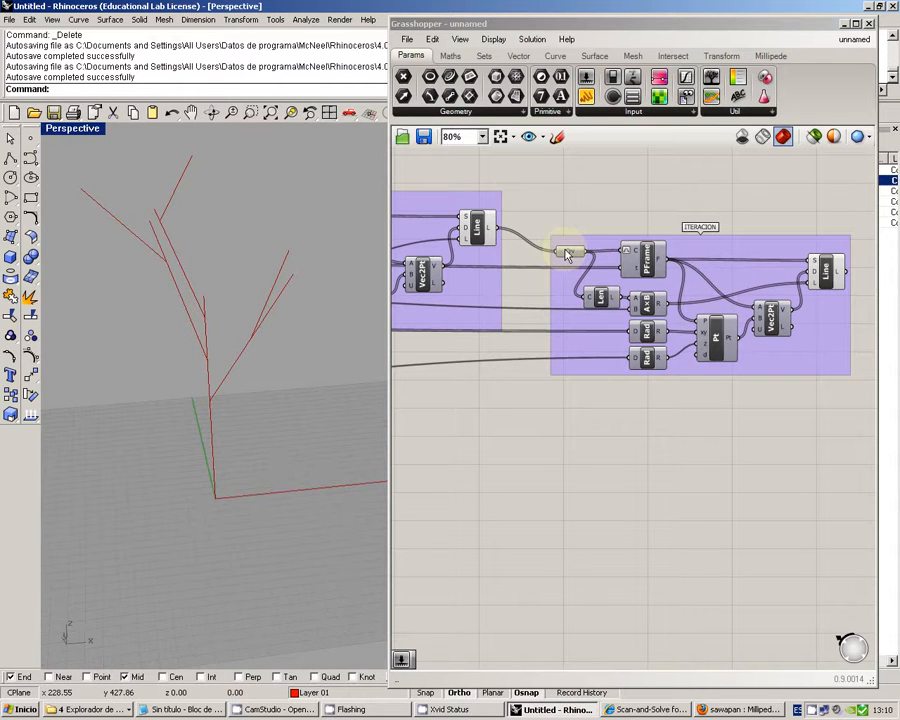
# Delete the duplicated second ITERACION group, leaving only the original branching group.
pyautogui.scroll(-5, 570, 220)
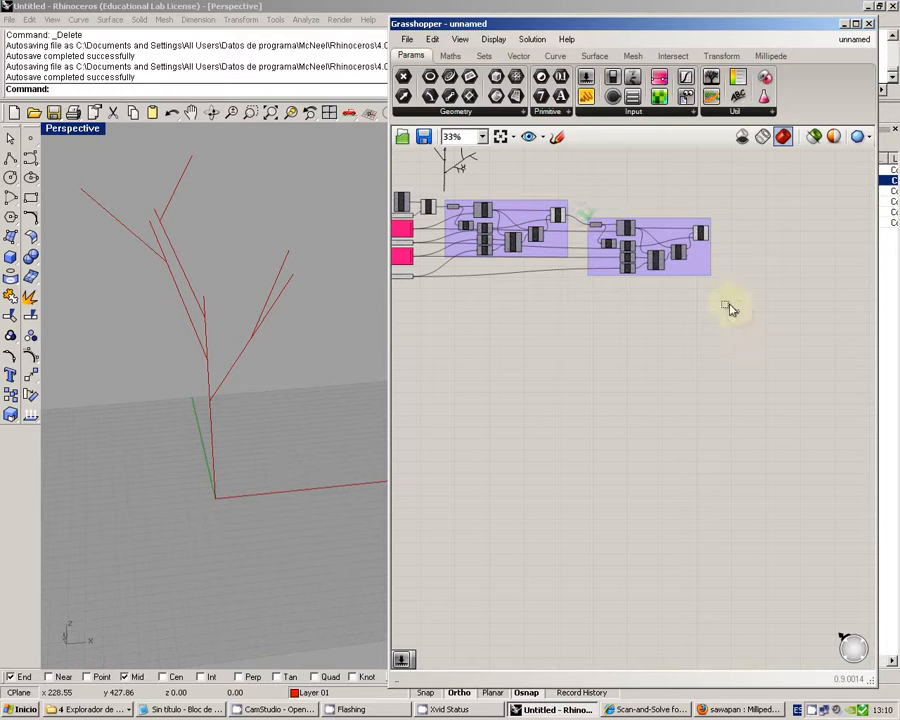
pyautogui.moveTo(724, 304); pyautogui.dragTo(587, 200)
pyautogui.press('Delete')
pyautogui.moveTo(578, 206); pyautogui.dragTo(668, 251, button='right')
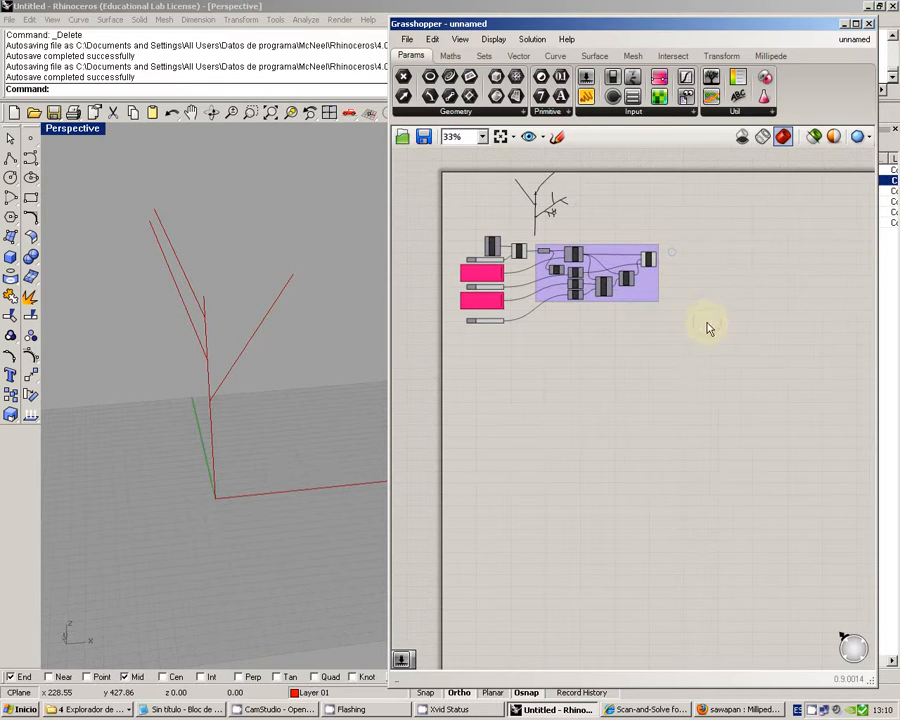
# Select all components of the original ITERACION group and paste a copy just after its branch Line, keeping the input connections.
pyautogui.moveTo(706, 322); pyautogui.dragTo(554, 252)
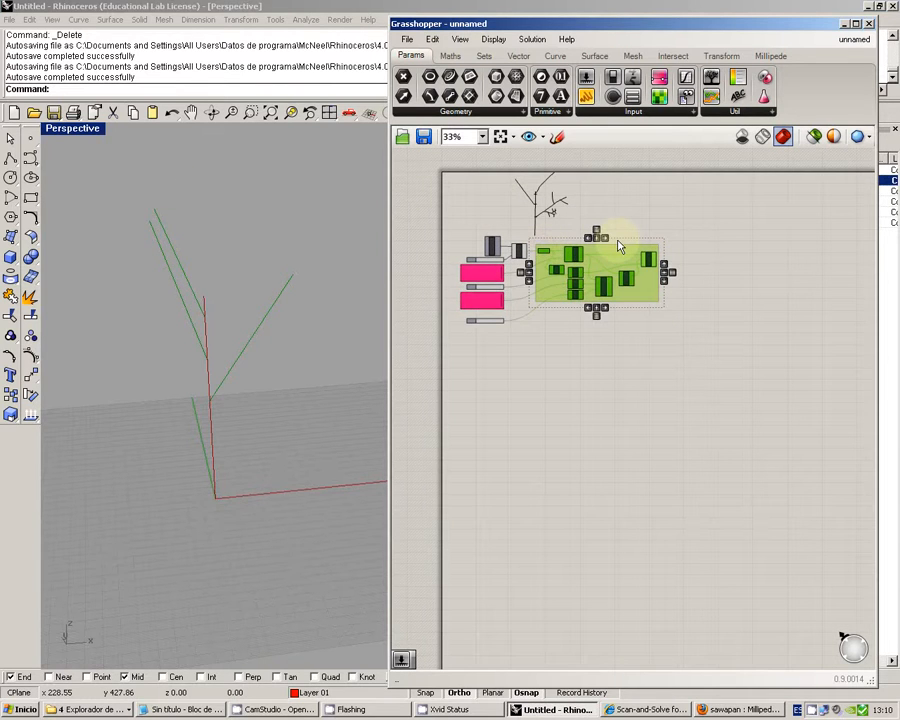
pyautogui.click(705, 320)
pyautogui.moveTo(719, 327); pyautogui.dragTo(538, 243)
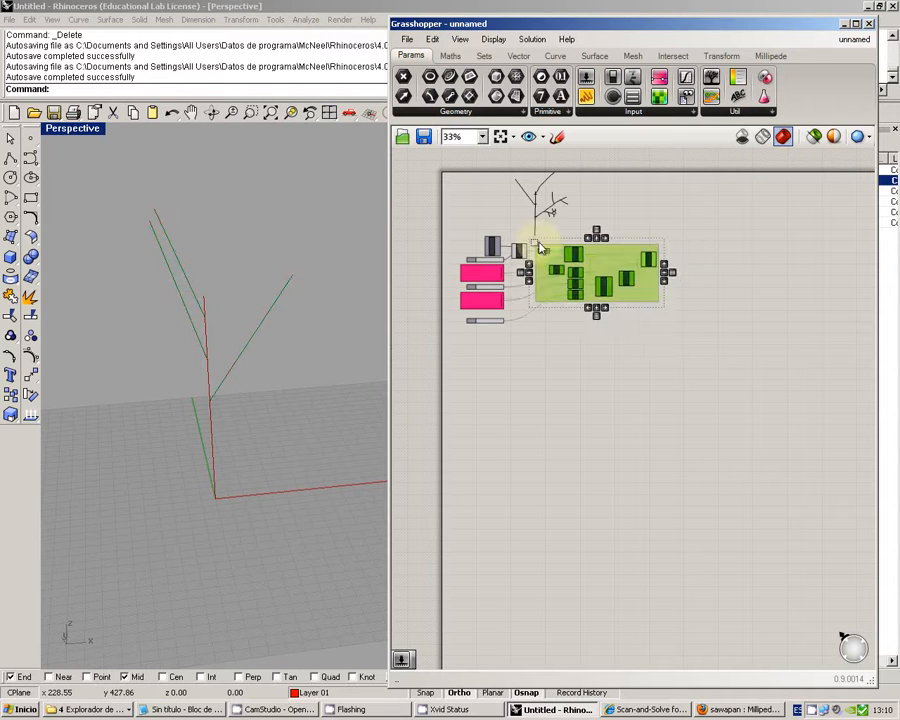
pyautogui.click(709, 311)
pyautogui.click(650, 296)
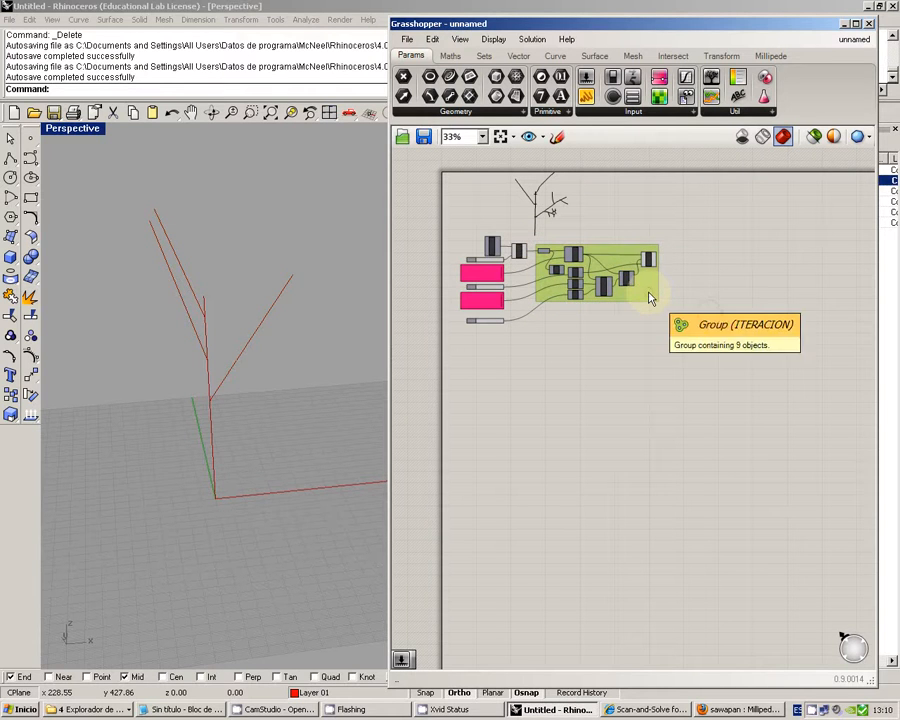
pyautogui.click(691, 317)
pyautogui.moveTo(711, 327); pyautogui.dragTo(542, 245)
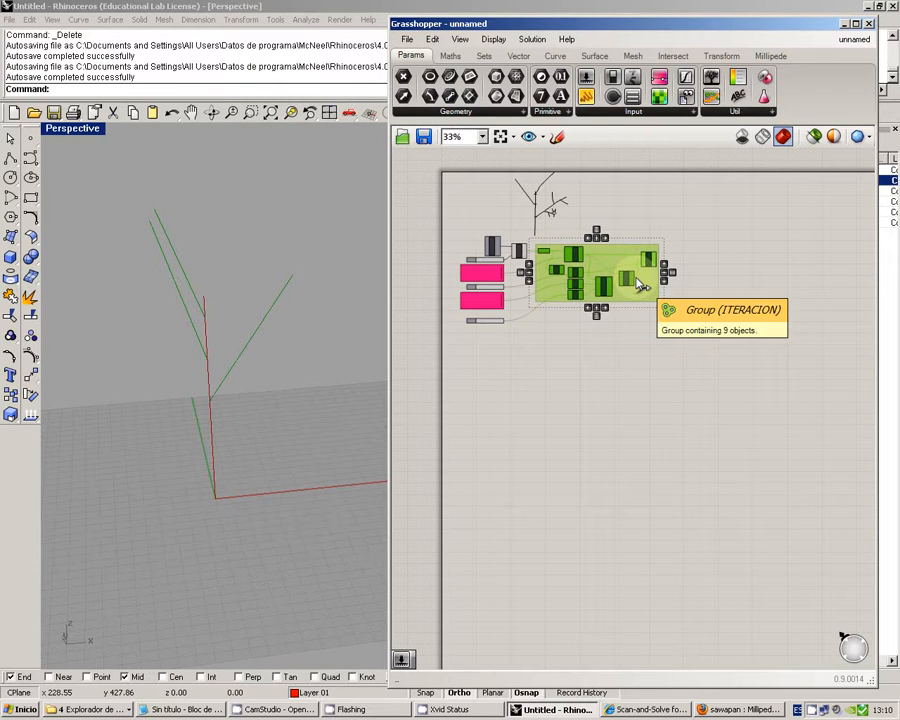
pyautogui.click(714, 363)
pyautogui.moveTo(716, 360); pyautogui.dragTo(717, 267)
pyautogui.hotkey('ctrl', 'c')
pyautogui.hotkey('ctrl', 'v')
pyautogui.click(699, 279)
# Shift the pasted group slightly downward and connect the first ITERACION group's Line output to its Curve parameter, replacing the trunk input.
pyautogui.scroll(5, 699, 253)
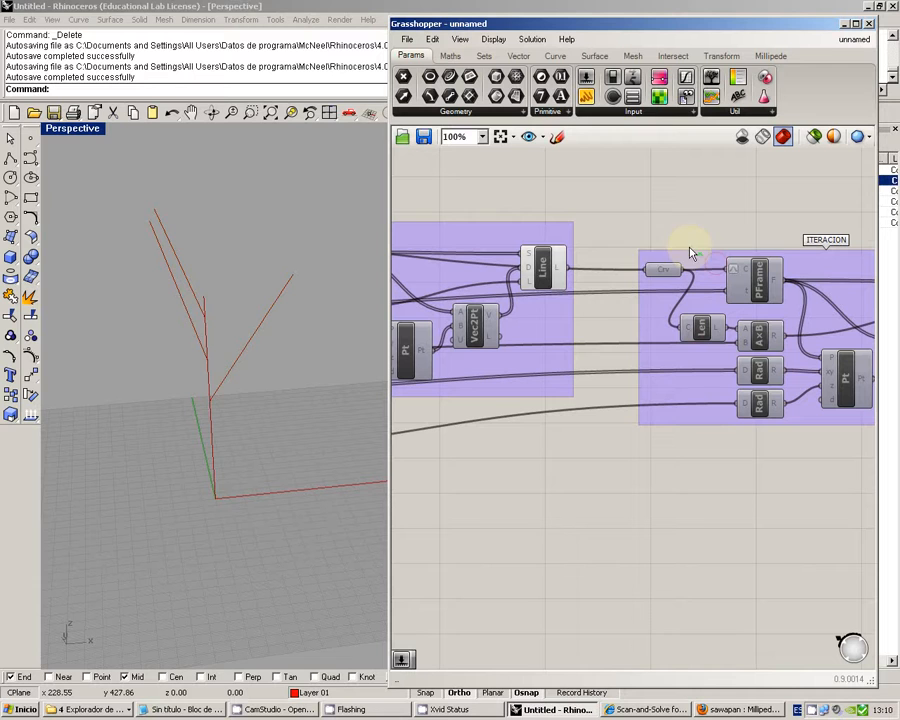
pyautogui.moveTo(668, 260); pyautogui.dragTo(640, 286)
pyautogui.click(617, 253)
pyautogui.moveTo(662, 234); pyautogui.dragTo(639, 226, button='right')
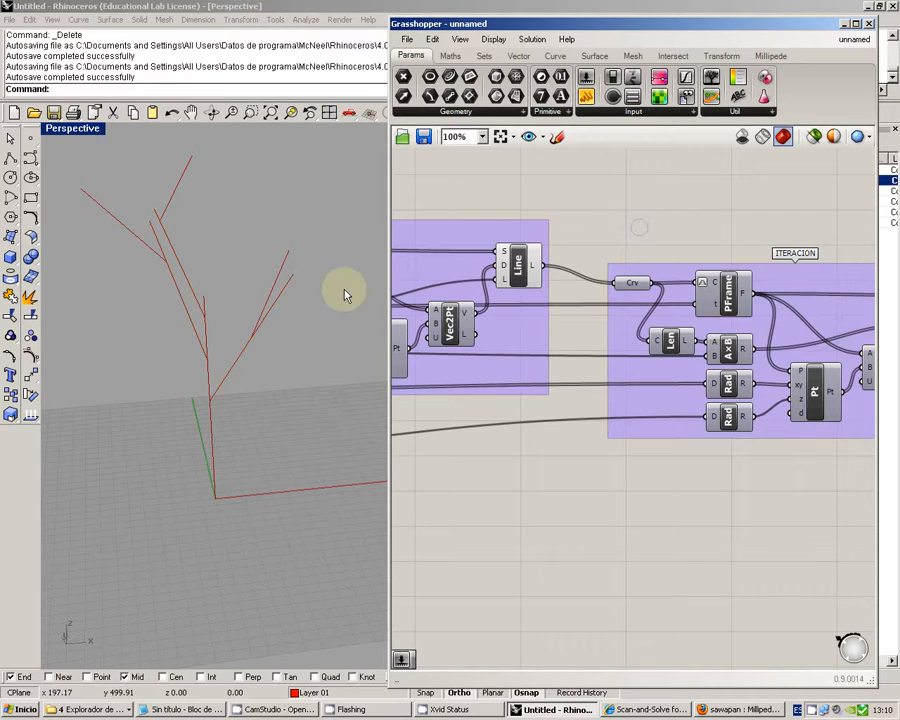
pyautogui.moveTo(346, 295); pyautogui.dragTo(313, 300, button='right')
pyautogui.moveTo(620, 268); pyautogui.dragTo(557, 236, button='right')
# Move the second ITERACION group's Curve parameter slightly closer to the incoming Line and graft its data.
pyautogui.moveTo(564, 253)
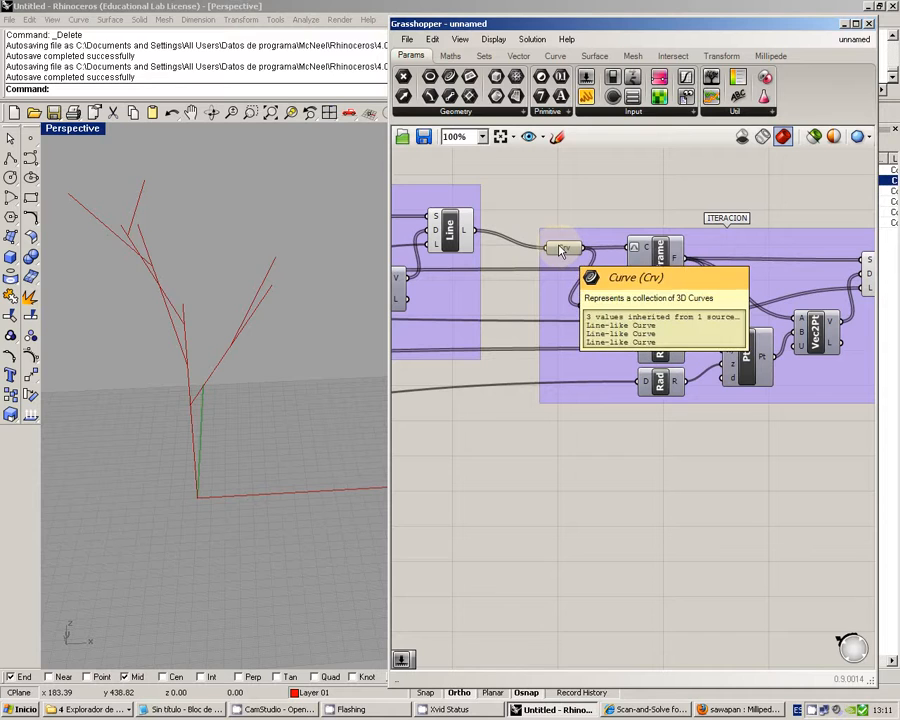
pyautogui.moveTo(563, 252); pyautogui.dragTo(548, 248)
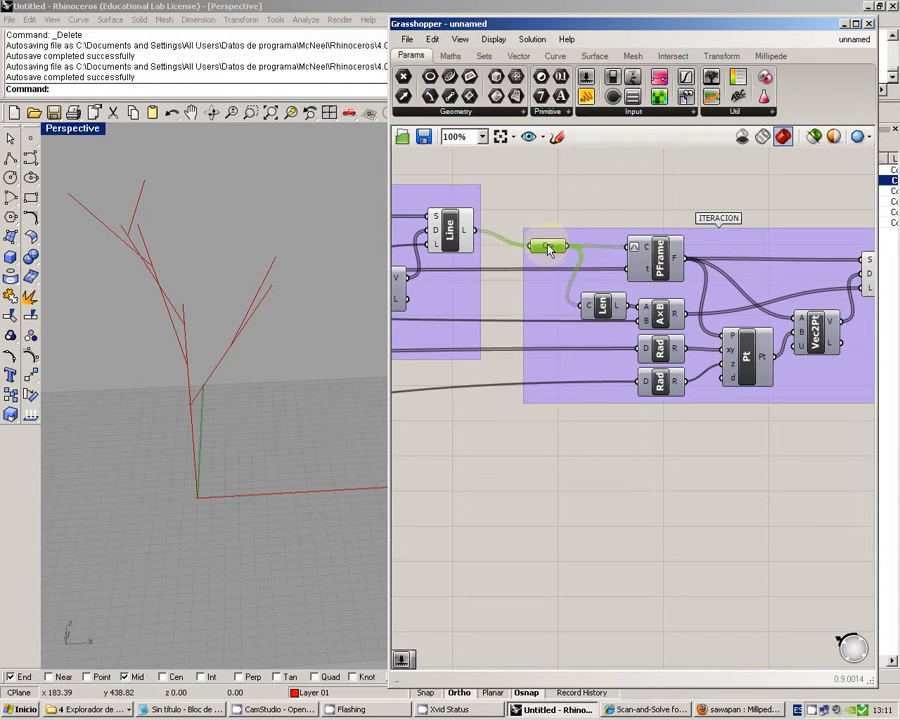
pyautogui.click(537, 208)
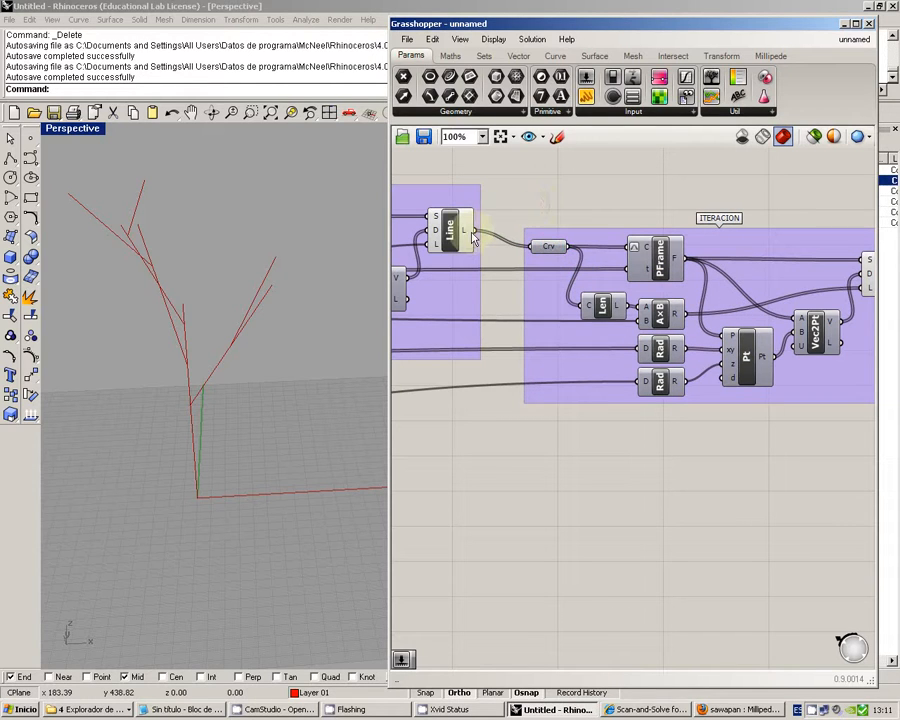
pyautogui.moveTo(466, 234)
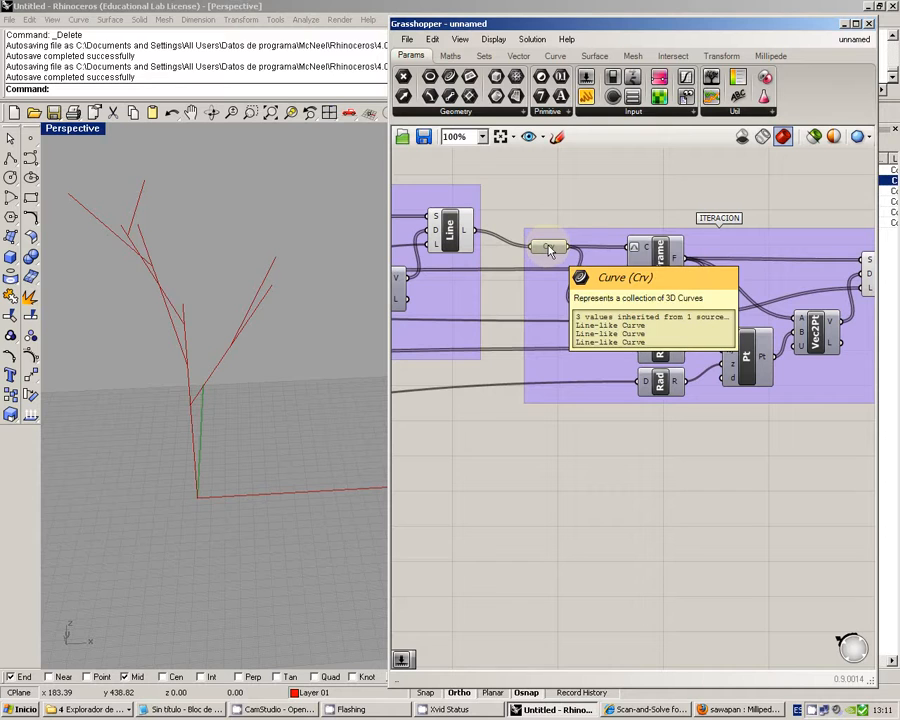
pyautogui.rightClick(549, 249)
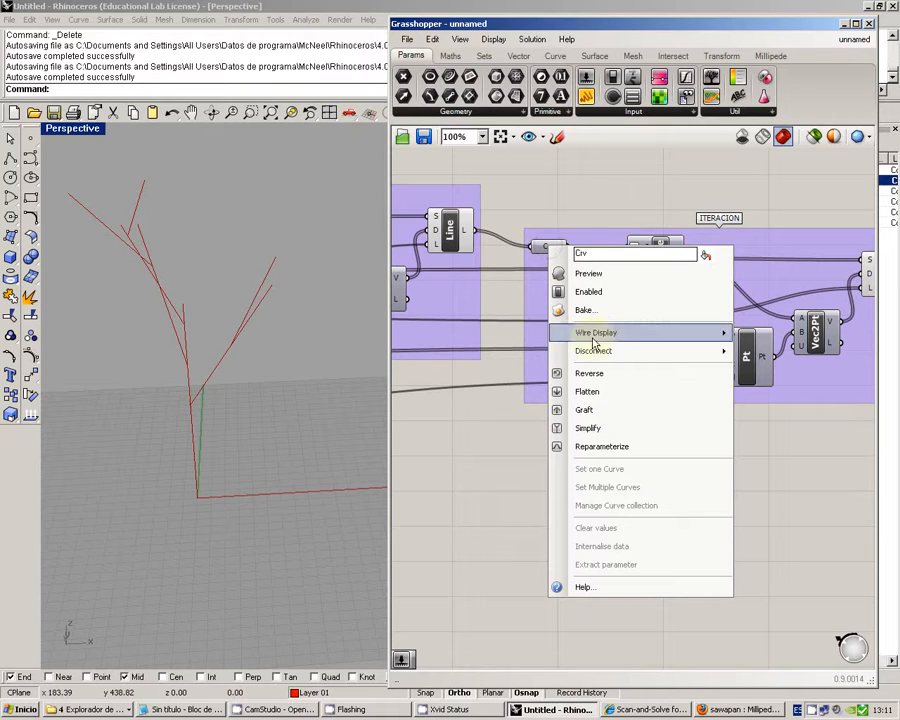
pyautogui.click(608, 411)
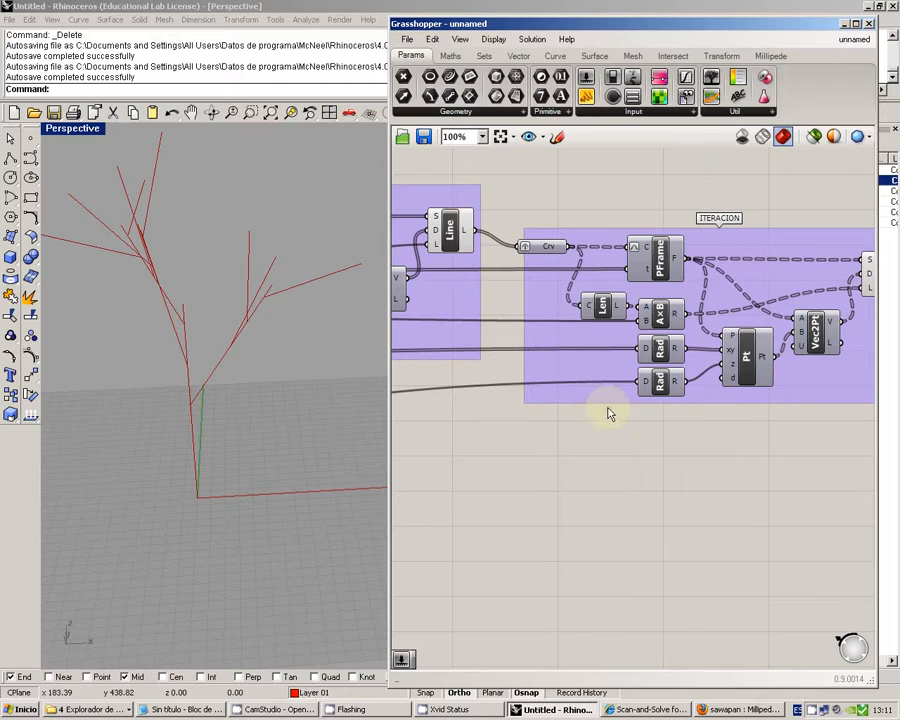
# Examine the grafted Curve parameter's data branches, the wires through to the second group's Line, and the resulting branches in the viewport.
pyautogui.moveTo(549, 249)
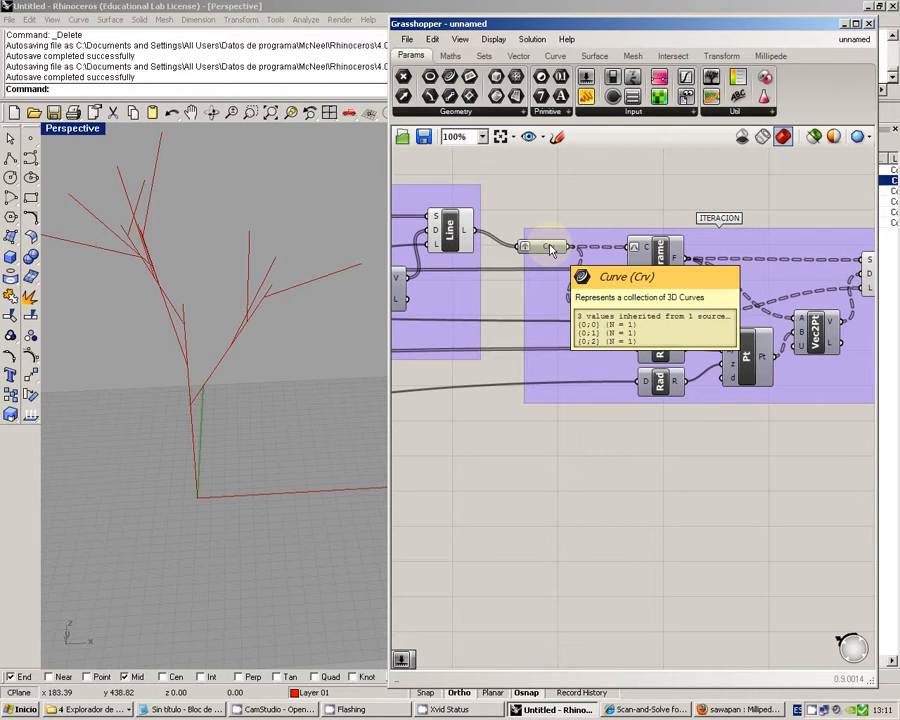
pyautogui.moveTo(465, 237)
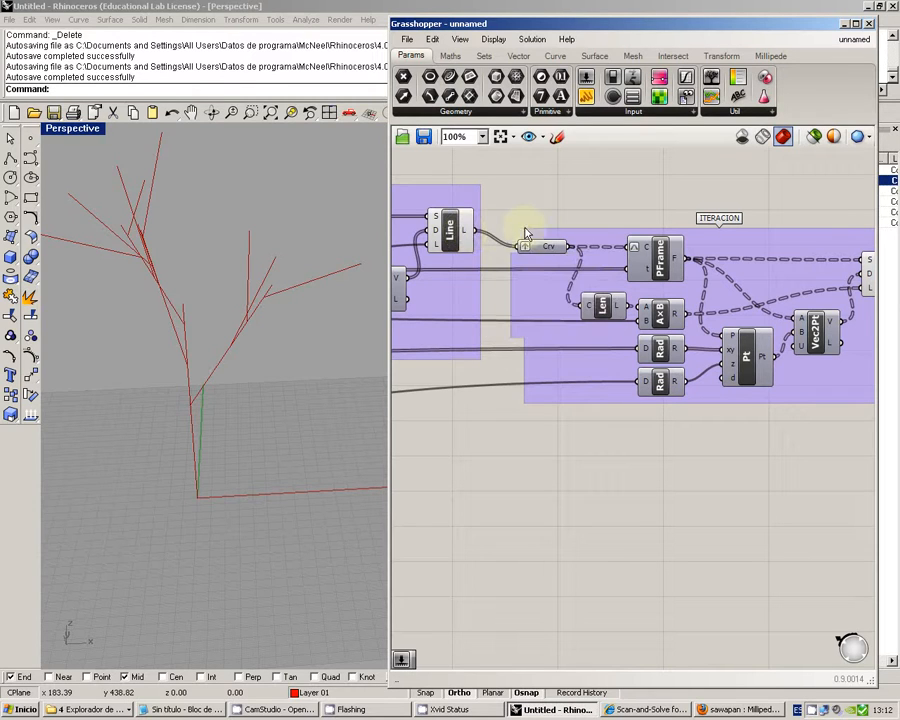
pyautogui.click(546, 252)
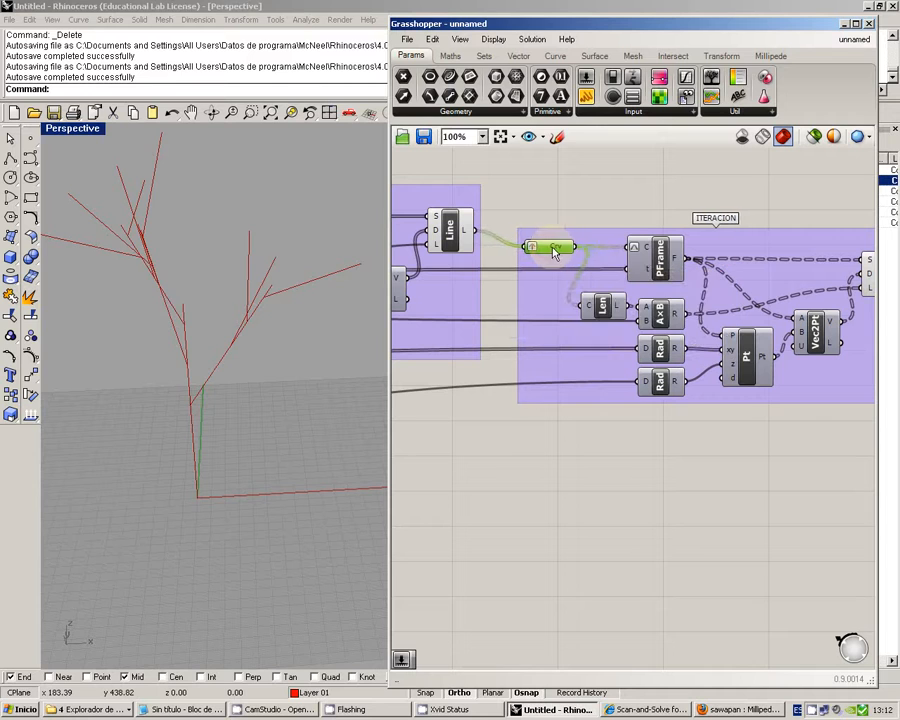
pyautogui.click(568, 196)
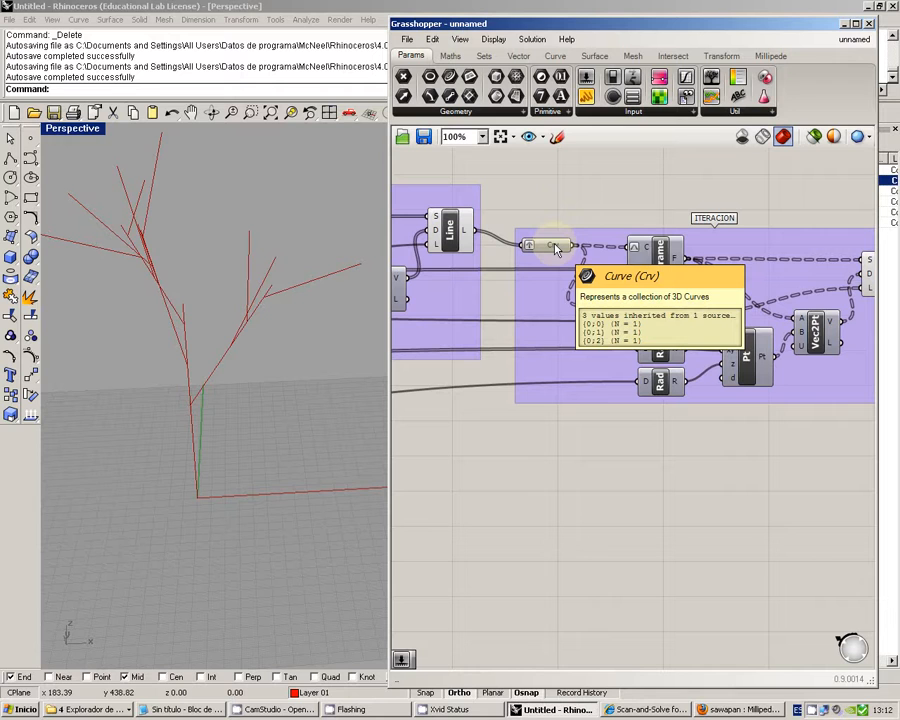
pyautogui.moveTo(678, 298); pyautogui.dragTo(543, 308, button='right')
pyautogui.moveTo(717, 304); pyautogui.dragTo(691, 301, button='right')
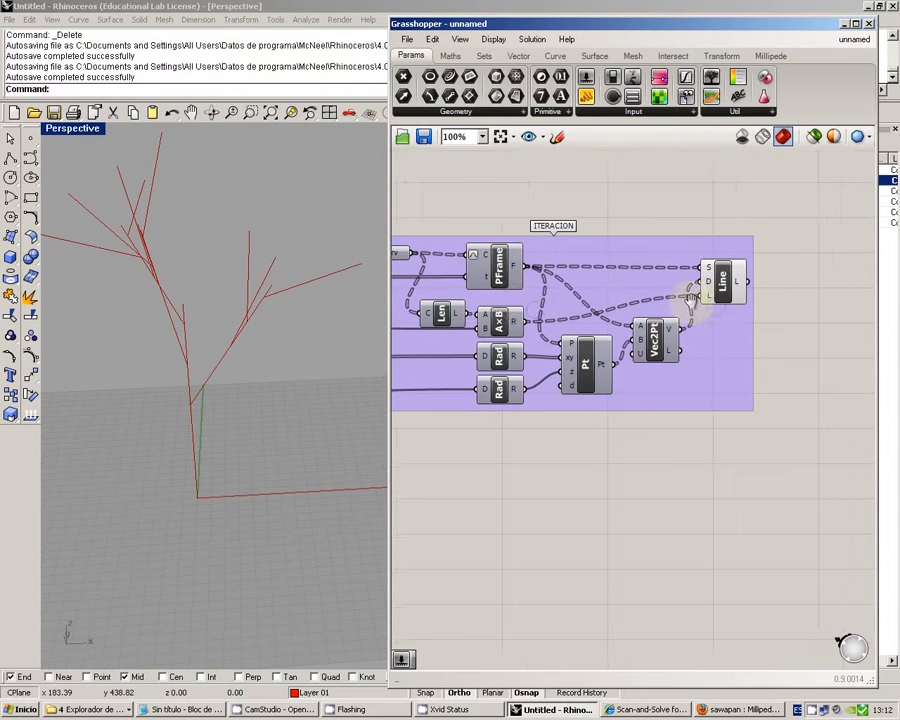
pyautogui.rightClick(707, 300)
pyautogui.click(782, 284)
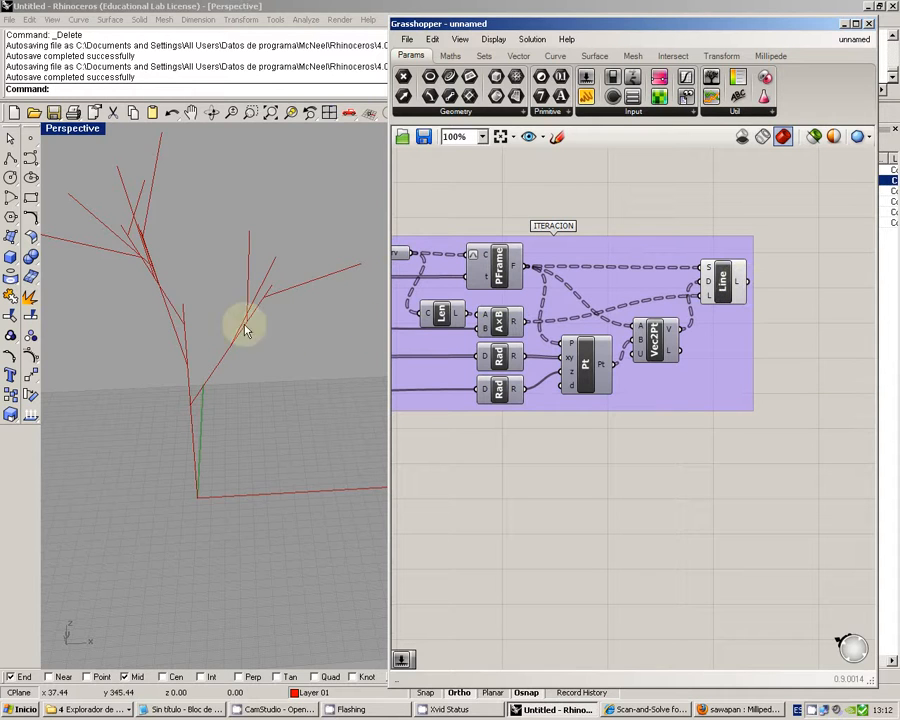
pyautogui.moveTo(243, 325); pyautogui.dragTo(245, 291, button='right')
# Copy the whole second ITERACION group with its grafted Curve parameter and place the copy after it as the third iteration.
pyautogui.scroll(-4, 652, 332)
pyautogui.rightClick(640, 336)
pyautogui.moveTo(727, 284); pyautogui.dragTo(727, 281, button='right')
pyautogui.moveTo(760, 249); pyautogui.dragTo(536, 400)
pyautogui.moveTo(552, 410); pyautogui.dragTo(524, 408, button='right')
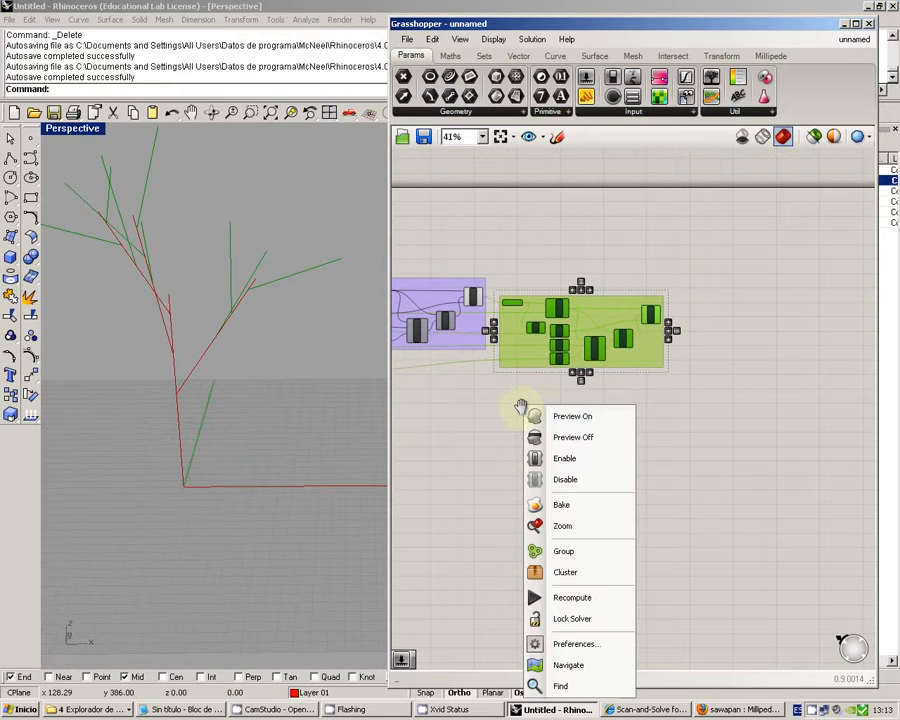
pyautogui.moveTo(668, 289); pyautogui.dragTo(660, 283, button='right')
pyautogui.hotkey('ctrl', 'c')
pyautogui.hotkey('ctrl', 'v')
pyautogui.moveTo(560, 318); pyautogui.dragTo(730, 314)
pyautogui.click(686, 290)
# Shift the third ITERACION group slightly downward and connect the second group's Line output to its Curve parameter.
pyautogui.scroll(3, 665, 320)
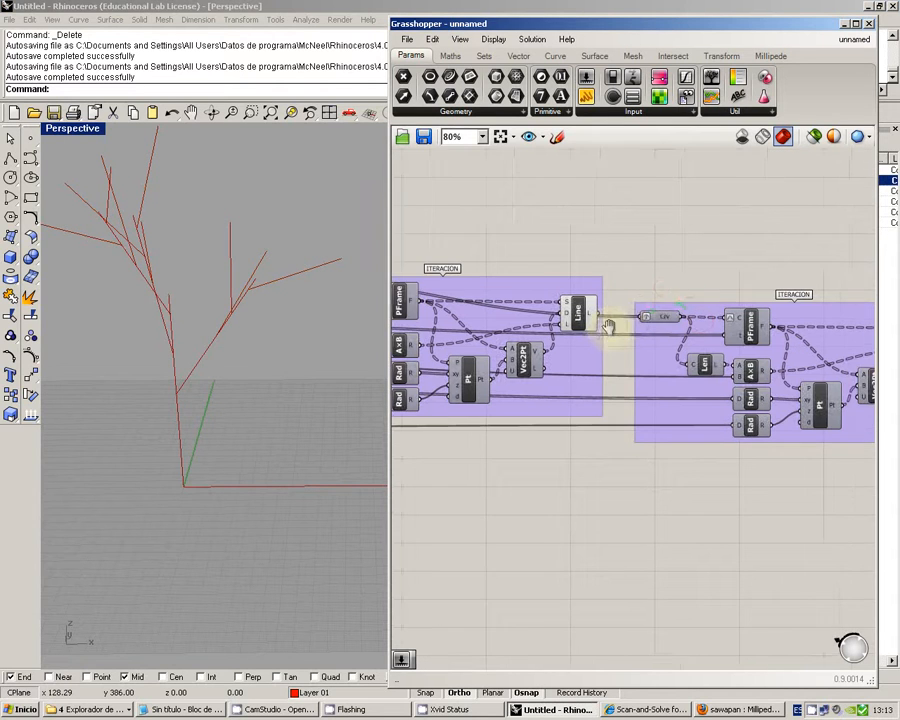
pyautogui.scroll(2, 649, 352)
pyautogui.moveTo(649, 352); pyautogui.dragTo(649, 374)
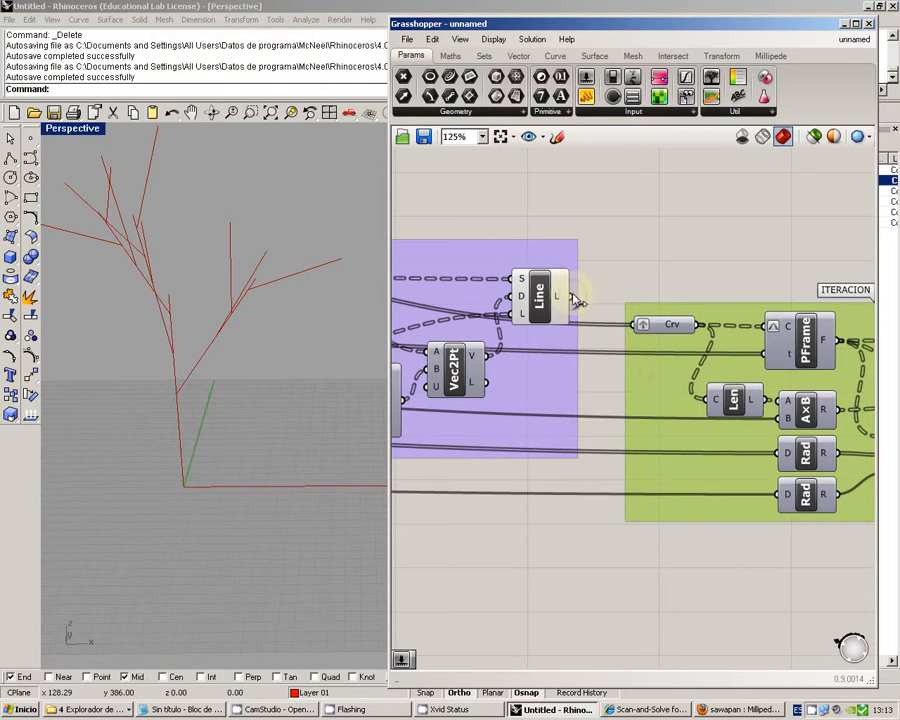
pyautogui.moveTo(572, 296); pyautogui.dragTo(634, 325)
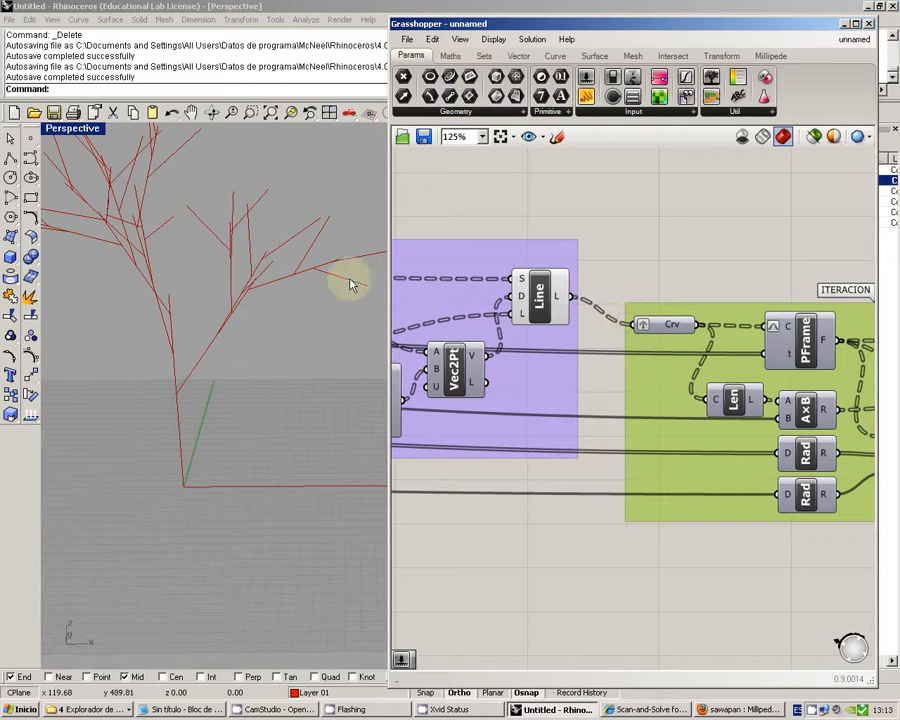
# Duplicate the second ITERACION group again and place the copy after the third group as the fourth iteration.
pyautogui.moveTo(708, 249); pyautogui.dragTo(595, 240, button='right')
pyautogui.scroll(-4, 690, 253)
pyautogui.rightClick(684, 252)
pyautogui.click(650, 222)
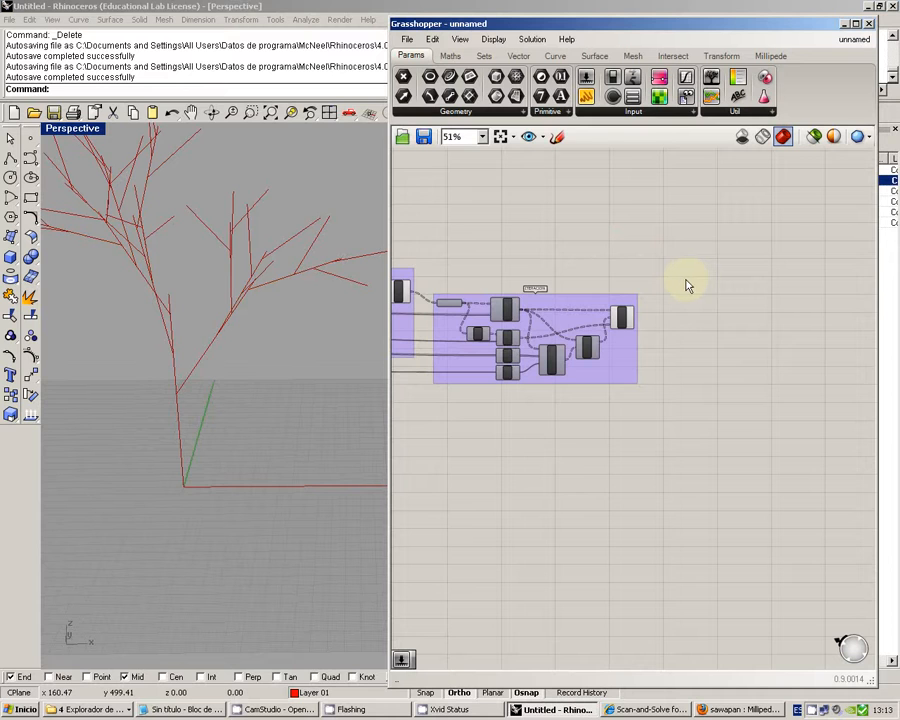
pyautogui.scroll(-3, 663, 261)
pyautogui.click(516, 292)
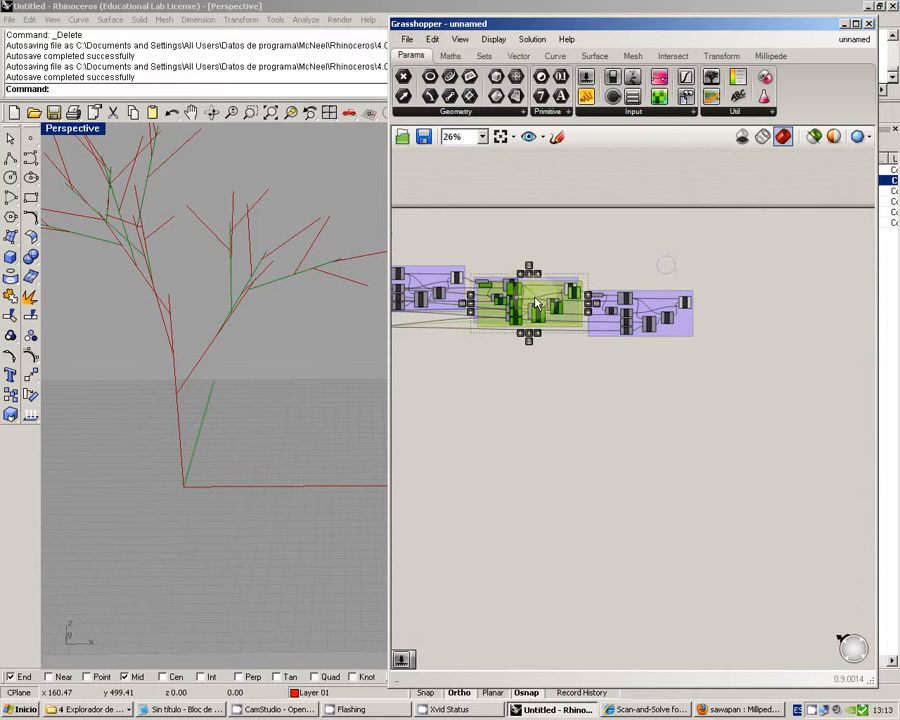
pyautogui.keyDown('alt'); pyautogui.moveTo(518, 294); pyautogui.dragTo(756, 322); pyautogui.keyUp('alt')
pyautogui.click(714, 280)
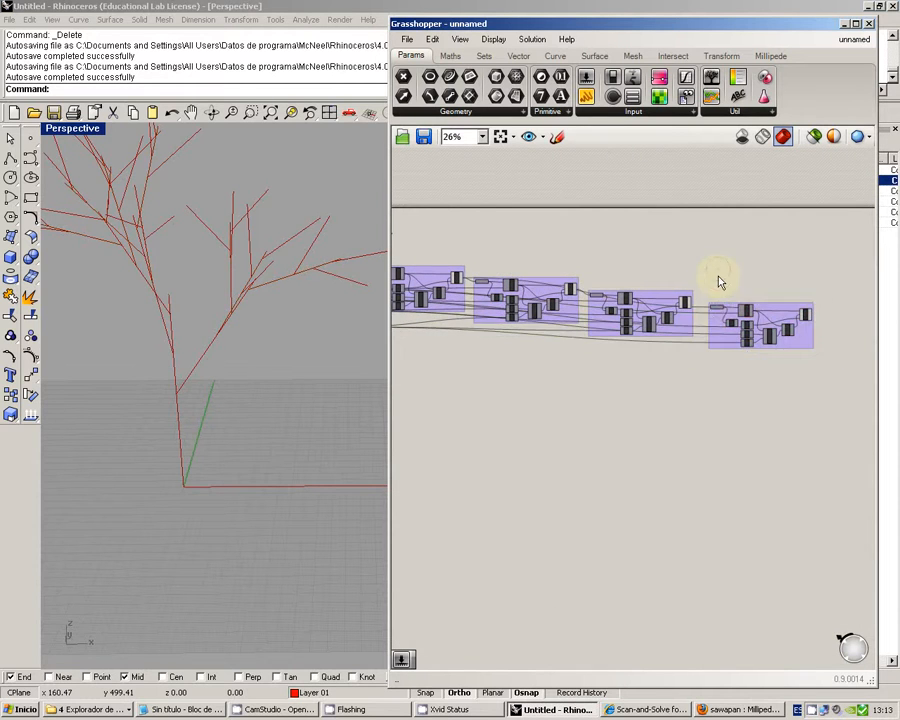
# Connect the third ITERACION group's Line output to the fourth group's Curve parameter, replacing its existing input.
pyautogui.scroll(4, 706, 314)
pyautogui.scroll(2, 673, 300)
pyautogui.moveTo(646, 294); pyautogui.dragTo(728, 314)
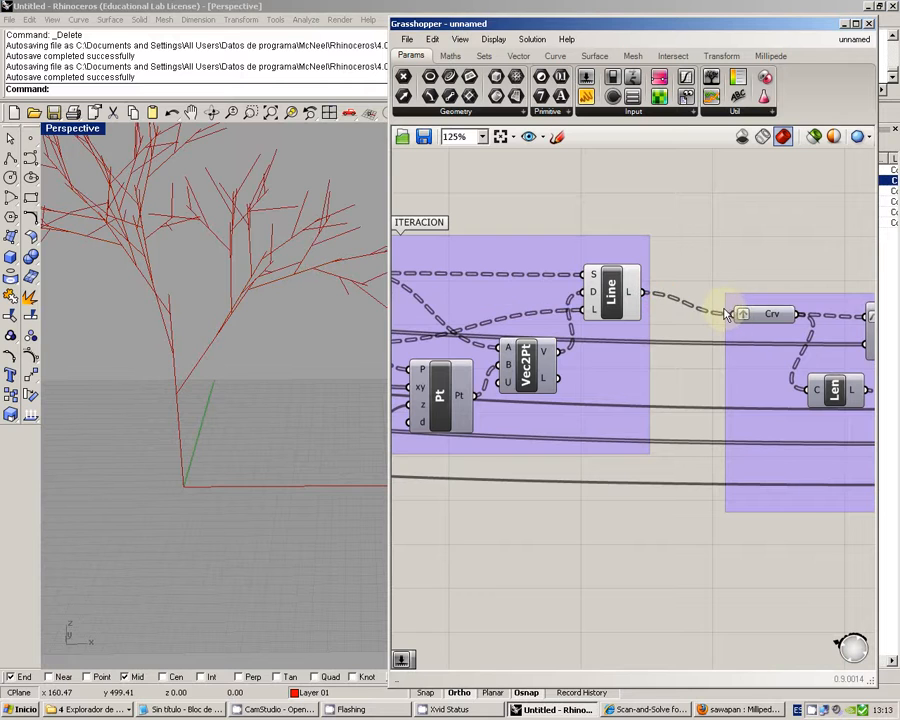
# Duplicate the second ITERACION group once more and place the copy after the fourth group as the fifth iteration.
pyautogui.moveTo(753, 320); pyautogui.dragTo(691, 327, button='right')
pyautogui.scroll(-4, 690, 328)
pyautogui.moveTo(632, 320); pyautogui.dragTo(508, 302, button='right')
pyautogui.rightClick(626, 304)
pyautogui.click(700, 236)
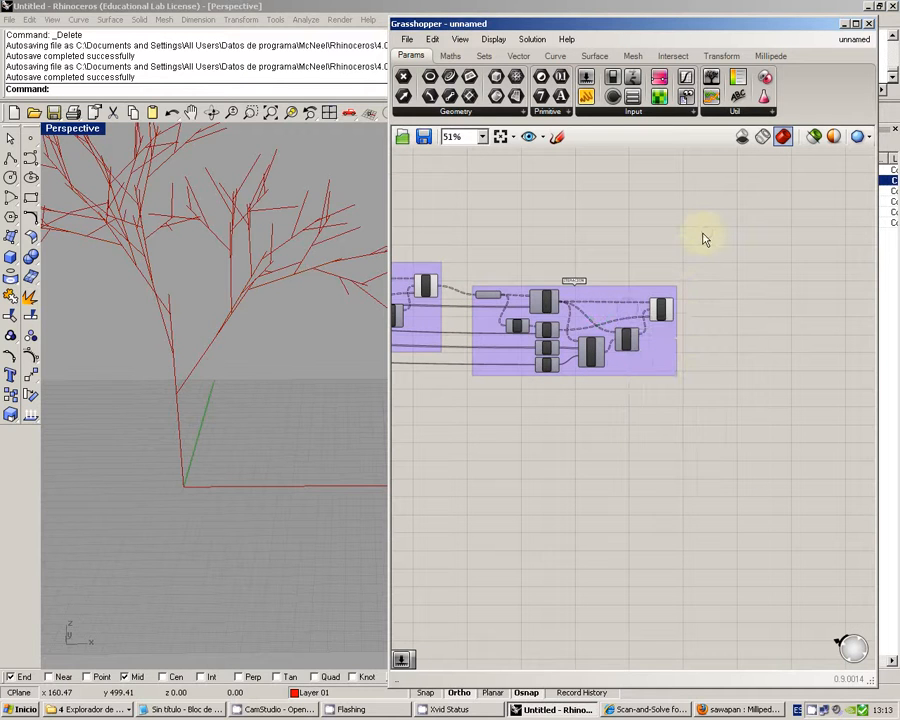
pyautogui.moveTo(620, 253); pyautogui.dragTo(745, 263, button='right')
pyautogui.scroll(-4, 745, 263)
pyautogui.click(537, 278)
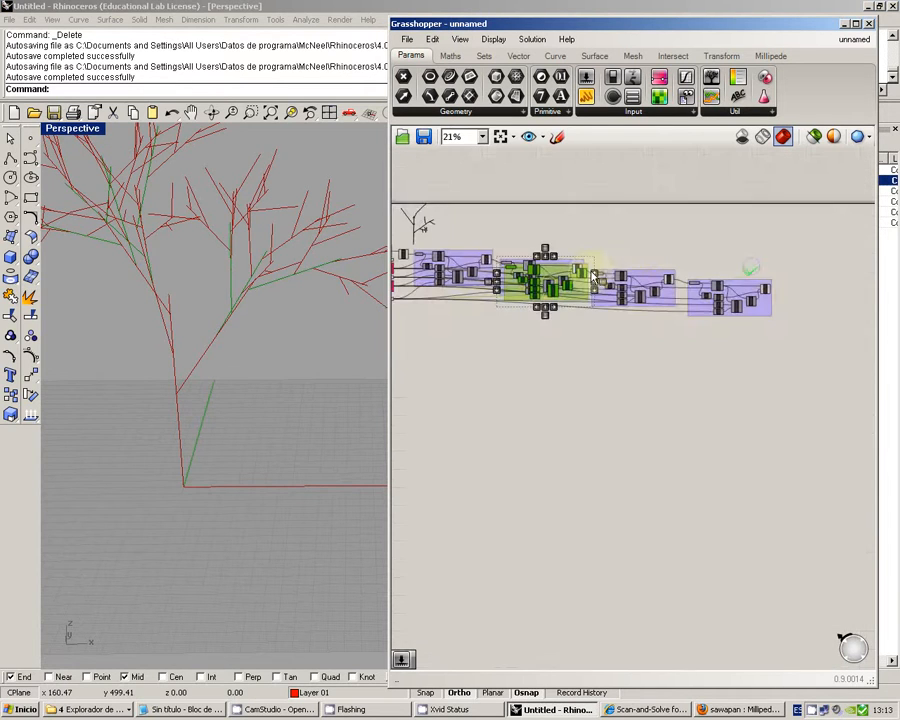
pyautogui.moveTo(537, 278); pyautogui.dragTo(820, 308)
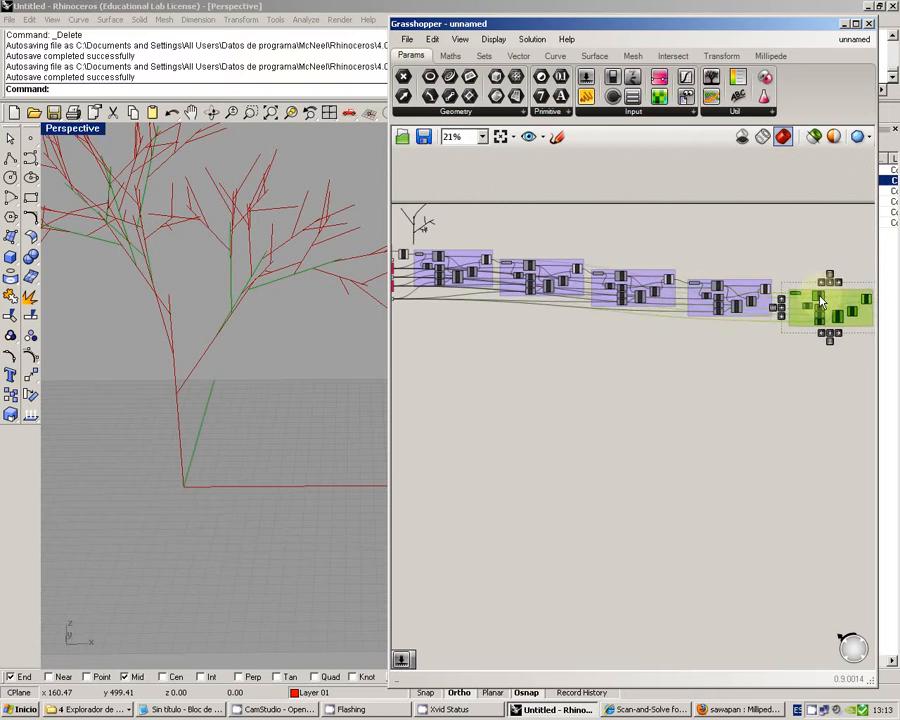
# Connect the fourth ITERACION group's Line output to the fifth group's Curve parameter, replacing its existing input.
pyautogui.scroll(8, 798, 280)
pyautogui.moveTo(744, 300); pyautogui.dragTo(712, 292, button='right')
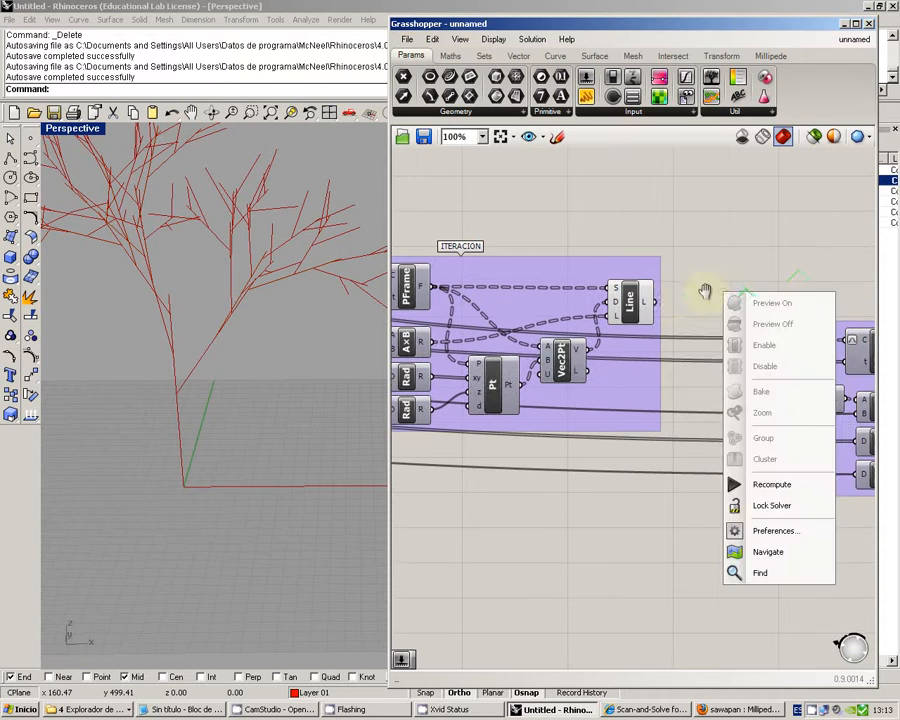
pyautogui.click(678, 285)
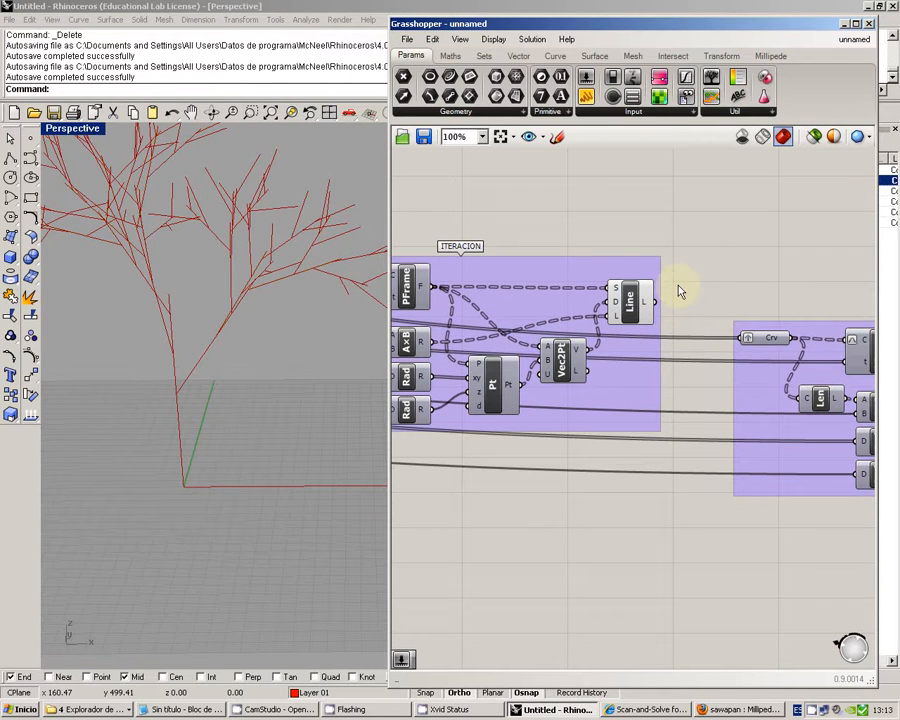
pyautogui.moveTo(646, 326)
pyautogui.moveTo(658, 303); pyautogui.dragTo(742, 339)
# Examine the chained ITERACION groups and the sliders and gene pools that feed the first iteration.
pyautogui.scroll(-10, 710, 262)
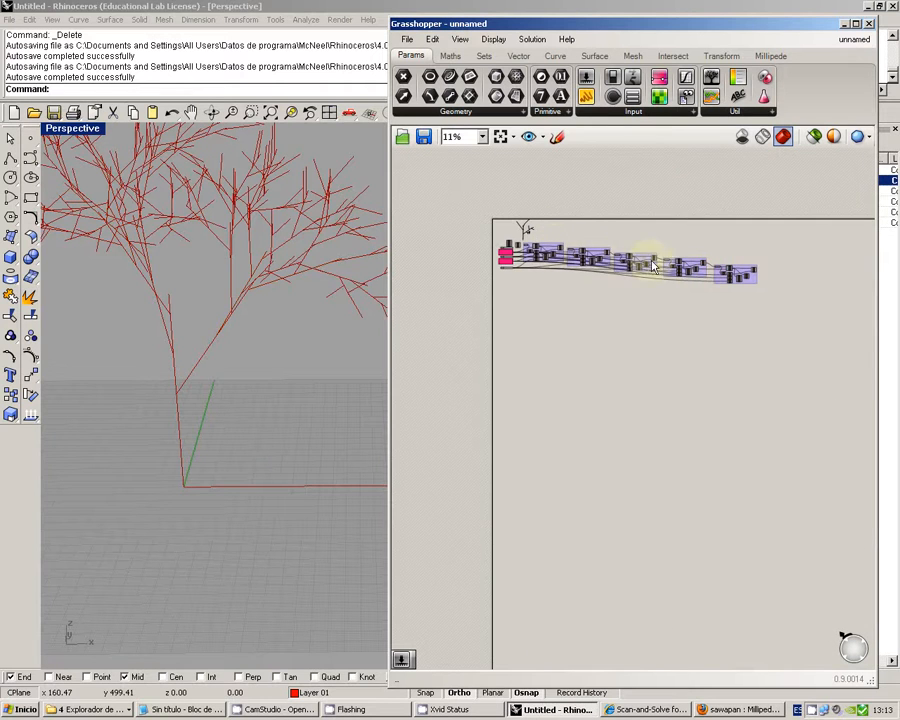
pyautogui.moveTo(646, 300); pyautogui.dragTo(667, 334, button='right')
pyautogui.scroll(3, 608, 301)
pyautogui.moveTo(608, 347); pyautogui.dragTo(659, 362, button='right')
pyautogui.scroll(4, 613, 328)
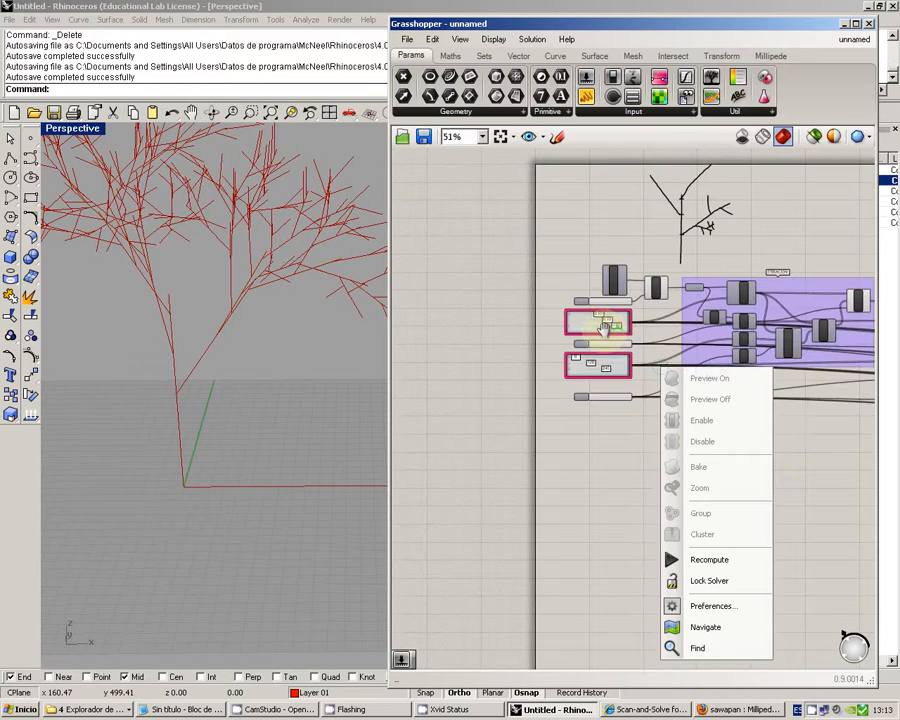
pyautogui.click(597, 330)
pyautogui.scroll(4, 637, 324)
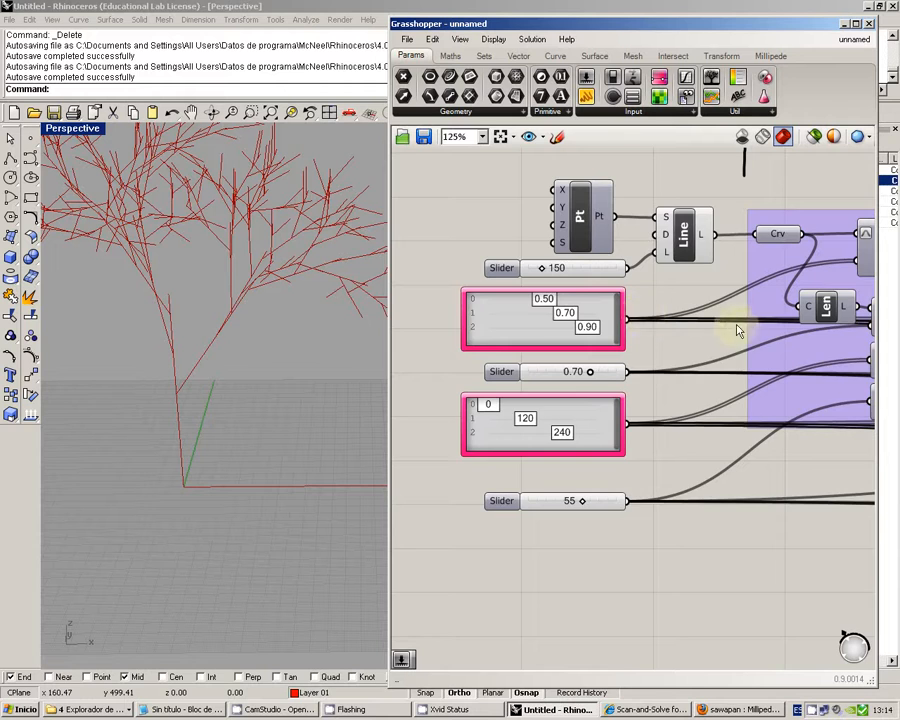
pyautogui.scroll(-5, 736, 326)
pyautogui.moveTo(708, 313); pyautogui.dragTo(772, 330, button='right')
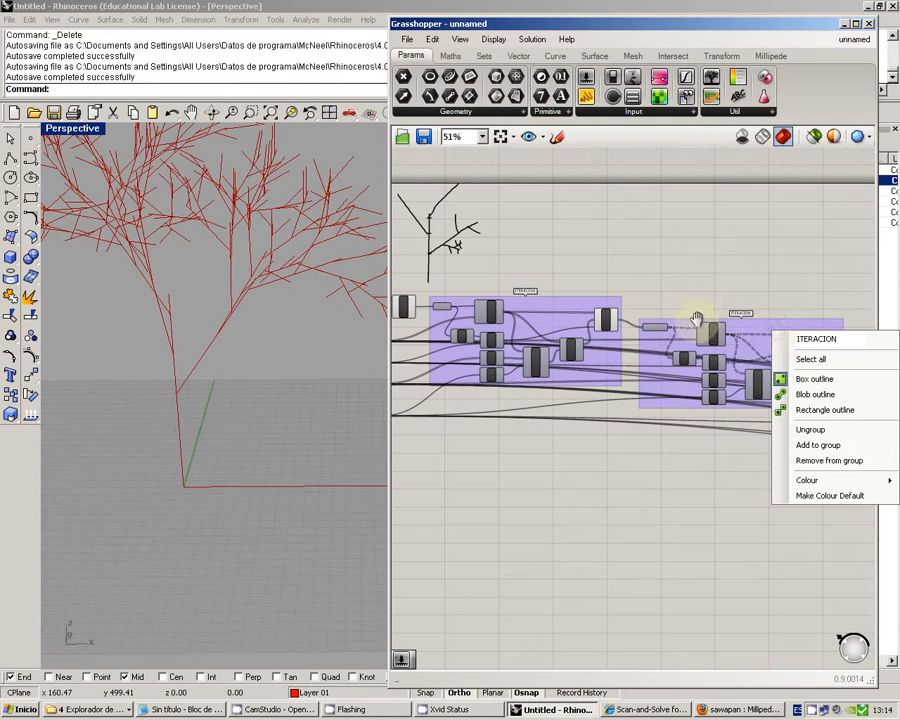
pyautogui.scroll(5, 686, 318)
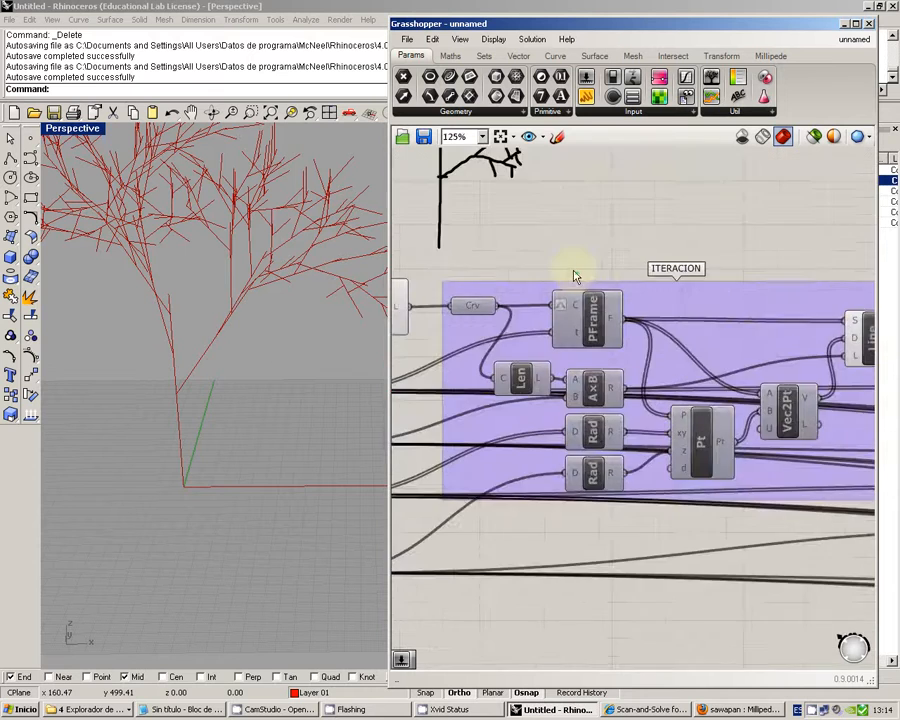
pyautogui.rightClick(635, 270)
pyautogui.scroll(-3, 630, 270)
pyautogui.click(546, 245)
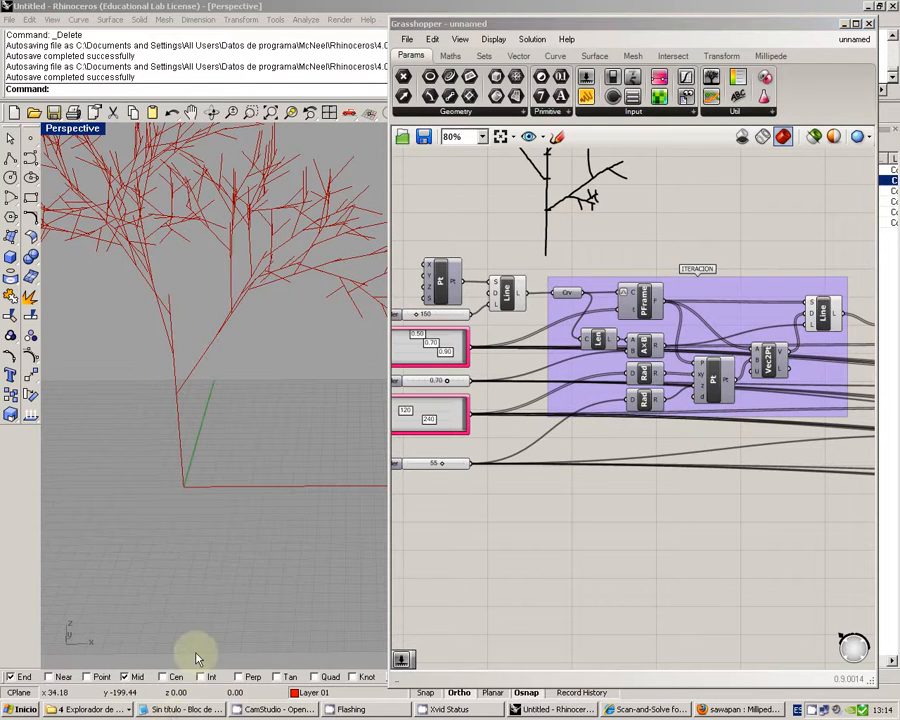
# Switch to Notepad, add the note HOOPSNAKE below the plug-in path, and return to Grasshopper.
pyautogui.click(185, 709)
pyautogui.click(540, 78)
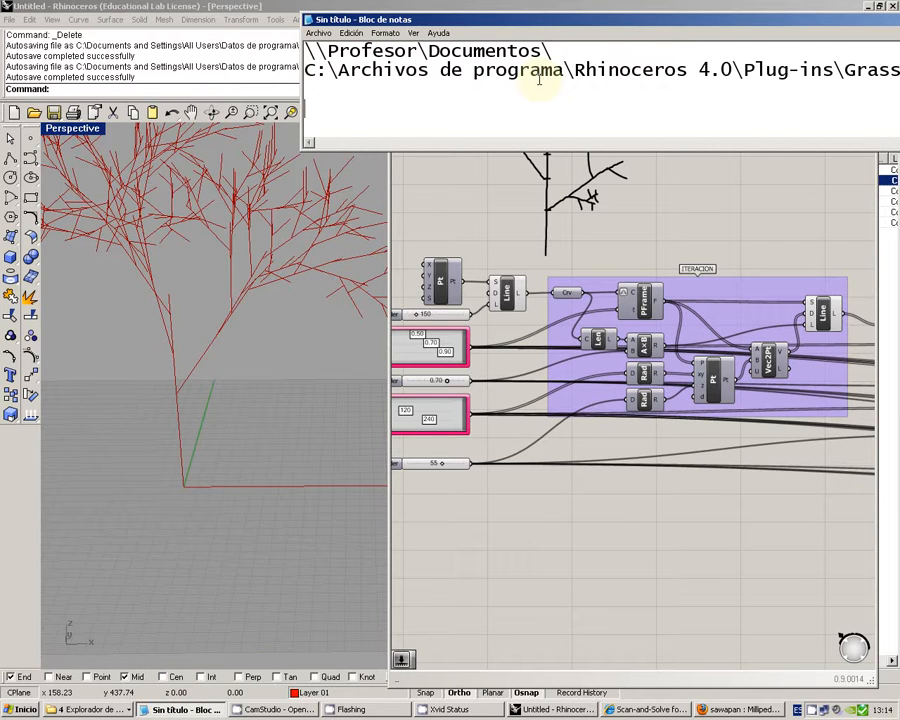
pyautogui.write('HOOPSNAKE')
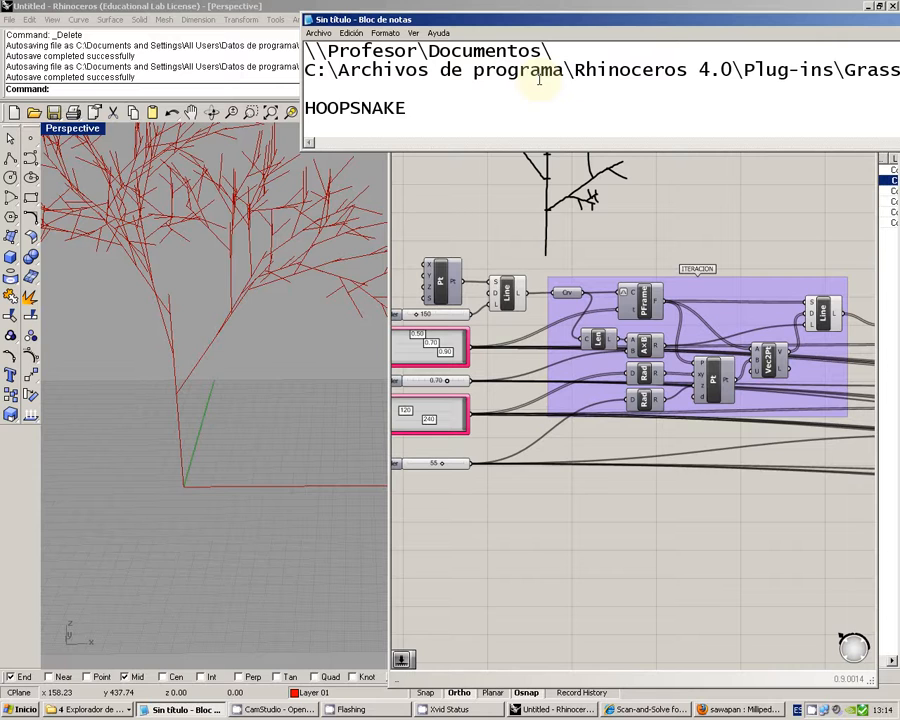
pyautogui.moveTo(845, 22); pyautogui.dragTo(530, 30)
pyautogui.click(850, 25)
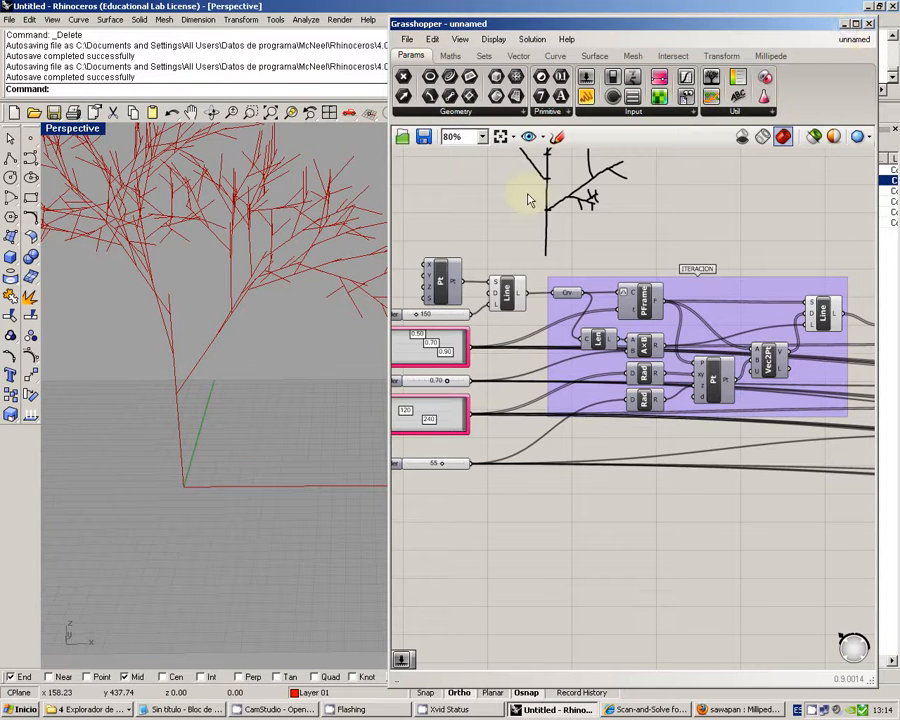
# Set the branch-position gene pool's three values to 0.56, 0.13 and 0.99 and inspect the tree.
pyautogui.moveTo(637, 411); pyautogui.dragTo(587, 408, button='right')
pyautogui.scroll(-1, 587, 409)
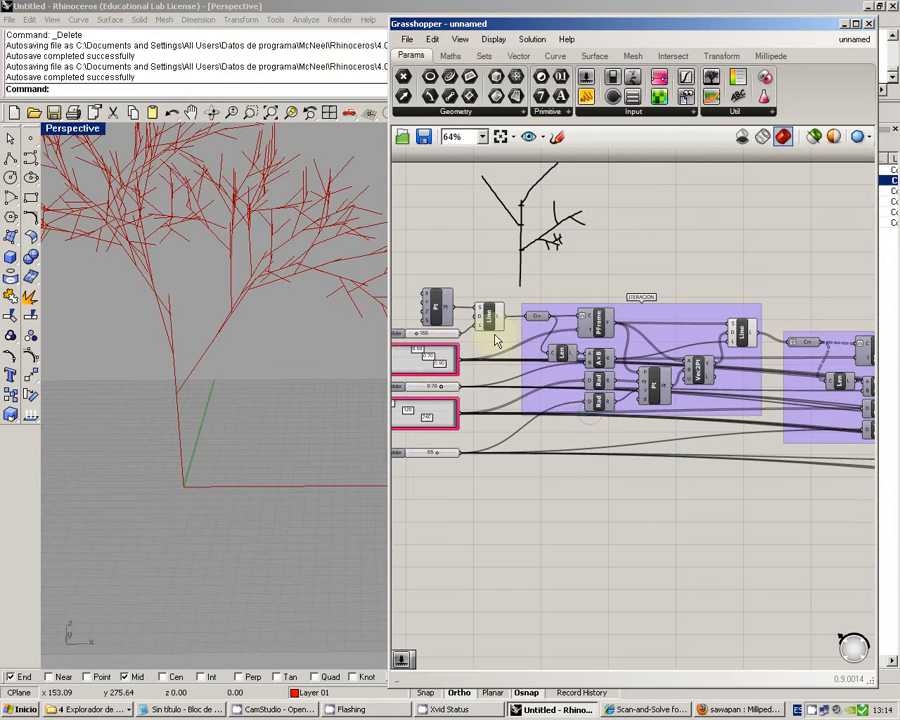
pyautogui.moveTo(521, 327); pyautogui.dragTo(657, 317, button='right')
pyautogui.scroll(3, 554, 355)
pyautogui.moveTo(557, 357); pyautogui.dragTo(583, 374, button='right')
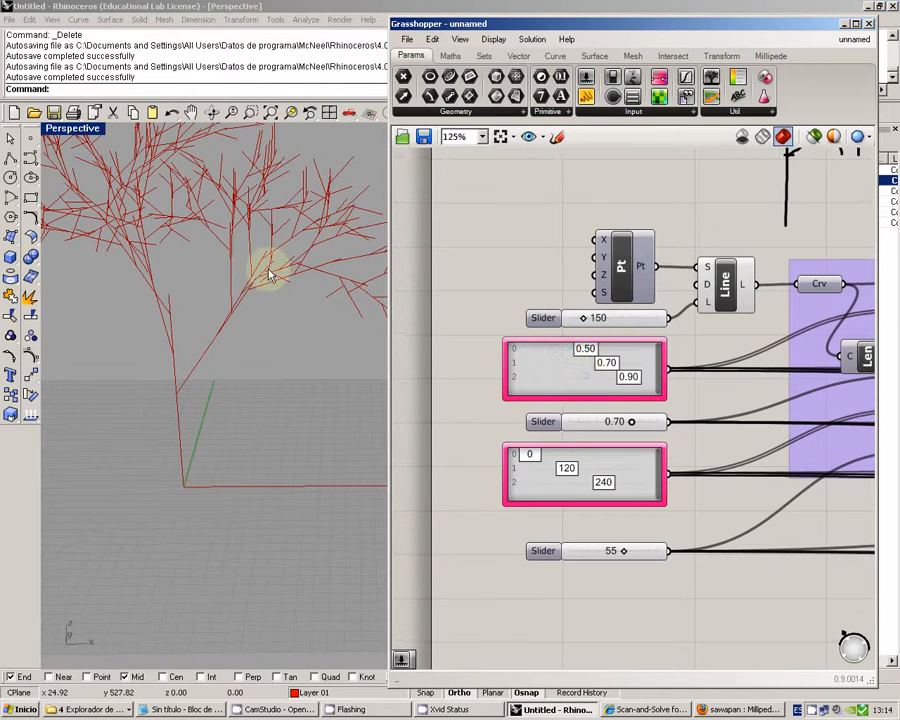
pyautogui.moveTo(267, 261); pyautogui.dragTo(194, 234, button='right')
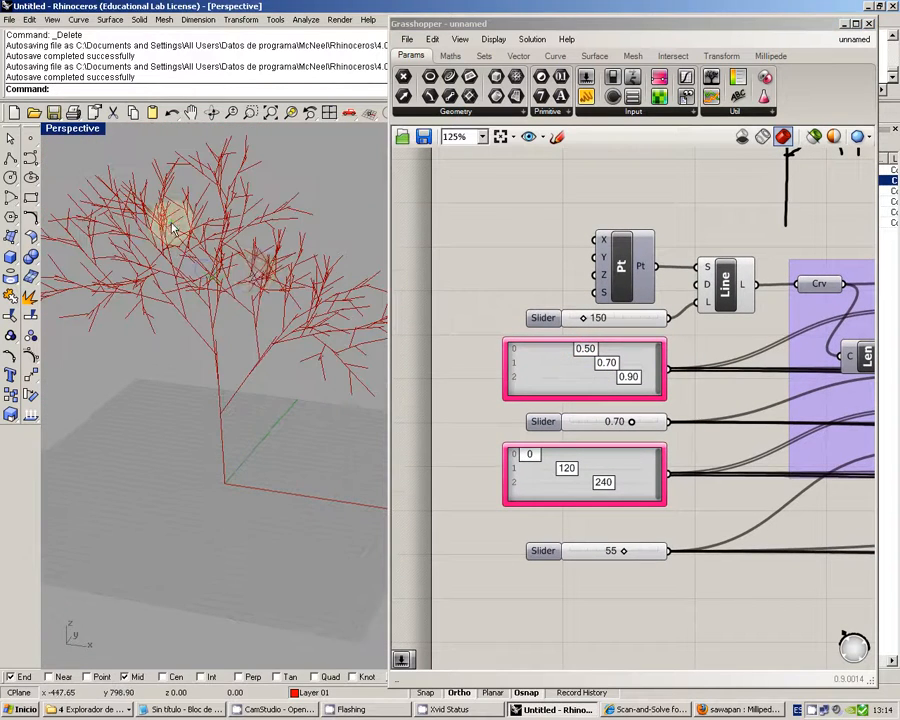
pyautogui.moveTo(556, 384); pyautogui.dragTo(616, 331, button='right')
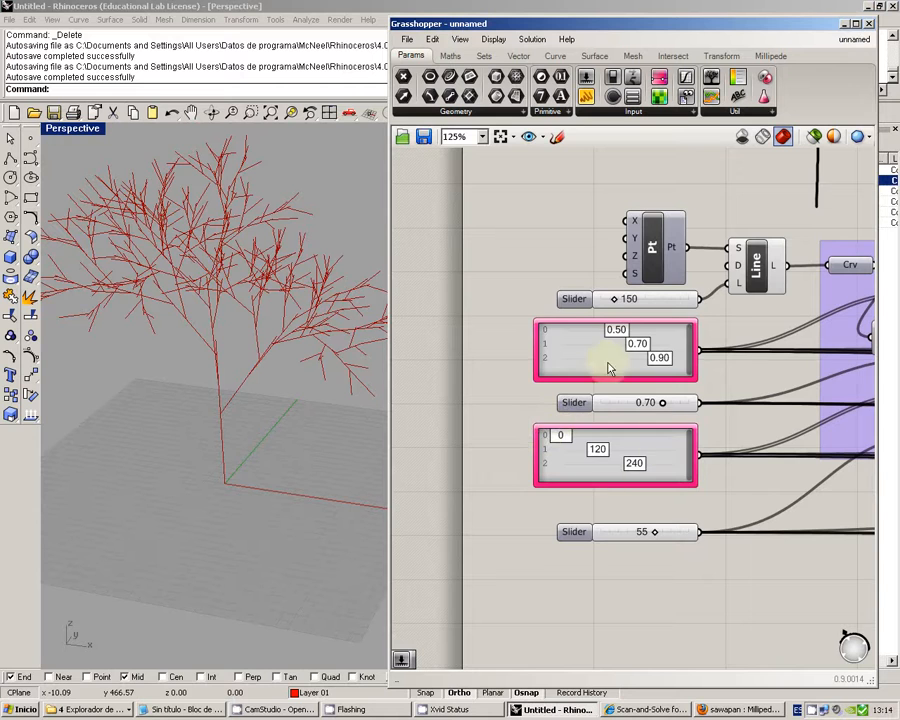
pyautogui.scroll(4, 609, 369)
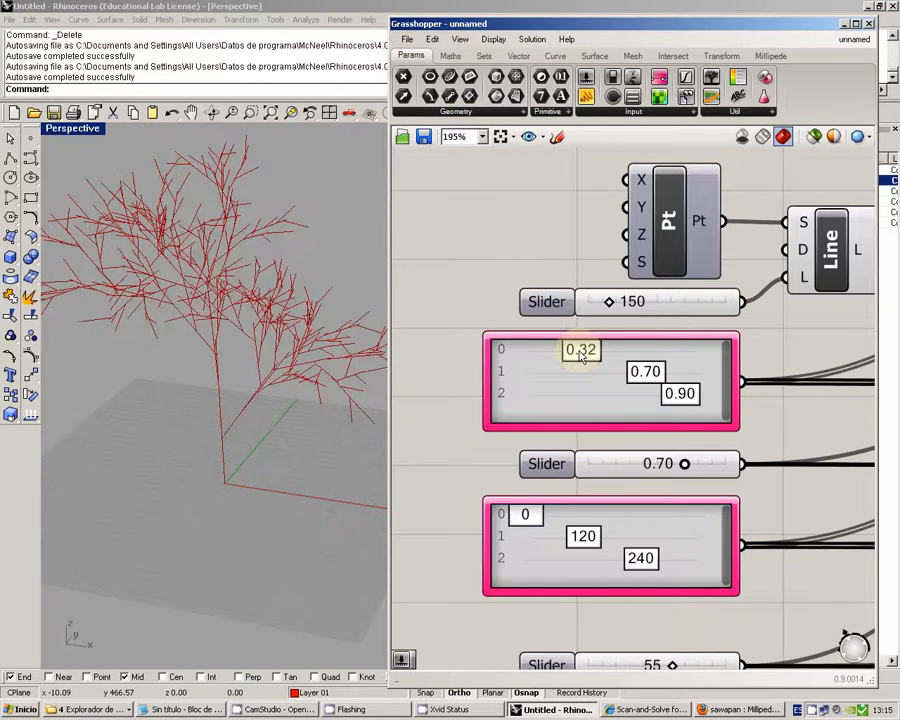
pyautogui.moveTo(572, 357); pyautogui.dragTo(547, 372)
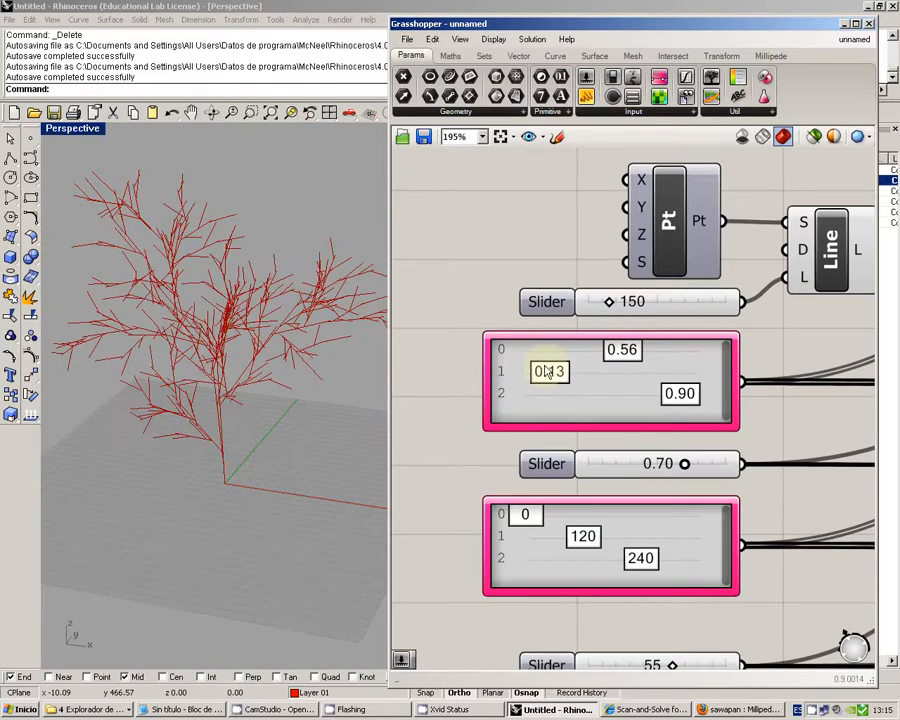
pyautogui.moveTo(330, 300); pyautogui.dragTo(268, 320, button='right')
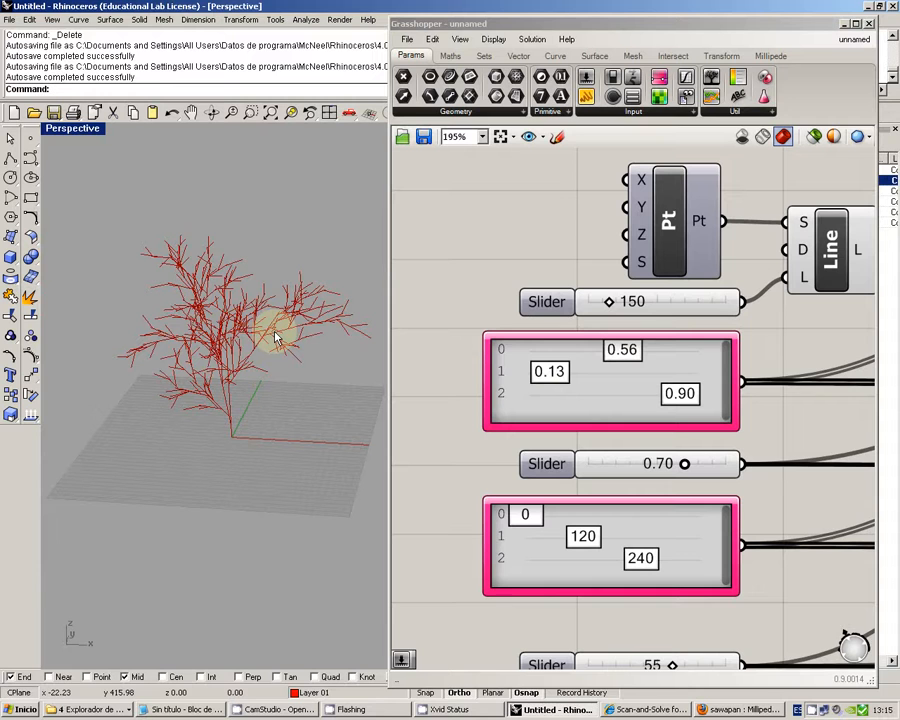
pyautogui.moveTo(680, 396)
pyautogui.mouseDown()
pyautogui.moveTo(636, 394)
pyautogui.moveTo(695, 394)
pyautogui.mouseUp()
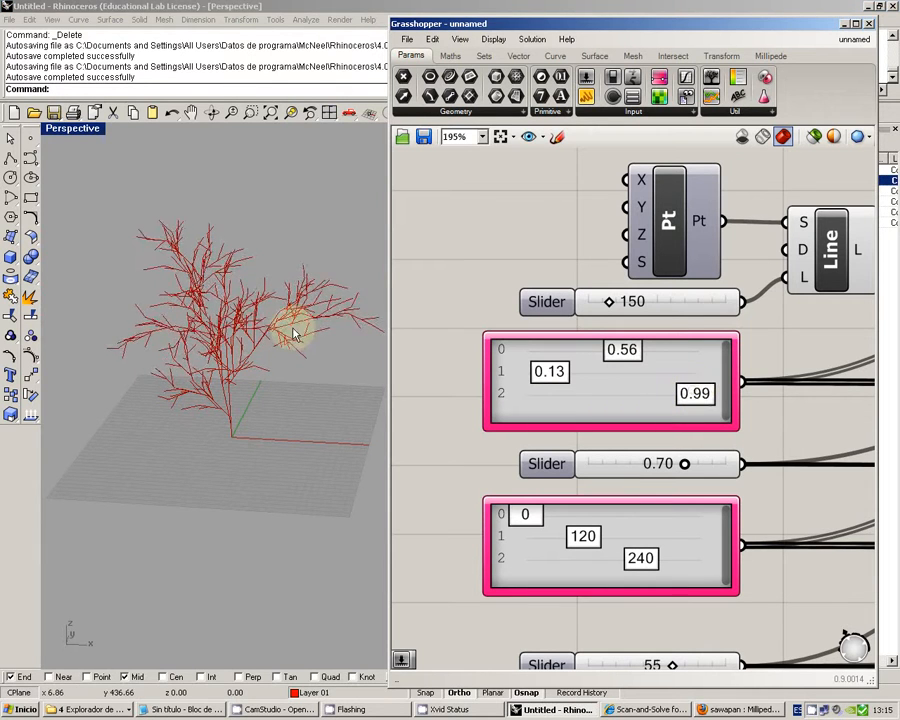
pyautogui.moveTo(293, 328); pyautogui.dragTo(355, 322, button='right')
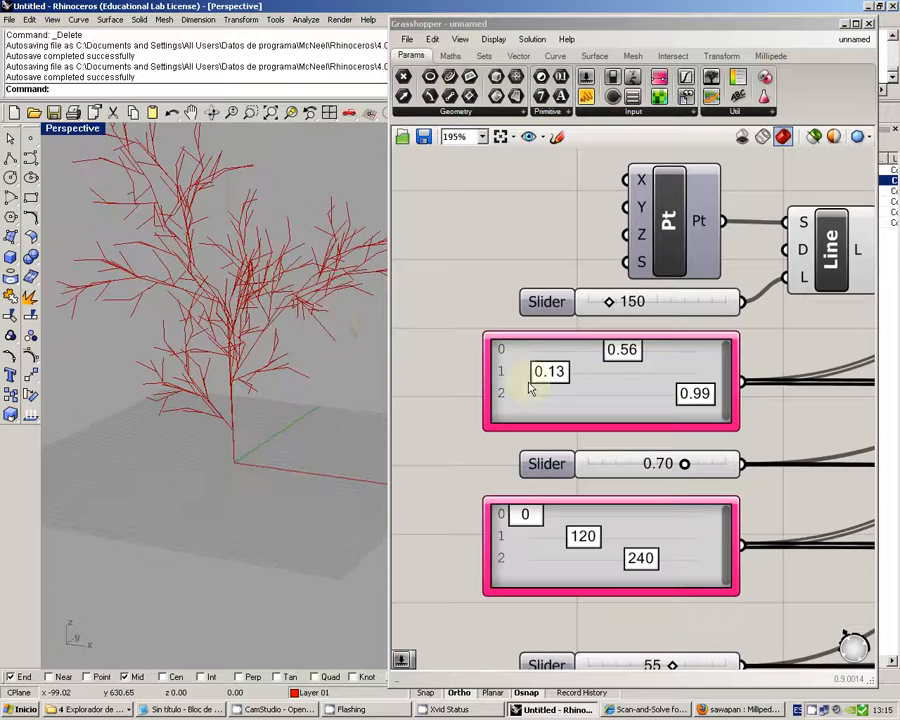
# Randomize the branch-position gene pool by 100% six times, checking the resulting tree variations.
pyautogui.moveTo(621, 390); pyautogui.dragTo(595, 352, button='right')
pyautogui.rightClick(595, 352)
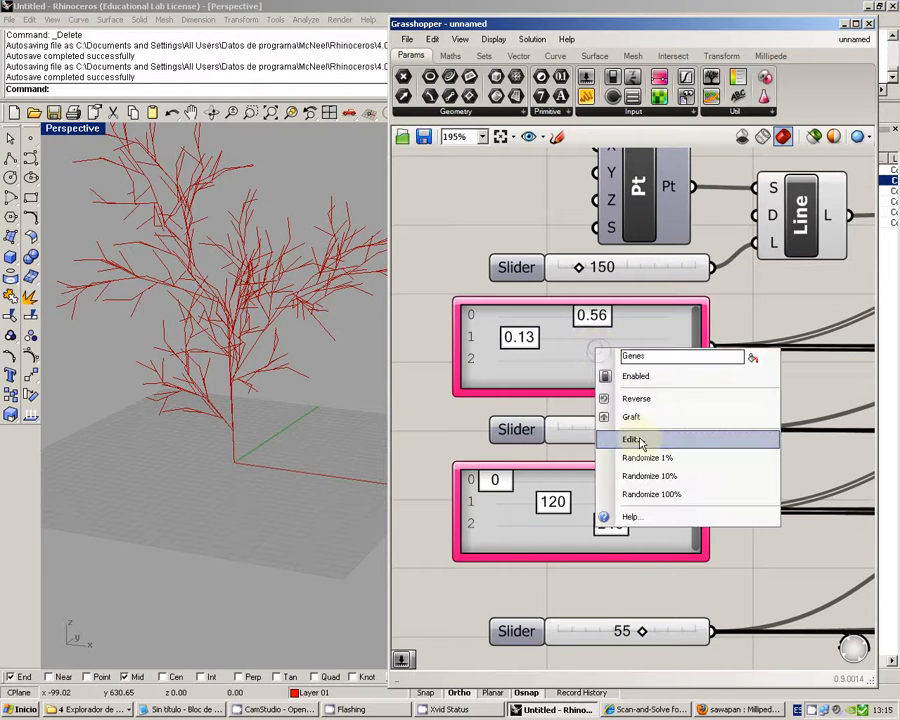
pyautogui.click(676, 497)
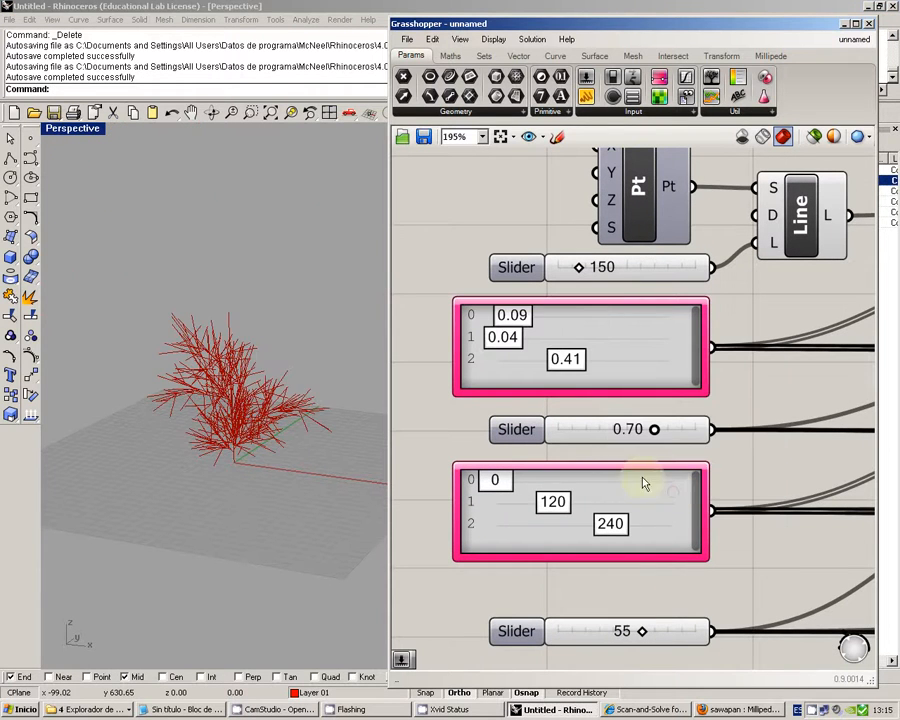
pyautogui.moveTo(289, 410); pyautogui.dragTo(270, 418, button='right')
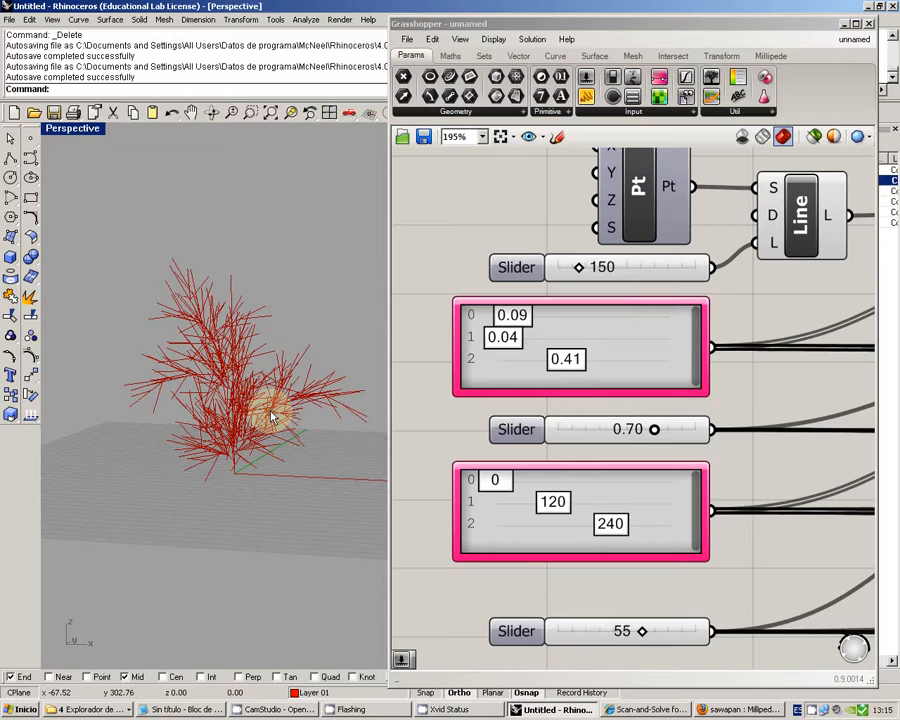
pyautogui.rightClick(663, 351)
pyautogui.click(720, 493)
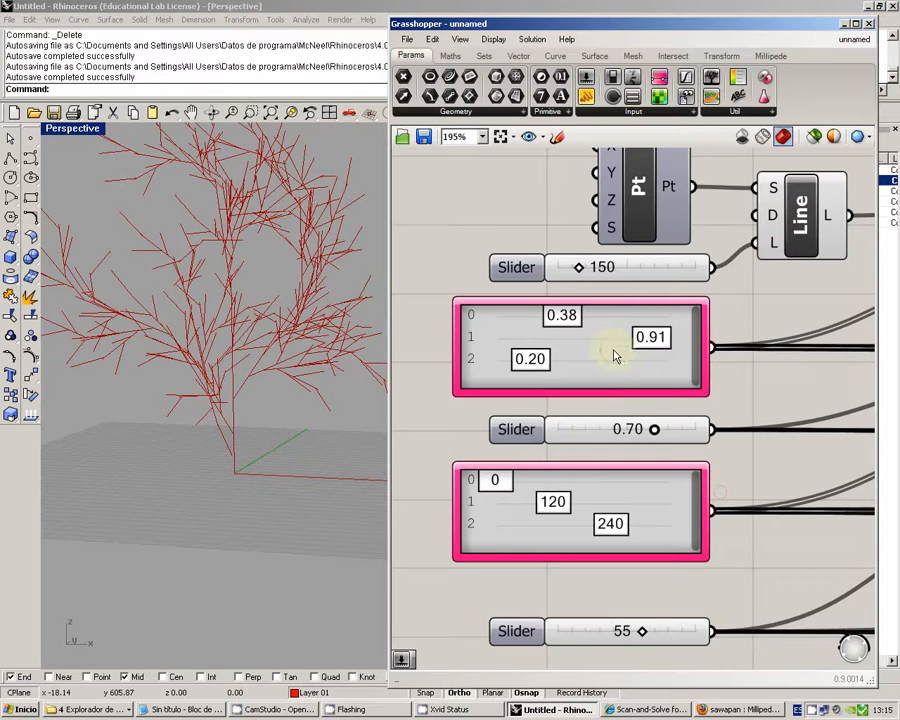
pyautogui.rightClick(614, 352)
pyautogui.click(683, 496)
pyautogui.moveTo(230, 330); pyautogui.dragTo(268, 345, button='right')
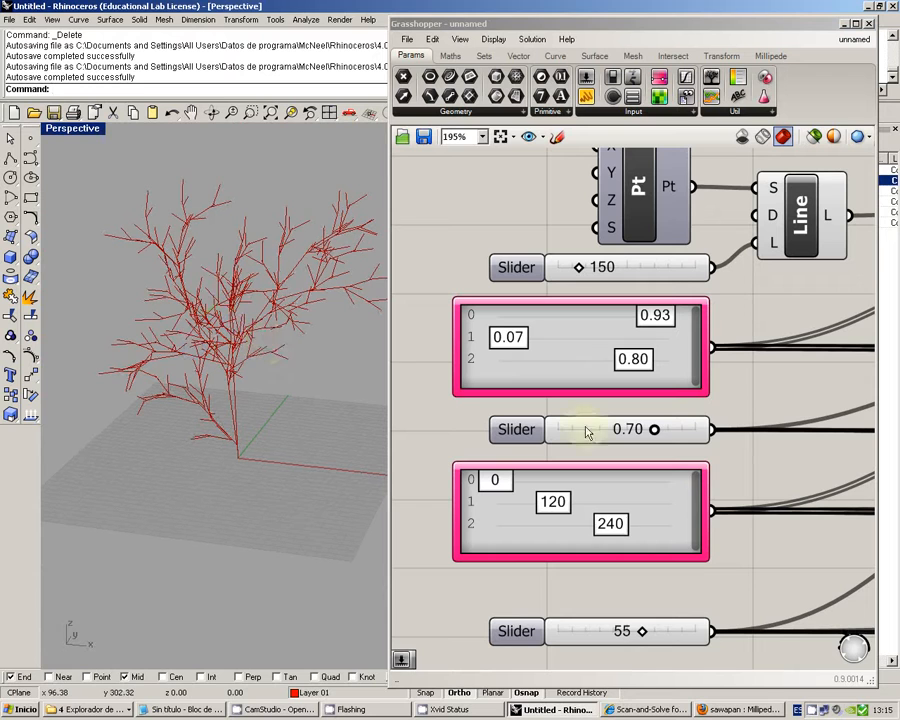
pyautogui.rightClick(574, 346)
pyautogui.click(634, 488)
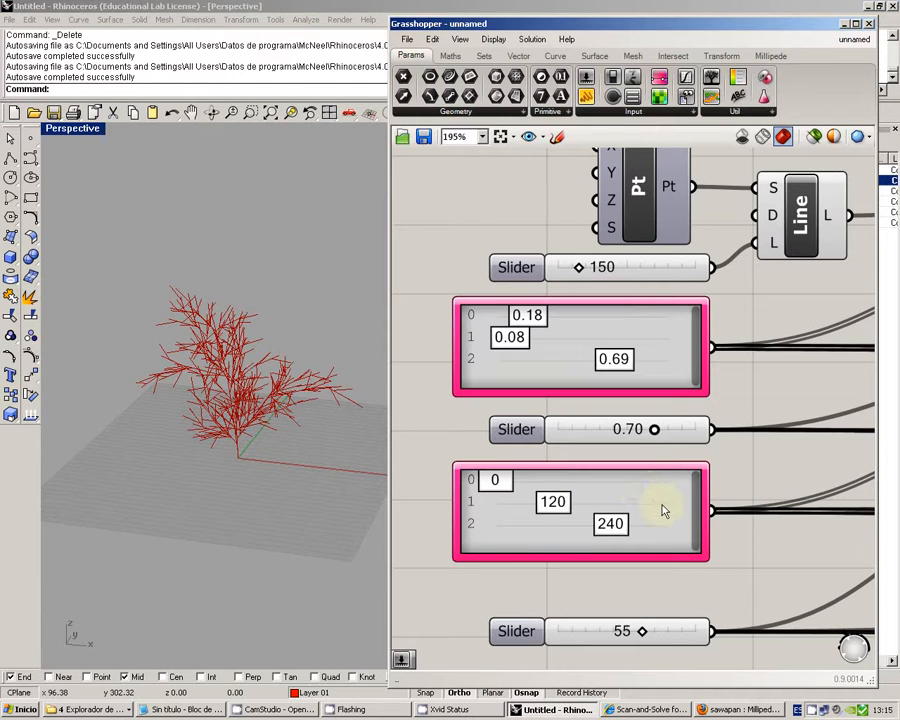
pyautogui.rightClick(555, 344)
pyautogui.click(566, 489)
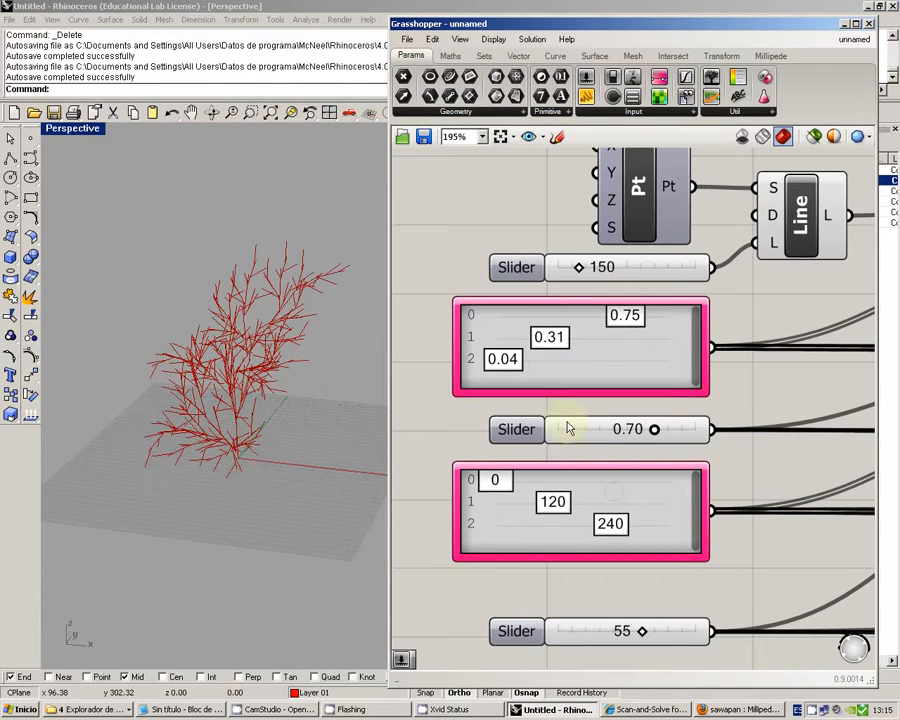
pyautogui.rightClick(590, 370)
pyautogui.click(645, 518)
pyautogui.moveTo(200, 271); pyautogui.dragTo(249, 400, button='right')
# Randomize the rotation-angle gene pool by 100% eight times to produce different branch orientations on the tree.
pyautogui.rightClick(660, 506)
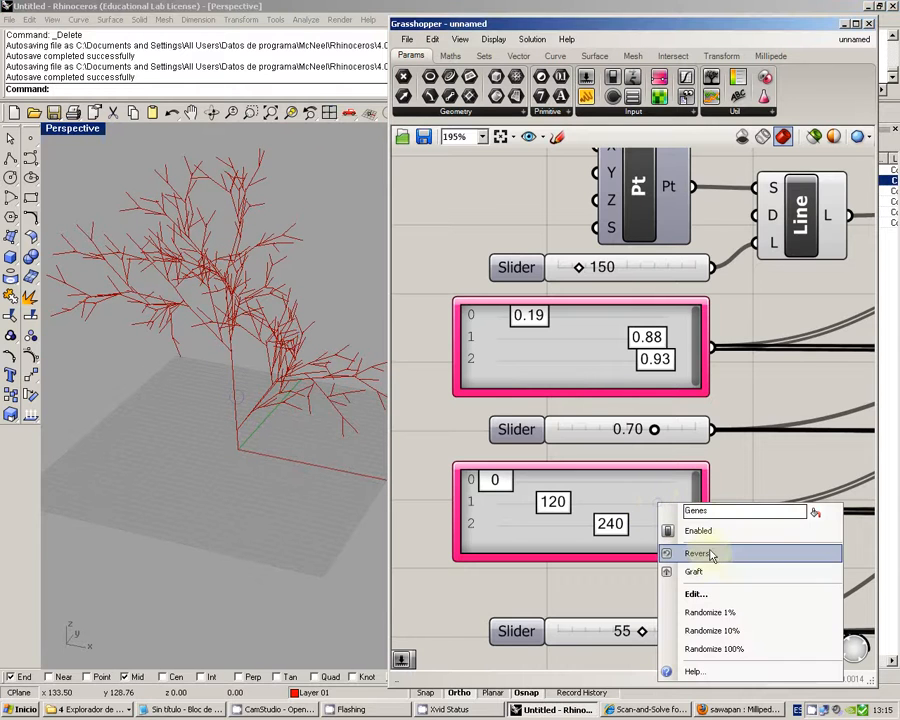
pyautogui.click(752, 650)
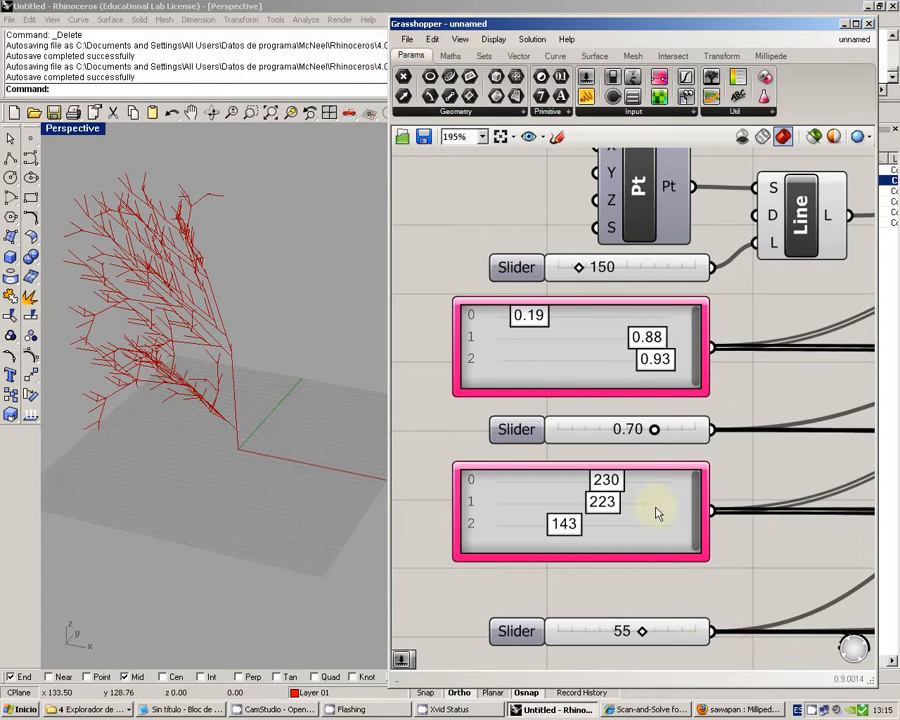
pyautogui.rightClick(658, 513)
pyautogui.click(726, 650)
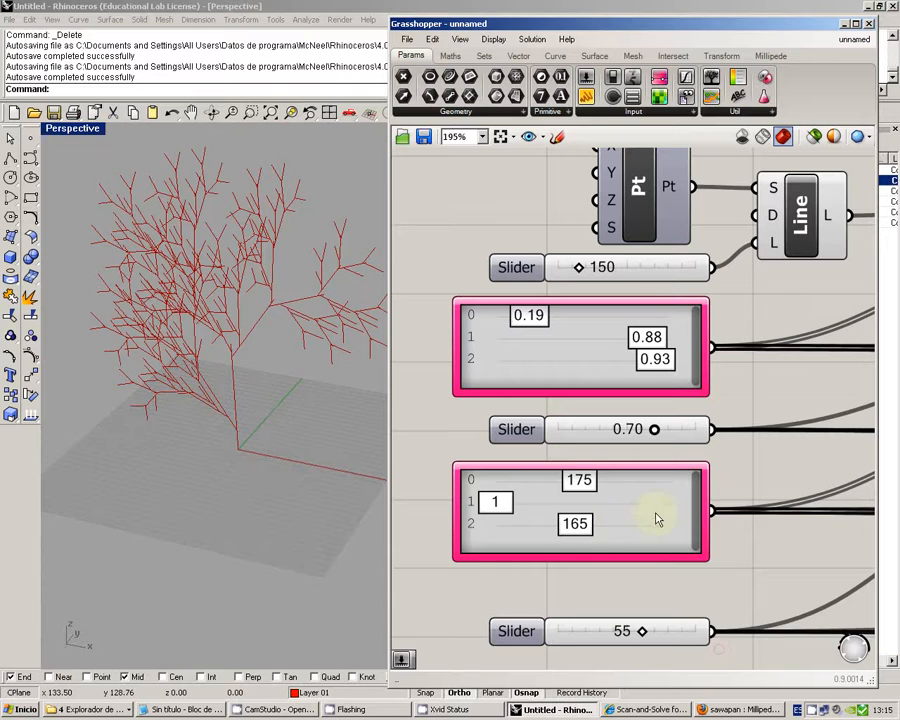
pyautogui.rightClick(658, 516)
pyautogui.click(726, 654)
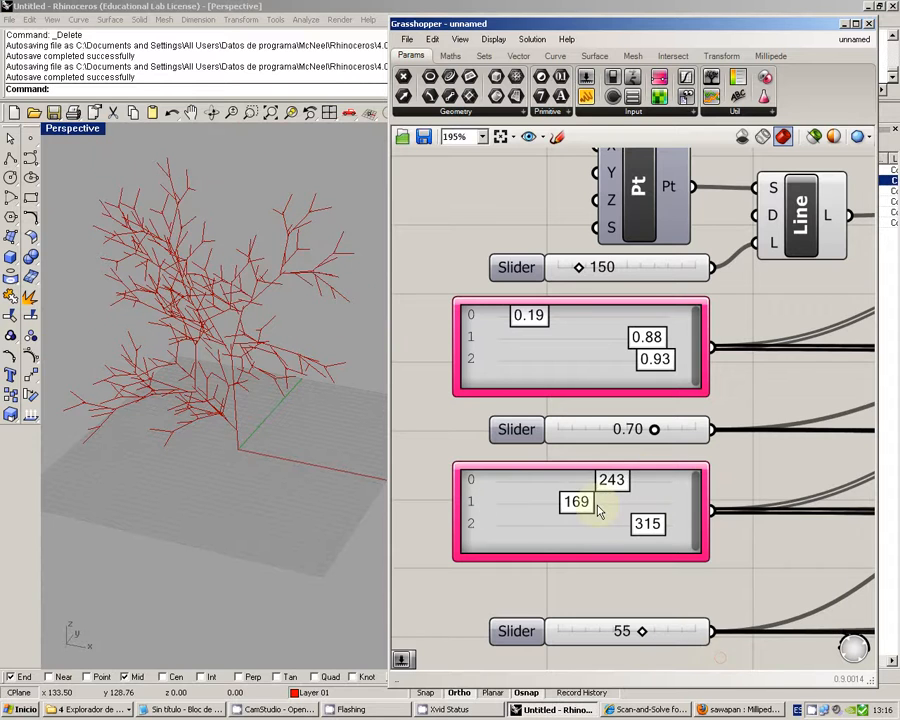
pyautogui.rightClick(660, 495)
pyautogui.click(741, 635)
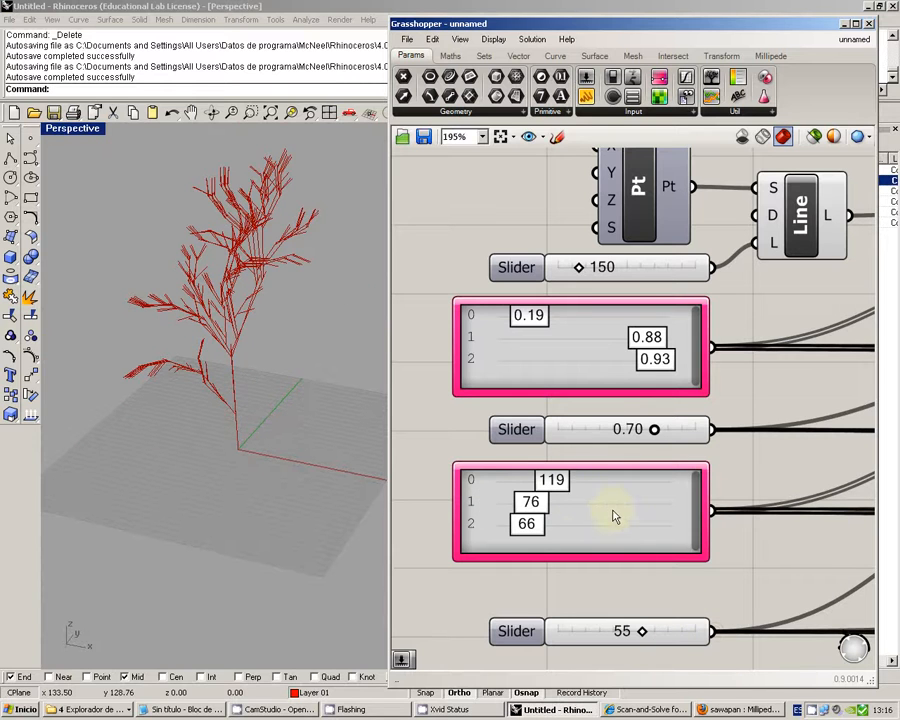
pyautogui.rightClick(616, 516)
pyautogui.click(668, 657)
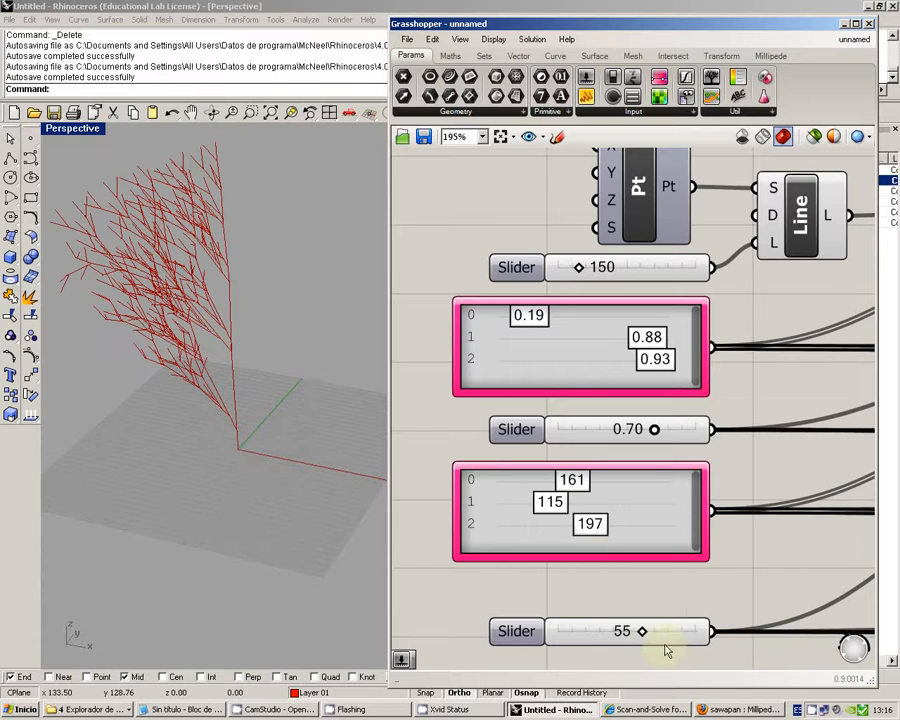
pyautogui.rightClick(651, 513)
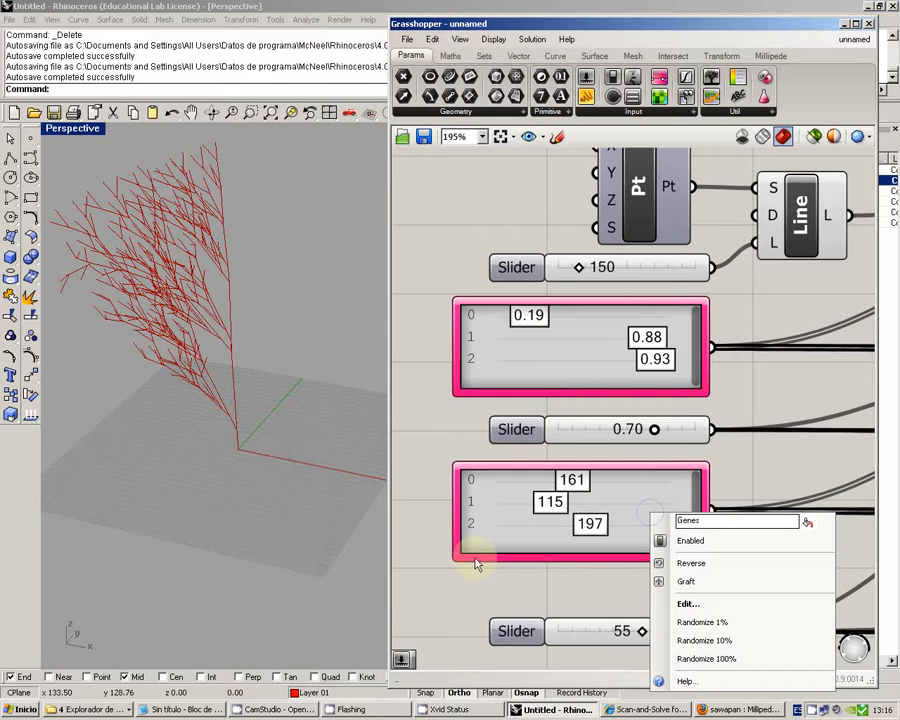
pyautogui.click(436, 558)
pyautogui.moveTo(199, 309); pyautogui.dragTo(270, 300, button='right')
pyautogui.rightClick(655, 509)
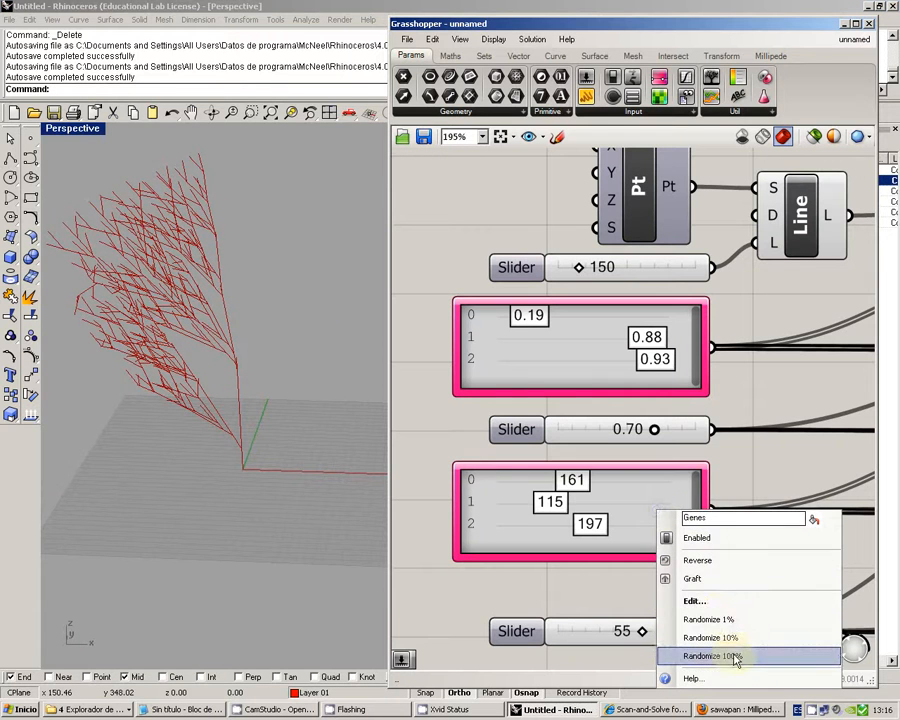
pyautogui.click(733, 654)
pyautogui.rightClick(670, 515)
pyautogui.click(737, 655)
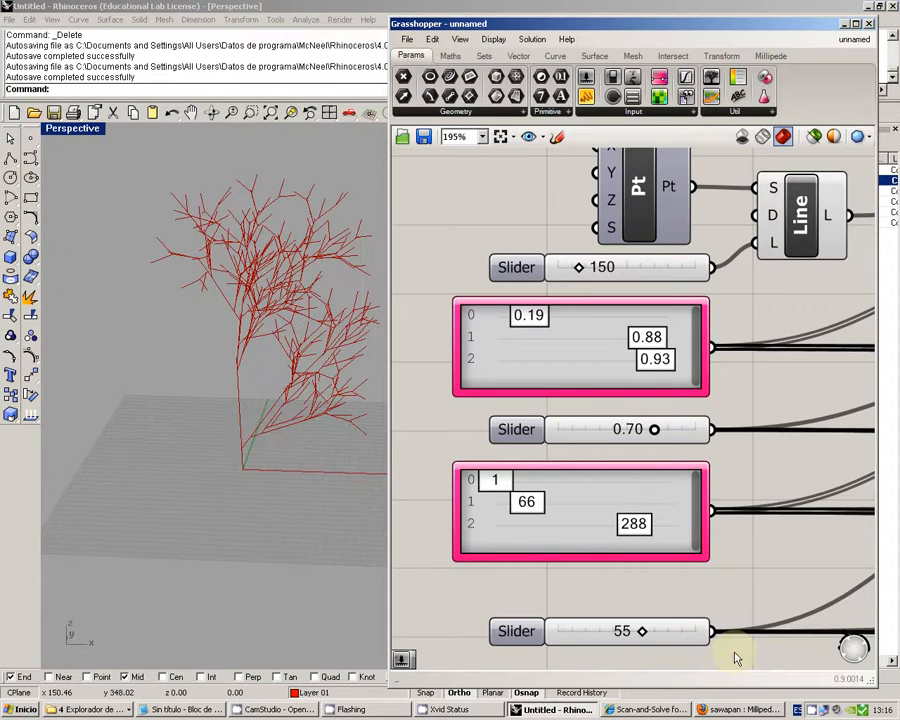
pyautogui.rightClick(582, 522)
pyautogui.click(668, 661)
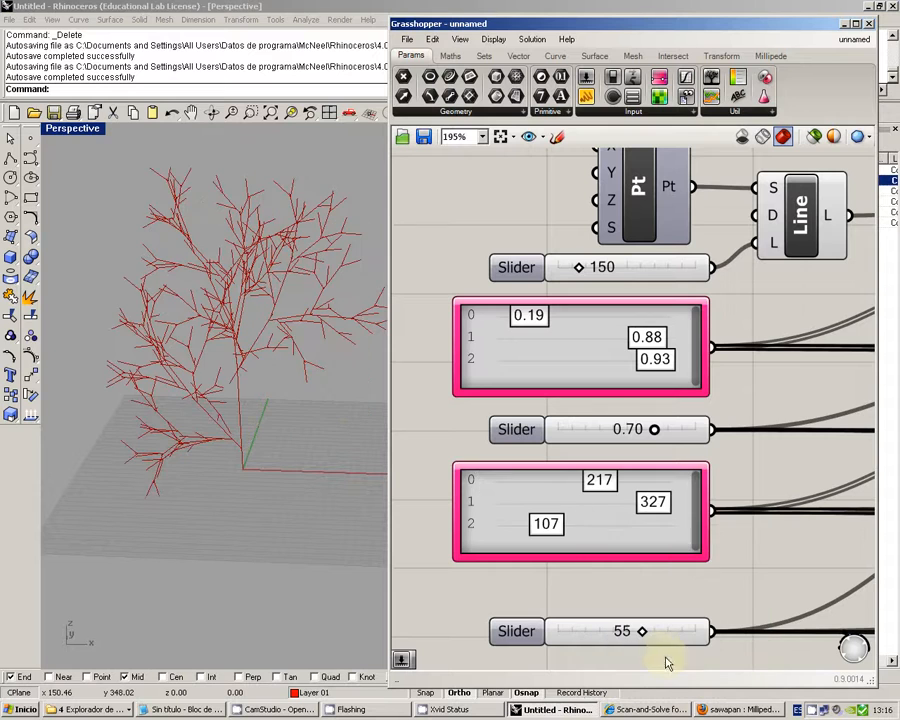
# Randomize the rotation-angle gene pool by 100% two more times.
pyautogui.rightClick(585, 508)
pyautogui.click(635, 648)
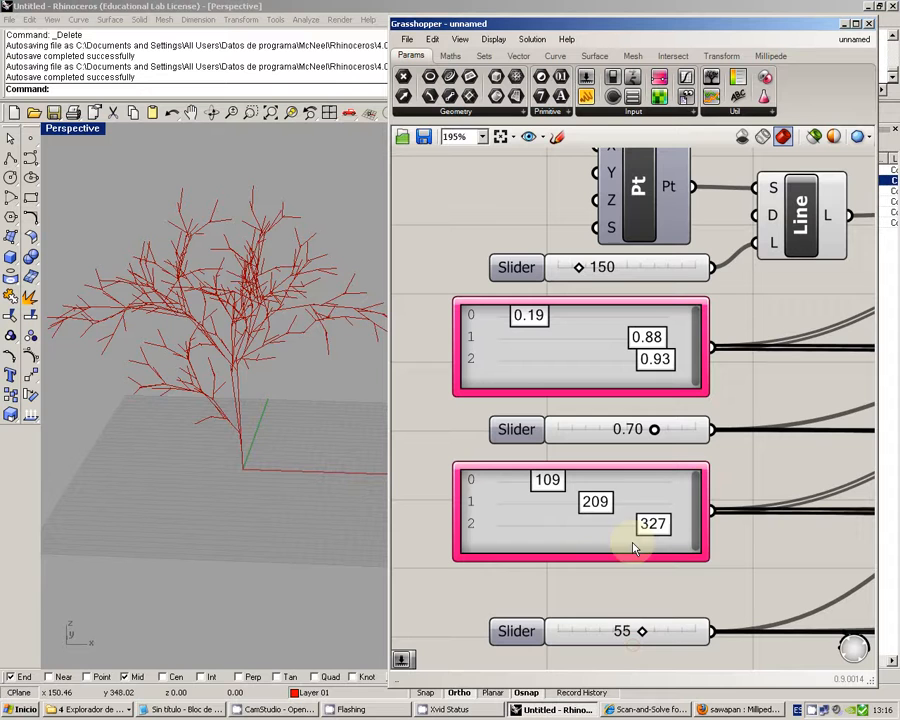
pyautogui.rightClick(568, 518)
pyautogui.click(614, 642)
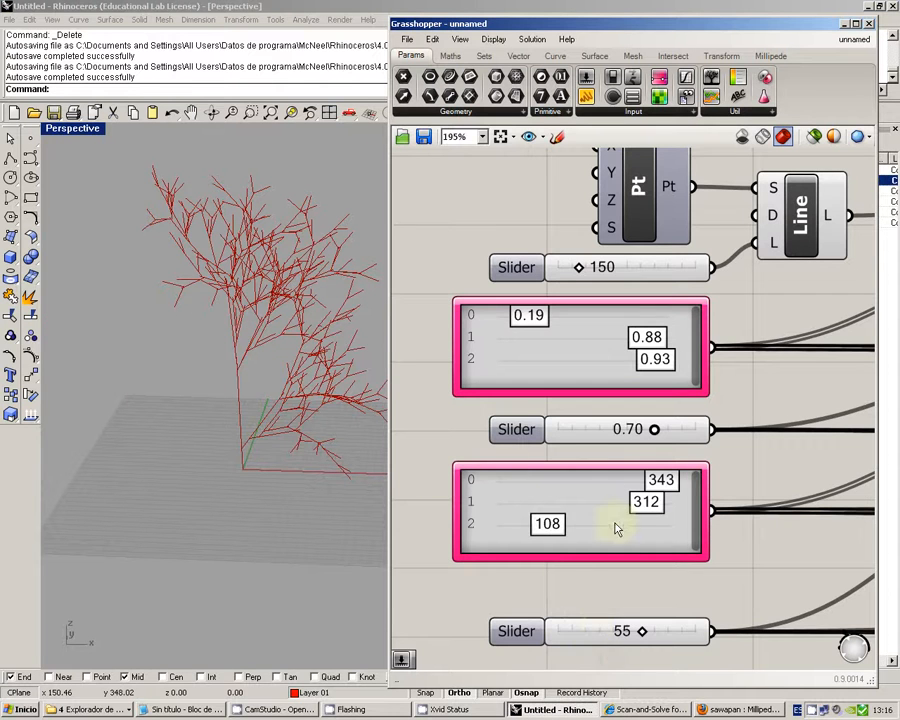
# Set the branch-inclination angle slider below the gene pools to 76.
pyautogui.scroll(-5, 620, 535)
pyautogui.rightClick(542, 470)
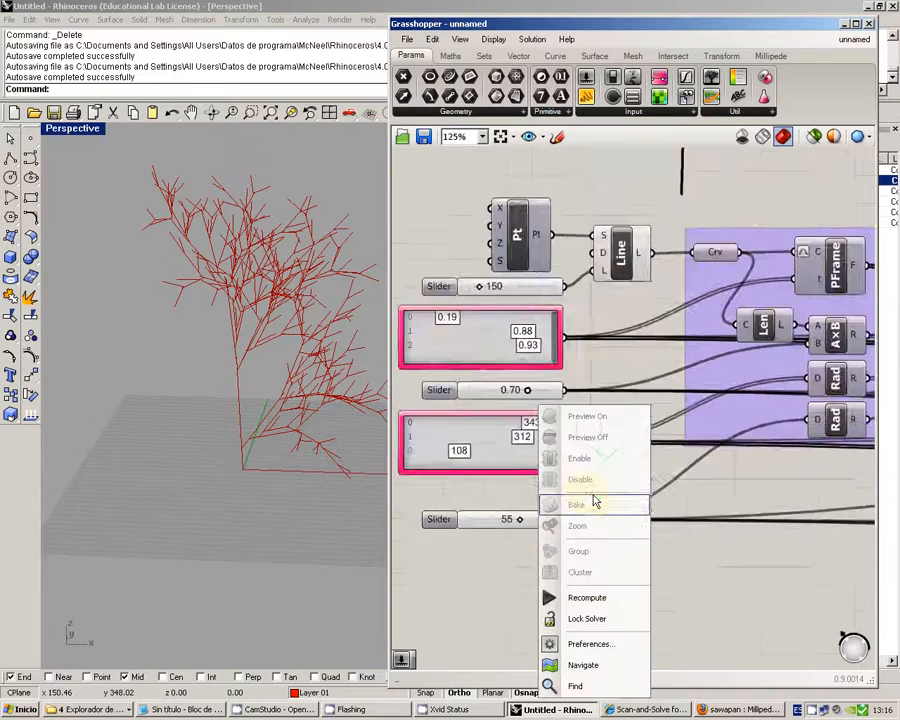
pyautogui.click(502, 538)
pyautogui.scroll(5, 612, 538)
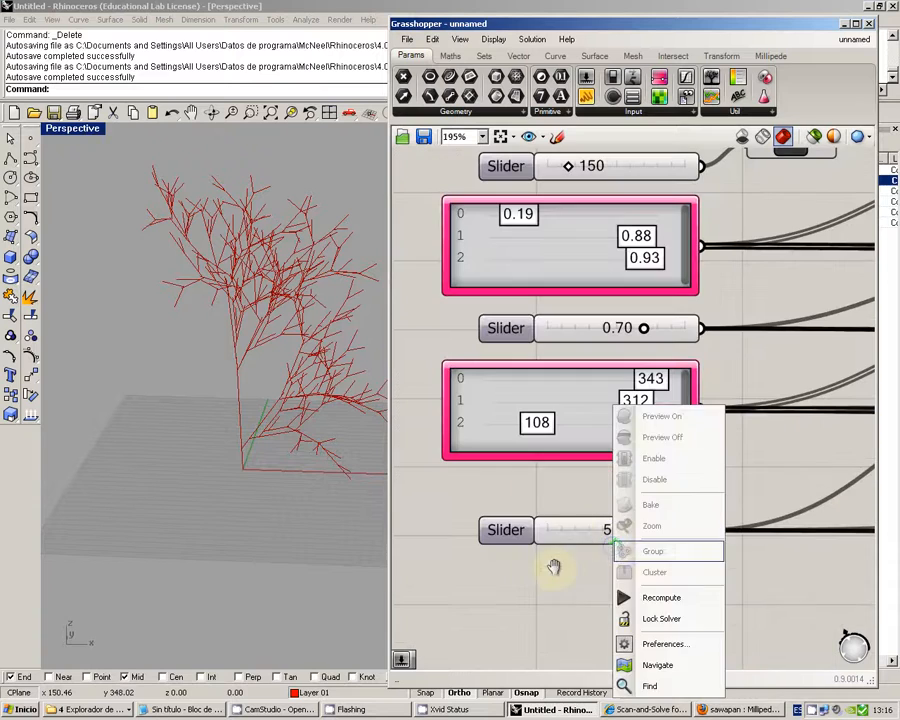
pyautogui.moveTo(638, 533); pyautogui.dragTo(666, 528)
# Set the rotation-angle gene pool to 37, 177 and 286 and the branch-position gene pool to 0.31, 0.60 and 0.93.
pyautogui.moveTo(647, 460); pyautogui.dragTo(655, 513, button='right')
pyautogui.moveTo(566, 476); pyautogui.dragTo(578, 453)
pyautogui.moveTo(660, 437); pyautogui.dragTo(518, 443)
pyautogui.moveTo(617, 286); pyautogui.dragTo(558, 267)
pyautogui.scroll(-3, 680, 505)
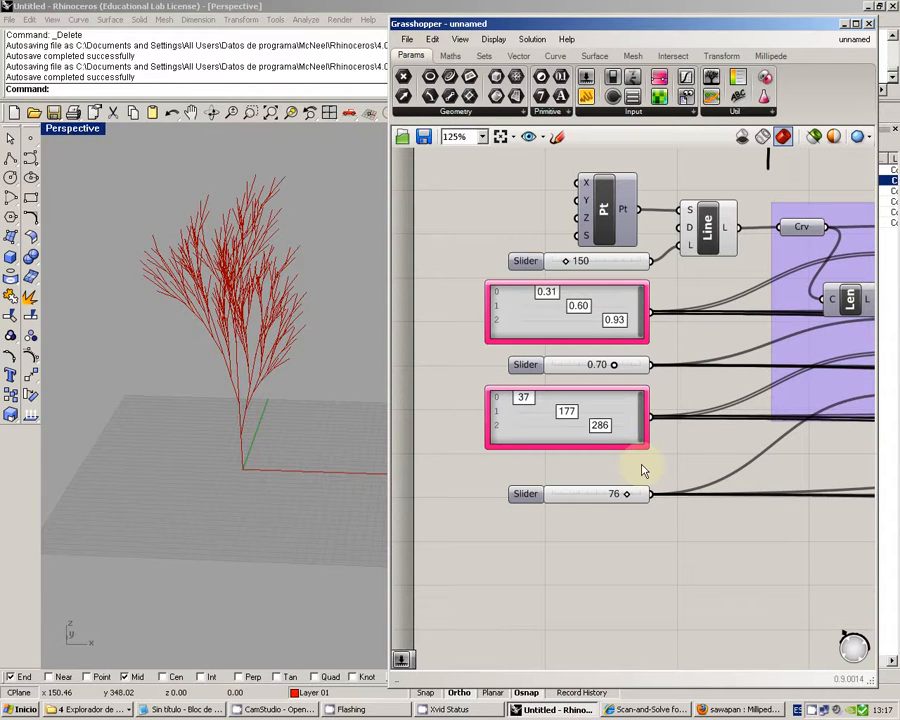
# Try the branch-inclination angle slider at 0, inspect the tree in the Perspective viewport, and set the slider to 63.
pyautogui.moveTo(658, 493); pyautogui.dragTo(643, 478, button='right')
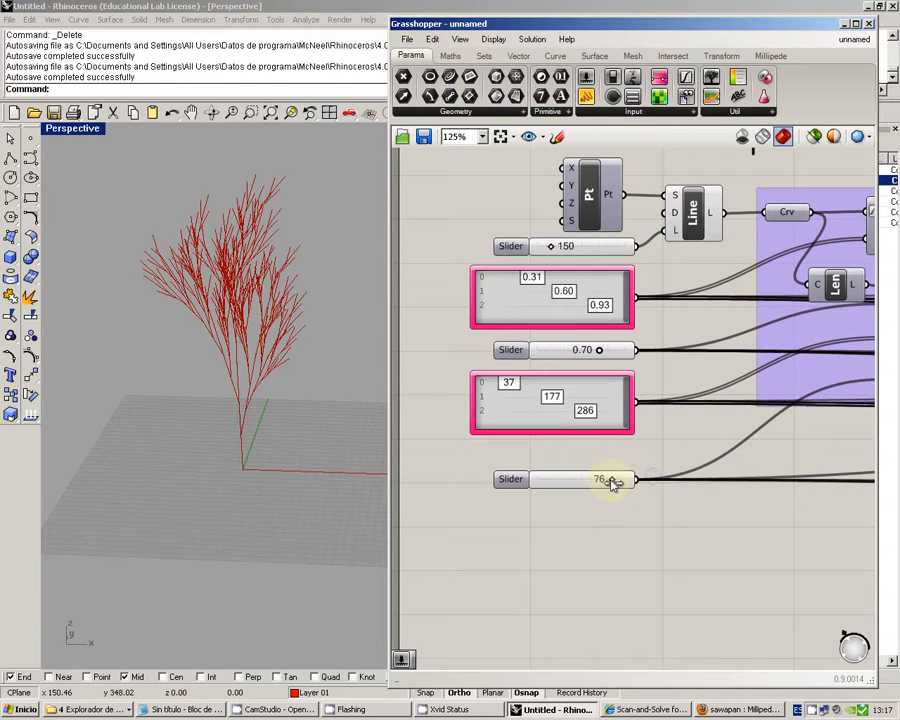
pyautogui.moveTo(613, 482); pyautogui.dragTo(538, 482)
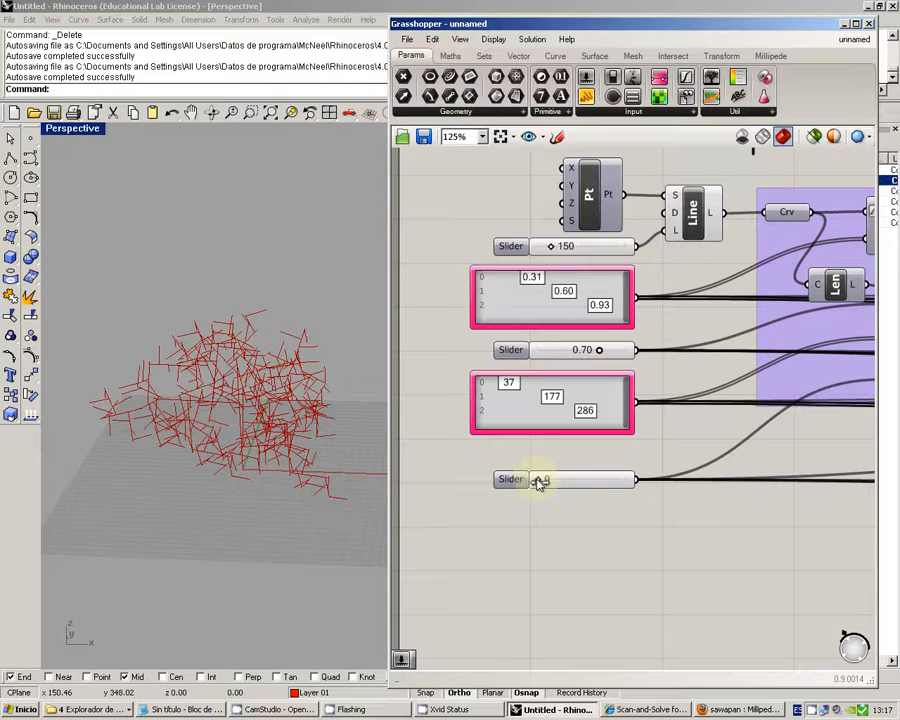
pyautogui.moveTo(320, 446); pyautogui.dragTo(290, 400, button='right')
pyautogui.scroll(3, 265, 402)
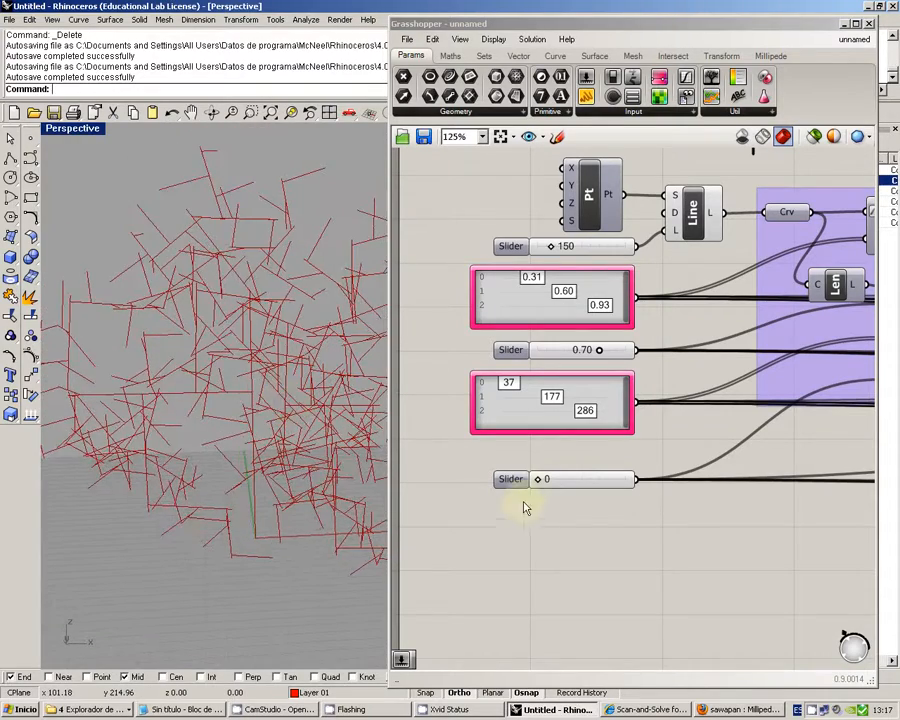
pyautogui.moveTo(537, 479); pyautogui.dragTo(599, 479)
pyautogui.moveTo(377, 395); pyautogui.dragTo(255, 360, button='right')
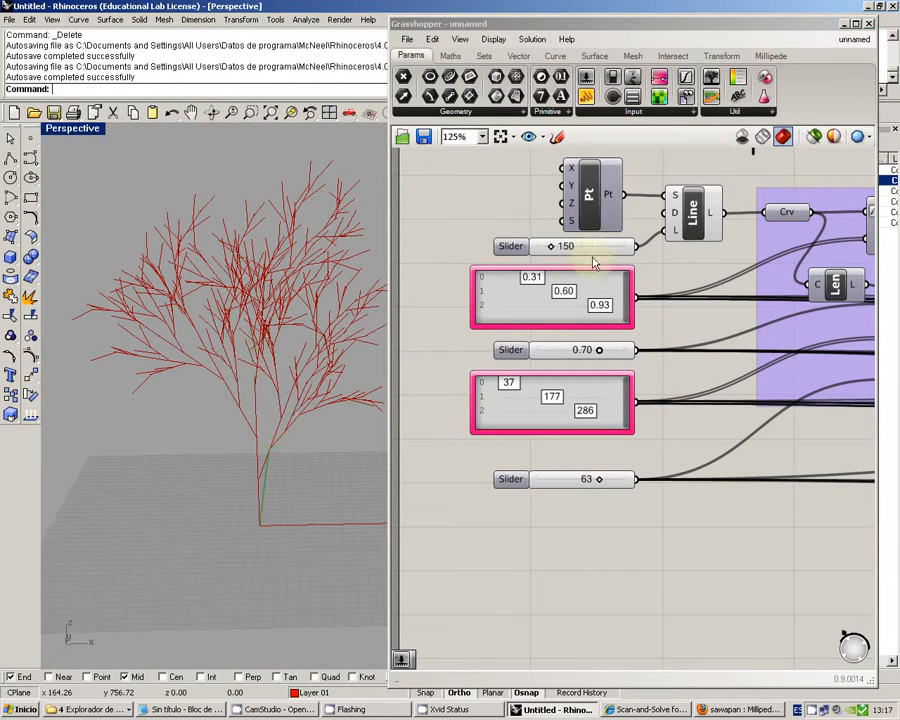
pyautogui.moveTo(551, 248); pyautogui.dragTo(550, 248)
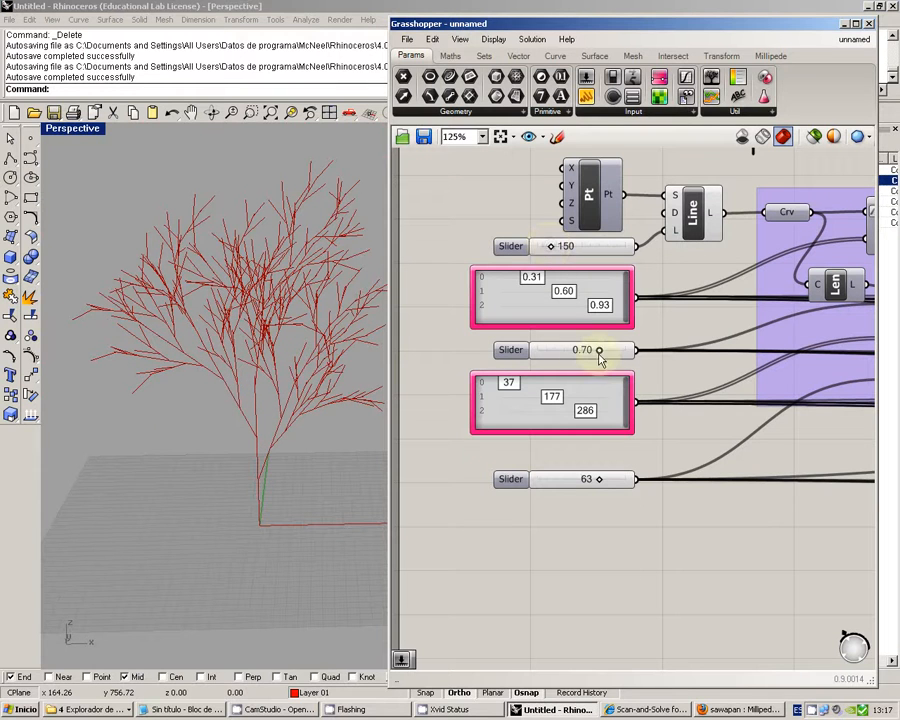
# Lower the branch-length factor slider to 0.44, 0.35 and 0.32 in turn and inspect the tree.
pyautogui.moveTo(598, 351); pyautogui.dragTo(578, 352)
pyautogui.moveTo(275, 378); pyautogui.dragTo(268, 366, button='right')
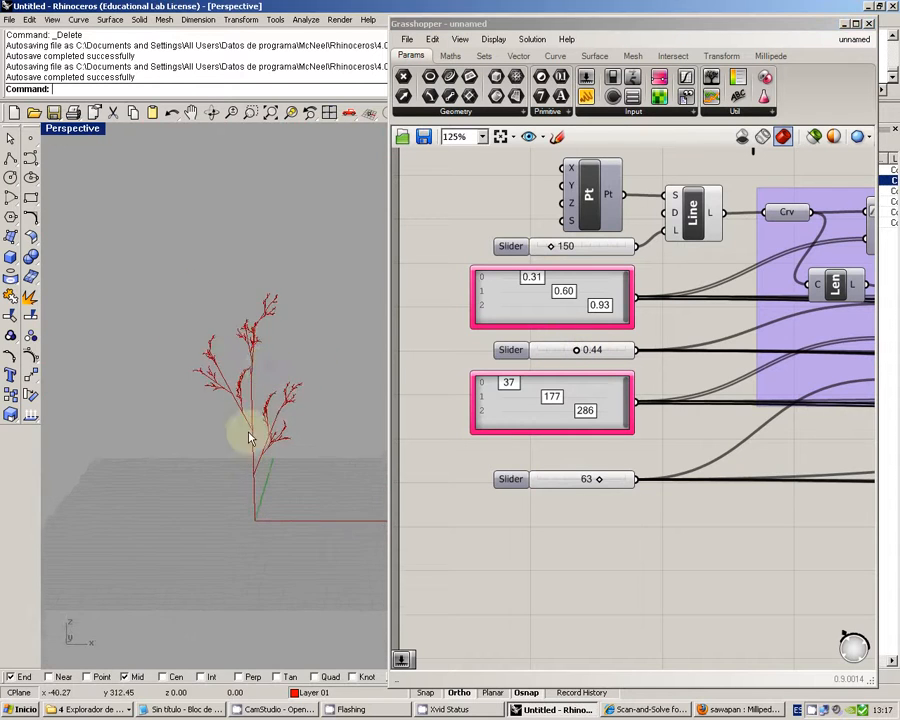
pyautogui.scroll(4, 251, 434)
pyautogui.scroll(2, 287, 418)
pyautogui.click(588, 354)
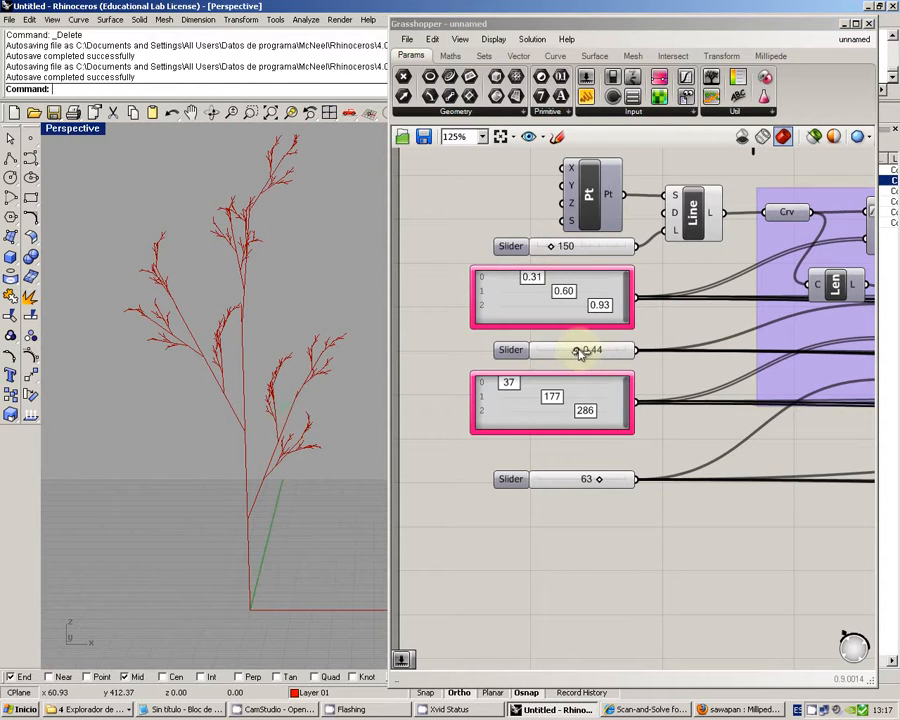
pyautogui.moveTo(580, 354); pyautogui.dragTo(571, 354)
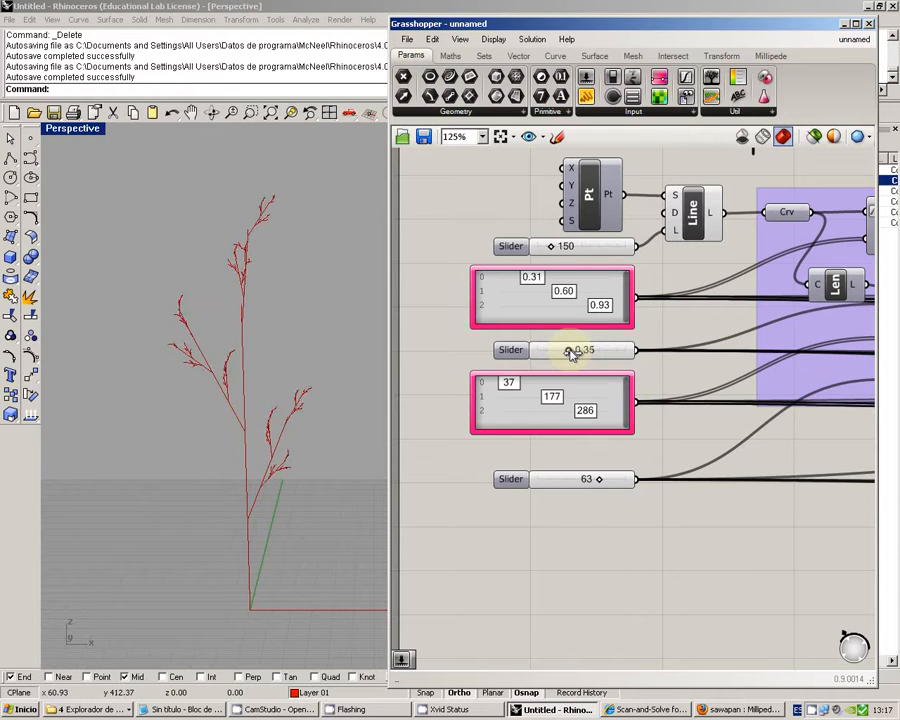
pyautogui.moveTo(571, 354); pyautogui.dragTo(567, 355)
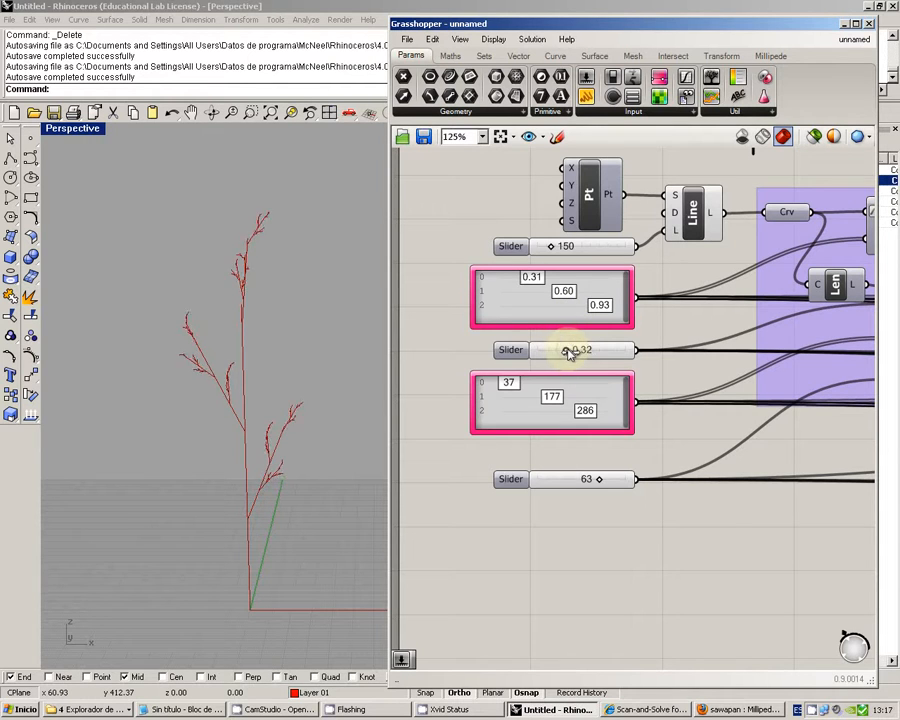
# Raise the branch-length factor slider to 1.00, inspect the whole tree, and bring the factor down to 0.70.
pyautogui.moveTo(569, 353); pyautogui.dragTo(632, 352)
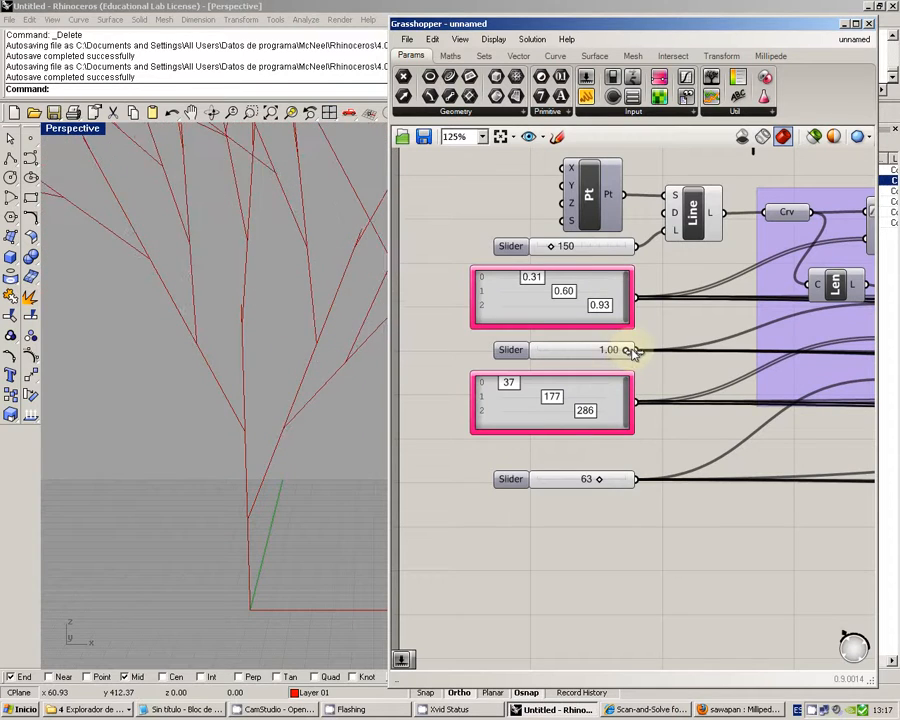
pyautogui.scroll(-10, 257, 388)
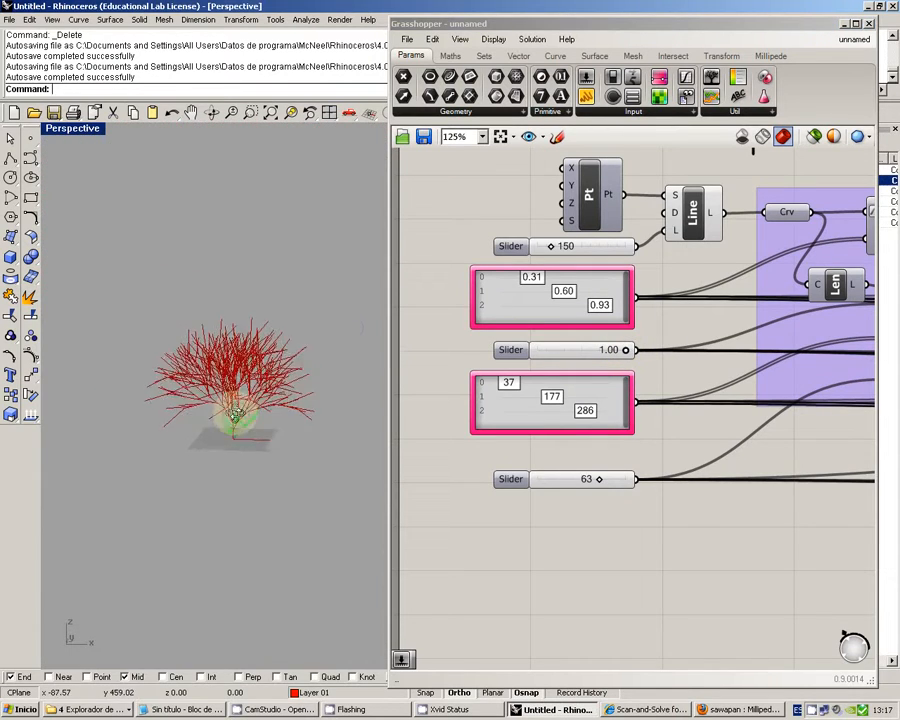
pyautogui.scroll(6, 238, 410)
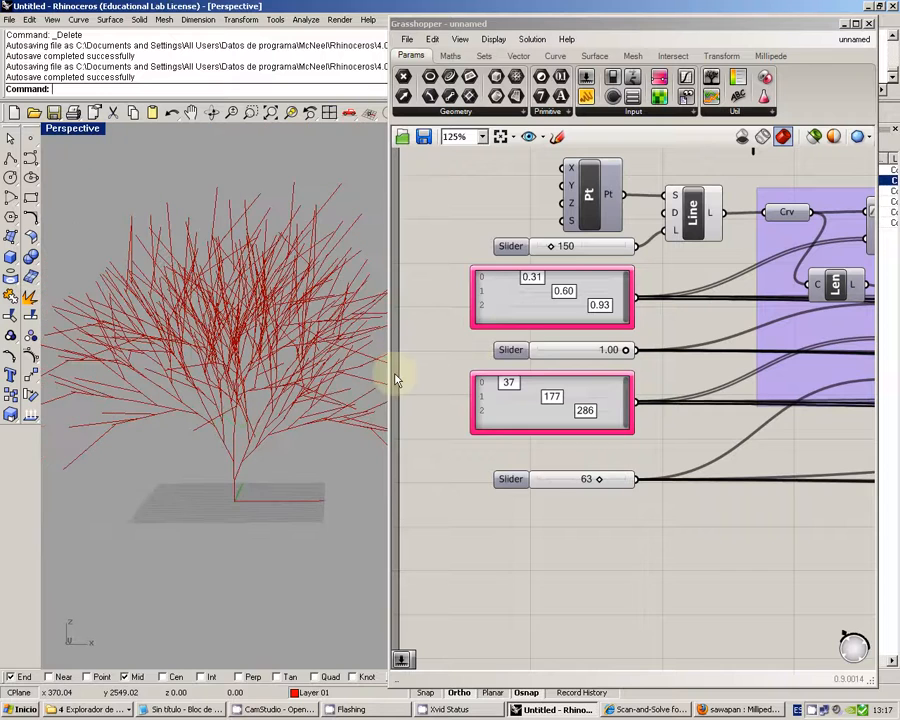
pyautogui.moveTo(627, 349); pyautogui.dragTo(600, 355)
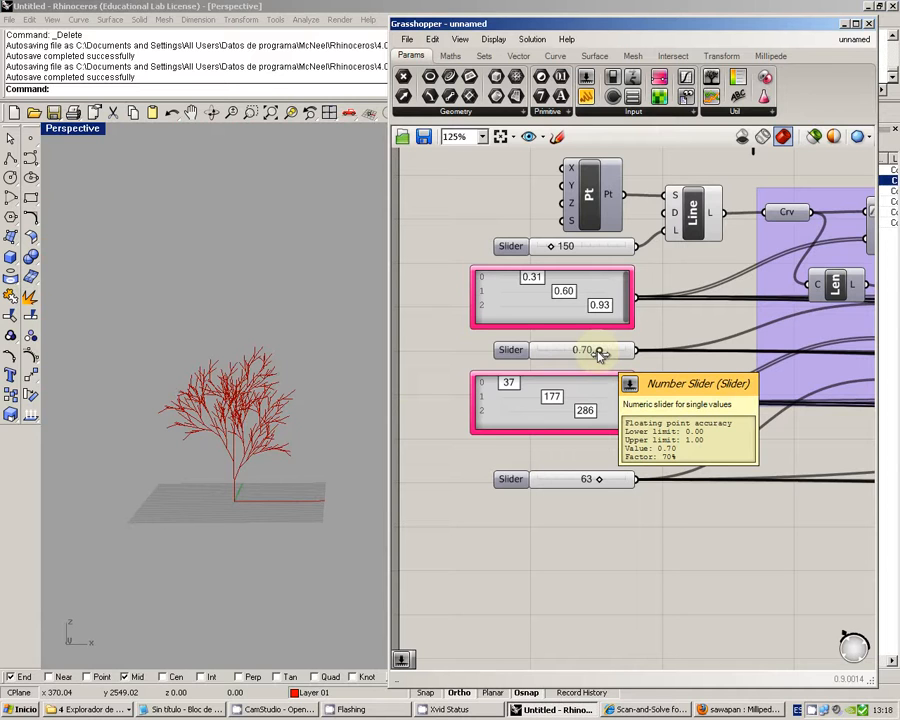
# Review the connections into the ITERACION groups and set the branch-length factor slider to 0.55.
pyautogui.moveTo(674, 362); pyautogui.dragTo(589, 382, button='right')
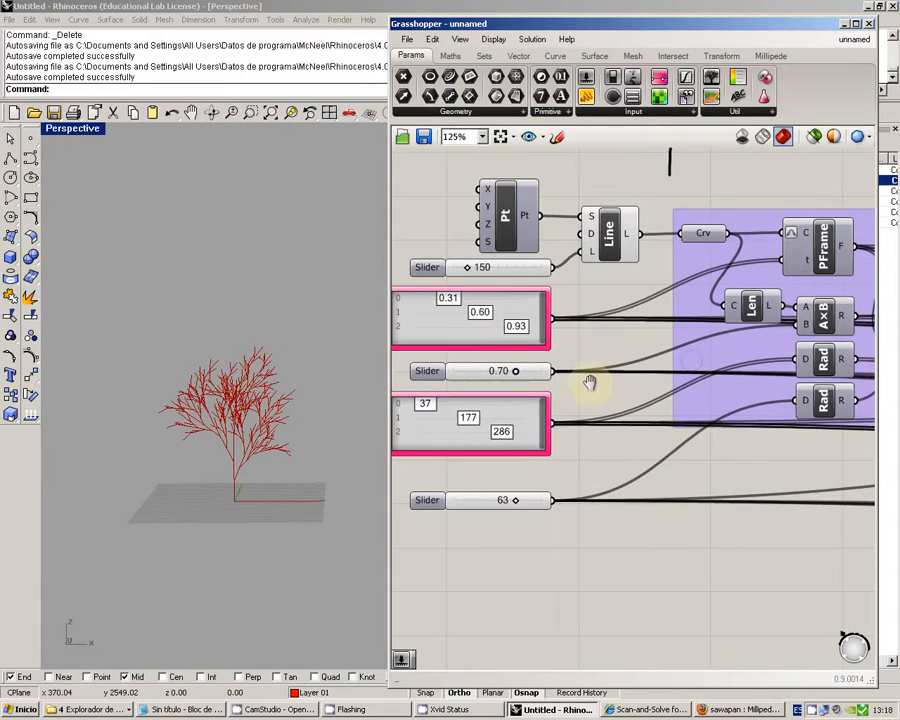
pyautogui.scroll(-2, 750, 344)
pyautogui.moveTo(750, 344); pyautogui.dragTo(565, 347, button='right')
pyautogui.moveTo(810, 317); pyautogui.dragTo(714, 338, button='right')
pyautogui.moveTo(421, 375); pyautogui.dragTo(663, 335, button='right')
pyautogui.scroll(3, 496, 359)
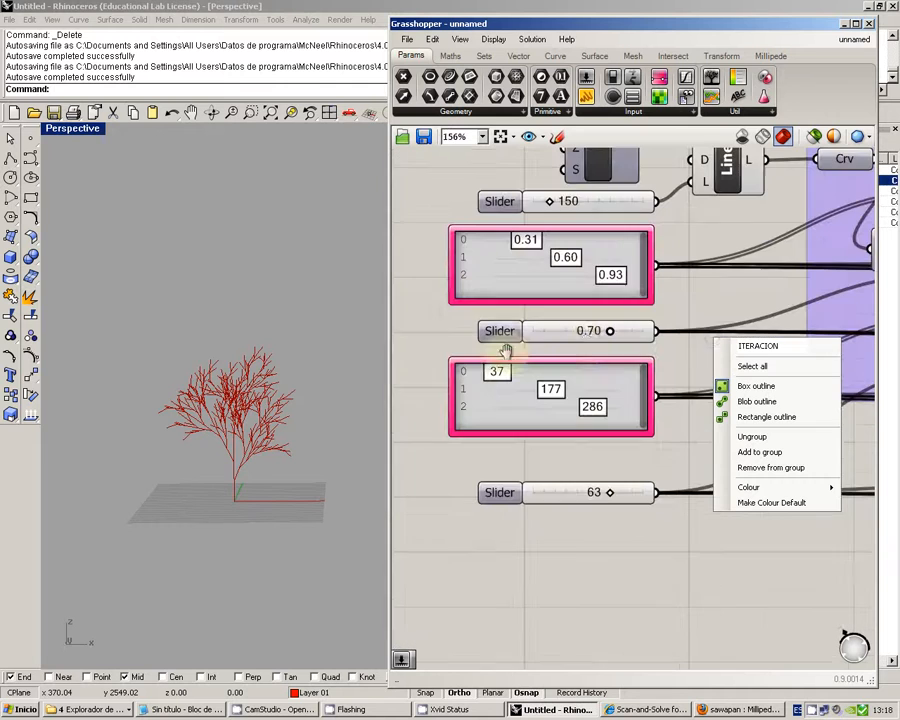
pyautogui.moveTo(612, 335)
pyautogui.mouseDown()
pyautogui.moveTo(600, 333)
pyautogui.moveTo(635, 335)
pyautogui.moveTo(598, 333)
pyautogui.mouseUp()
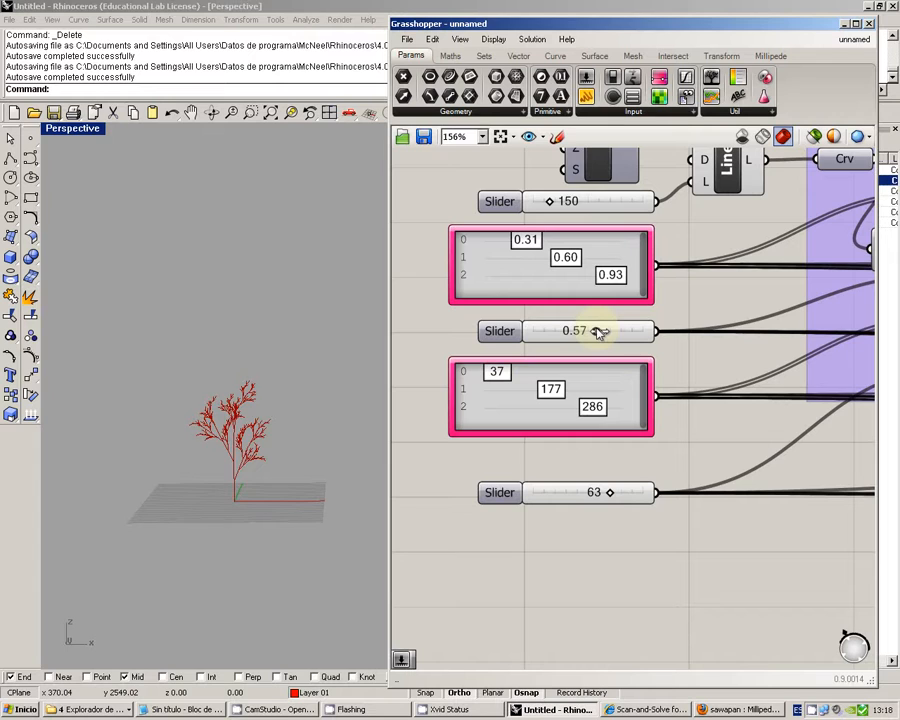
pyautogui.moveTo(599, 332); pyautogui.dragTo(596, 332)
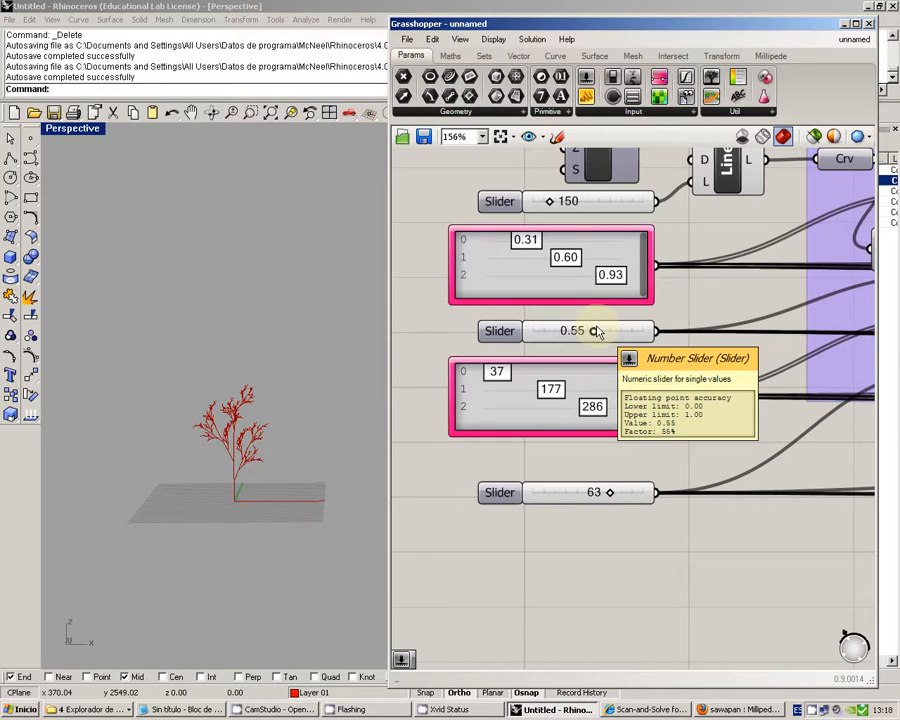
# Save the Grasshopper definition to the desktop (Escritorio) as FRACTAL TREE.
pyautogui.click(407, 39)
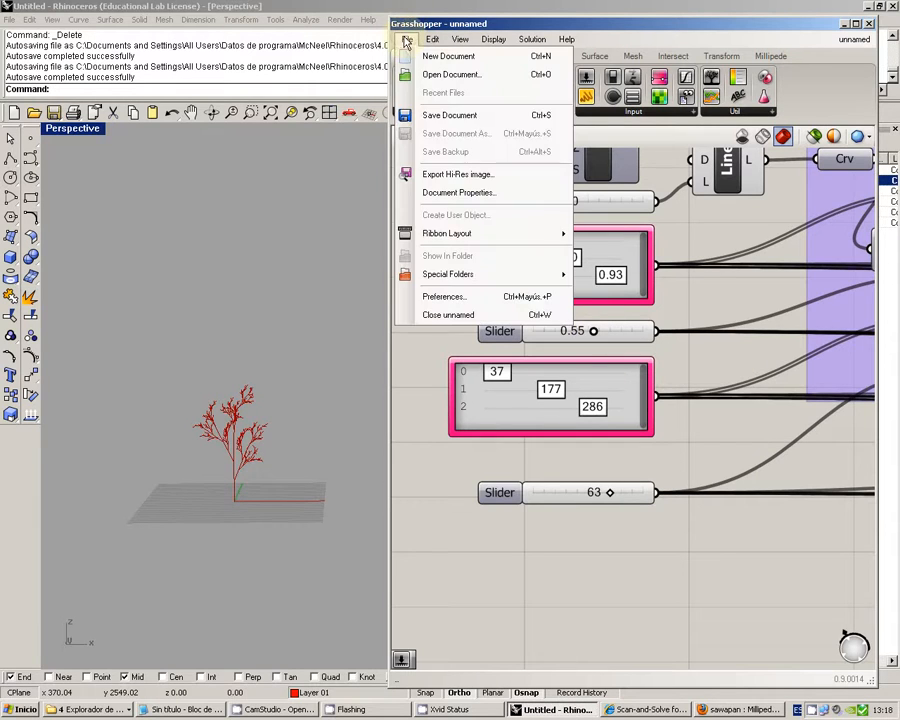
pyautogui.click(456, 116)
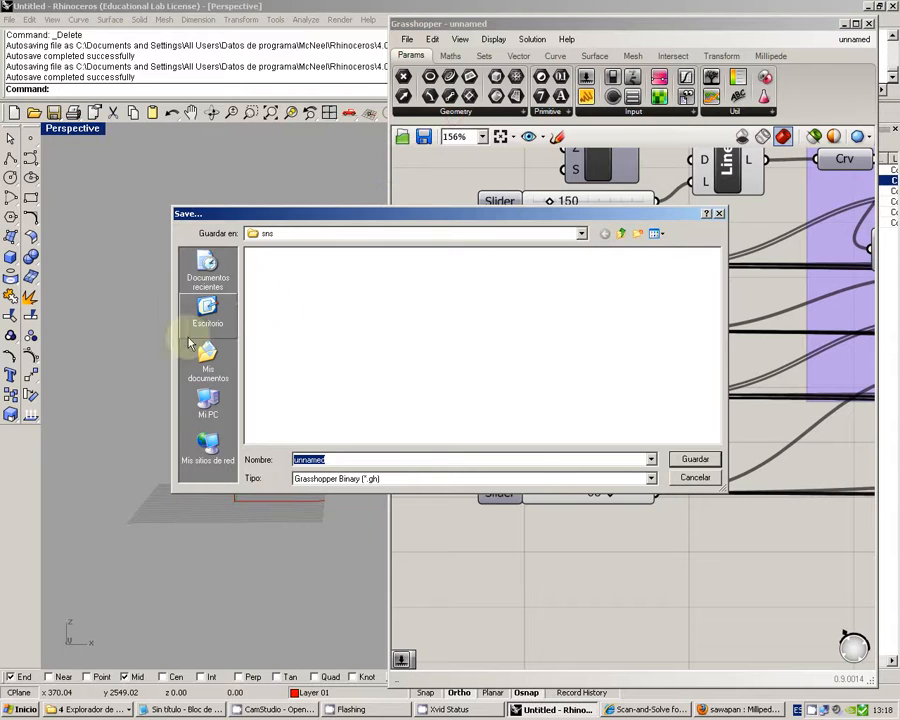
pyautogui.click(621, 233)
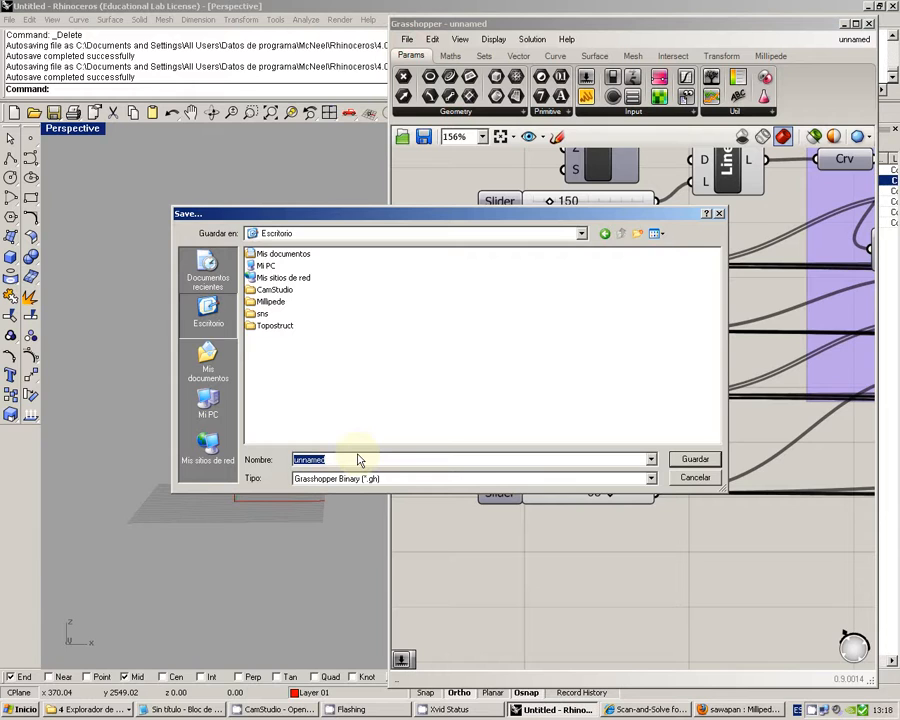
pyautogui.write('FRACTAL TREE')
pyautogui.press('Return')
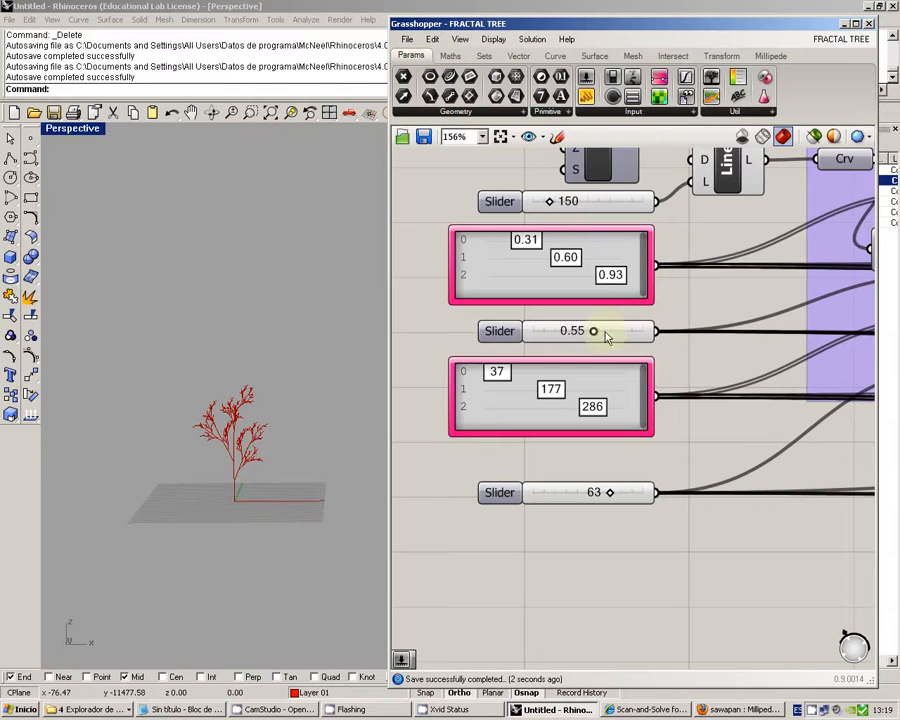
pyautogui.moveTo(659, 345); pyautogui.dragTo(556, 359, button='right')
pyautogui.scroll(-6, 556, 359)
pyautogui.rightClick(577, 358)
pyautogui.rightClick(640, 326)
pyautogui.click(690, 247)
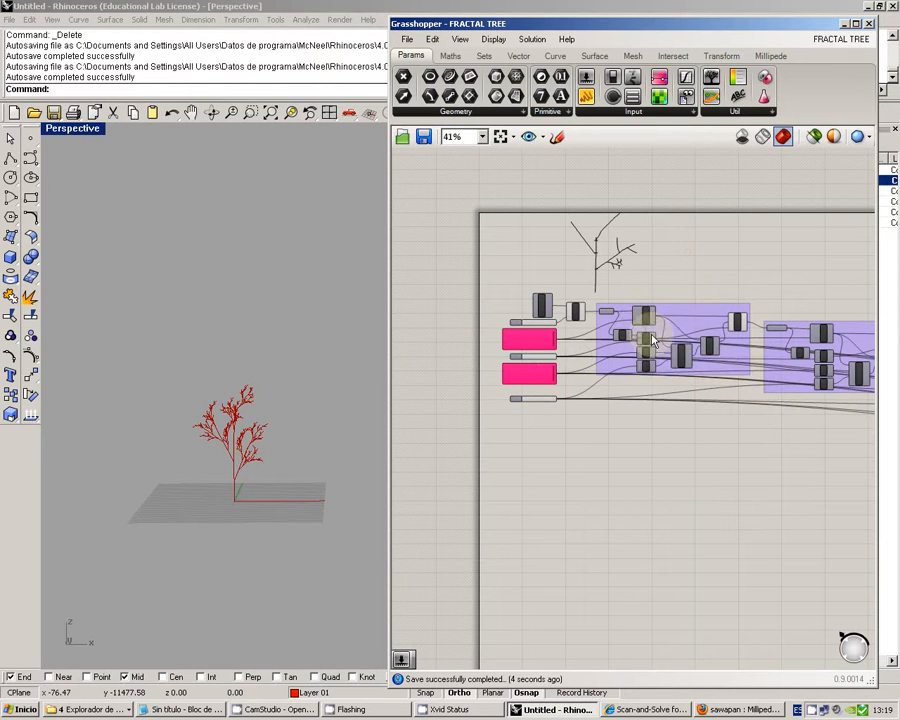
pyautogui.moveTo(634, 409); pyautogui.dragTo(565, 417, button='right')
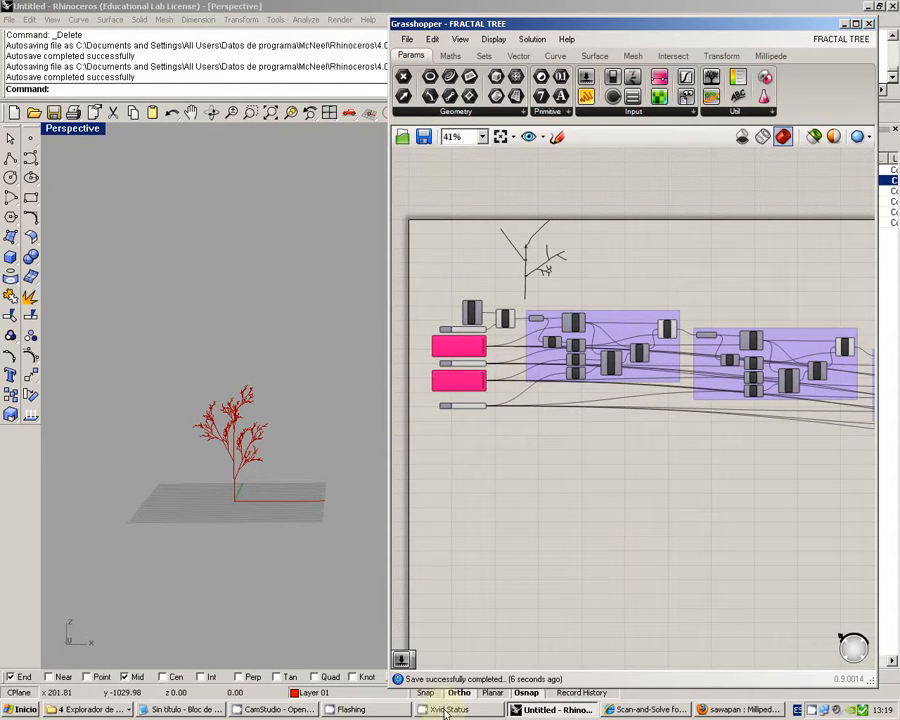
pyautogui.click(297, 713)
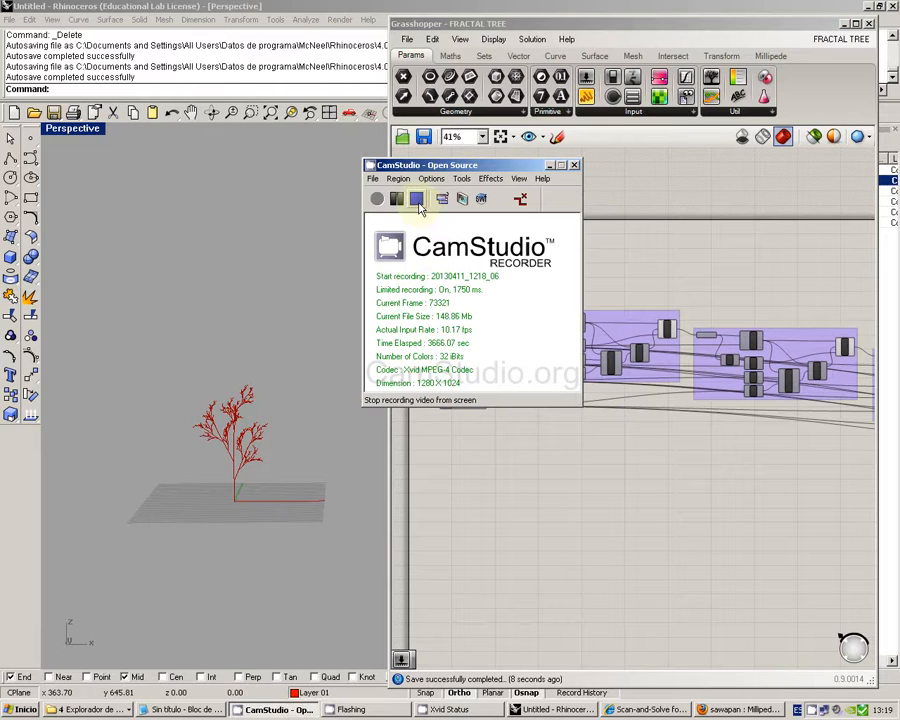